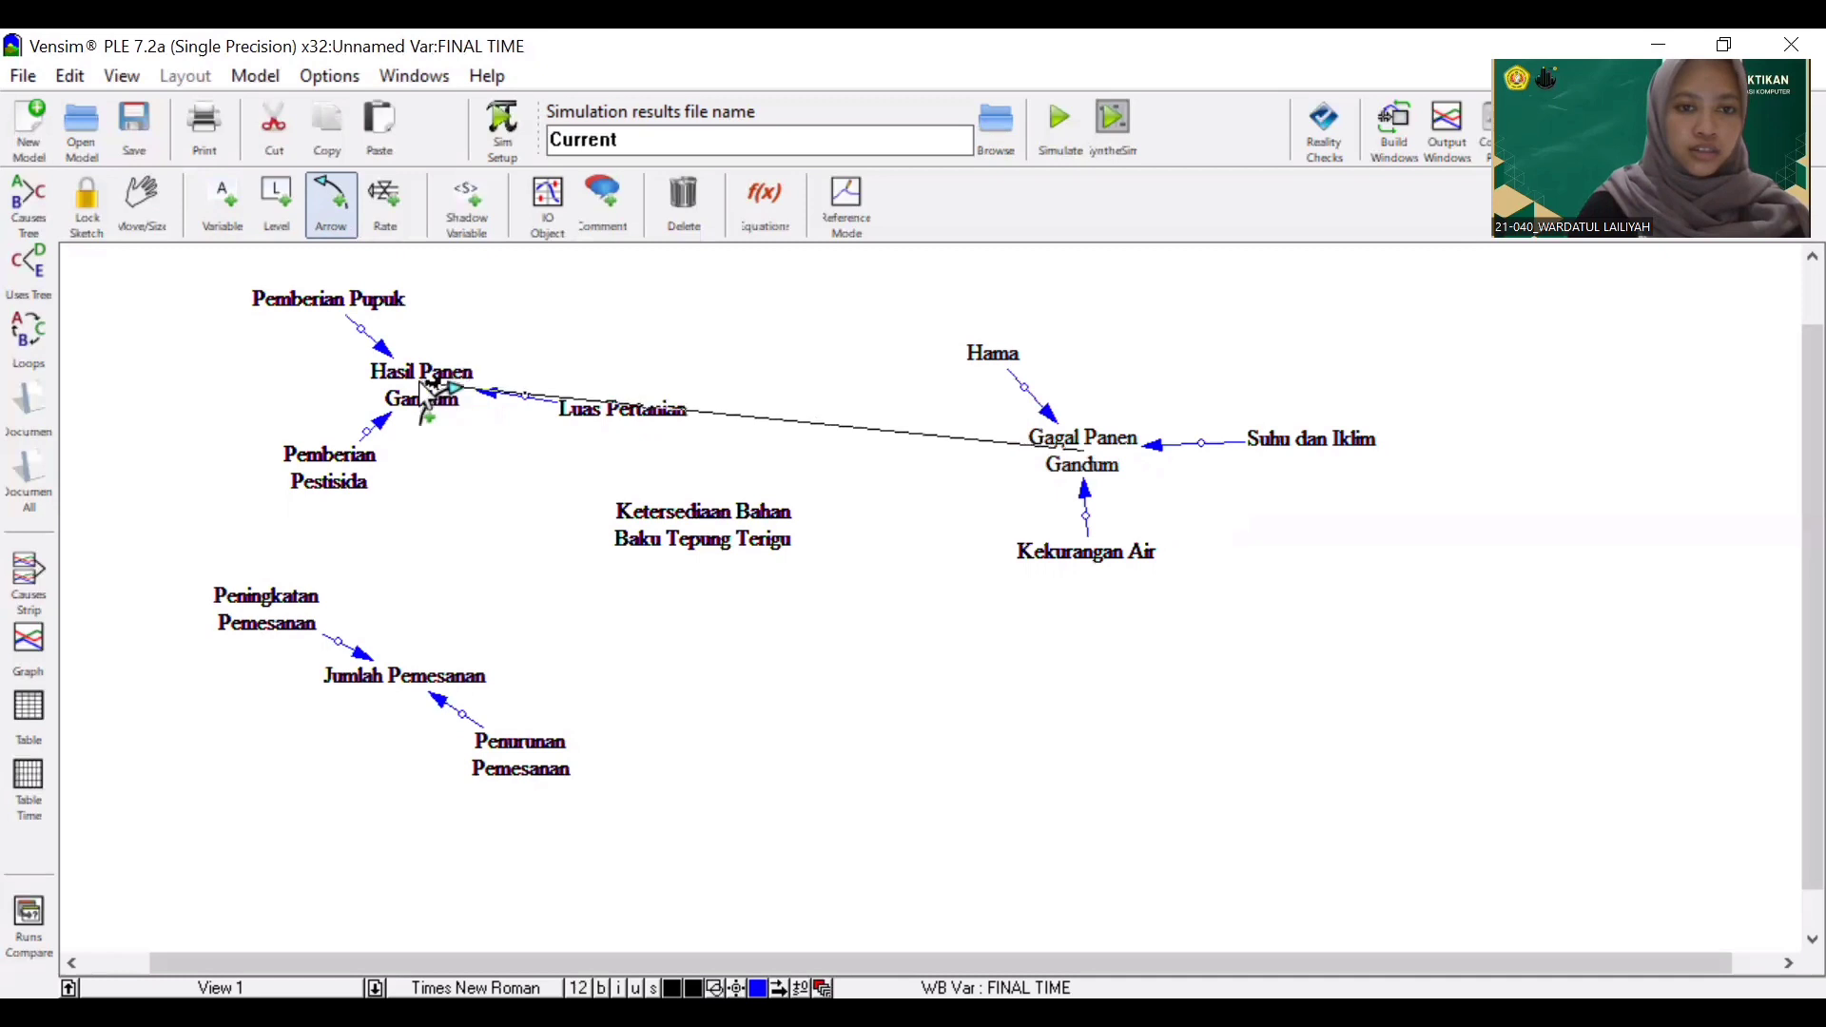
Finish the arrow from Gagal Panen Gandum to Hasil Panen Gandum and draw one from Hasil Panen Gandum to Ketersediaan Bahan Baku Tepung Terigu
click(424, 382)
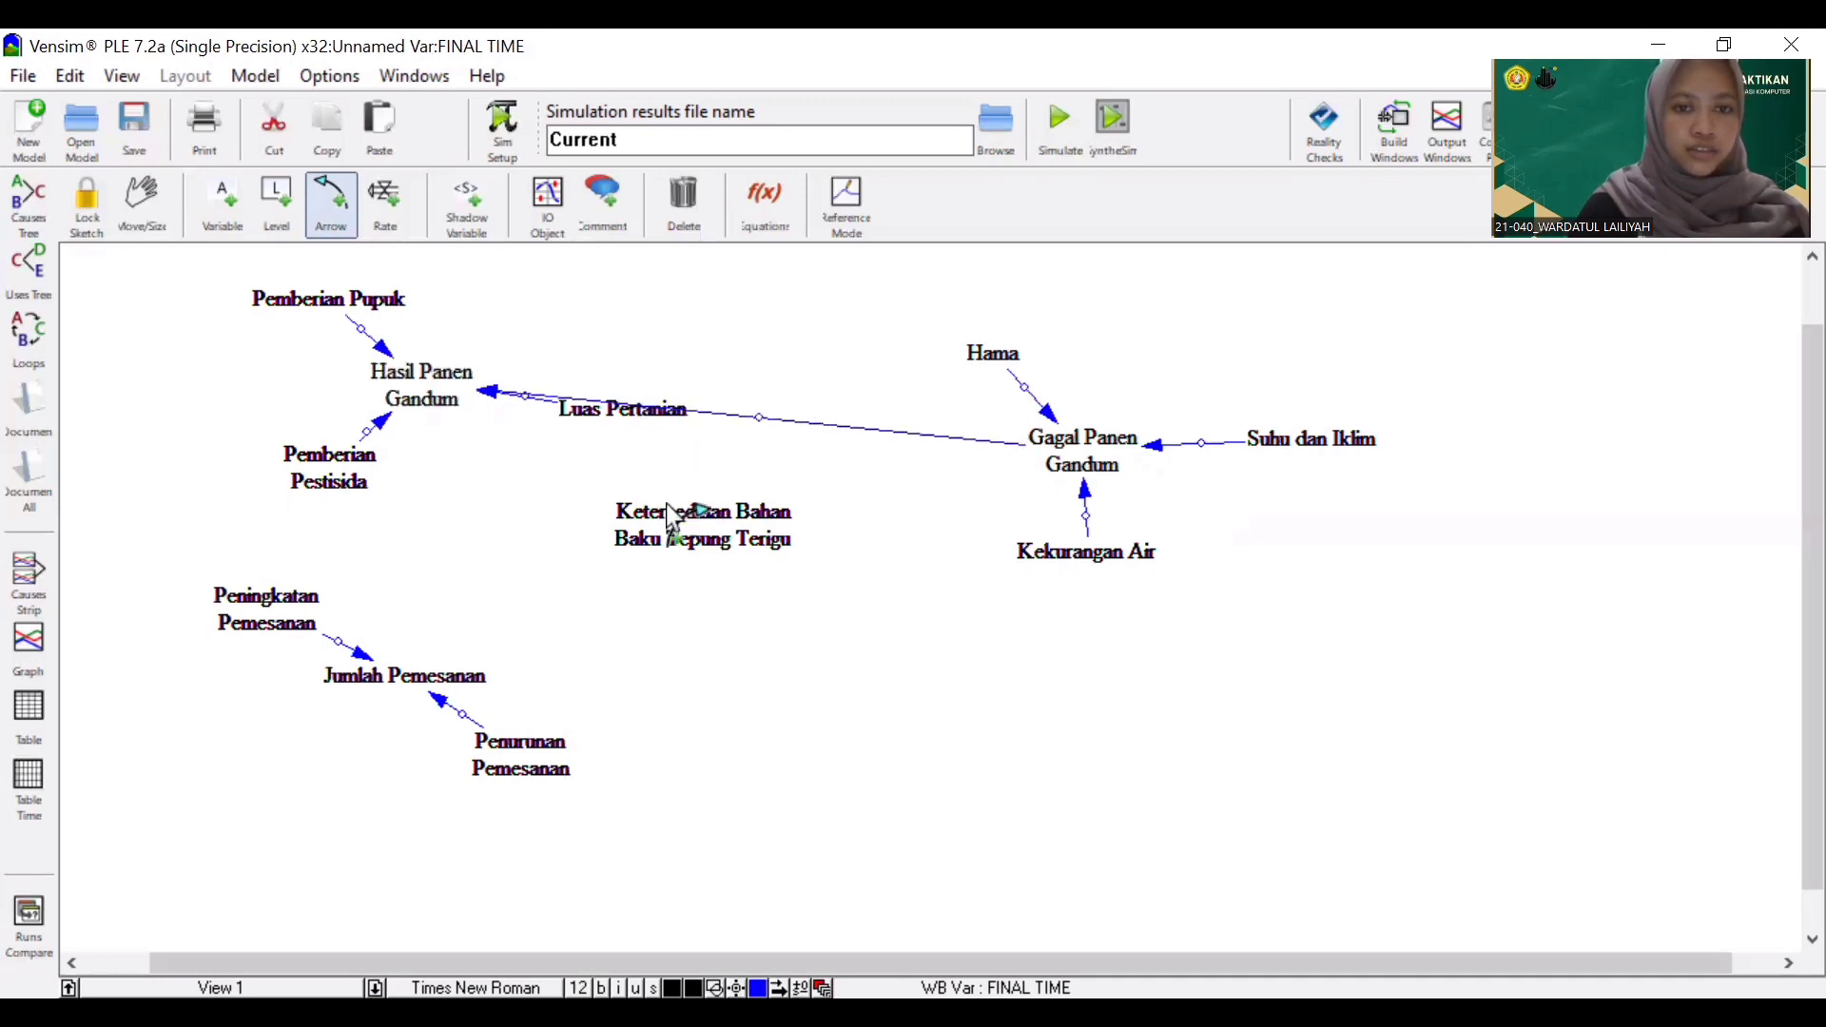
click(439, 381)
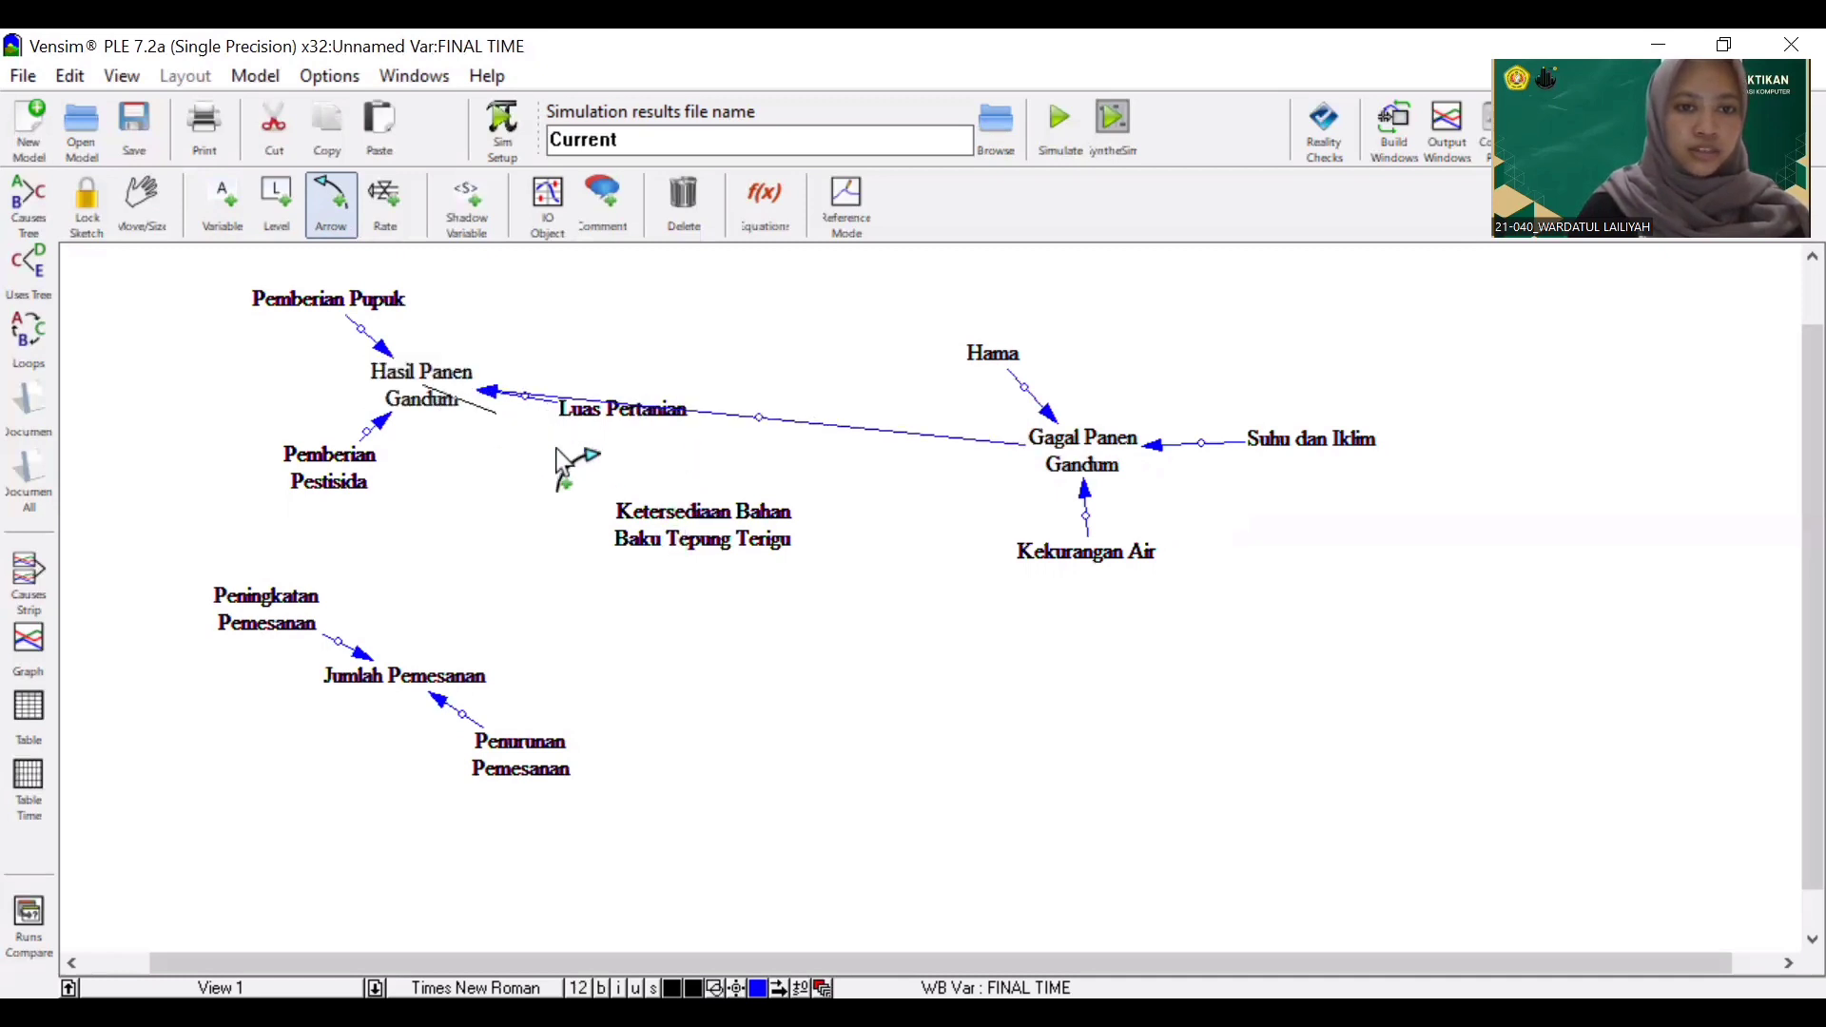
click(695, 533)
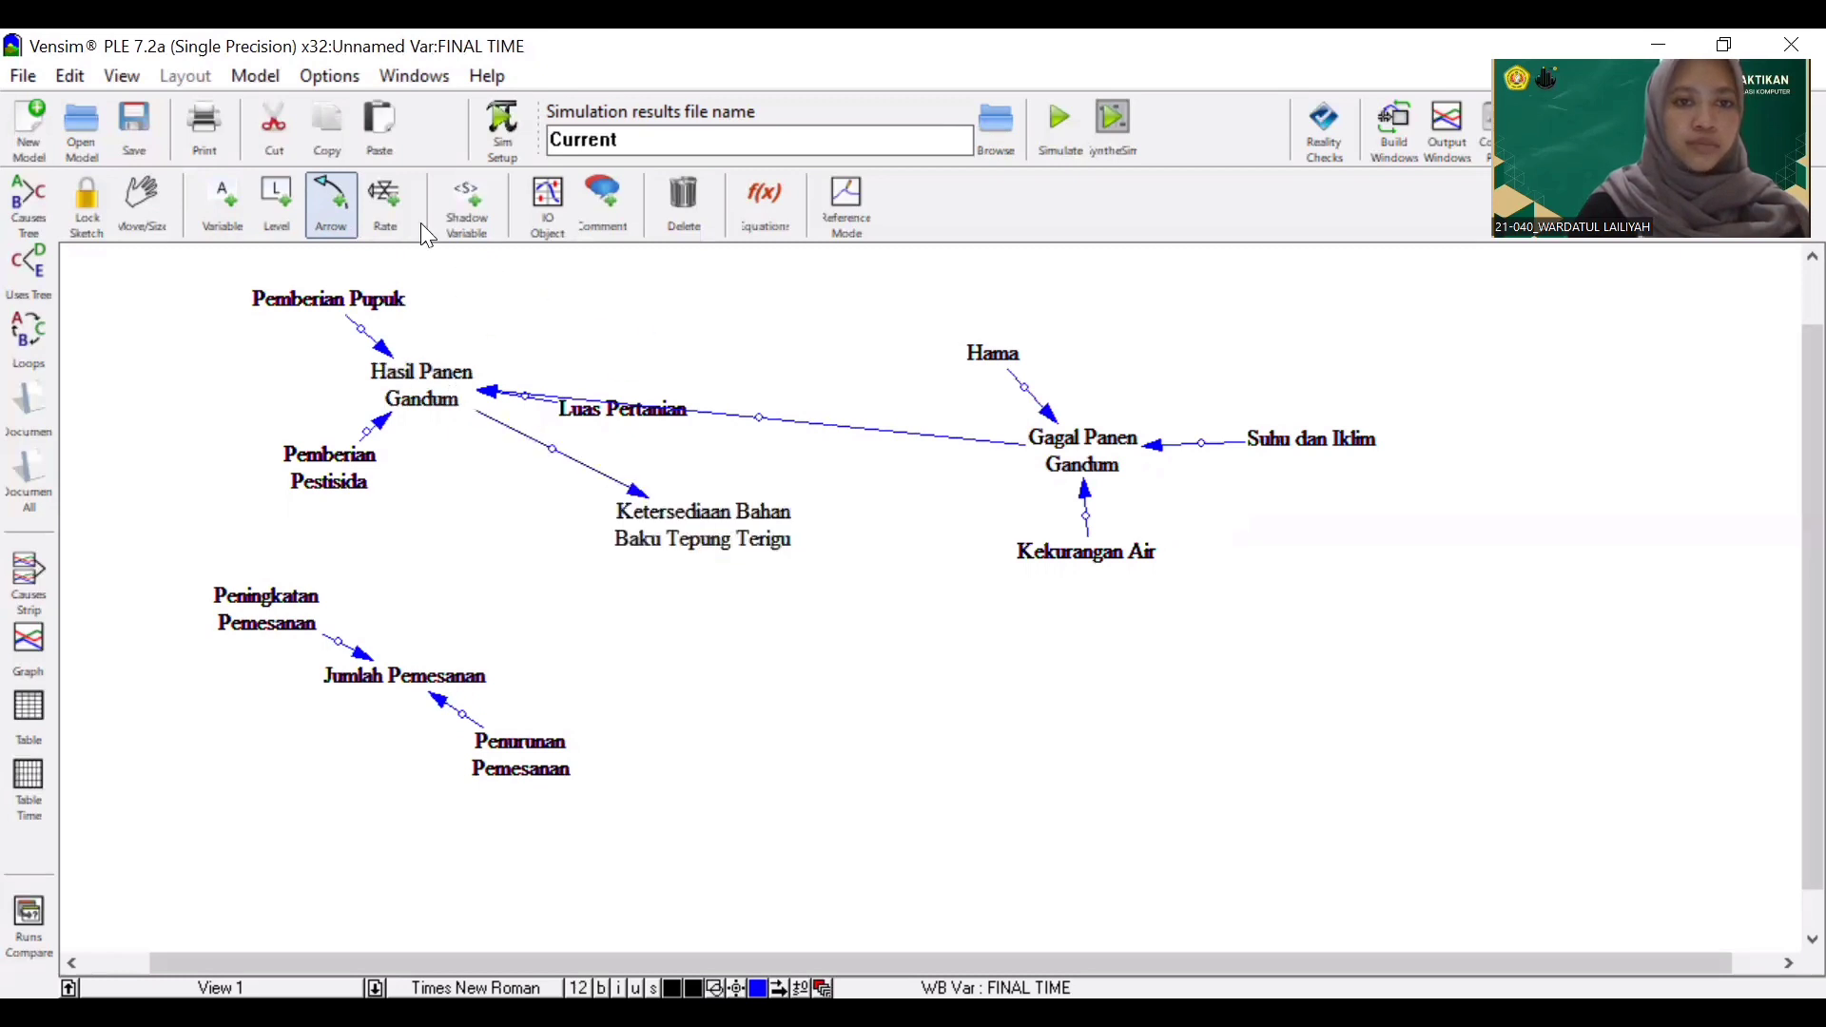
Move the Luas Pertanian variable up, clear of the long arrow between Gagal Panen Gandum and Hasil Panen Gandum
click(150, 195)
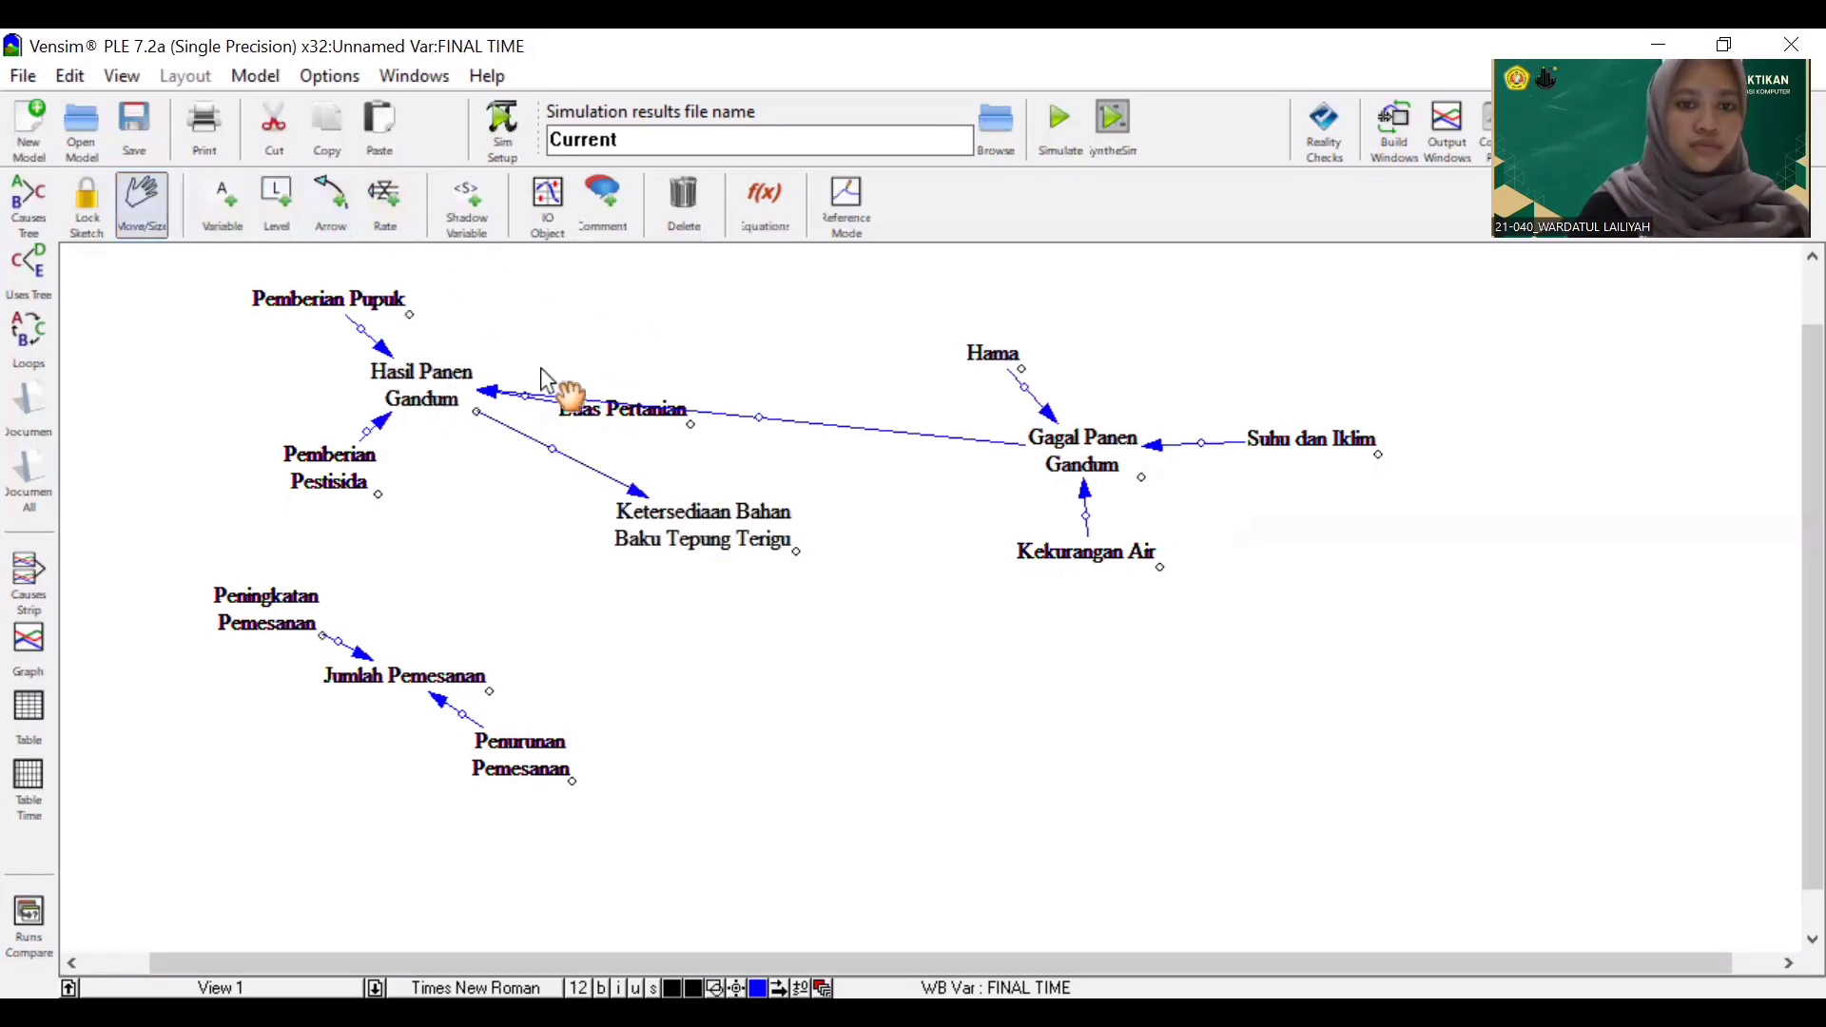
drag(590, 411, 574, 348)
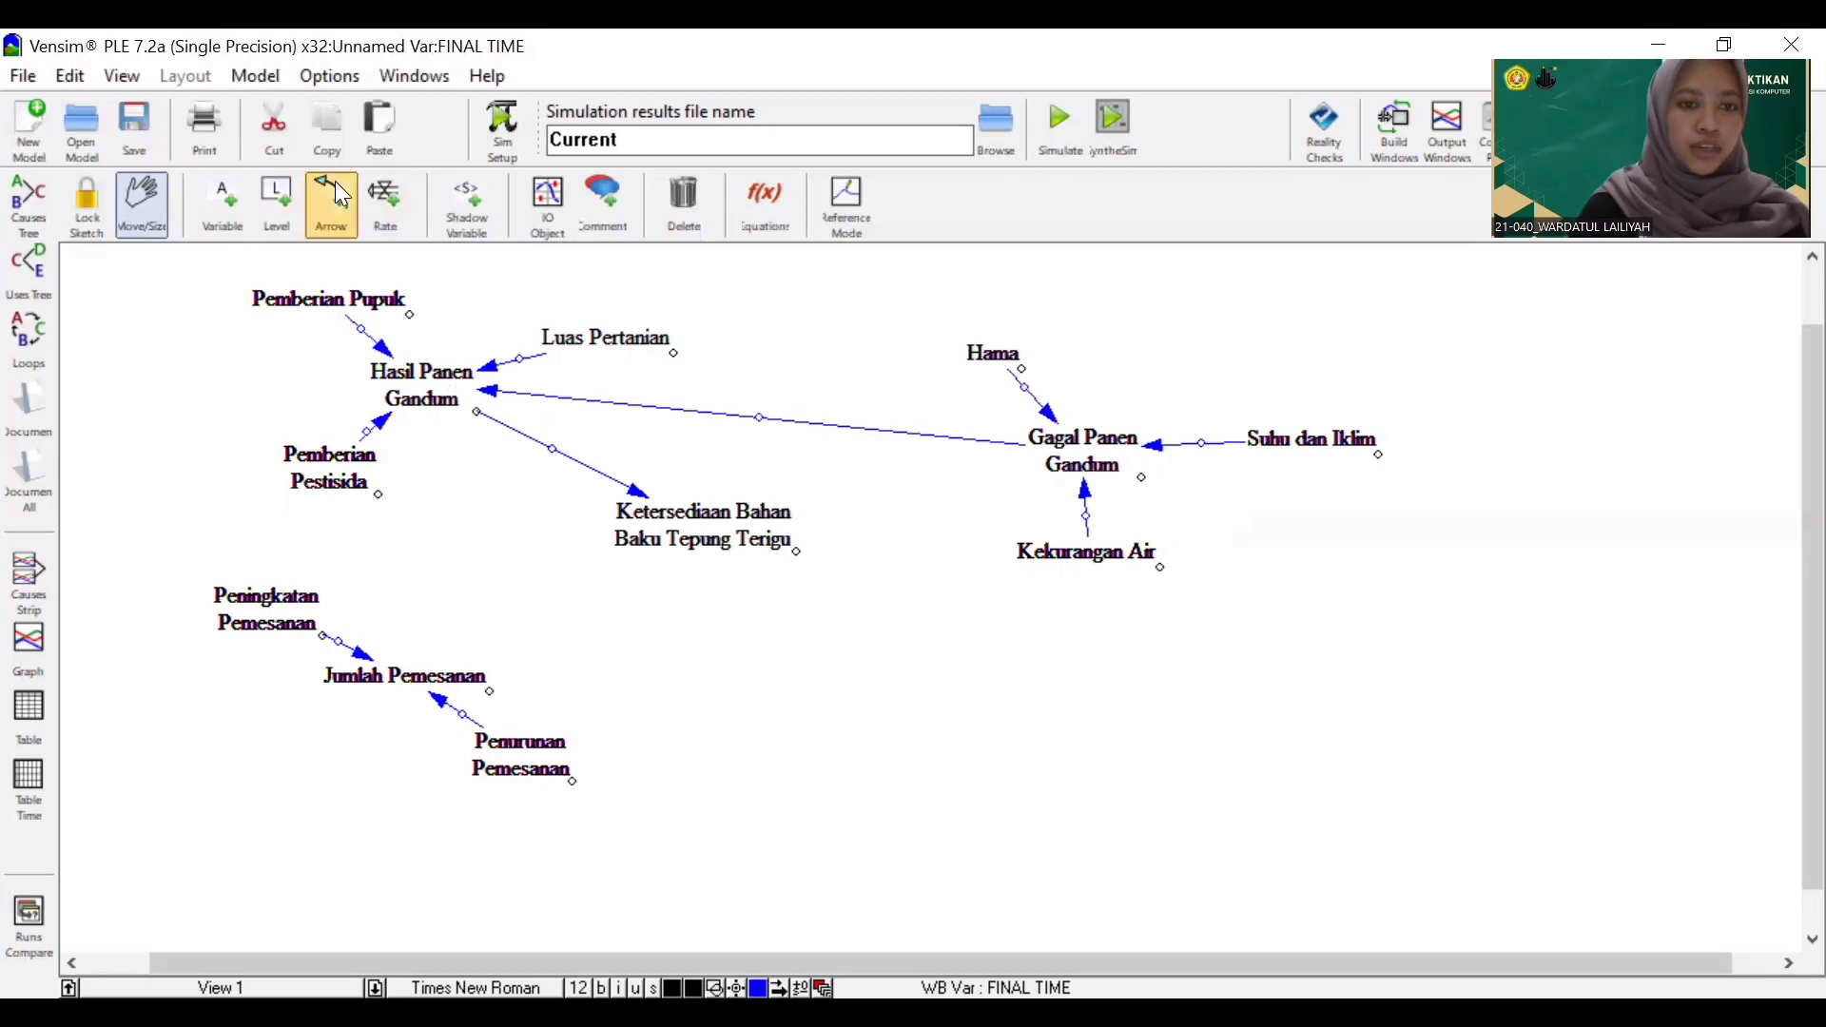
Set the polarity to + on the arrows from Pemberian Pupuk and Luas Pertanian to Hasil Panen Gandum
click(331, 207)
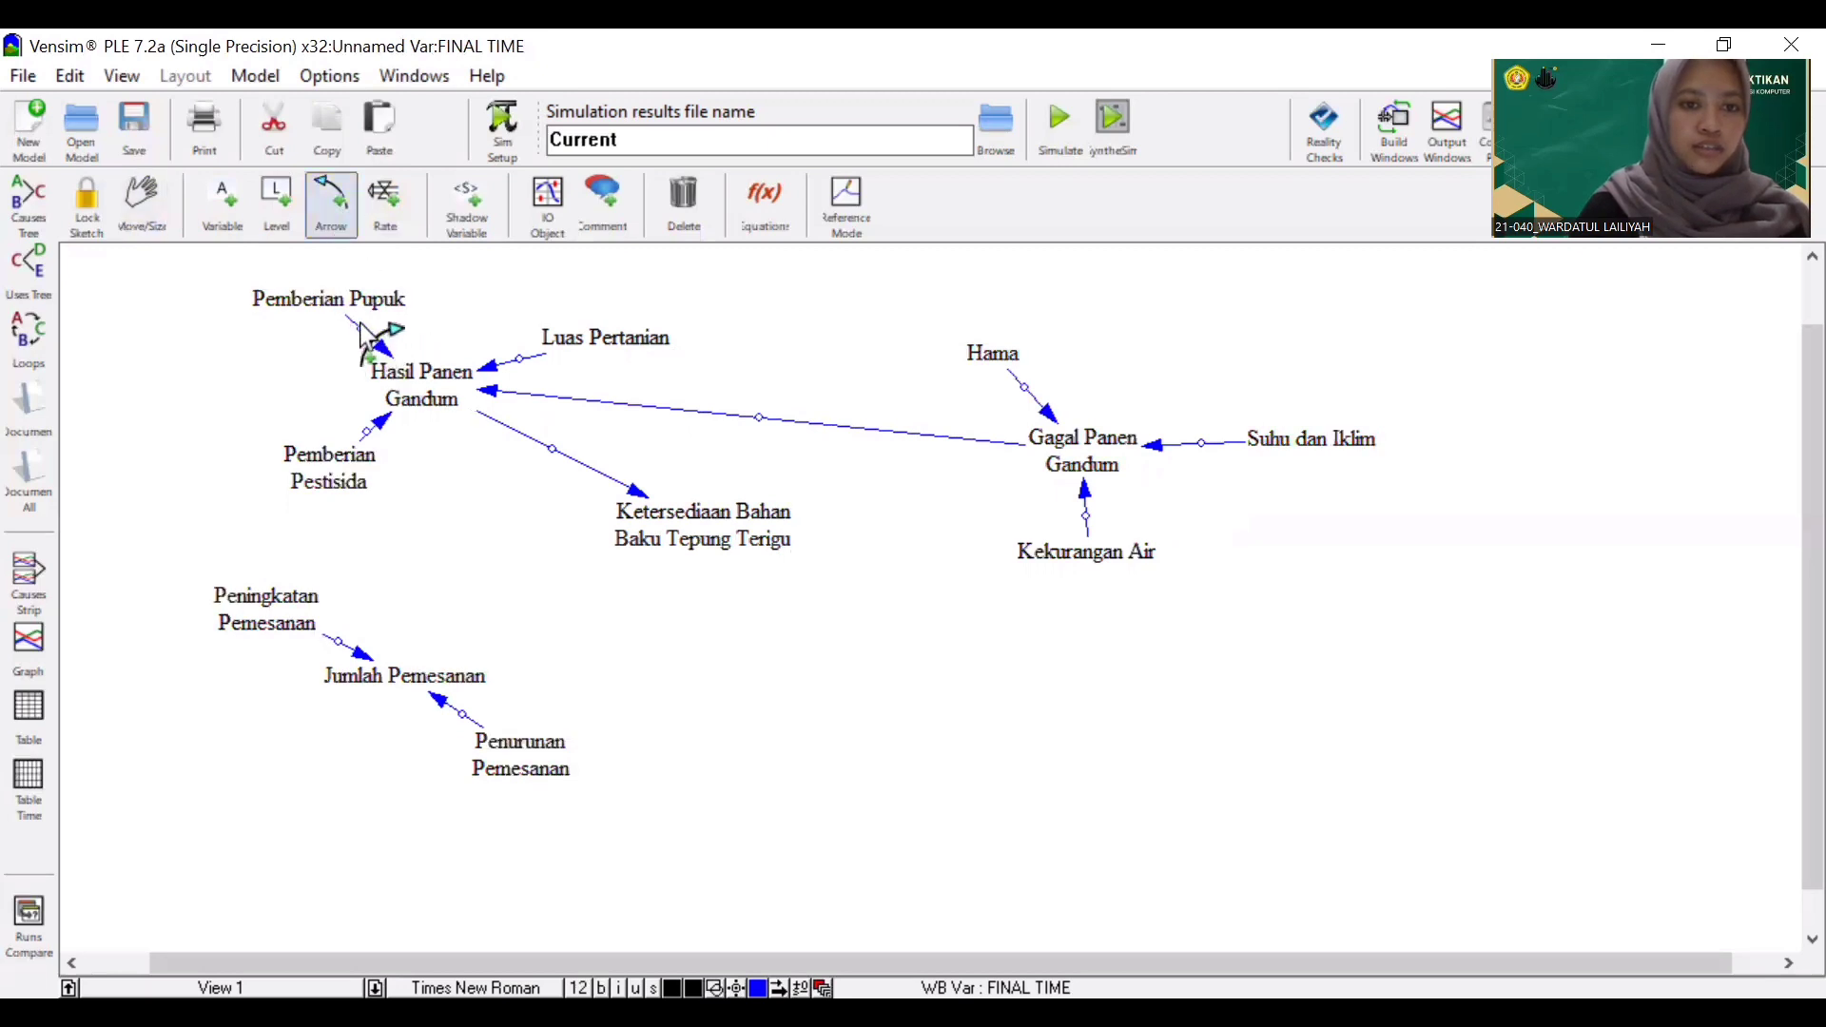
right_click(362, 328)
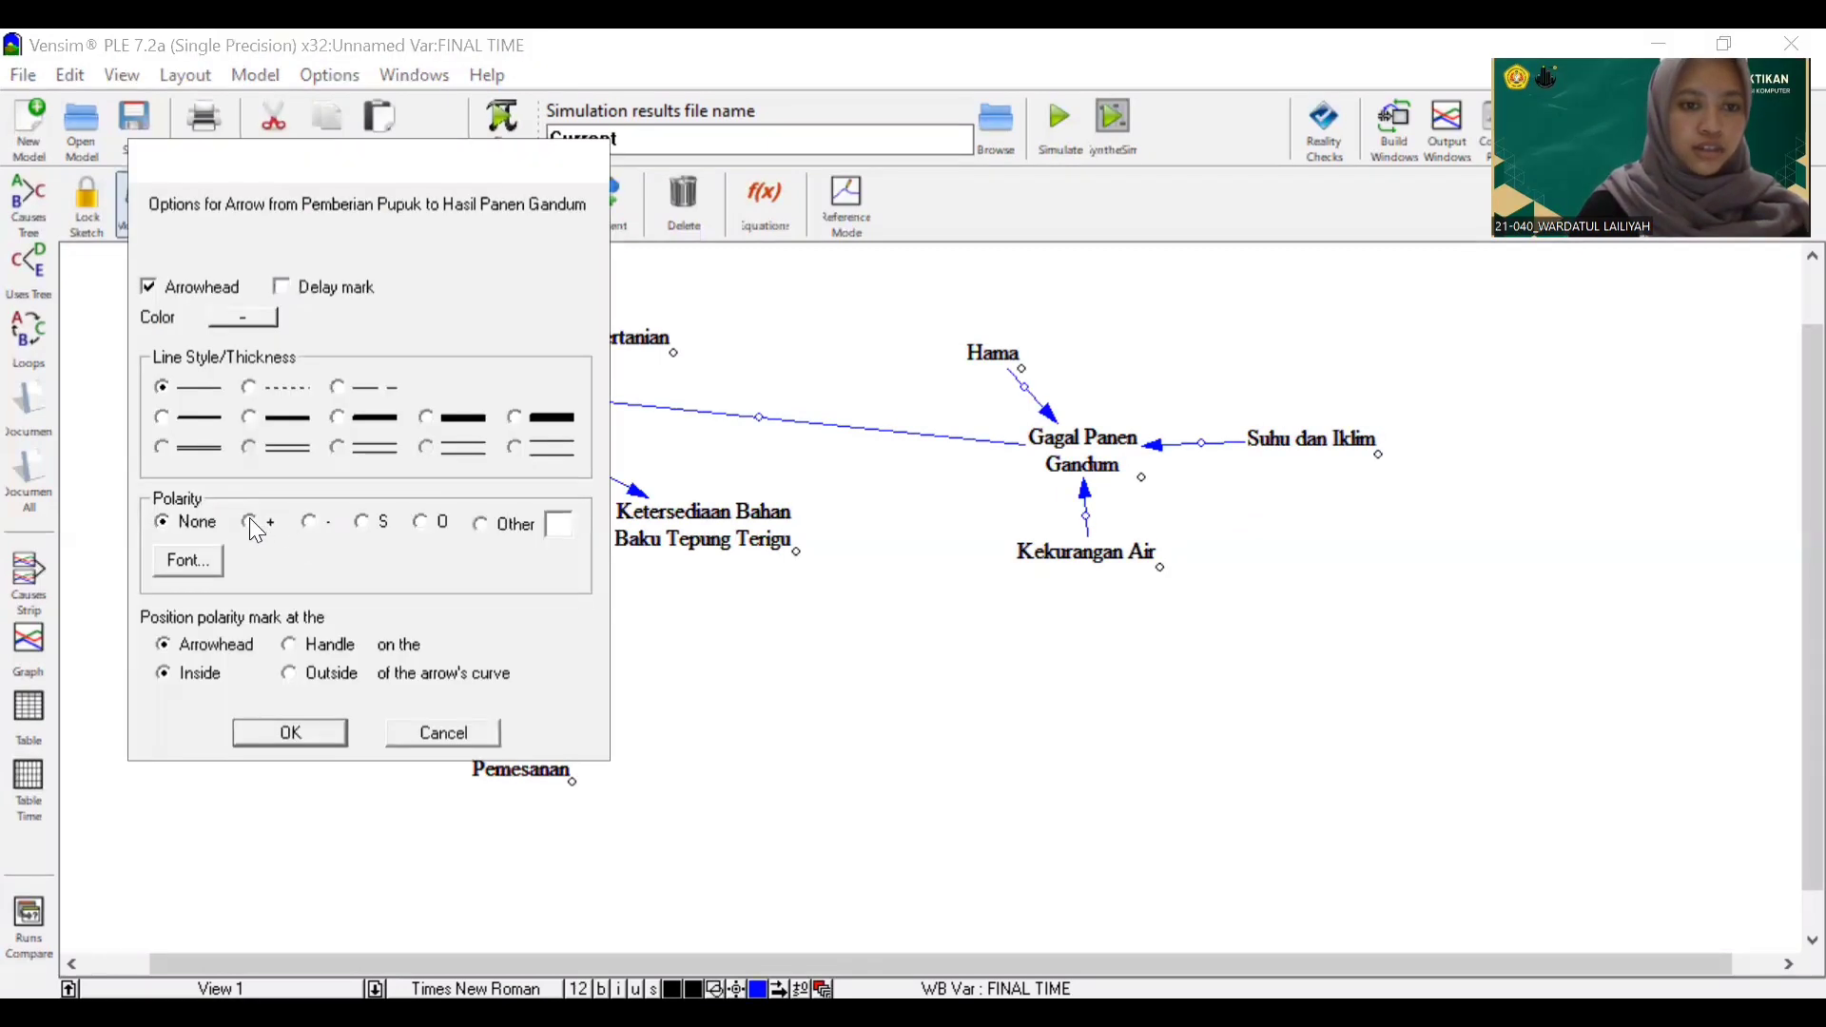
click(328, 734)
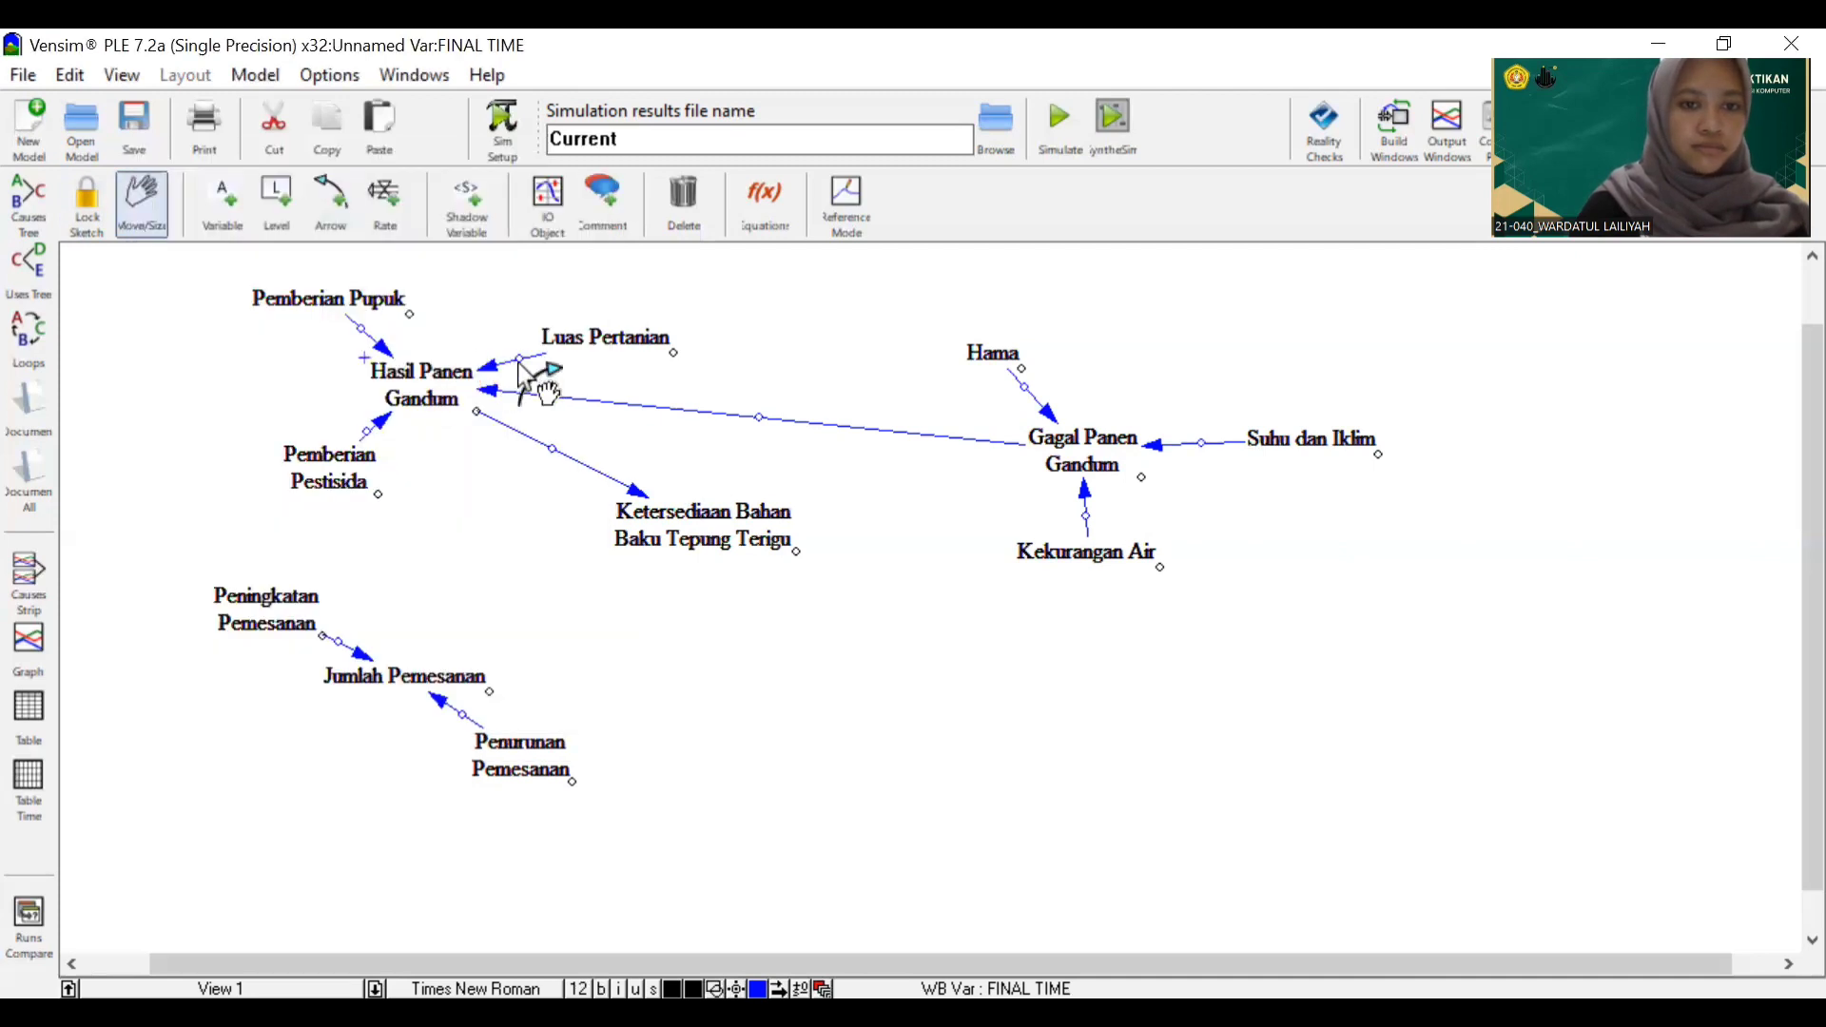
right_click(517, 361)
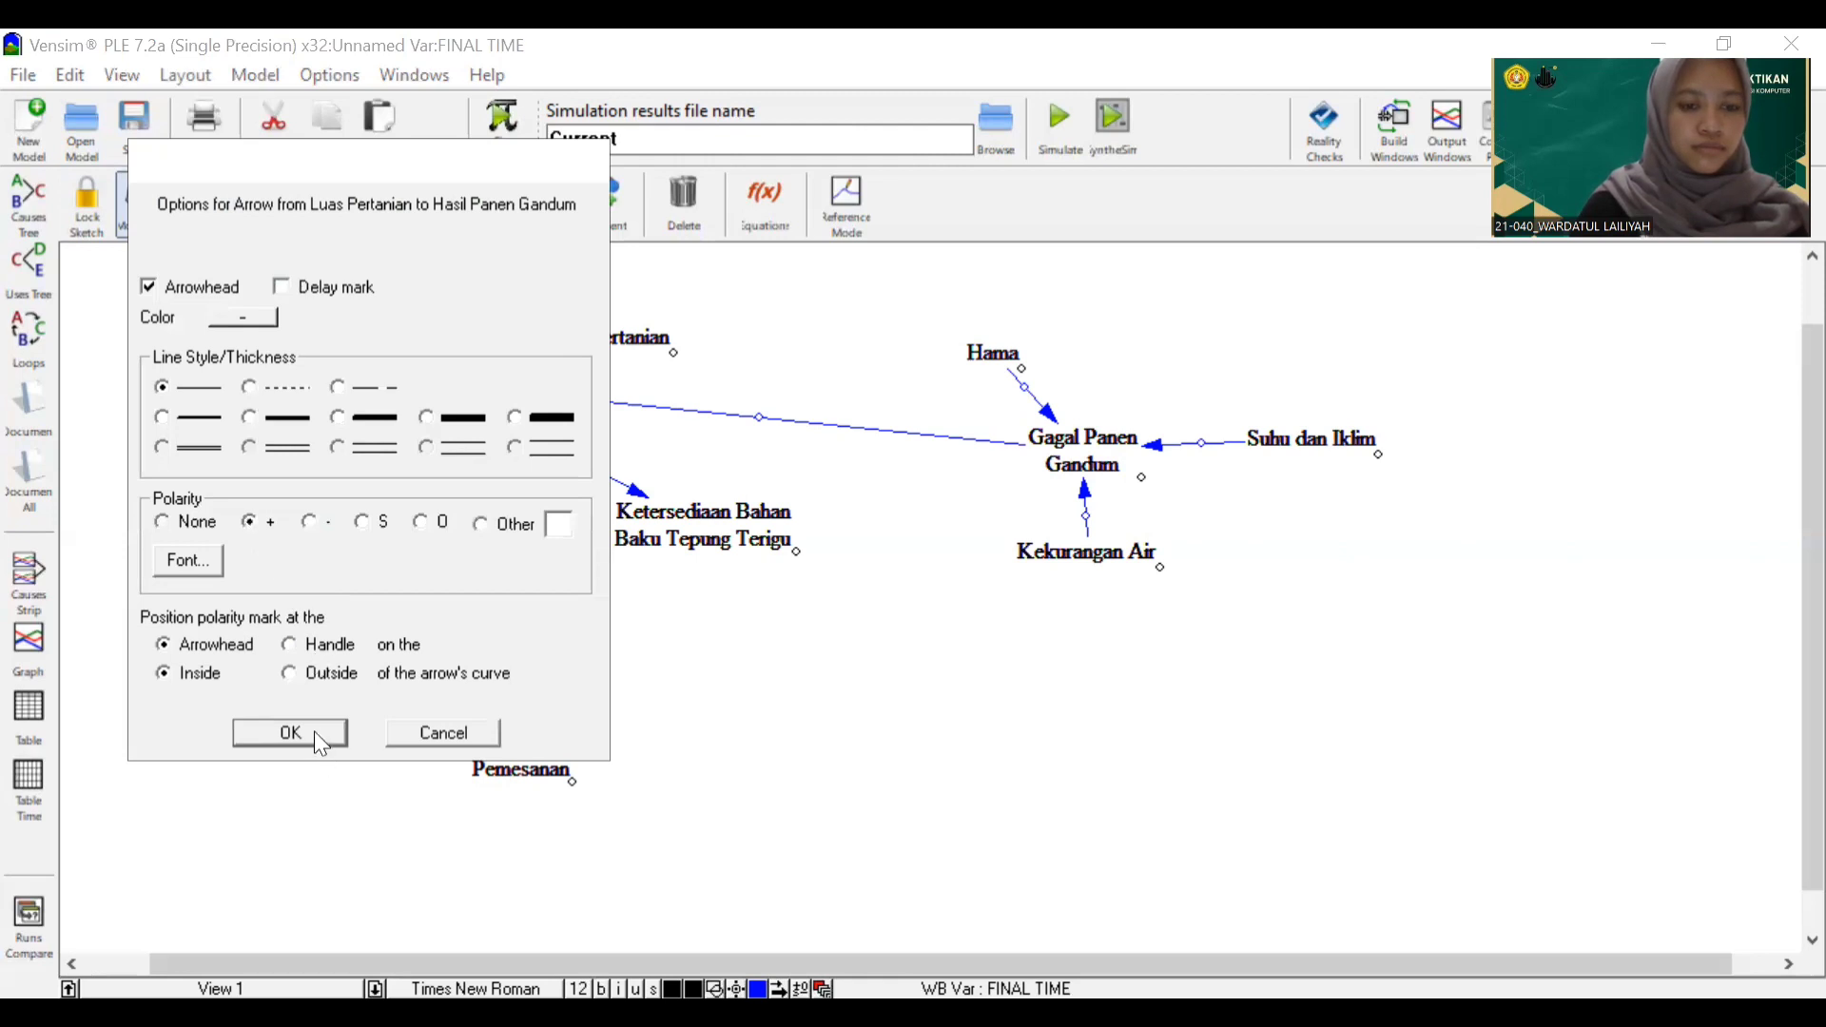
key(Return)
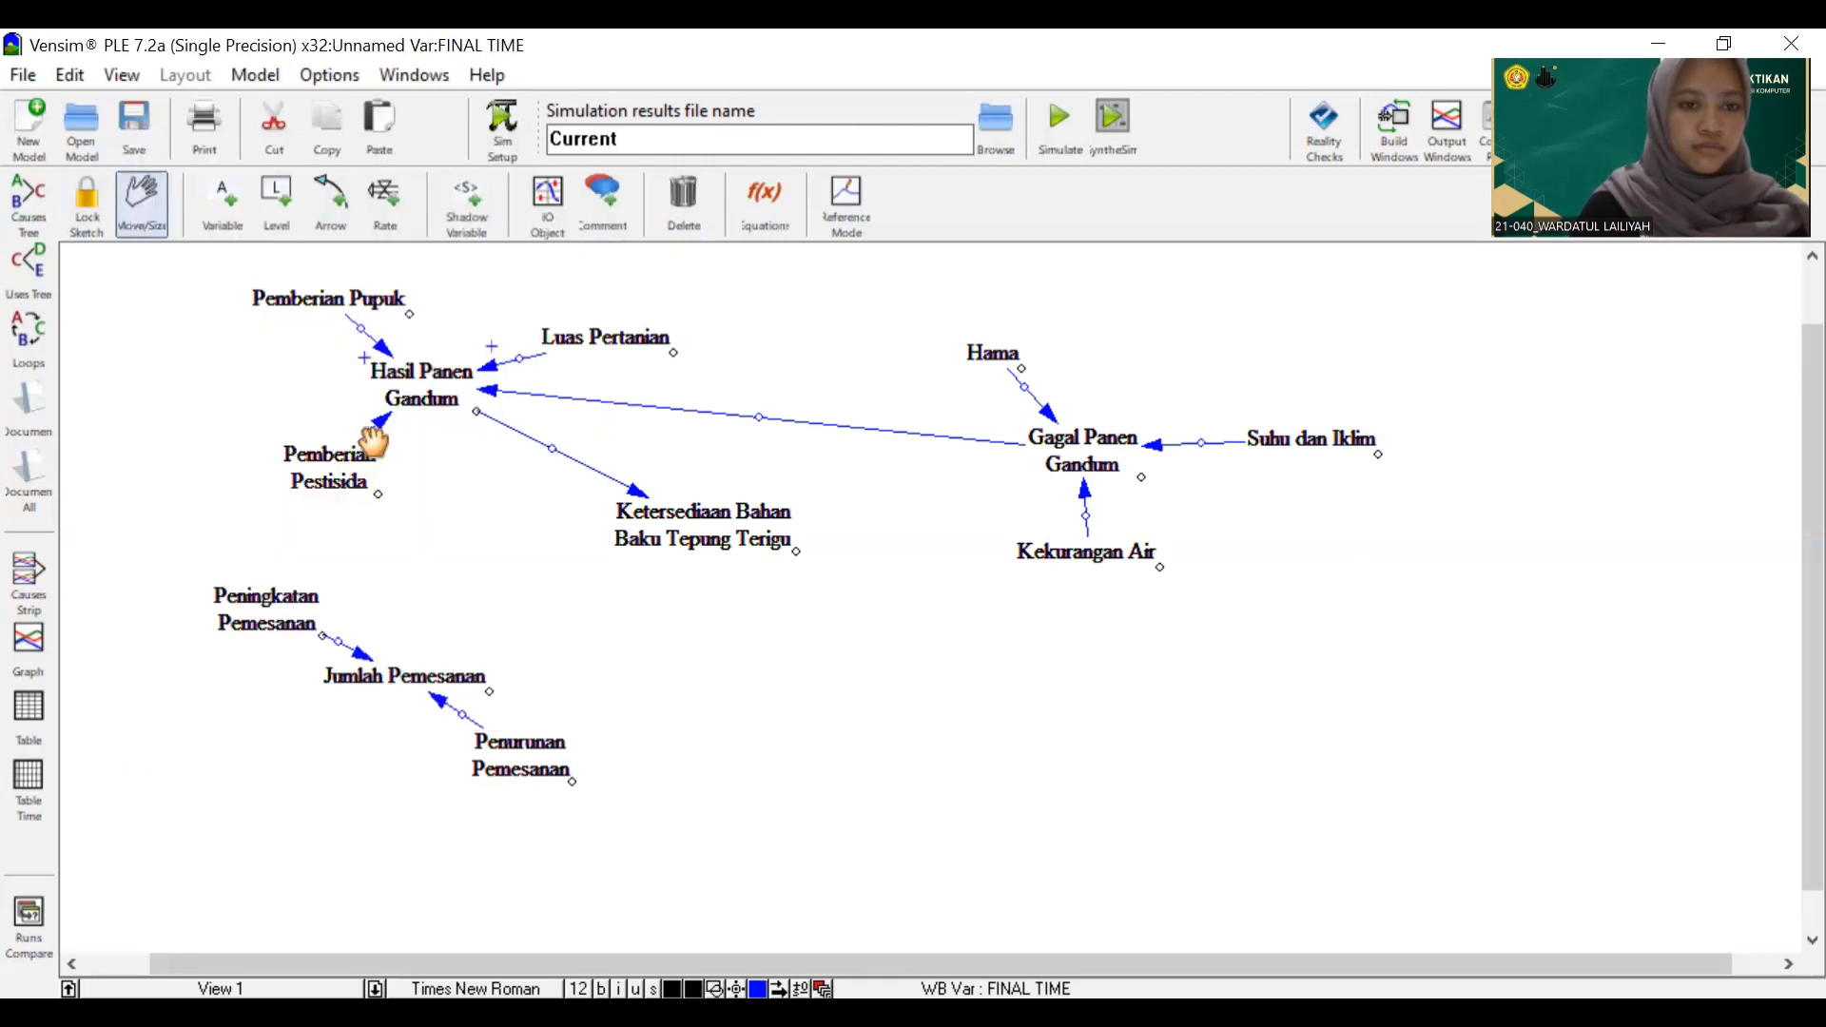
Set the polarity to + on the arrow from Pemberian Pestisida to Hasil Panen Gandum
right_click(377, 445)
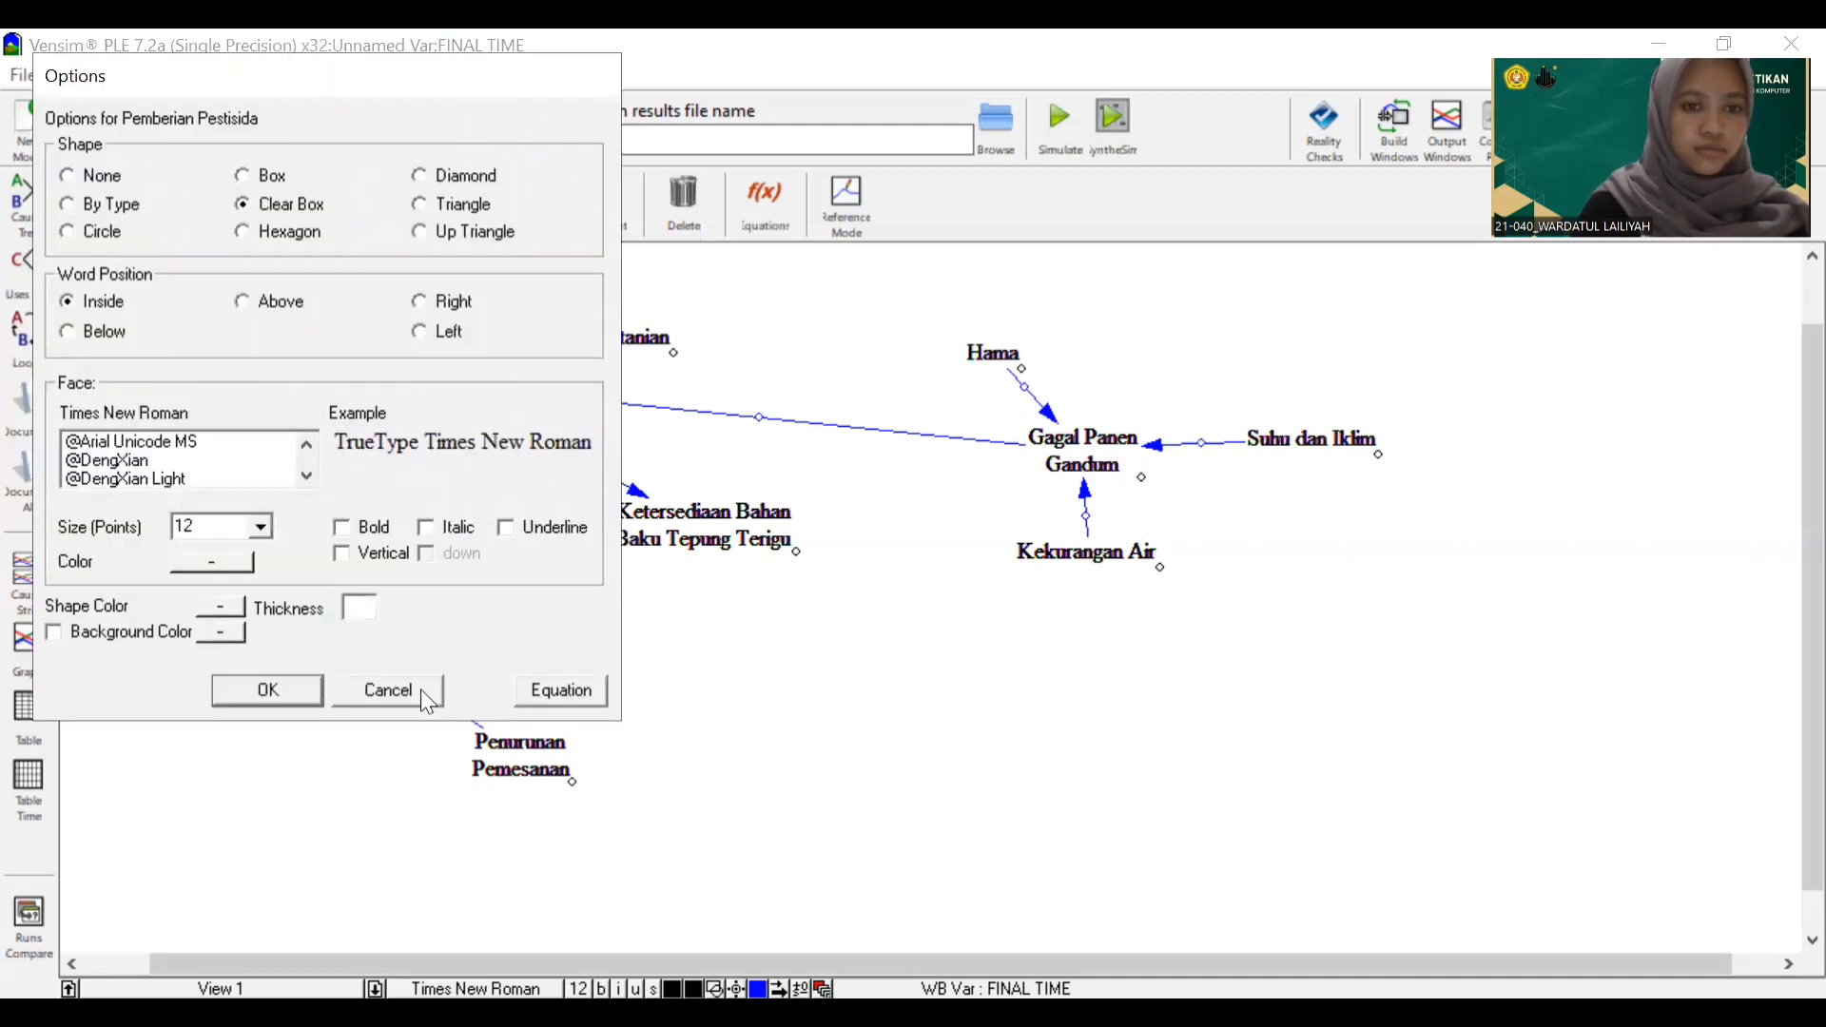
click(388, 690)
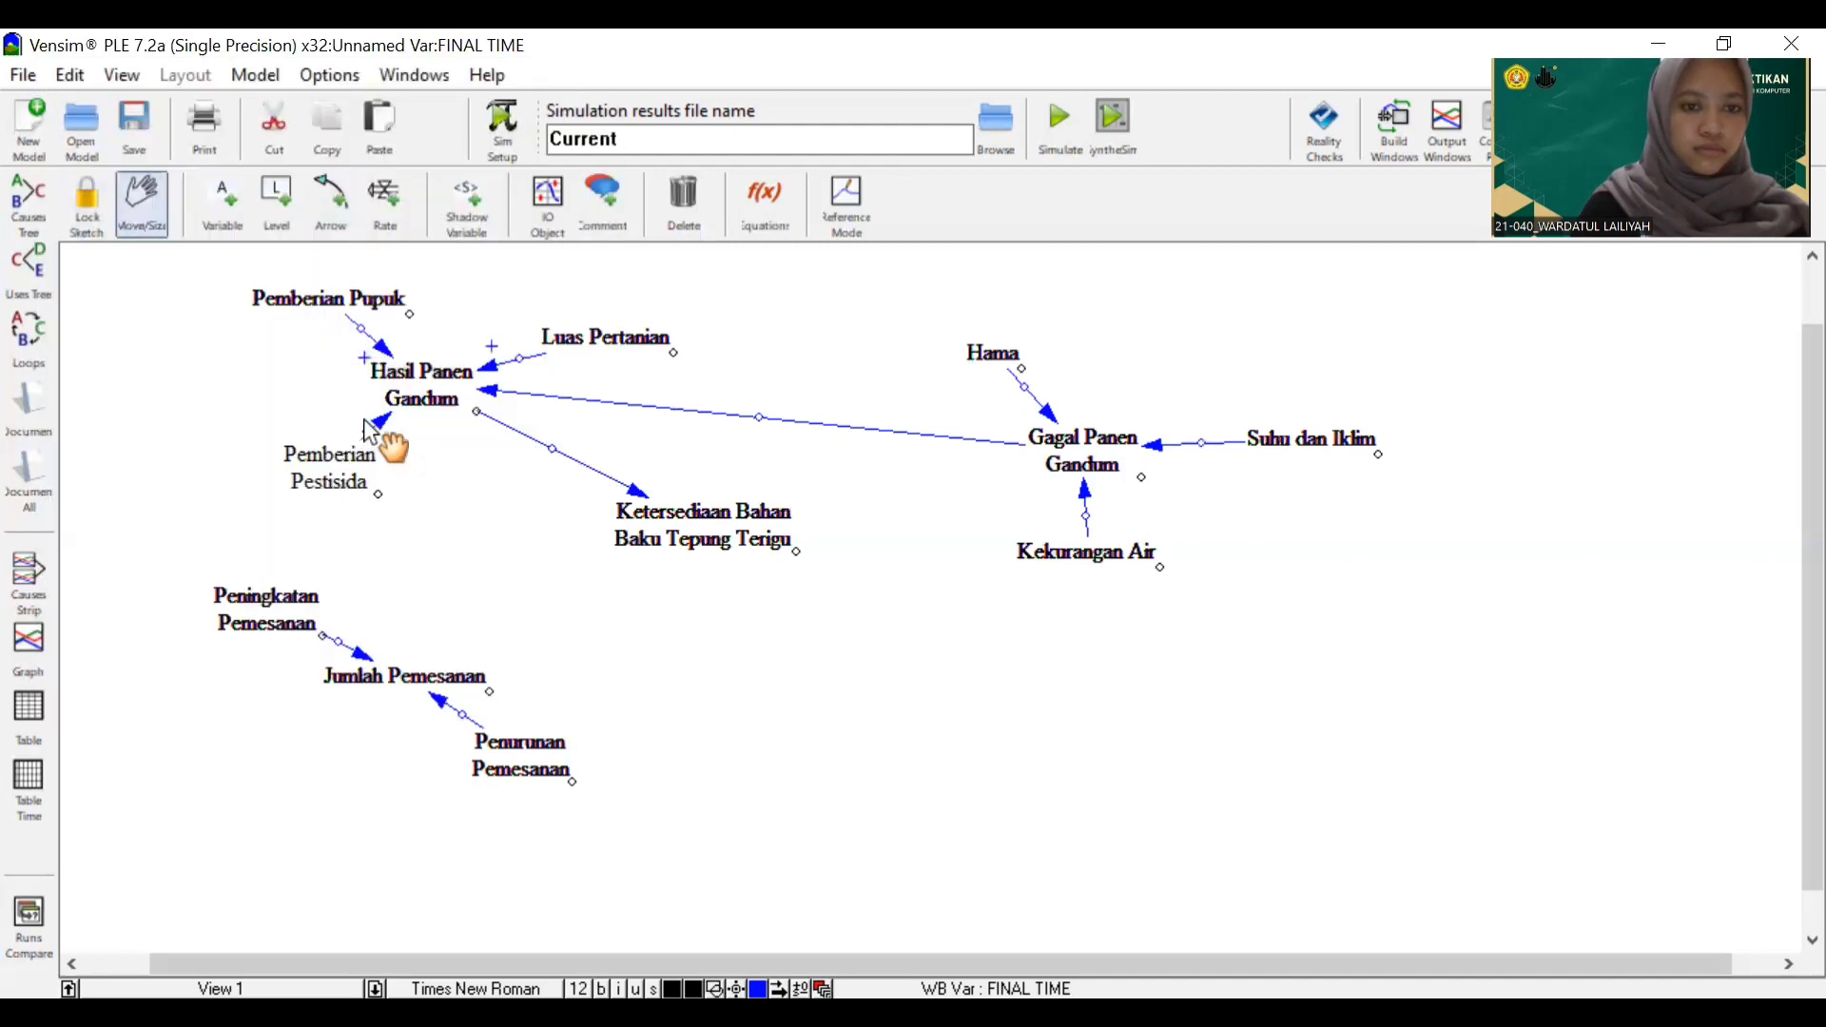
right_click(369, 425)
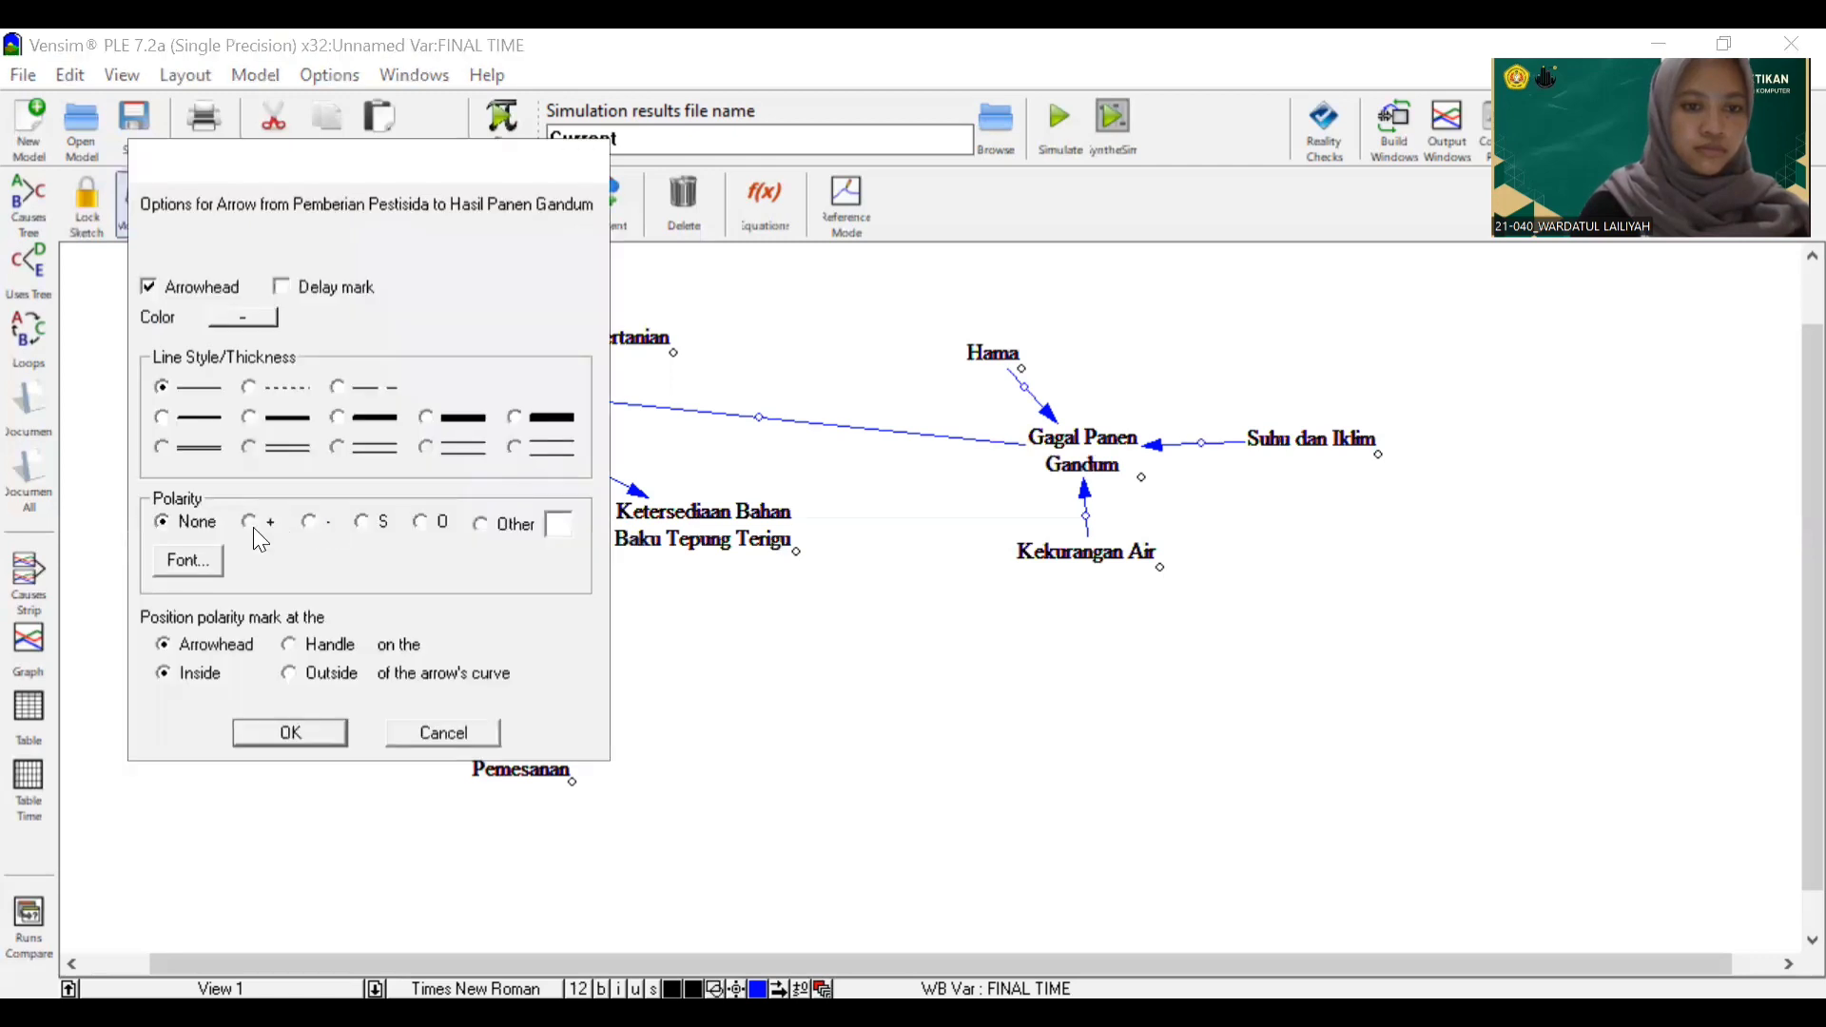
click(251, 523)
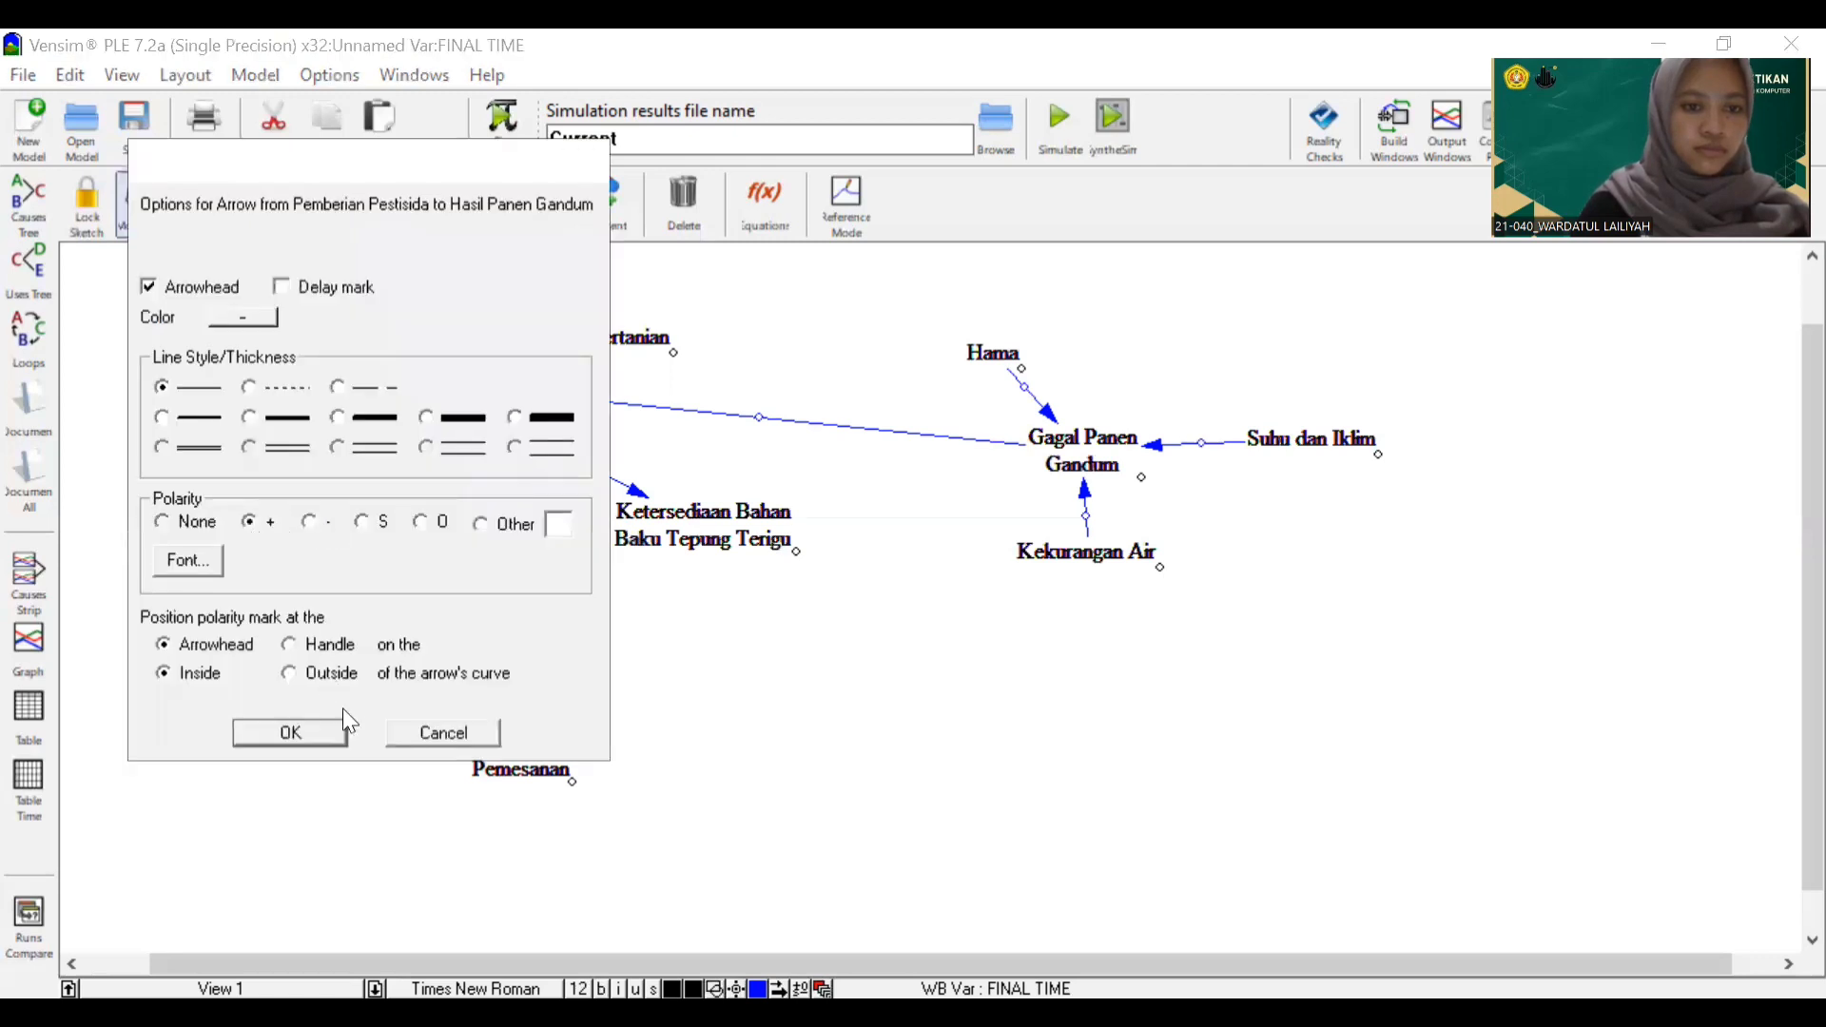
click(454, 731)
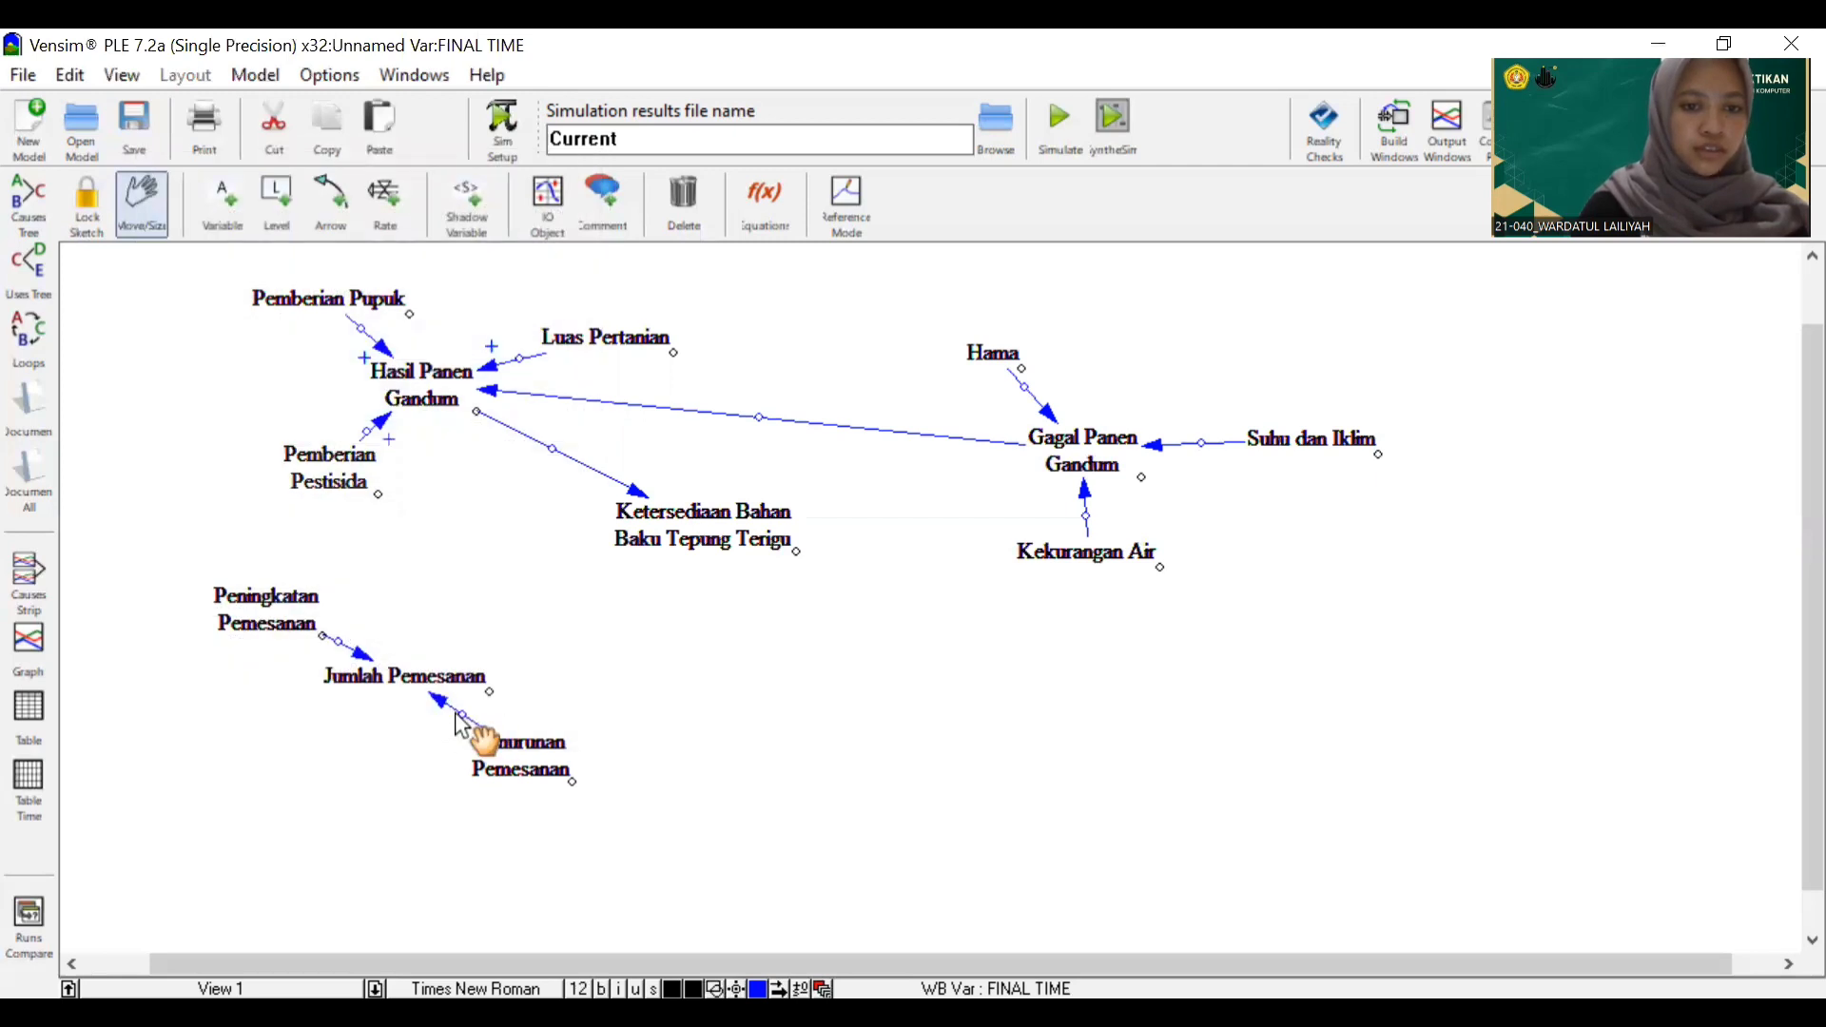
Set the polarity of the arrows into Jumlah Pemesanan to - from Penurunan Pemesanan and + from Peningkatan Pemesanan
click(461, 718)
key(Delete)
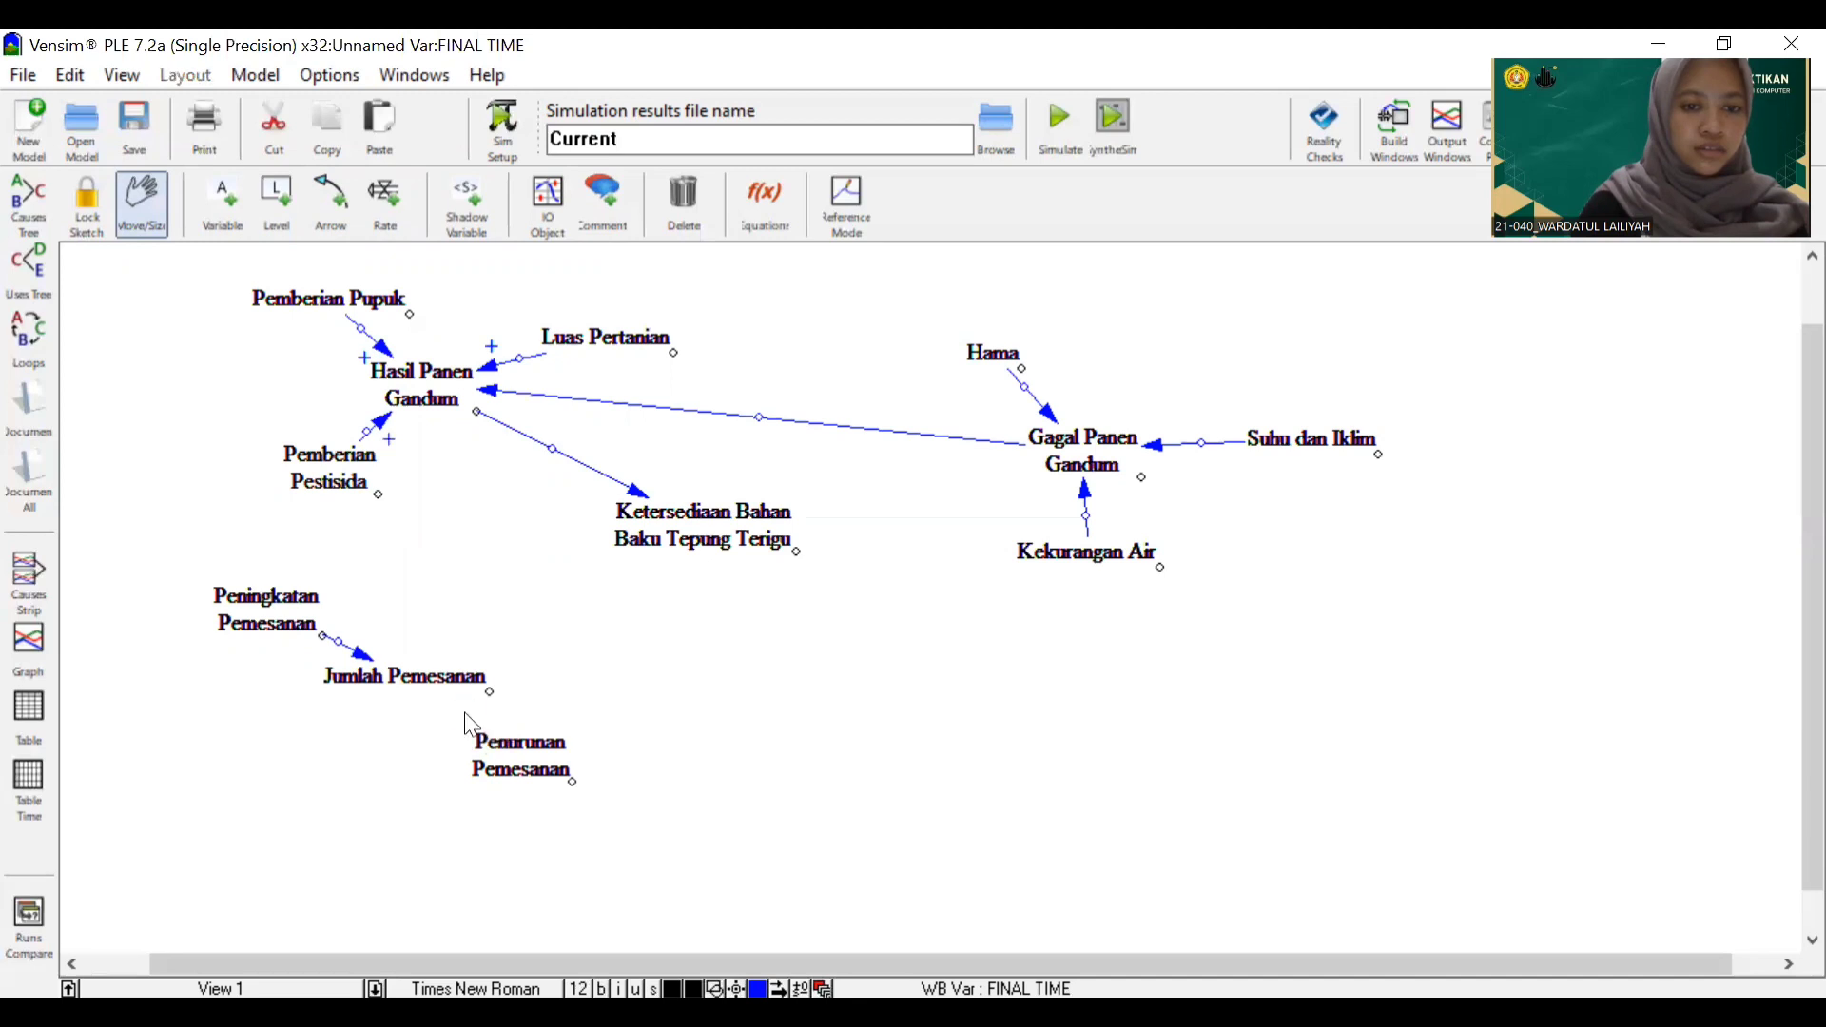
right_click(468, 725)
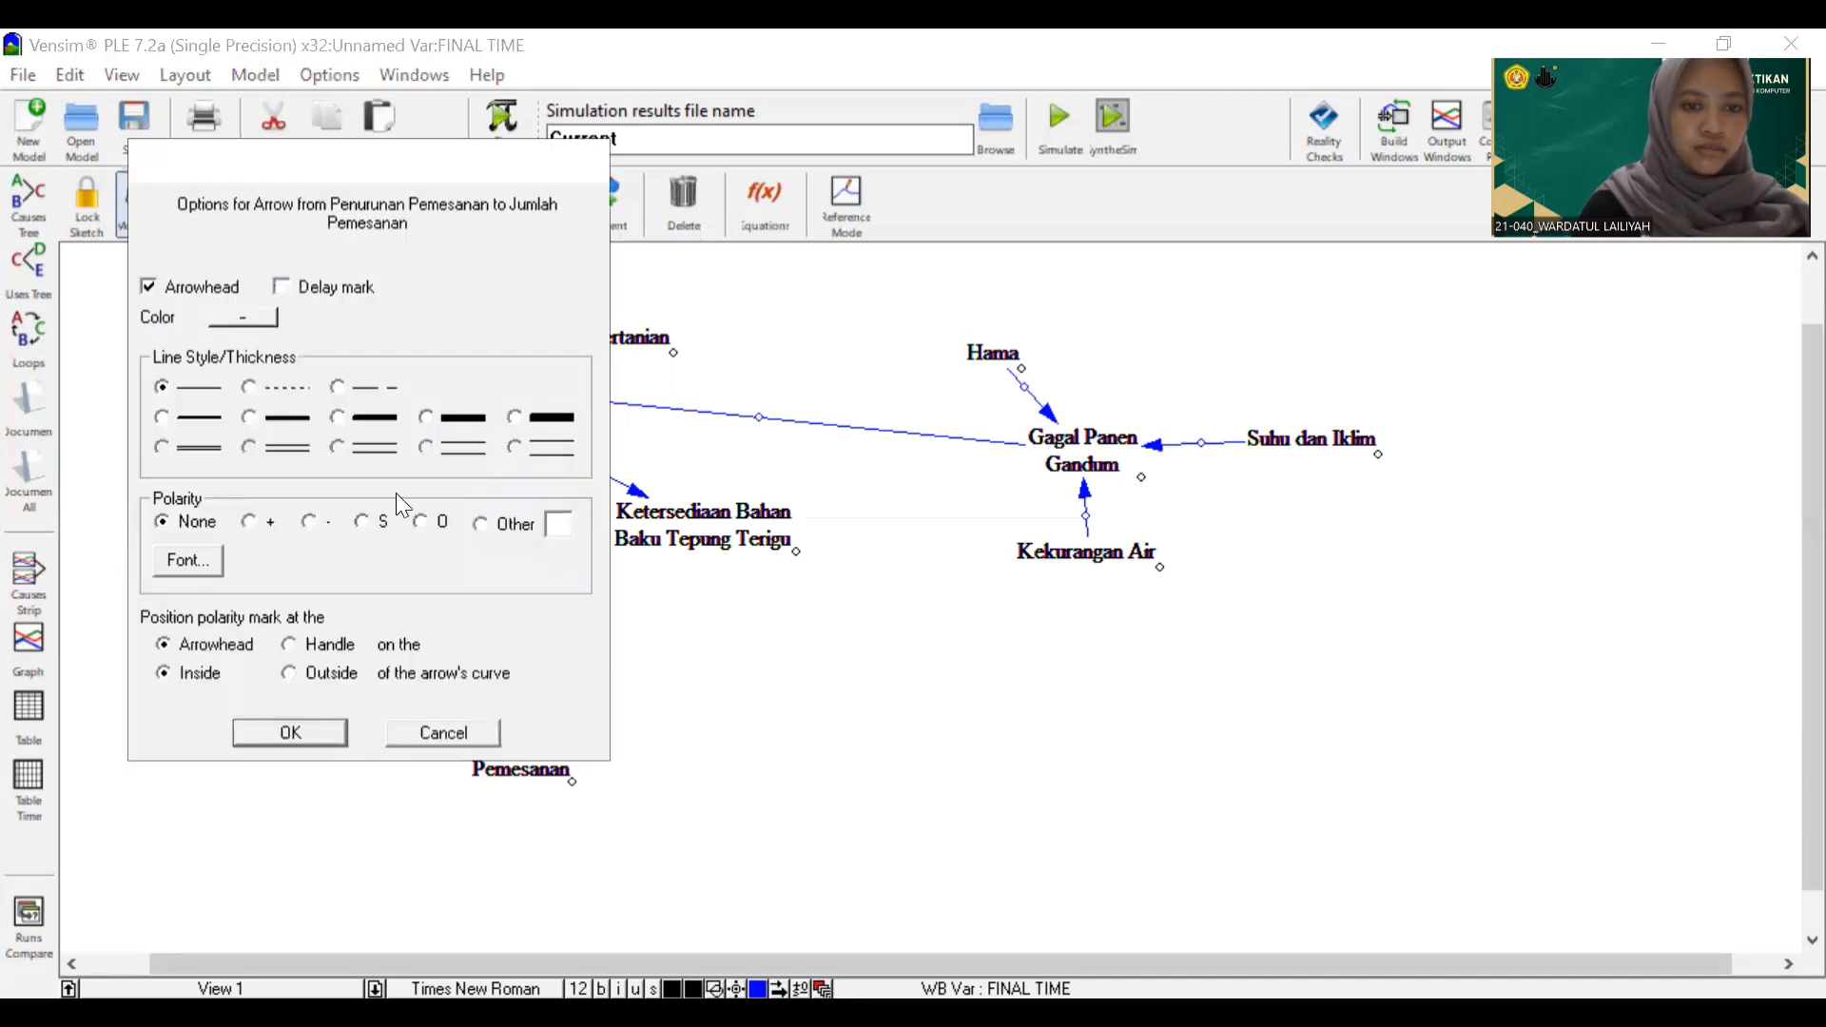
click(309, 522)
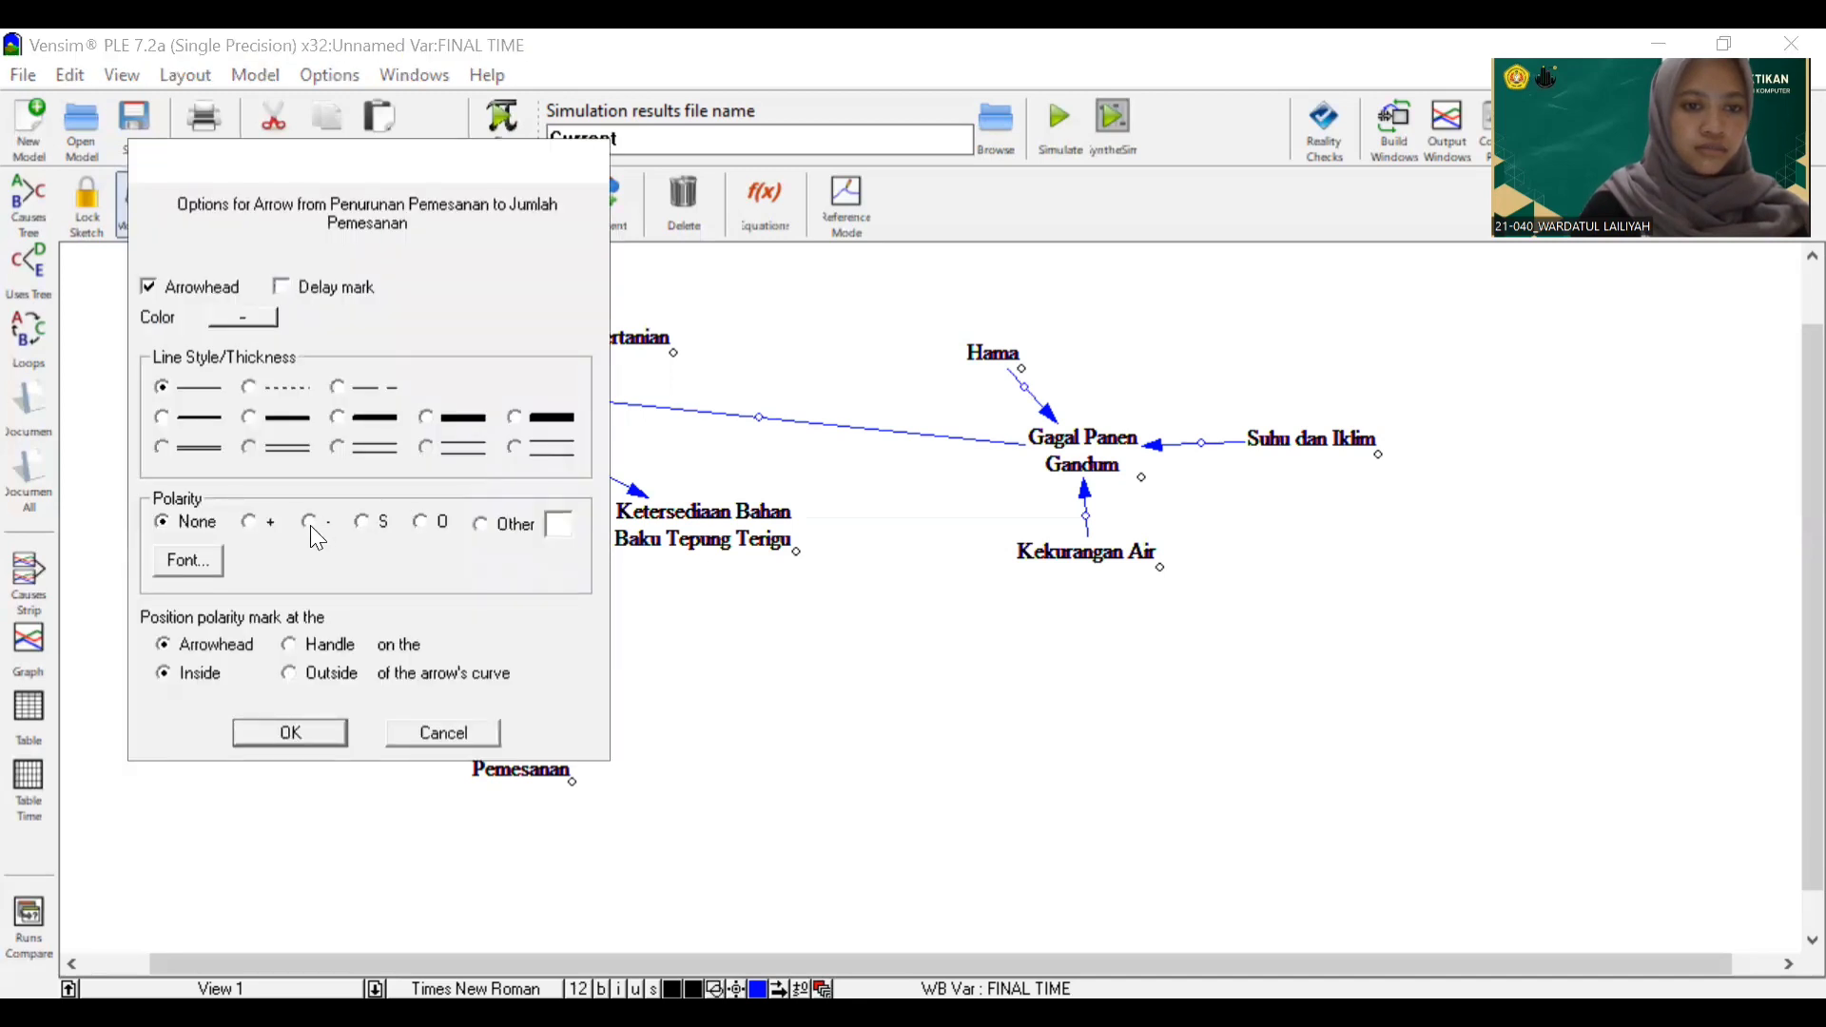
click(329, 738)
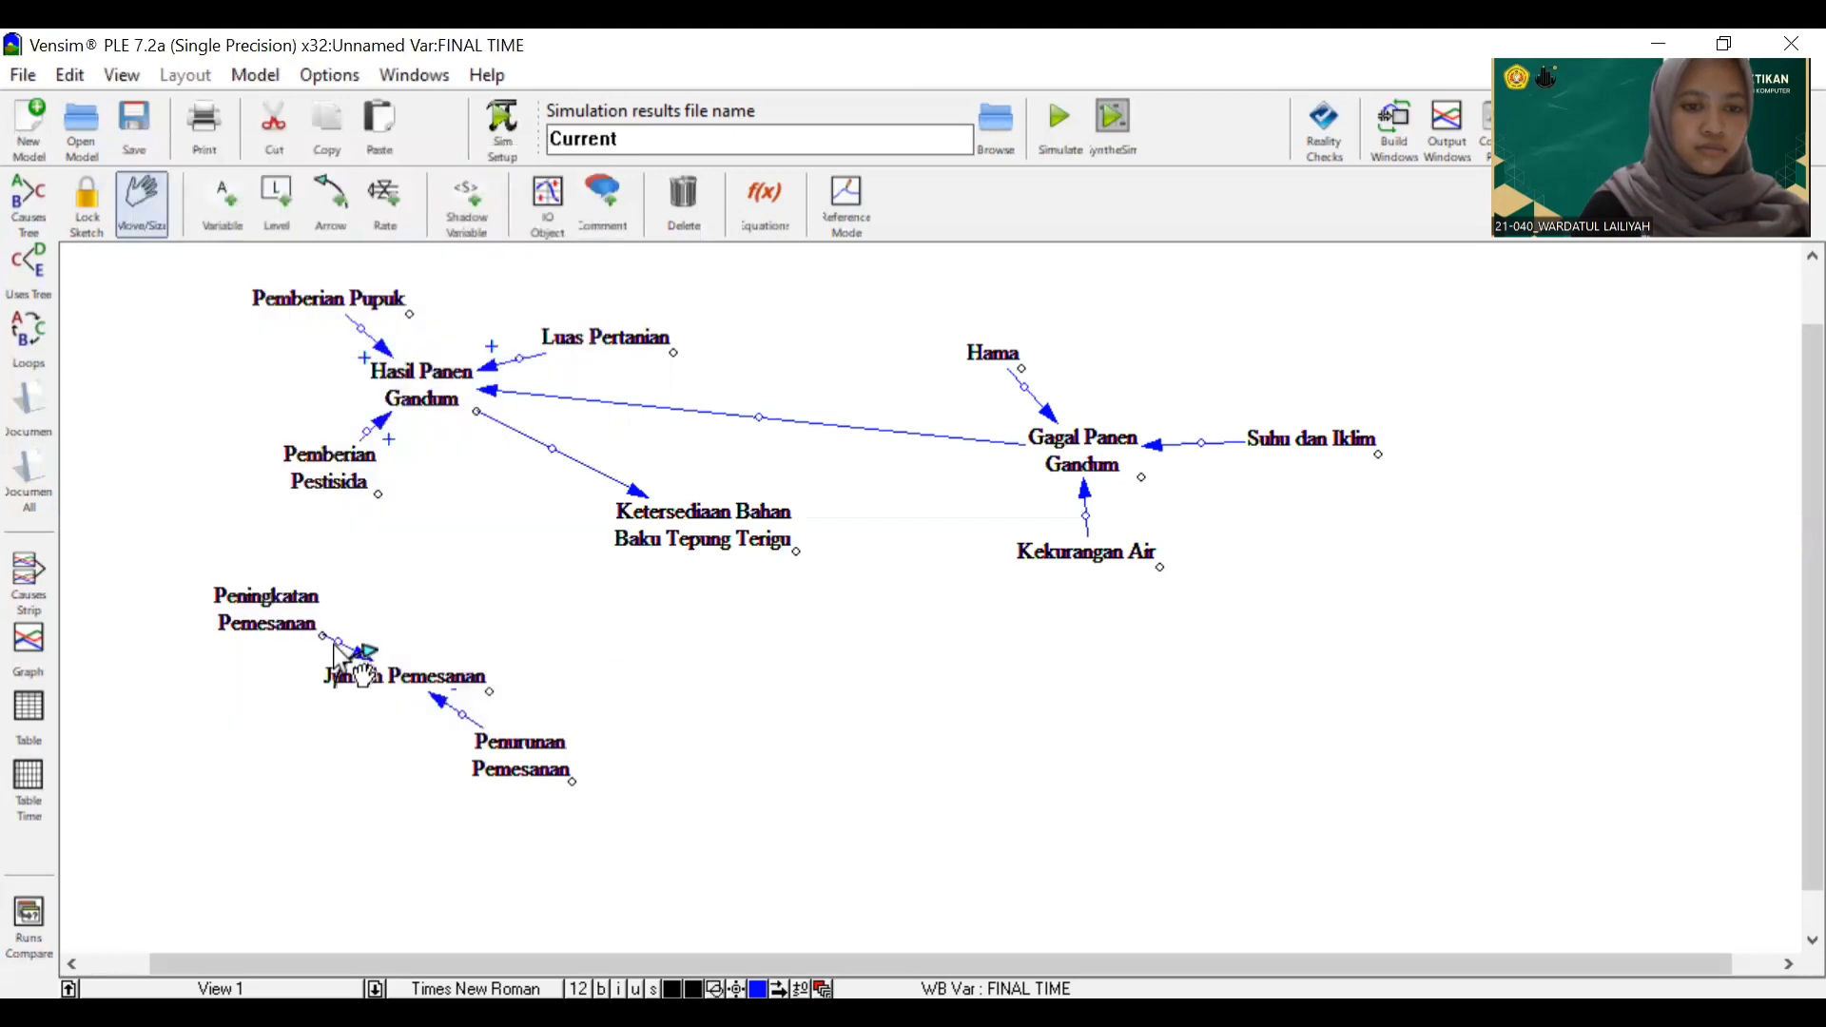
right_click(341, 646)
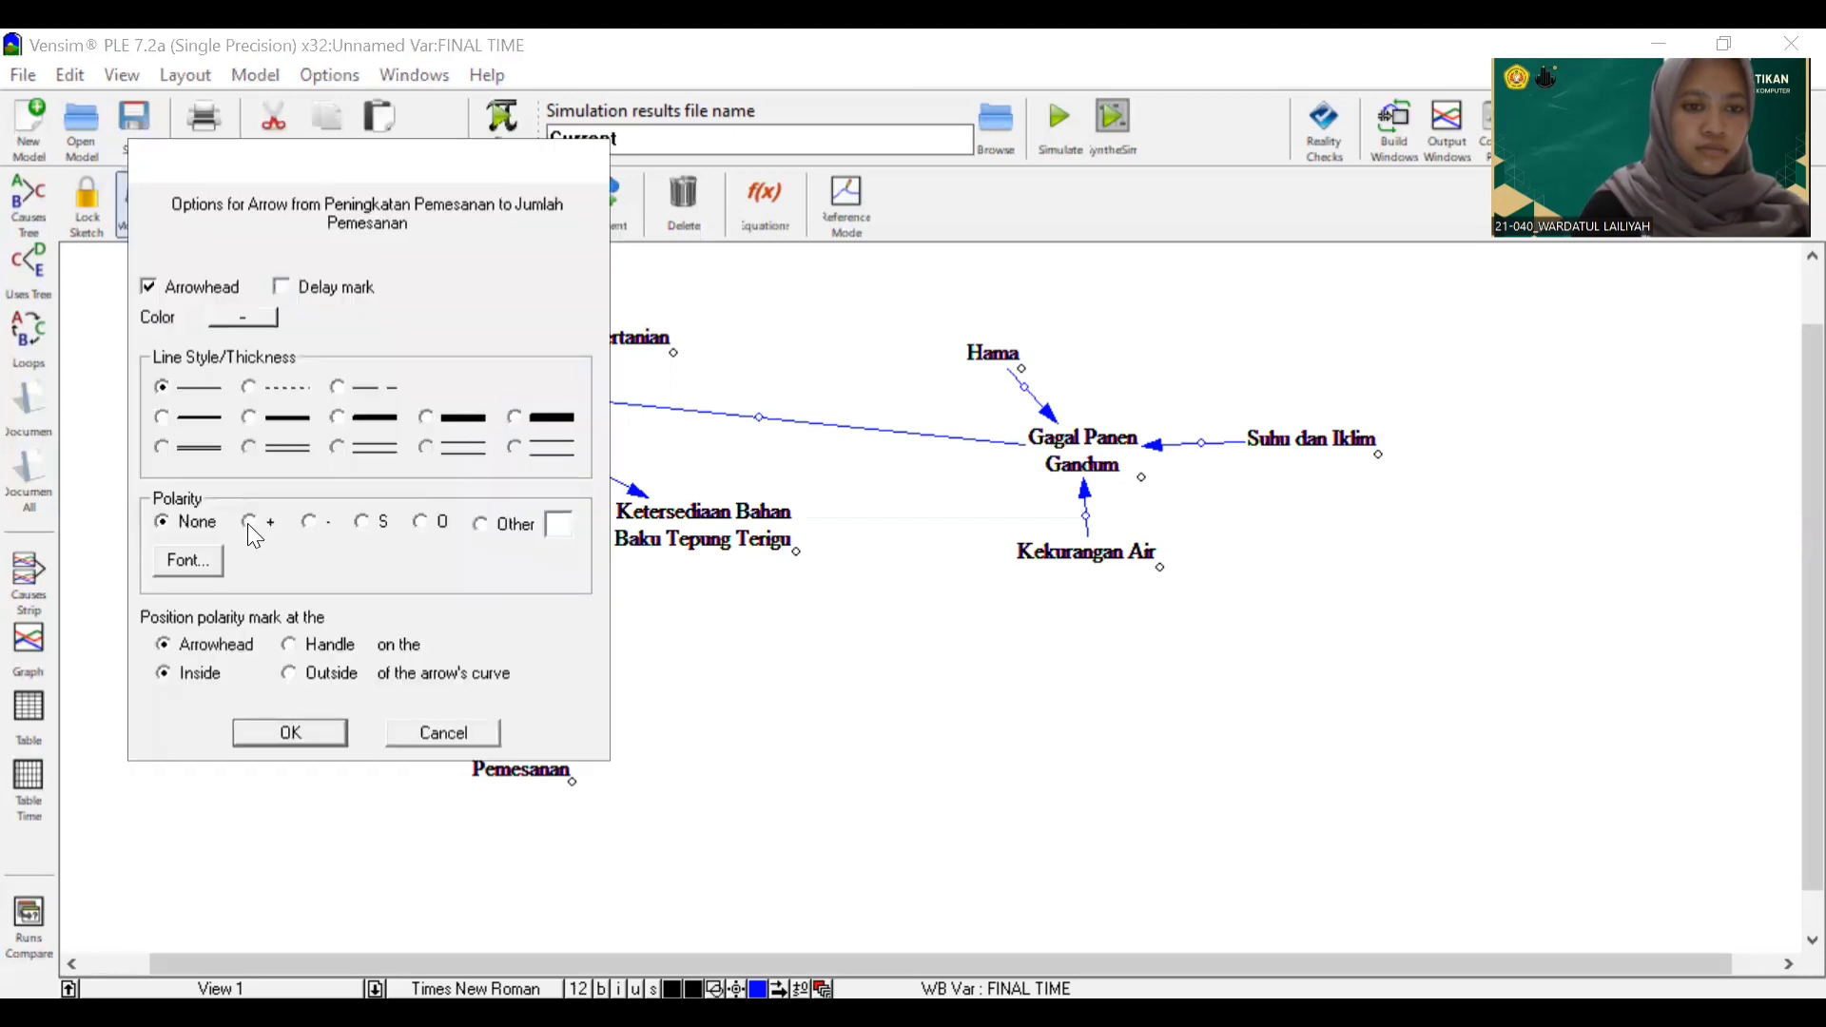
click(333, 734)
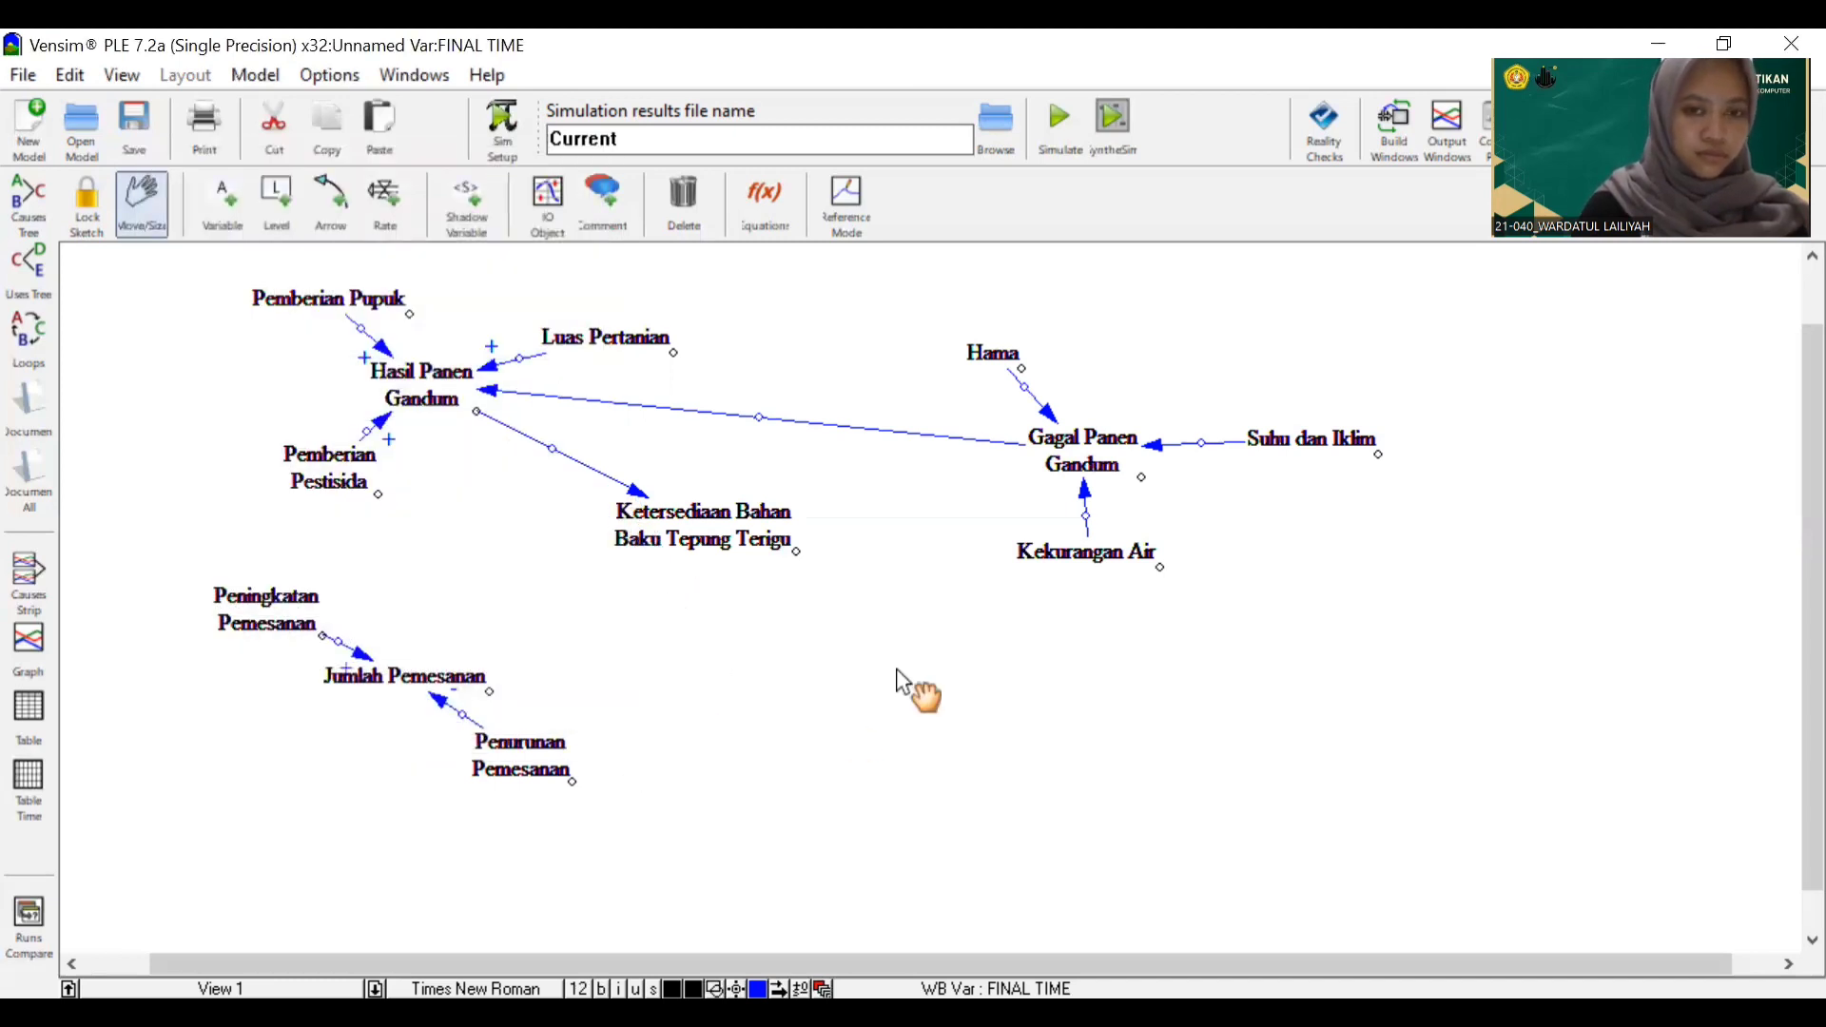
Set the polarity to + on the arrow from Kekurangan Air to Gagal Panen Gandum
click(1118, 579)
key(Delete)
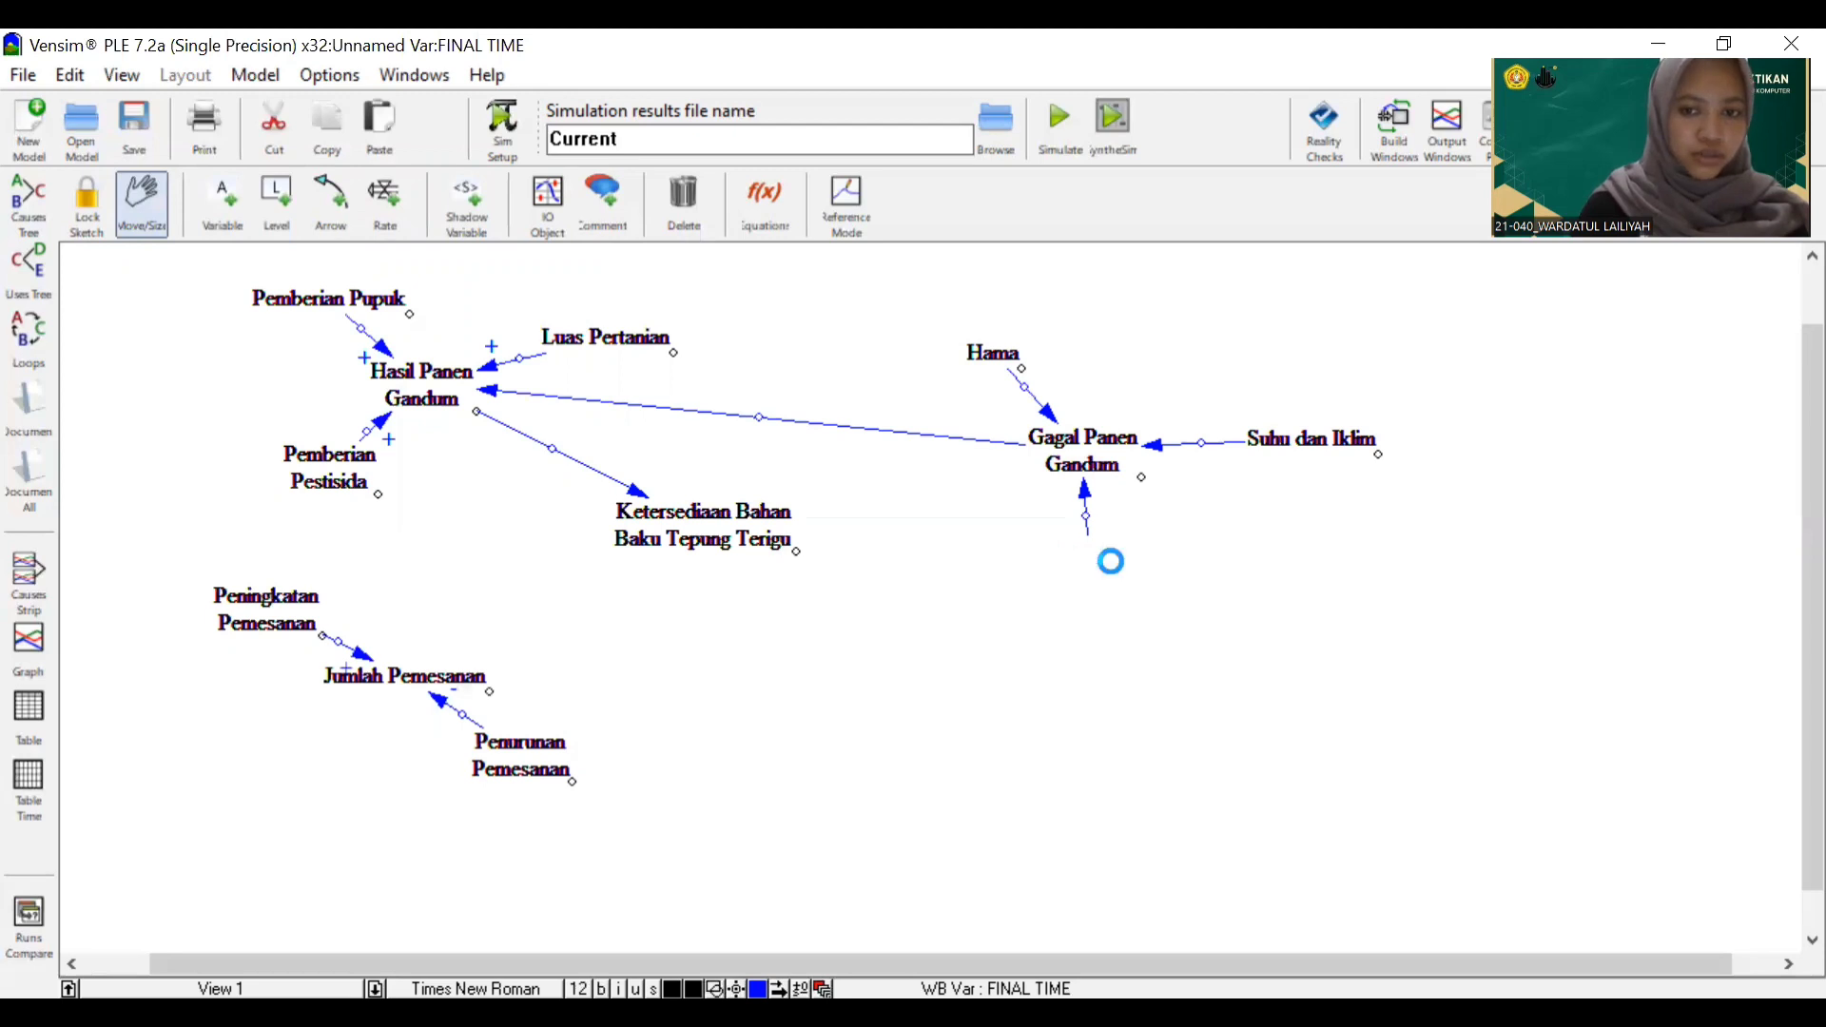
right_click(1112, 562)
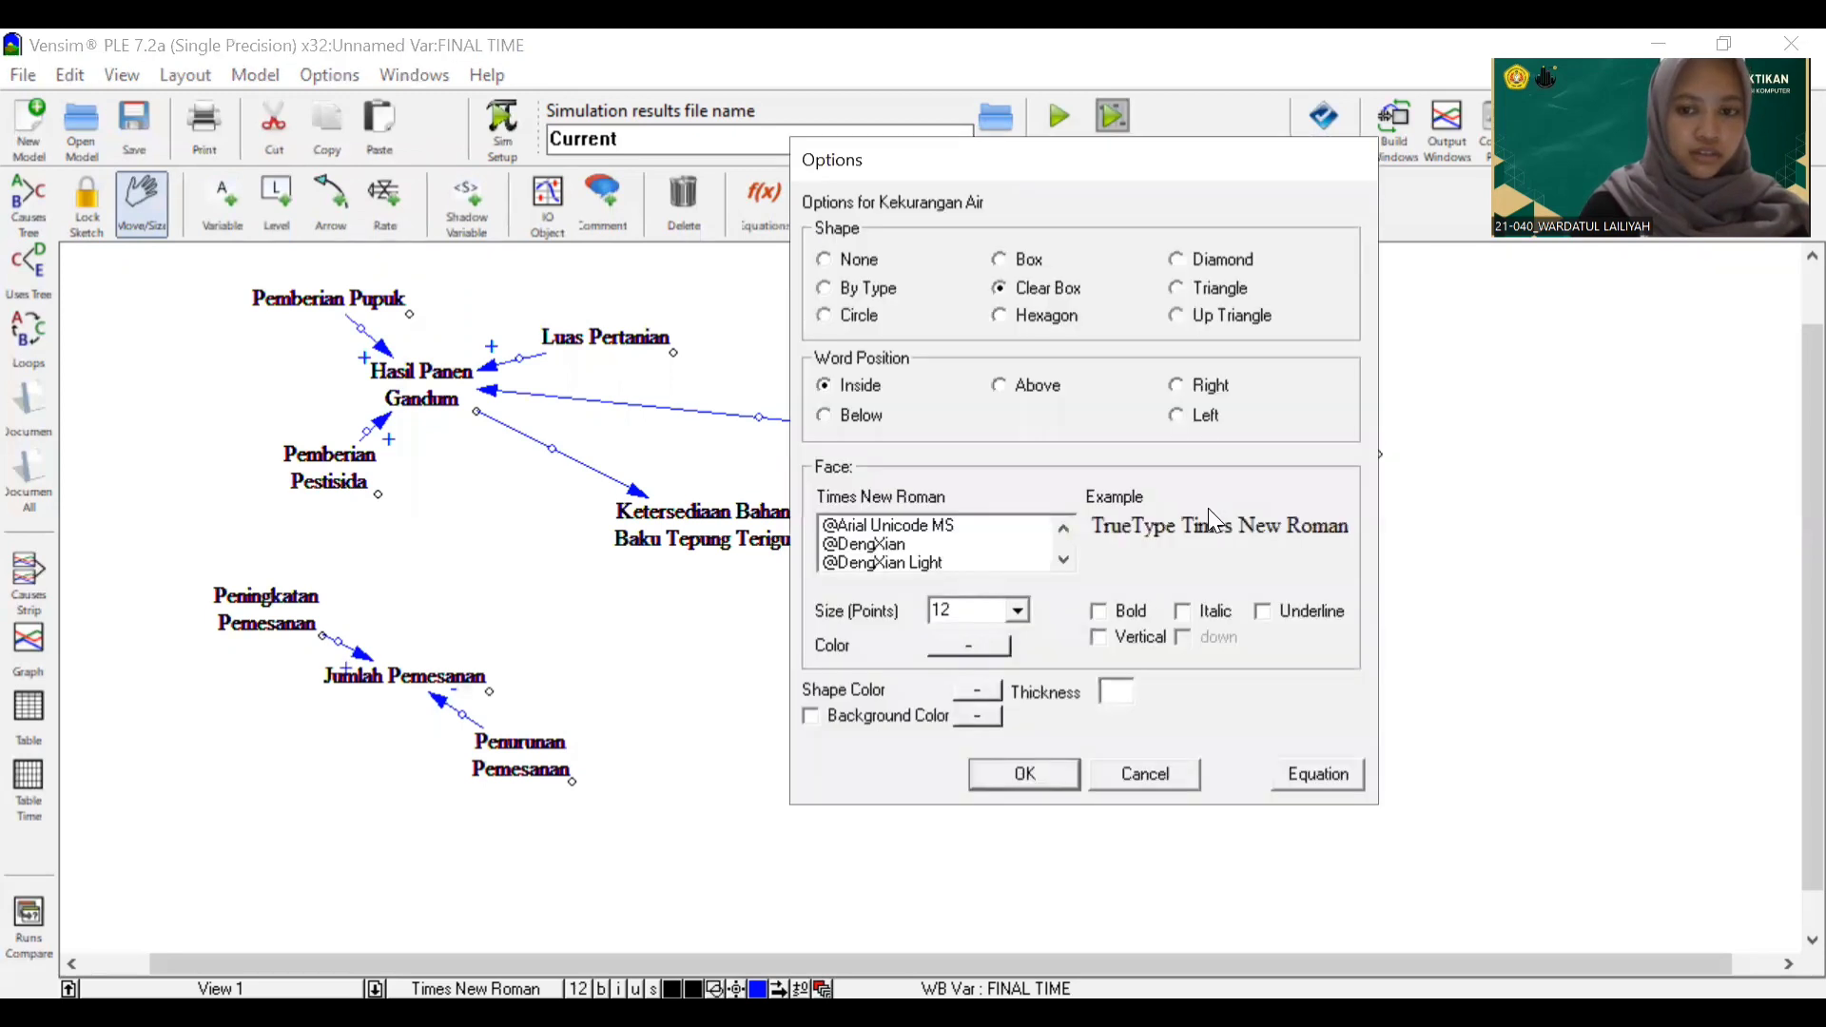
click(1175, 783)
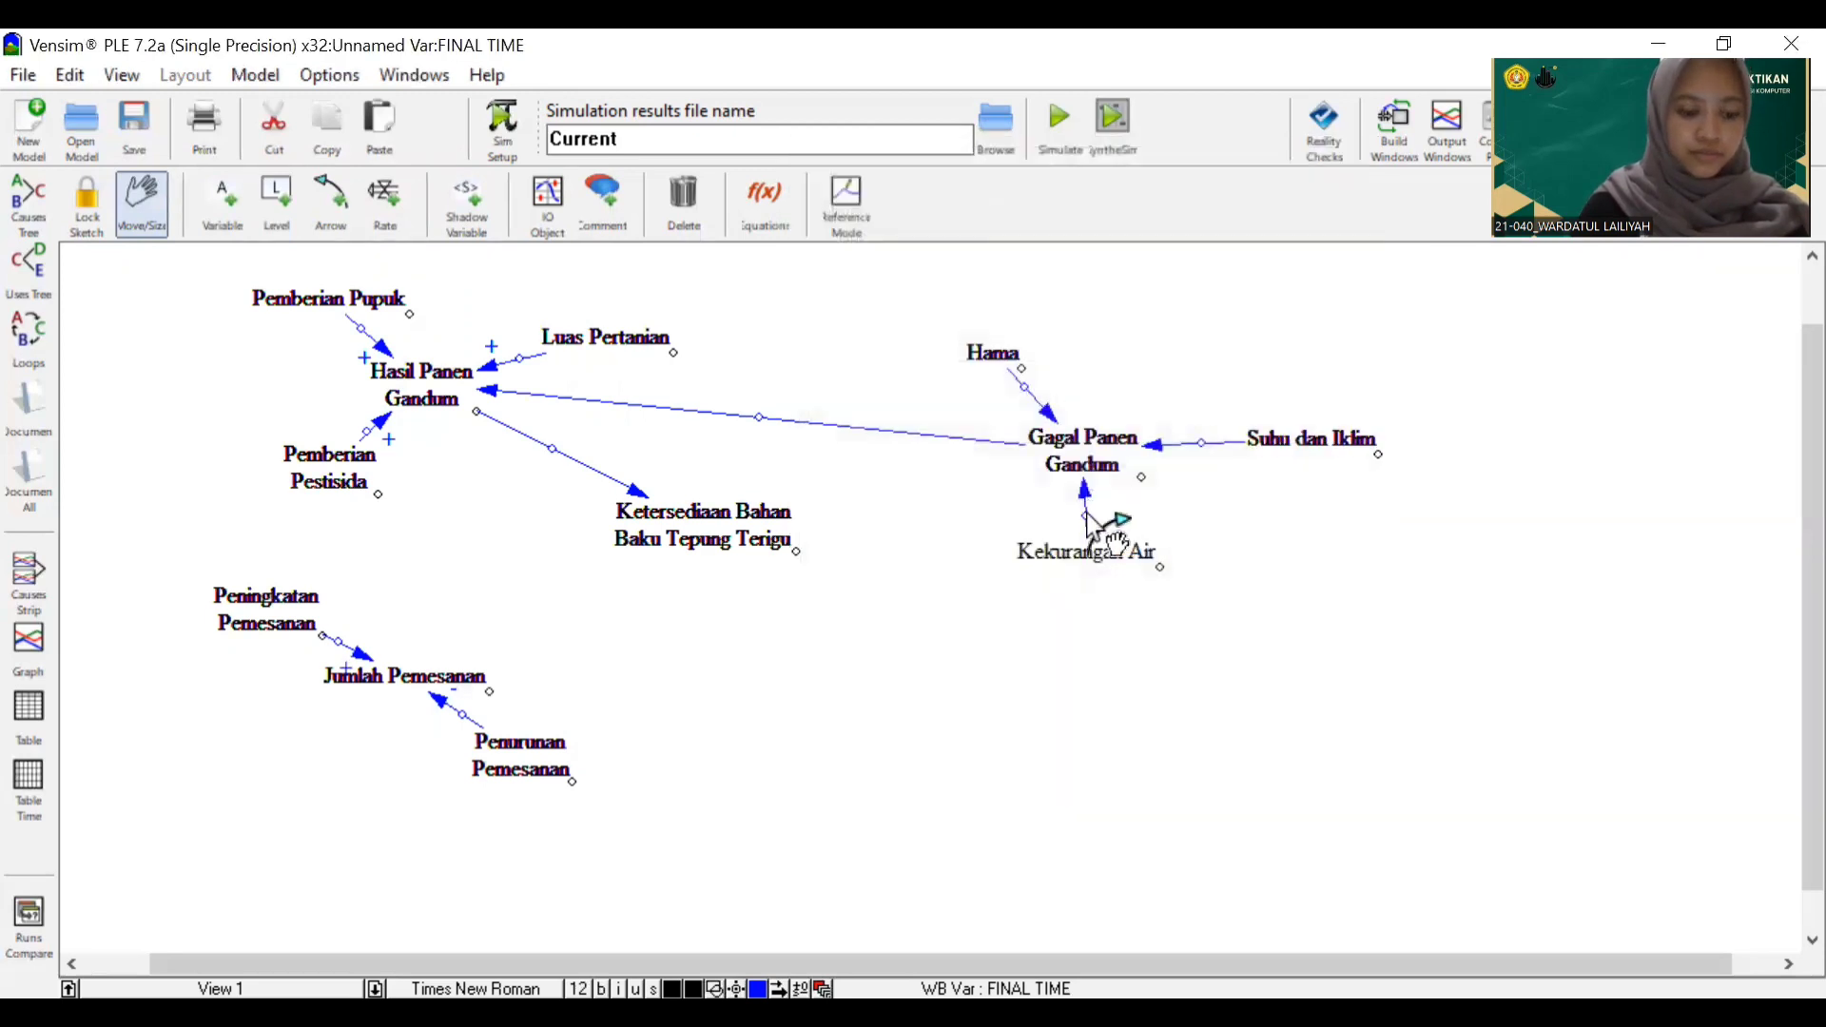
click(1085, 510)
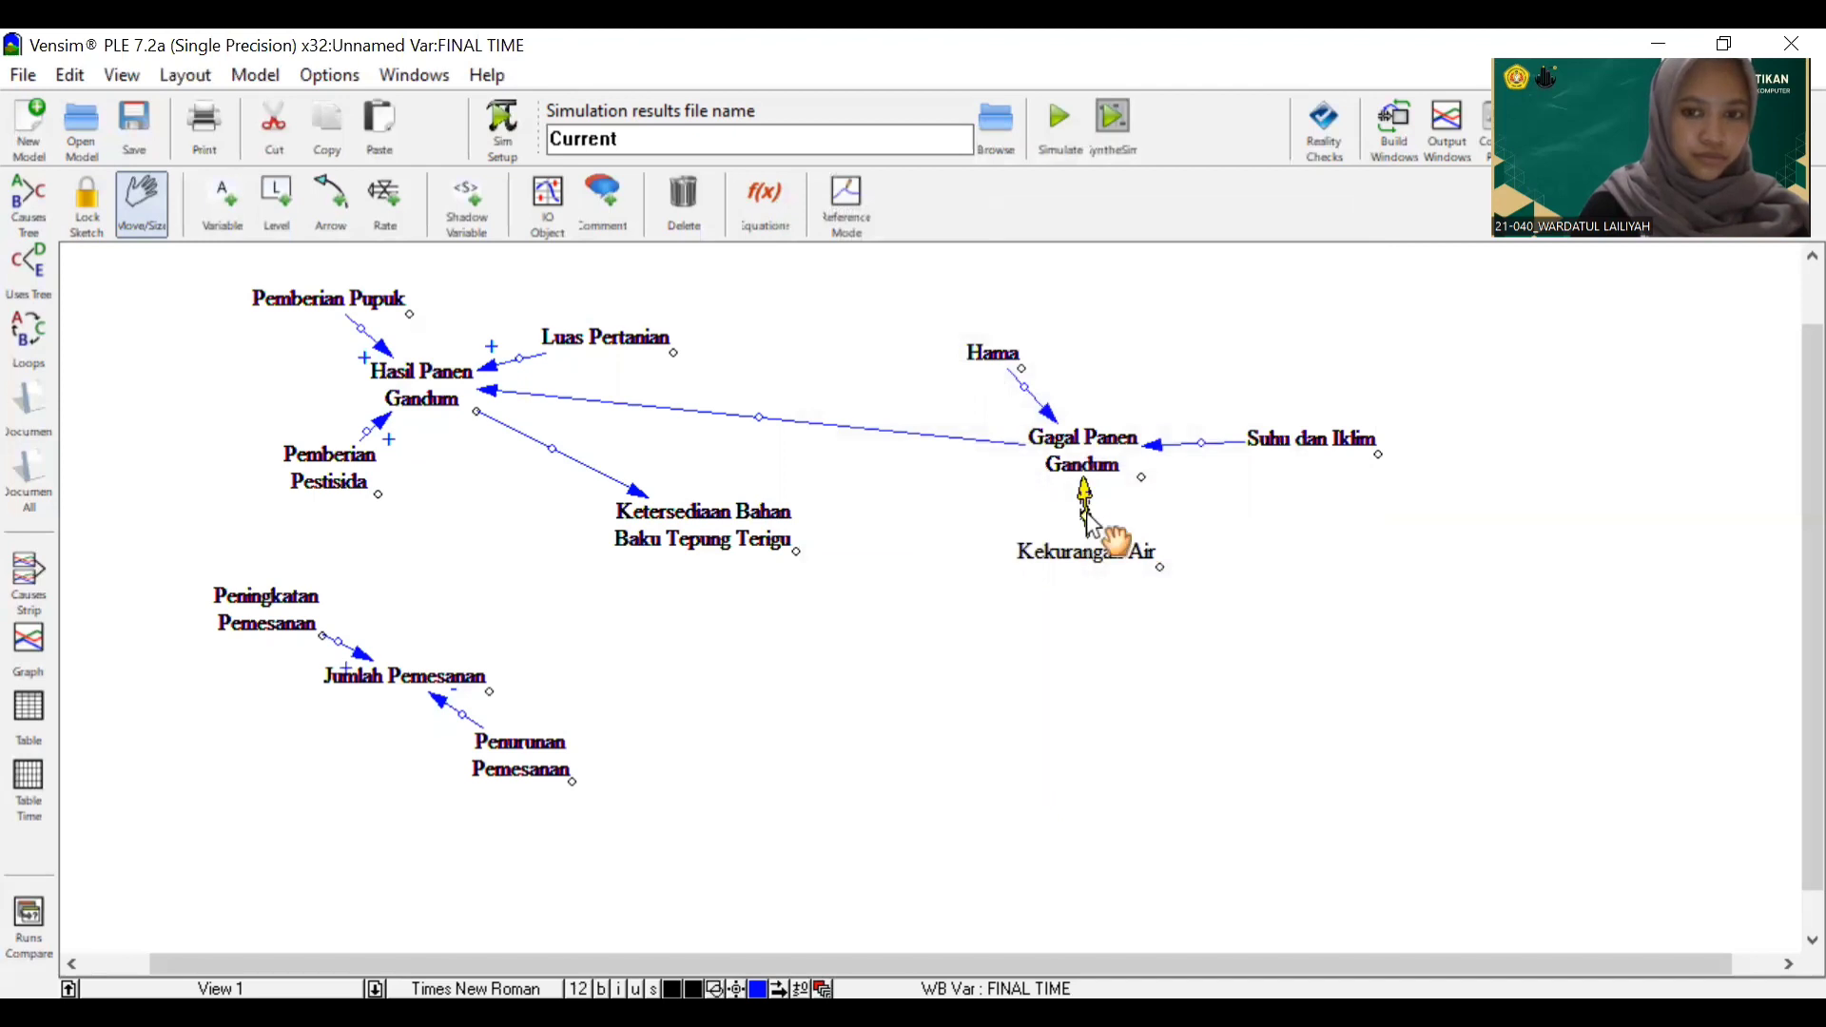
right_click(1089, 514)
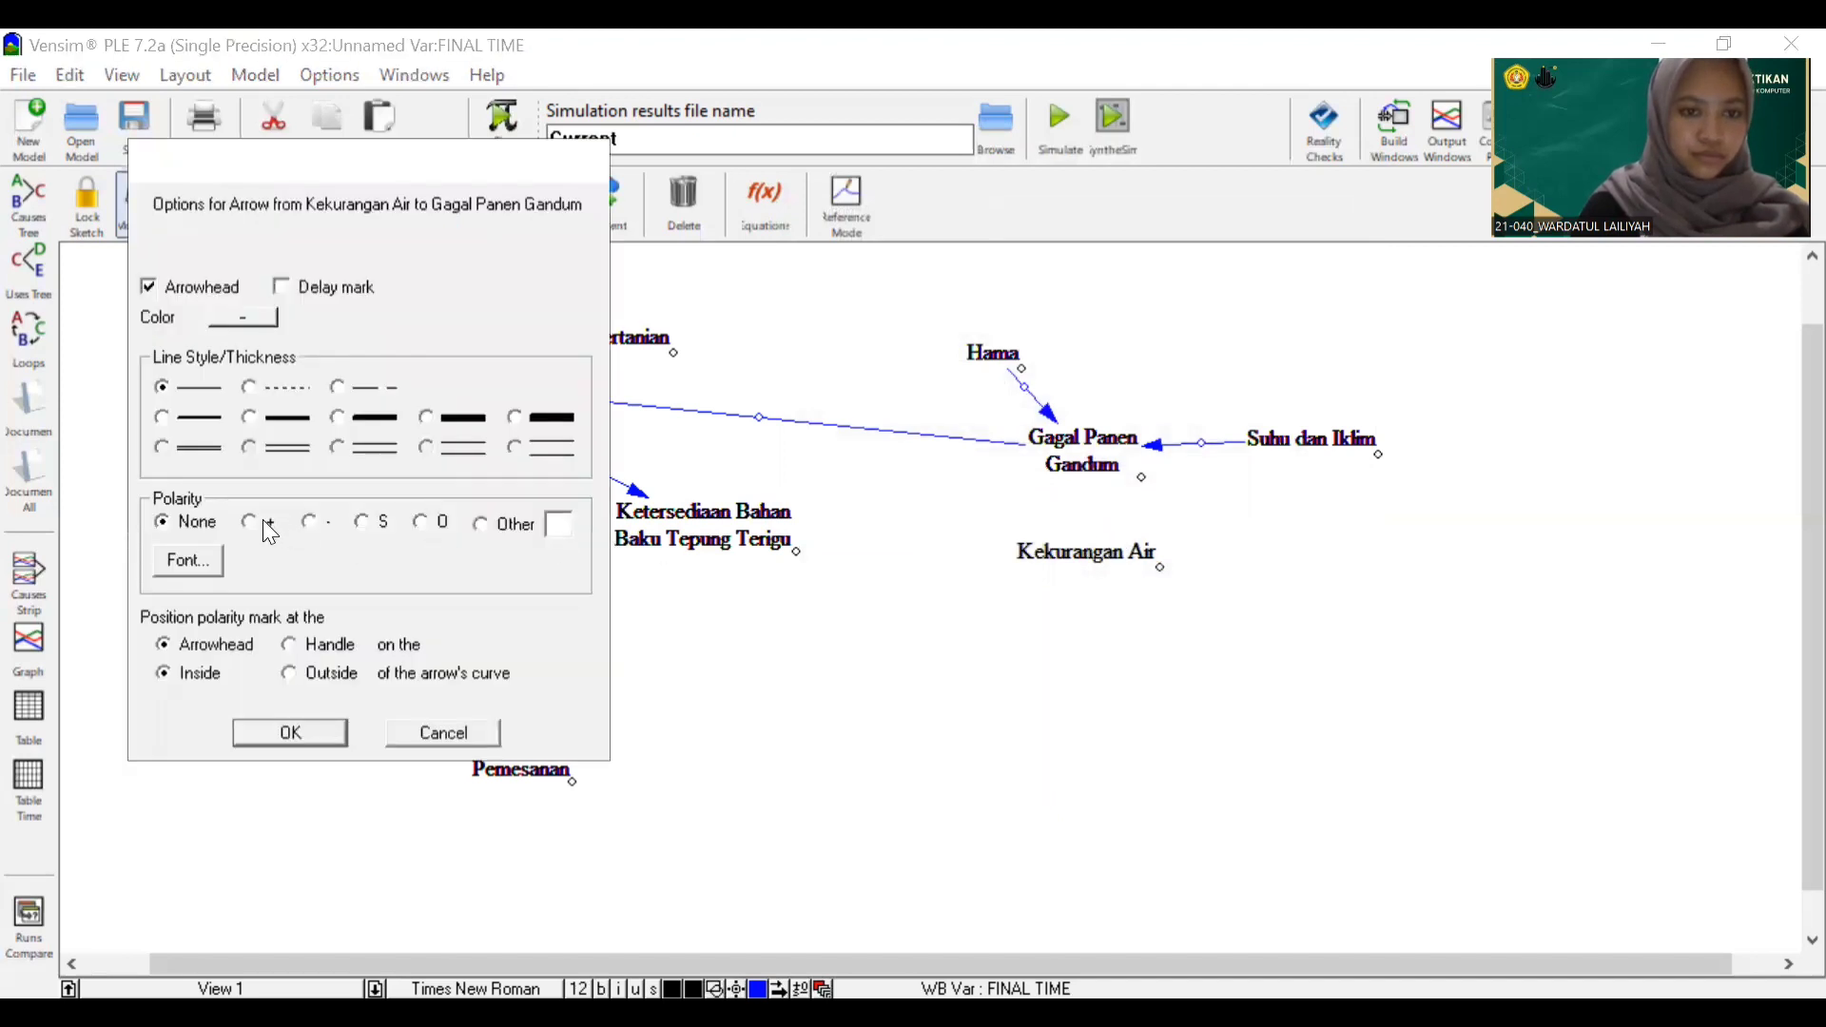
click(290, 732)
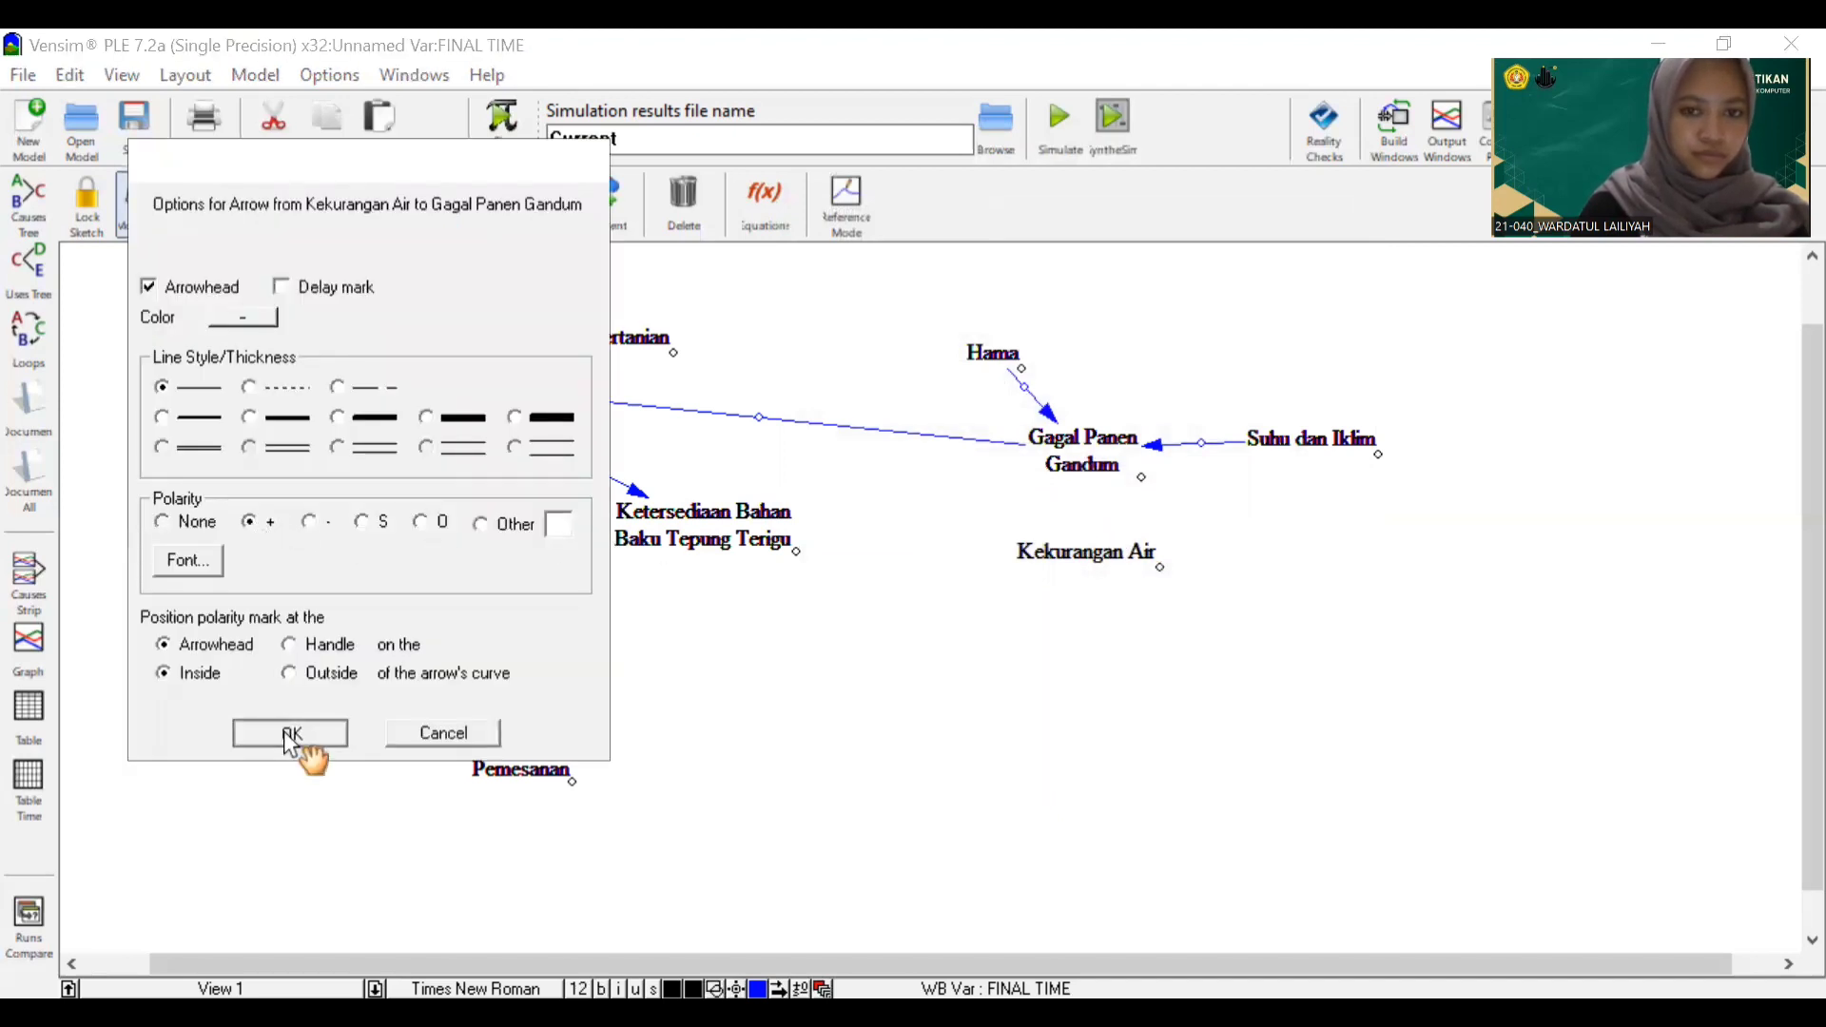
Set the polarity to + on the arrows from Hama and Suhu dan Iklim to Gagal Panen Gandum
click(1024, 386)
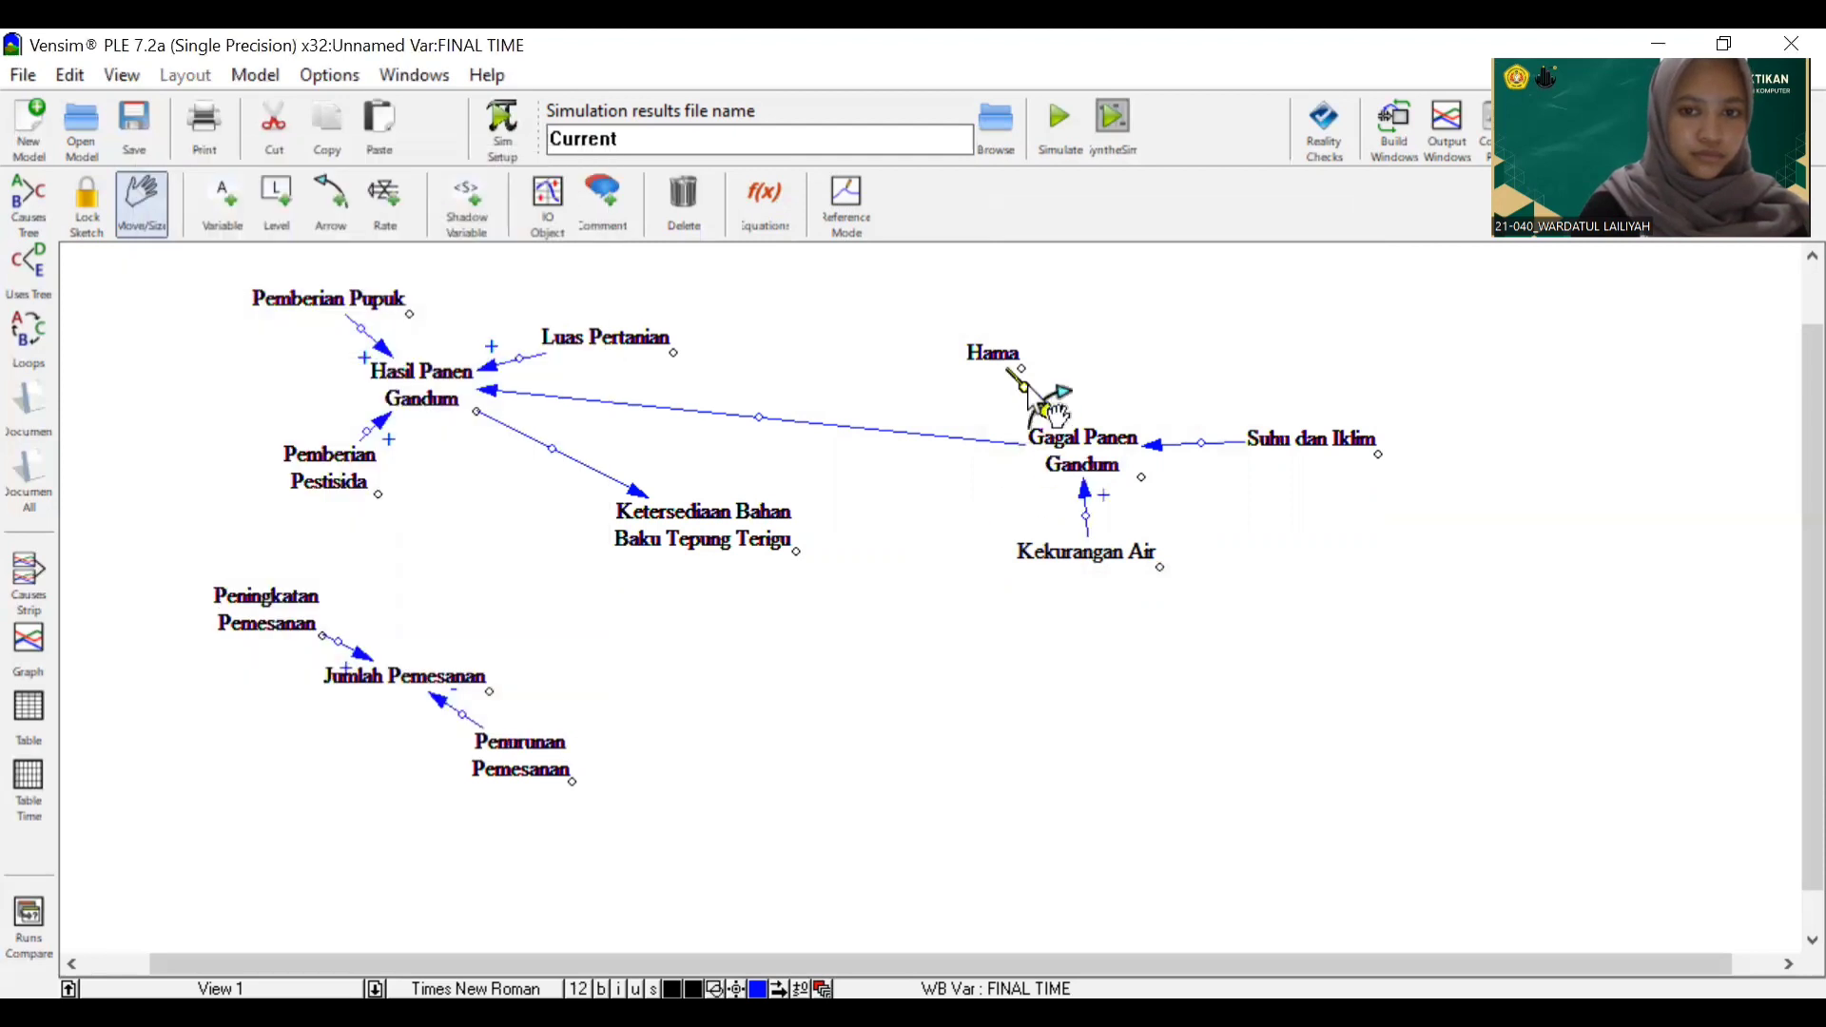
right_click(1028, 389)
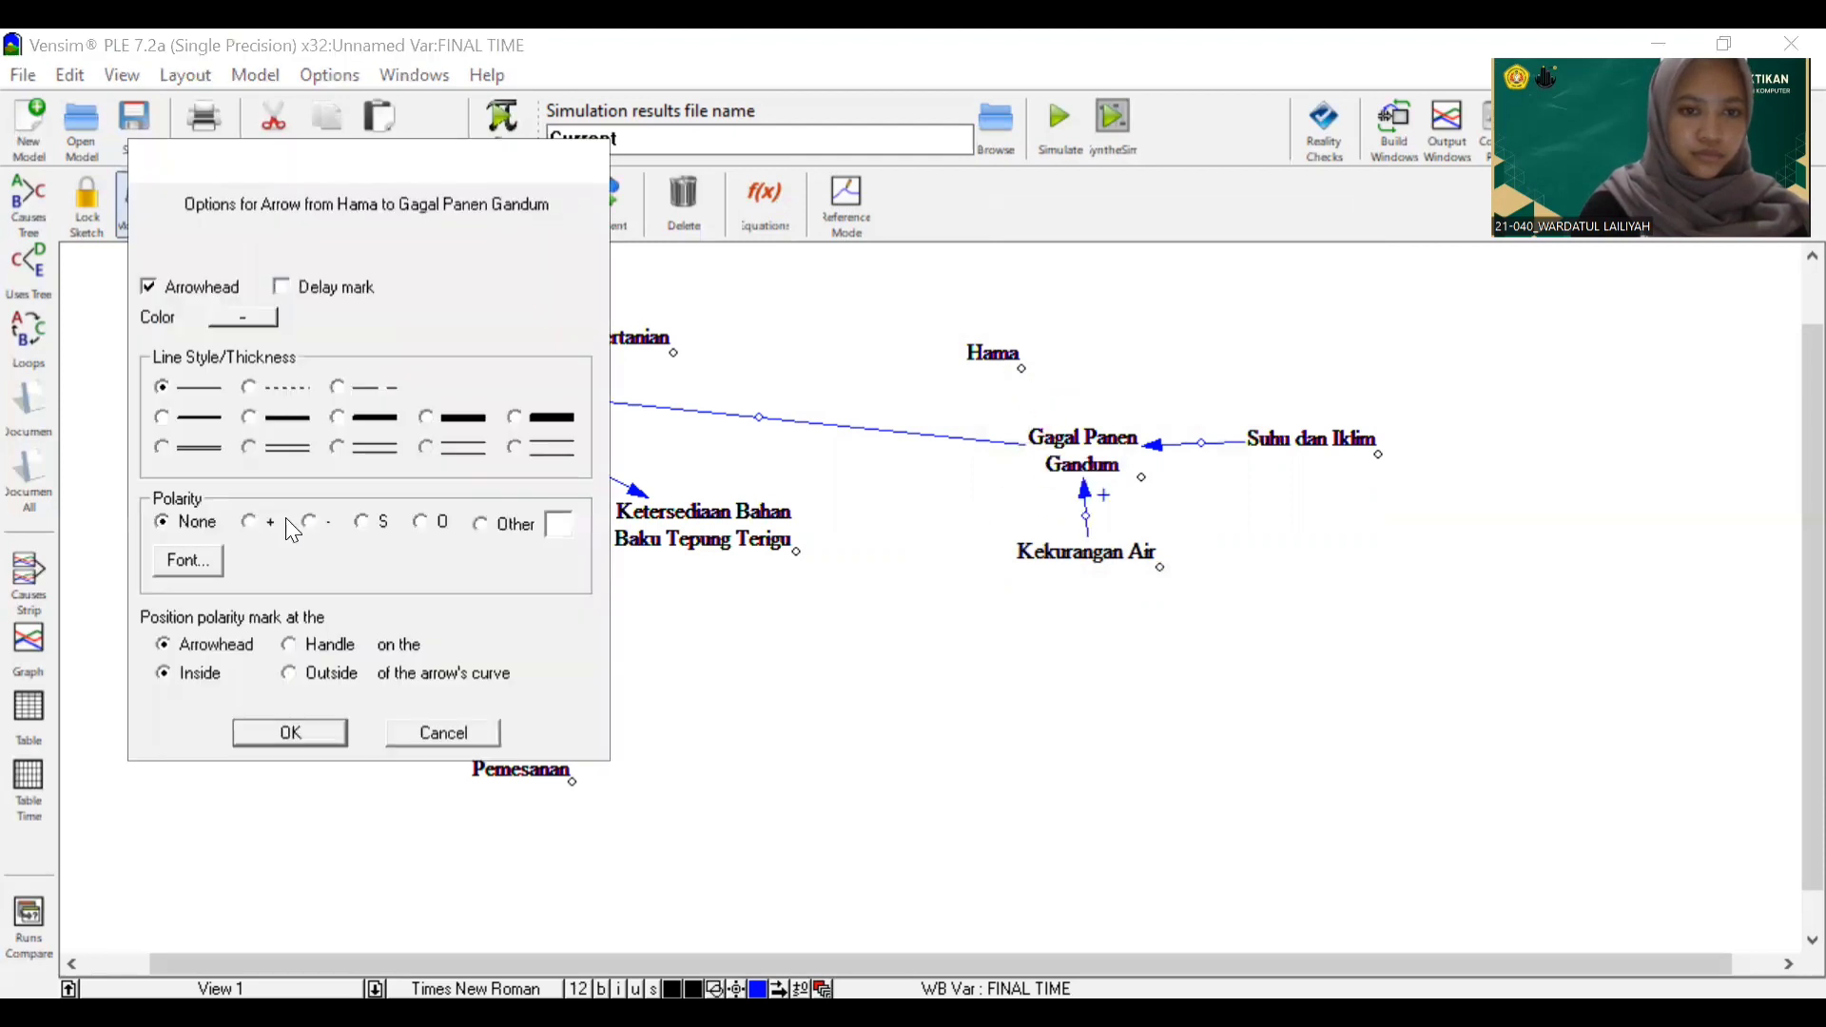
click(294, 734)
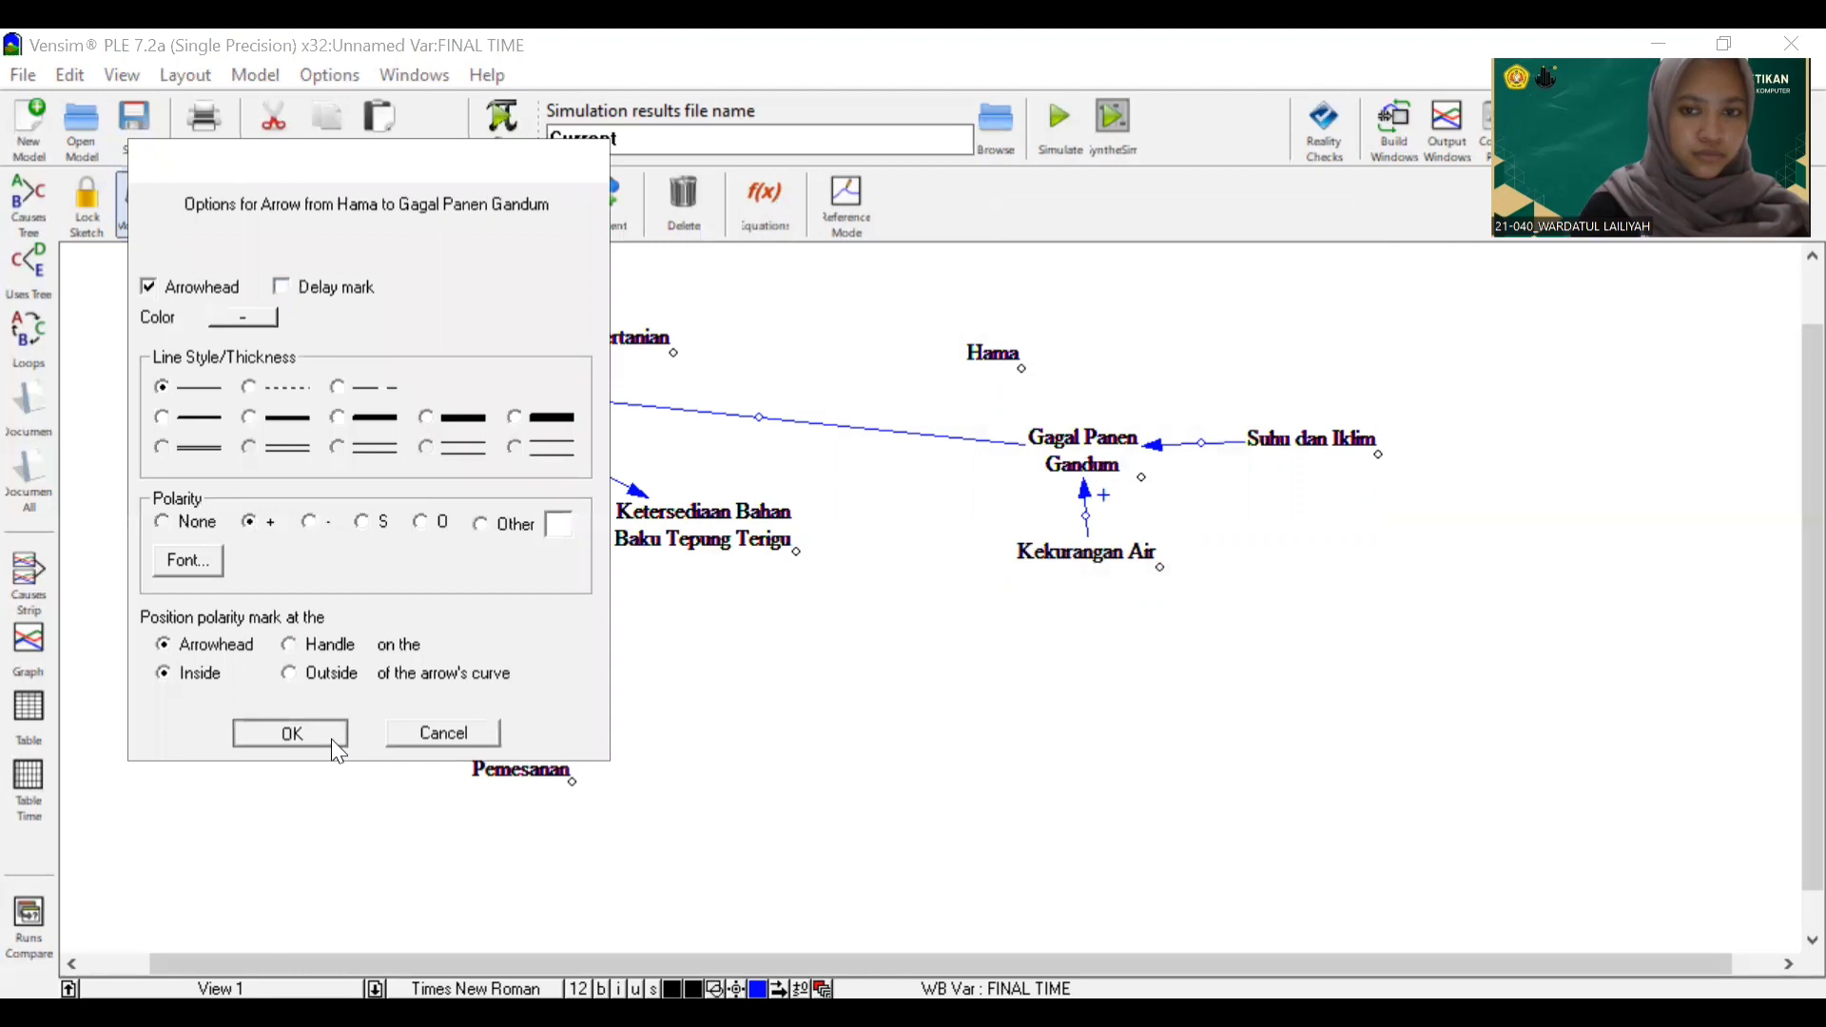
click(1204, 443)
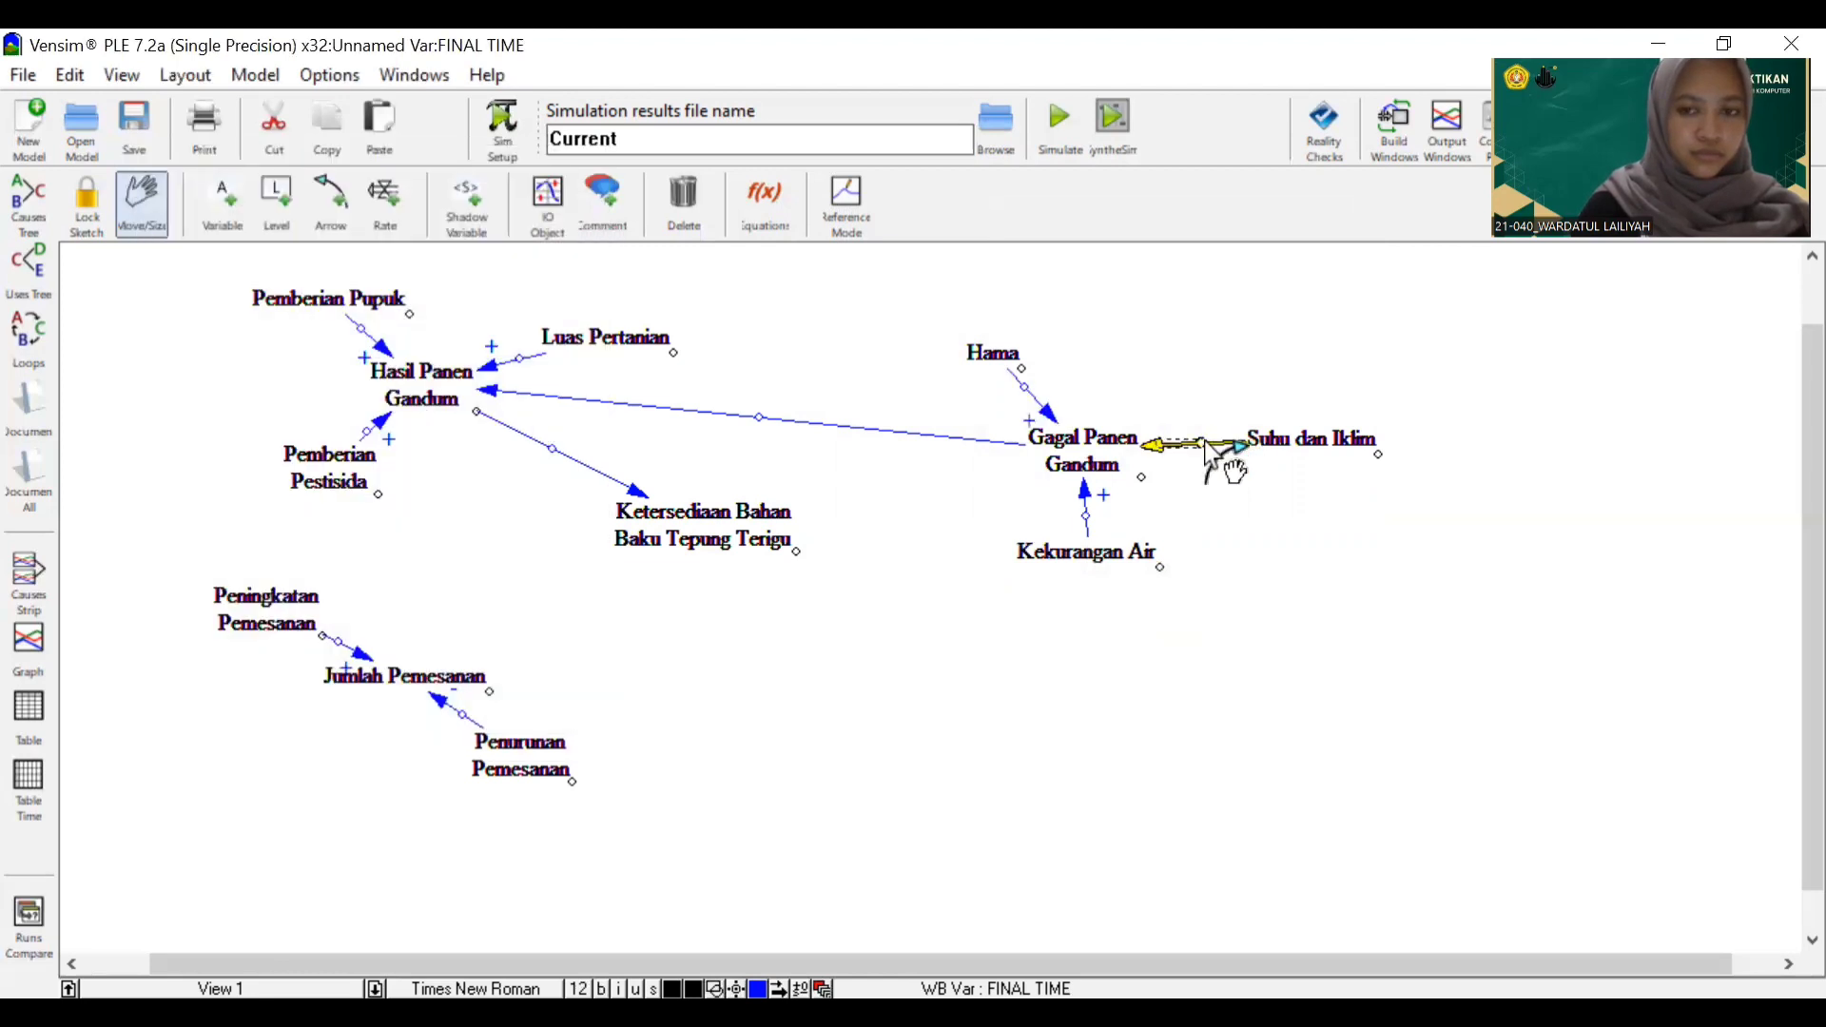
key(Delete)
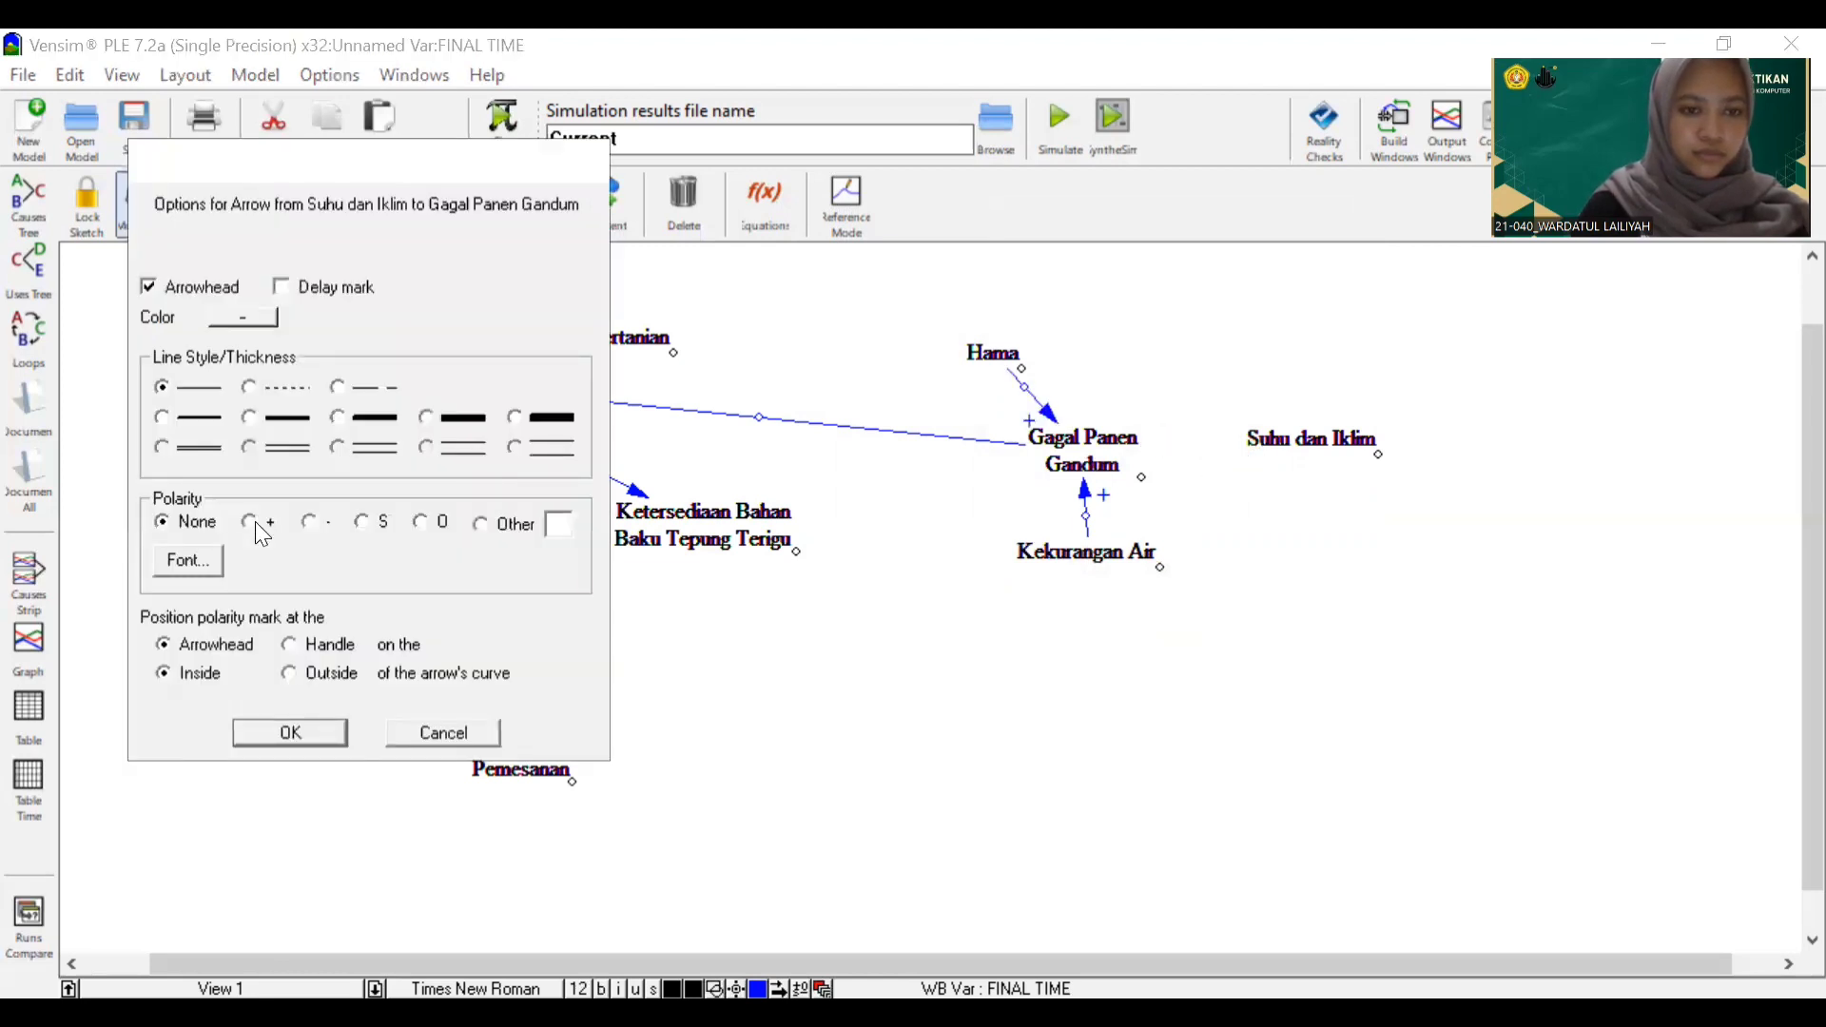
click(318, 732)
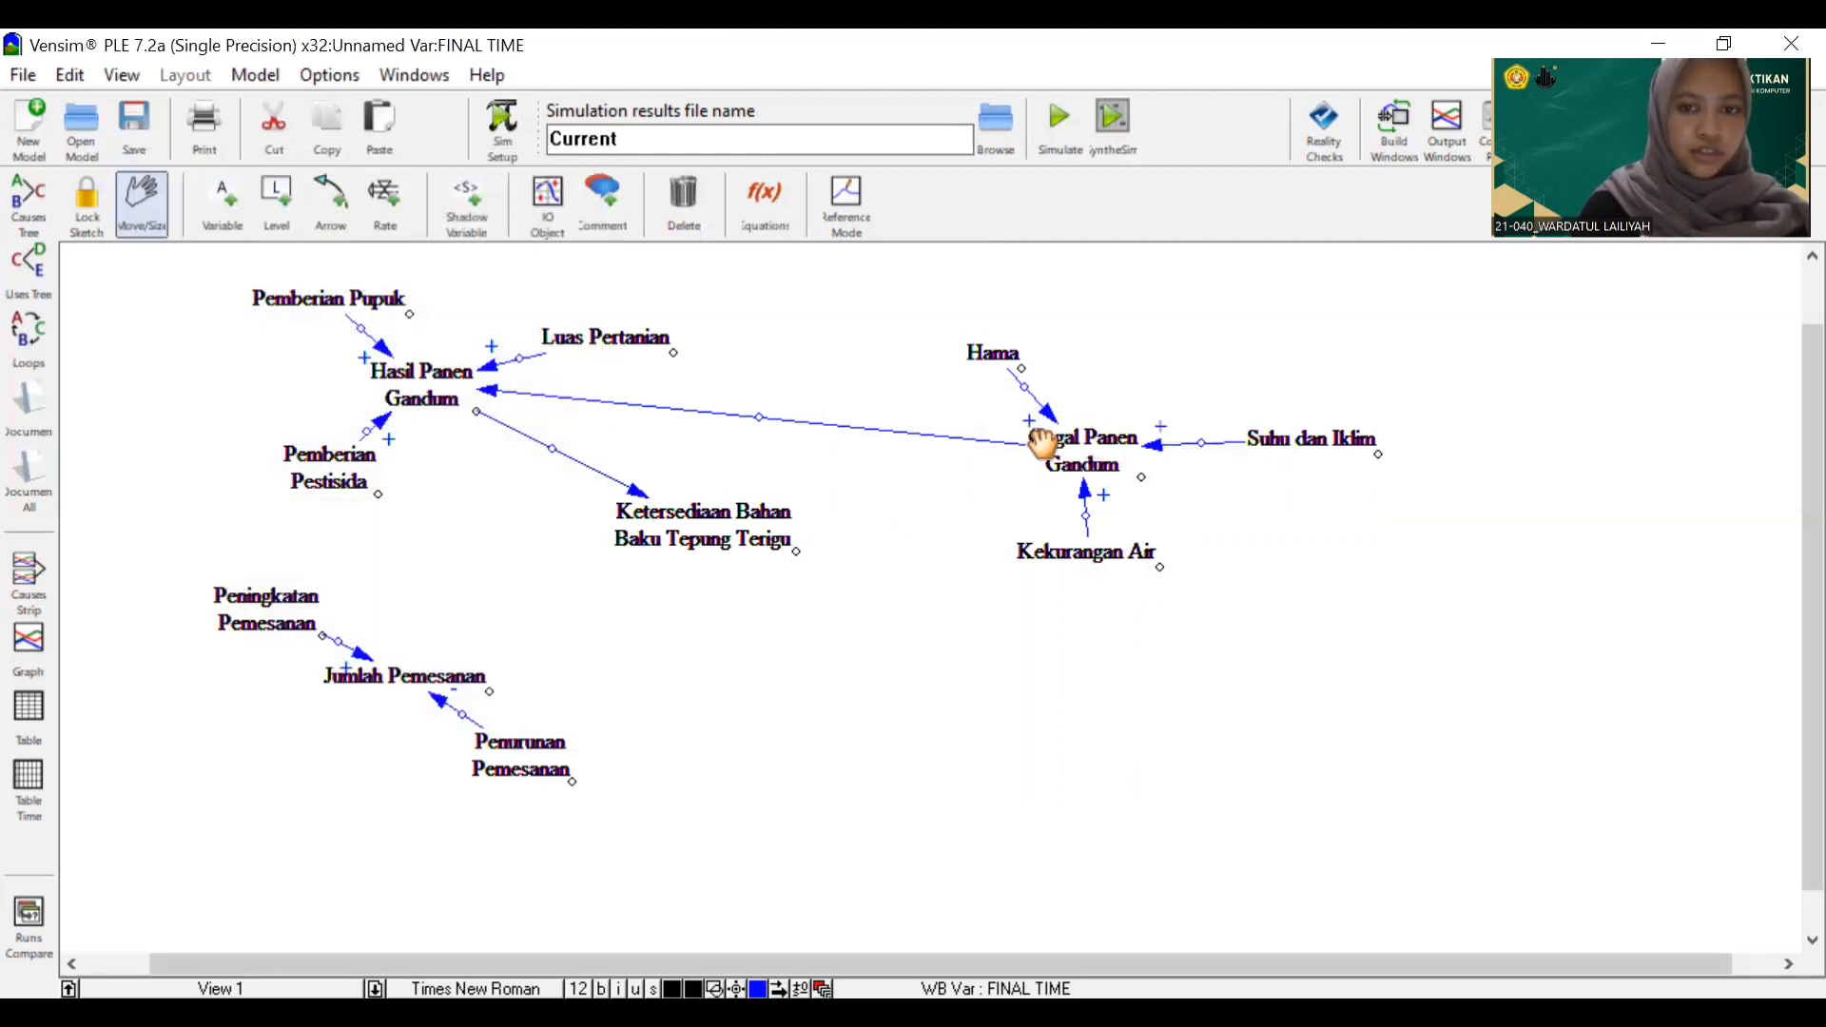
Set the polarity to - on the arrow from Gagal Panen Gandum to Hasil Panen Gandum
mouse_move(761, 428)
mouse_down()
mouse_move(774, 419)
mouse_move(750, 411)
mouse_up()
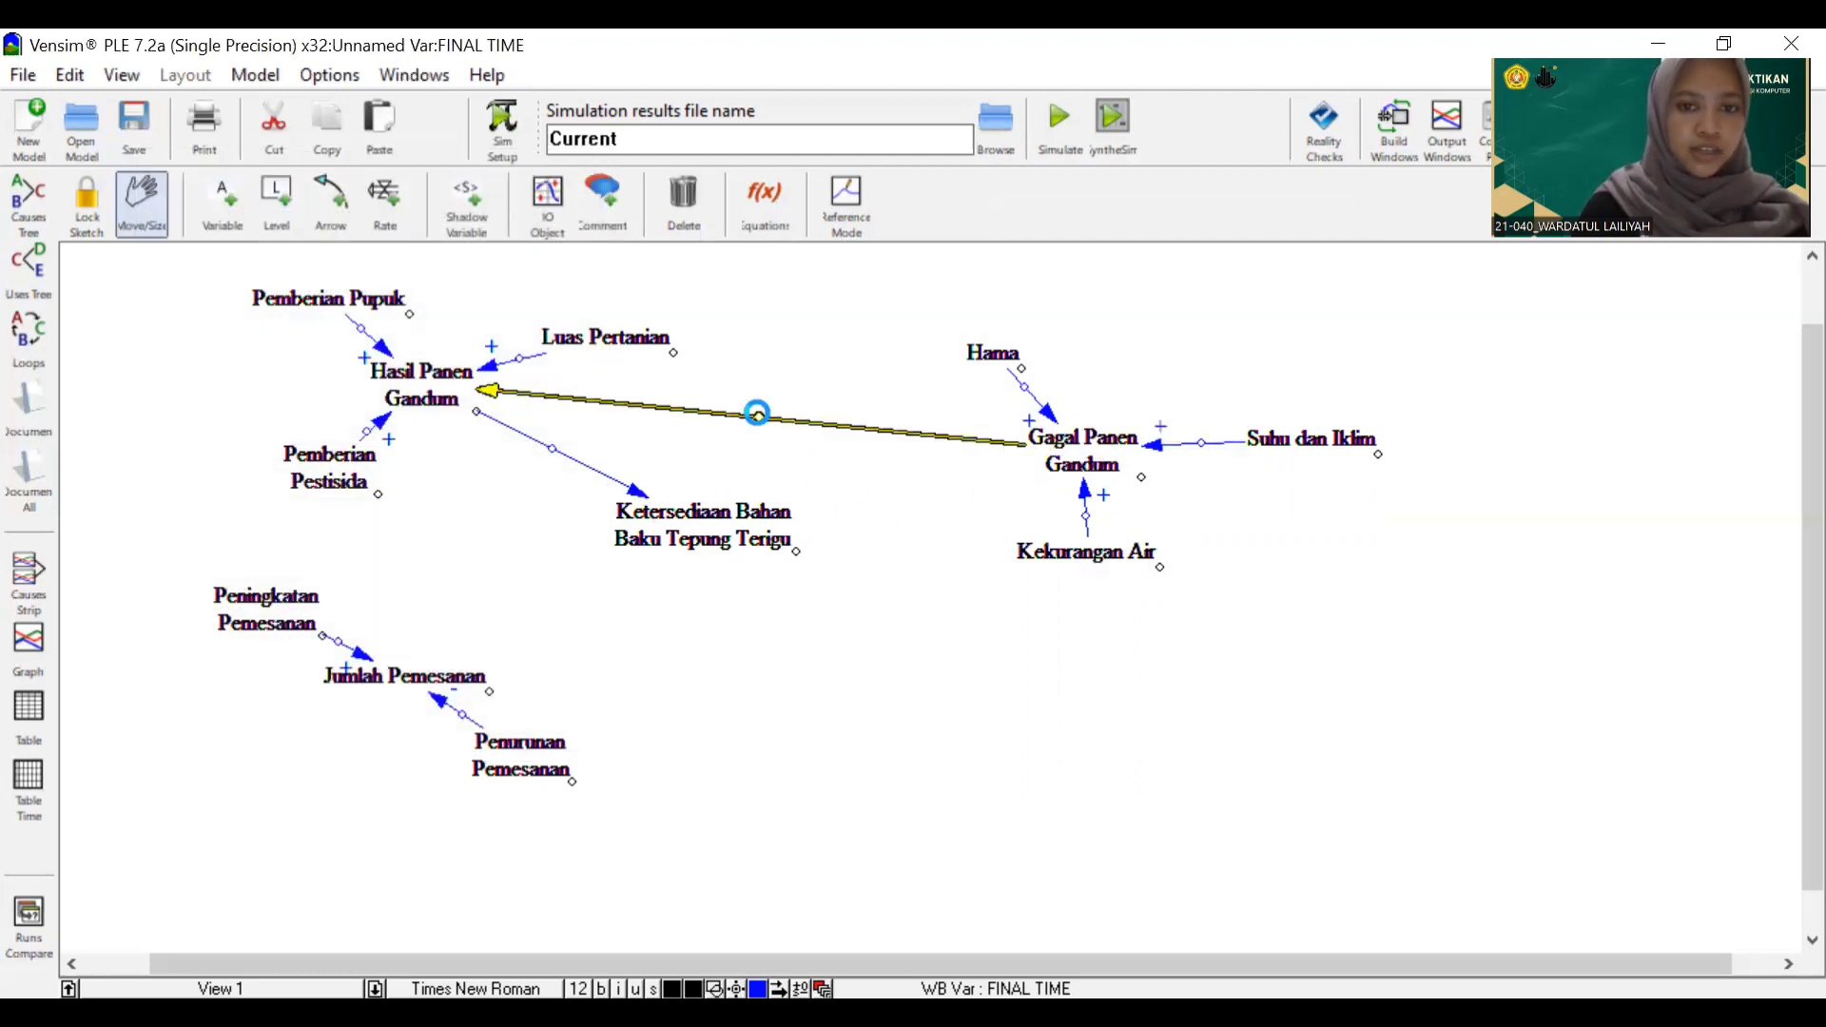
right_click(758, 420)
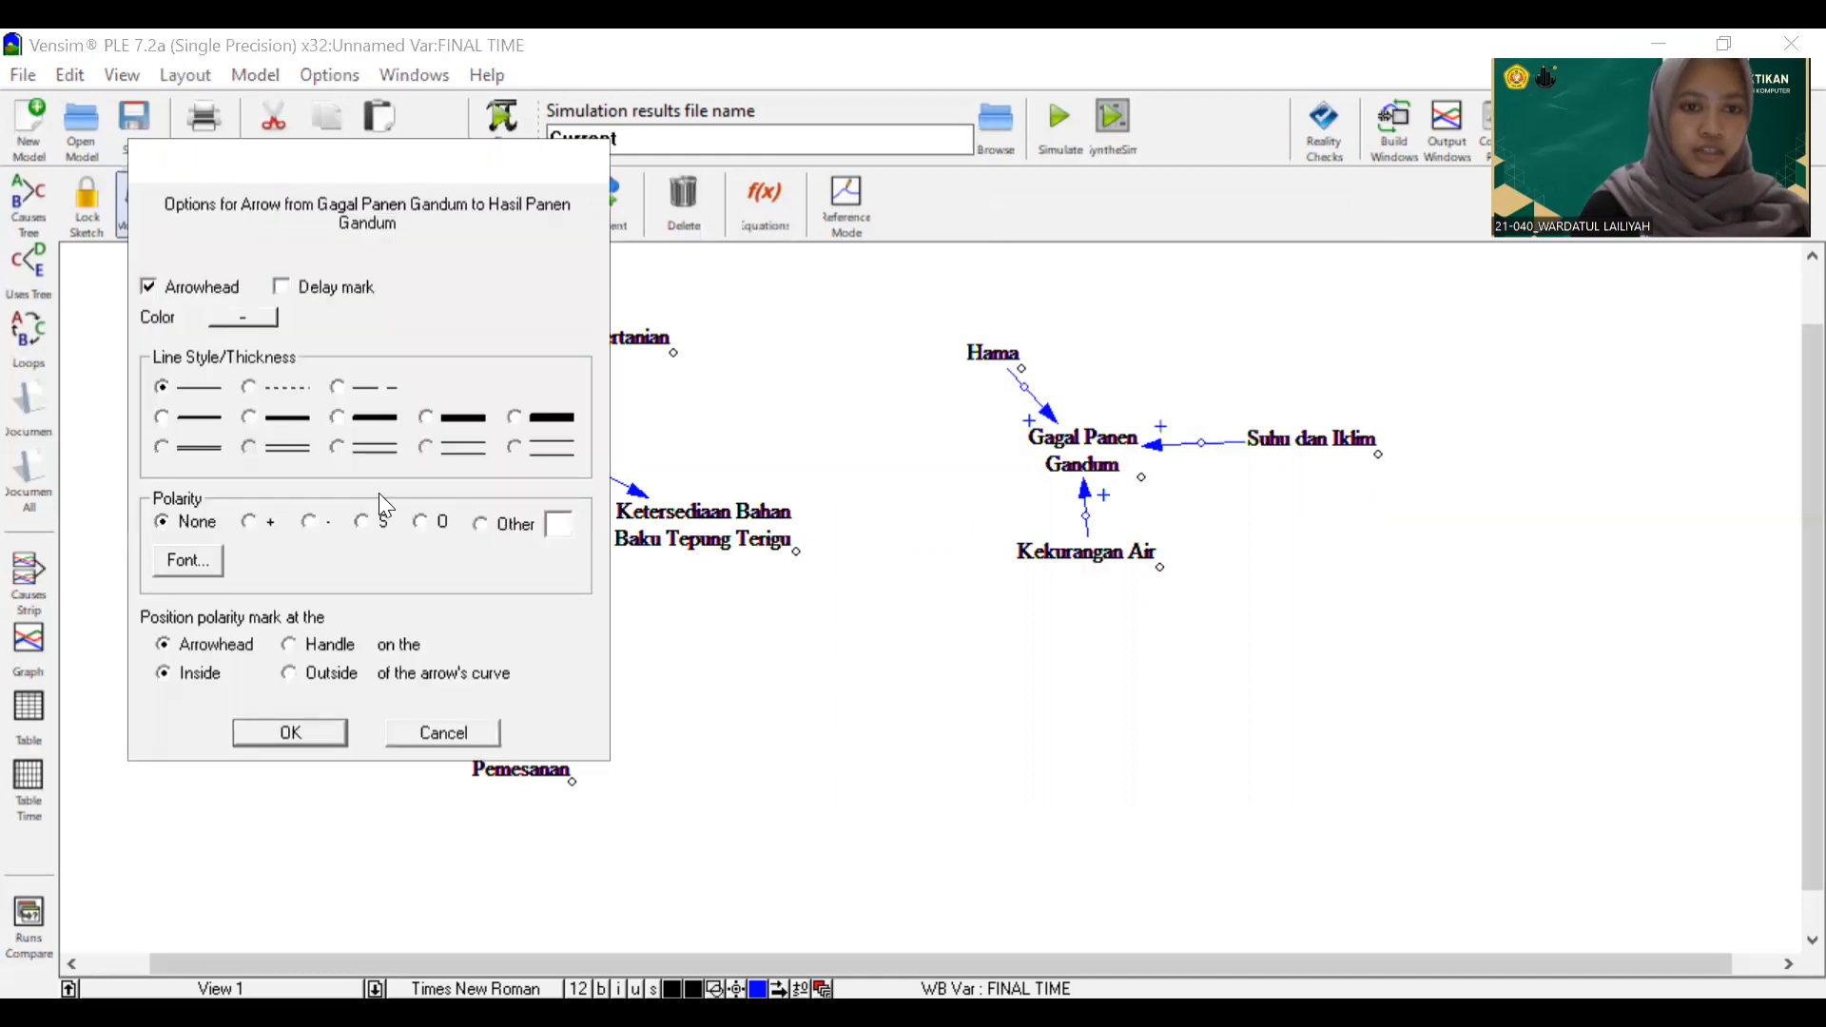
click(310, 524)
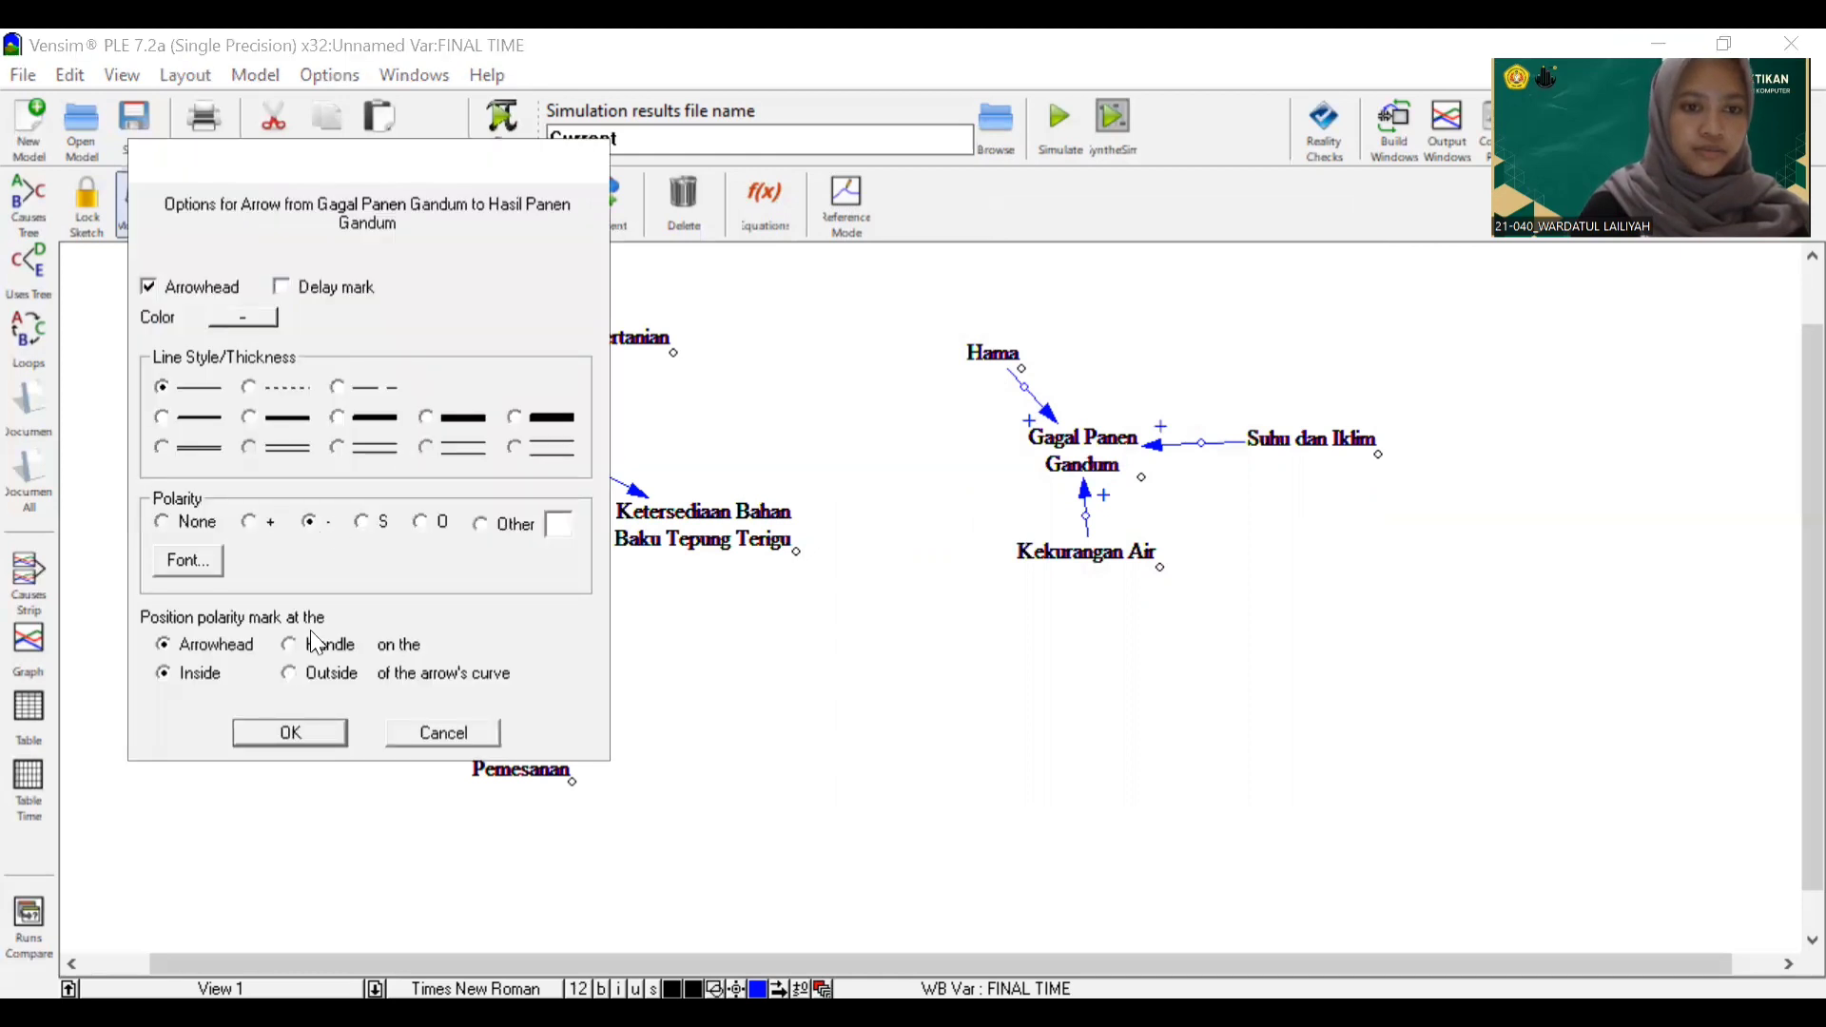
click(291, 732)
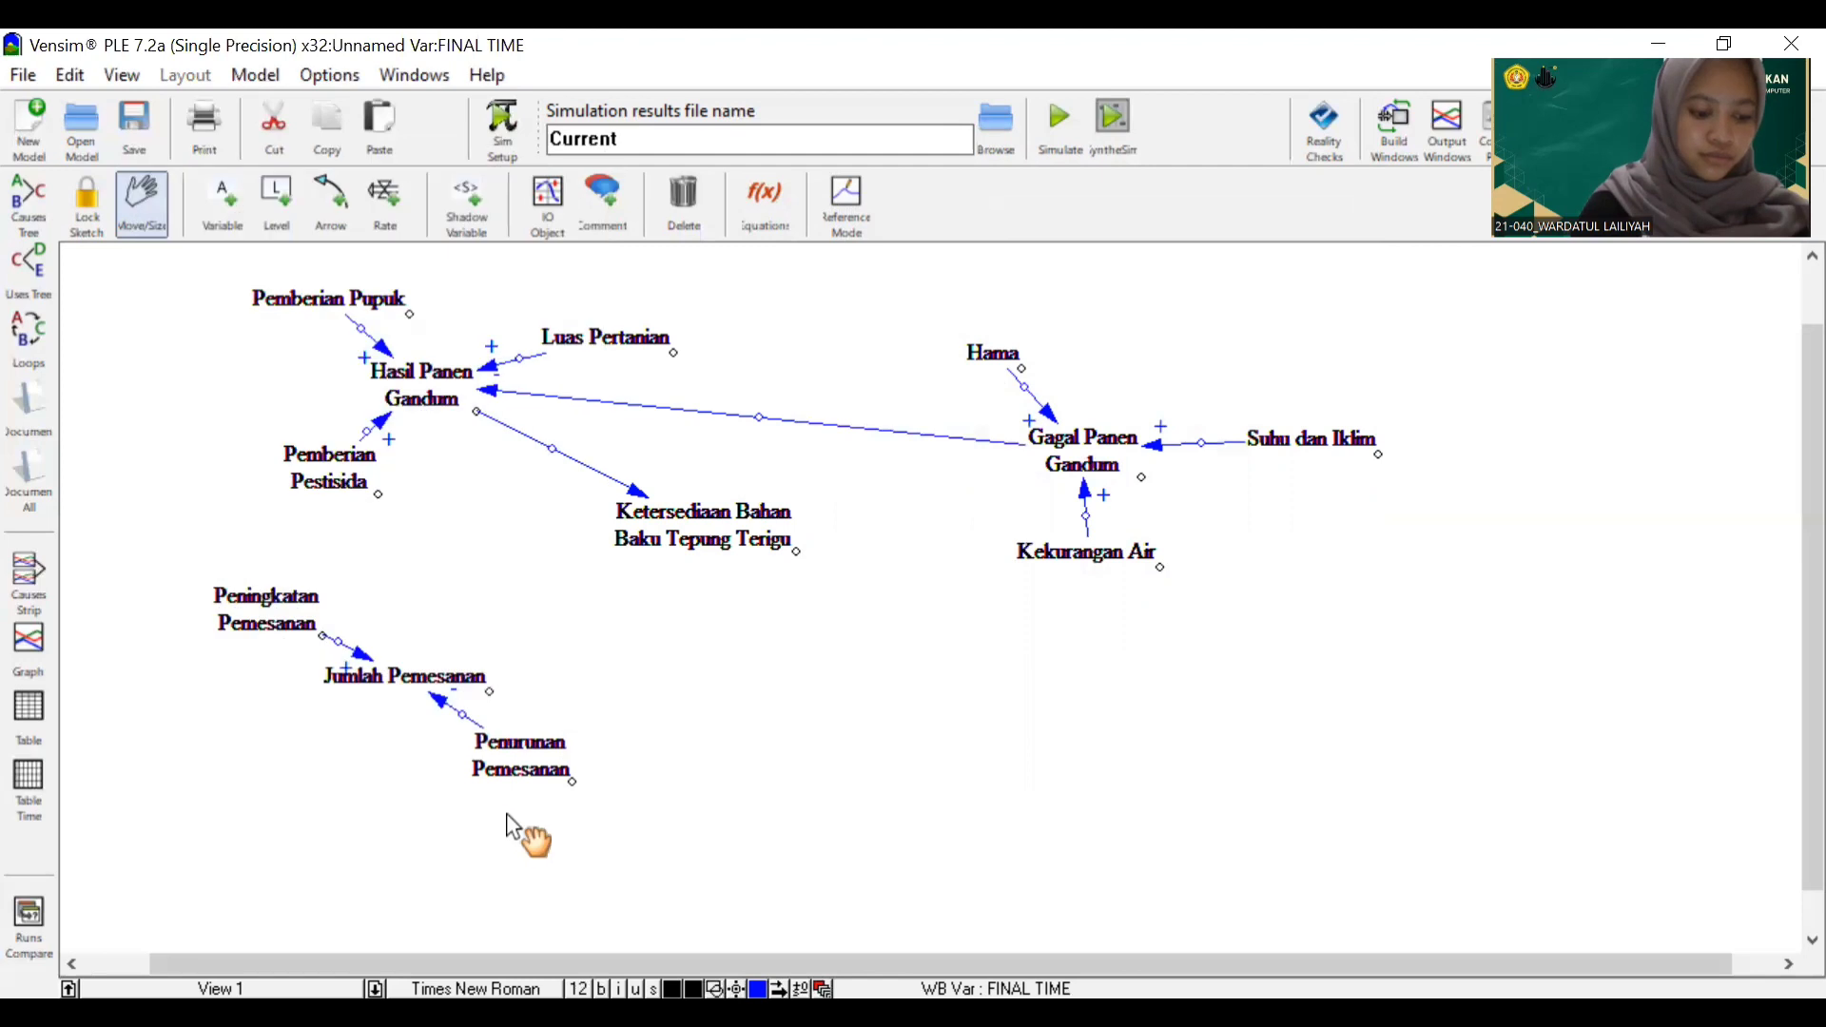
Set the polarity to + on the arrow from Hasil Panen Gandum to Ketersediaan Bahan Baku Tepung Terigu
click(555, 452)
right_click(557, 453)
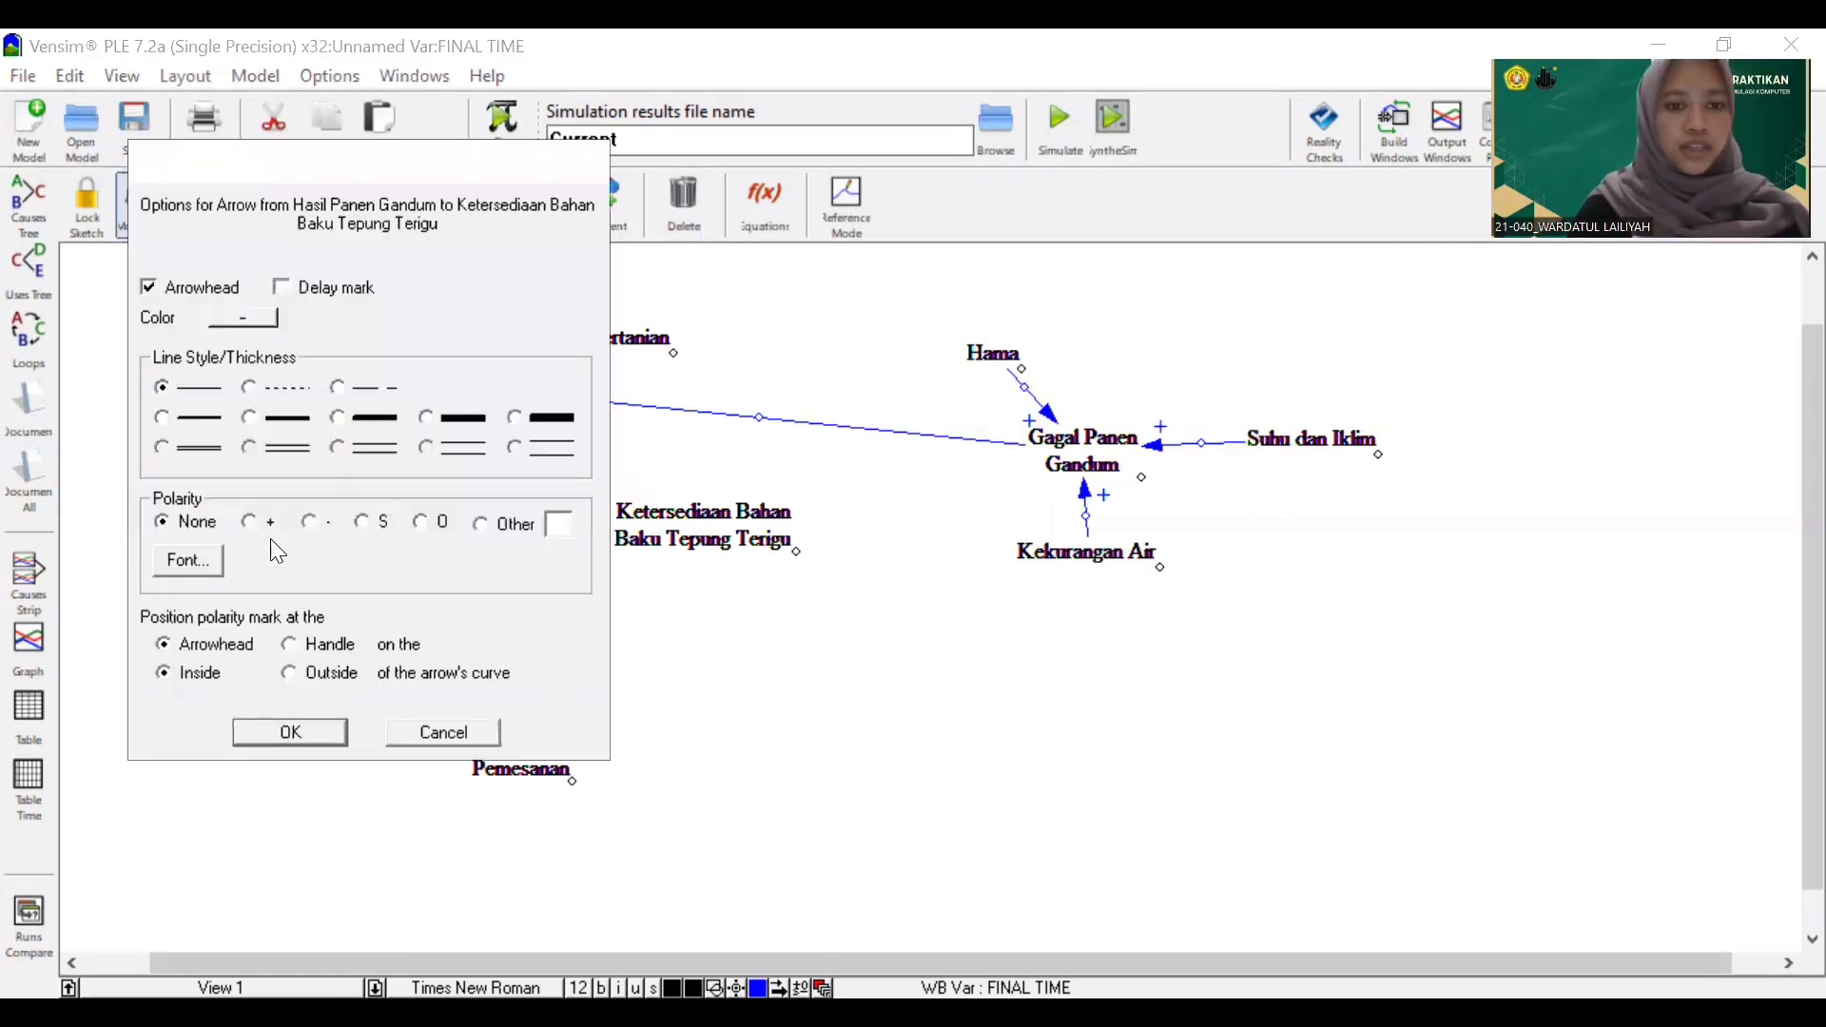
click(335, 728)
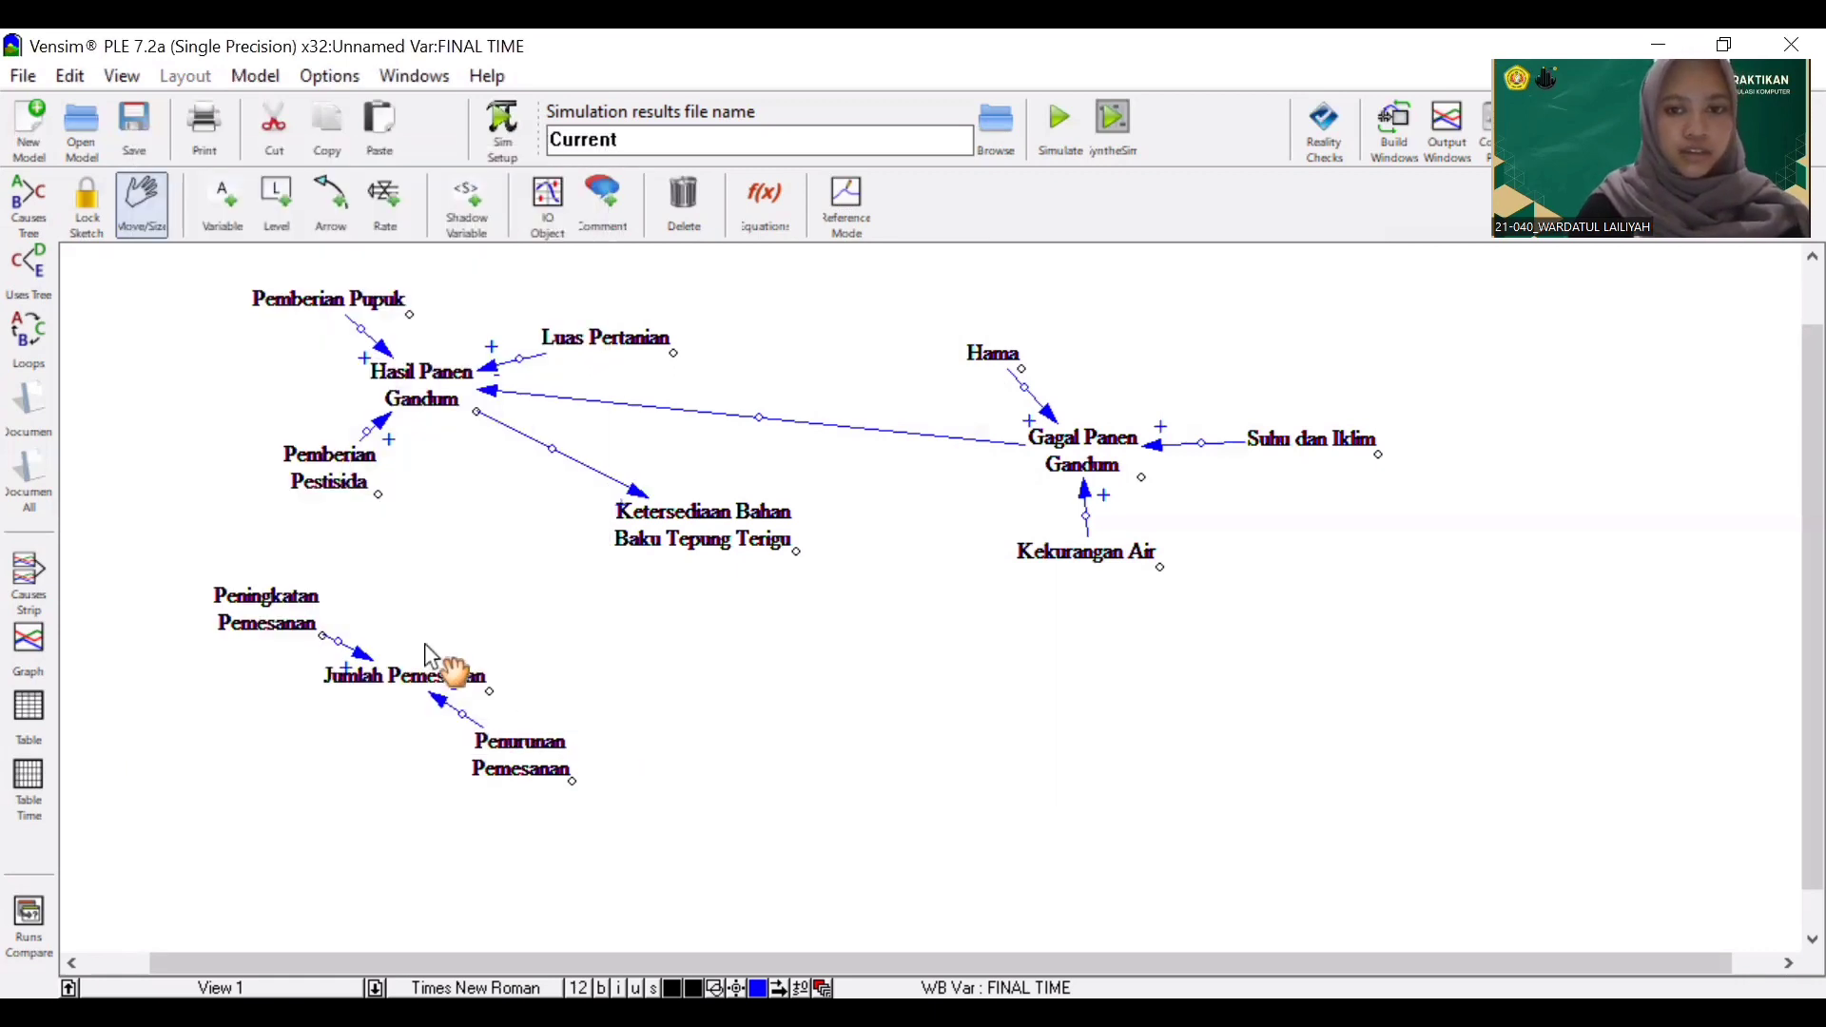
Draw an arrow from Jumlah Pemesanan to Ketersediaan Bahan Baku Tepung Terigu
click(333, 204)
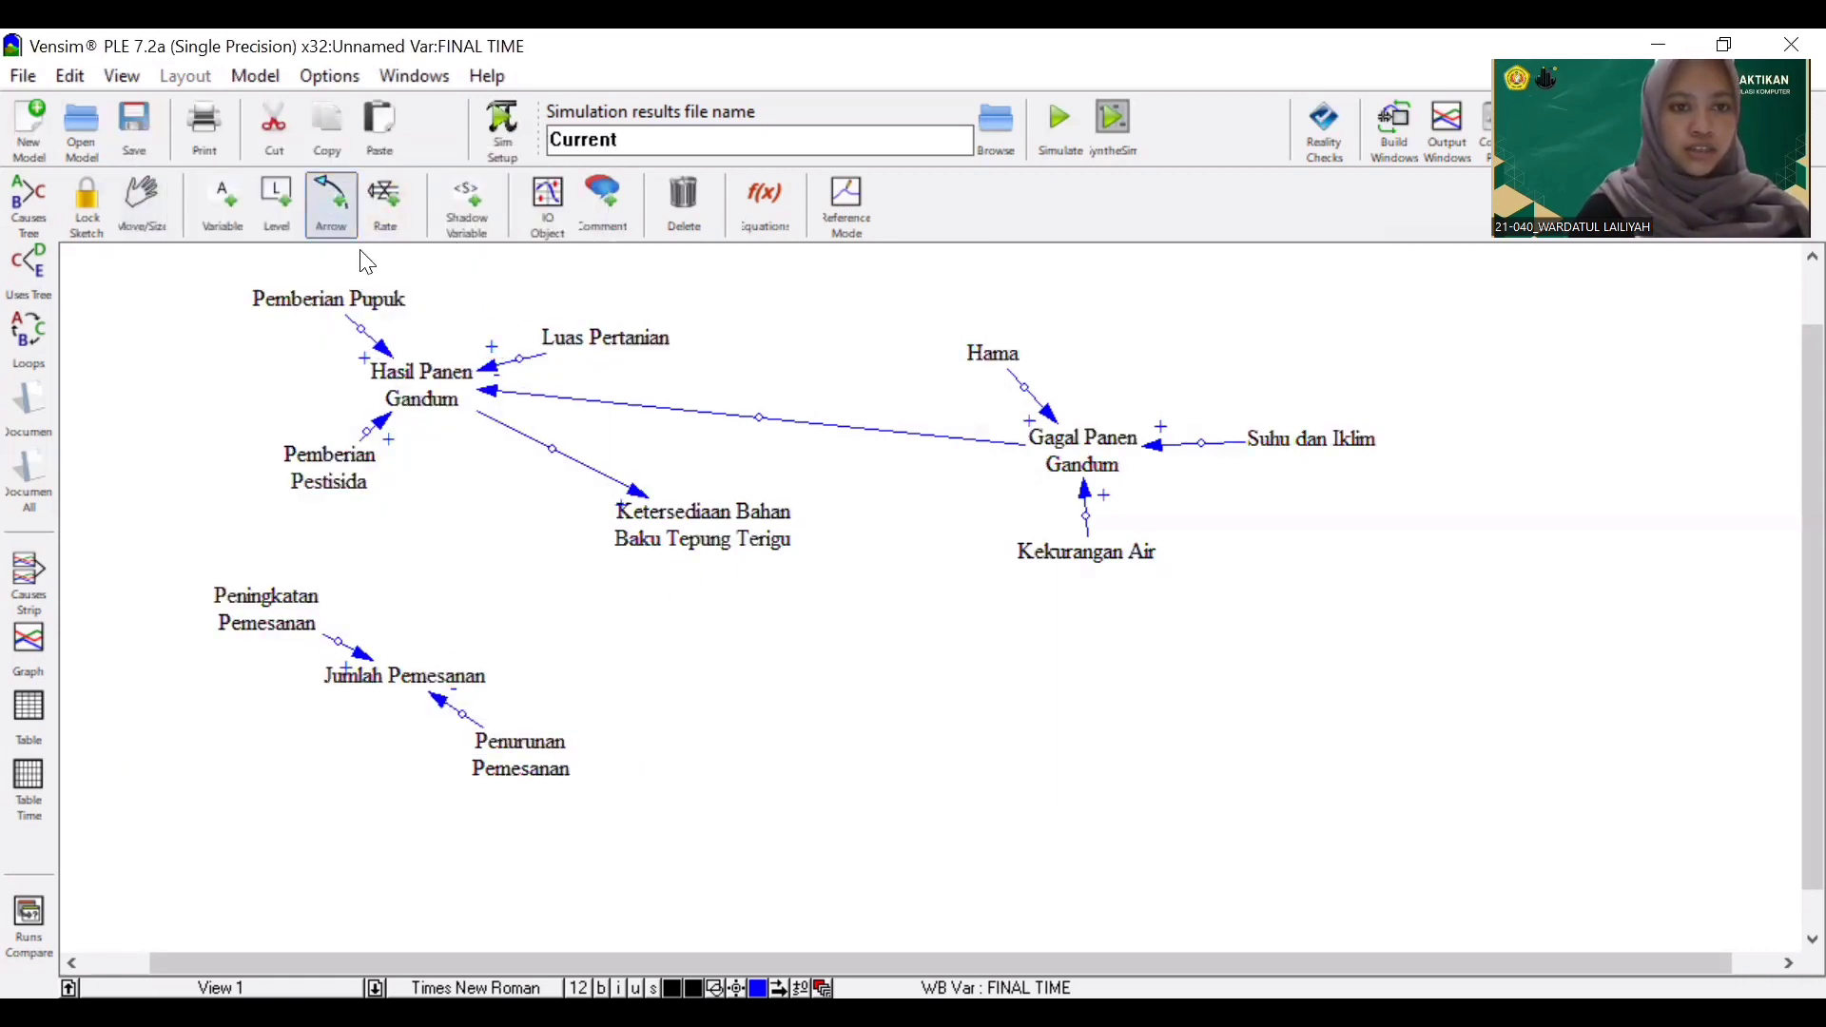
click(363, 691)
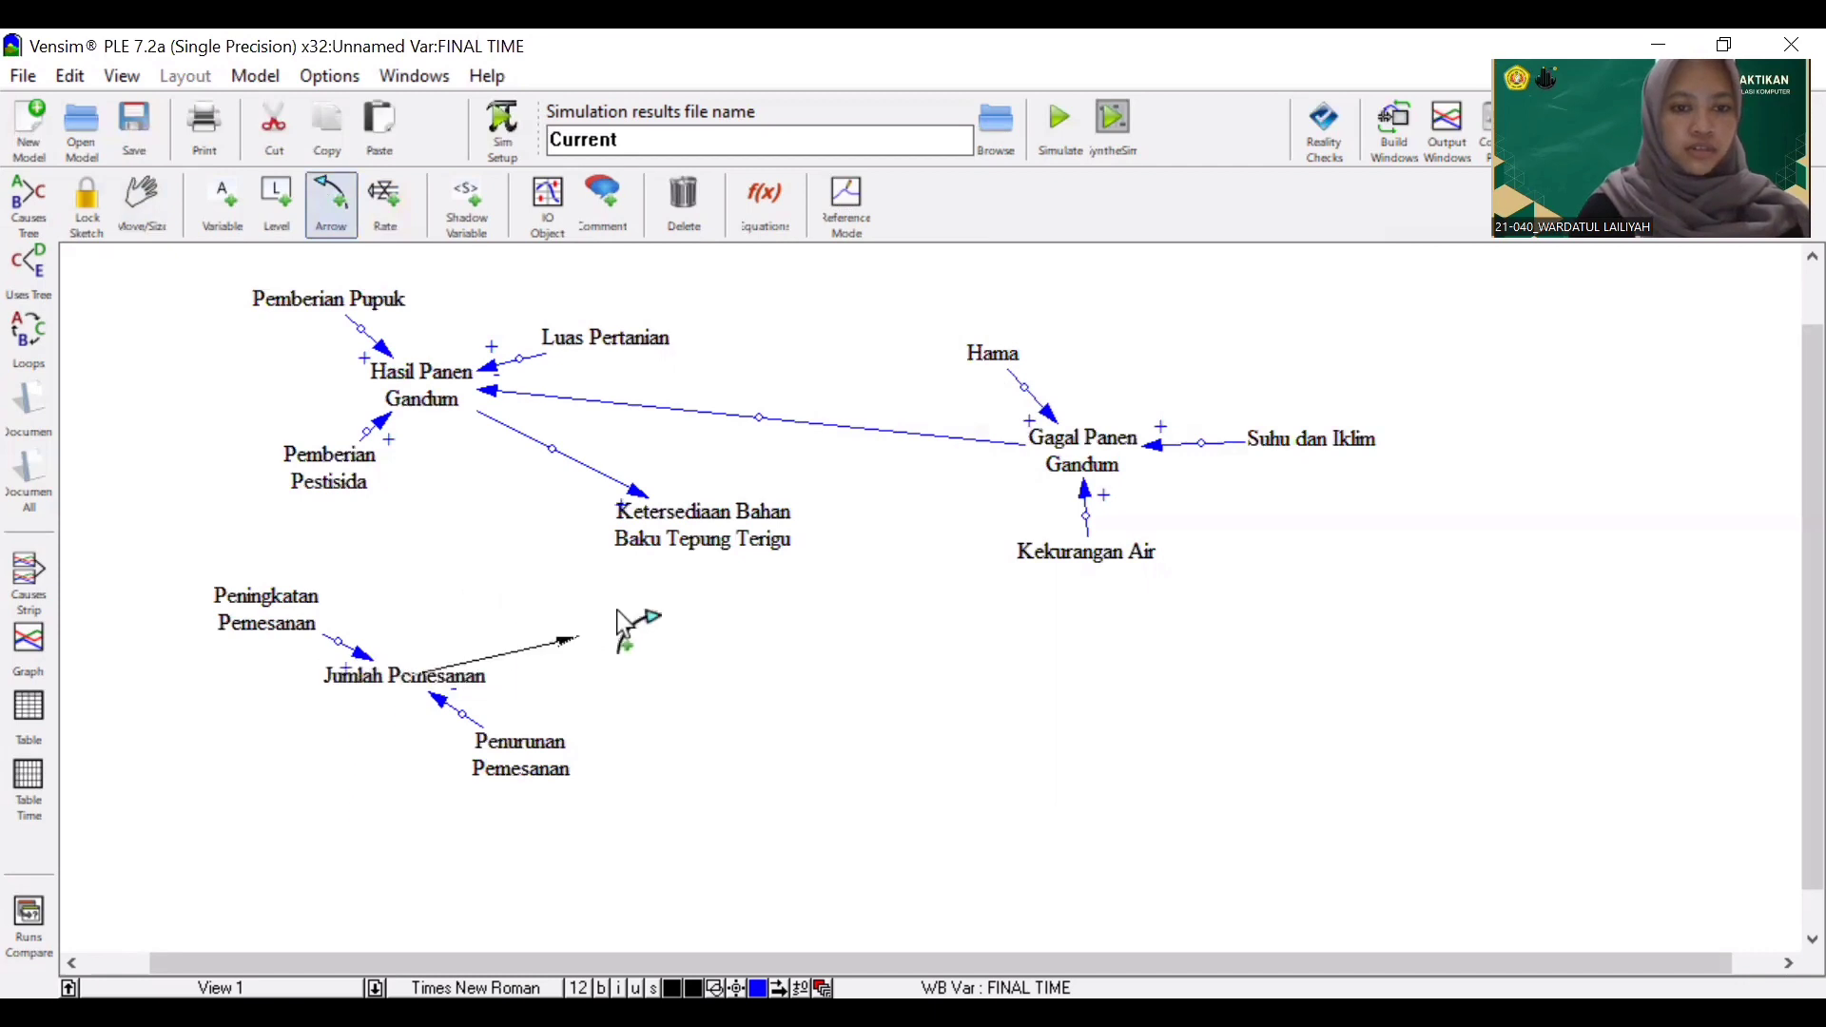
click(642, 539)
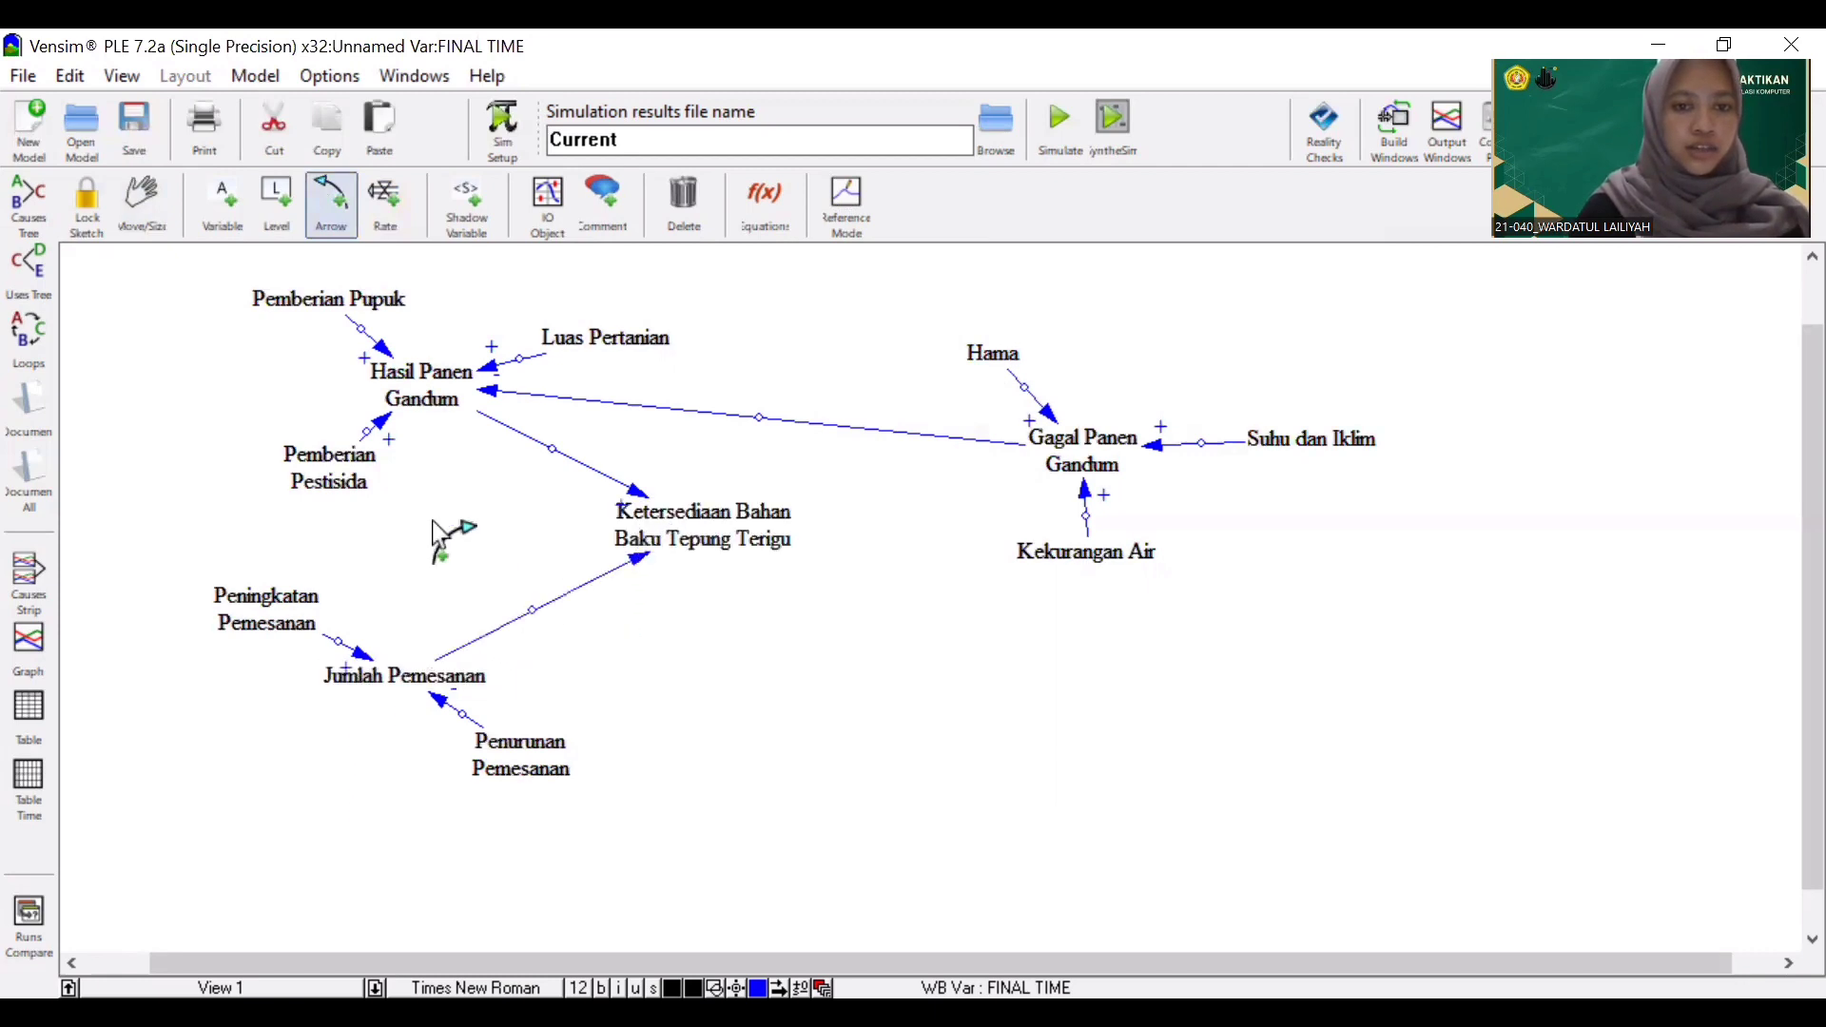
Set the polarity to + on the arrow from Jumlah Pemesanan to Ketersediaan Bahan Baku Tepung Terigu
click(539, 620)
key(Delete)
right_click(276, 531)
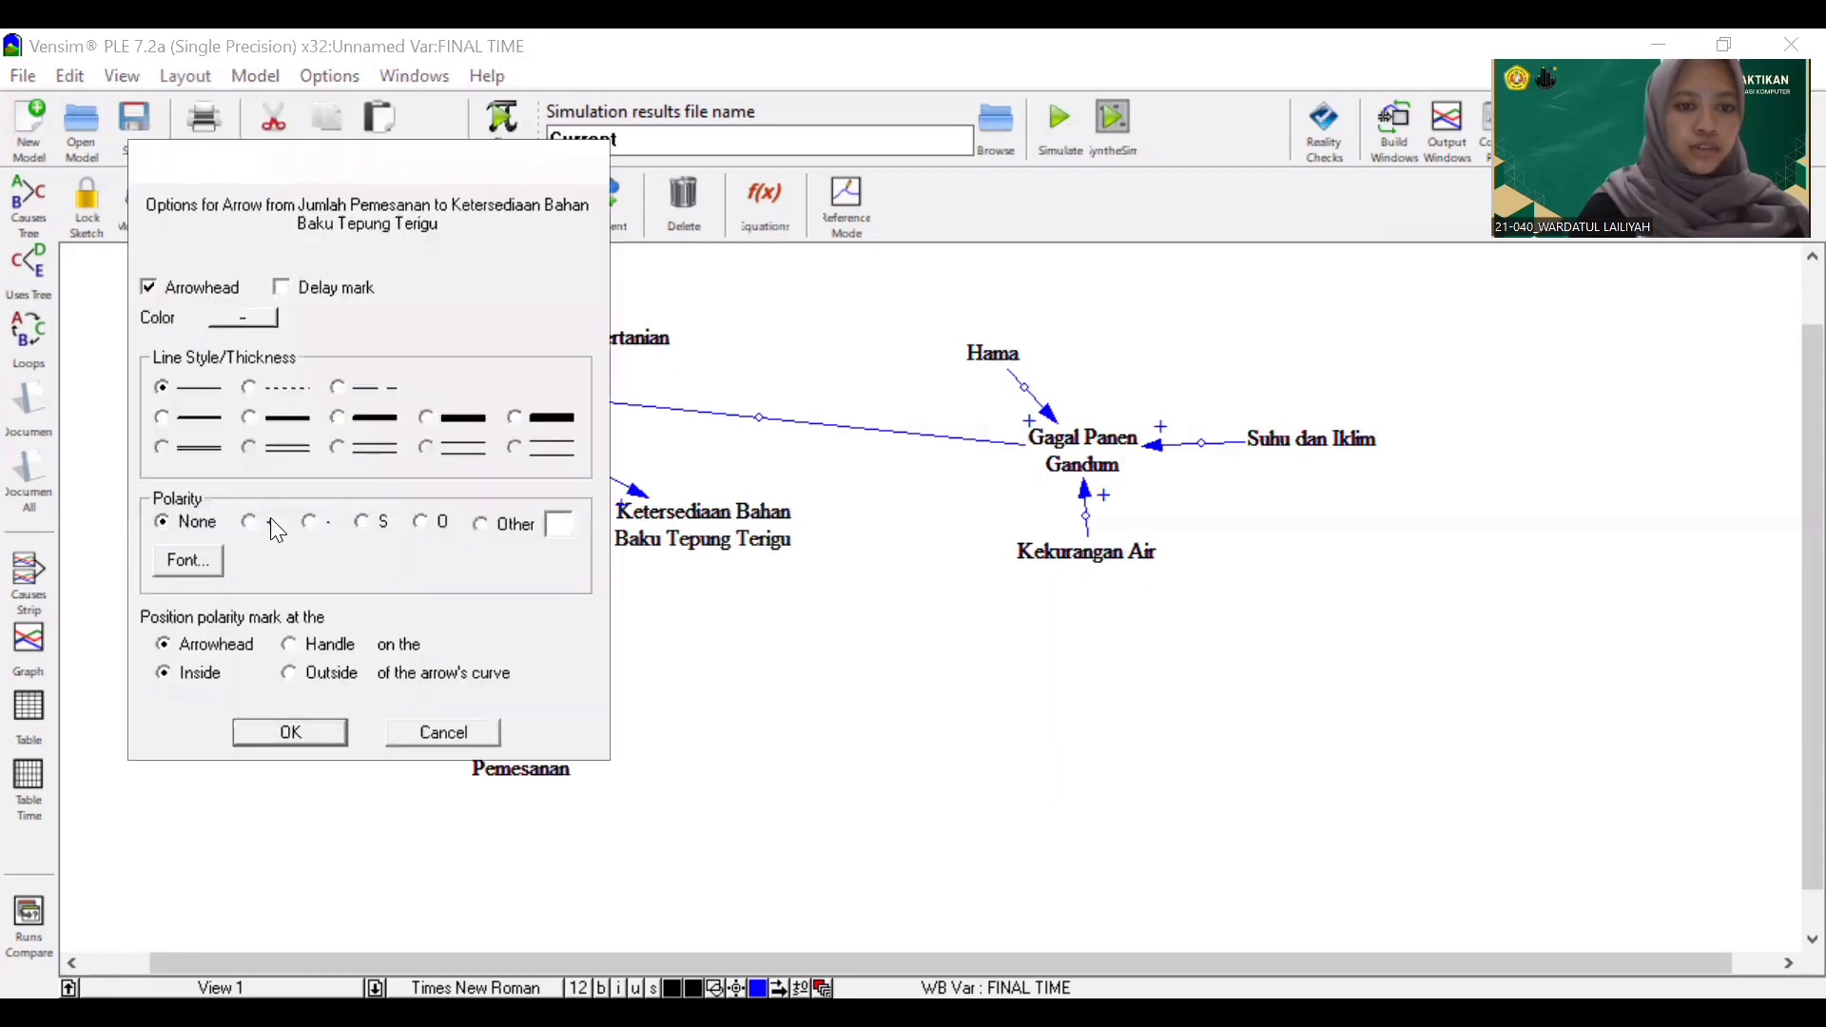
click(255, 520)
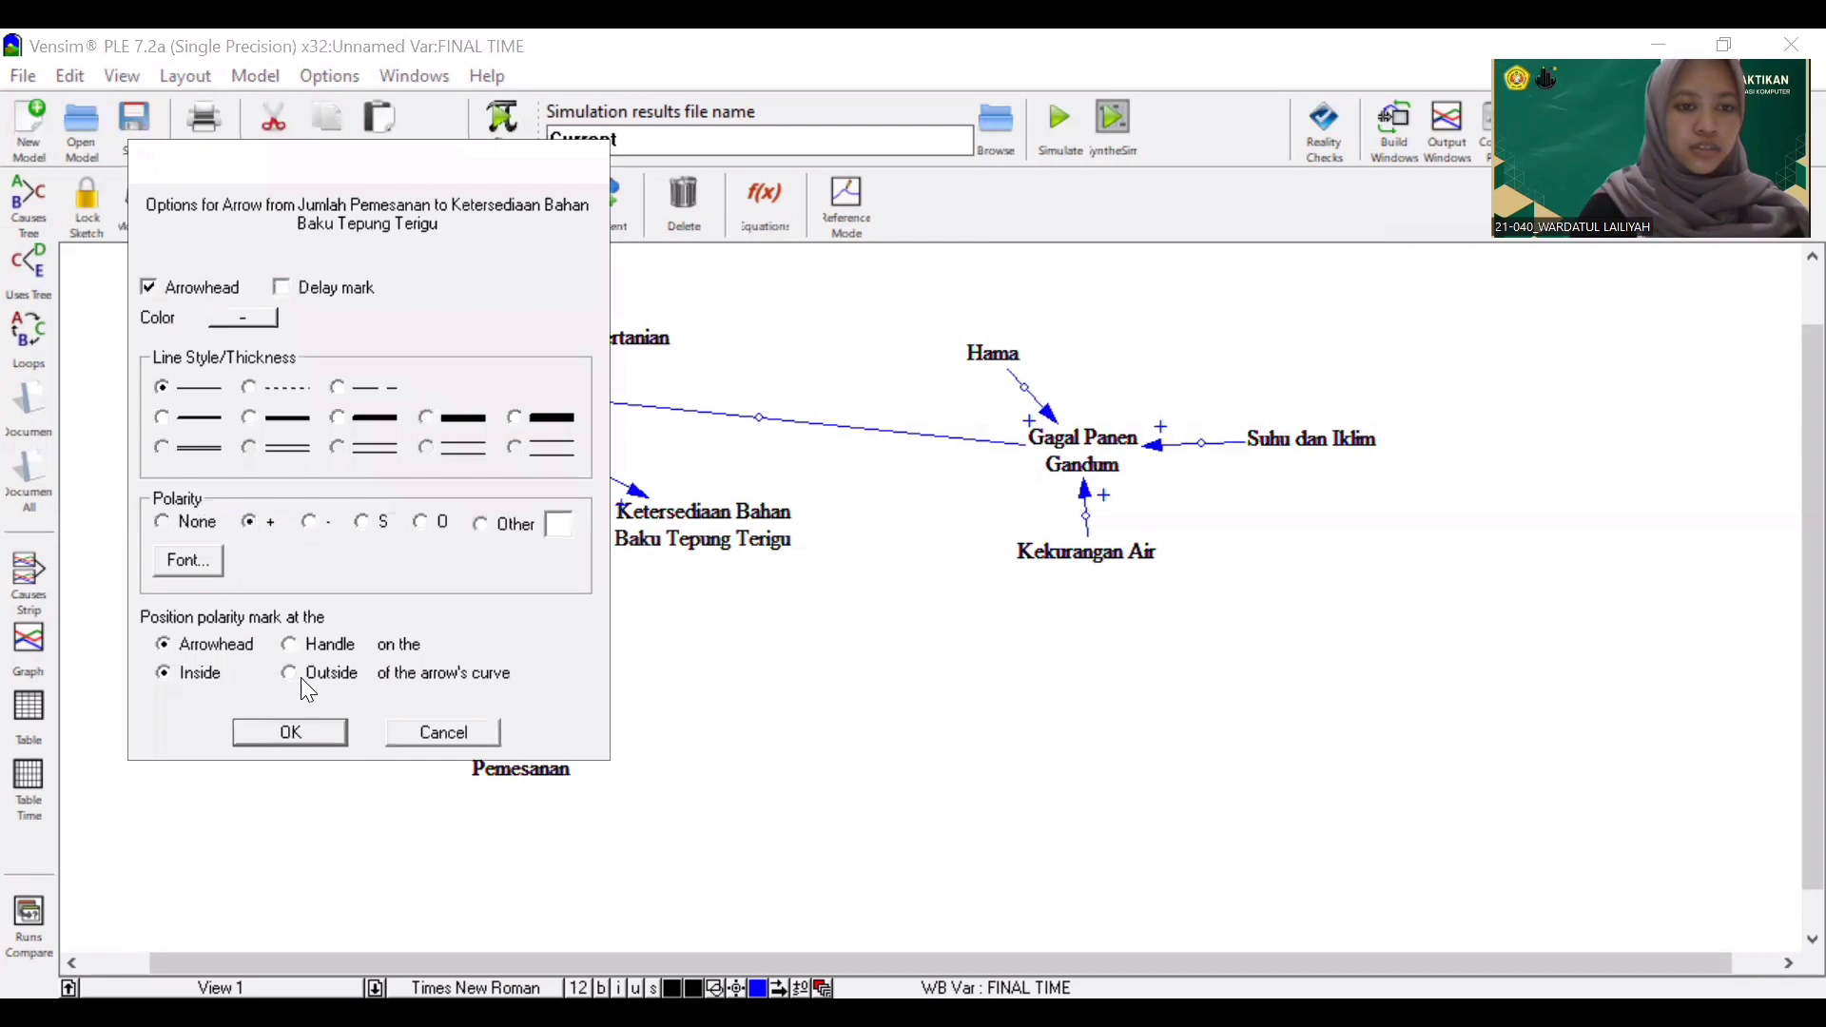
click(321, 734)
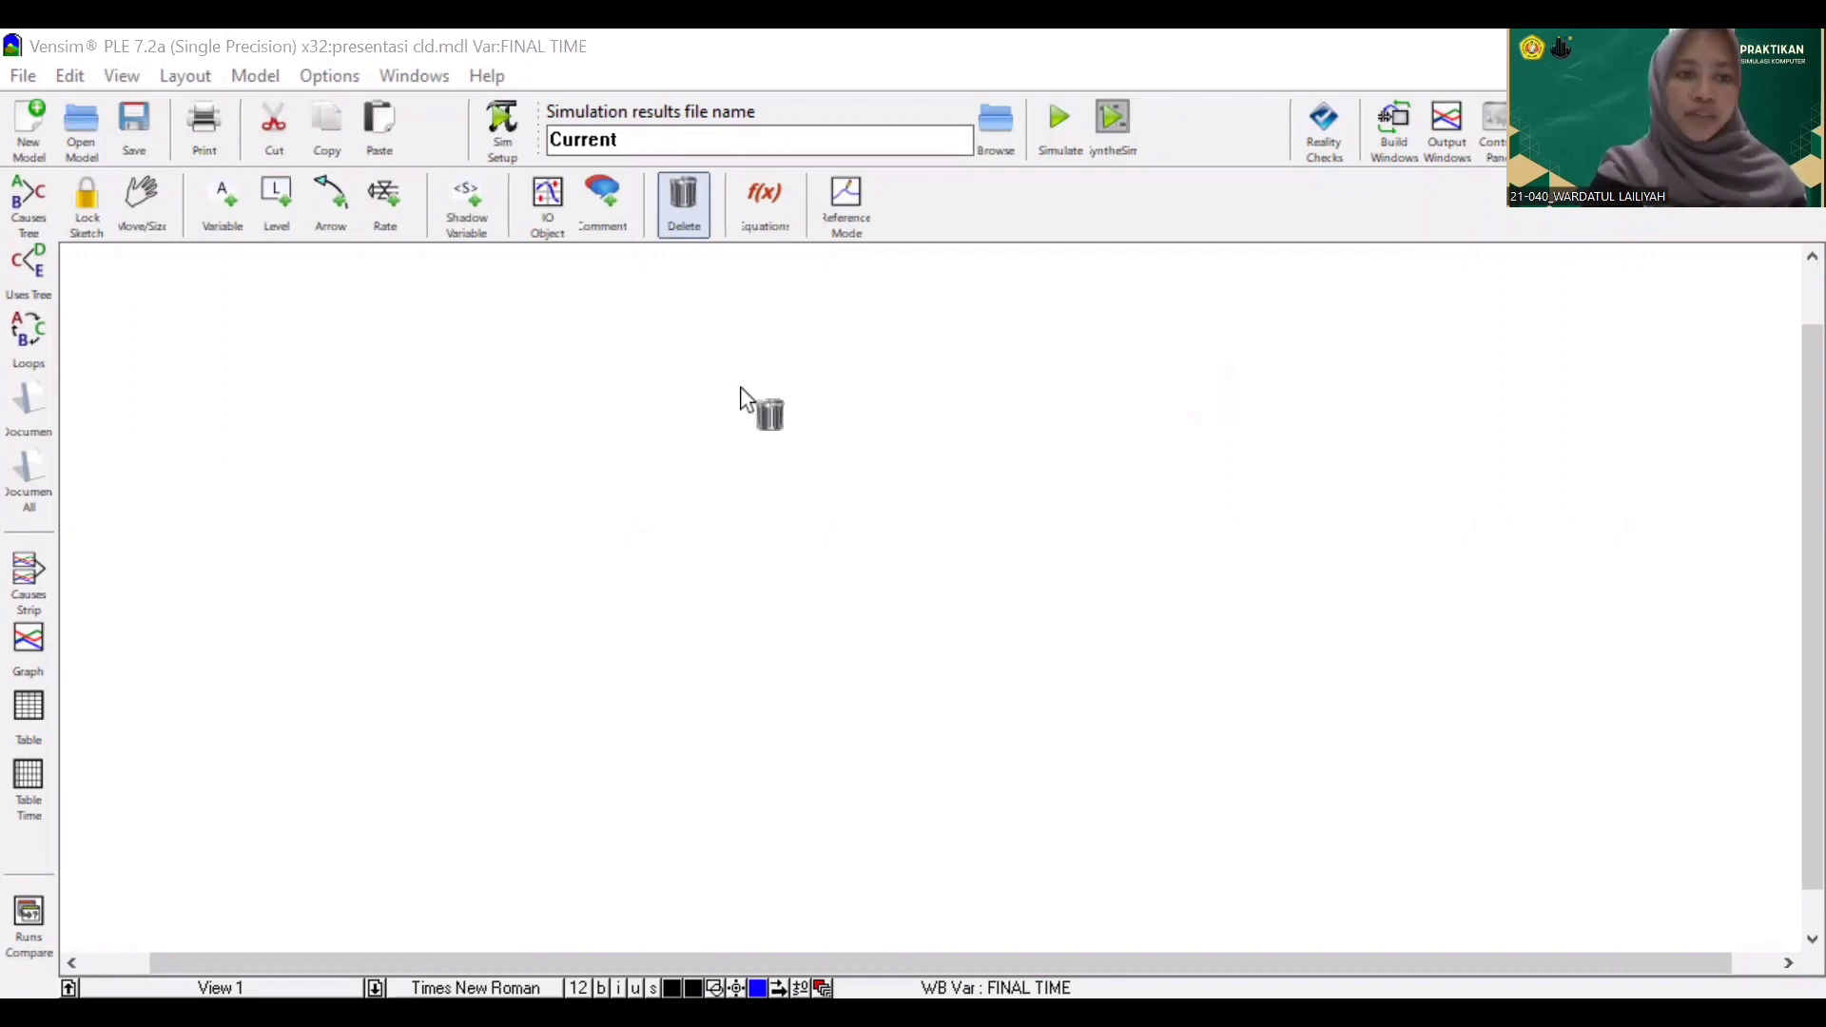
Add a level named Jumlah Pemesanan in the upper part of the empty sketch
click(286, 203)
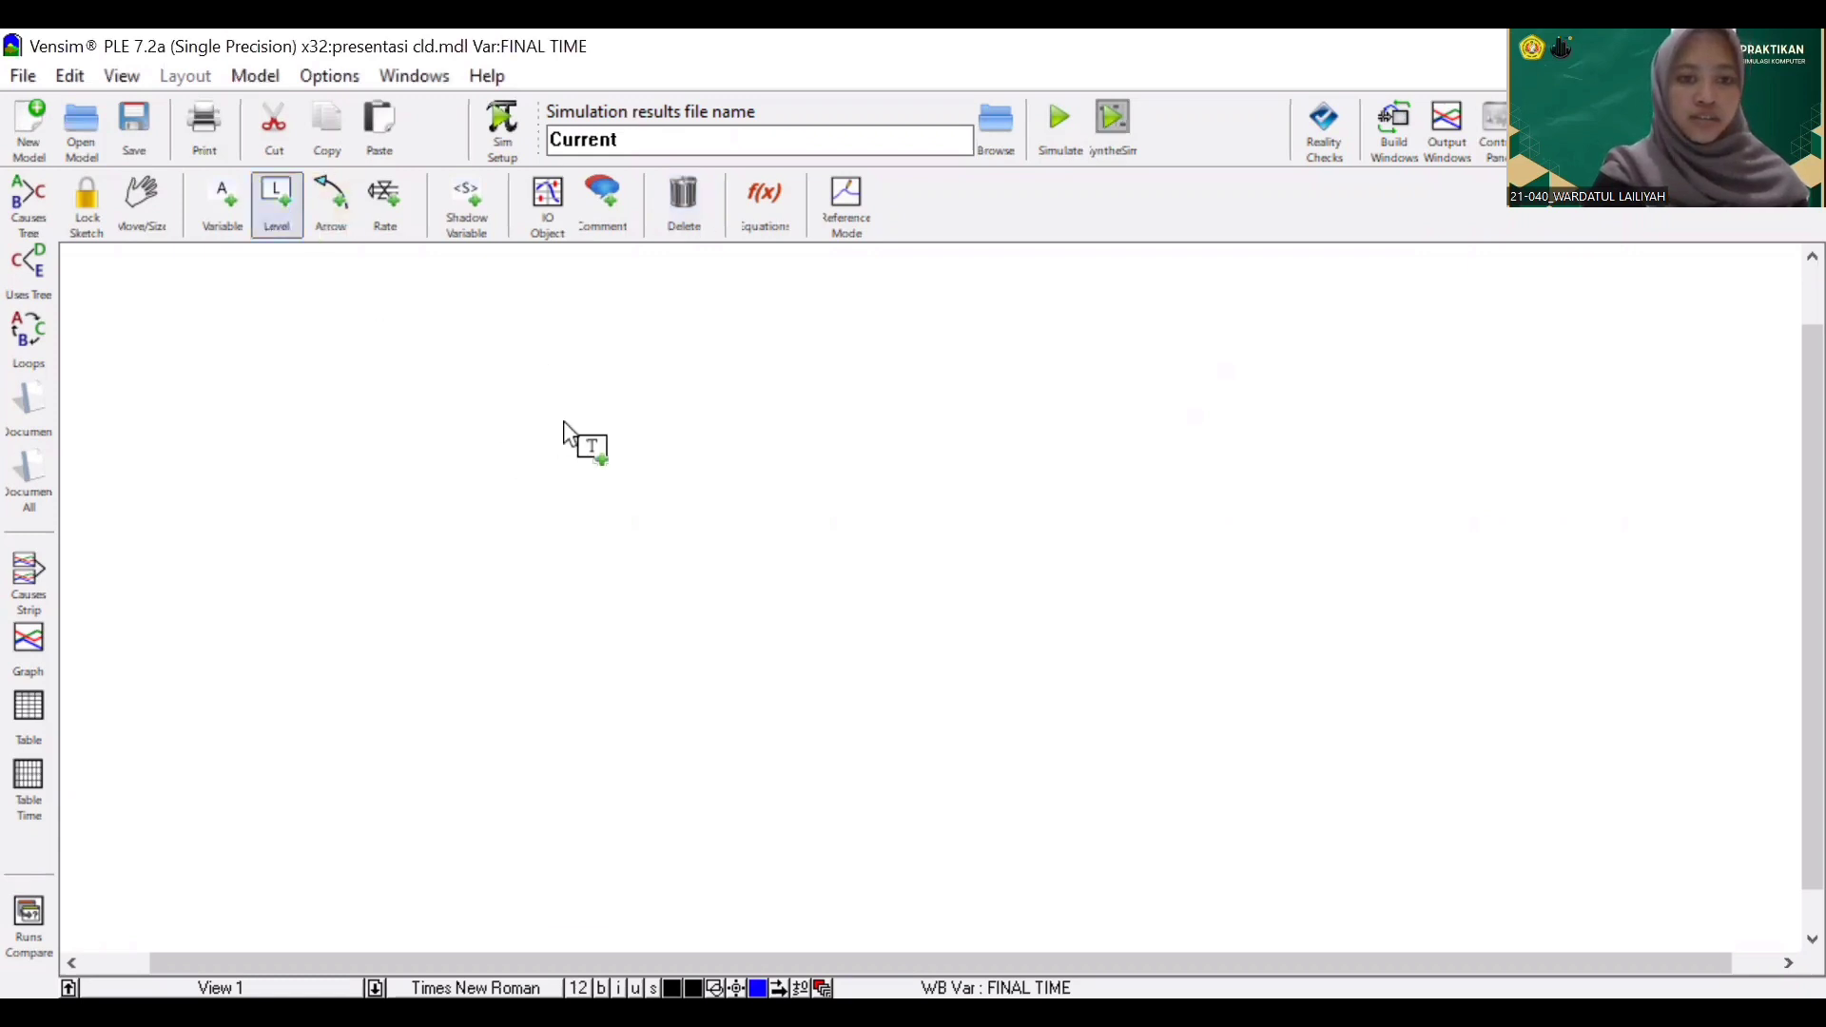
click(589, 426)
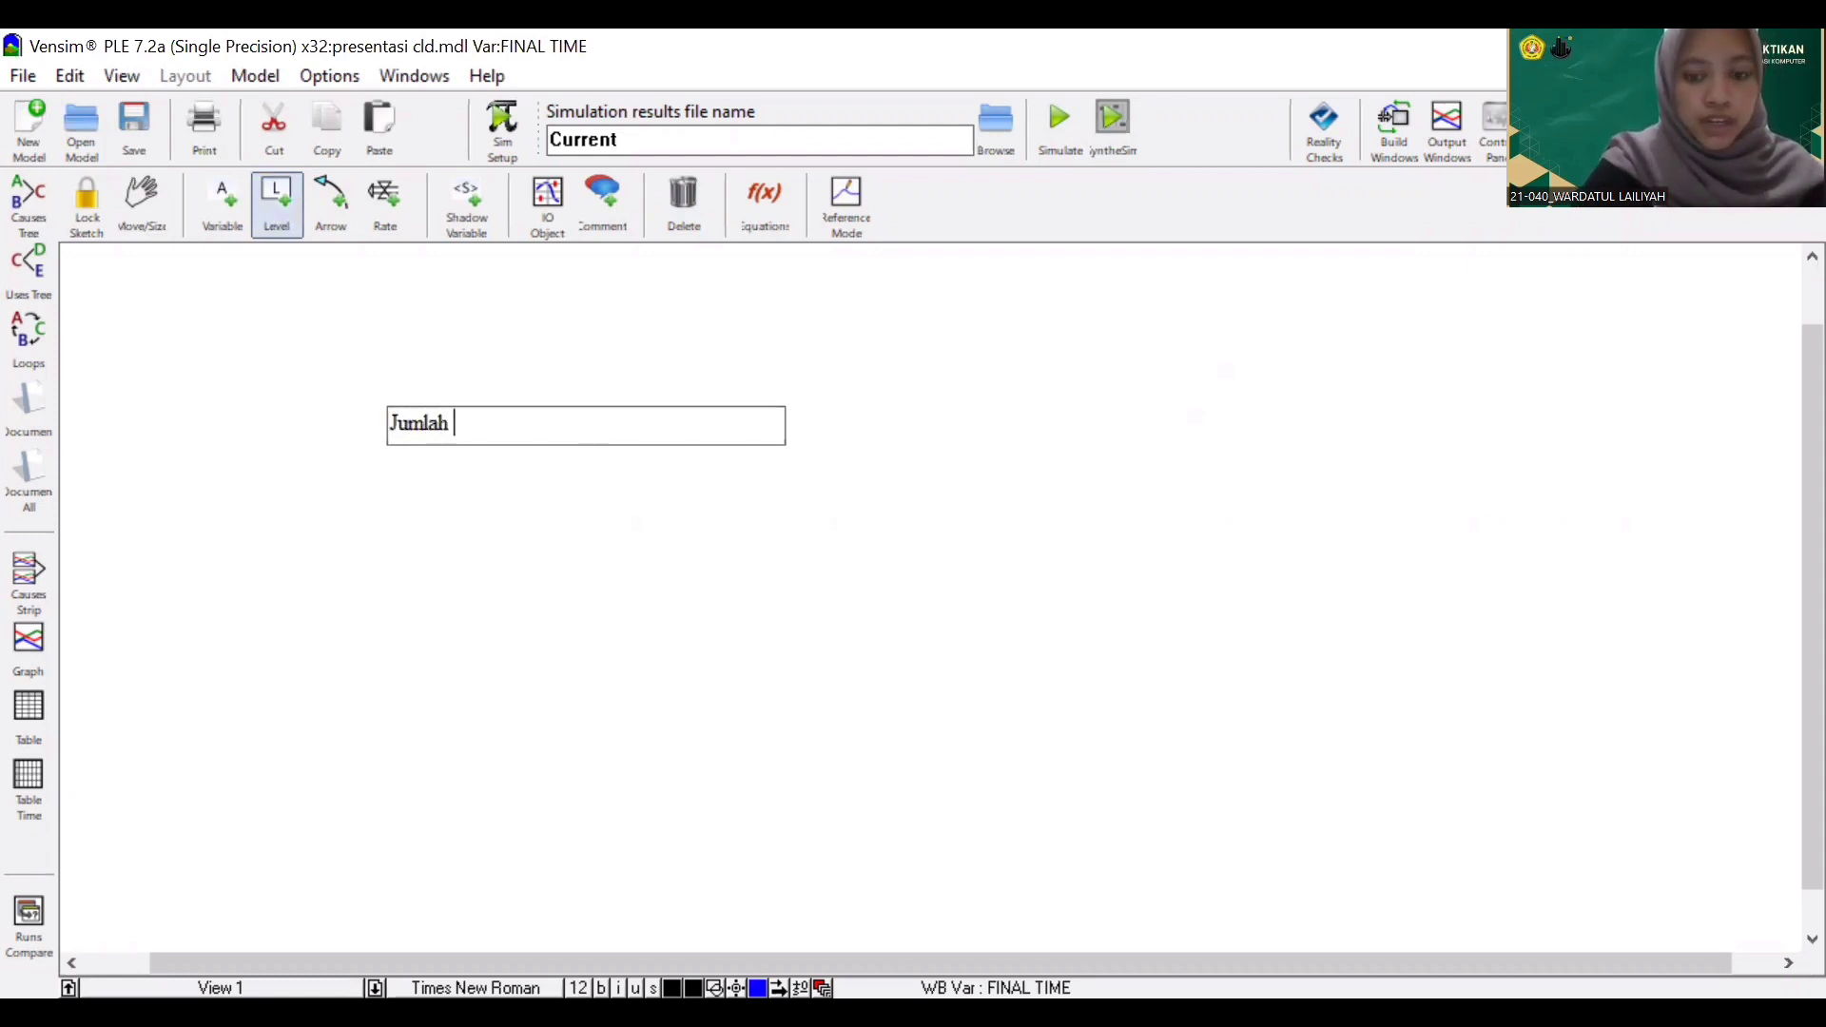
text(Jumlah Peme)
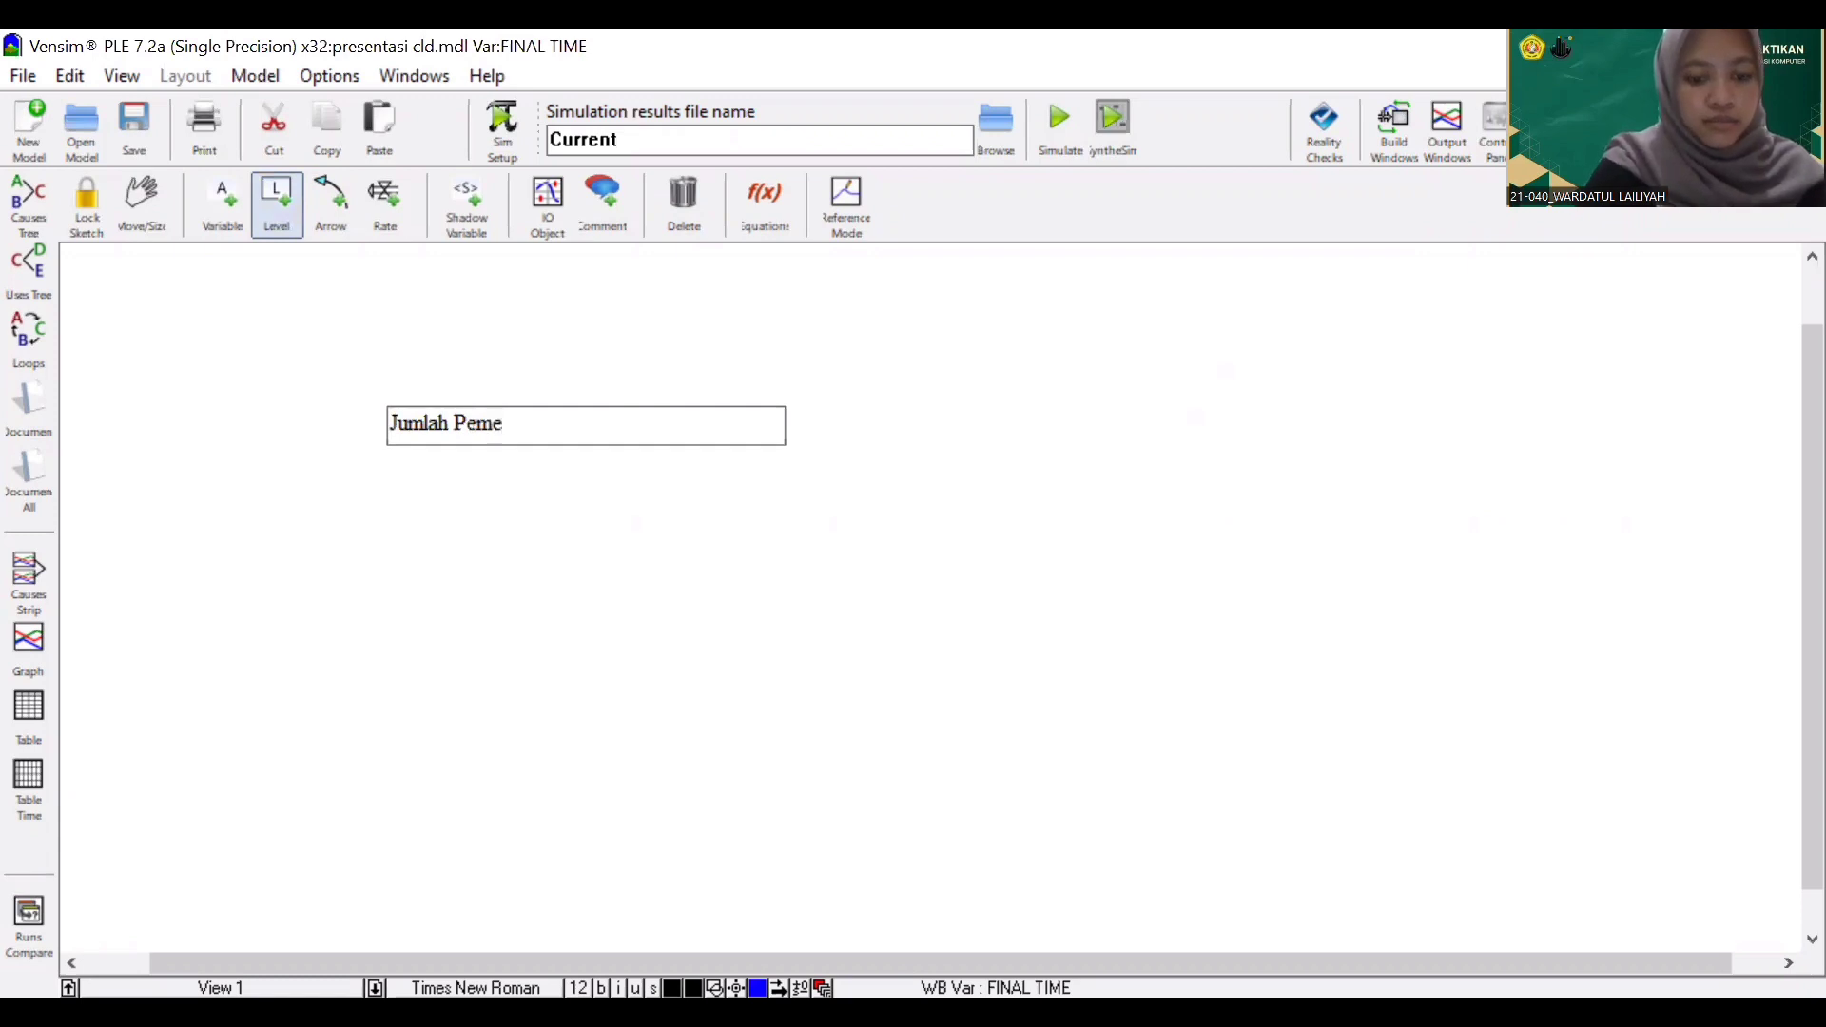
text(sanan)
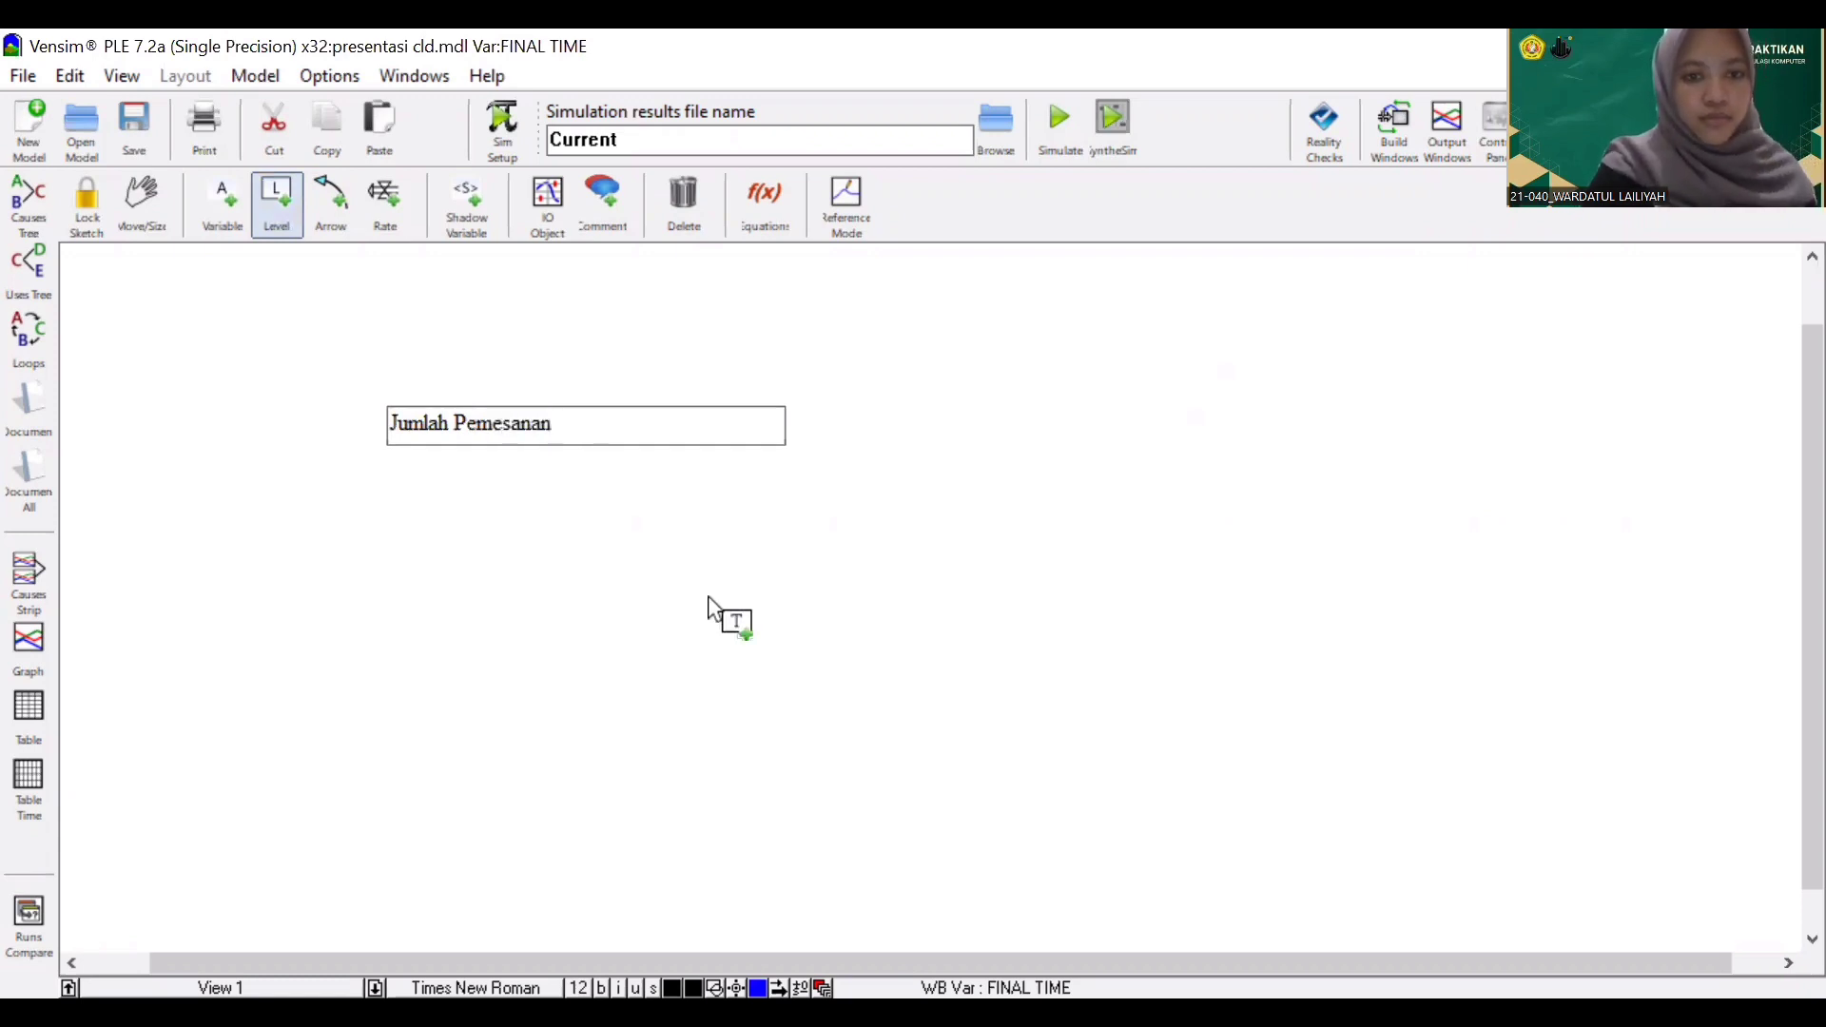
Add a level named Ketersediaan Bahan Baku Tepung Terigu below Jumlah Pemesanan
click(530, 619)
text(Ketersedia)
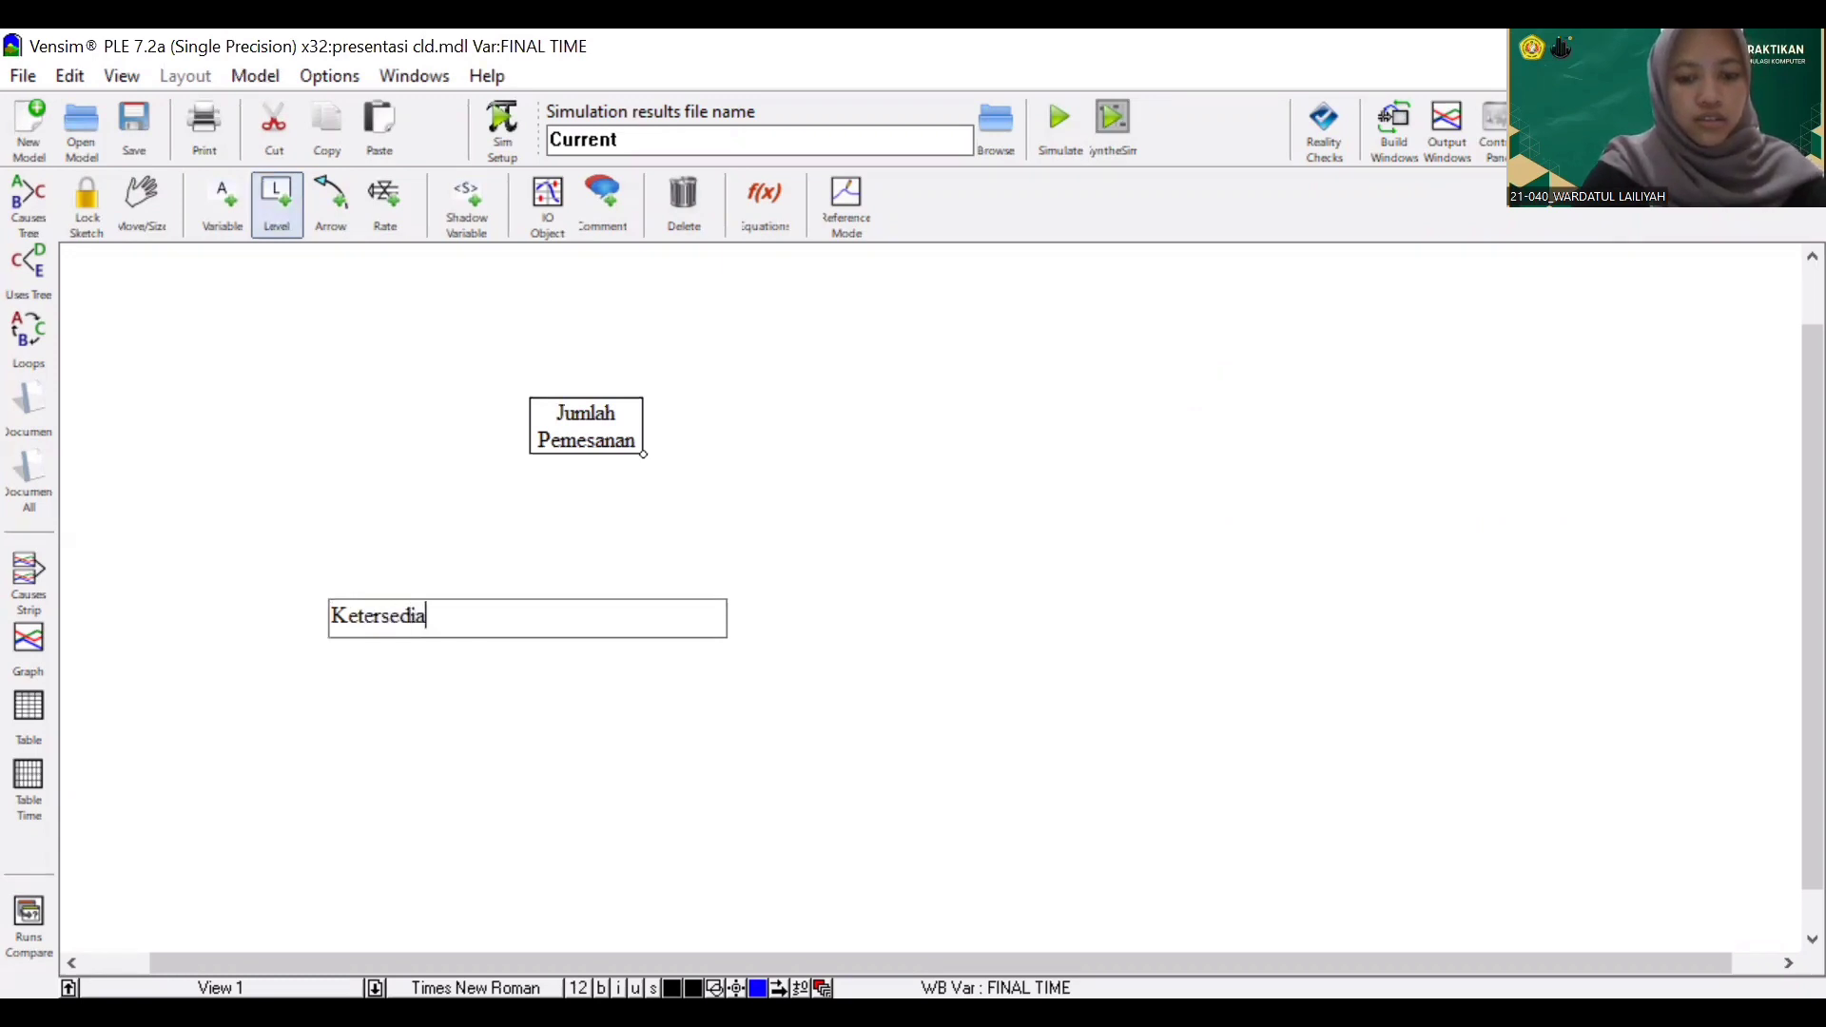
text(an Bak)
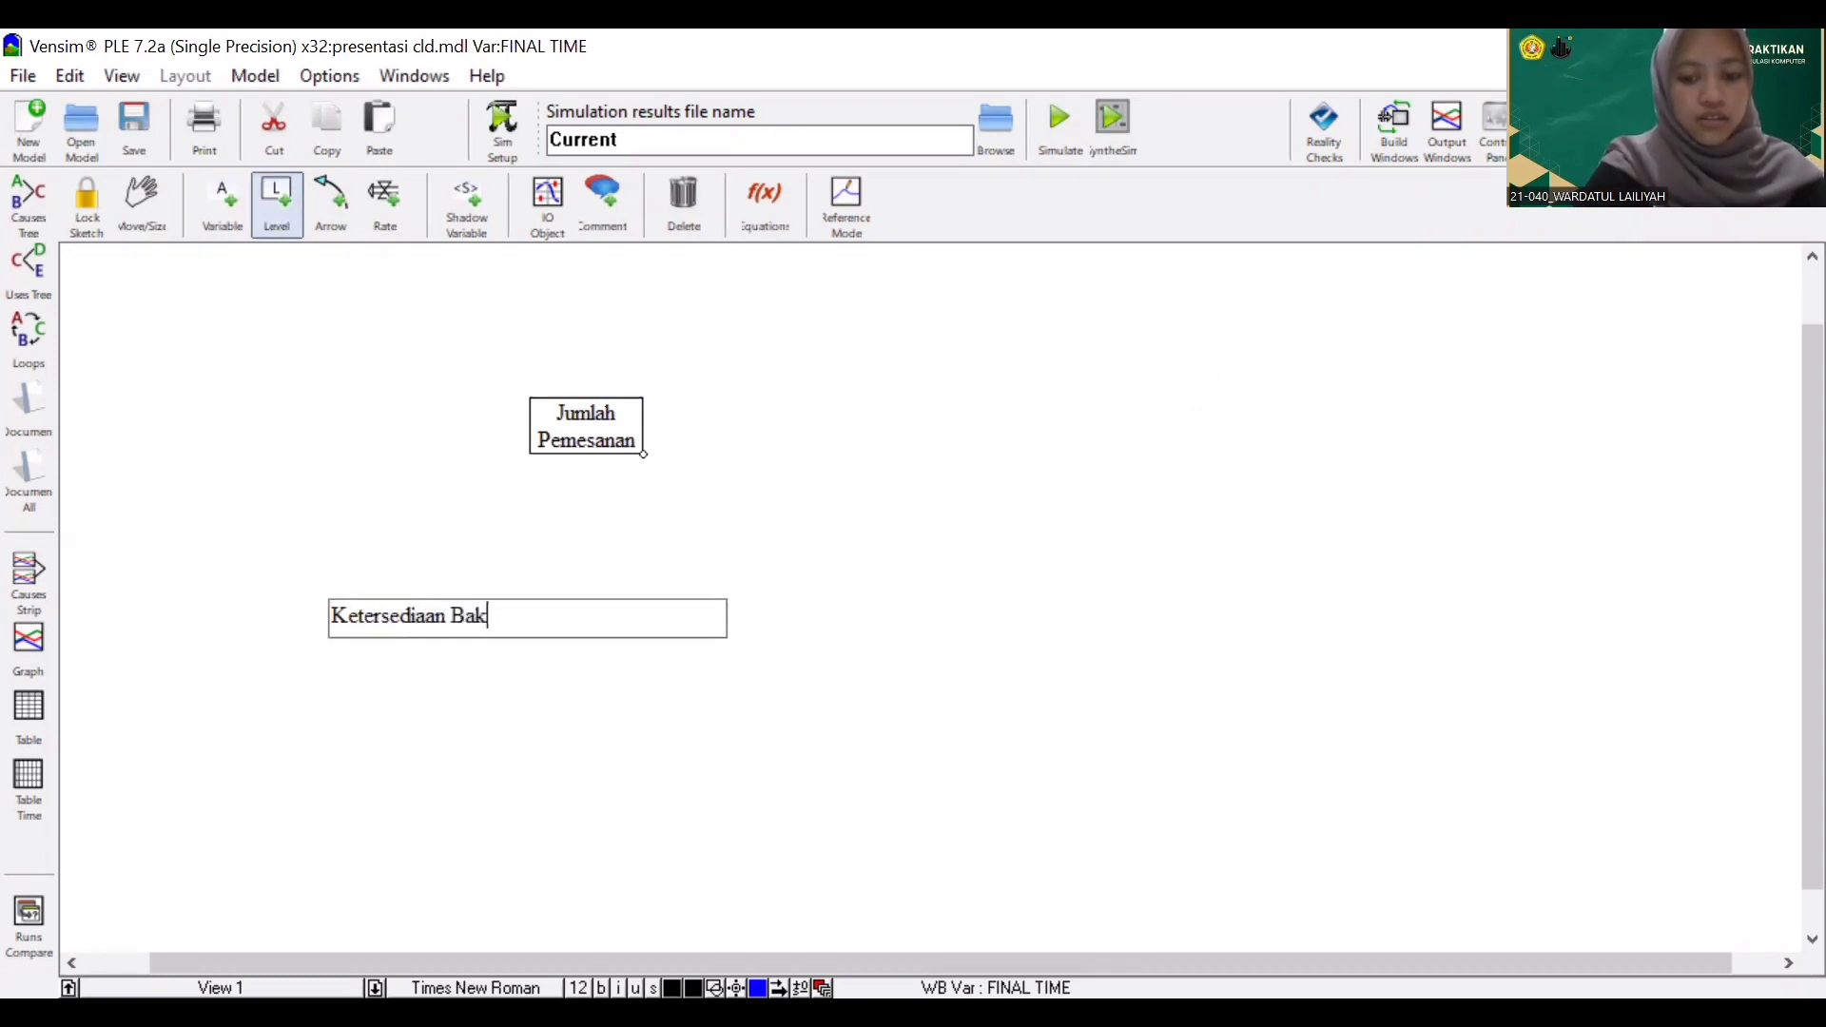
key(BackSpace)
text(han Ba)
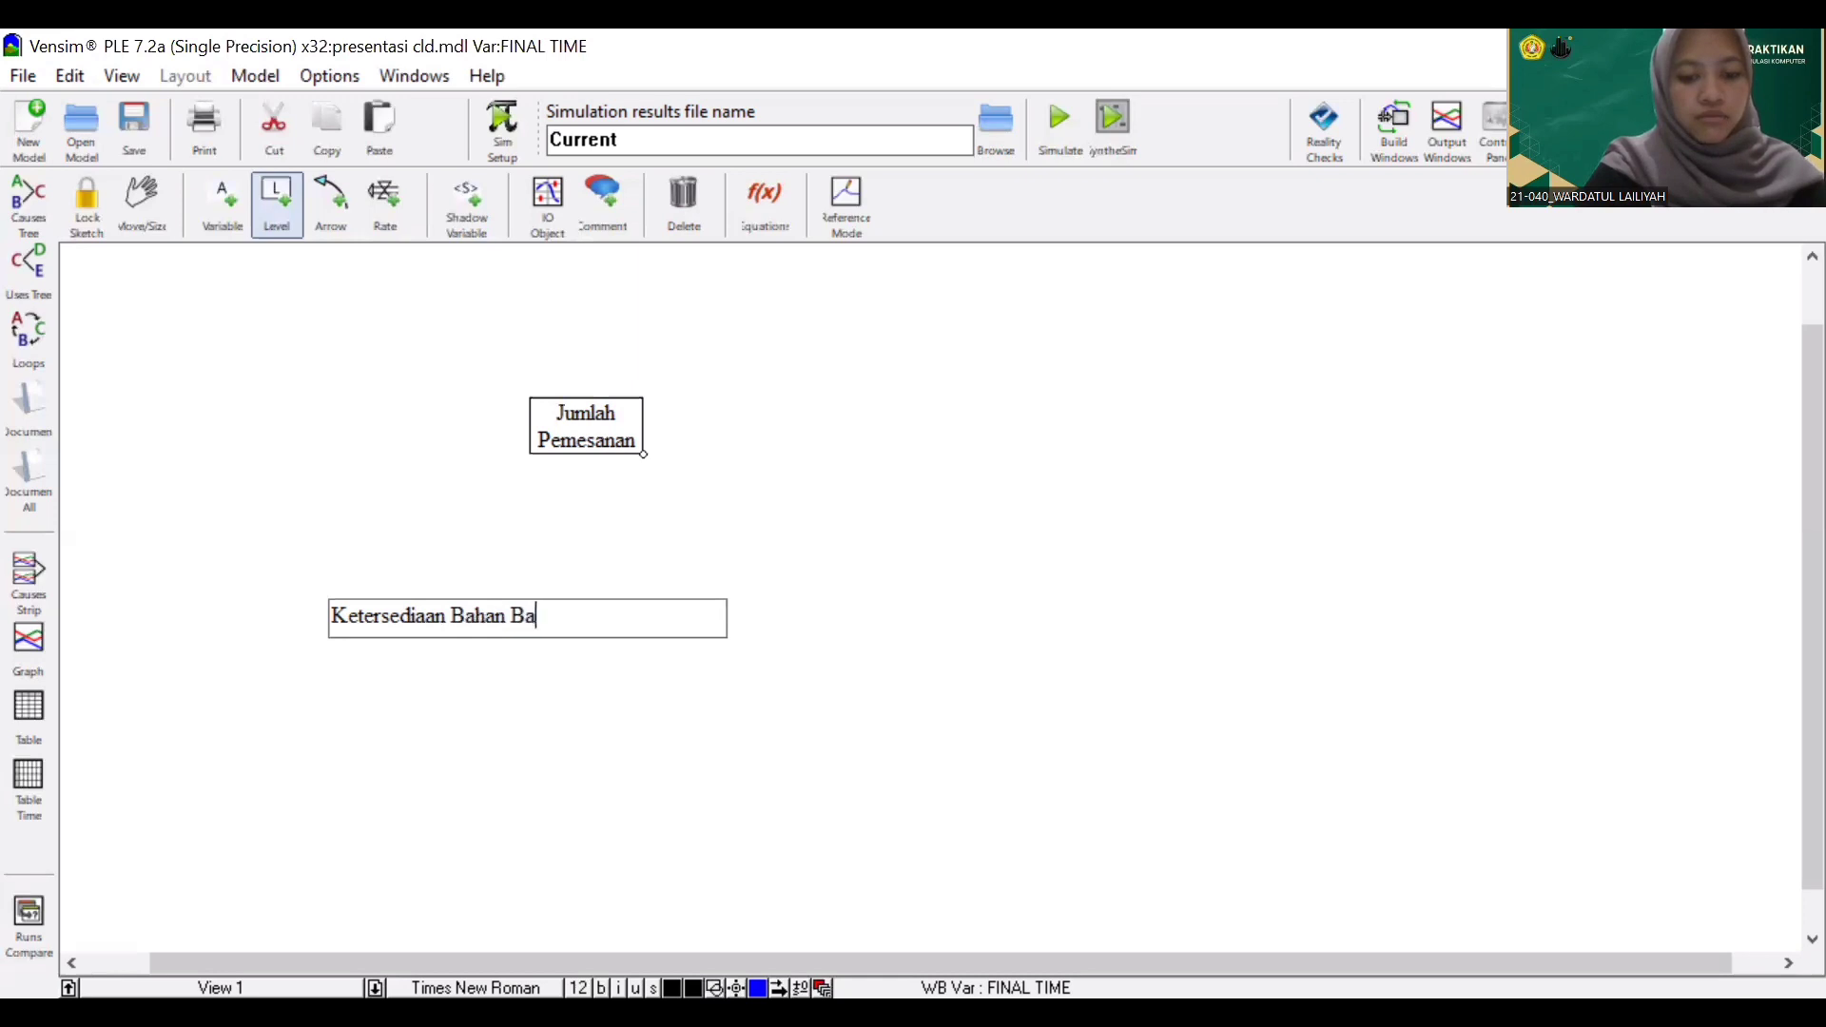
text(ku)
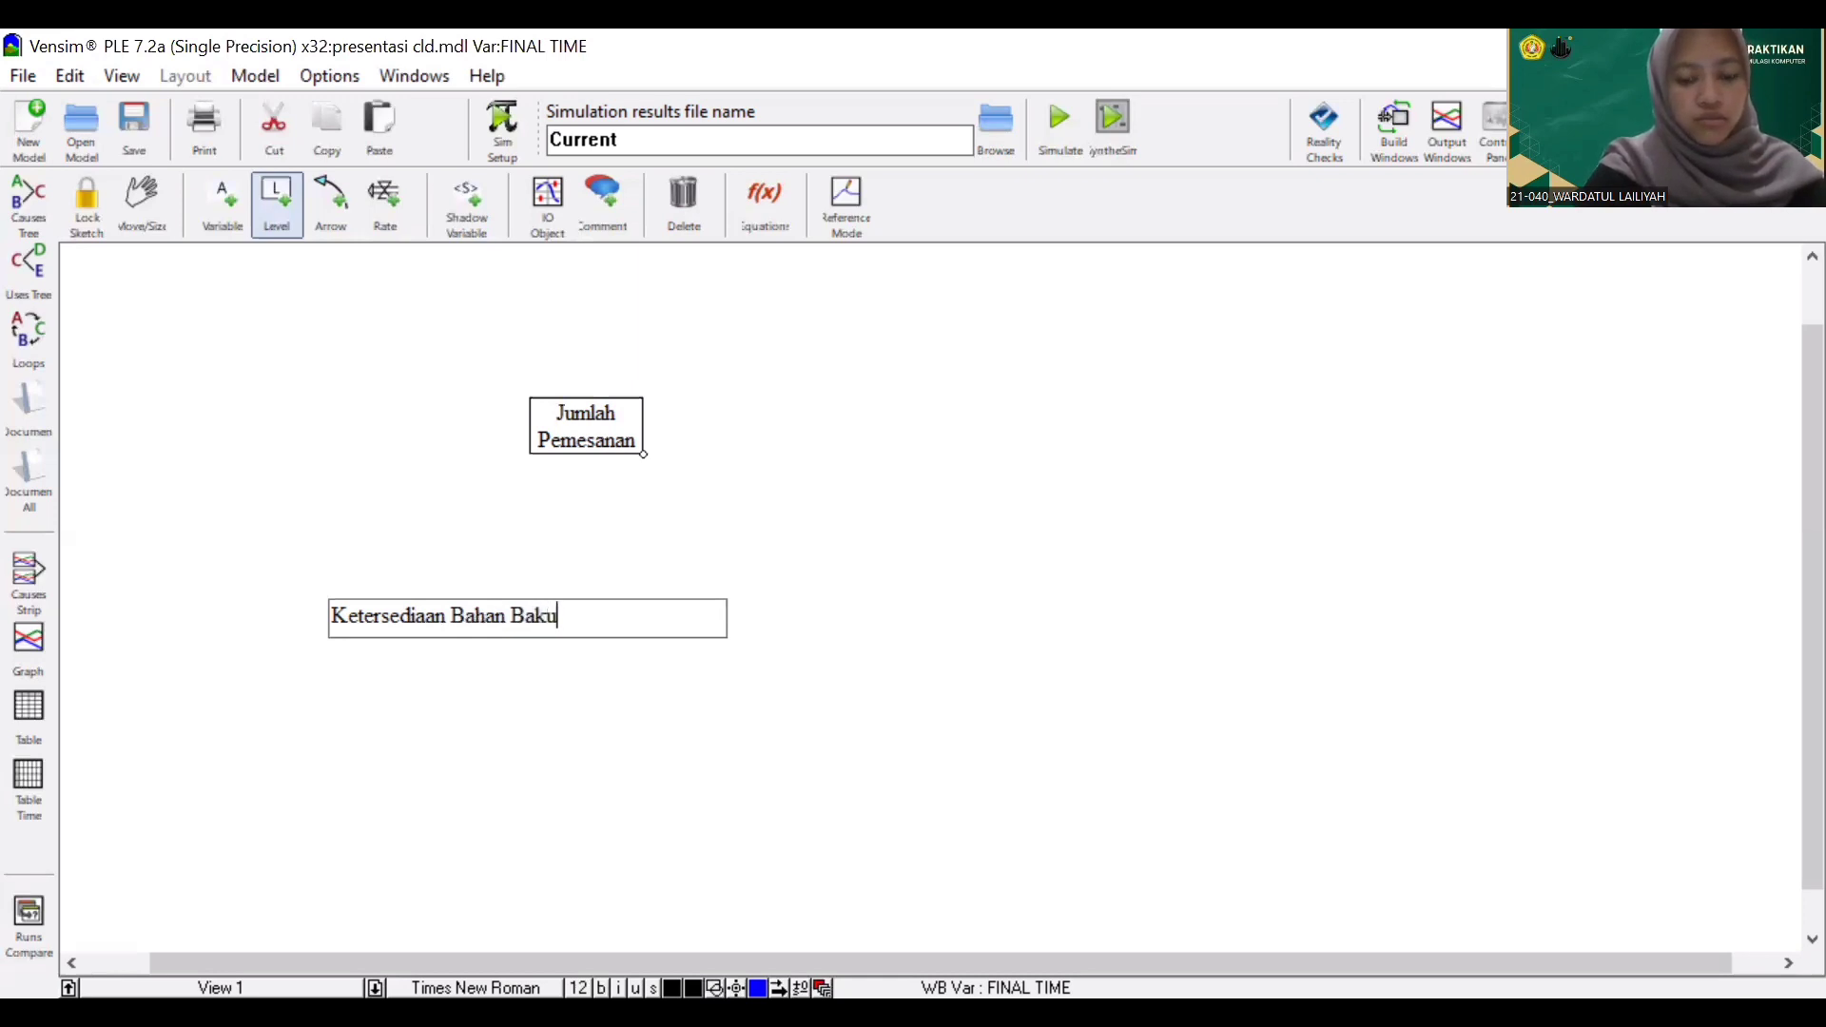
text( Tepun)
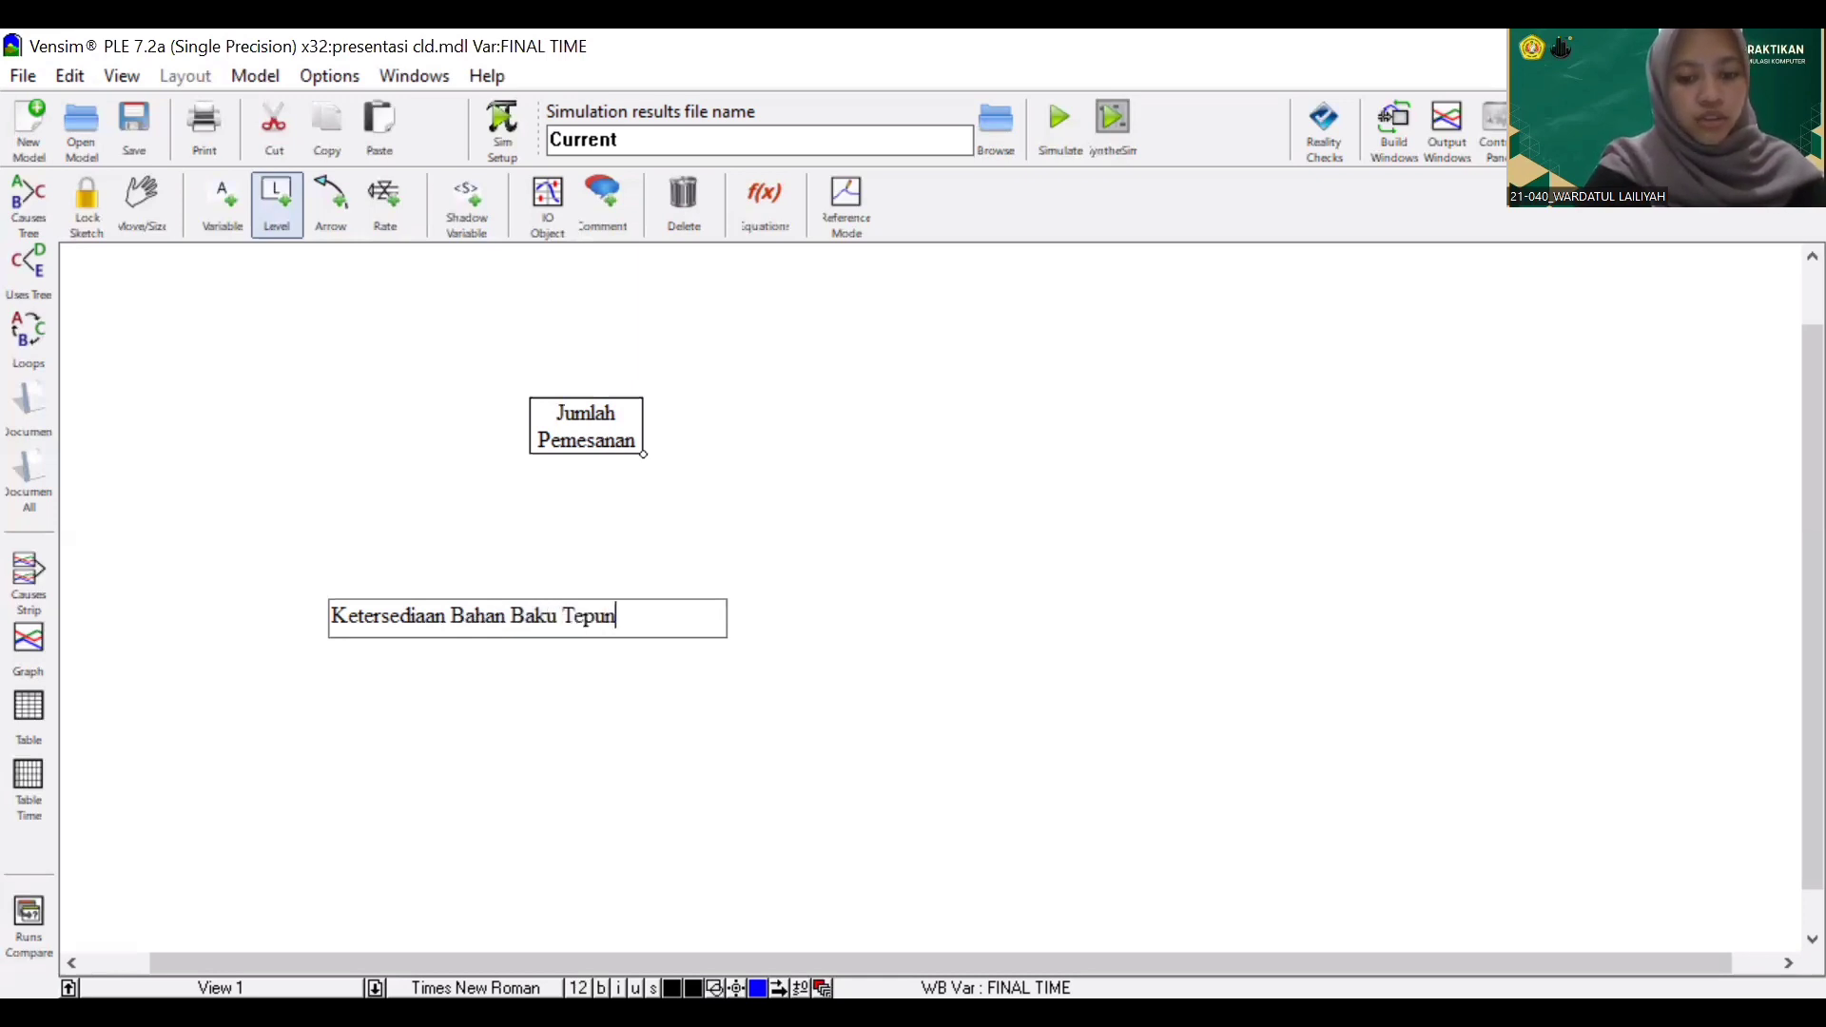
text(g Ter)
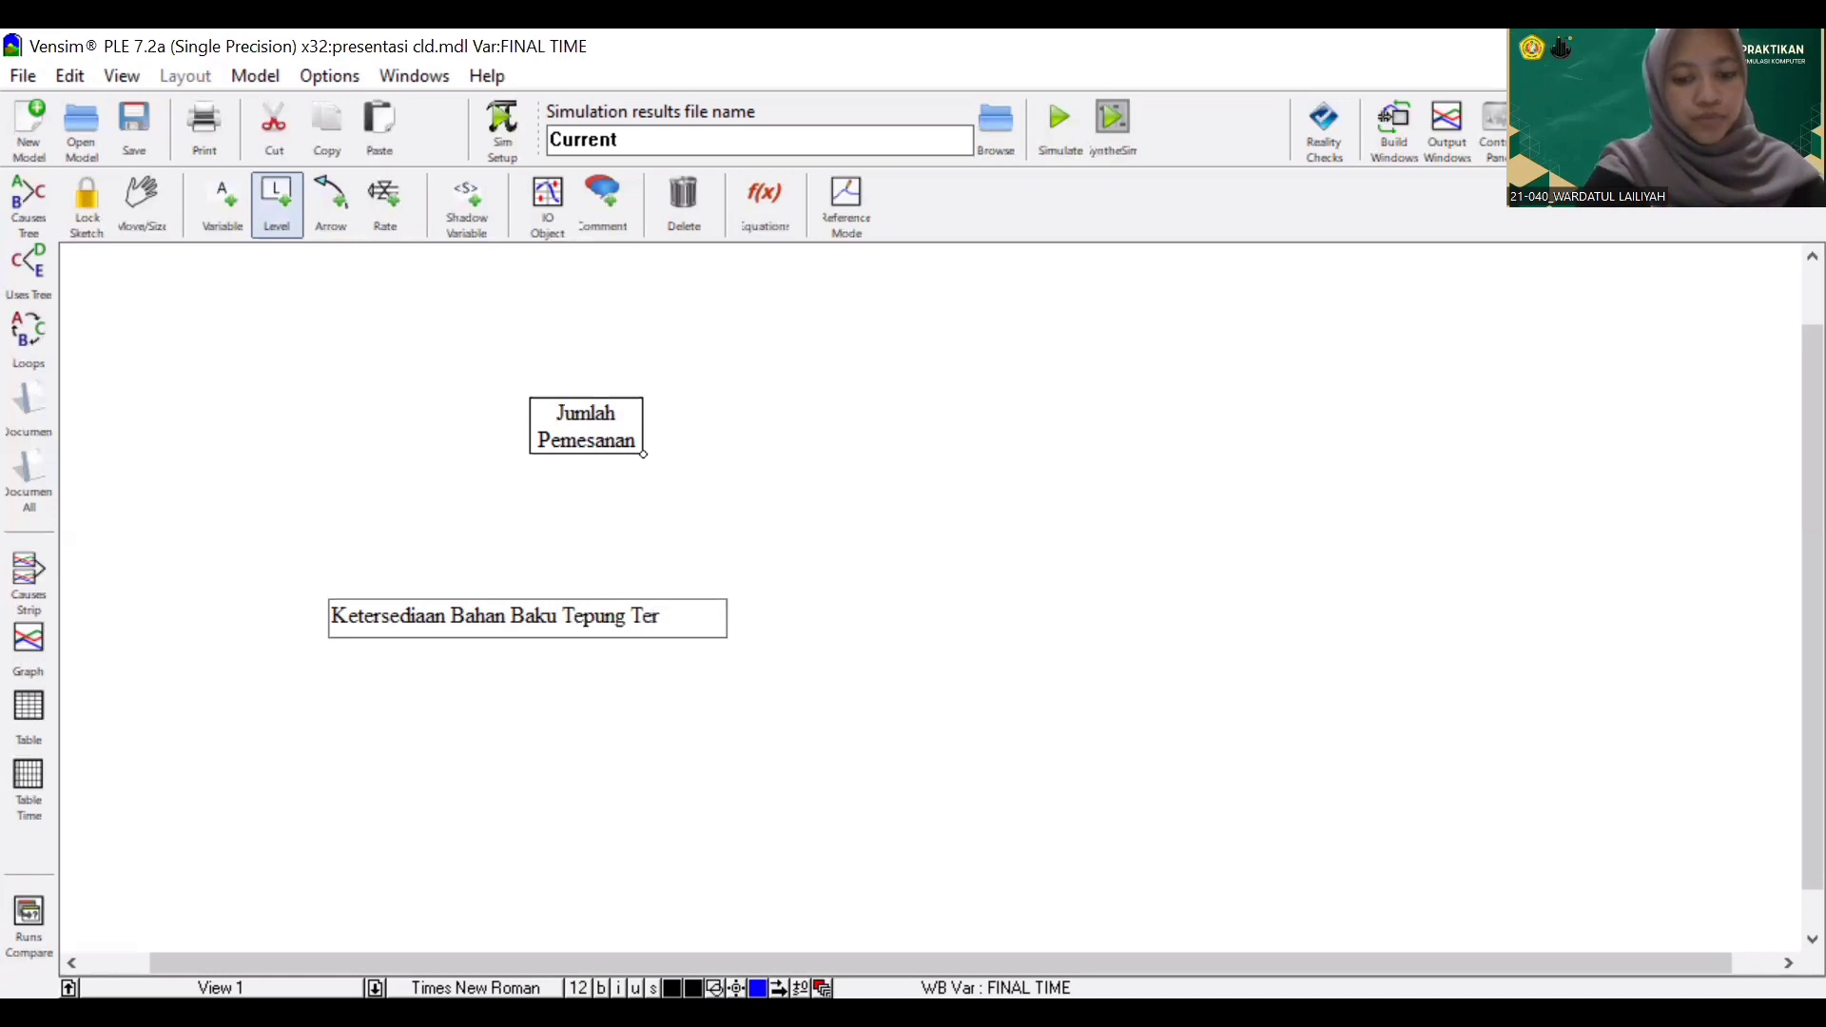
text(igu)
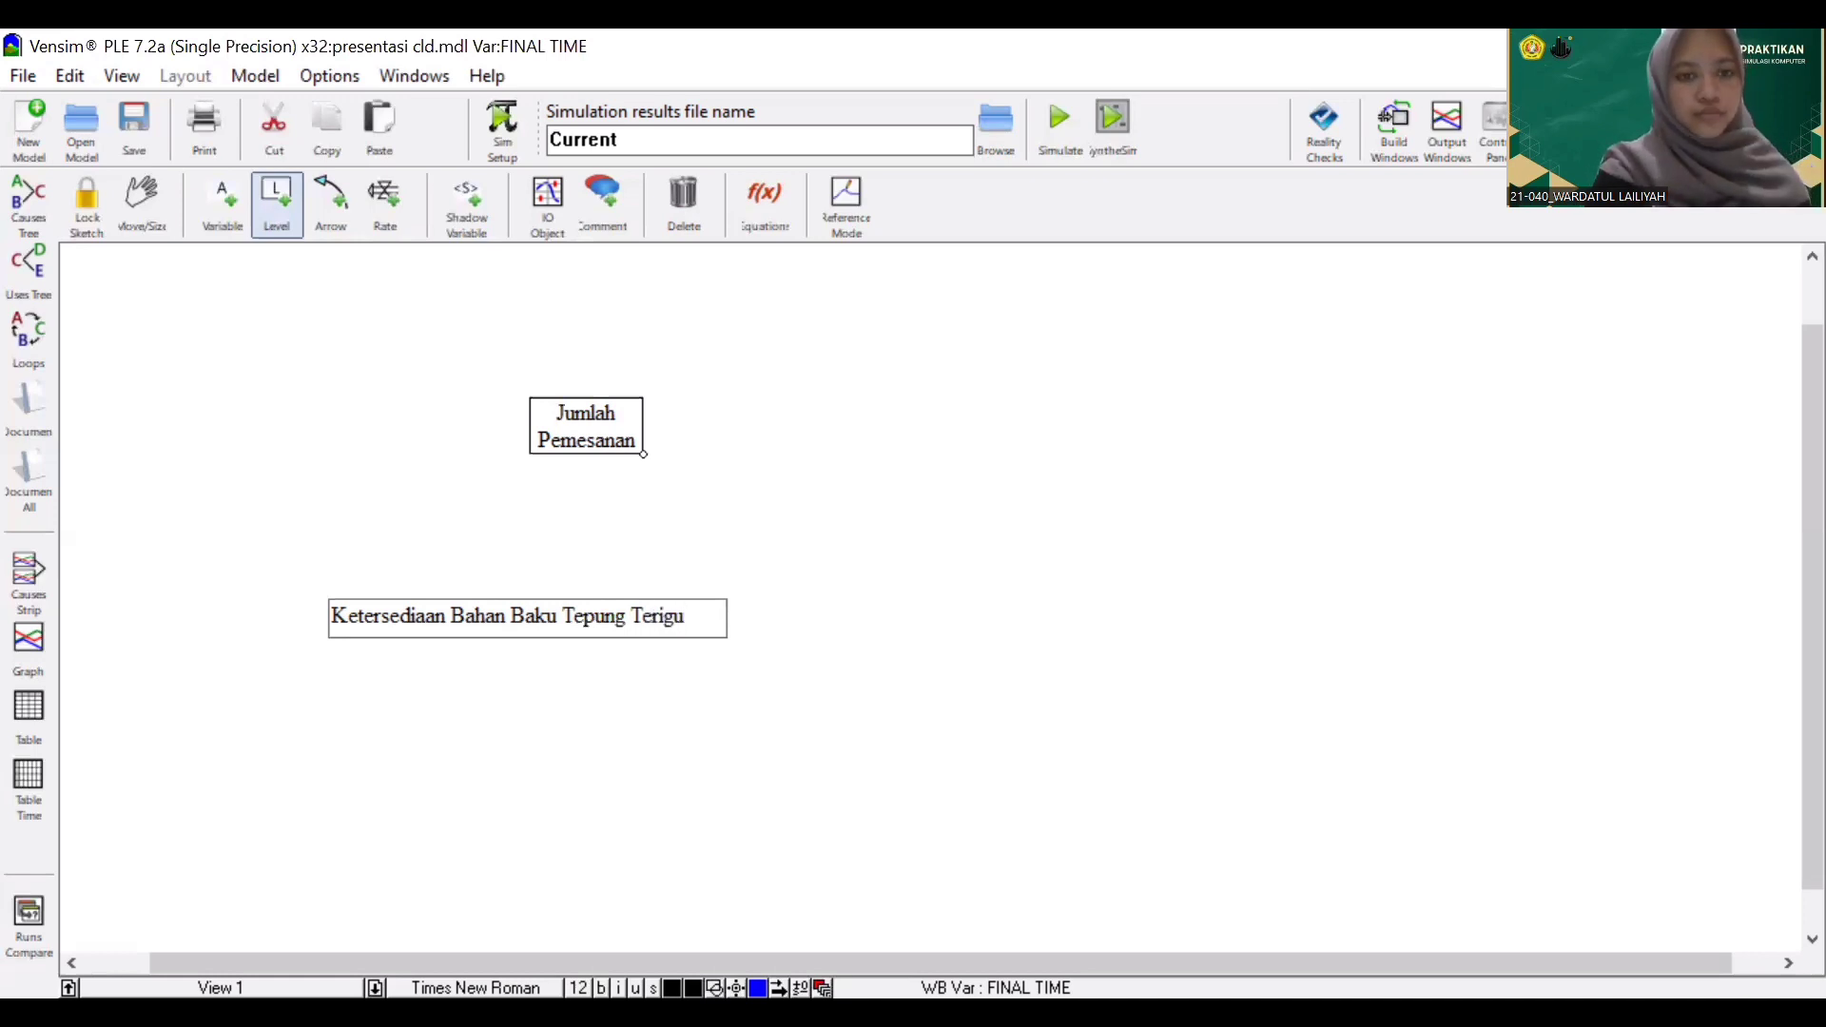
key(Return)
Widen both level boxes until their names fit on one line, and centre Ketersediaan Bahan Baku Tepung Terigu under Jumlah Pemesanan
click(126, 191)
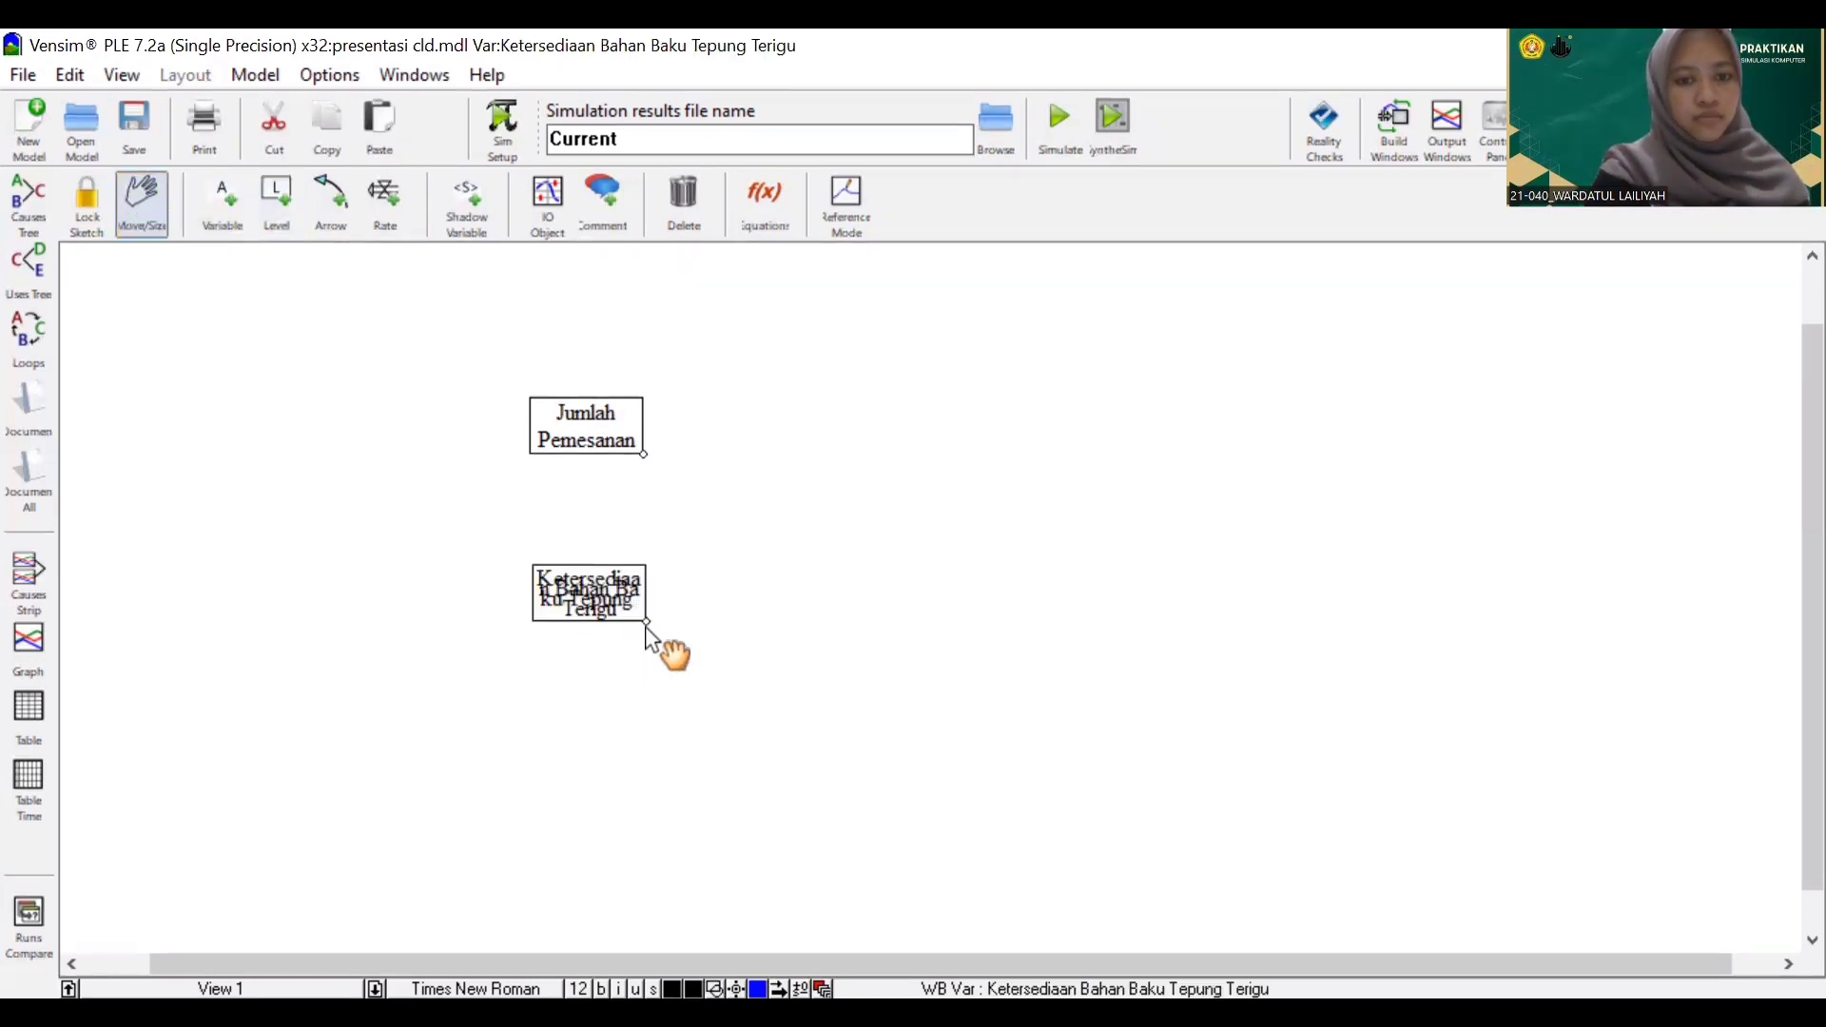
drag(644, 619, 911, 618)
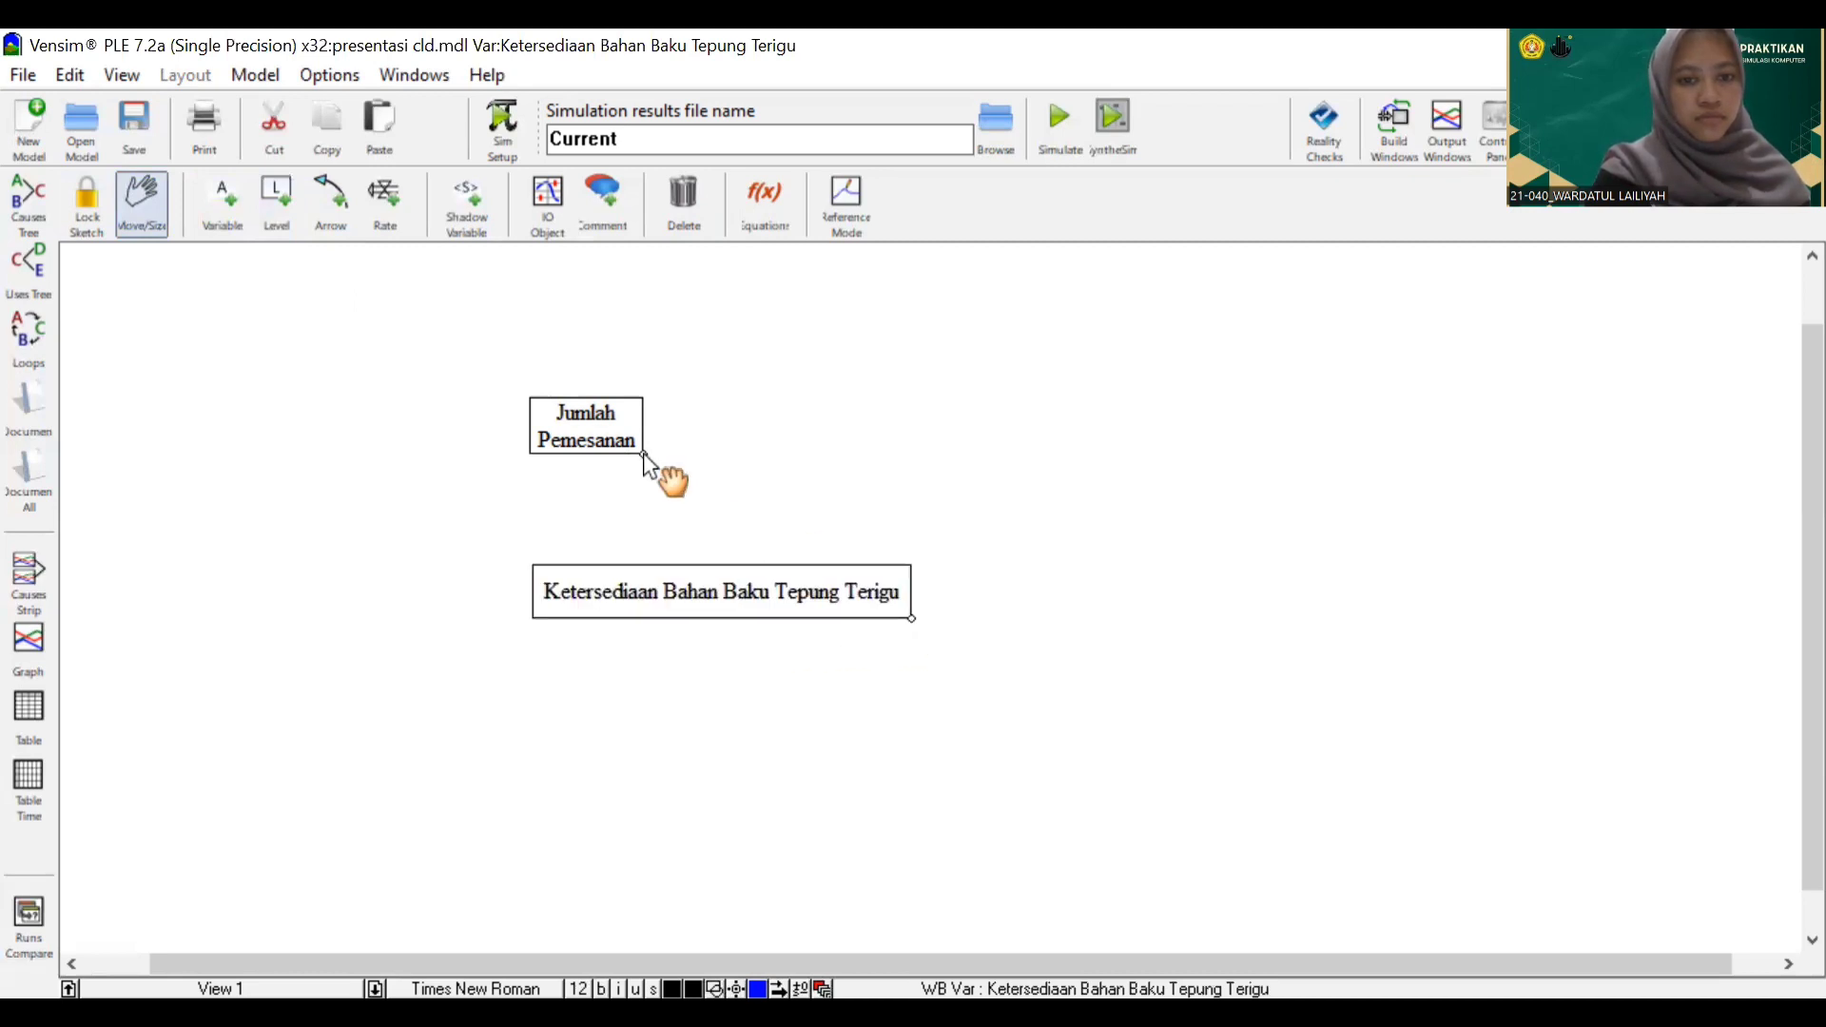
drag(643, 453, 775, 459)
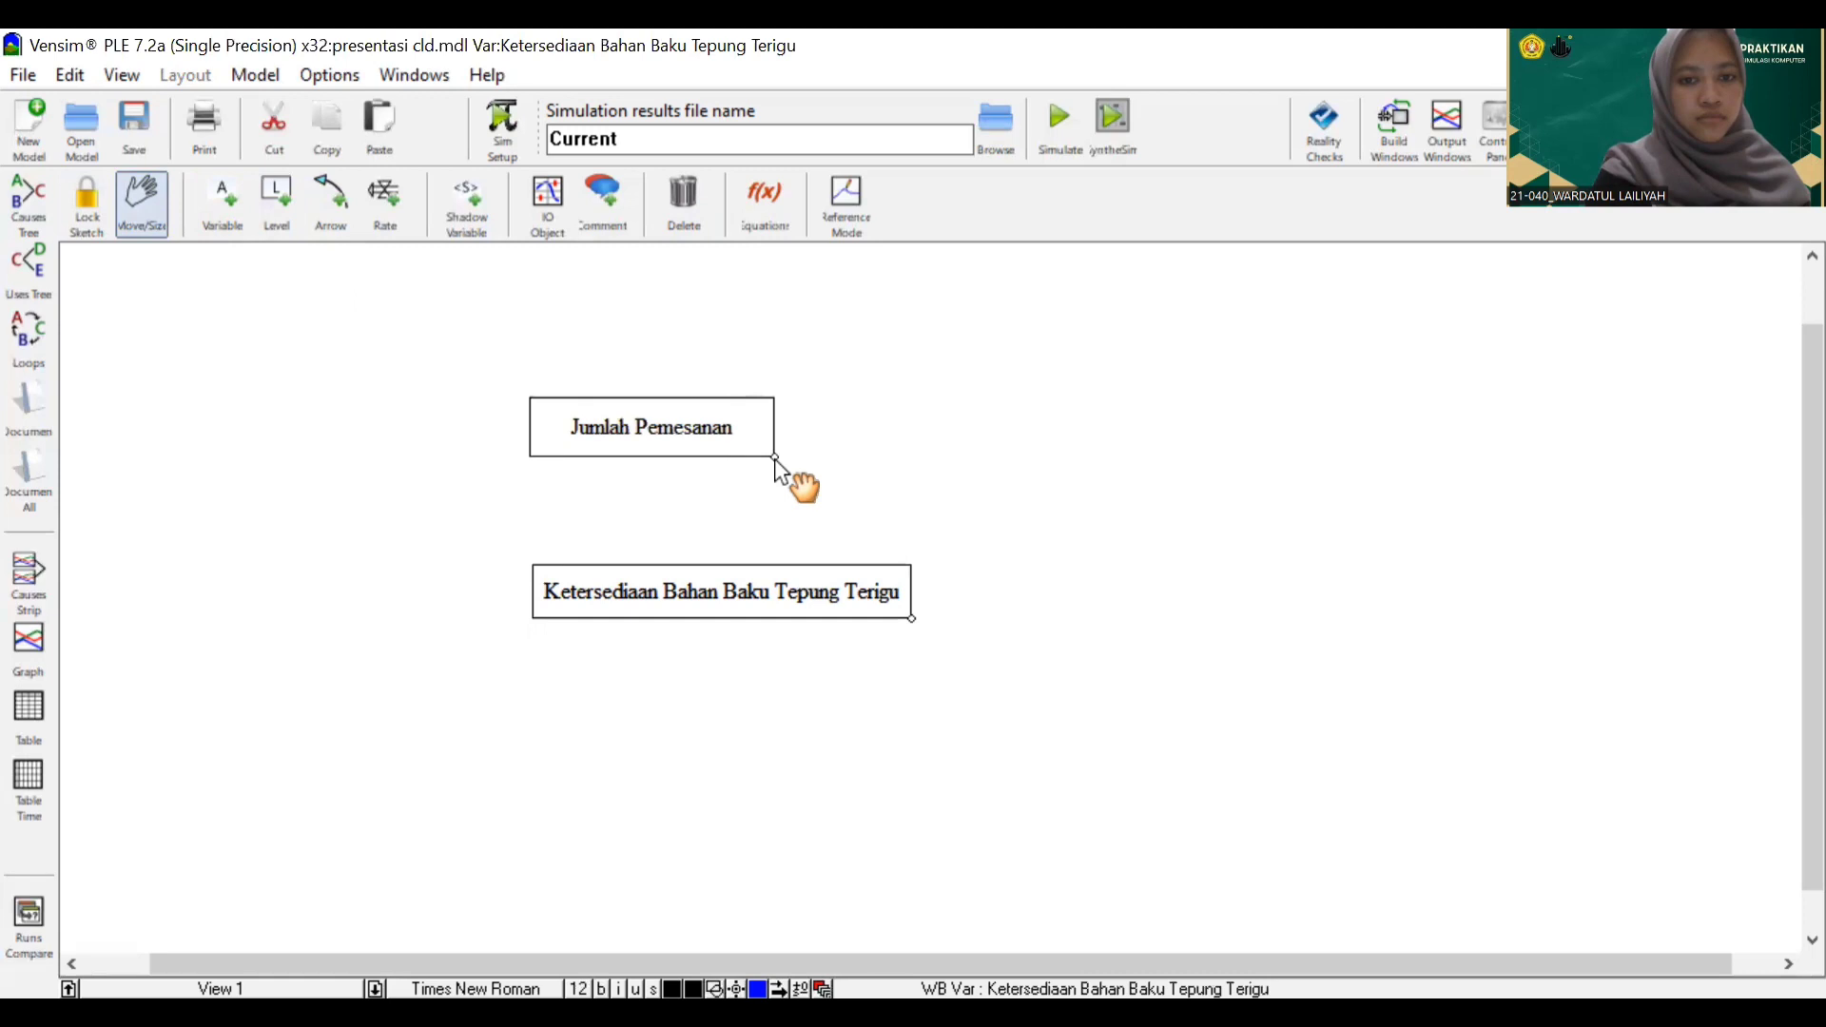
drag(776, 591, 715, 614)
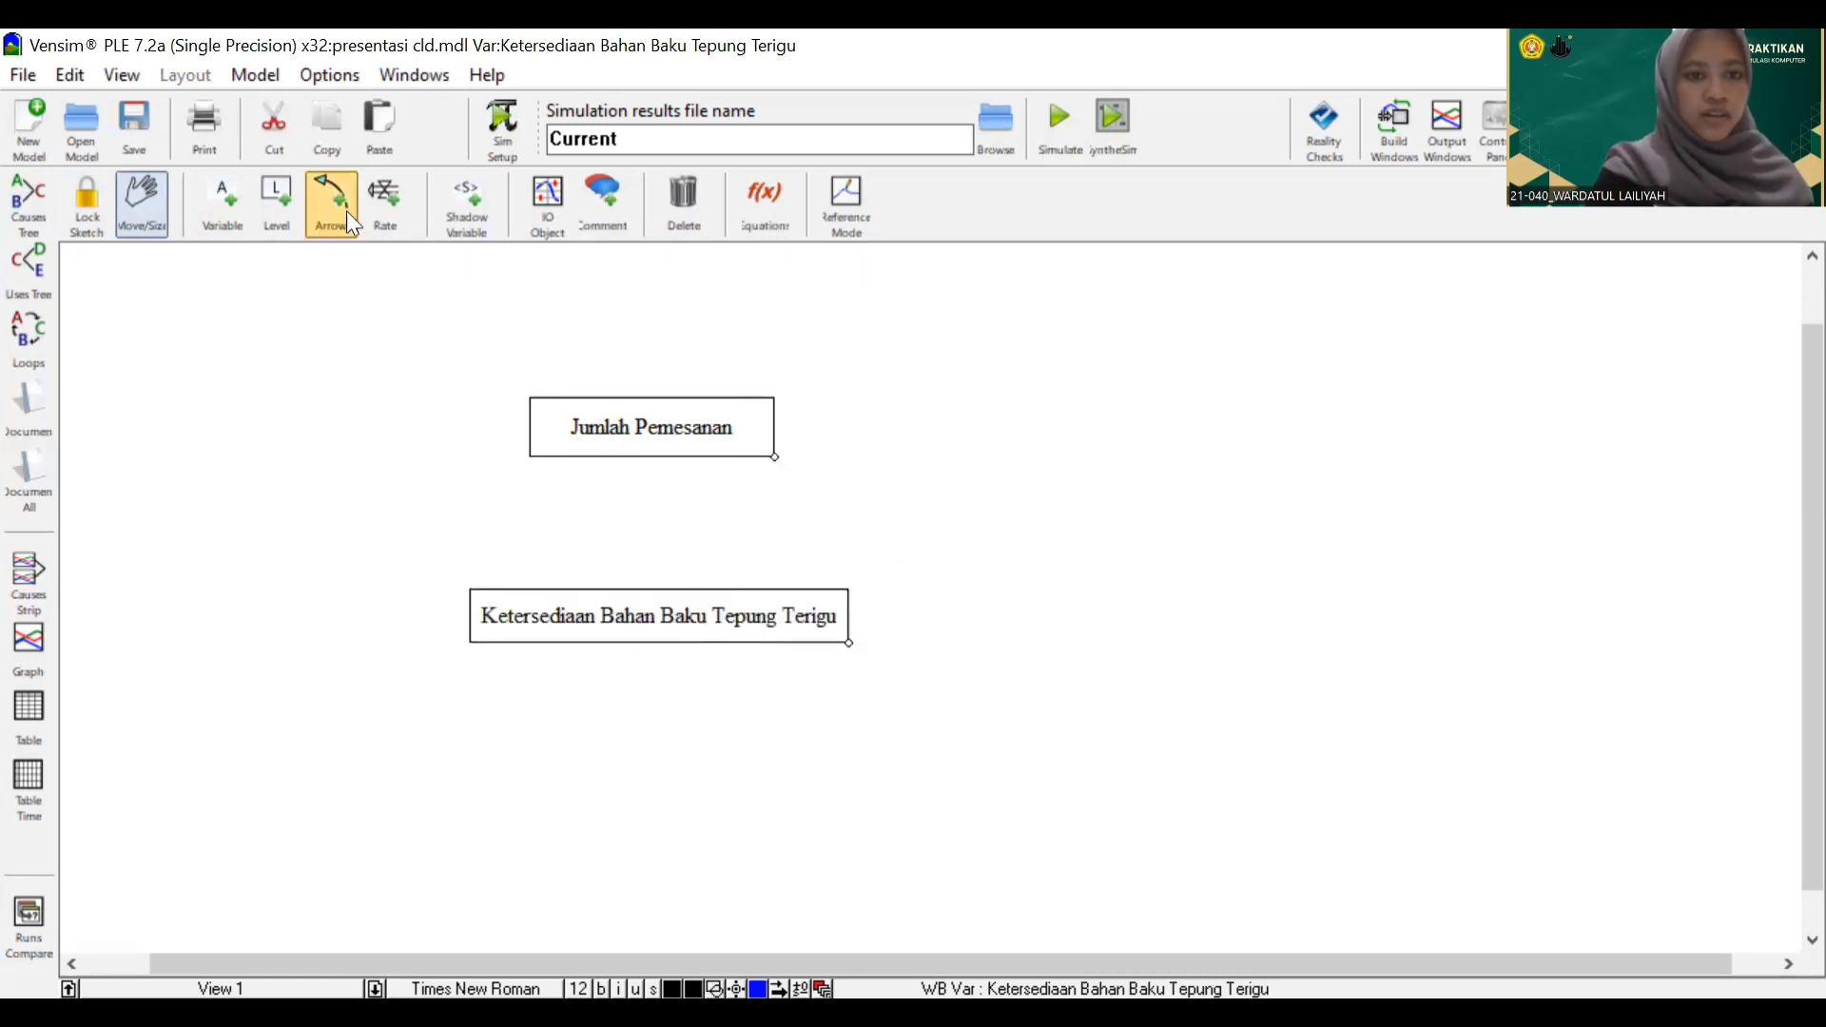
Add an inflow rate named Peningkatan Pemesanan from a cloud into the Jumlah Pemesanan level
click(382, 219)
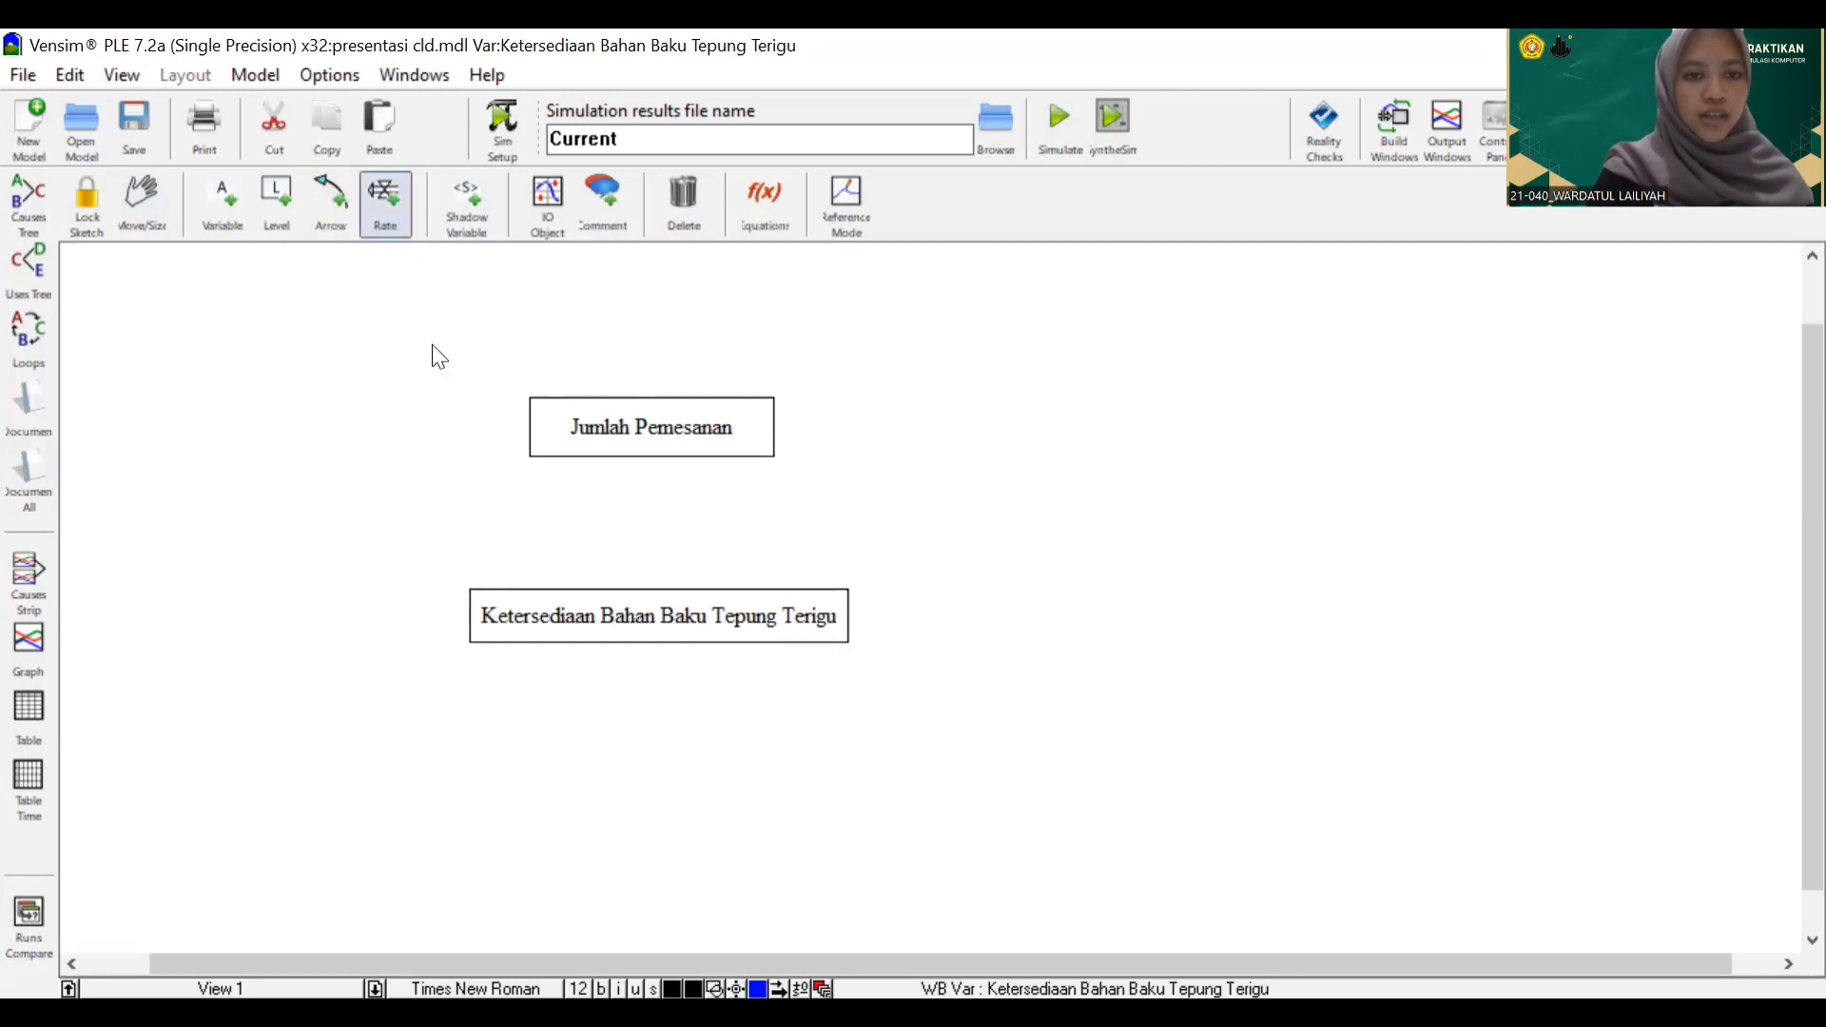
click(285, 418)
click(648, 437)
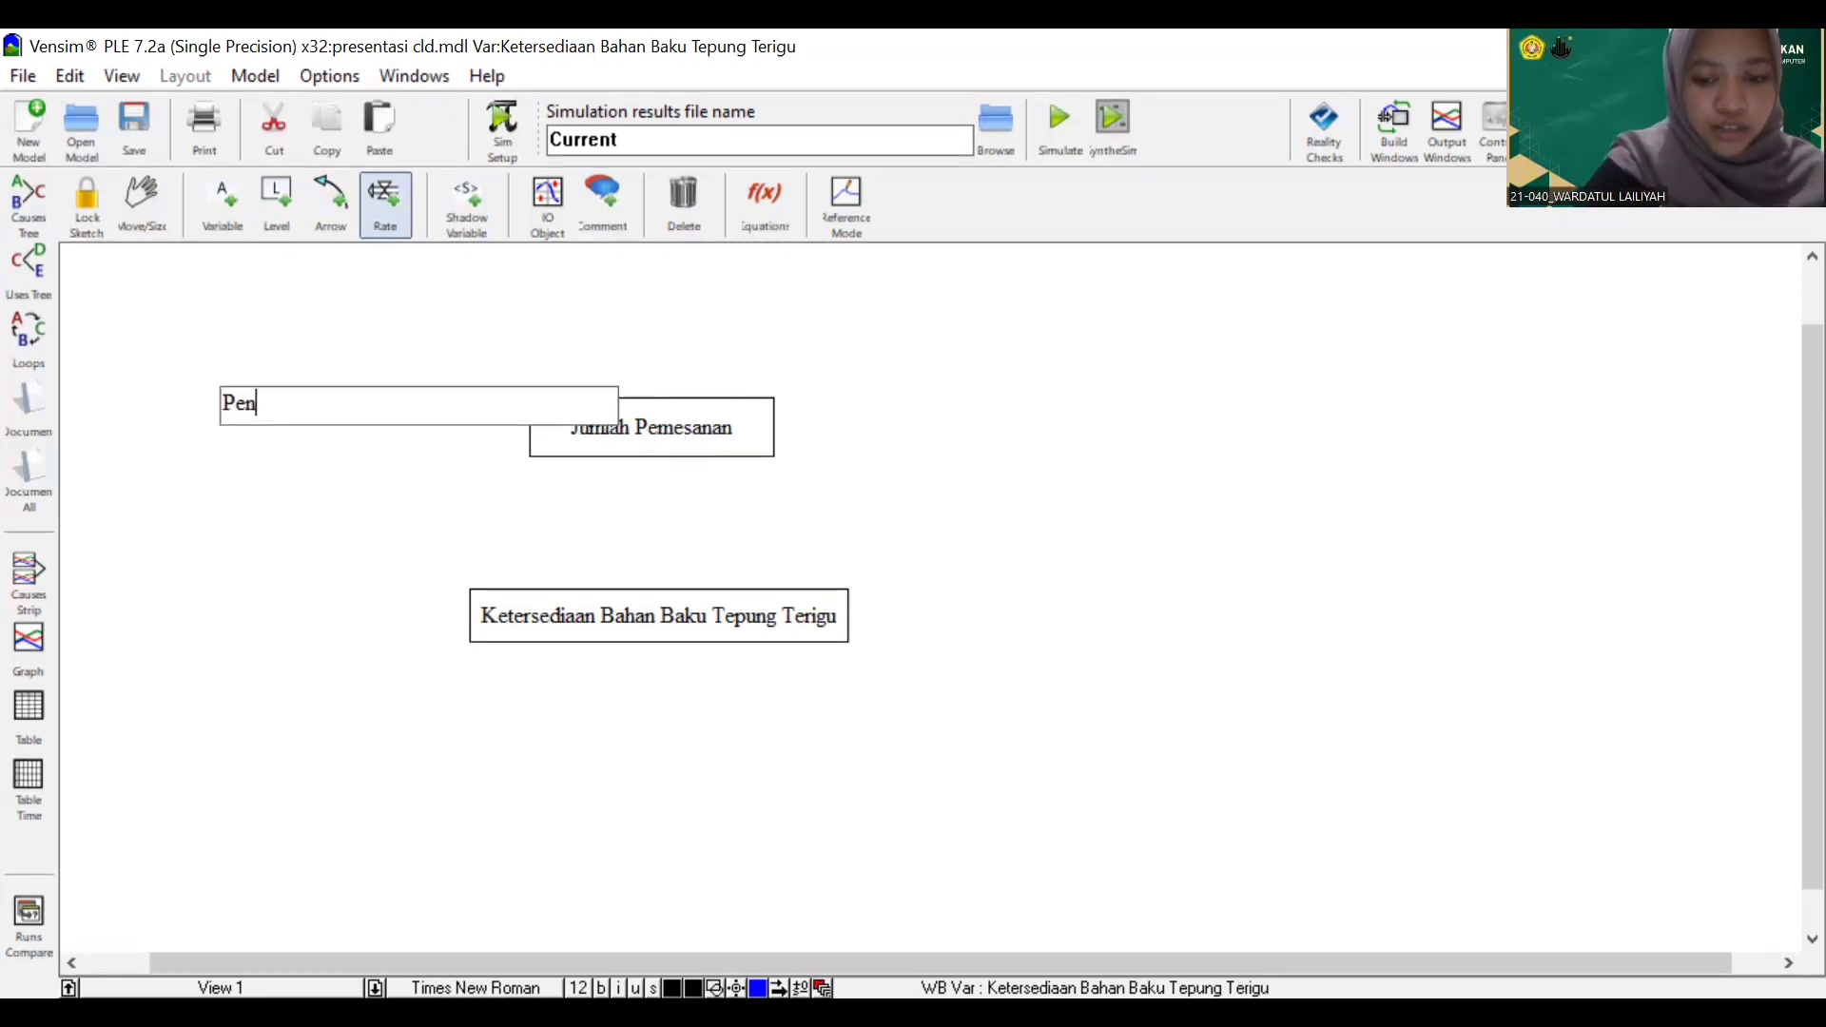
text(Peningkatan)
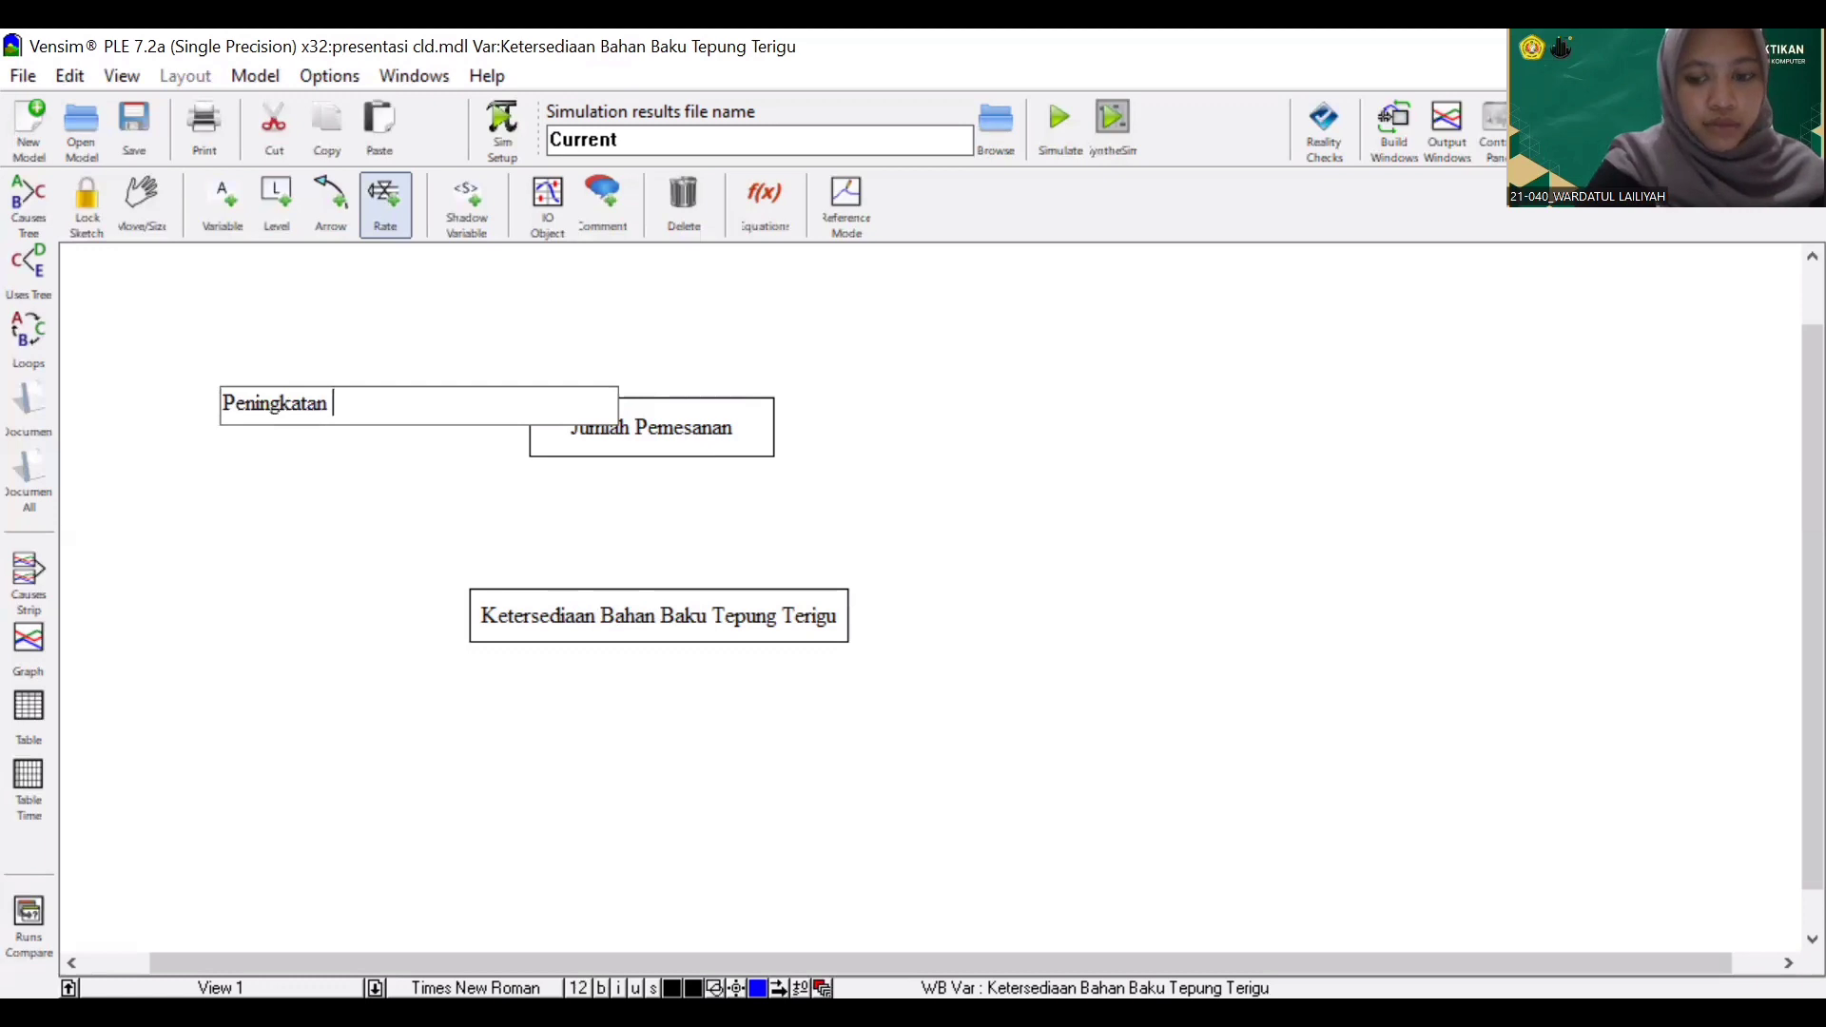
text( Pem)
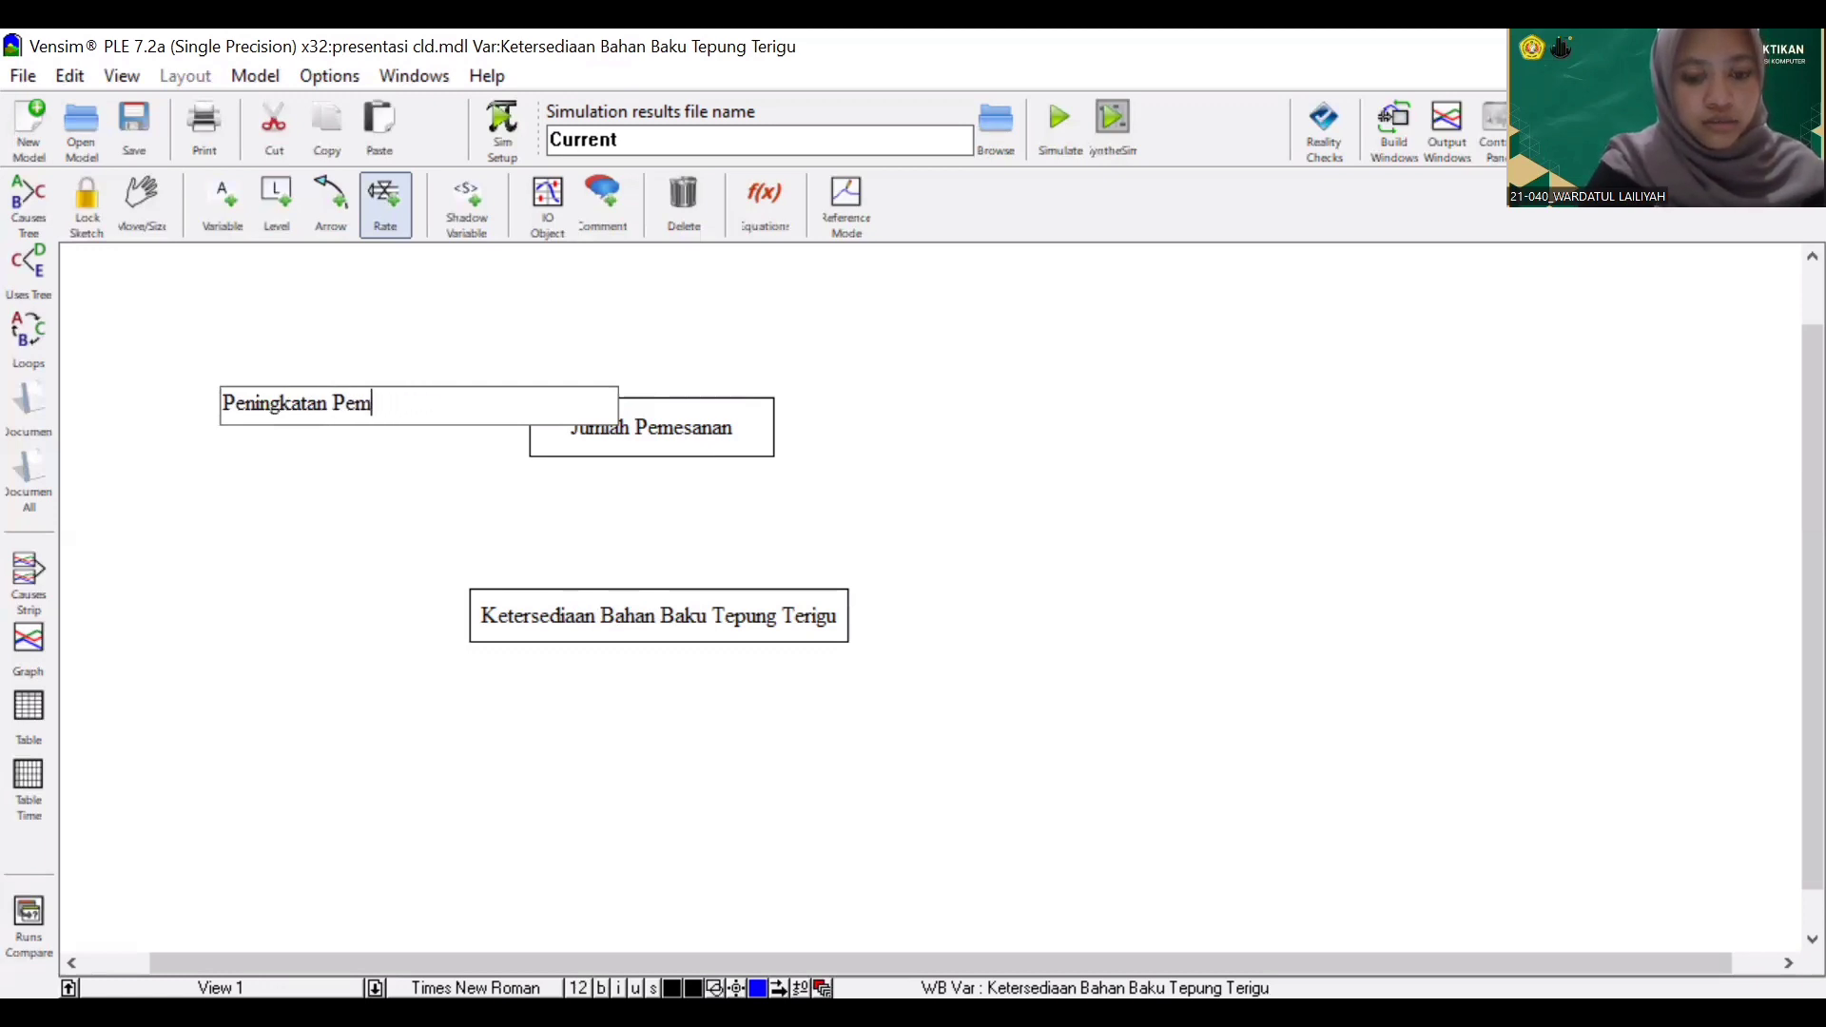
text(usanananan)
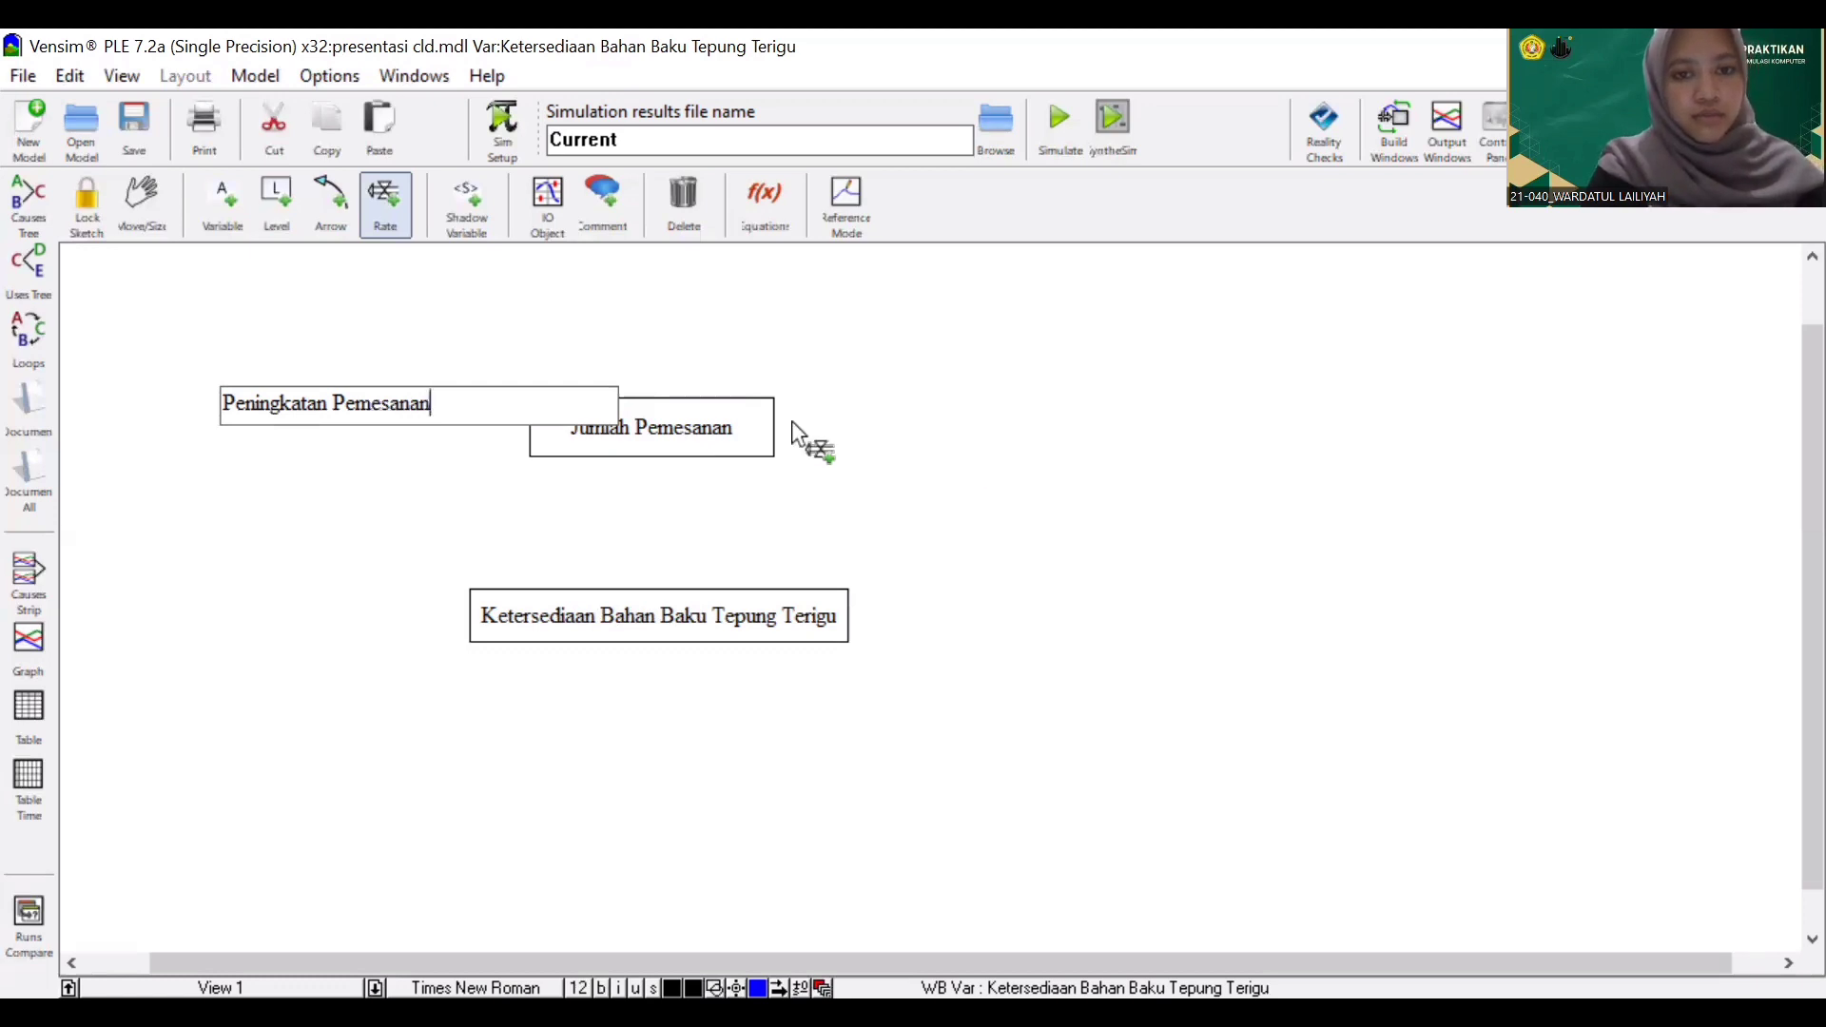
key(Return)
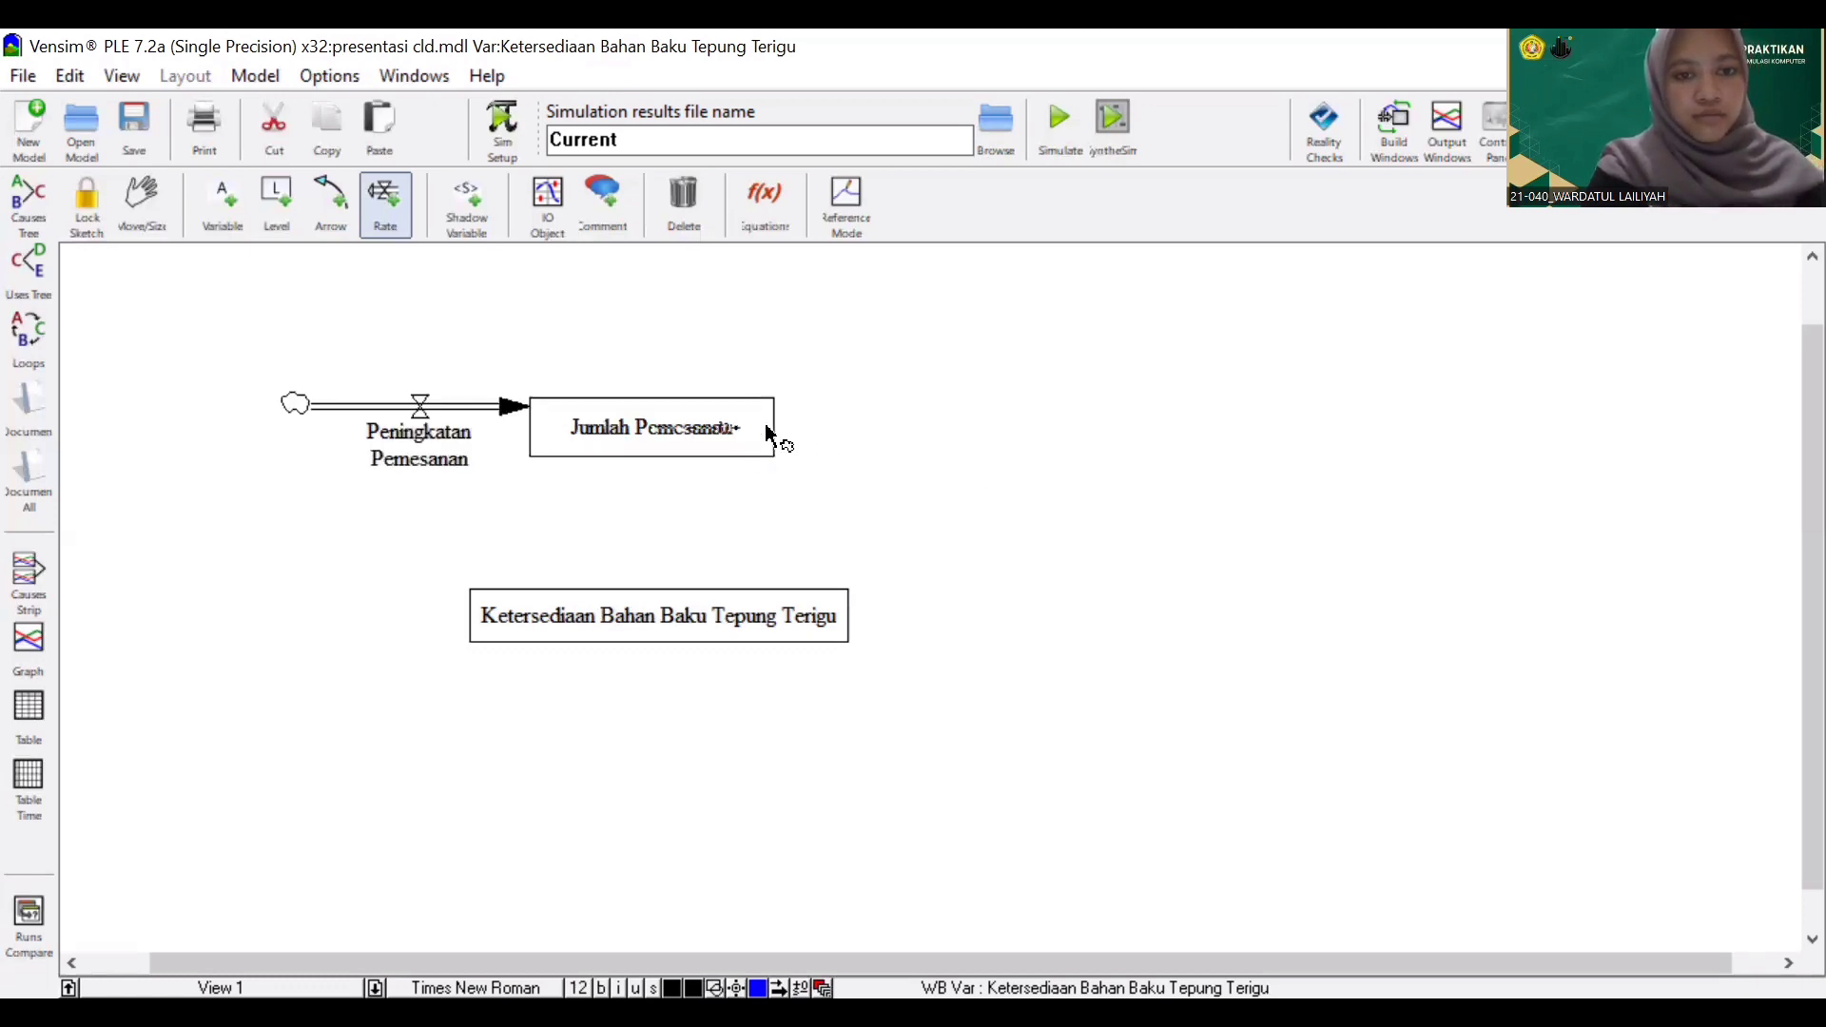
Add an outflow rate named Penurunan Pemusanan from the Jumlah Pemesanan level to a cloud
click(981, 420)
text(P)
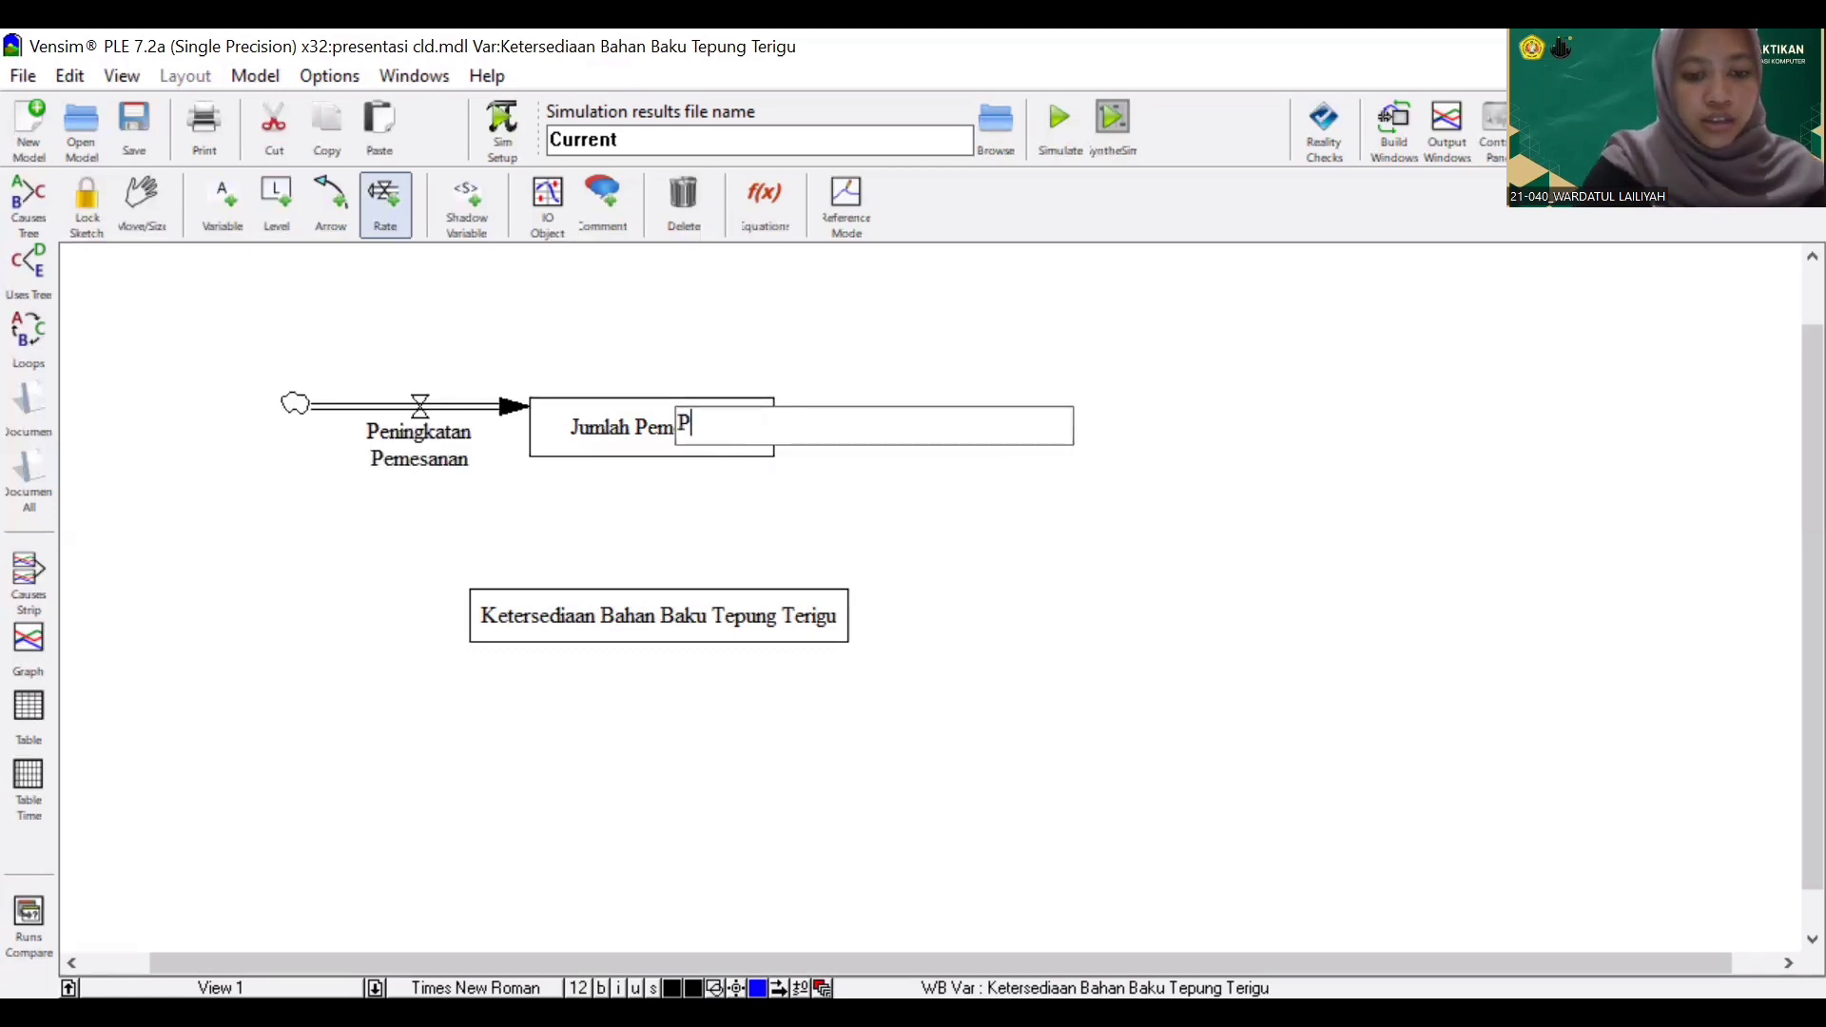
text(enurunan )
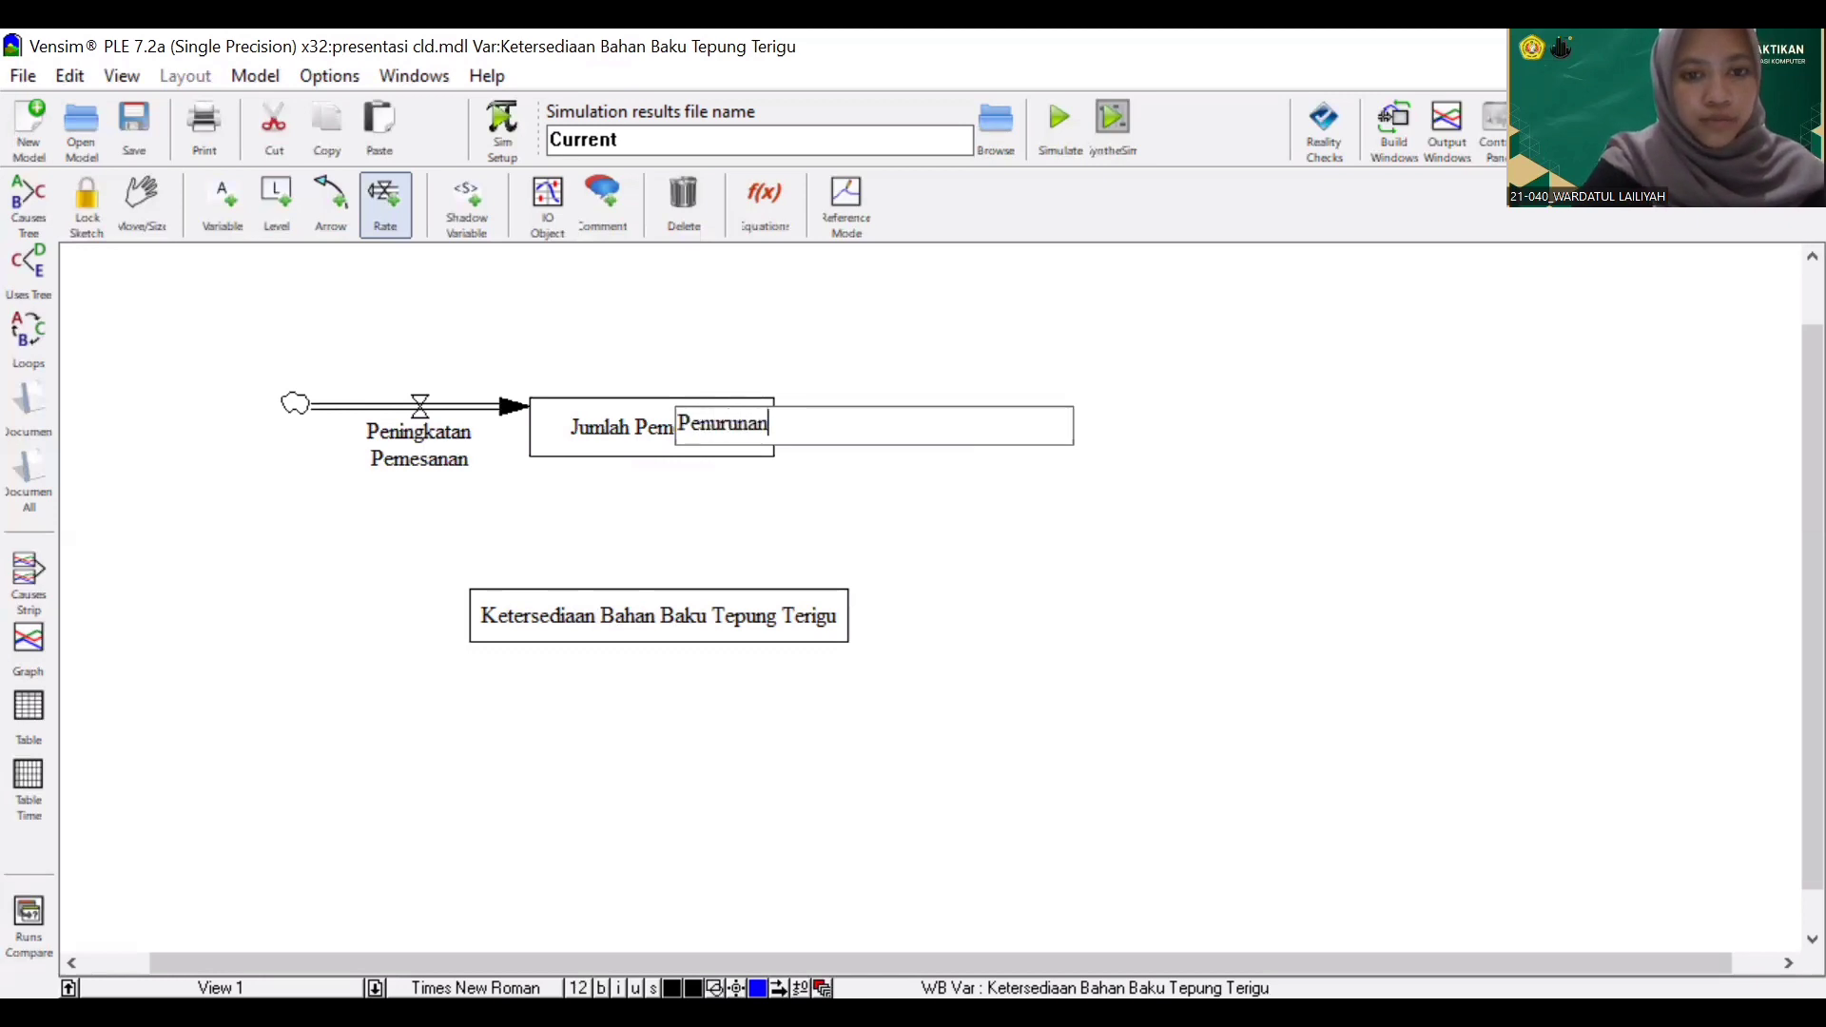
text(Pemusanan)
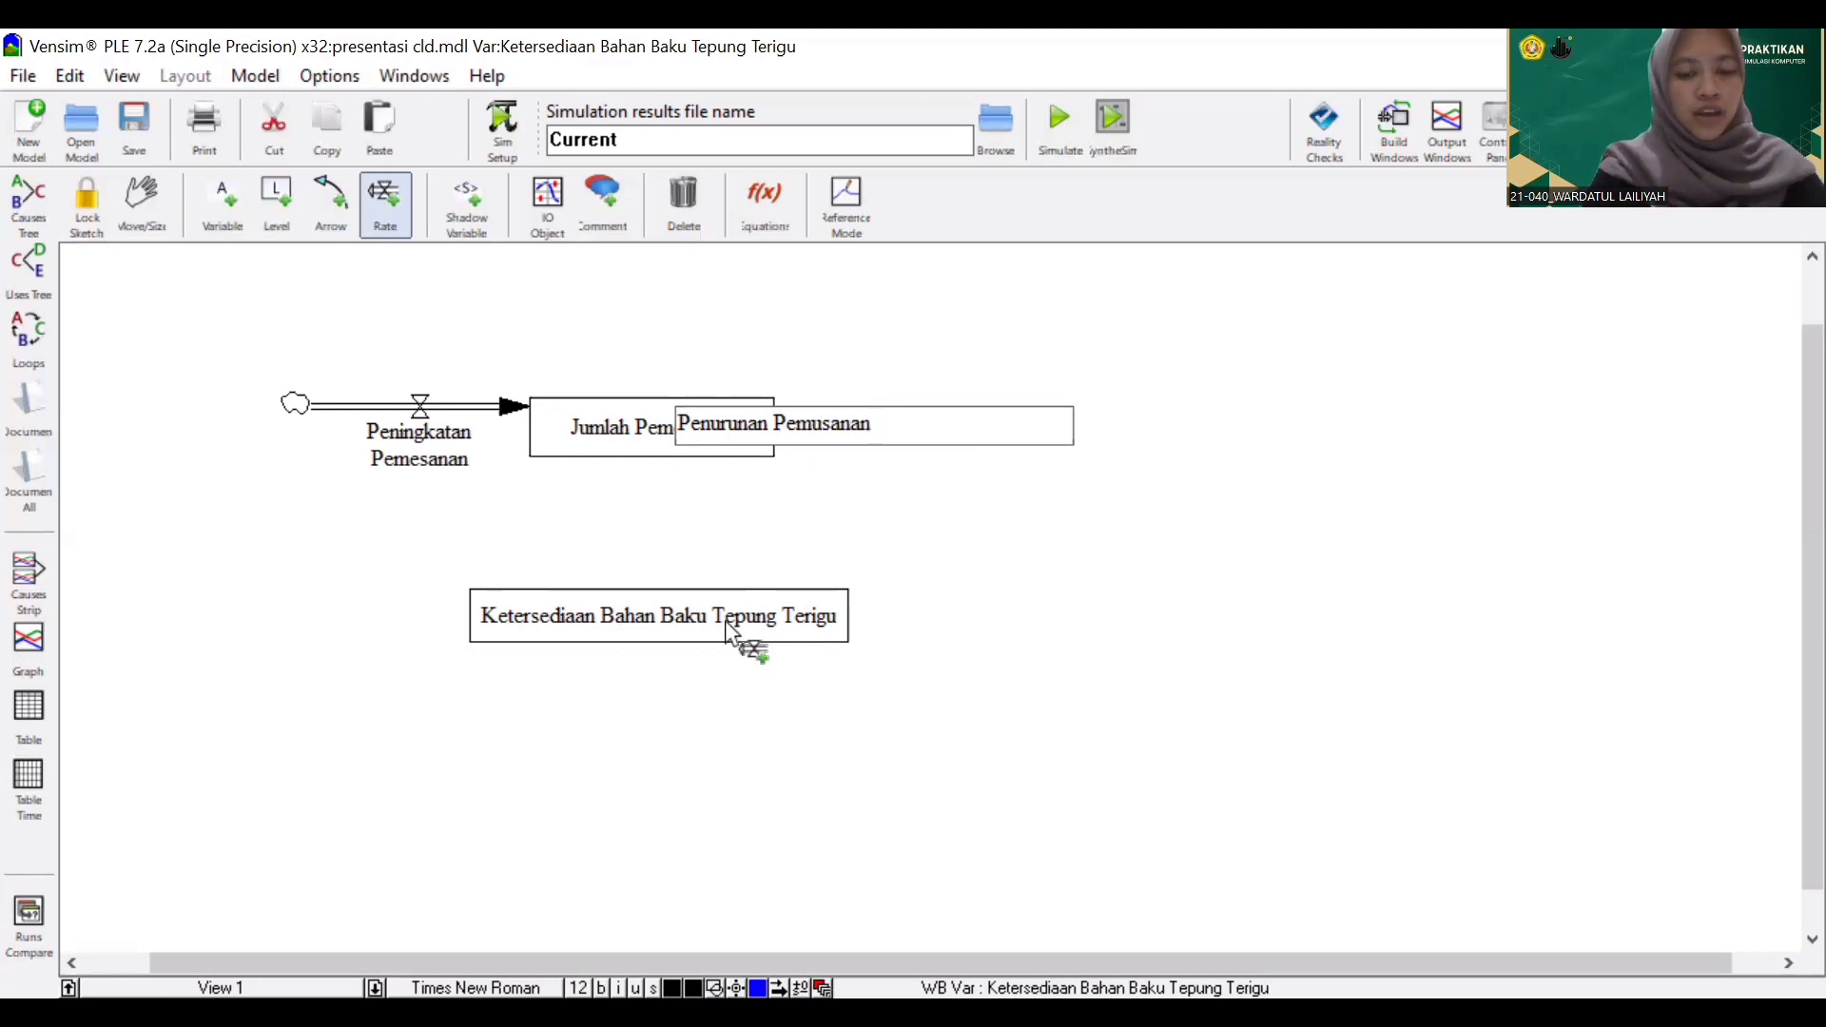
key(Return)
Add an inflow rate named Hasil Panen Gandum from a cloud into the Ketersediaan Bahan Baku Tepung Terigu level
click(239, 616)
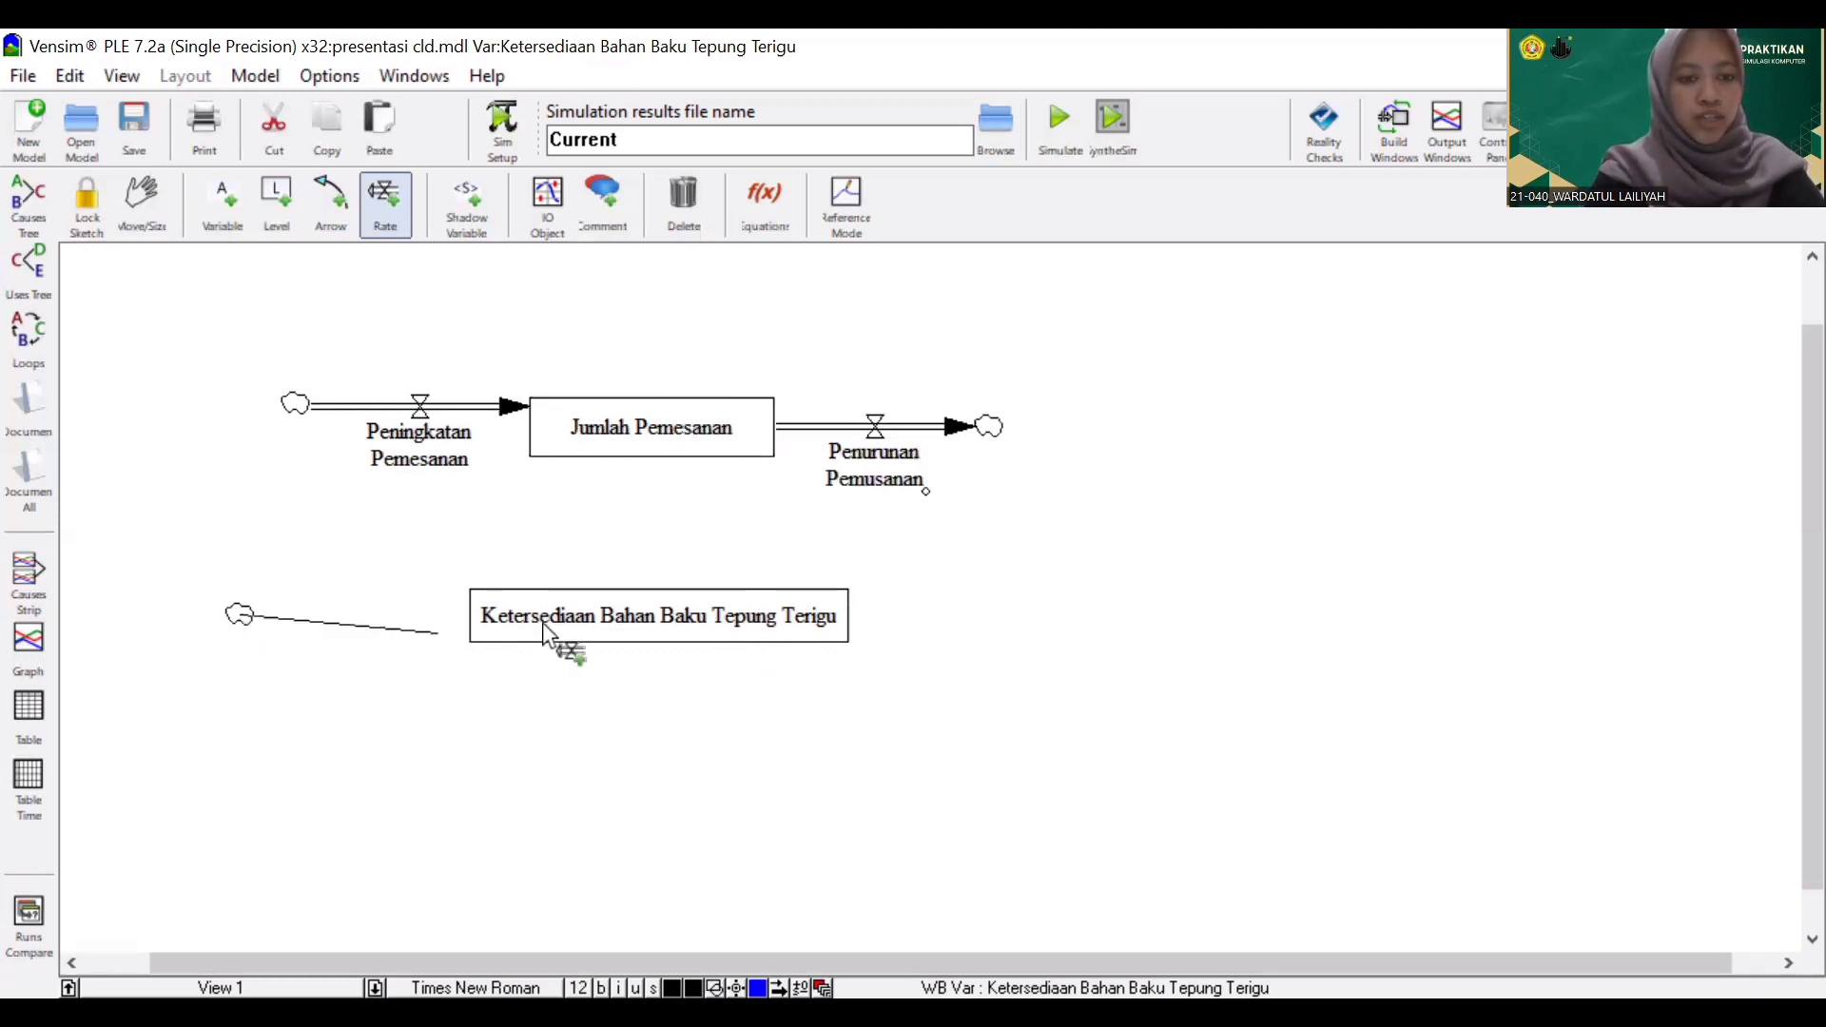
click(597, 620)
text(Ha)
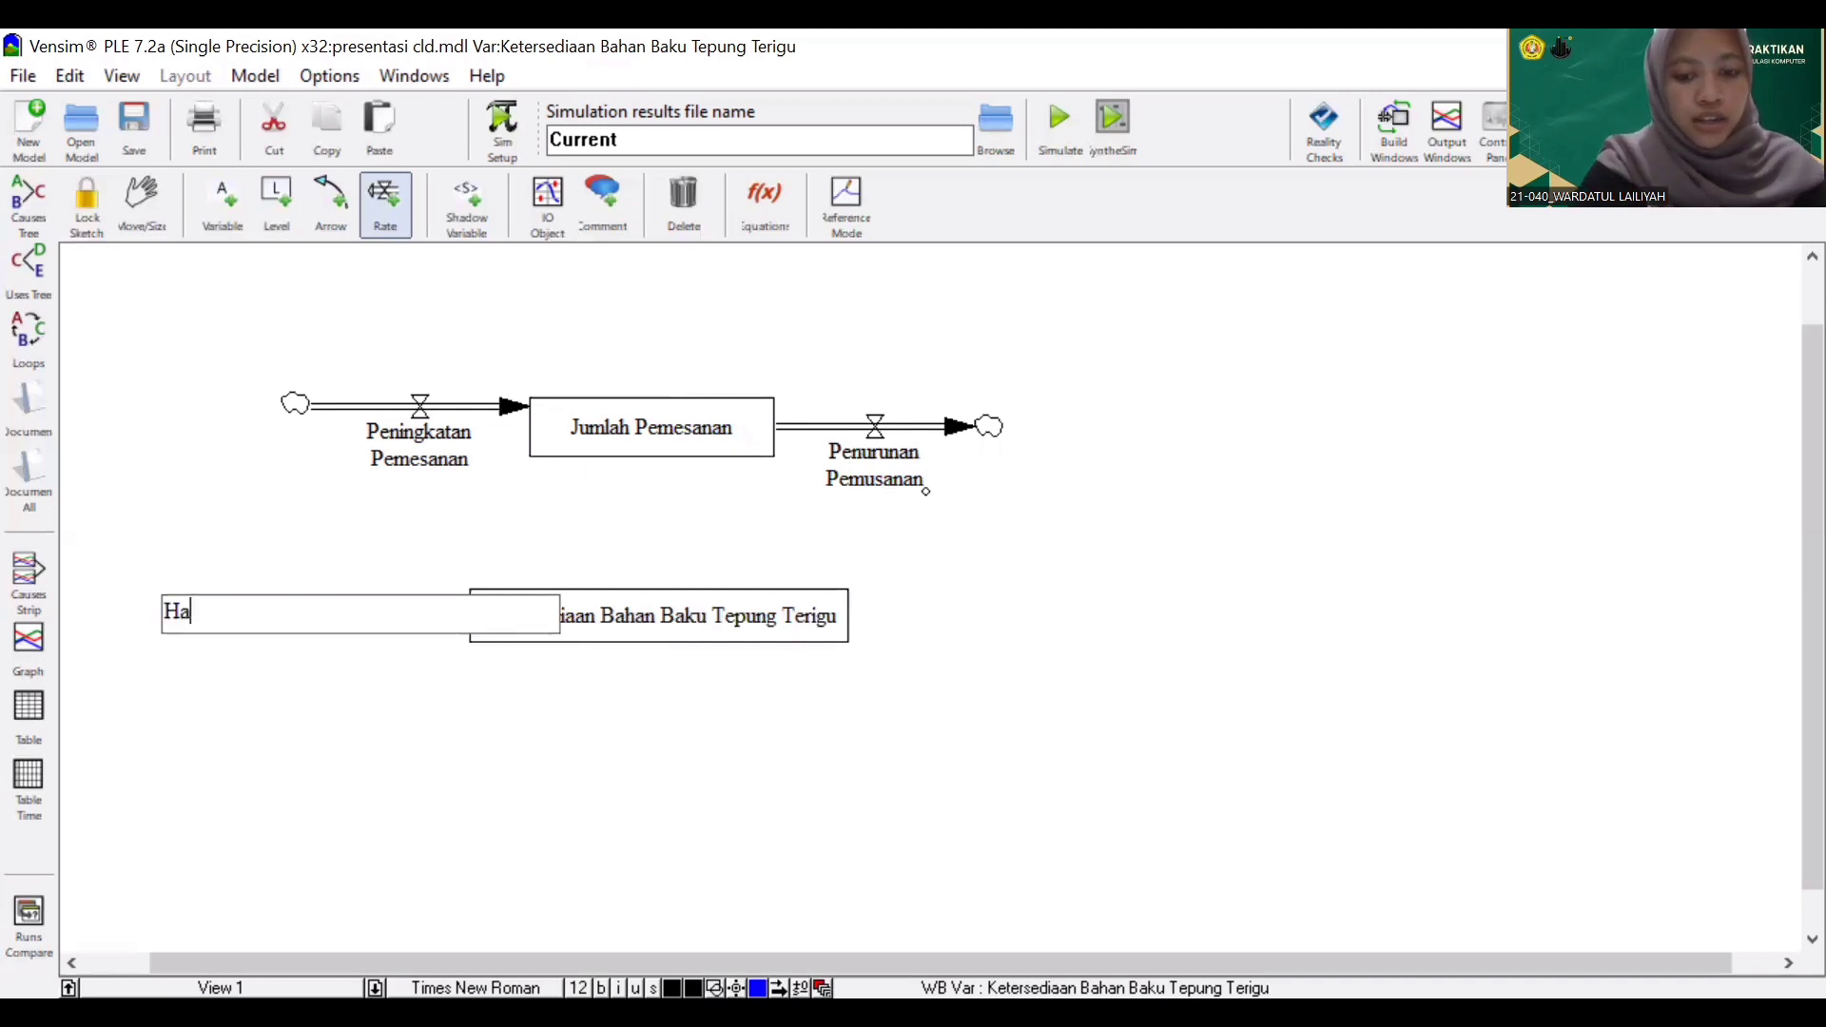
text(sil)
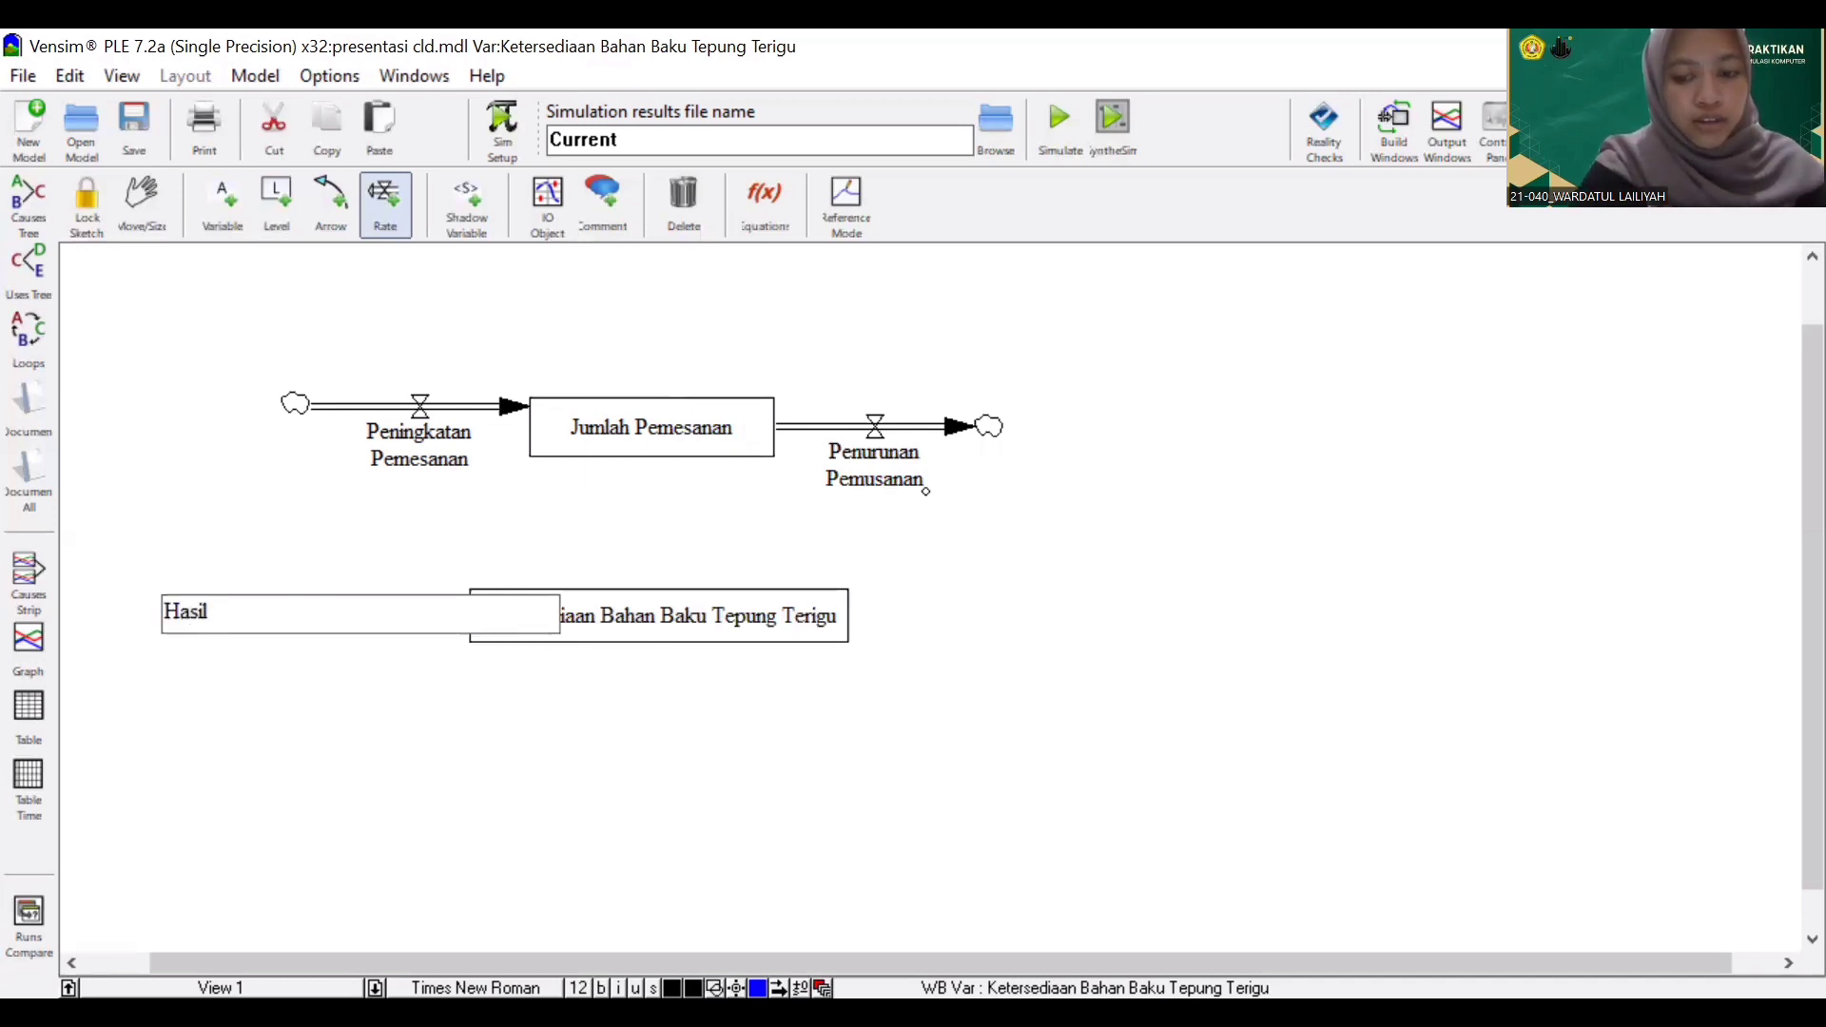
text( Panen )
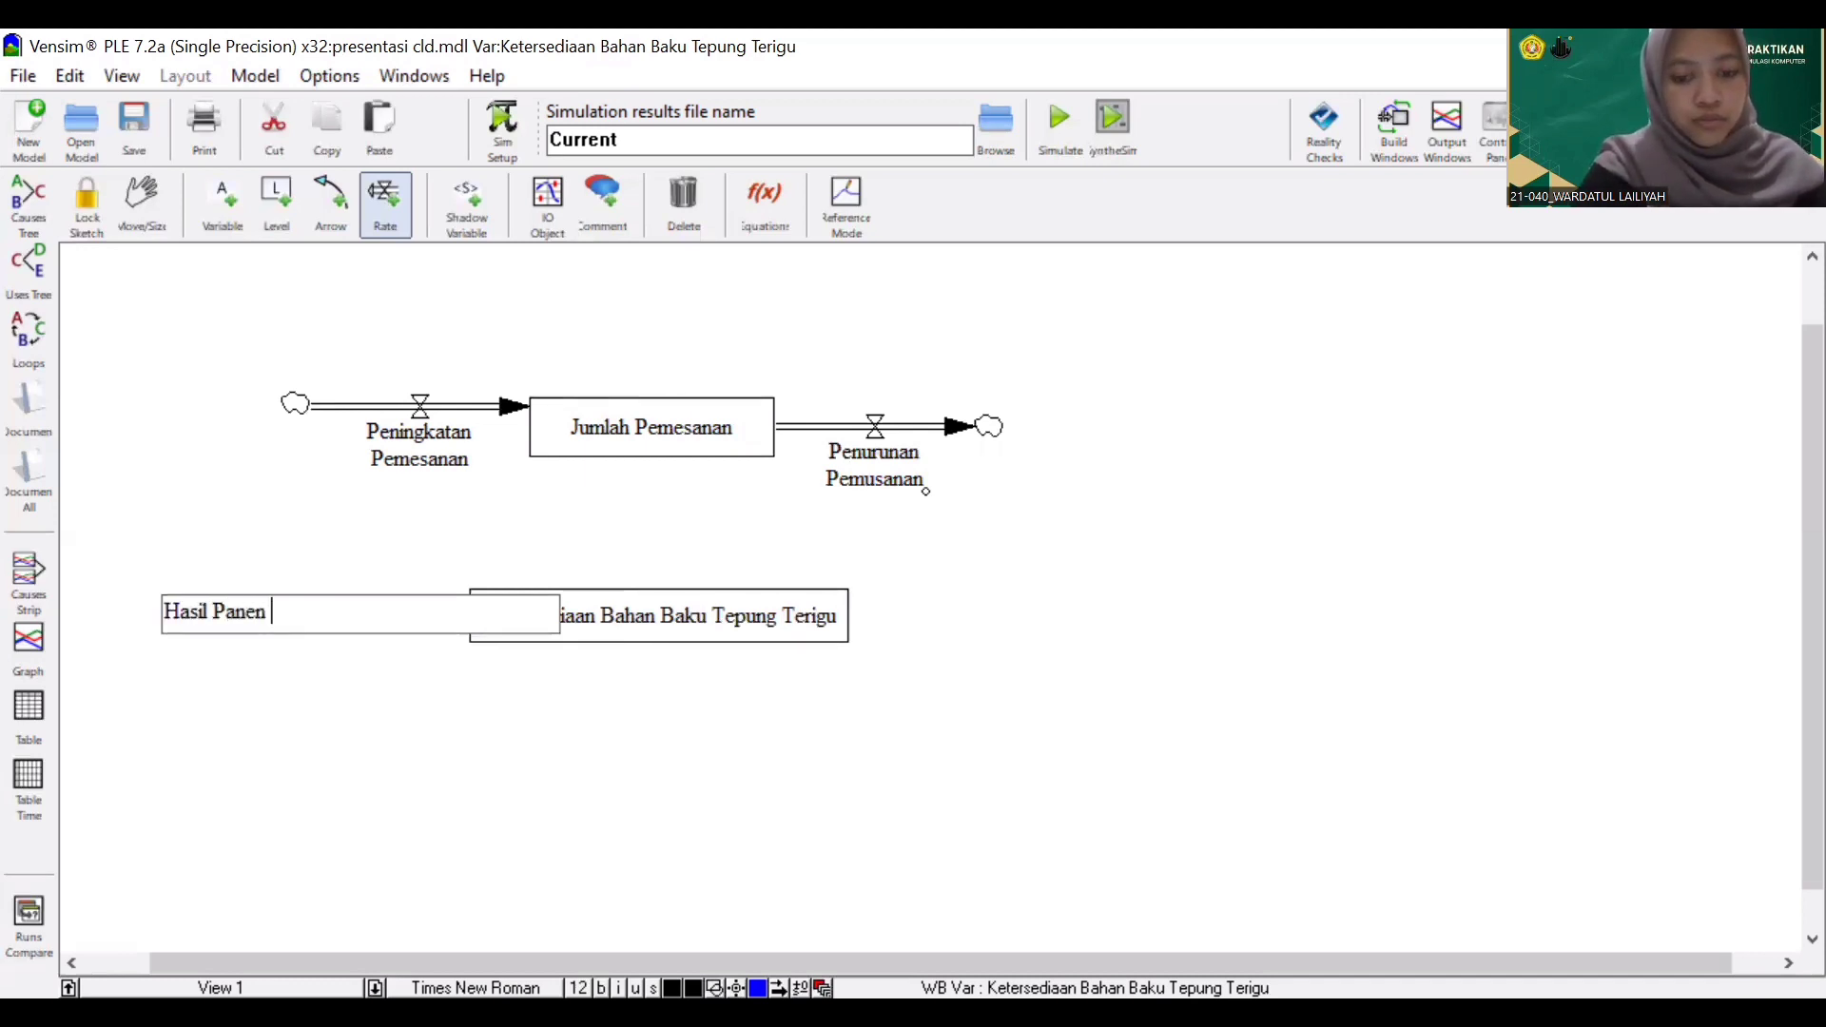
text(Gandum)
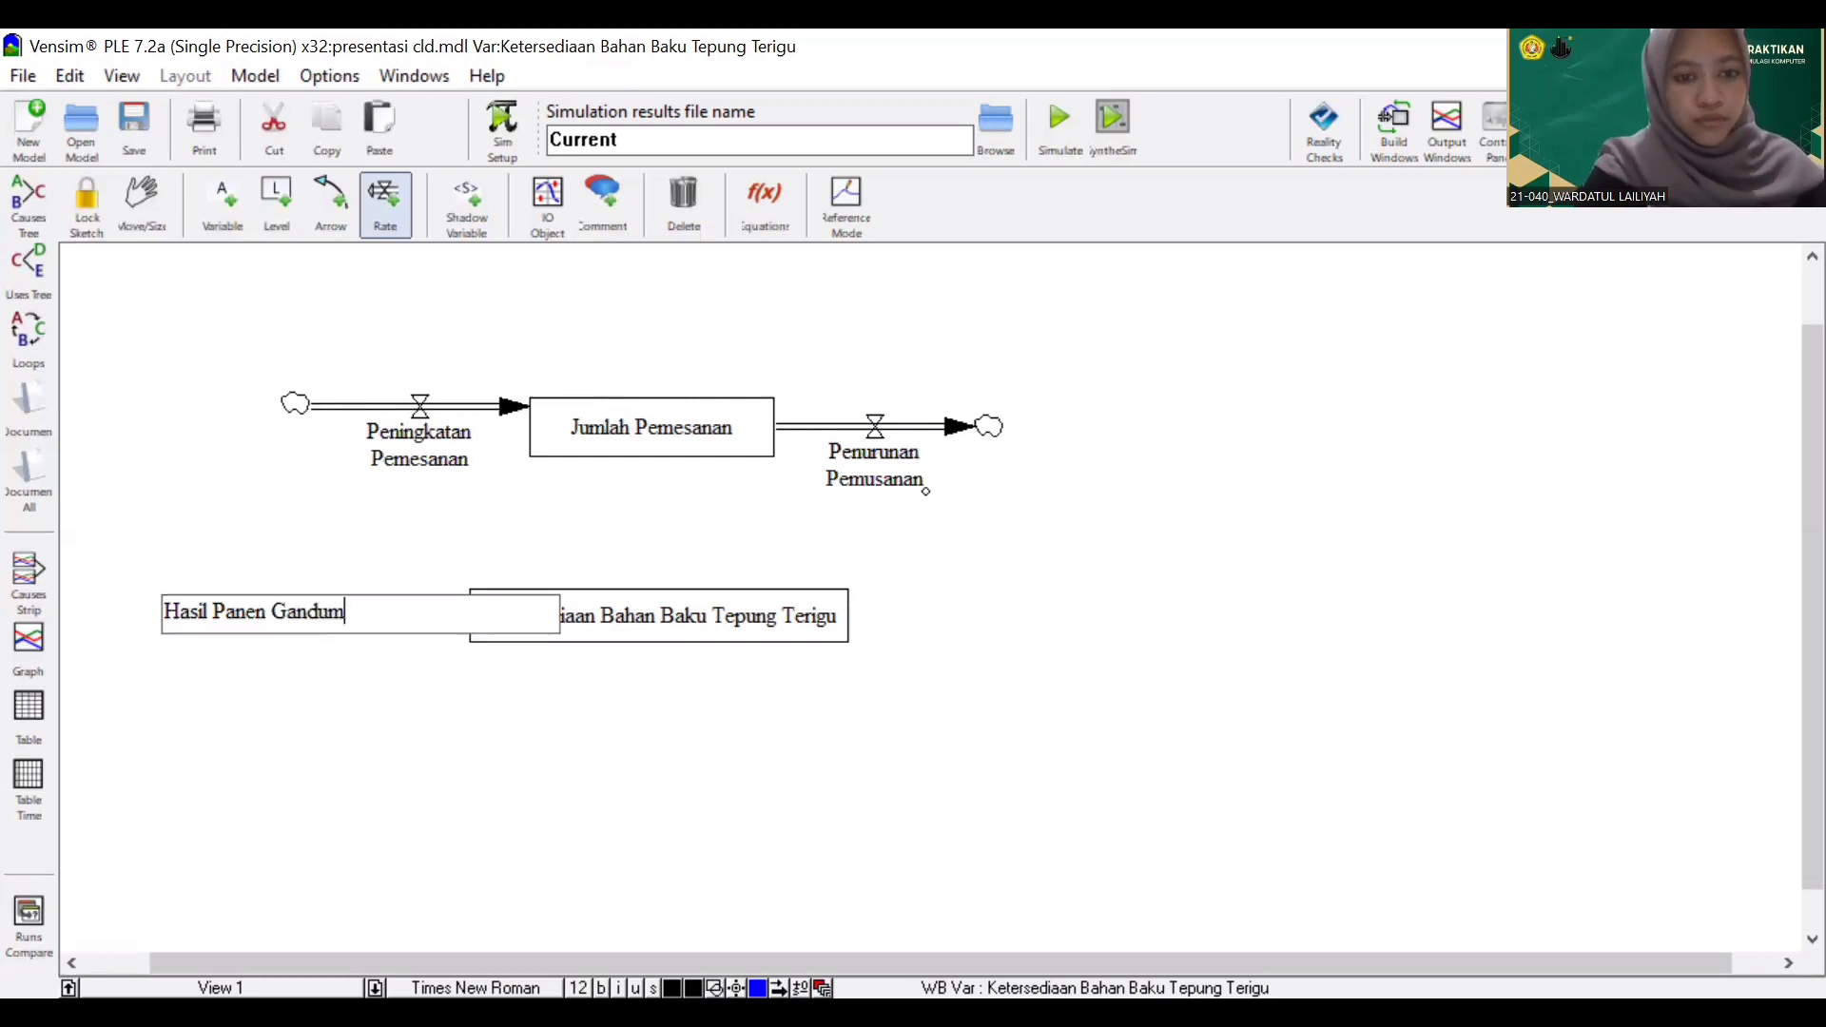
Add an outflow rate named Gagal Panen Gandum from the Ketersediaan Bahan Baku Tepung Terigu level to a cloud
click(818, 617)
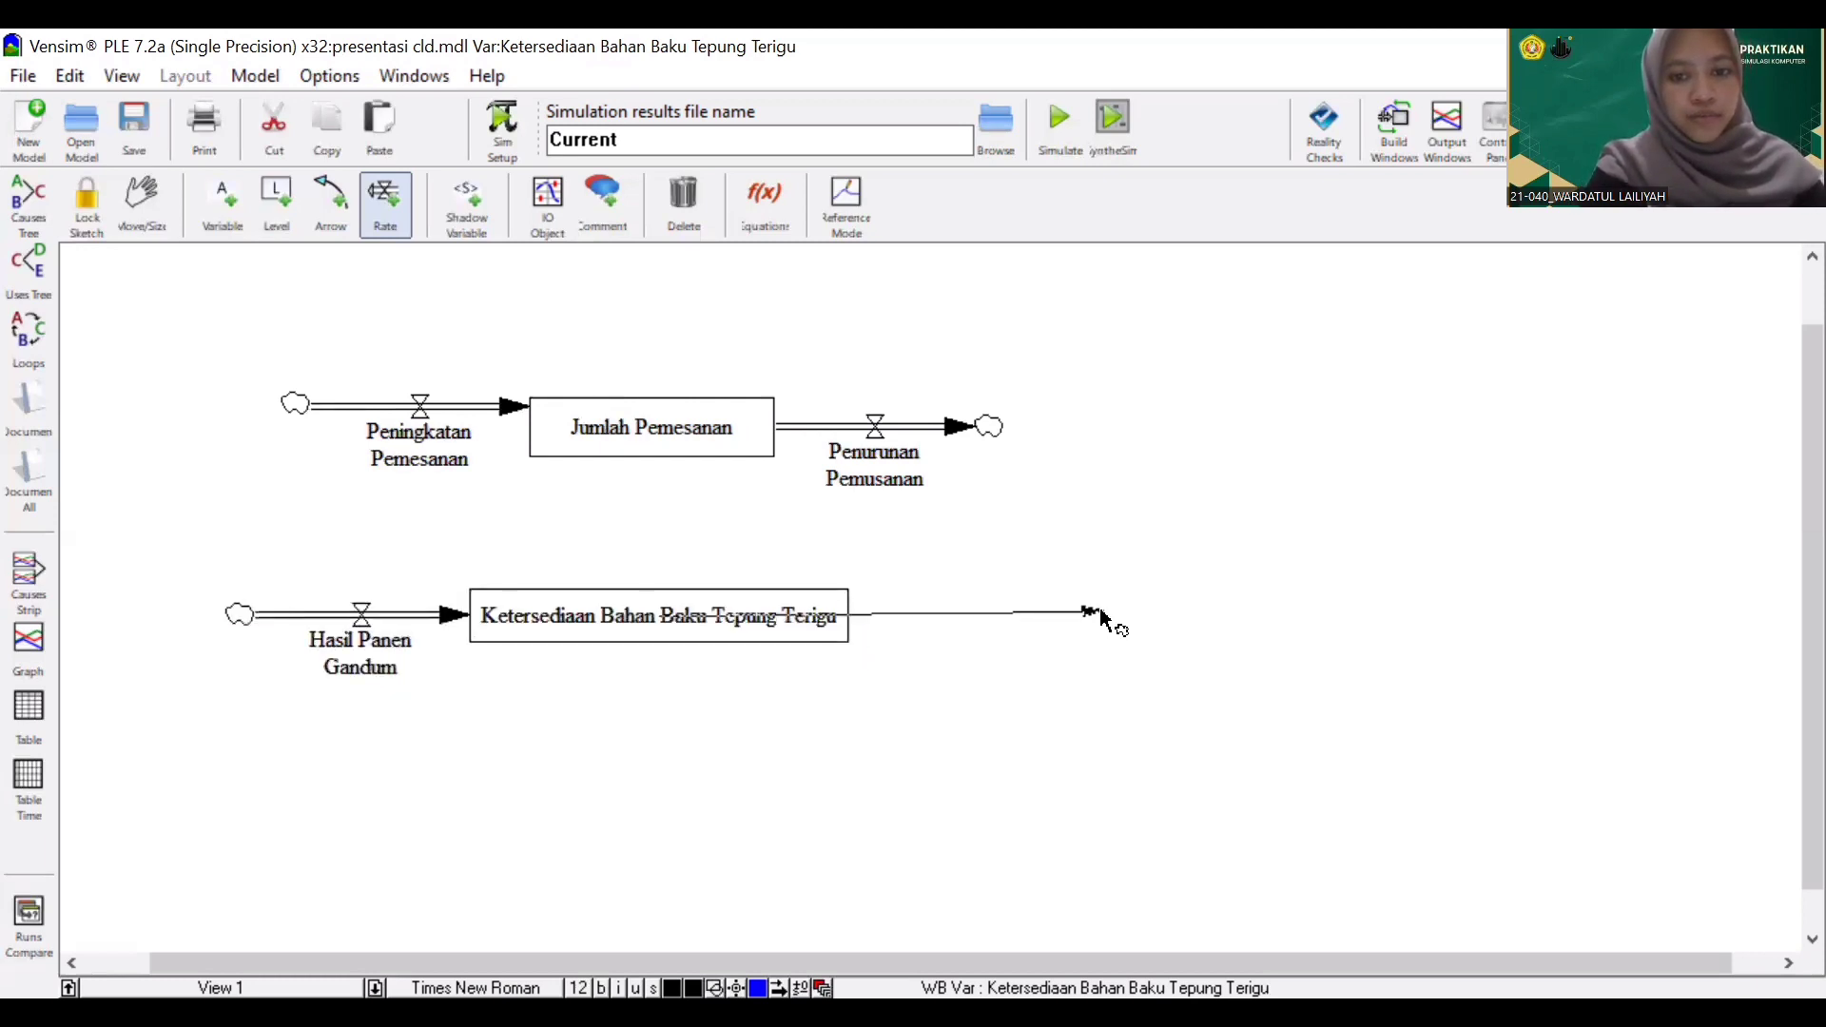
click(1105, 614)
text(G)
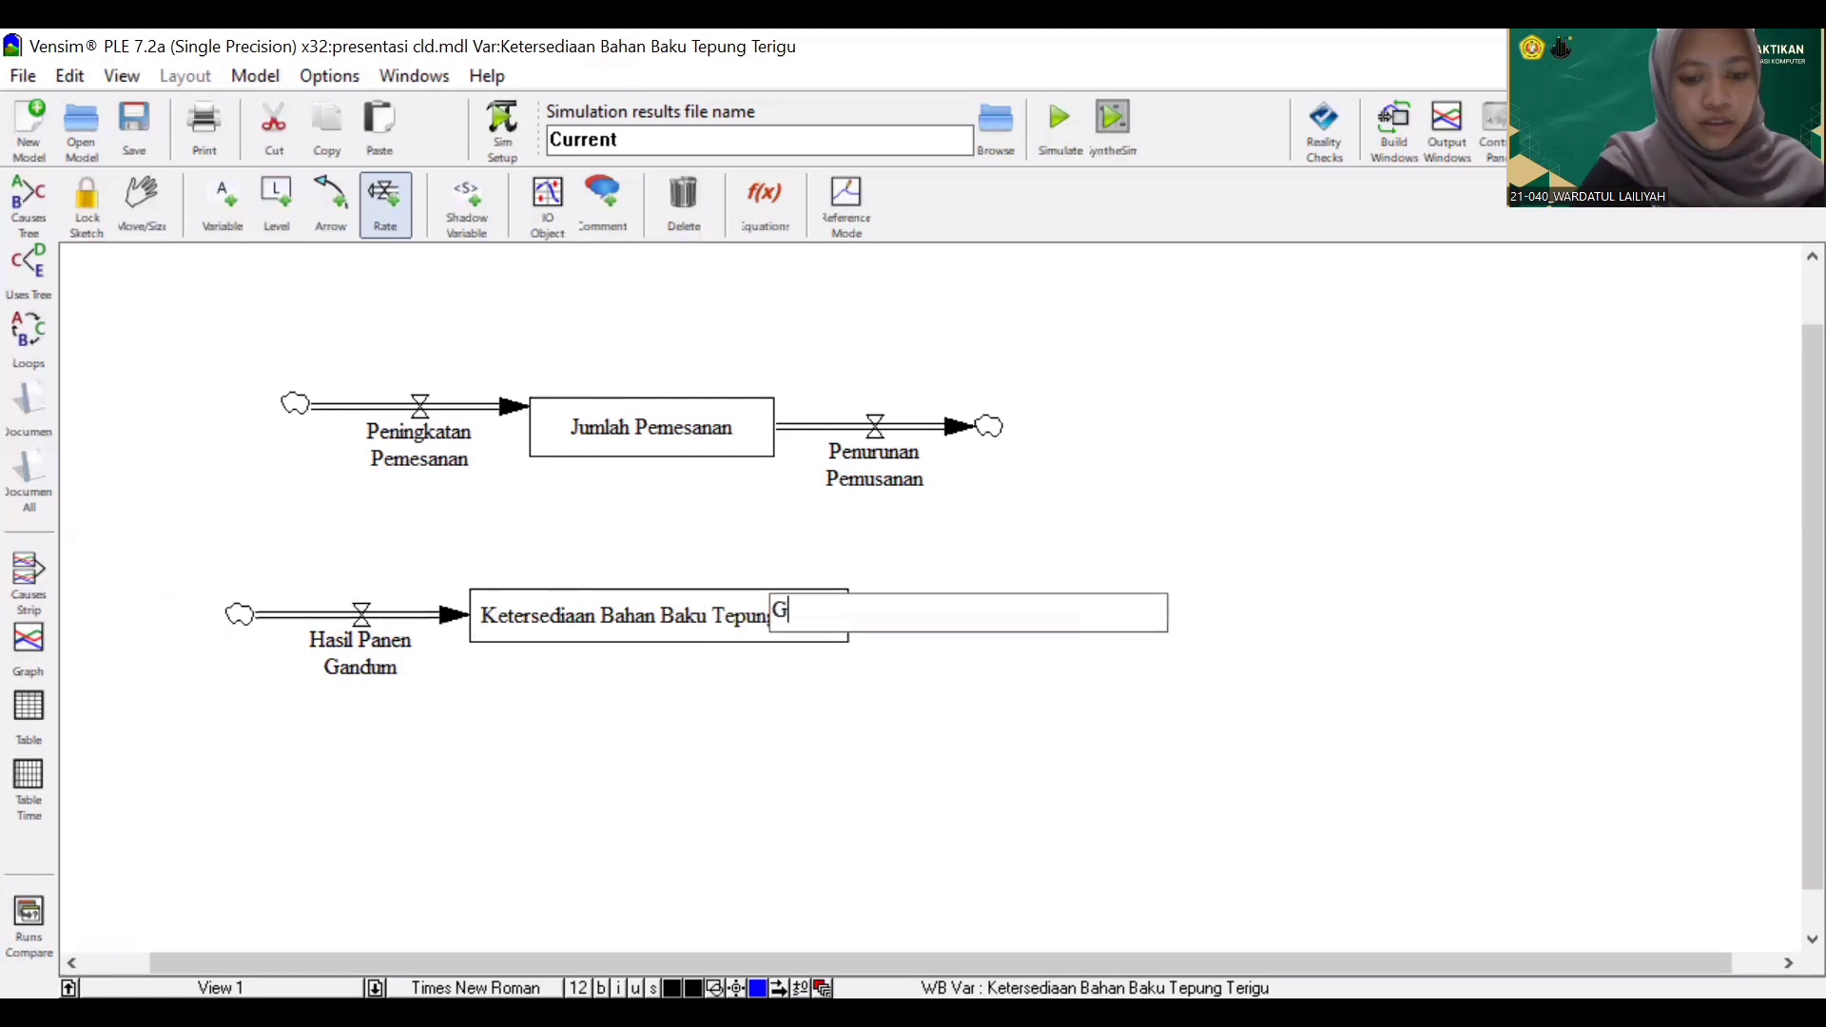
text(agal P)
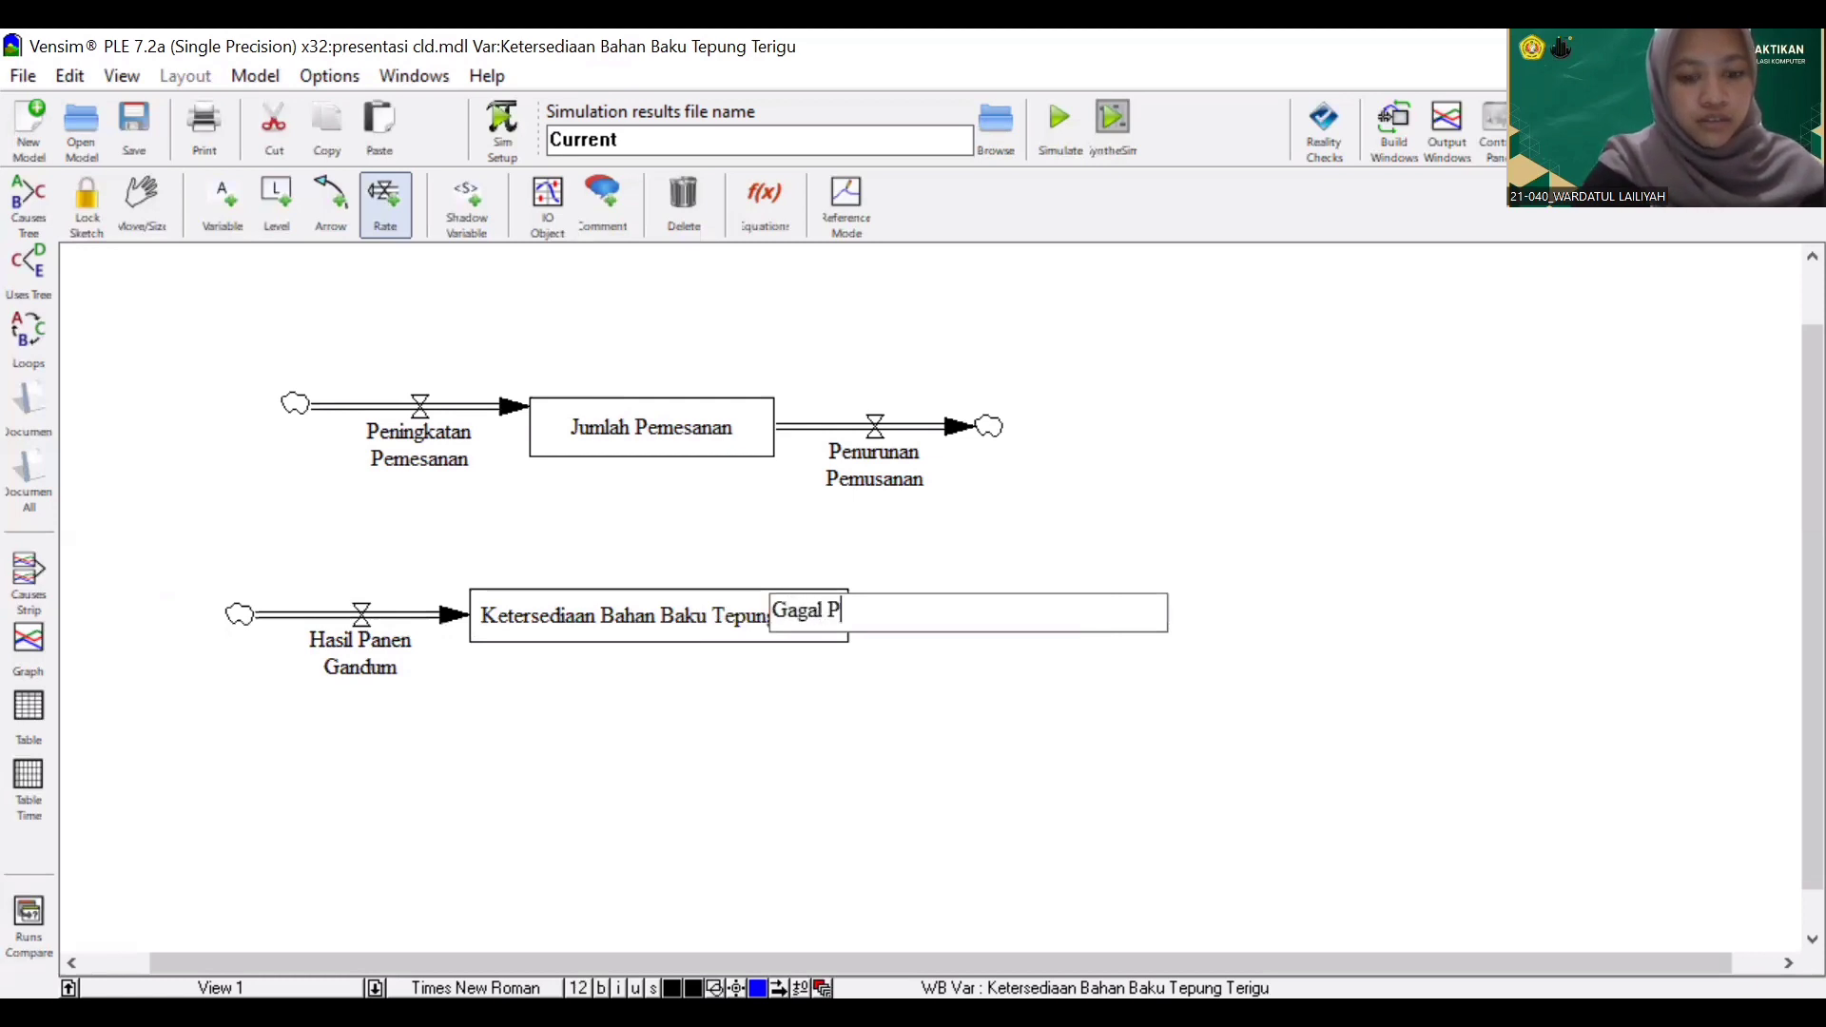
text(anen )
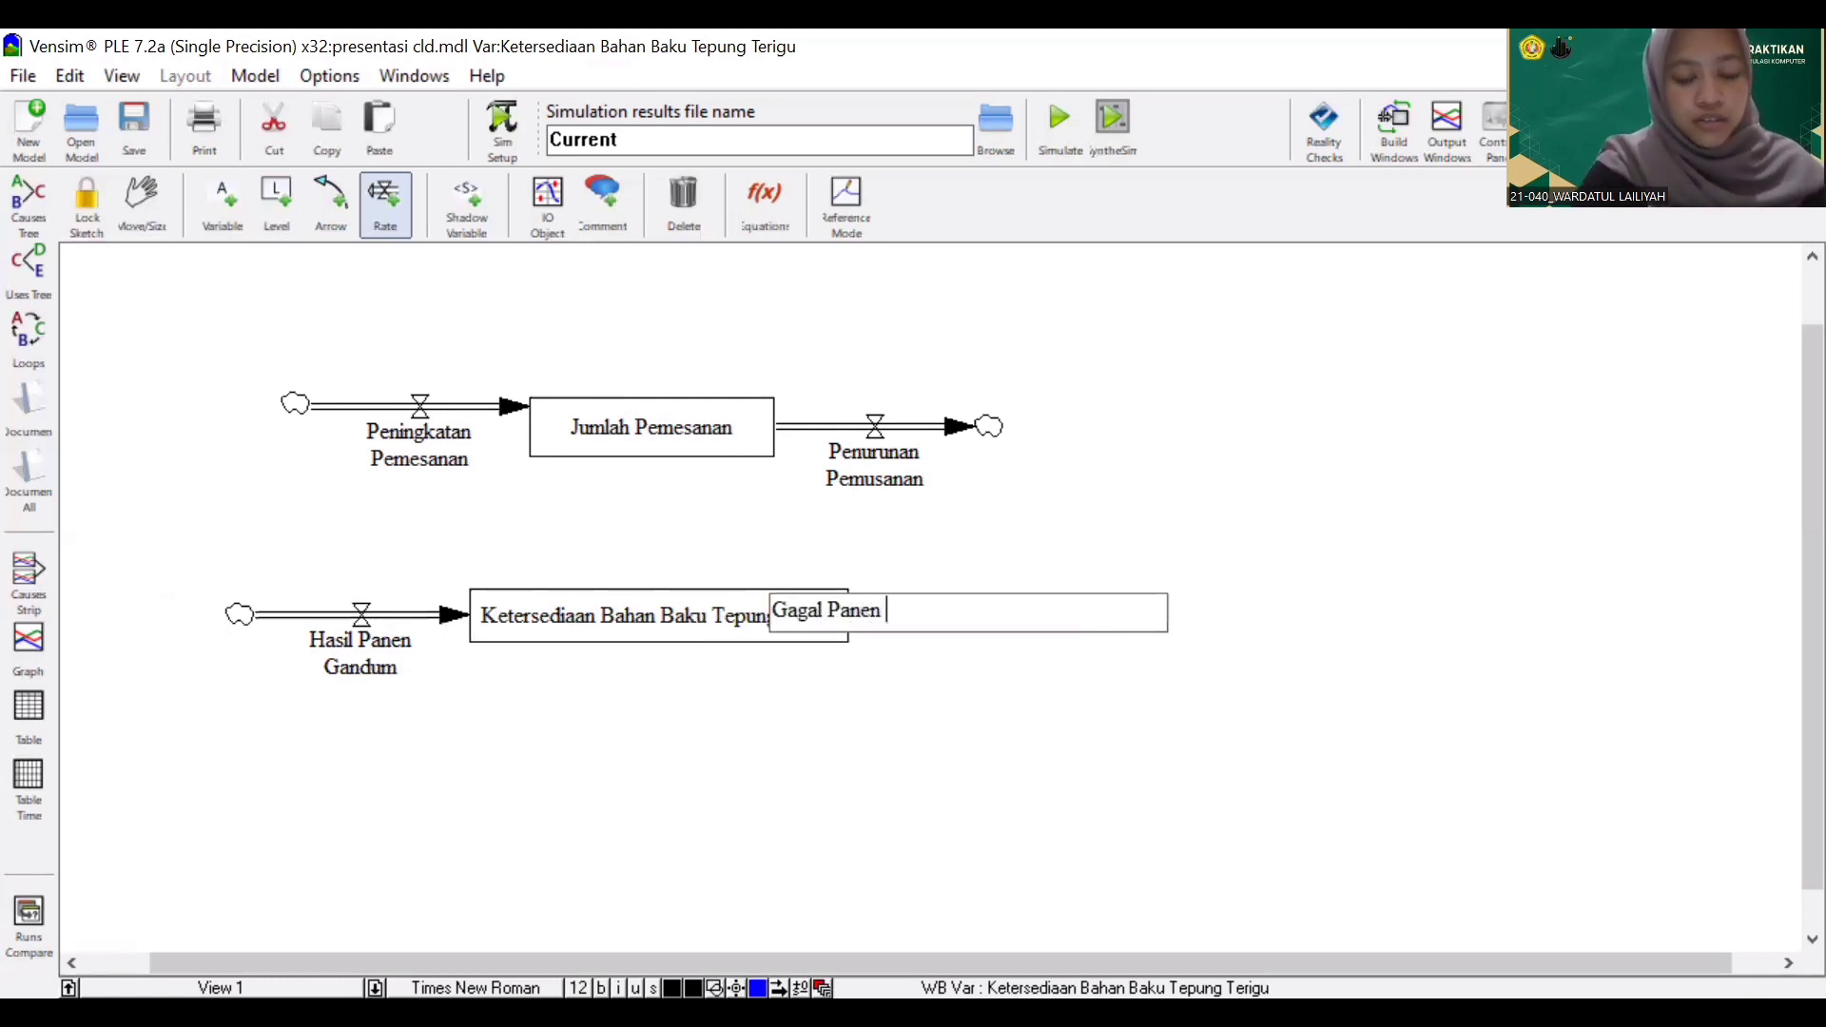
text(Gandum)
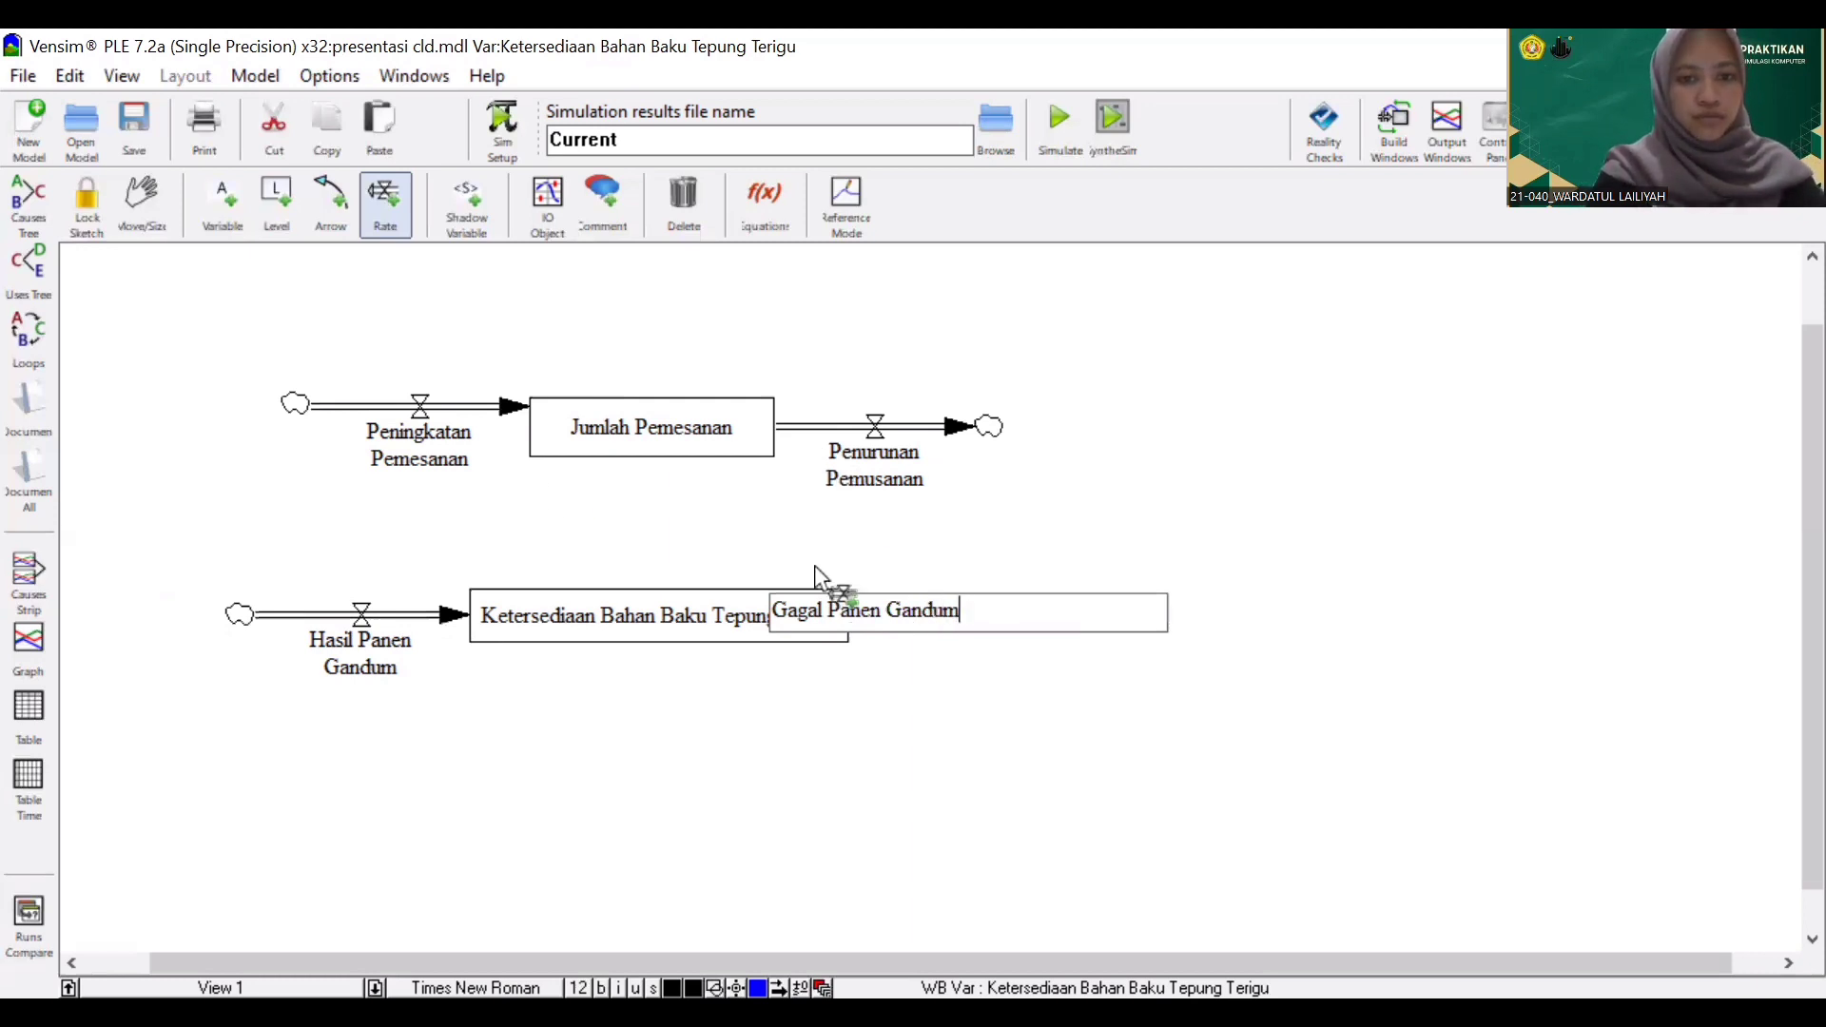
Add a variable named Pemberian Pestisida below and to the left of the Hasil Panen Gandum rate
click(236, 203)
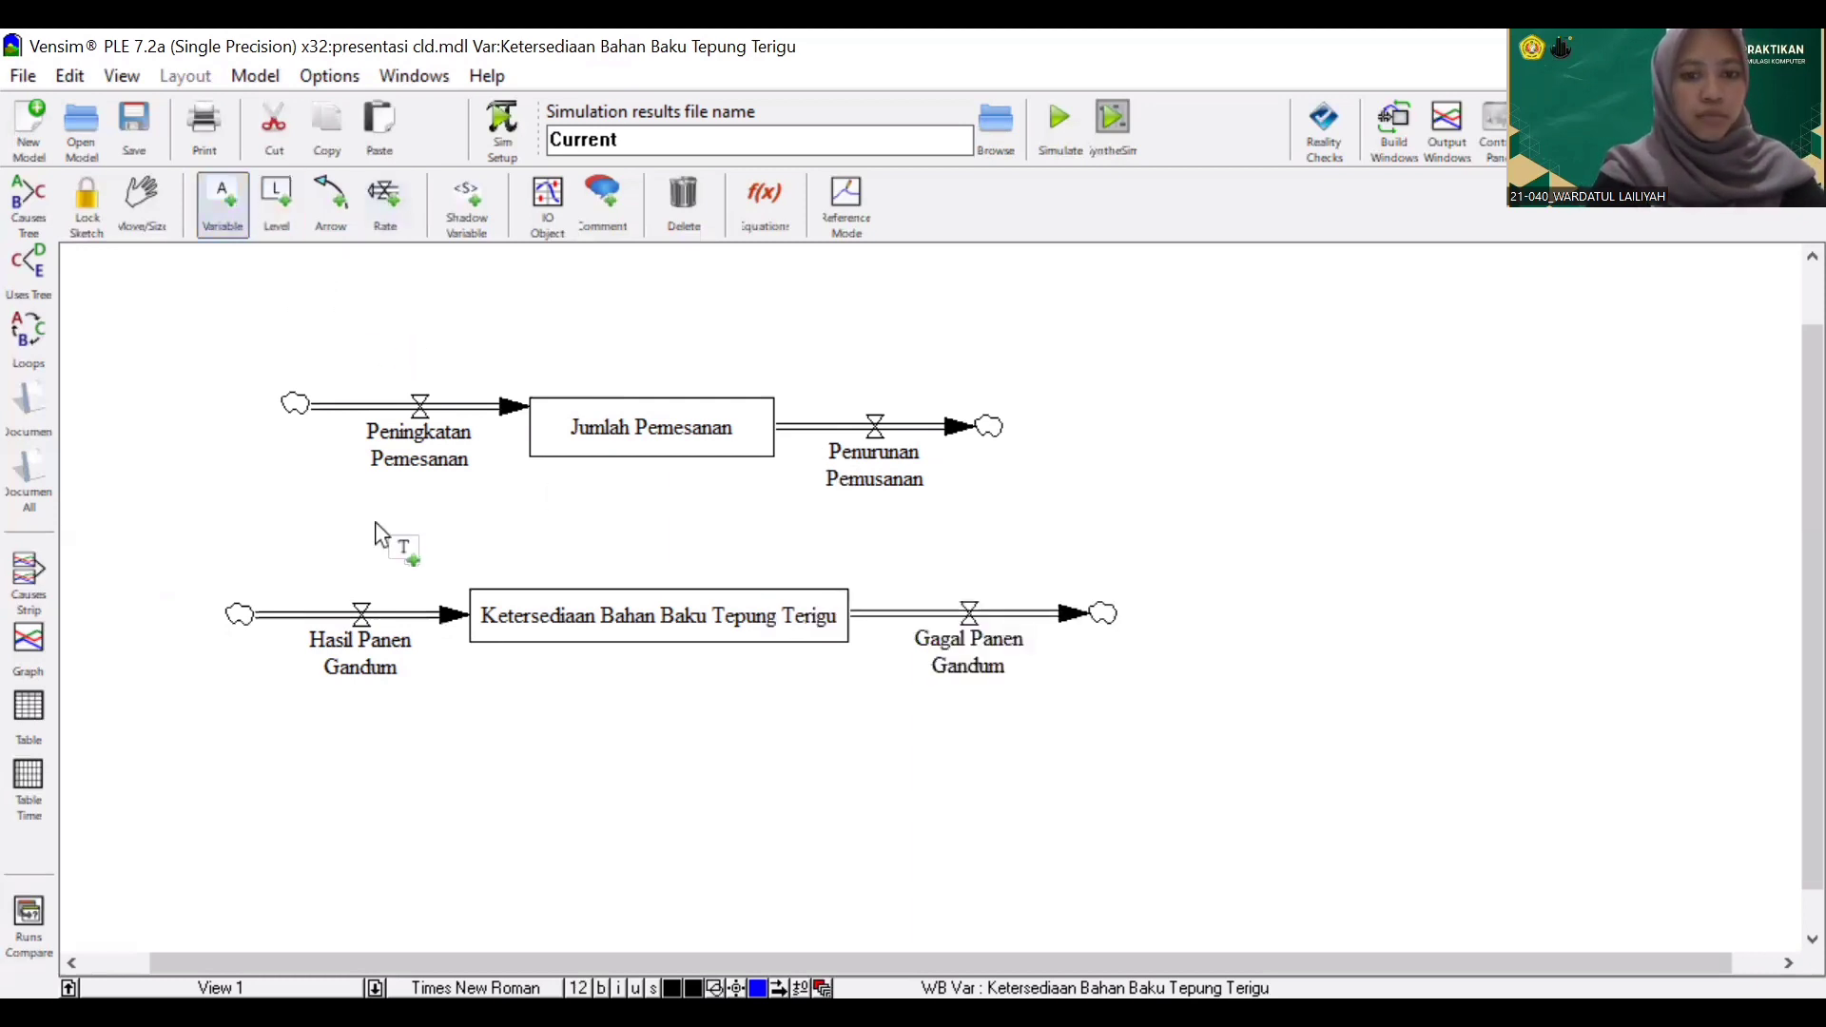
click(232, 739)
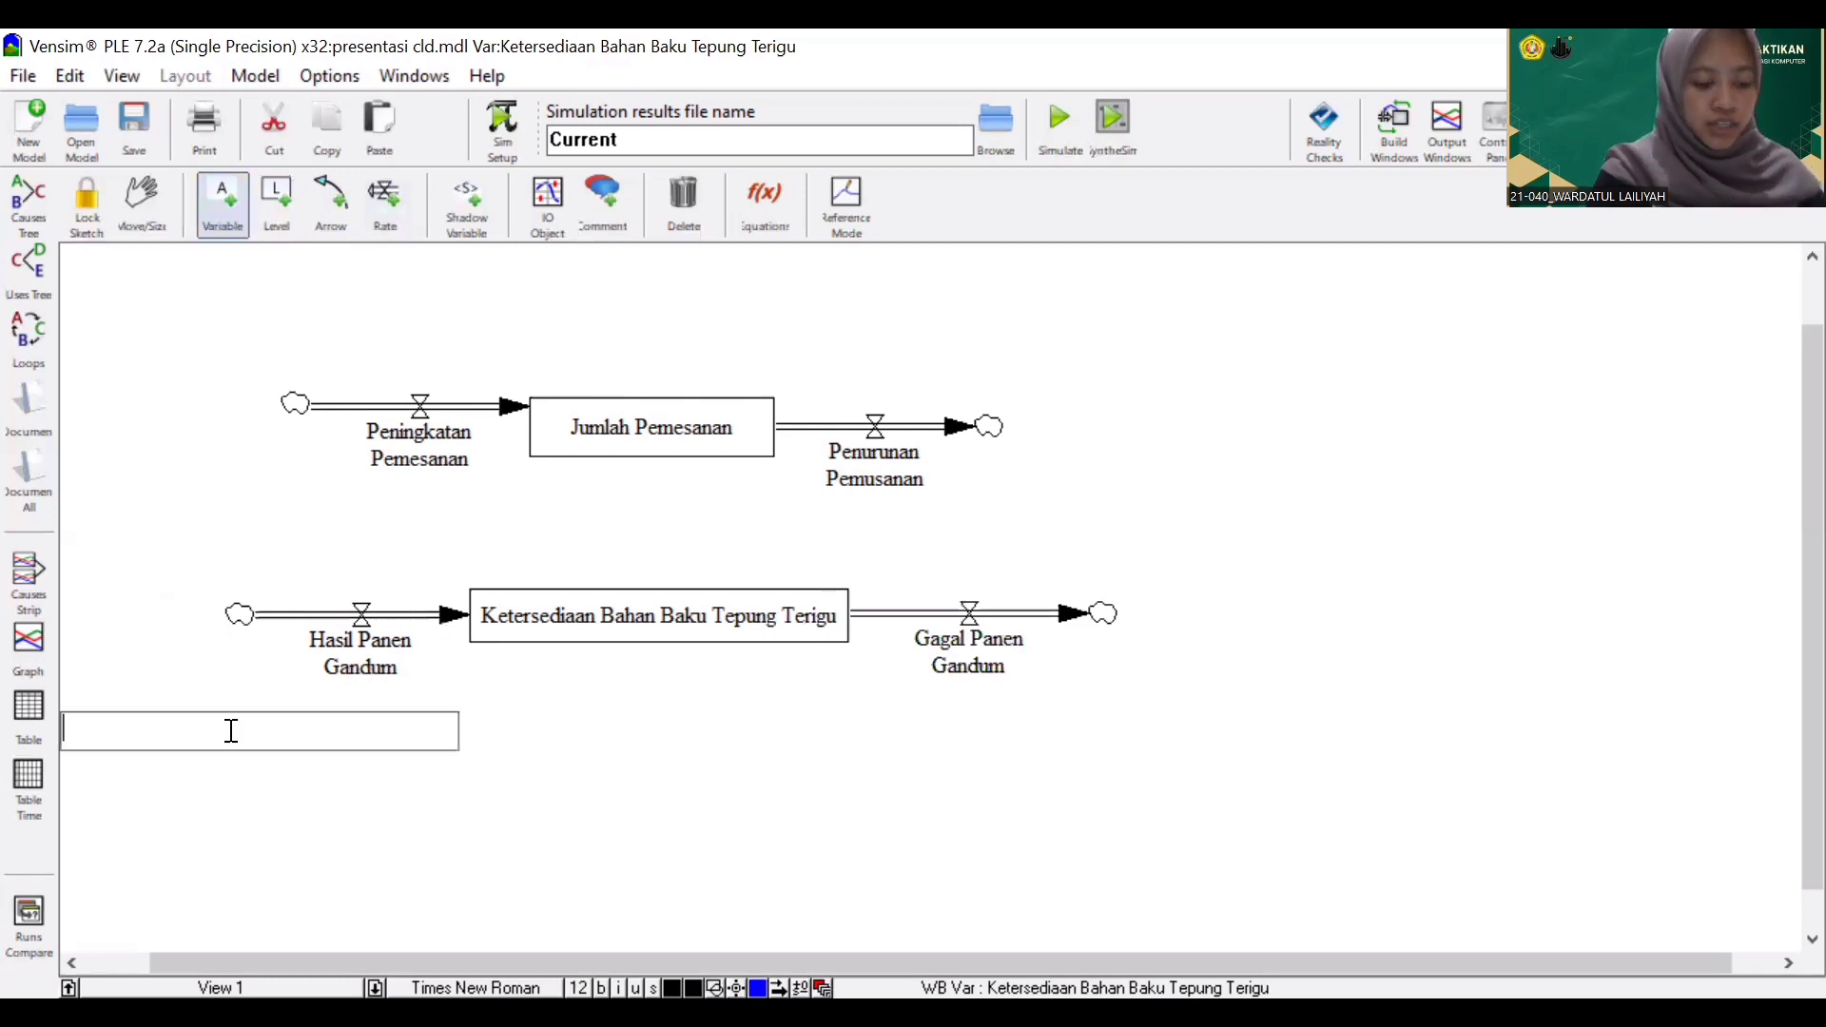
text(P)
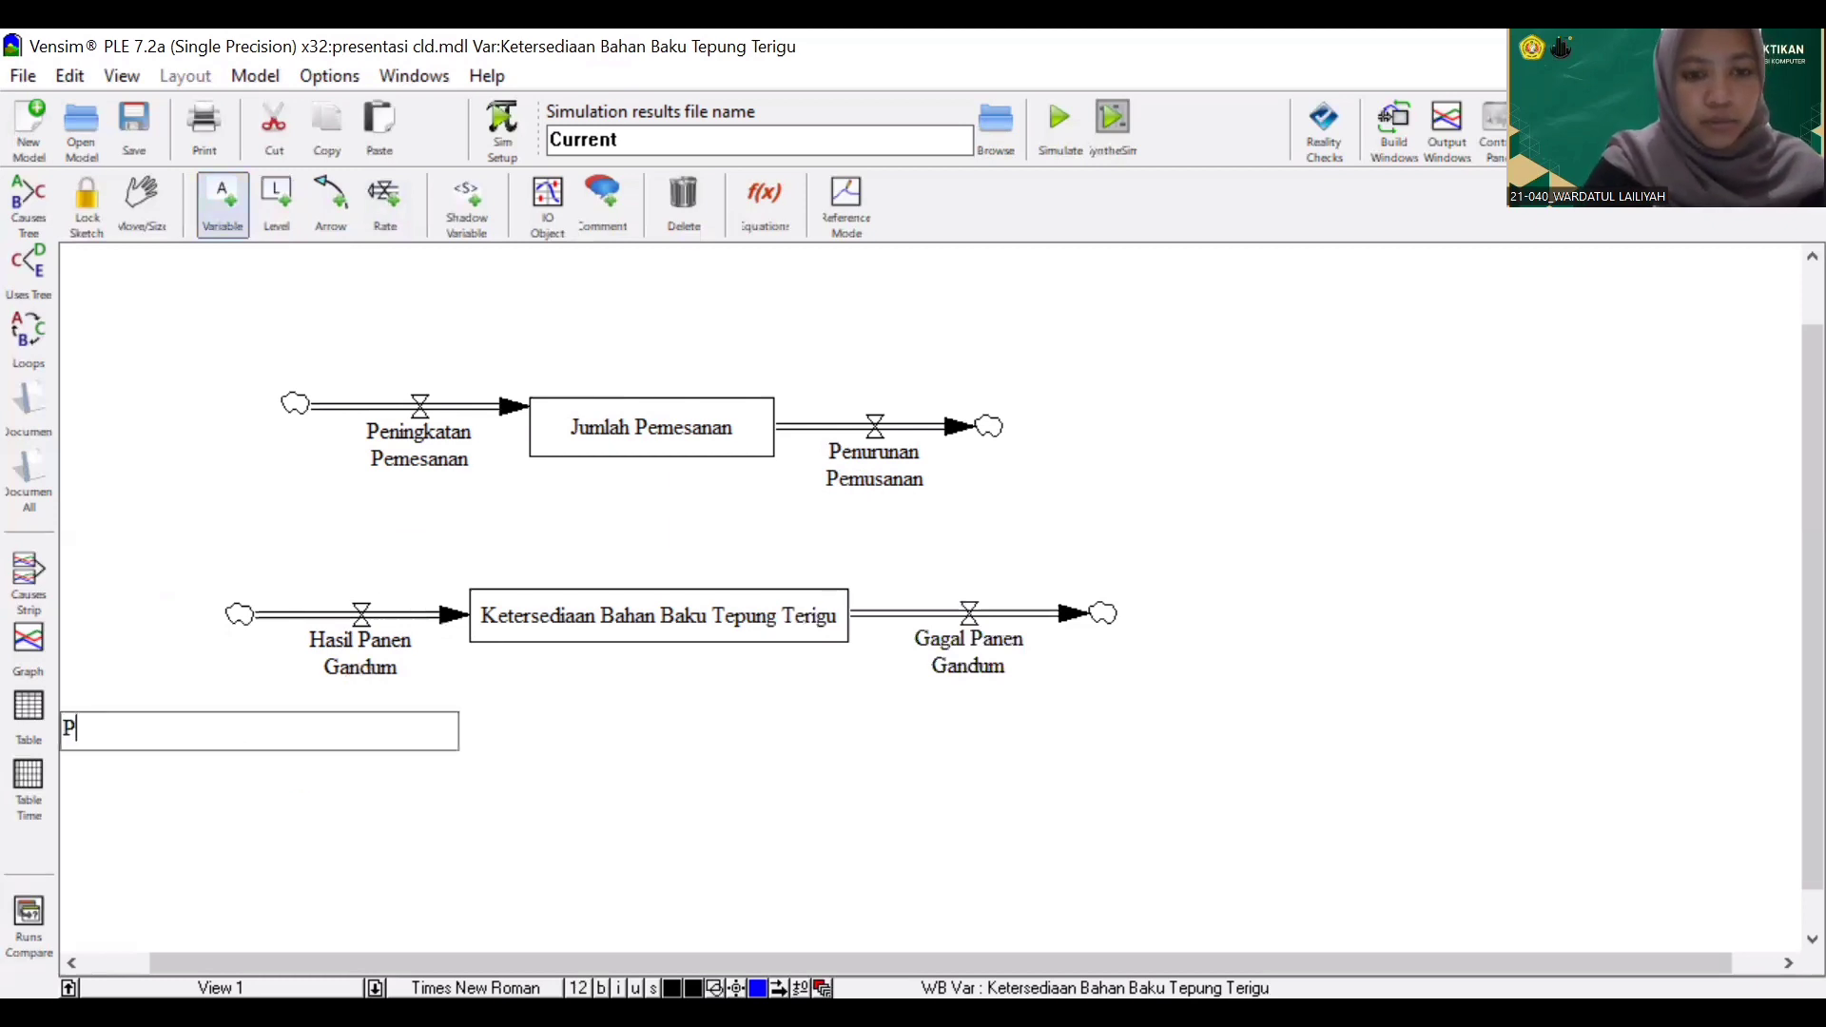
text(em)
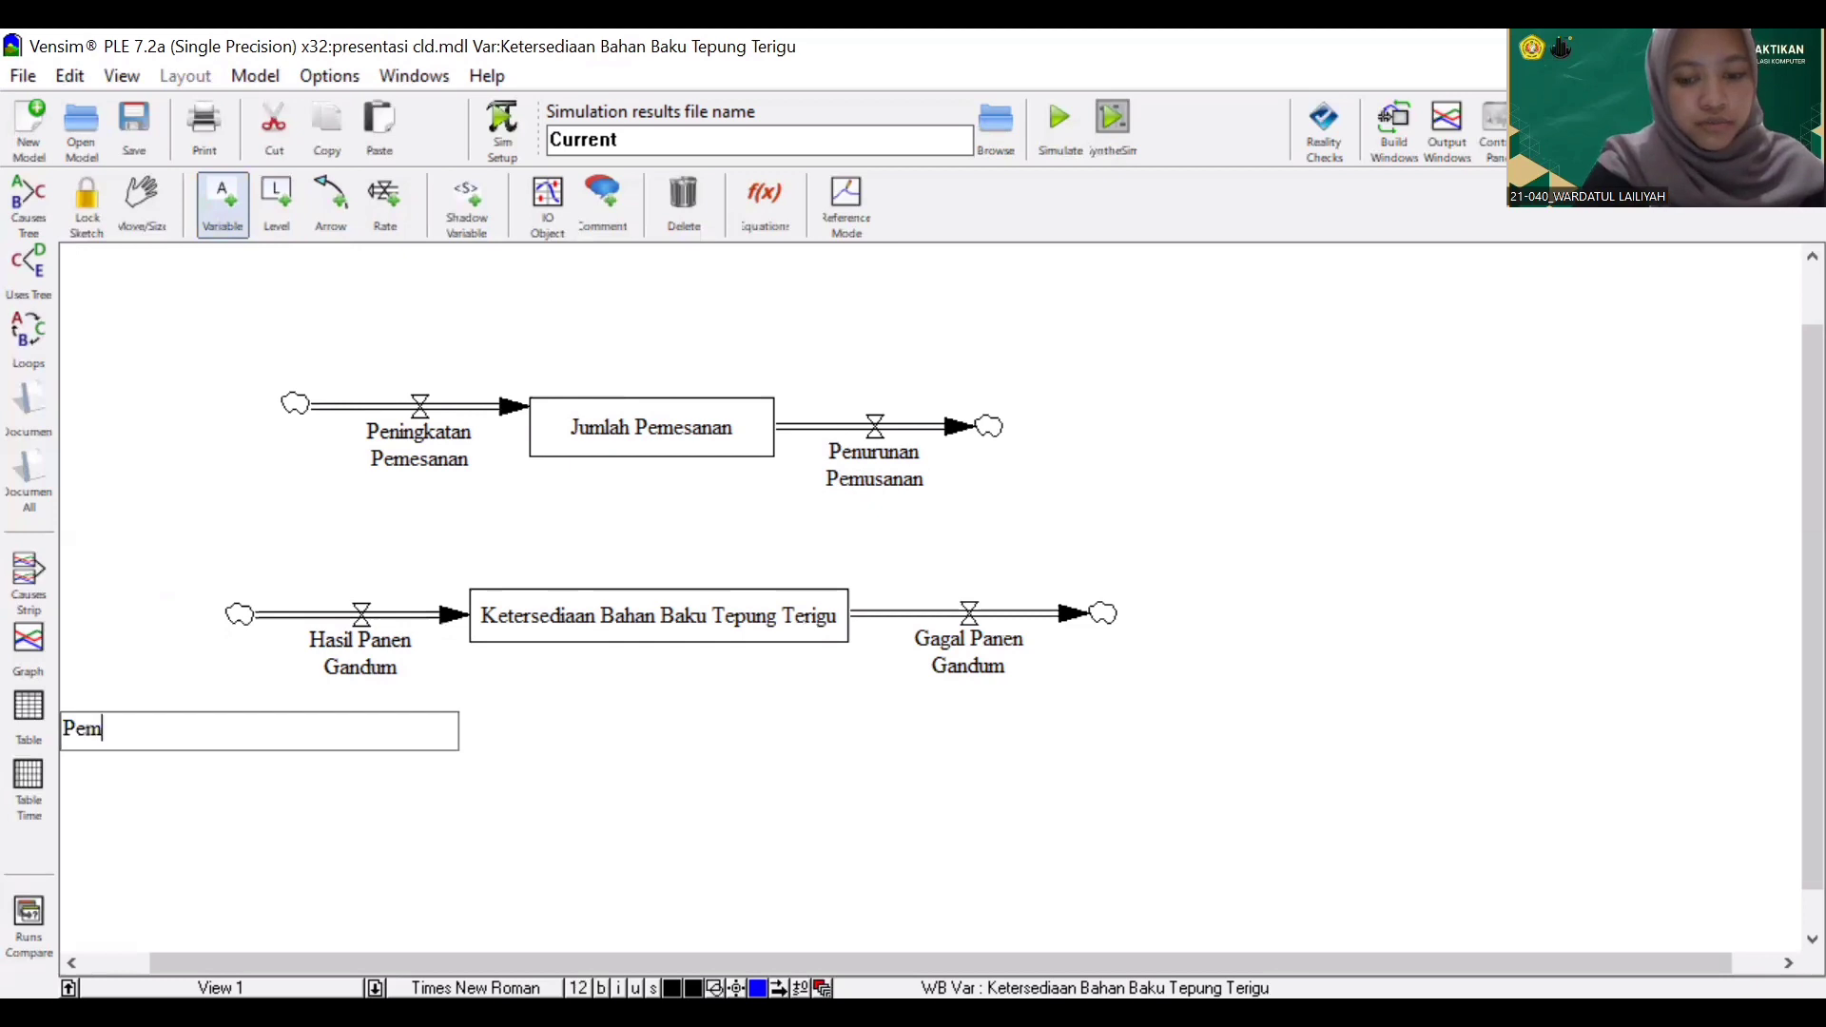
text(berian )
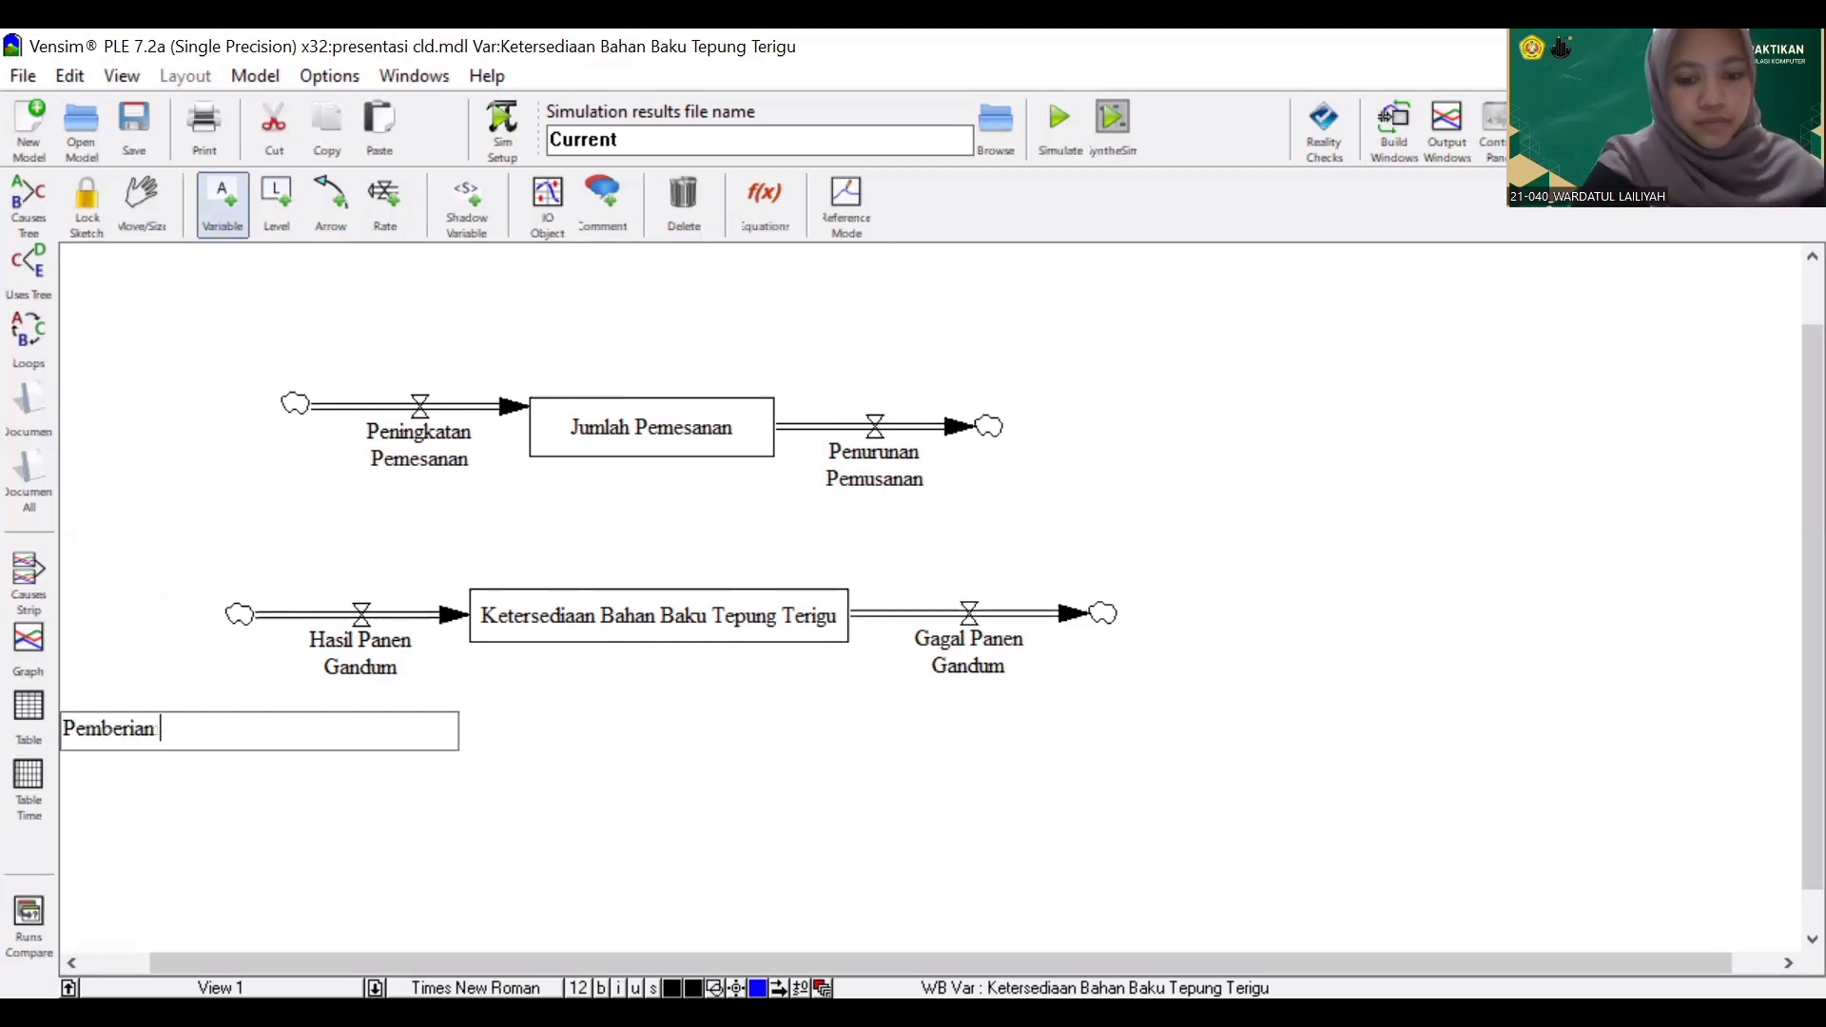
text(Pestisida)
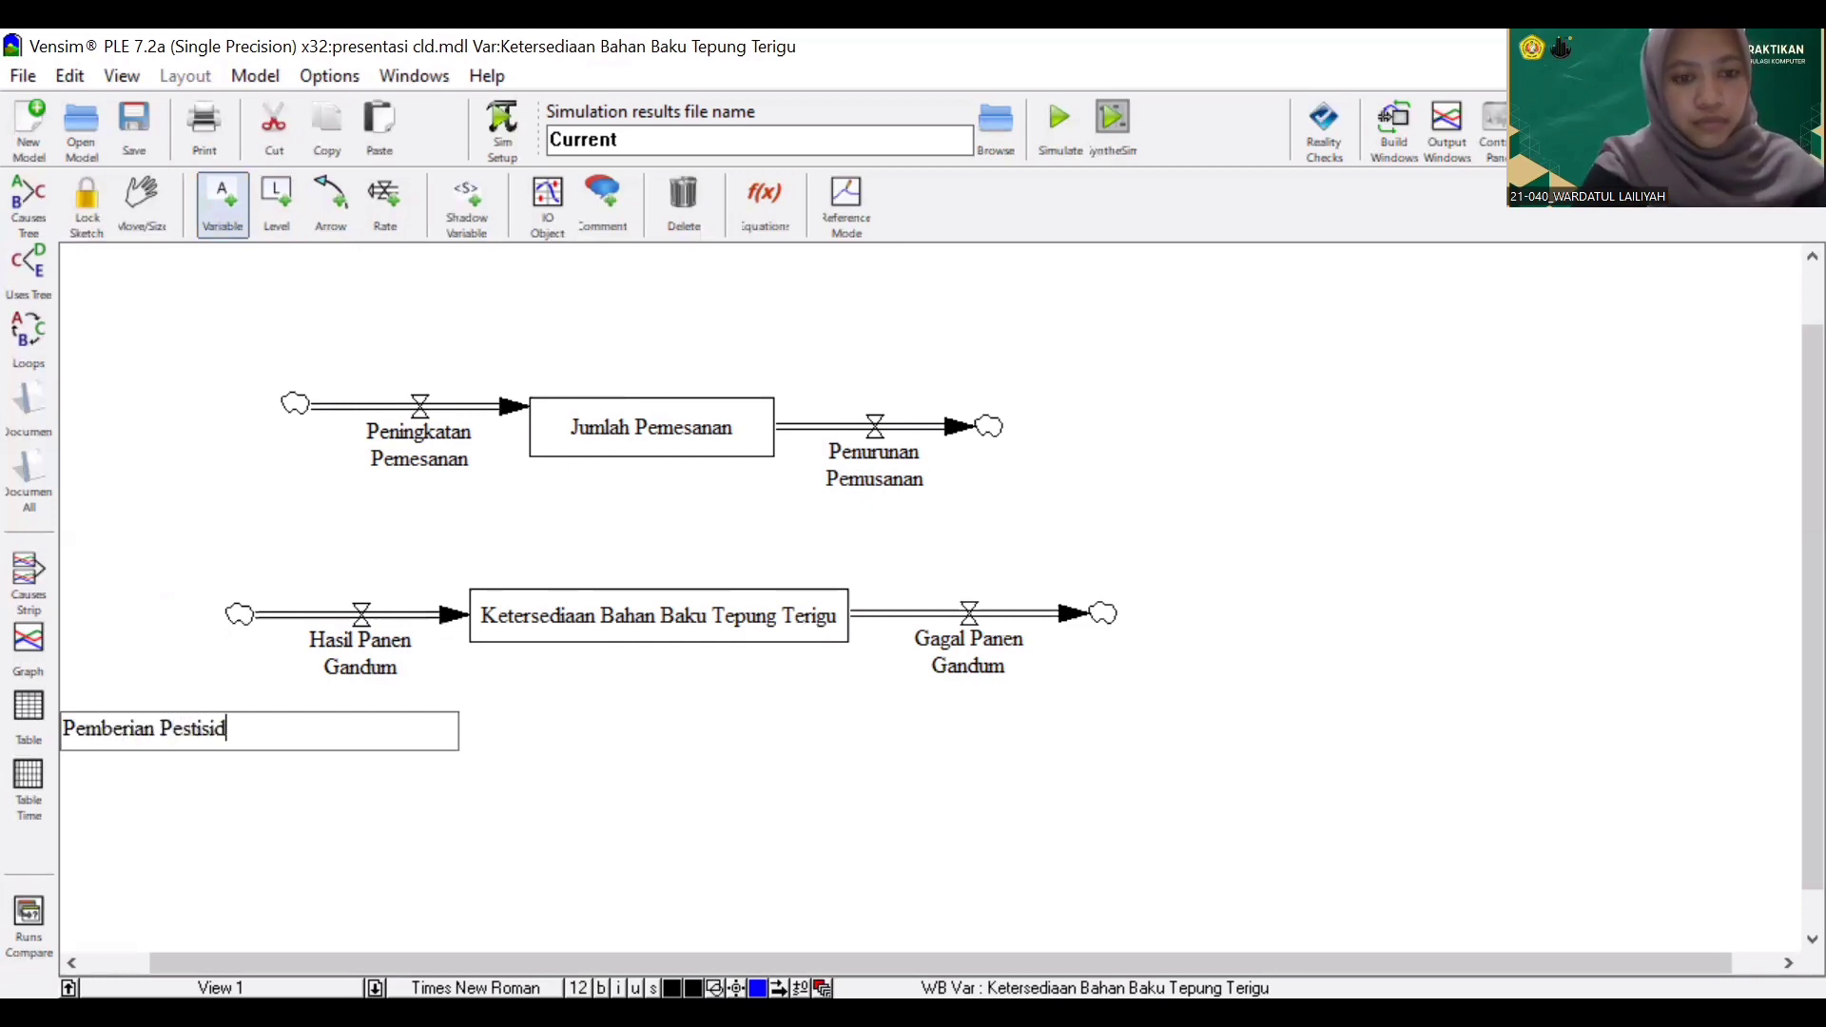
Add a variable named Lahan Pertanian below the Hasil Panen Gandum rate, beside Pemberian Pestisida
click(425, 777)
text(L)
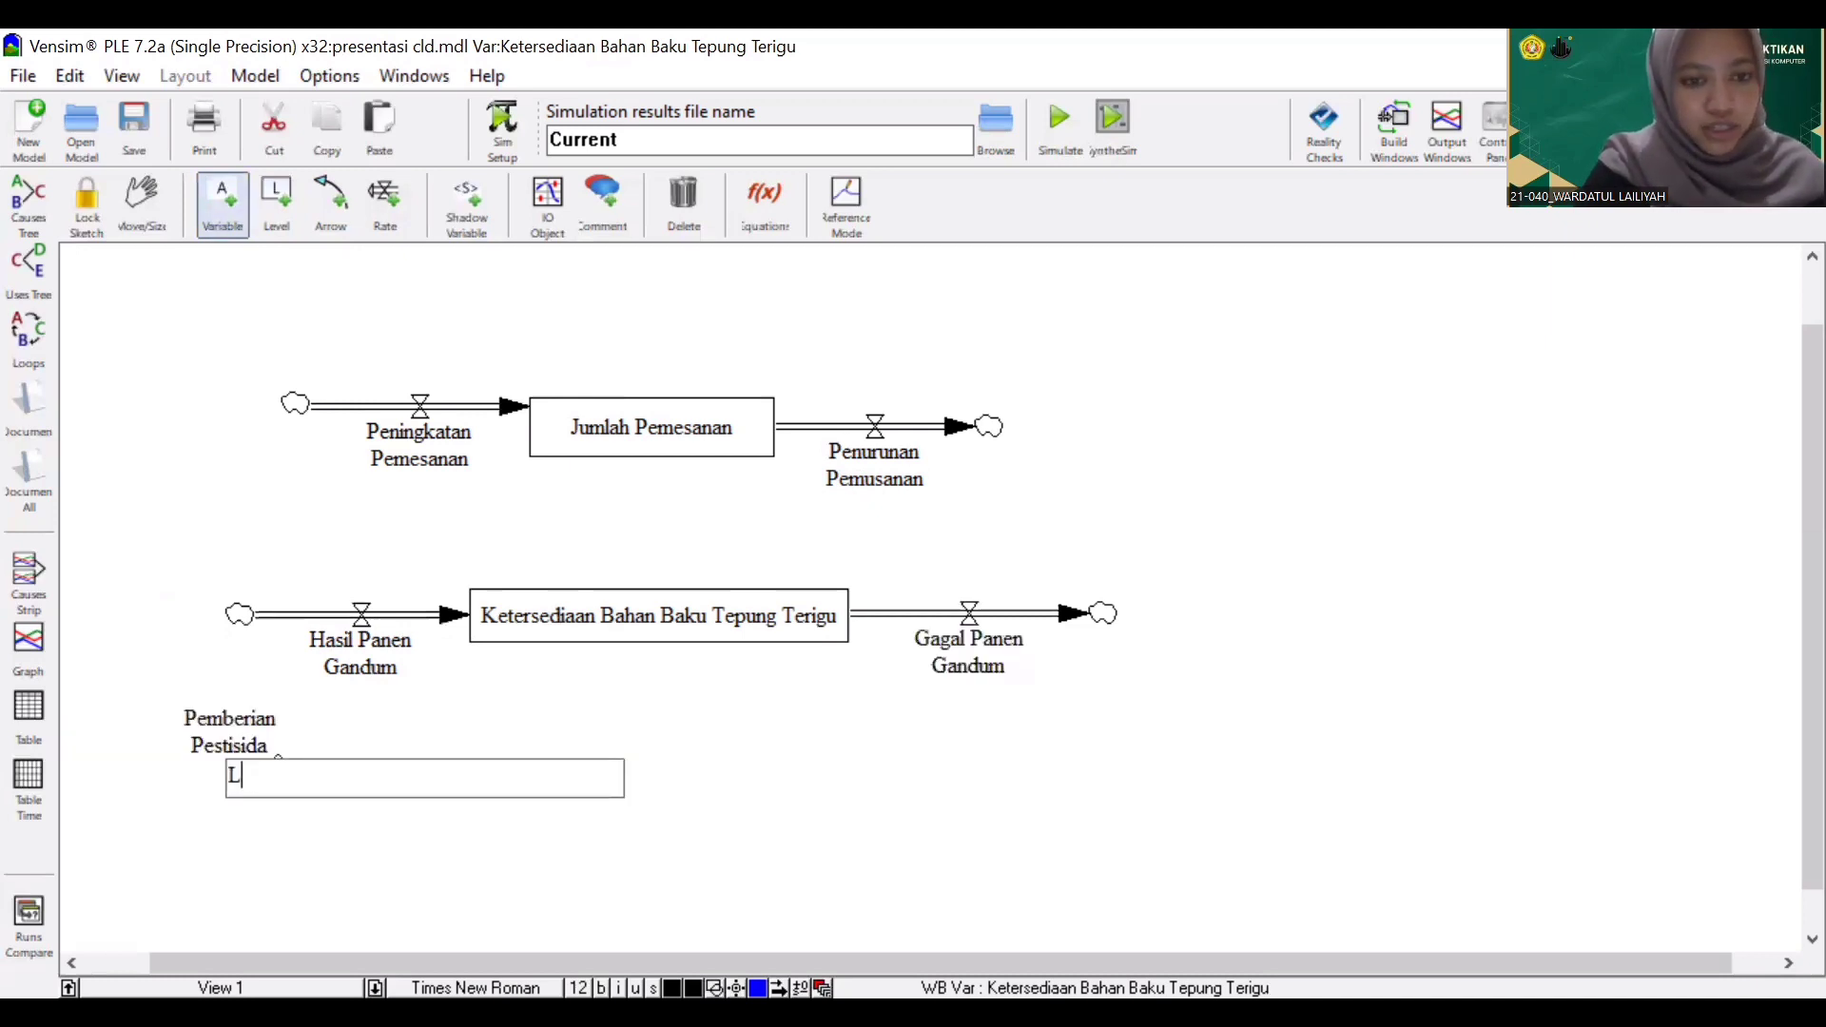
text(ahan P)
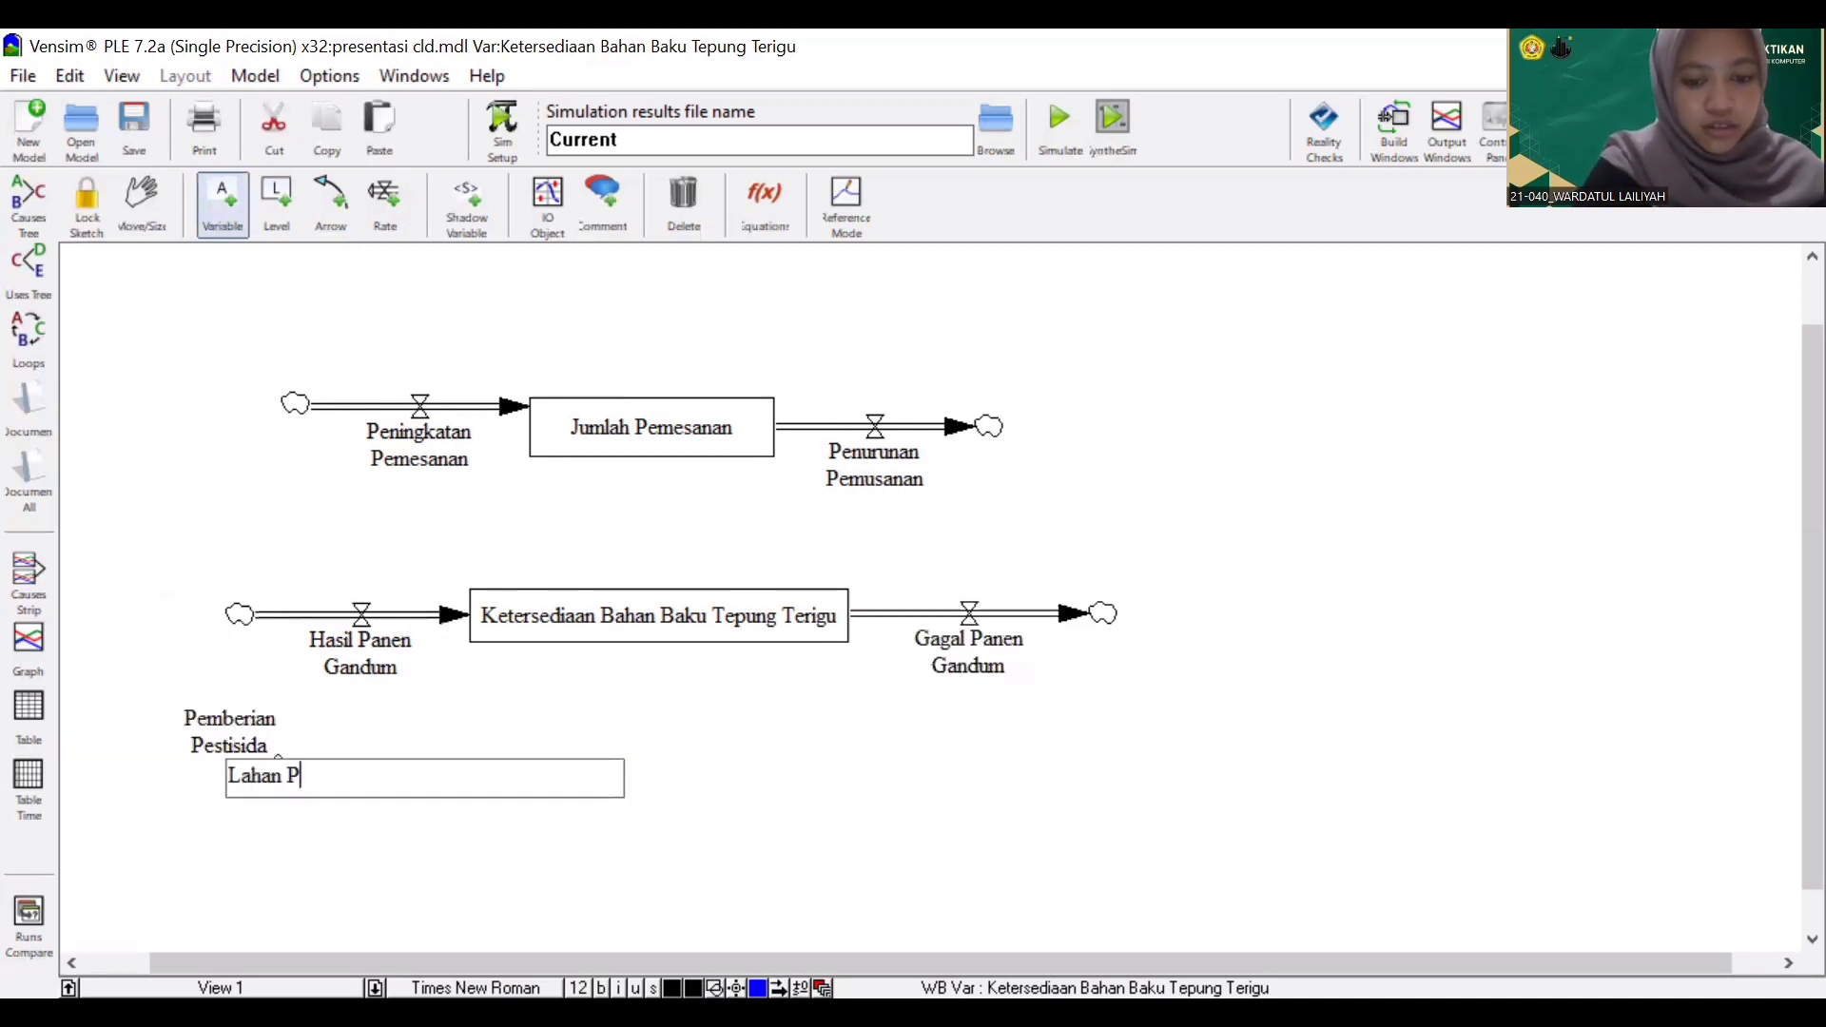
text(ertania)
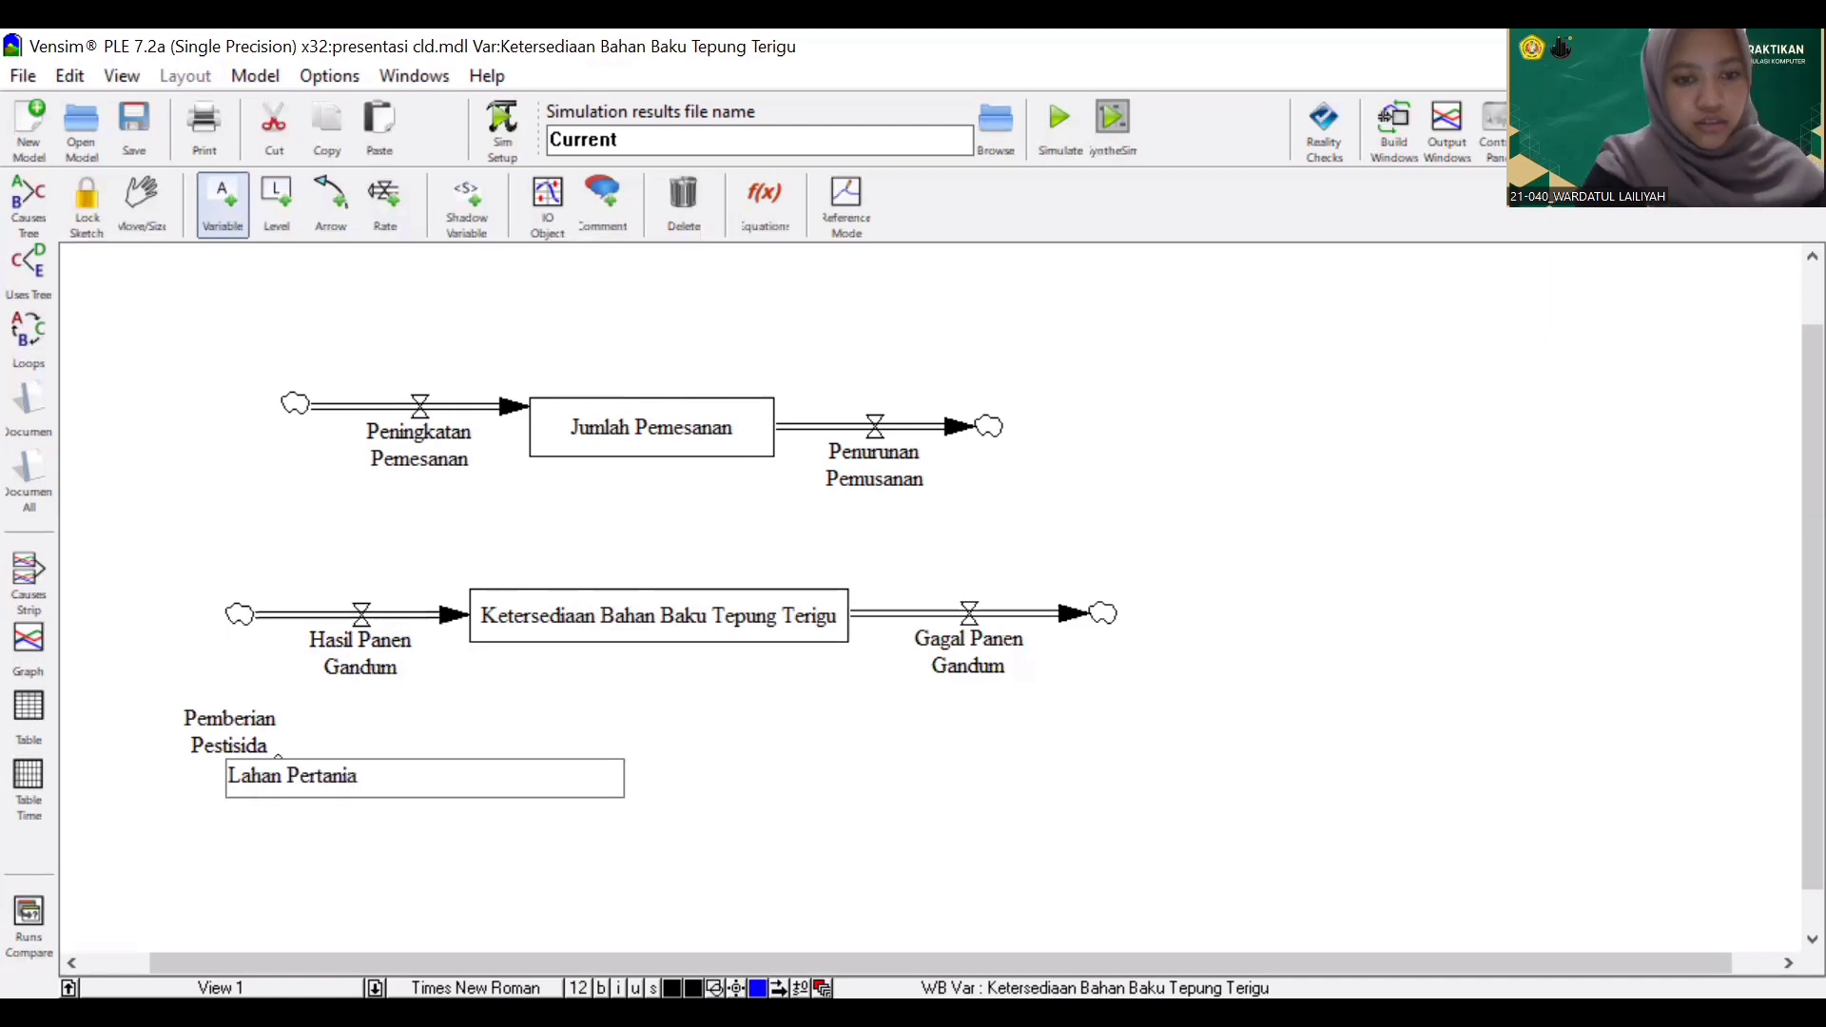
text(n)
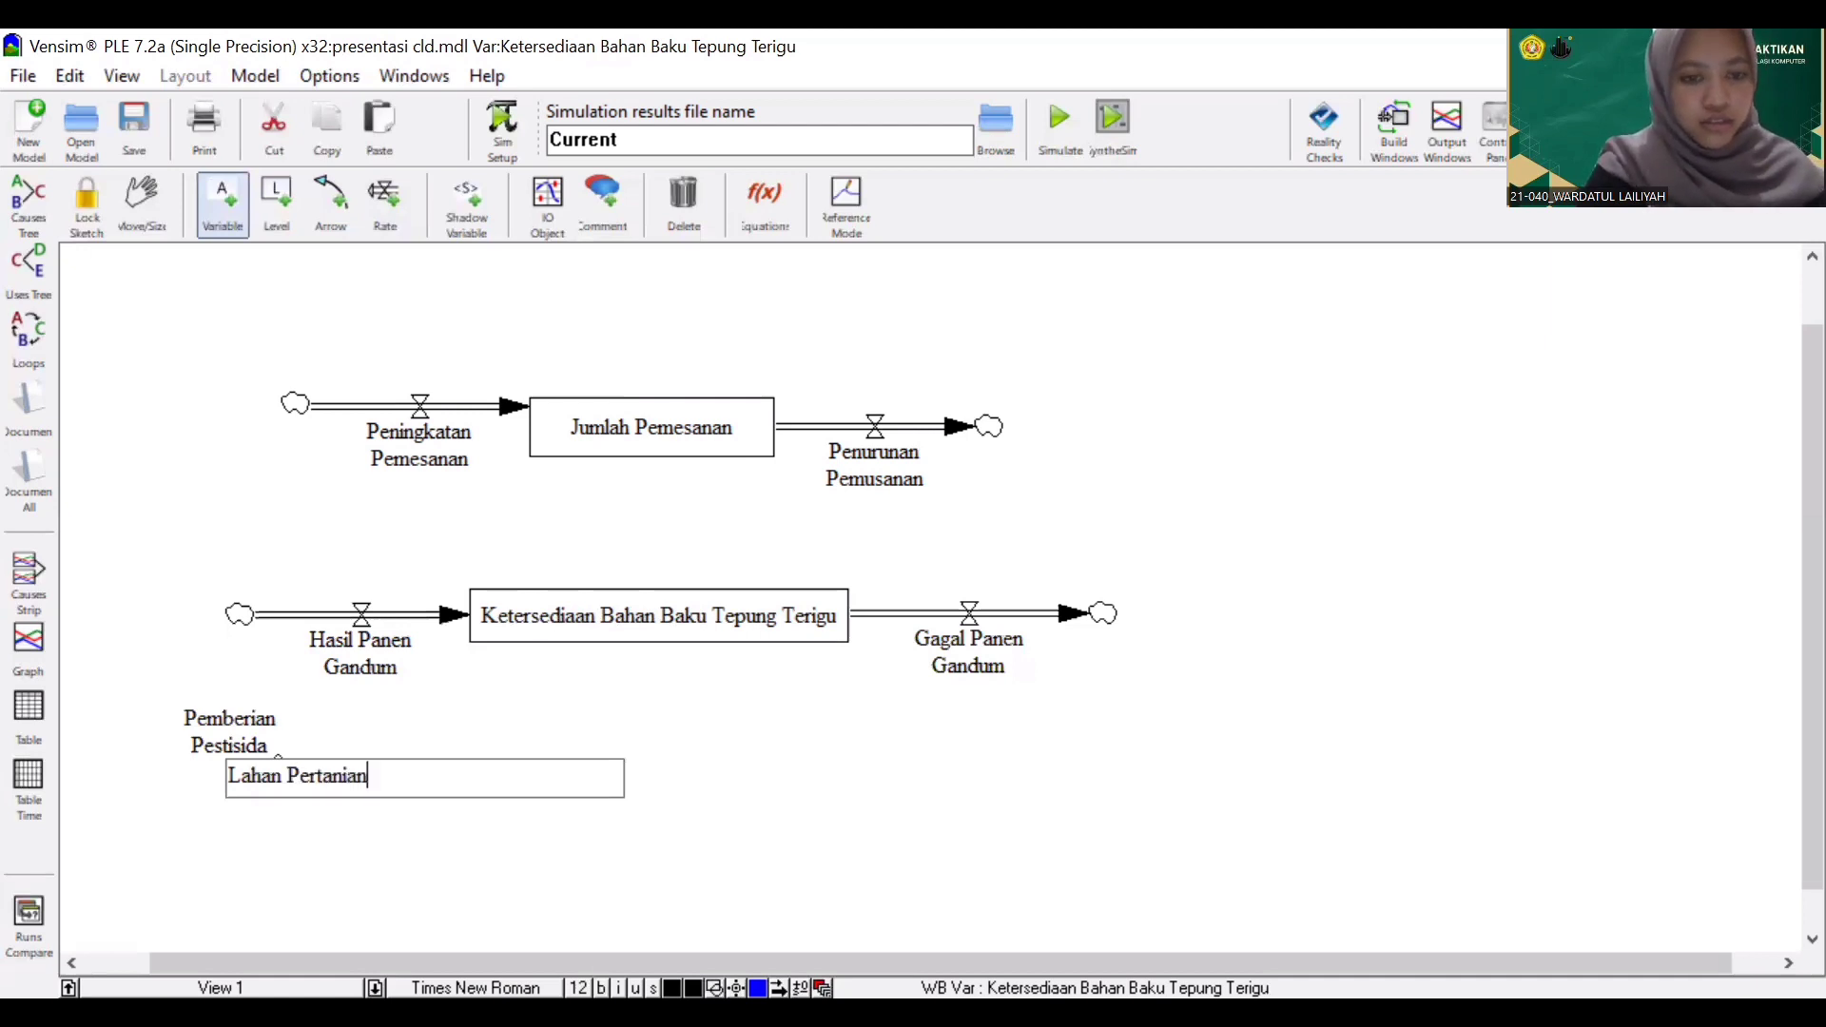
key(Return)
Add a variable named Pemberian Pupuk above the cloud that feeds the Hasil Panen Gandum rate
click(250, 540)
text(Pe)
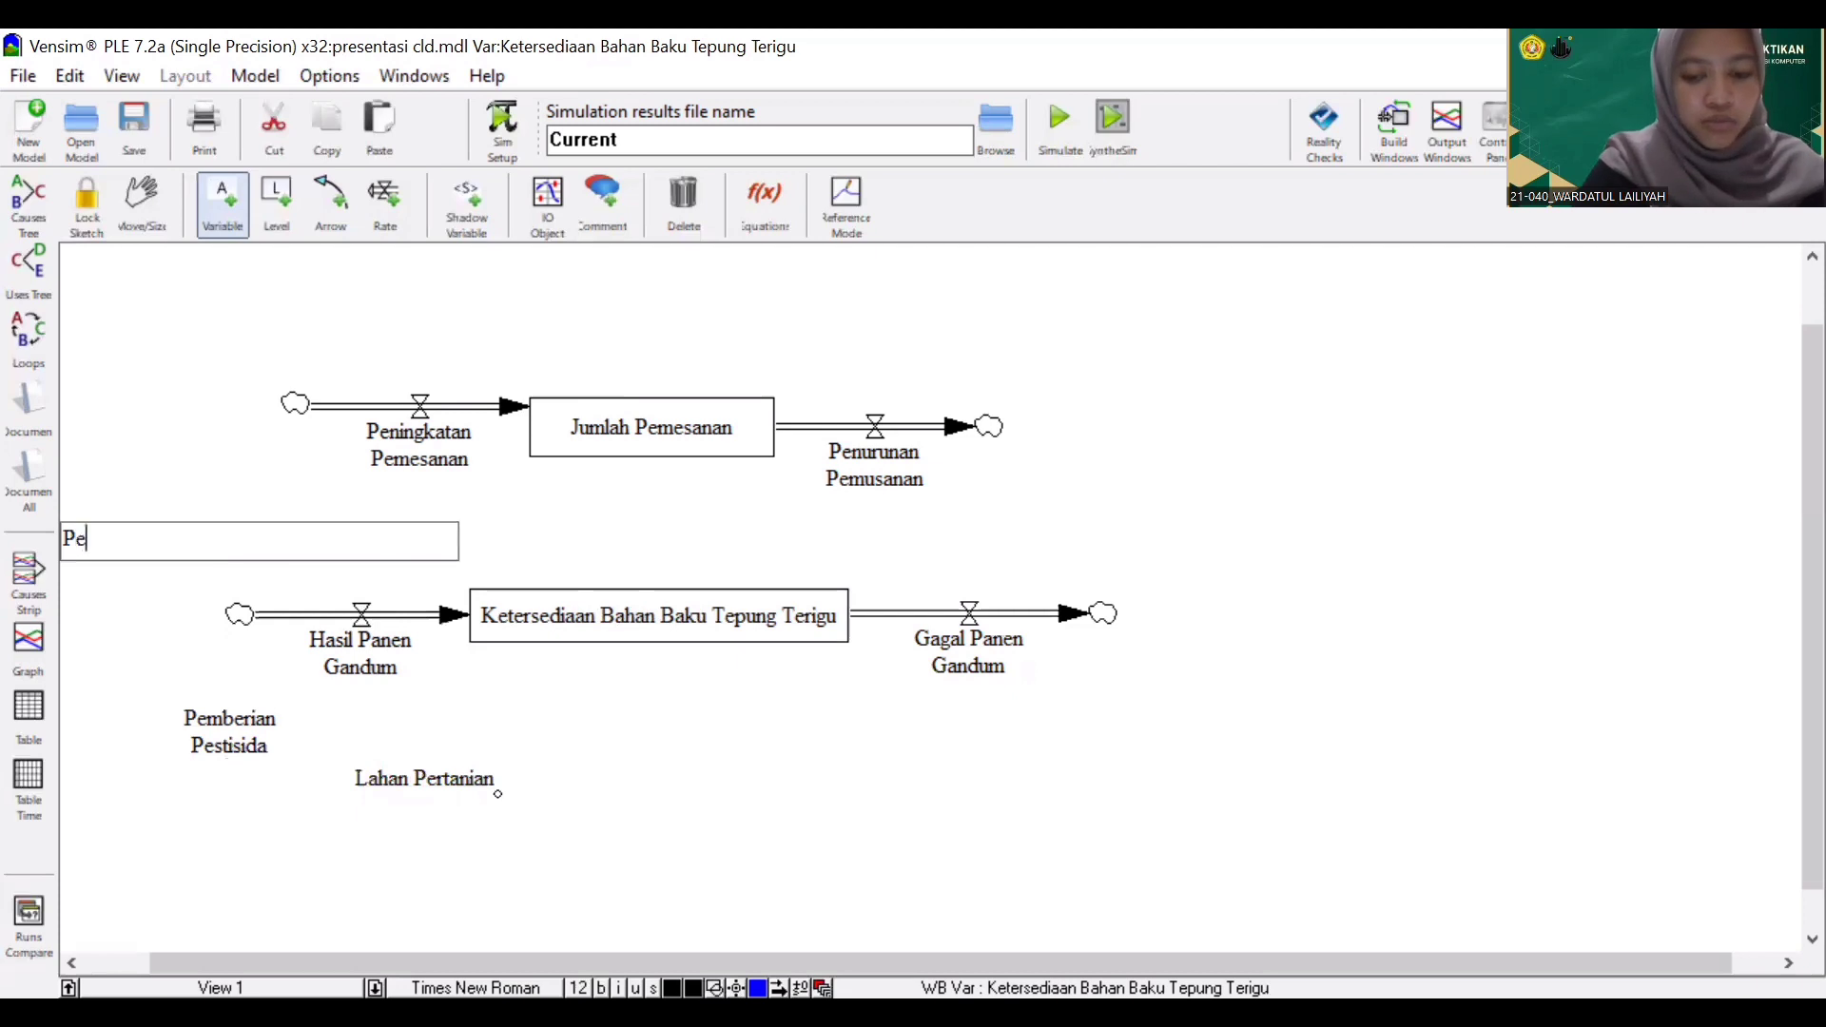
text(mberian)
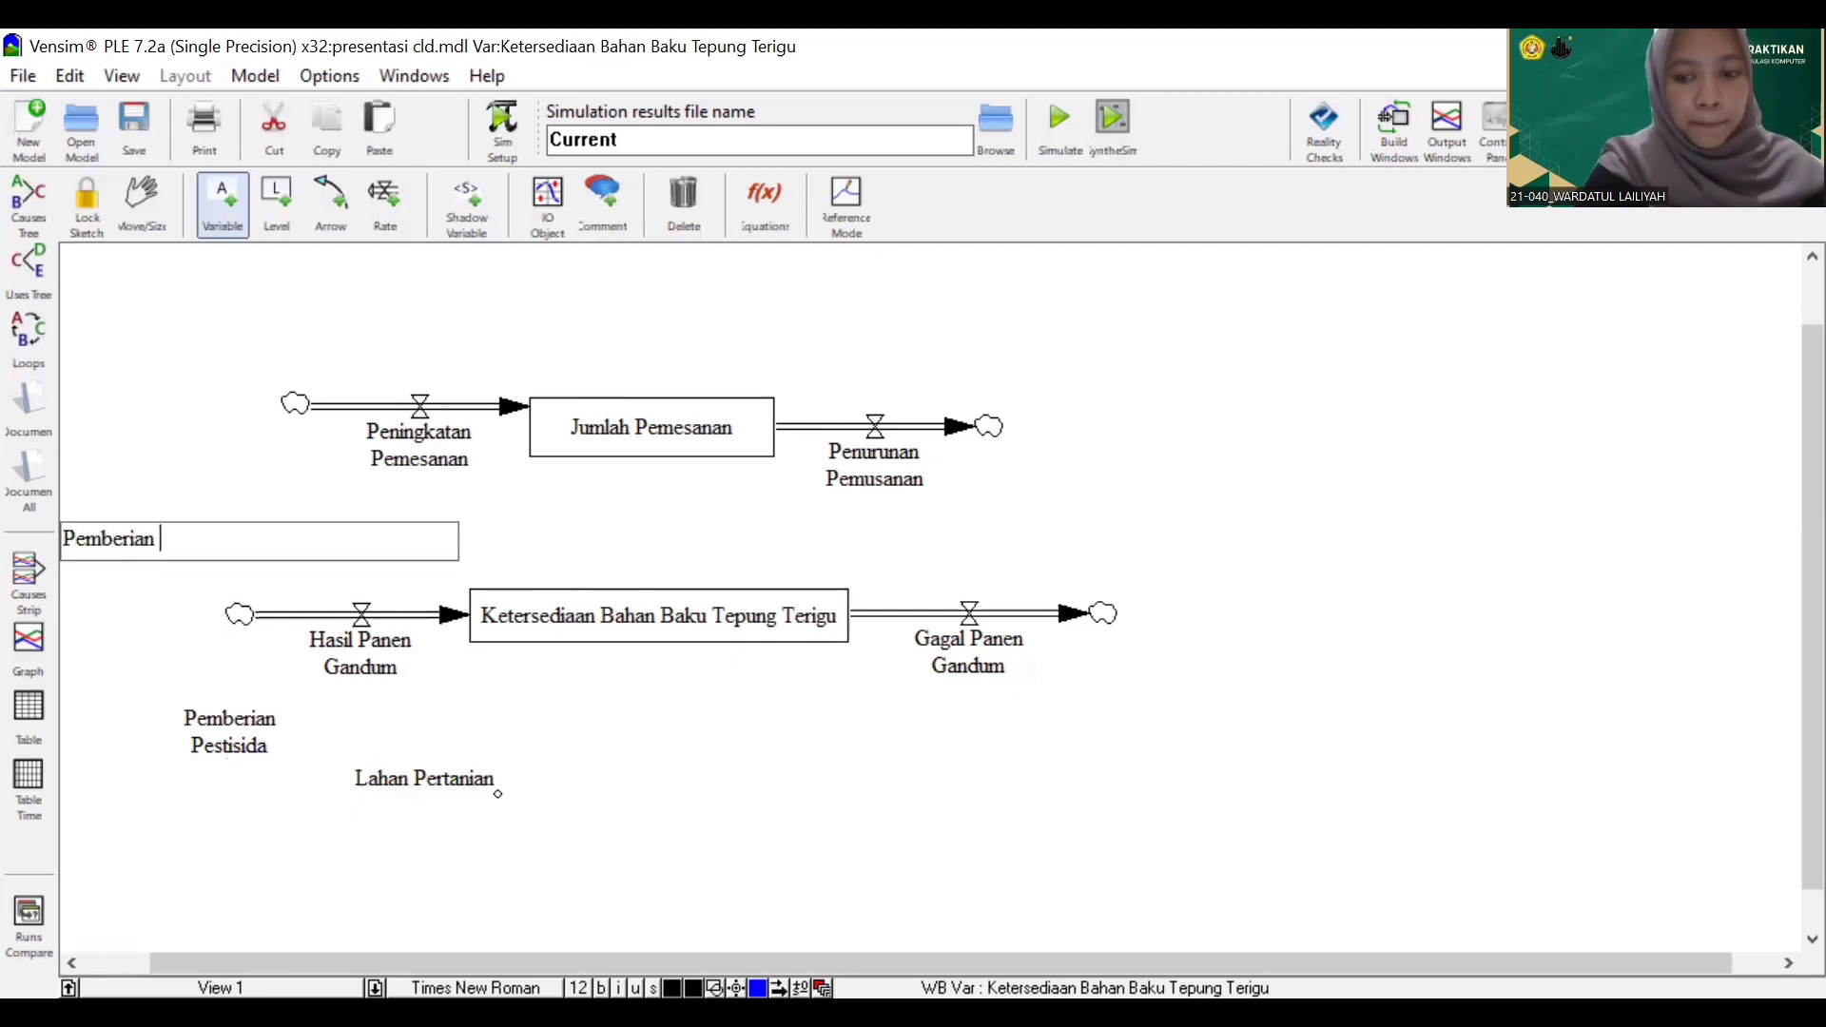
text( Pupuk)
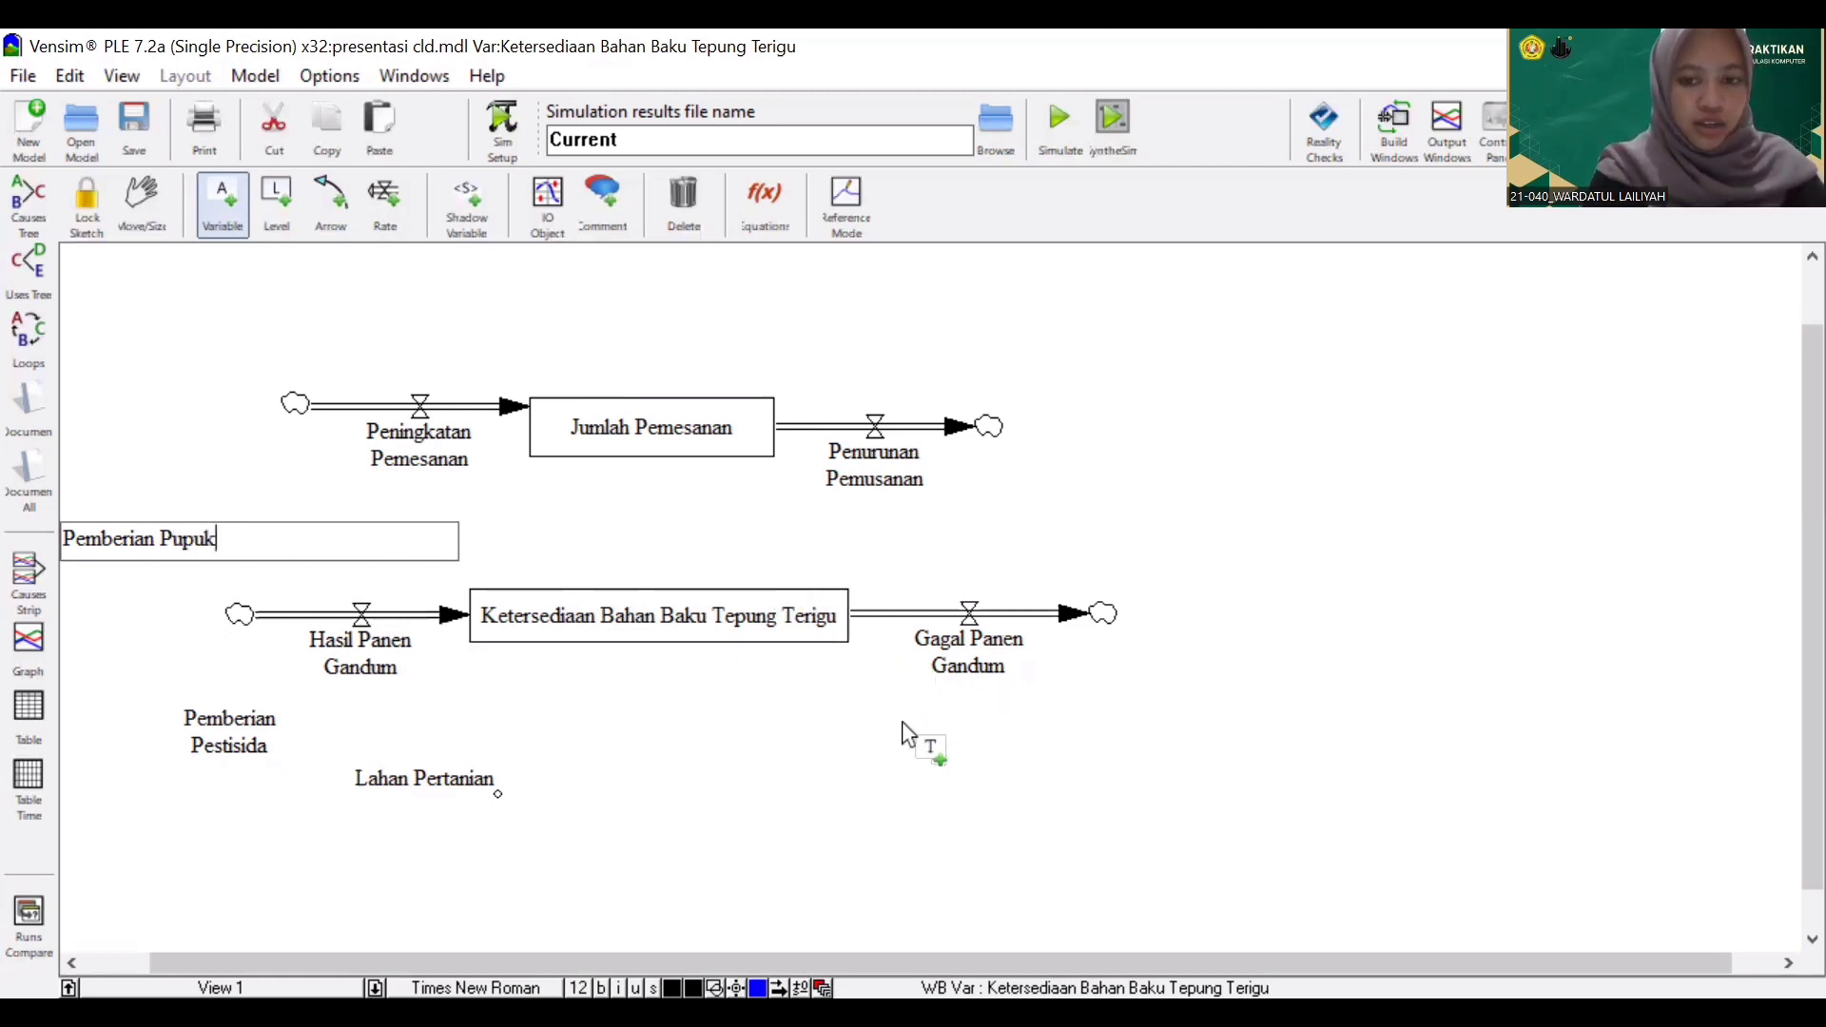
Add the variables Kekurangan Air and Hama below the Gagal Panen Gandum rate, one on each side
click(870, 740)
click(869, 743)
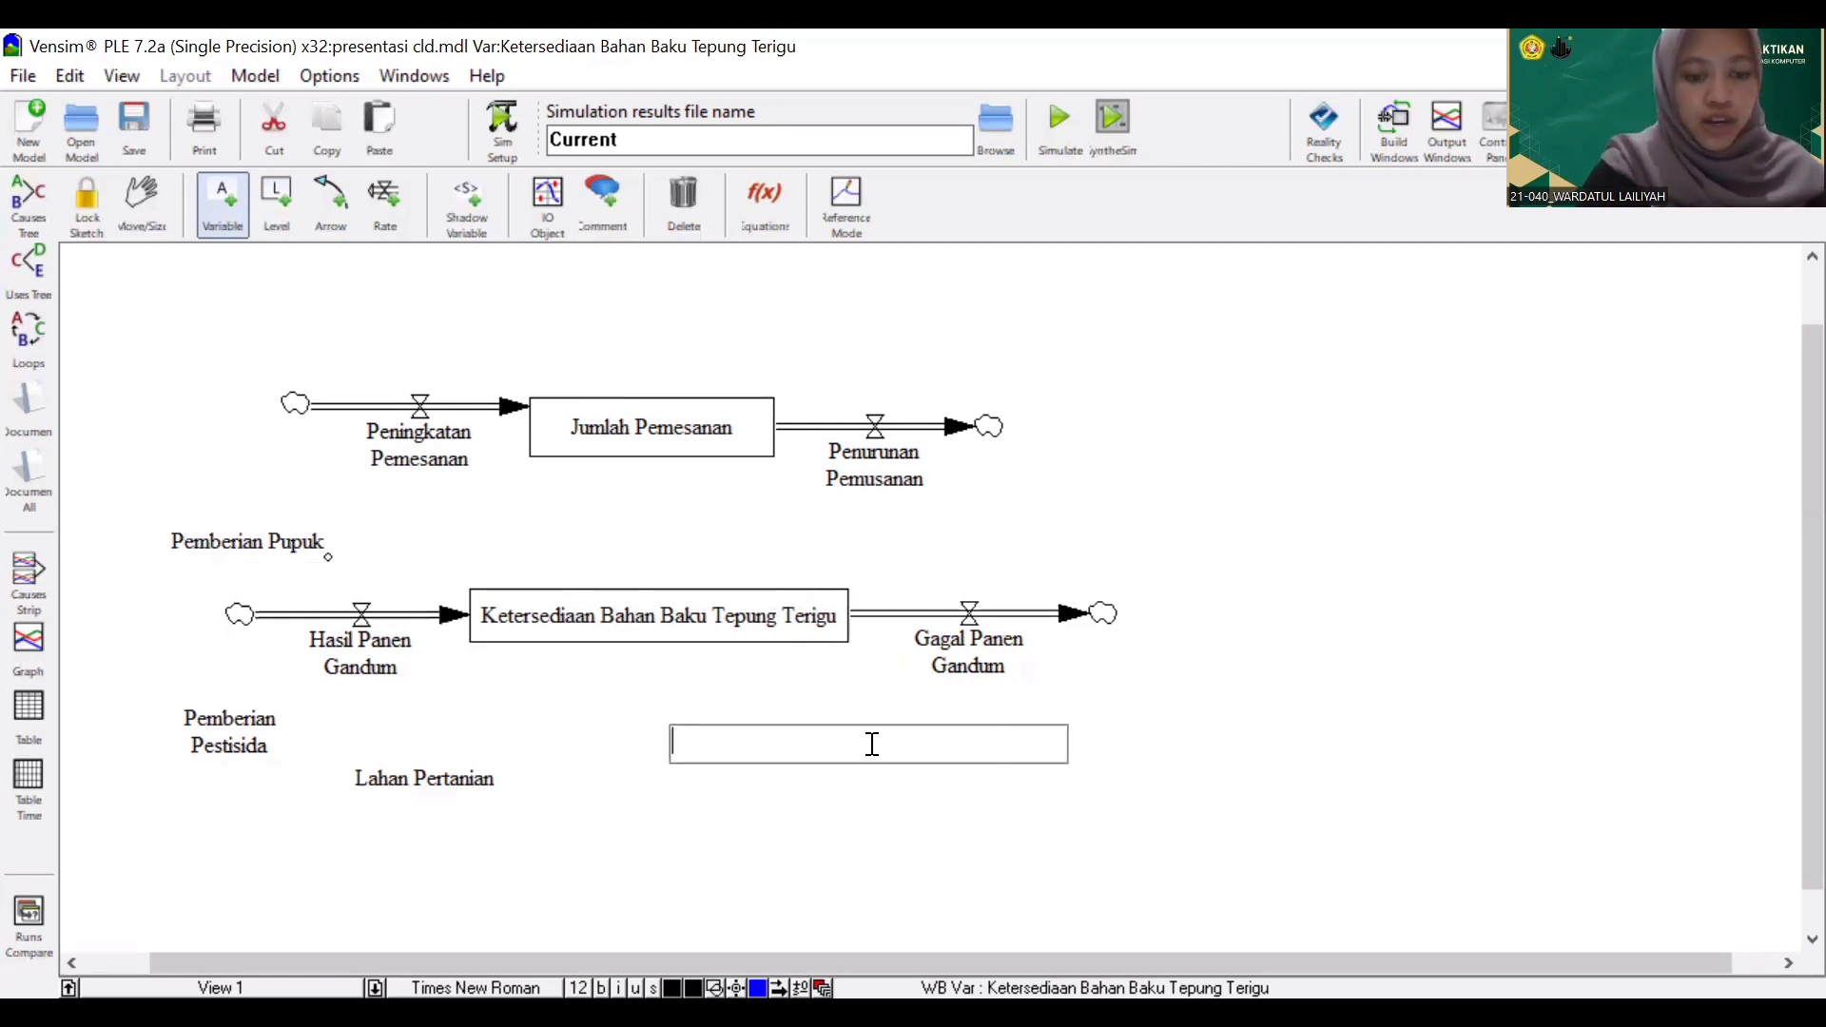
text(Kekuran)
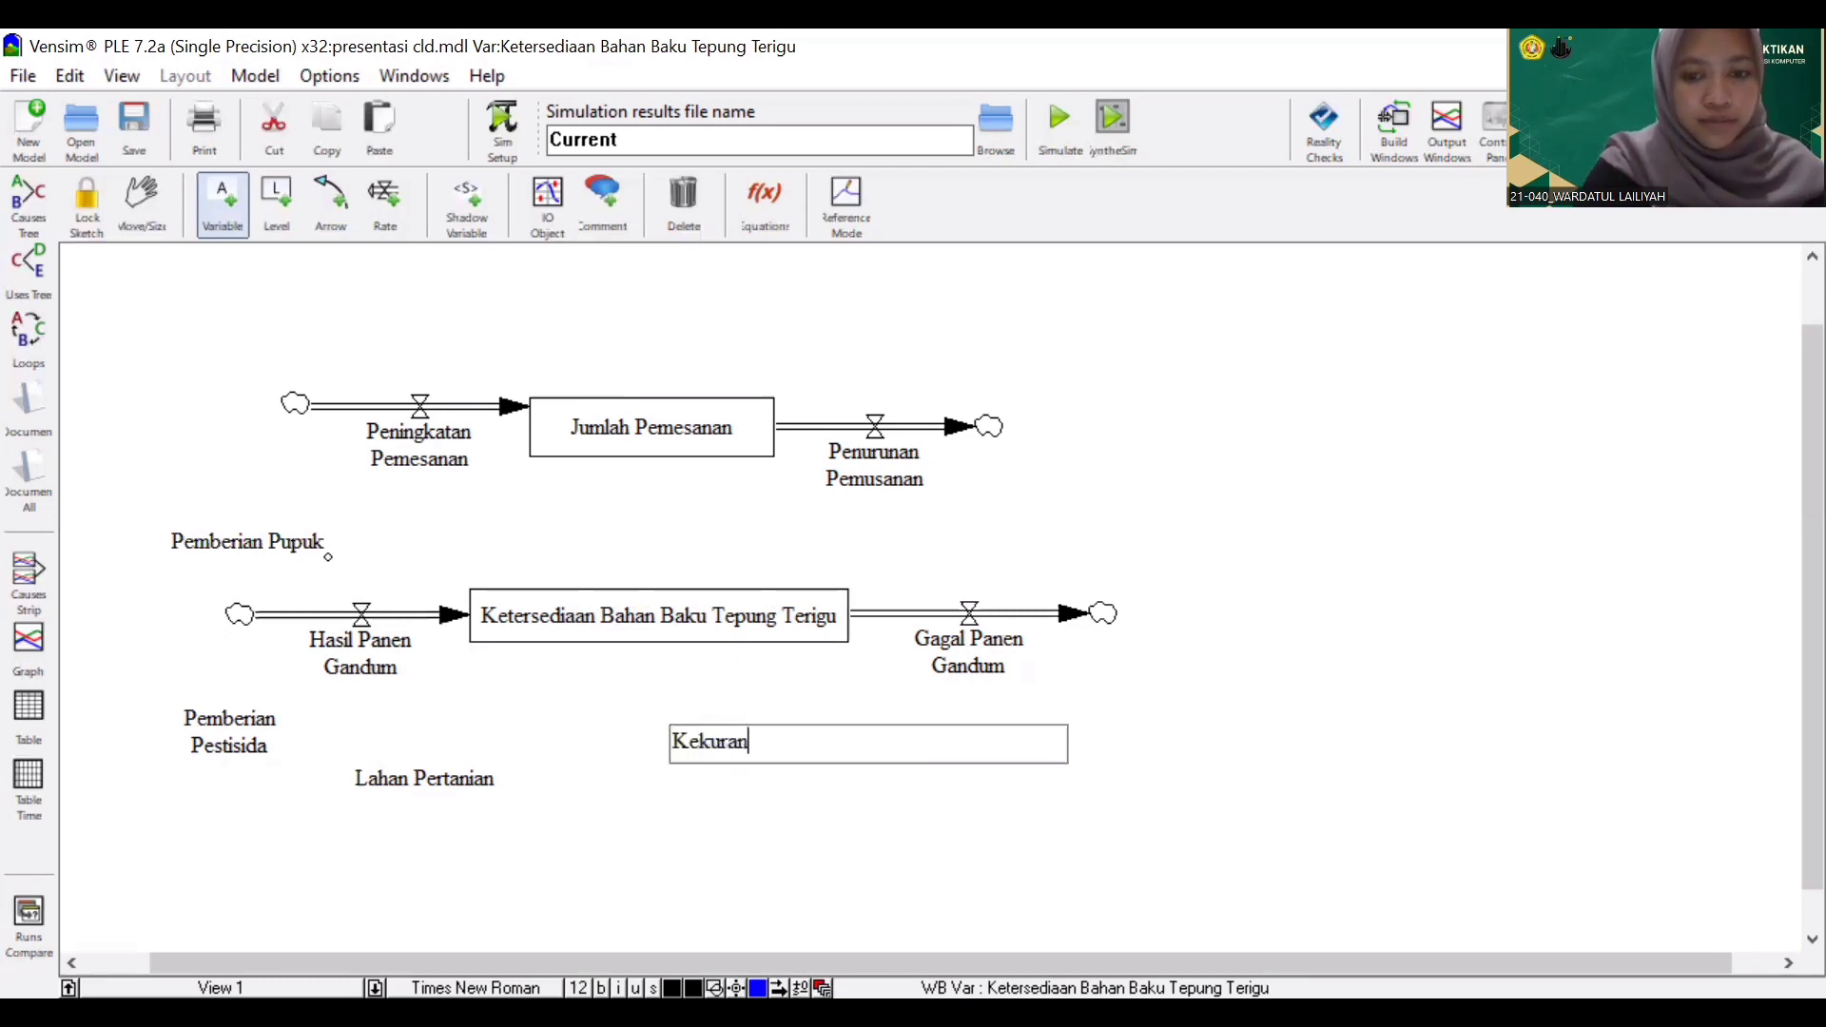
text(gan Air)
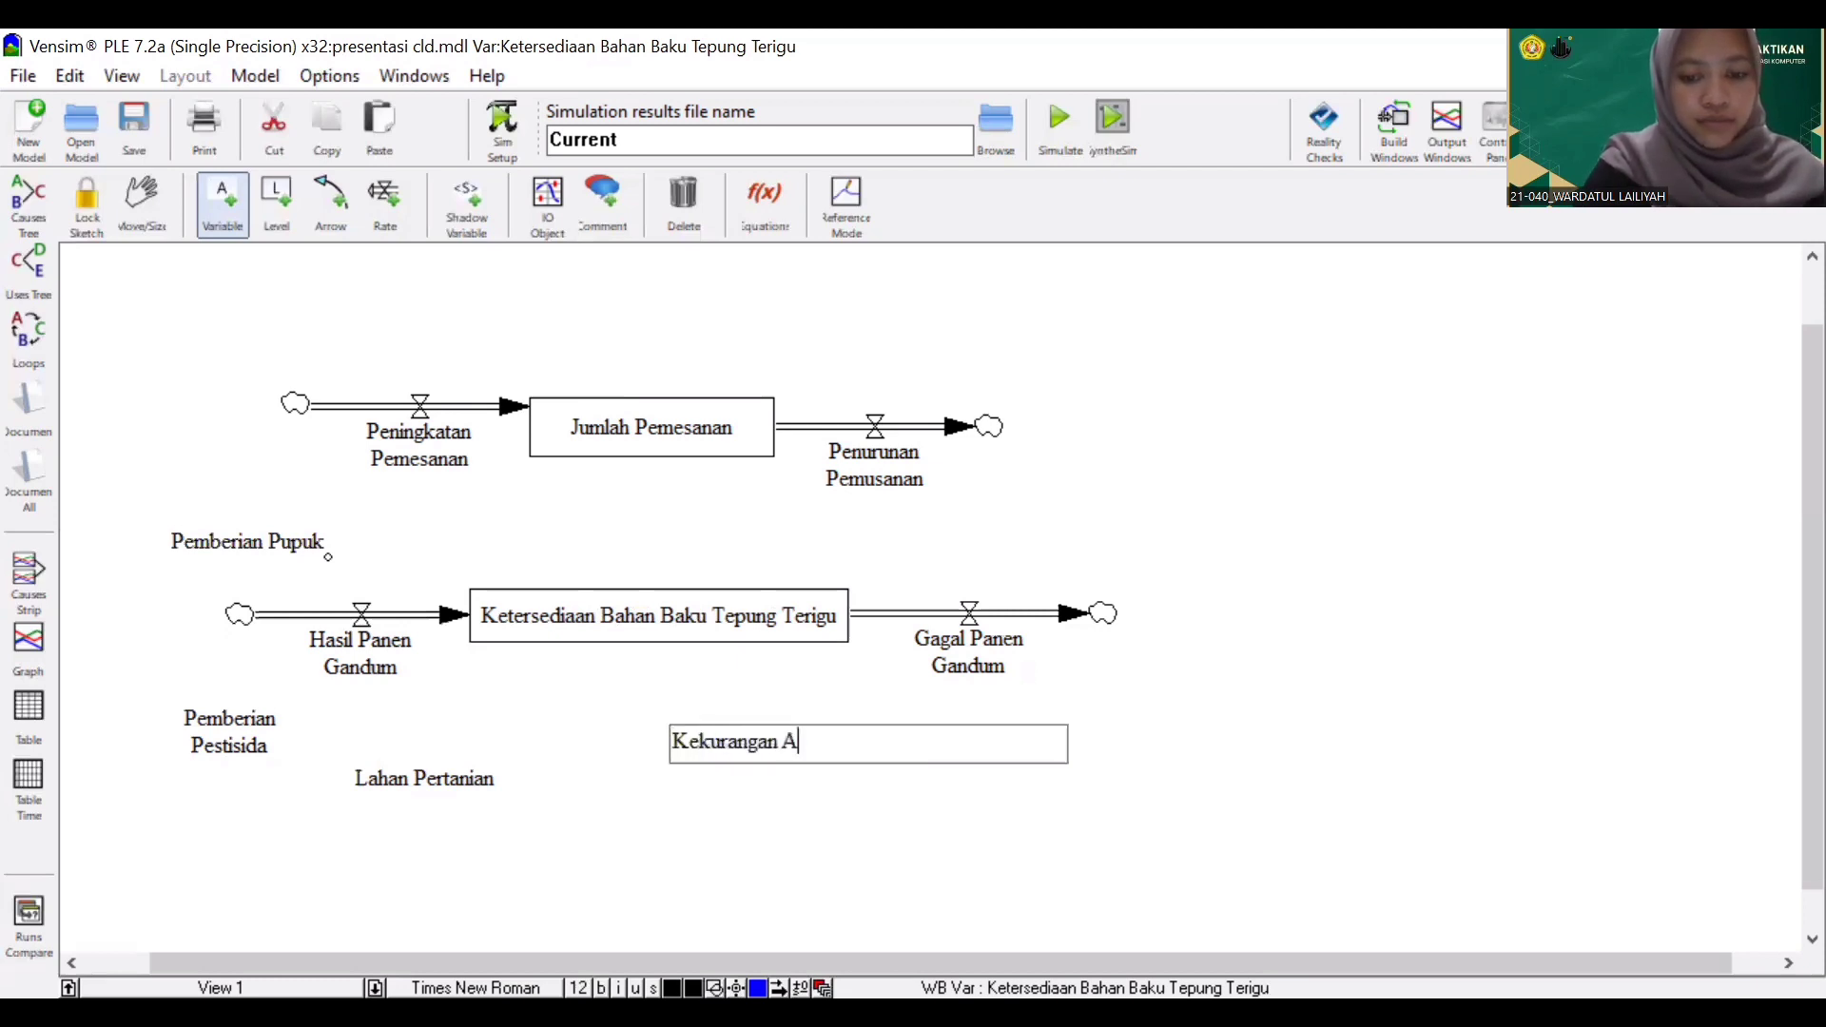
click(1170, 717)
click(1170, 717)
text(Hama)
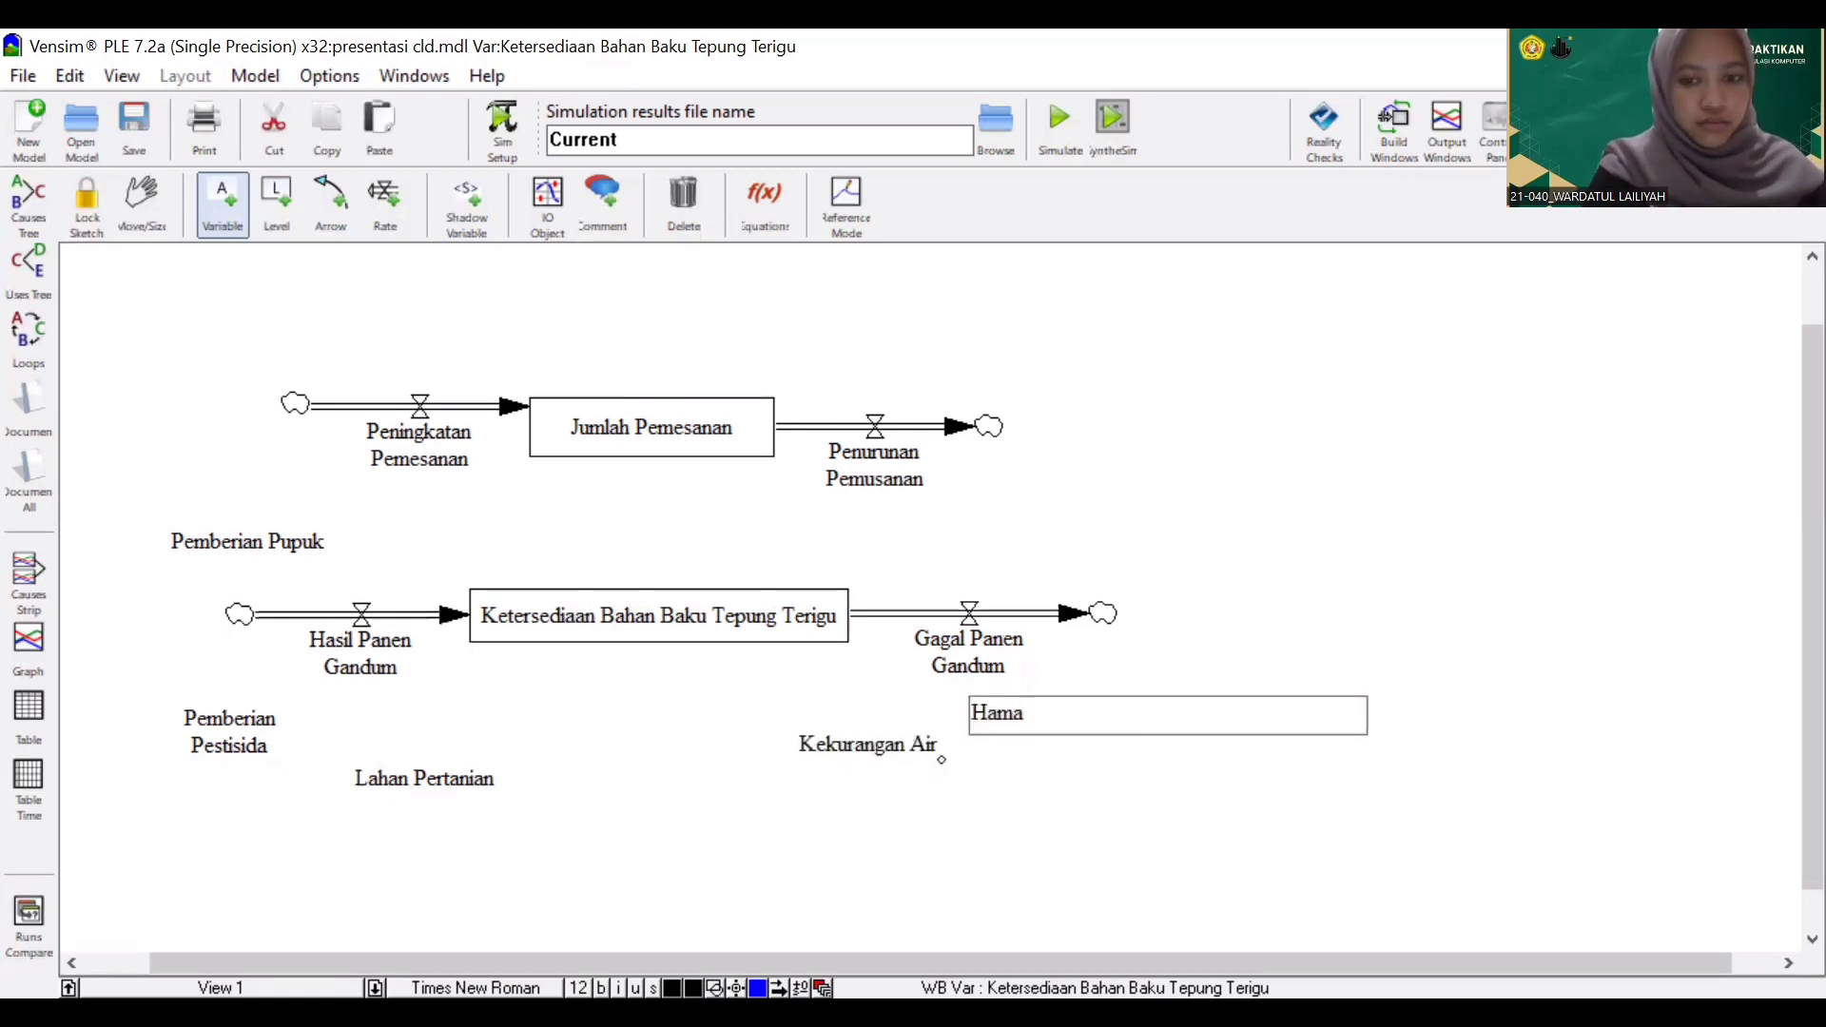
Add a variable named Suhu dan Iklim above the Gagal Panen Gandum rate
click(1020, 527)
text(Su)
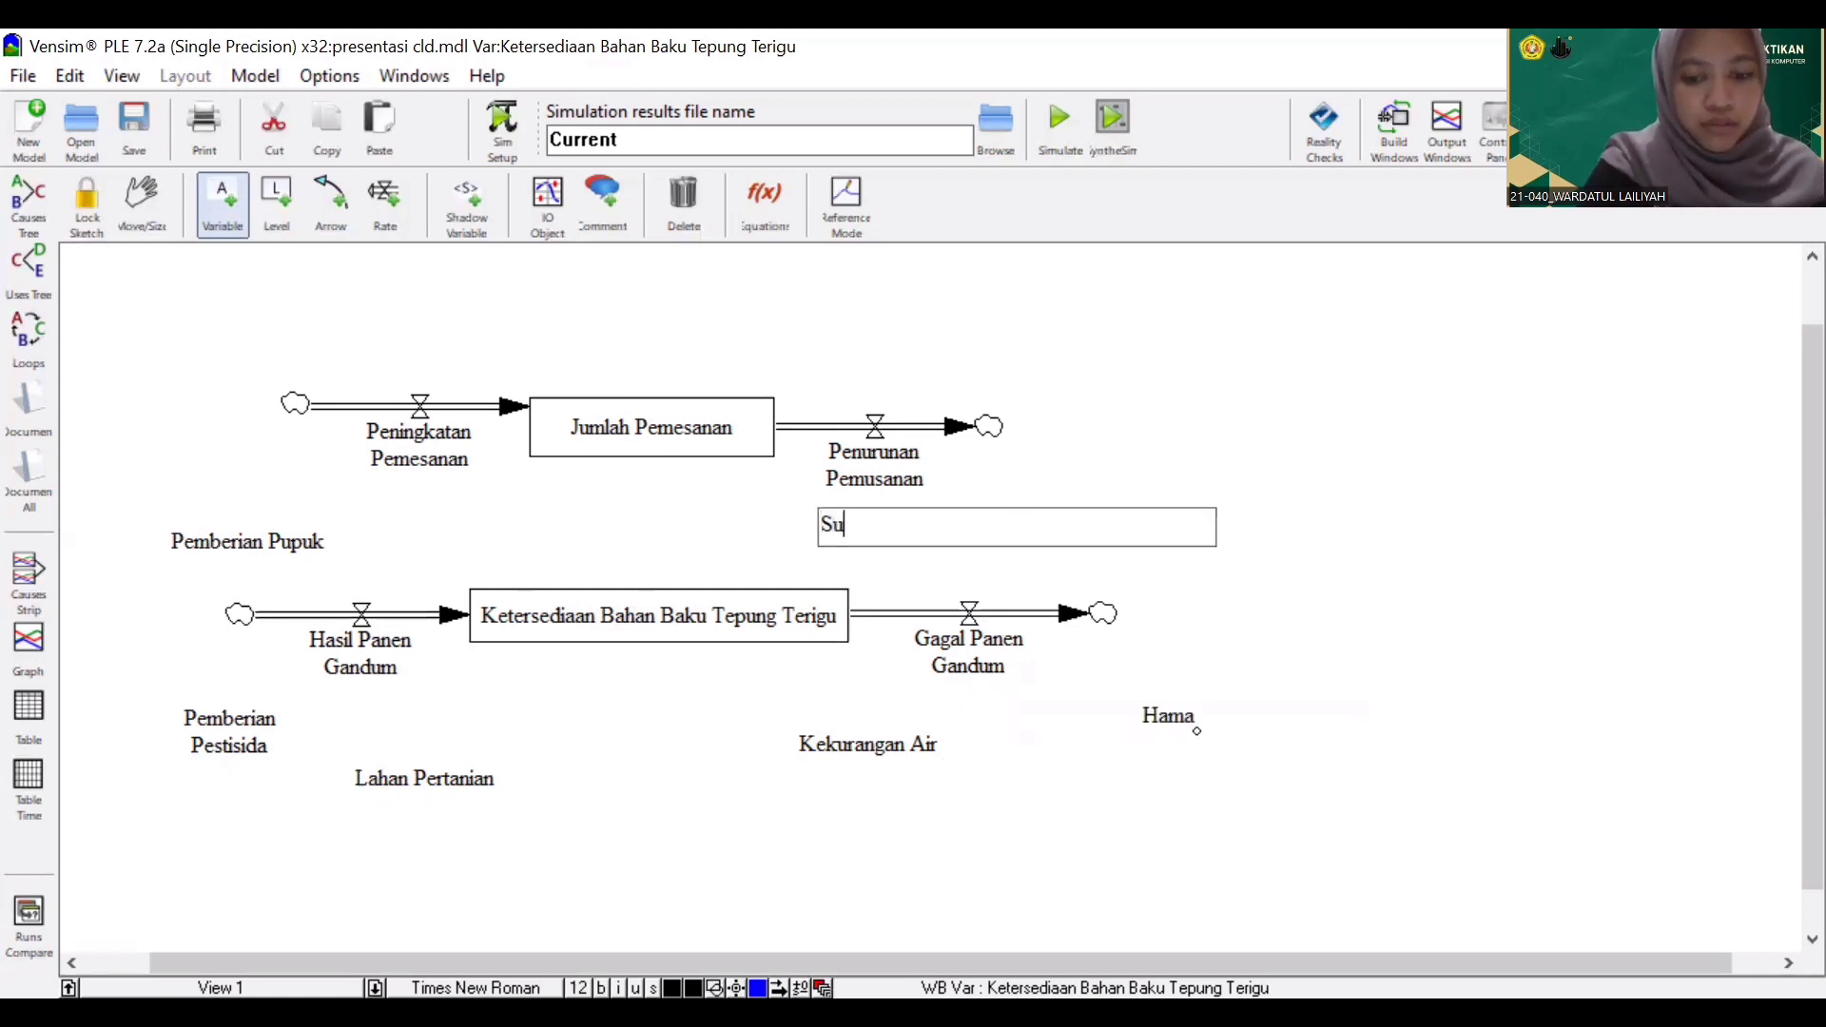
text(hu dan I)
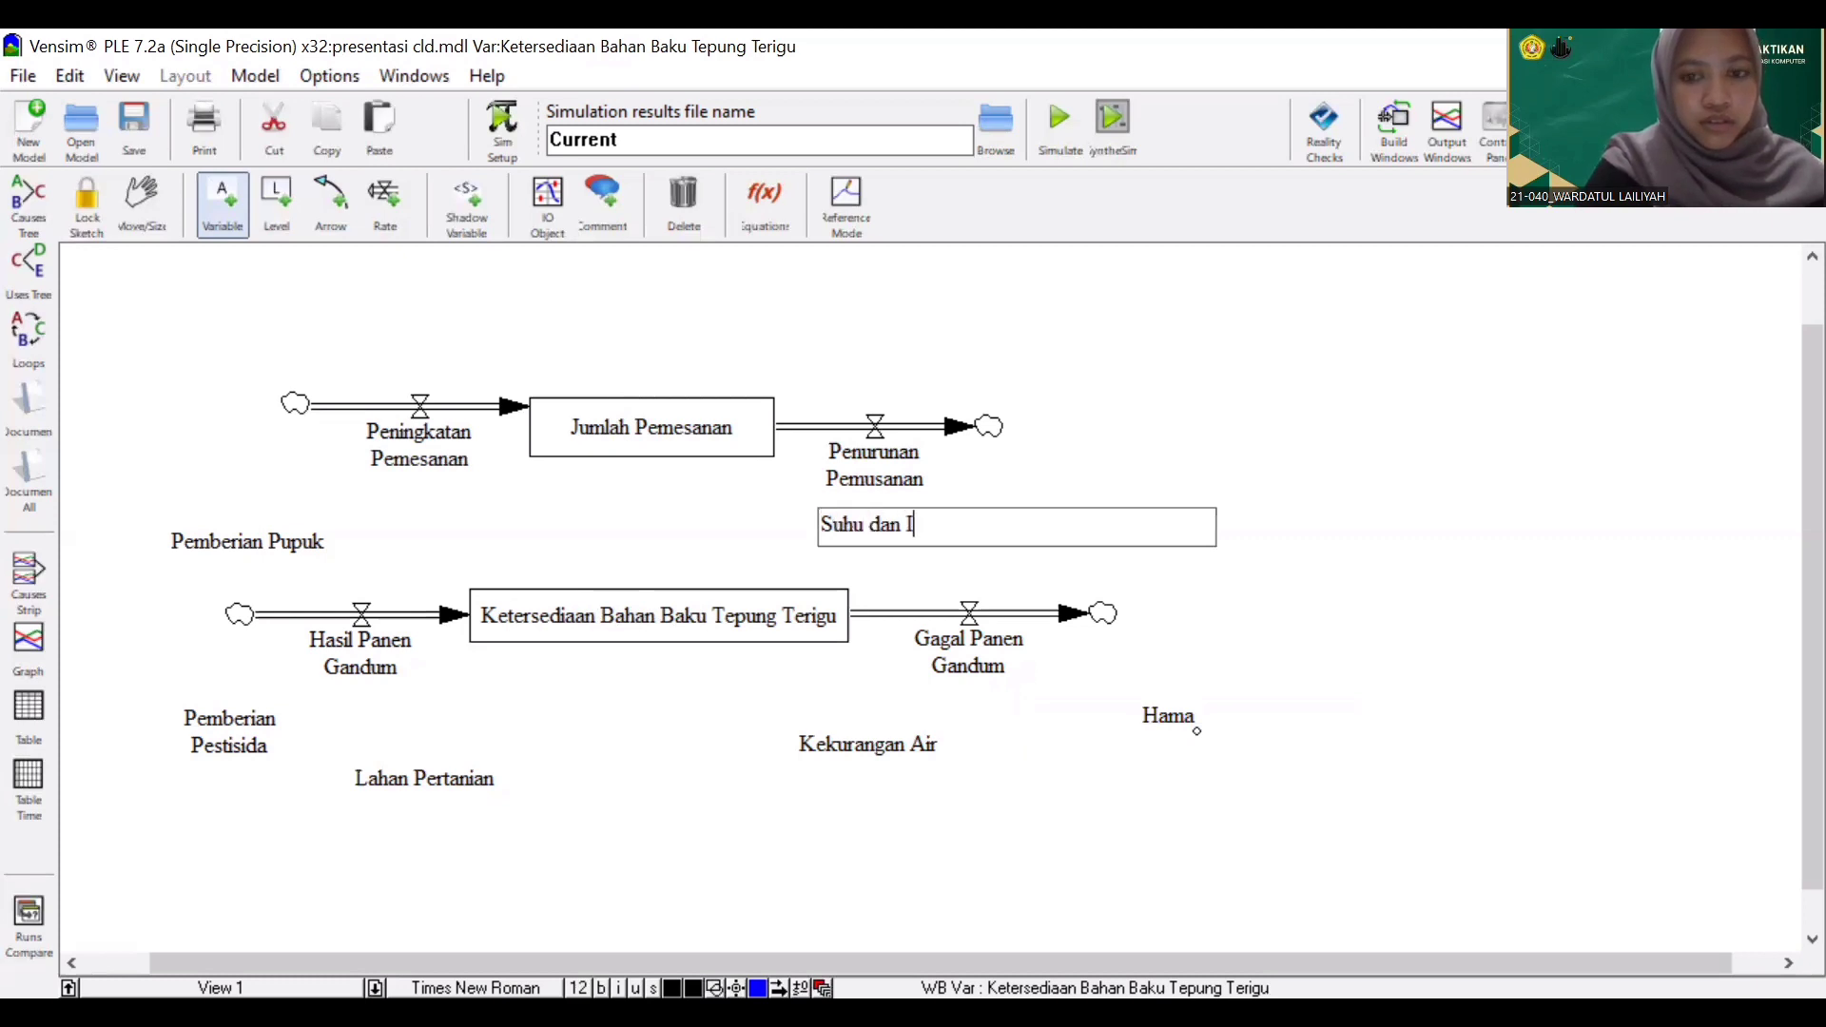
text(klim)
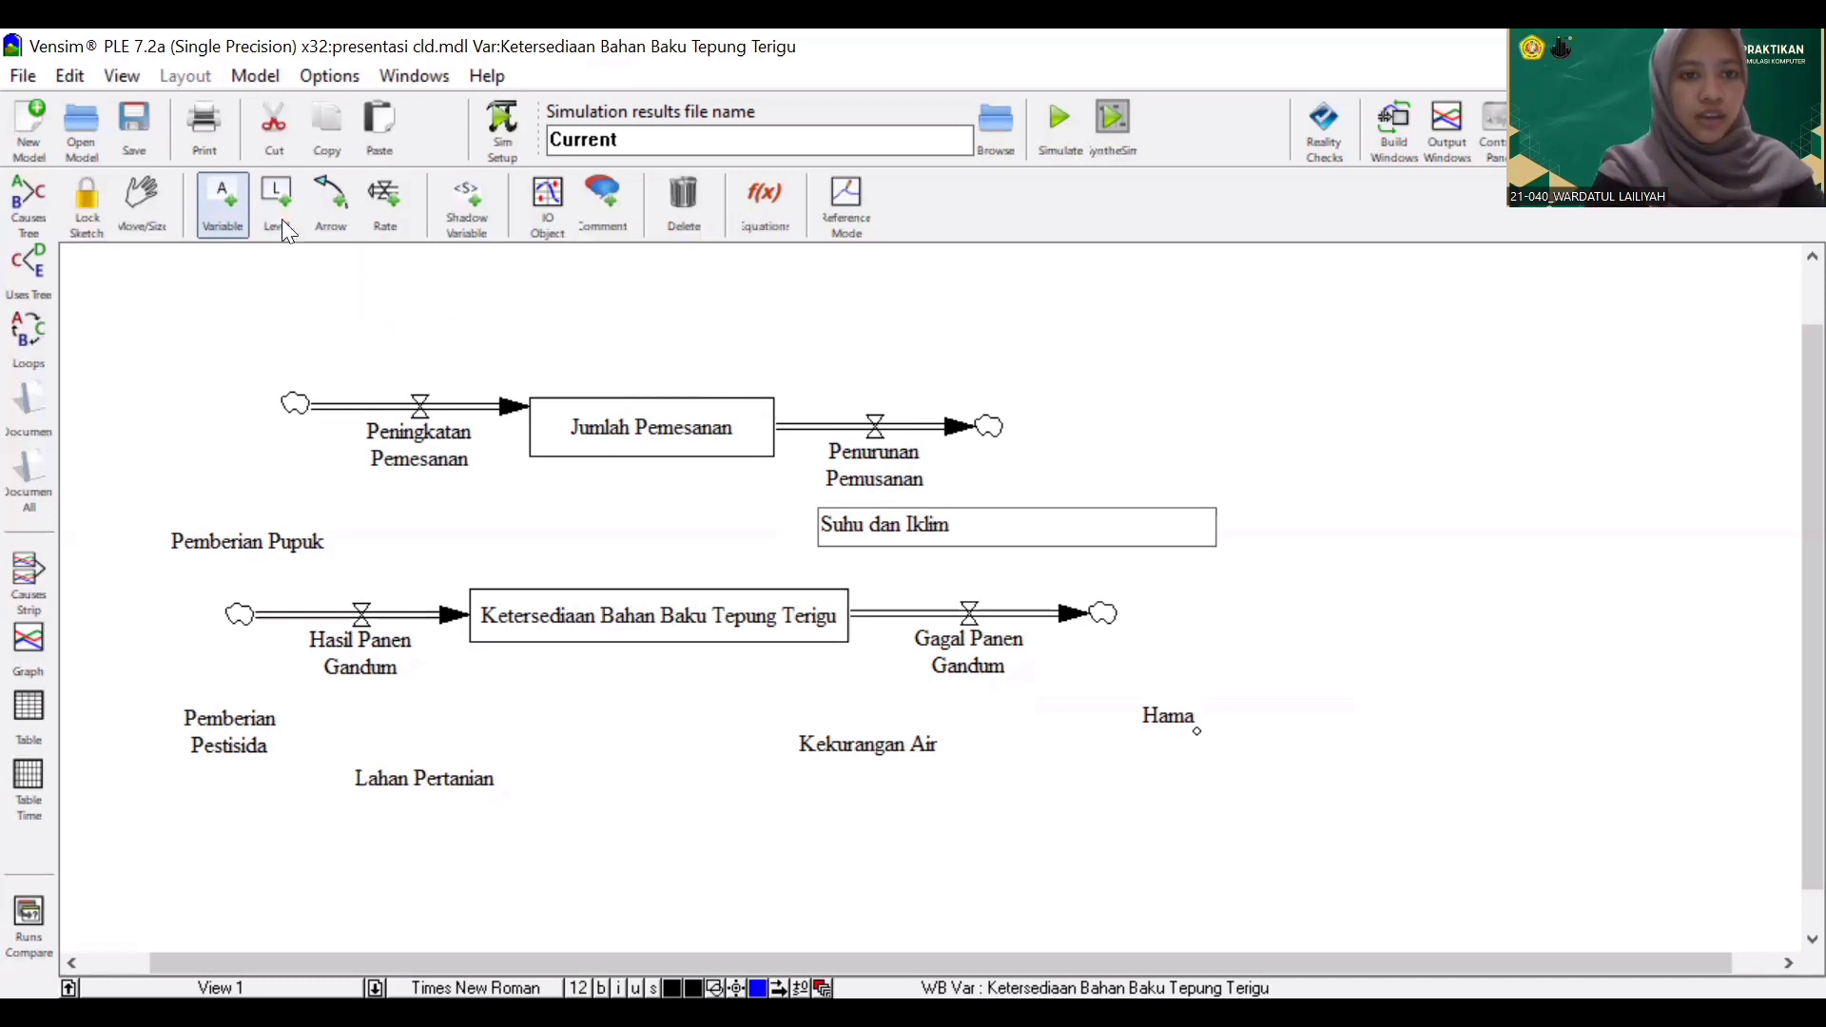
Draw arrows from Suhu dan Iklim, Kekurangan Air and Hama to the Gagal Panen Gandum rate
click(317, 215)
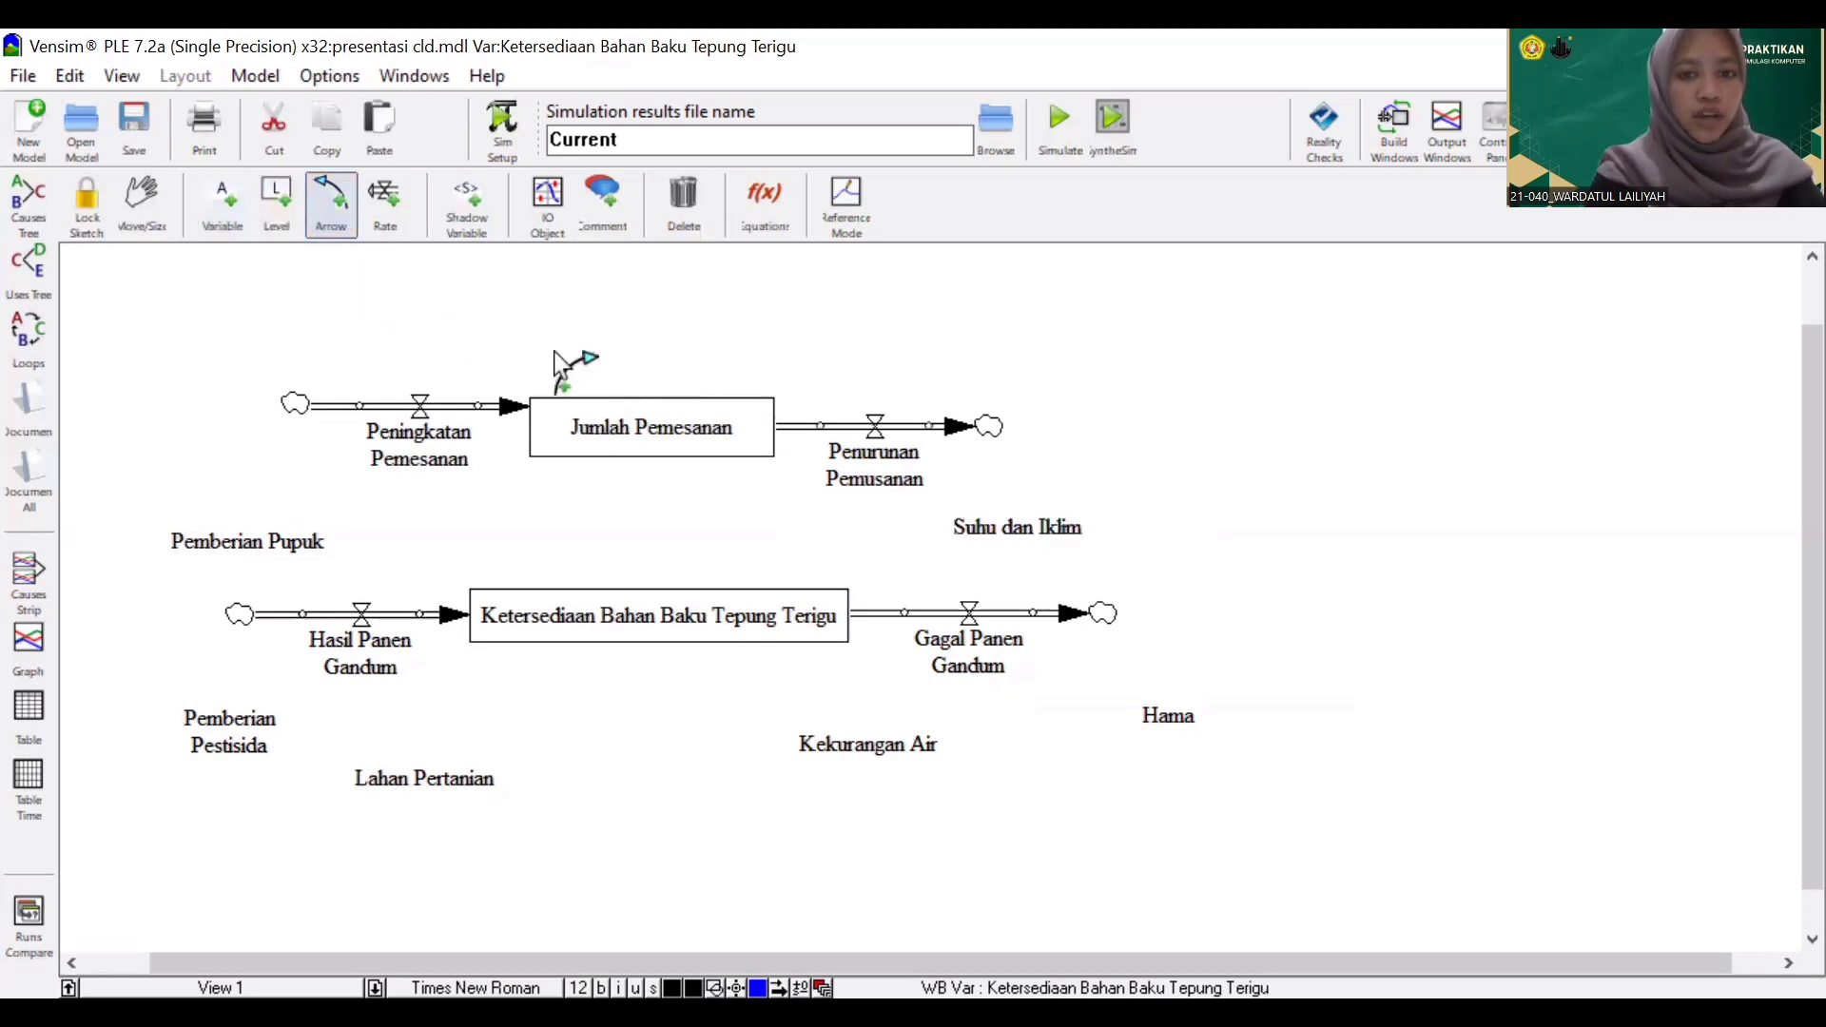
click(985, 532)
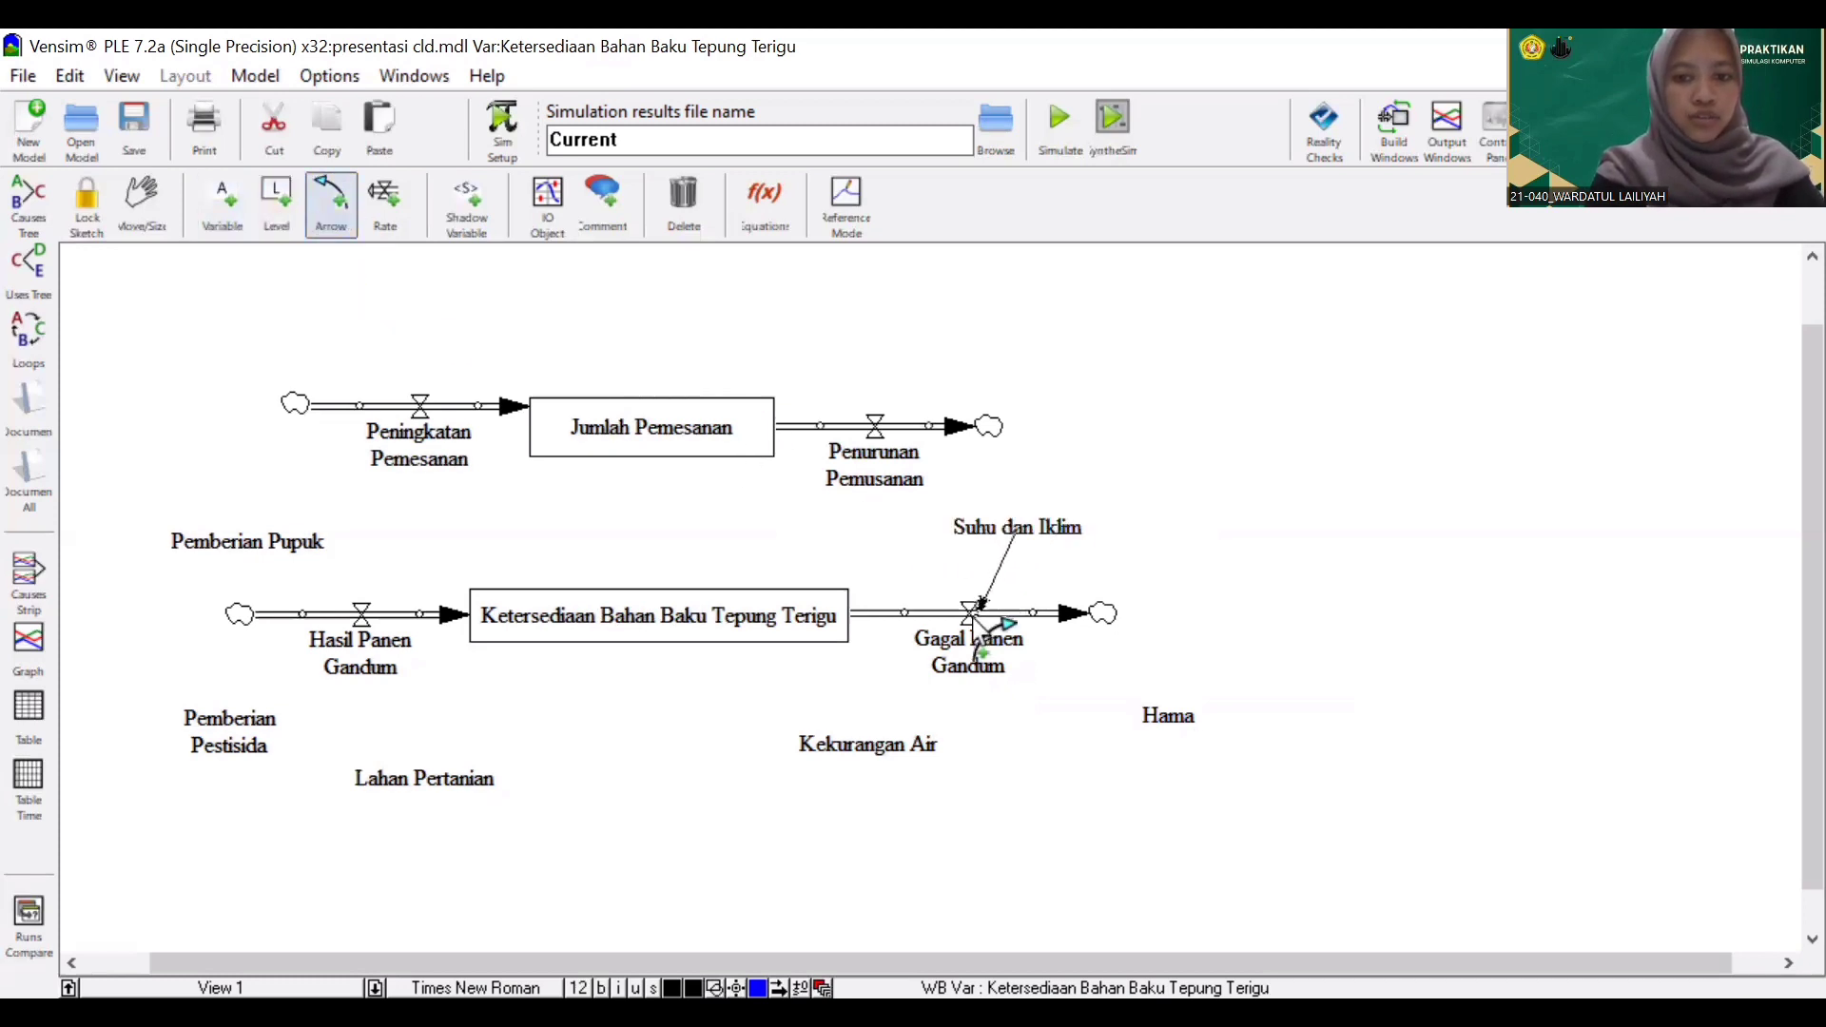
click(966, 610)
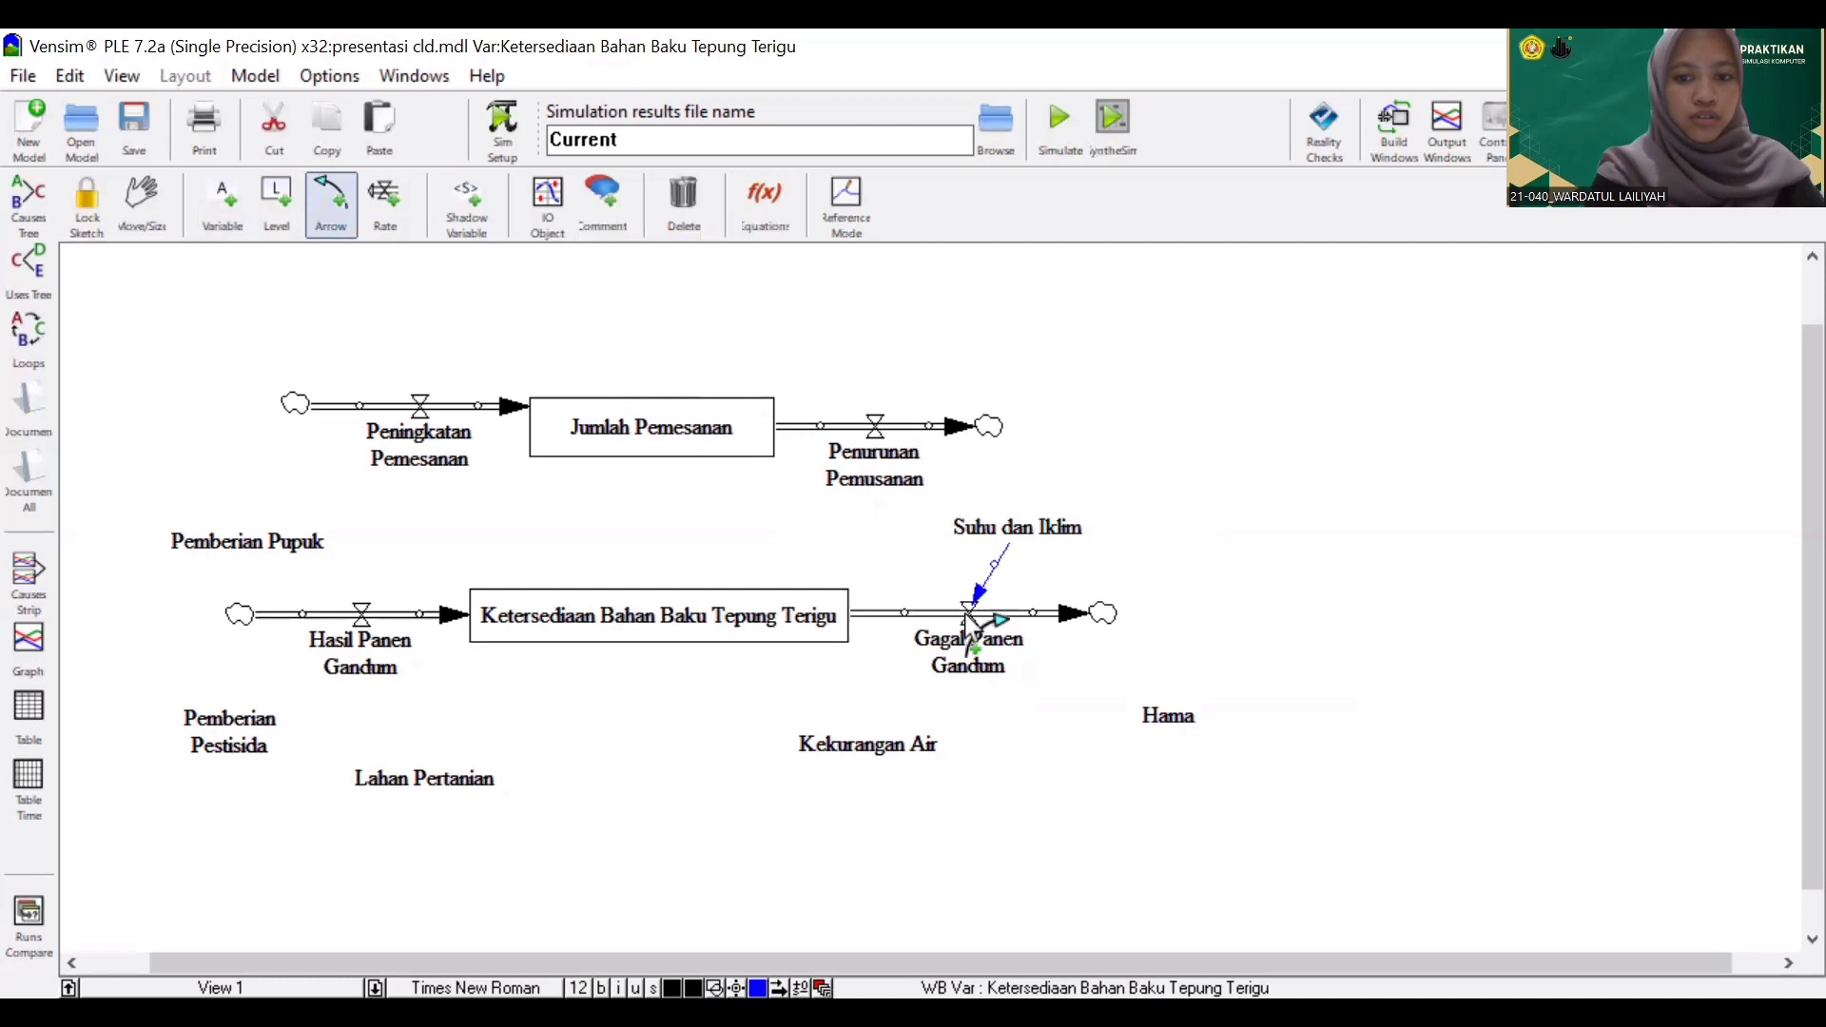
click(883, 750)
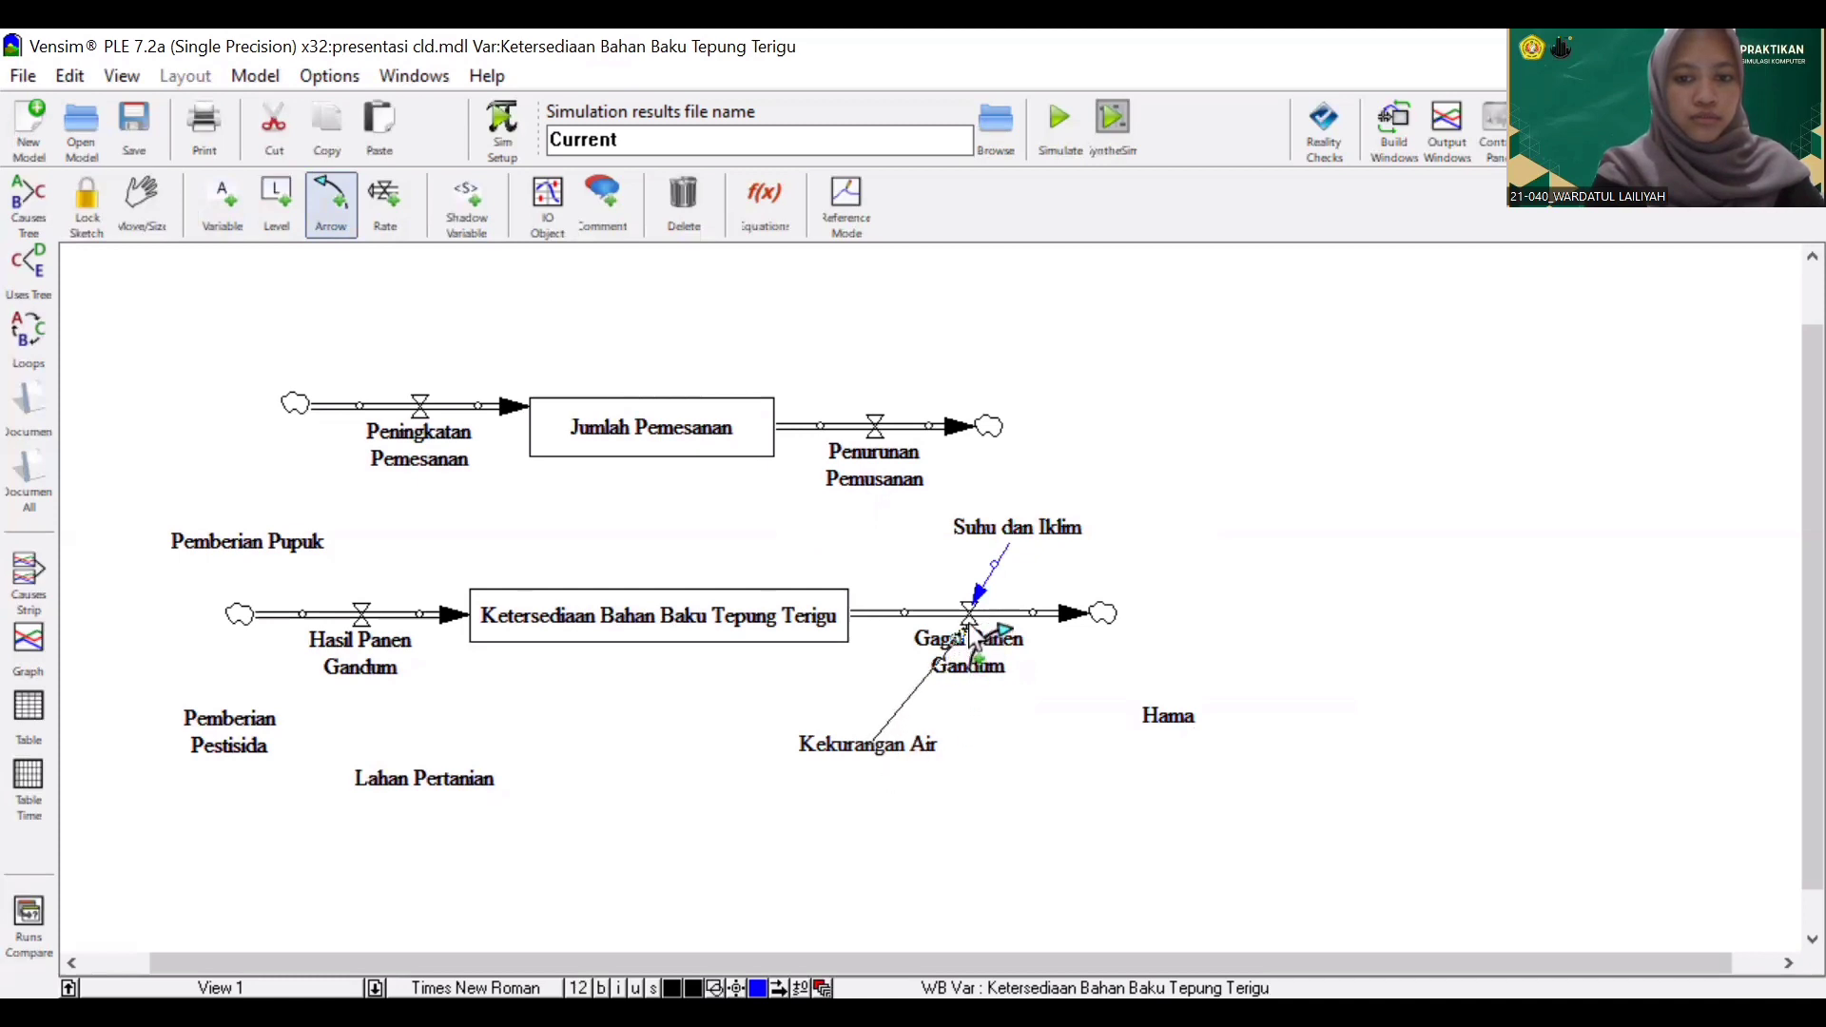
click(965, 623)
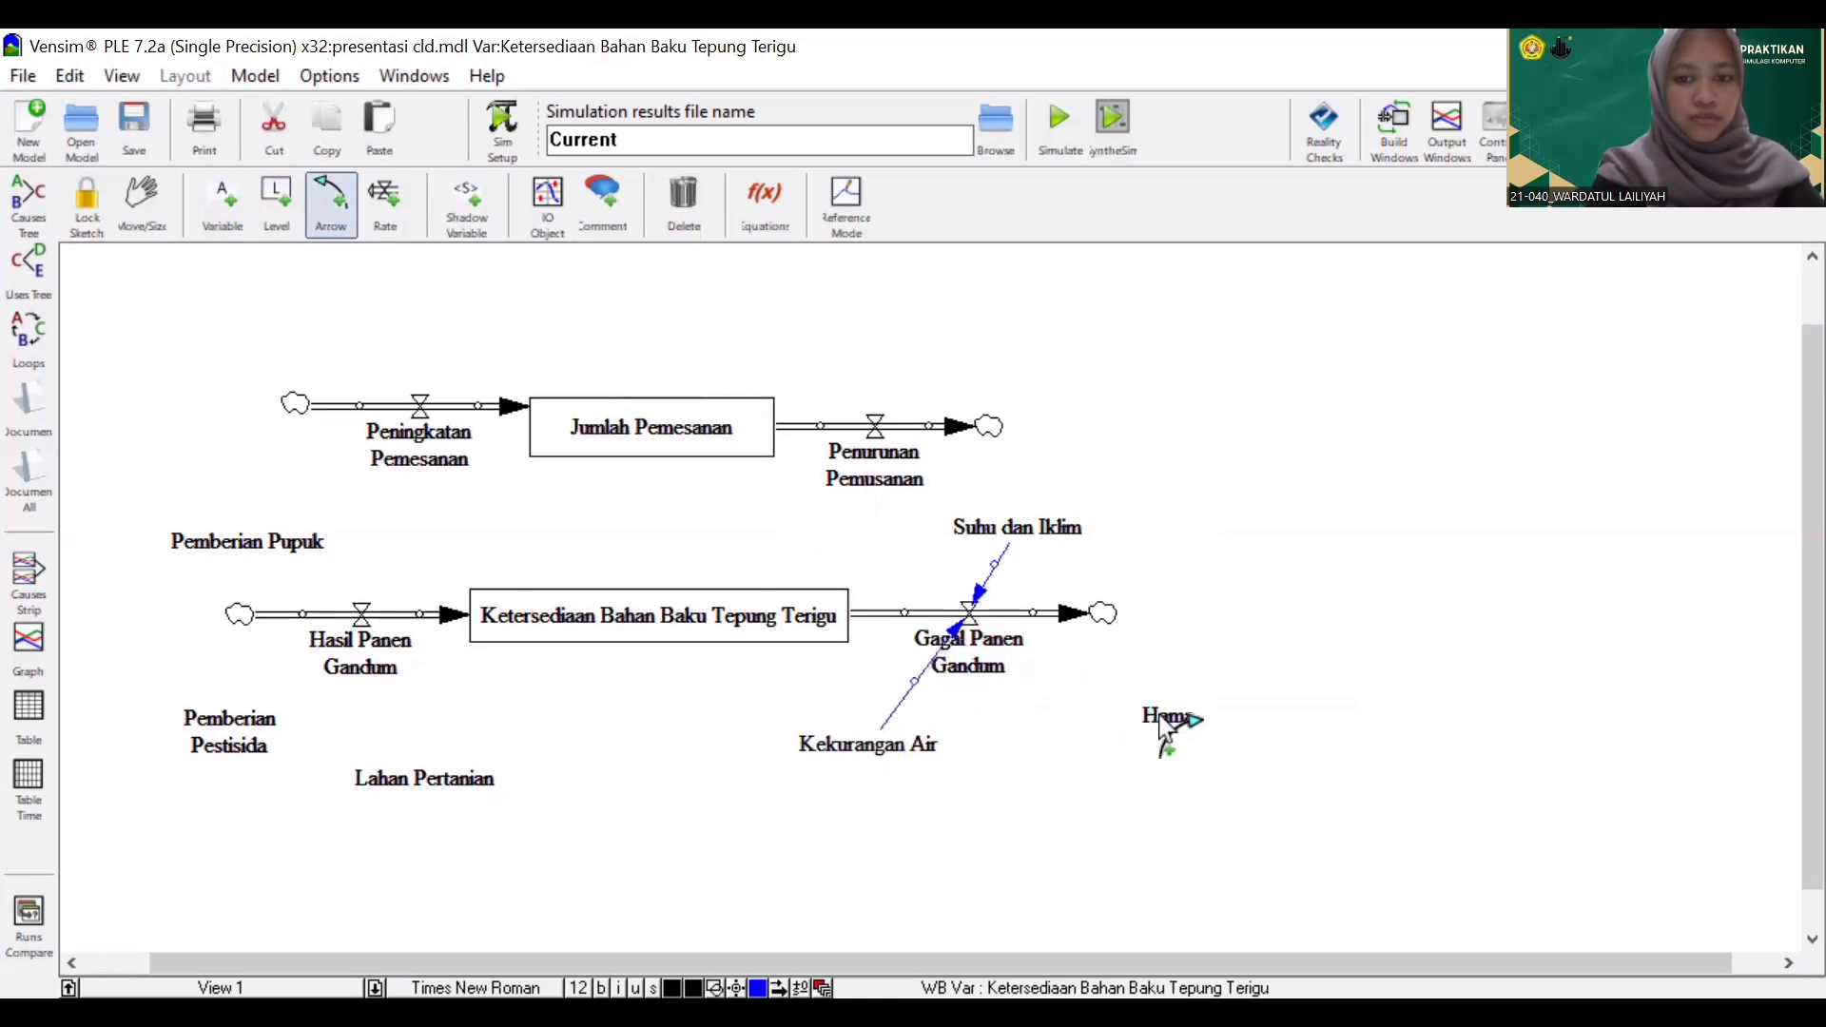
click(1168, 716)
click(972, 628)
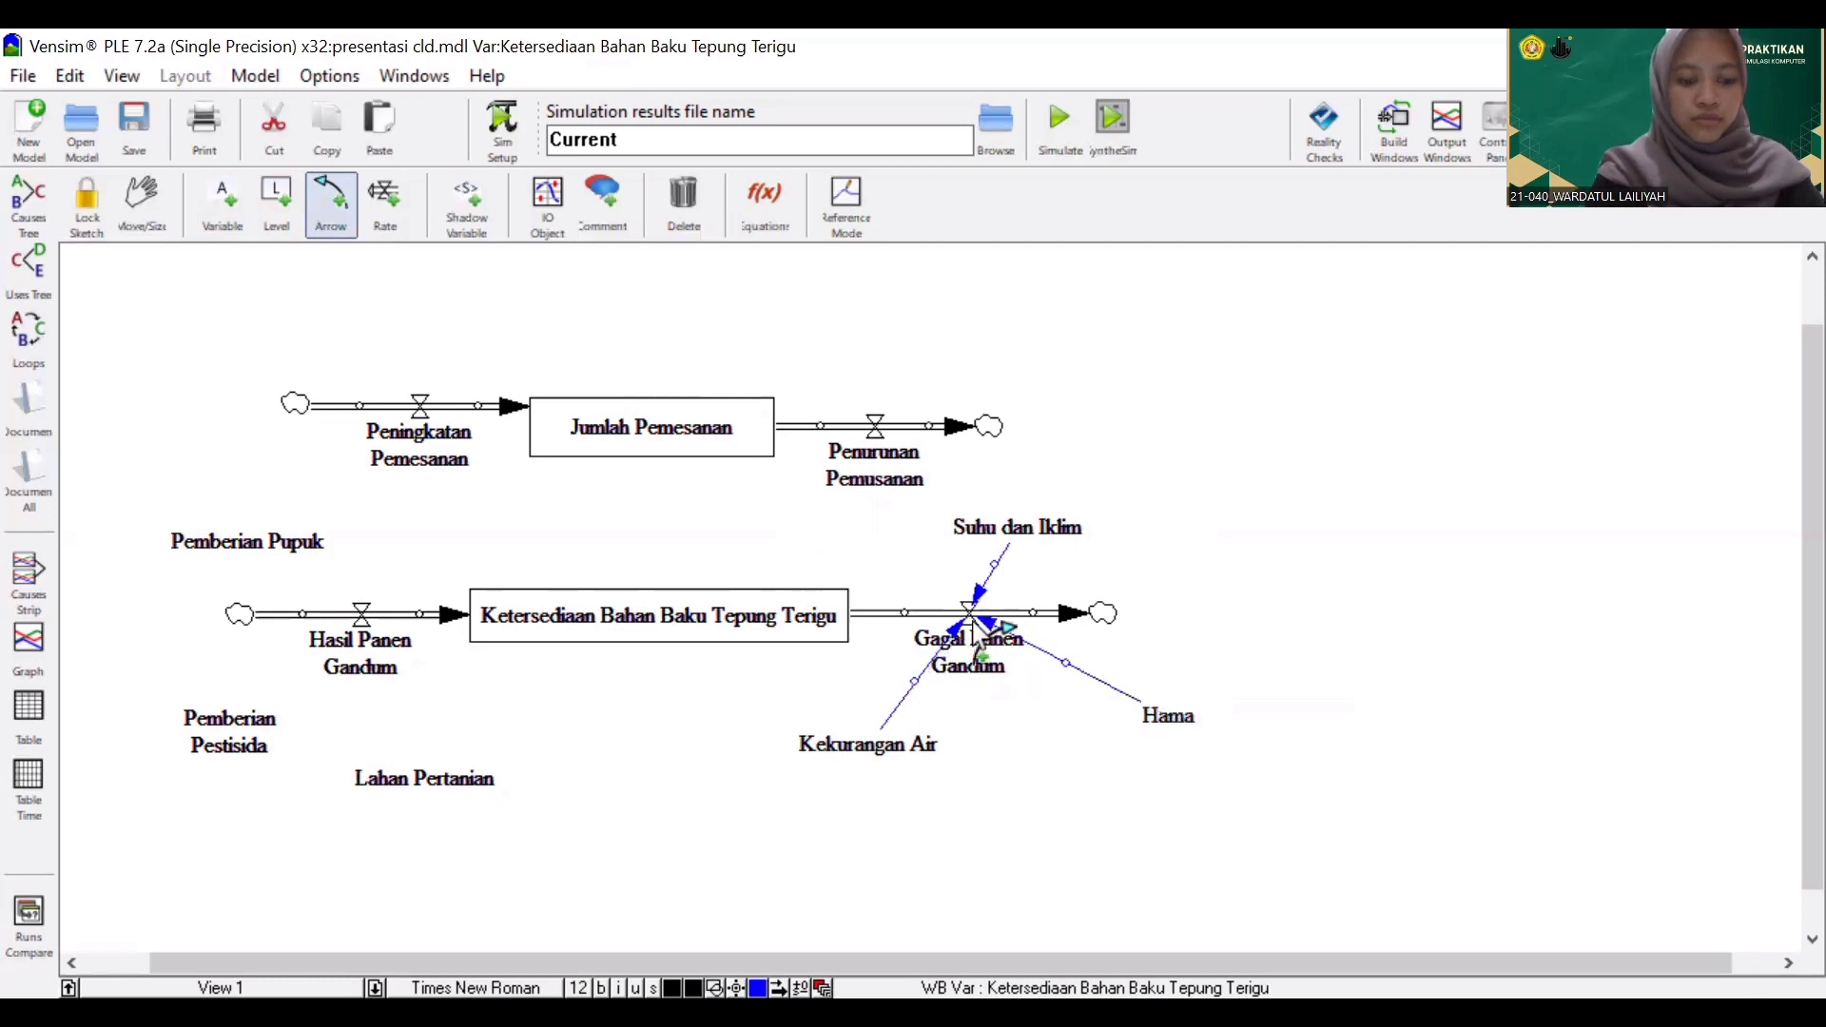
Draw arrows from Pemberian Pupuk, Pemberian Pestisida and Lahan Pertanian to the Hasil Panen Gandum rate
click(292, 552)
click(362, 611)
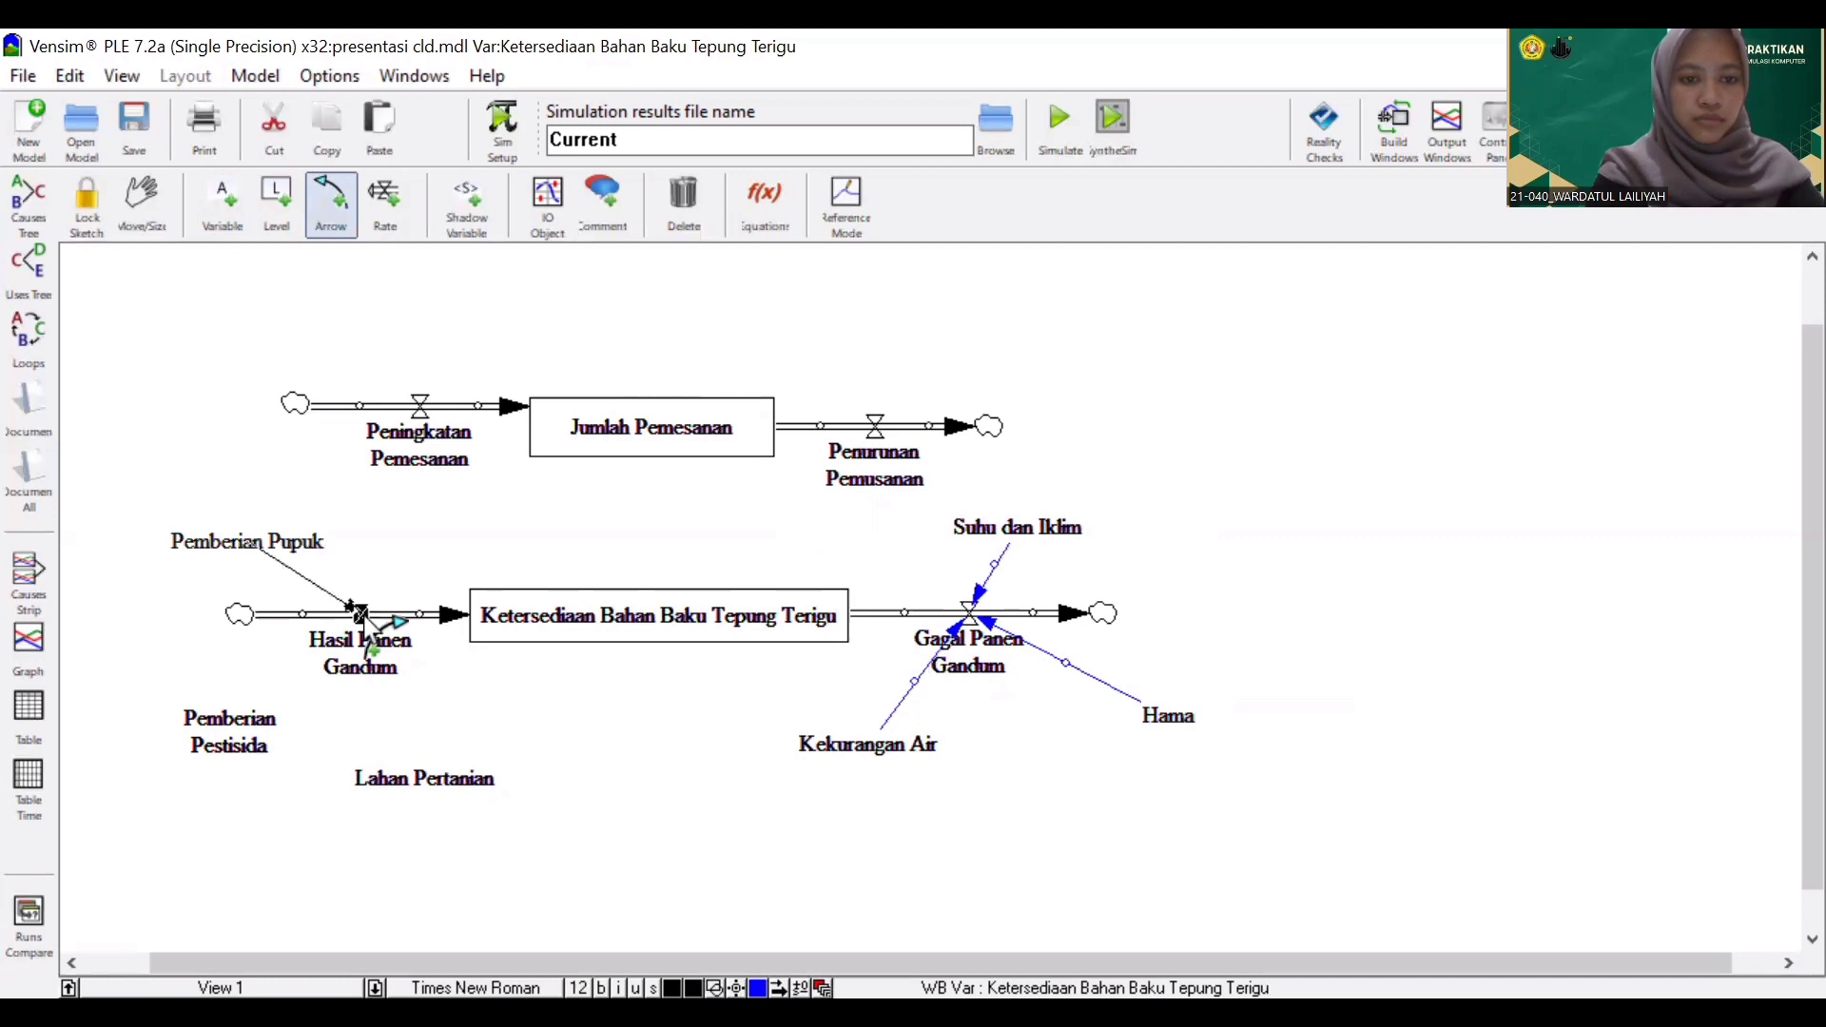
click(281, 723)
click(361, 618)
click(419, 776)
click(375, 632)
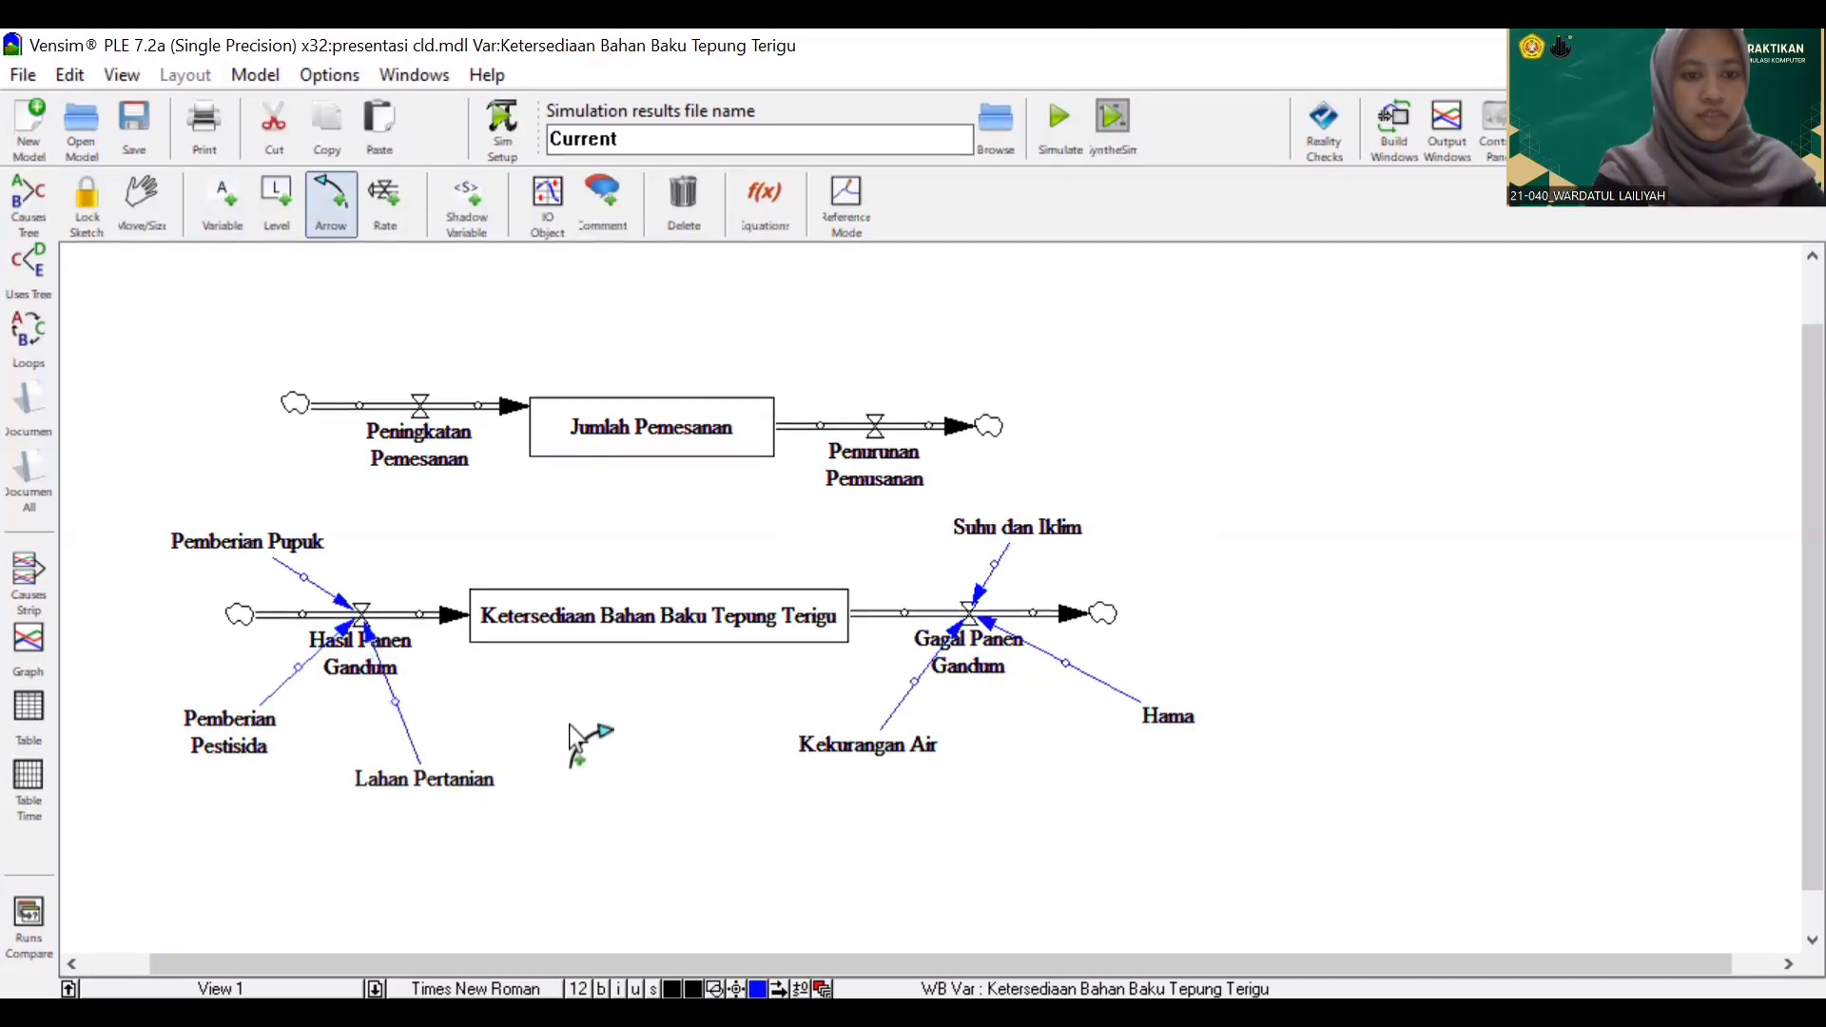
Add a variable named Presentase Peningkatan above the Peningkatan Pemesanan rate
click(225, 205)
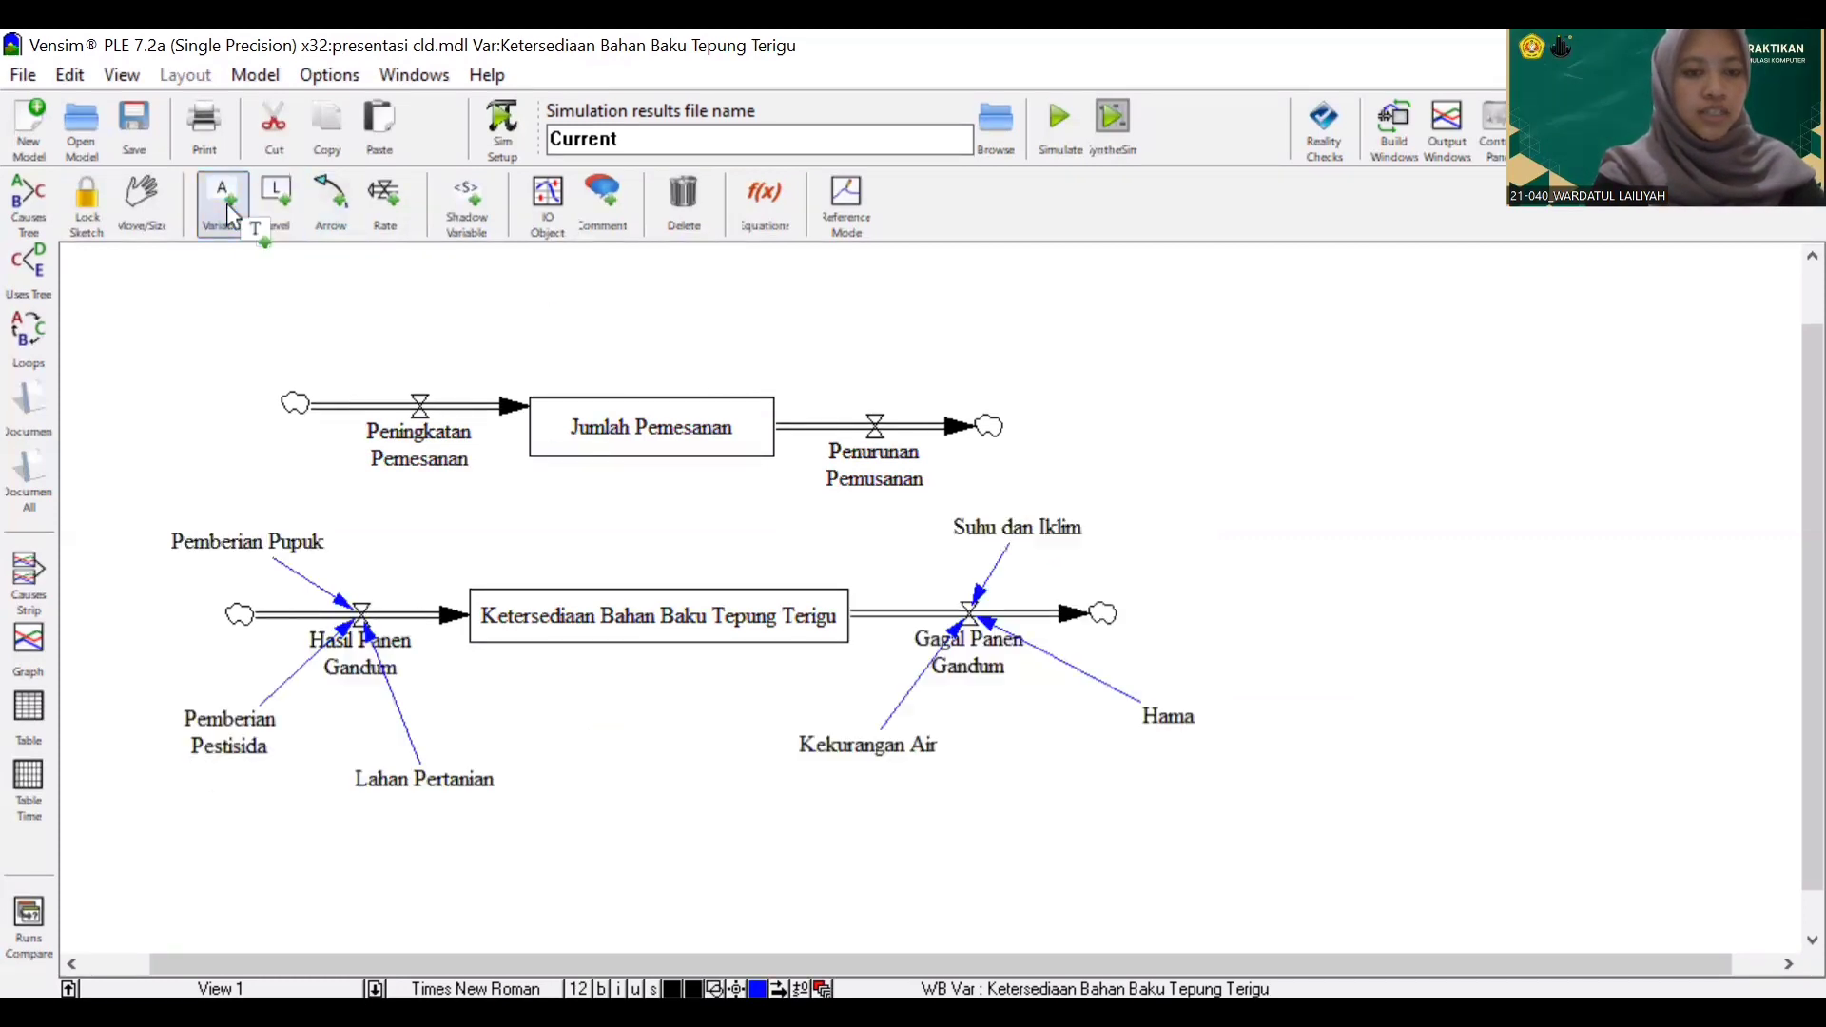
click(359, 280)
text(P)
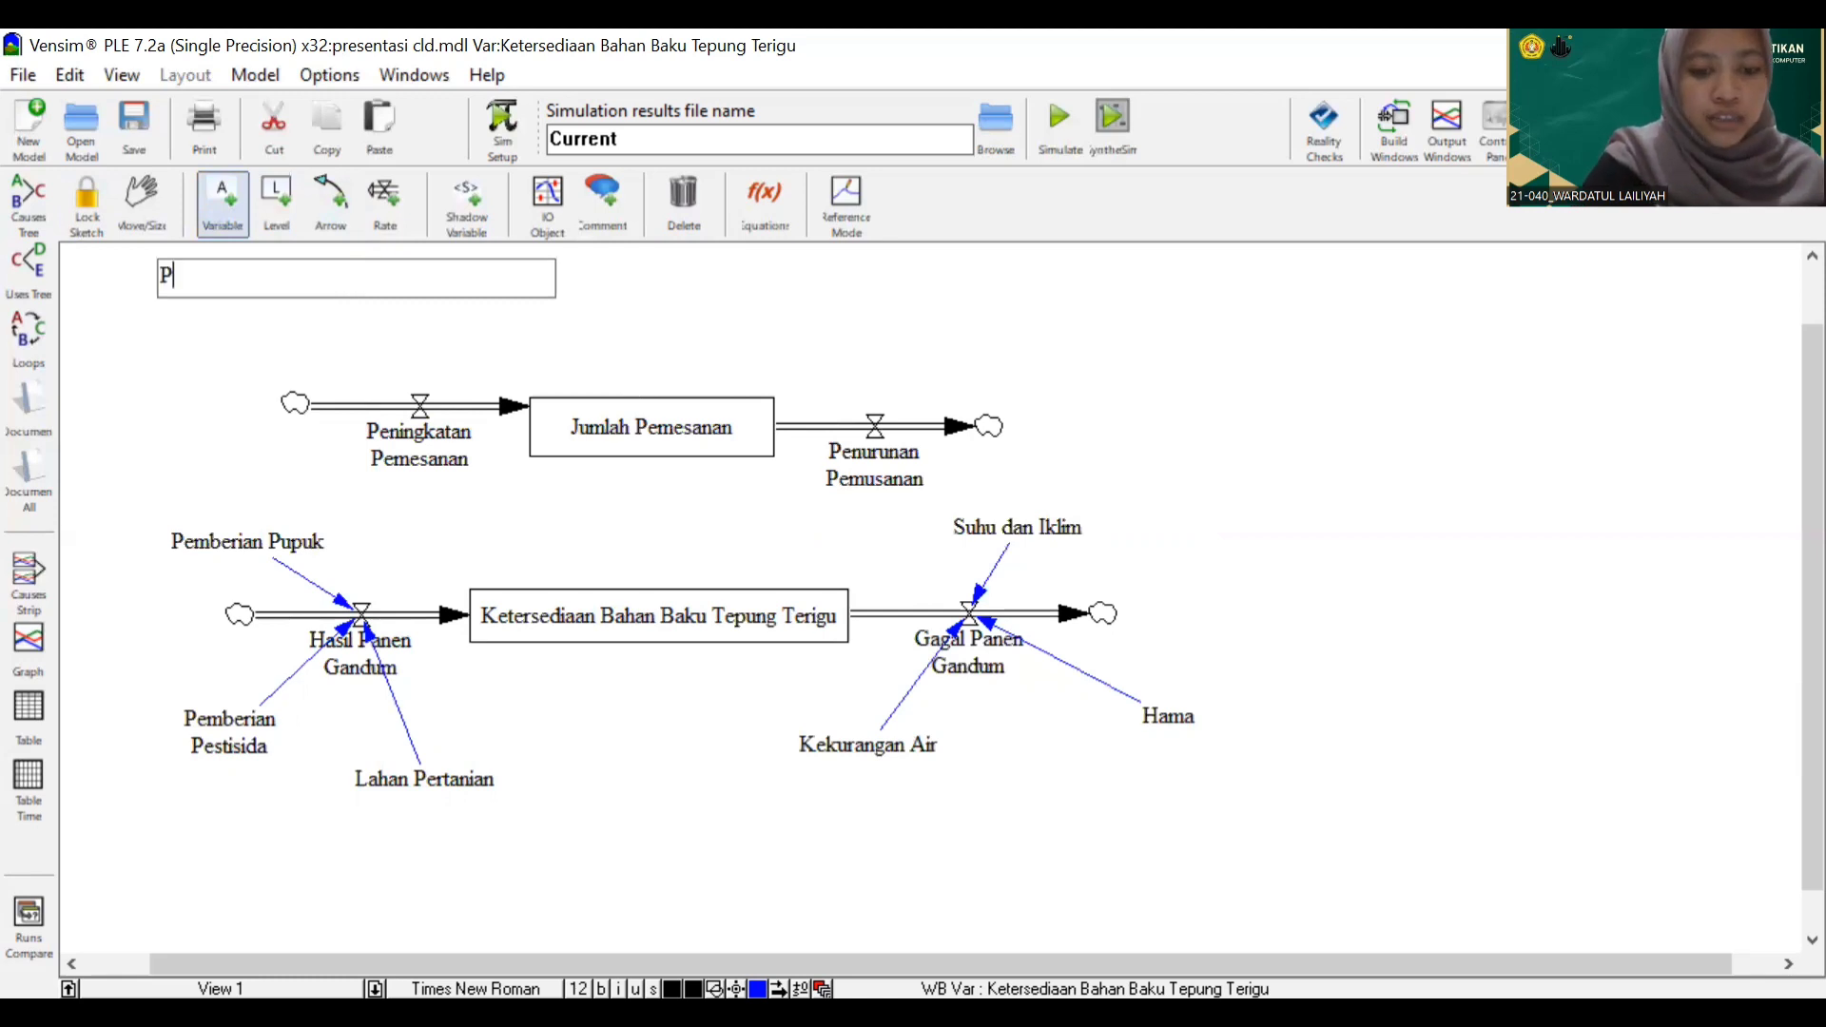
text(resentasi)
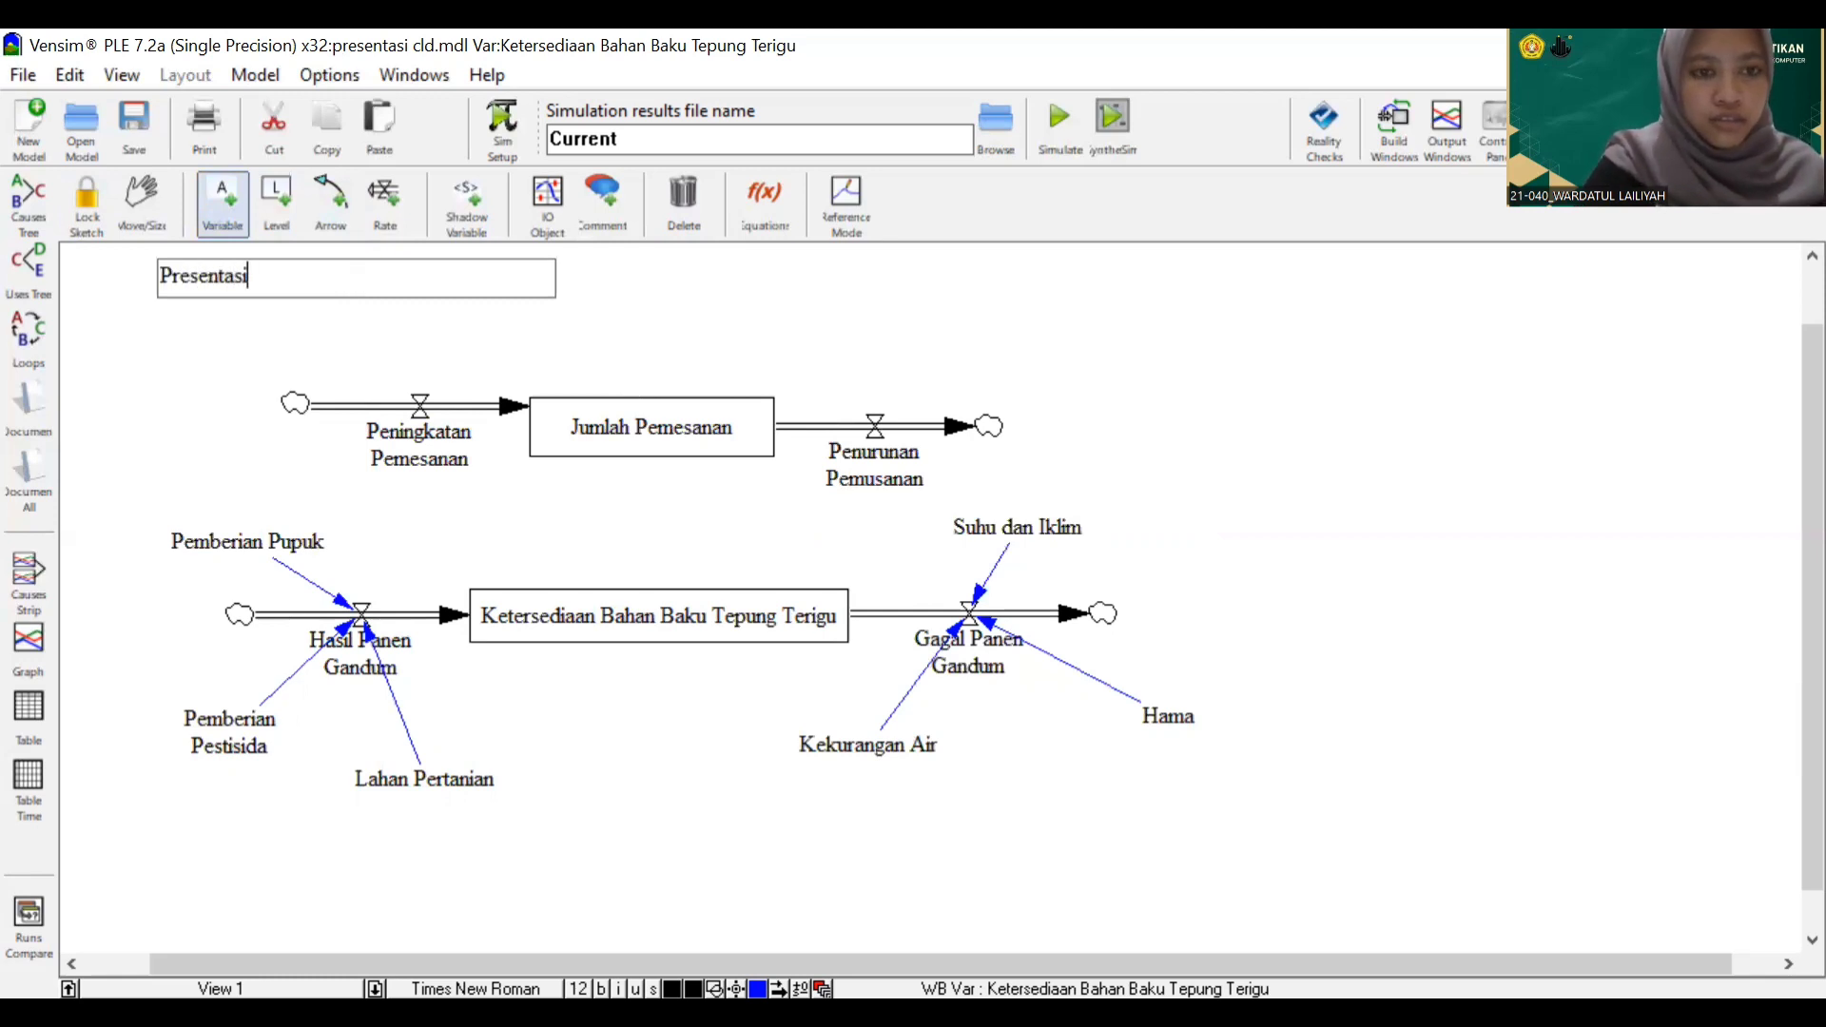
key(BackSpace)
text(e Pe)
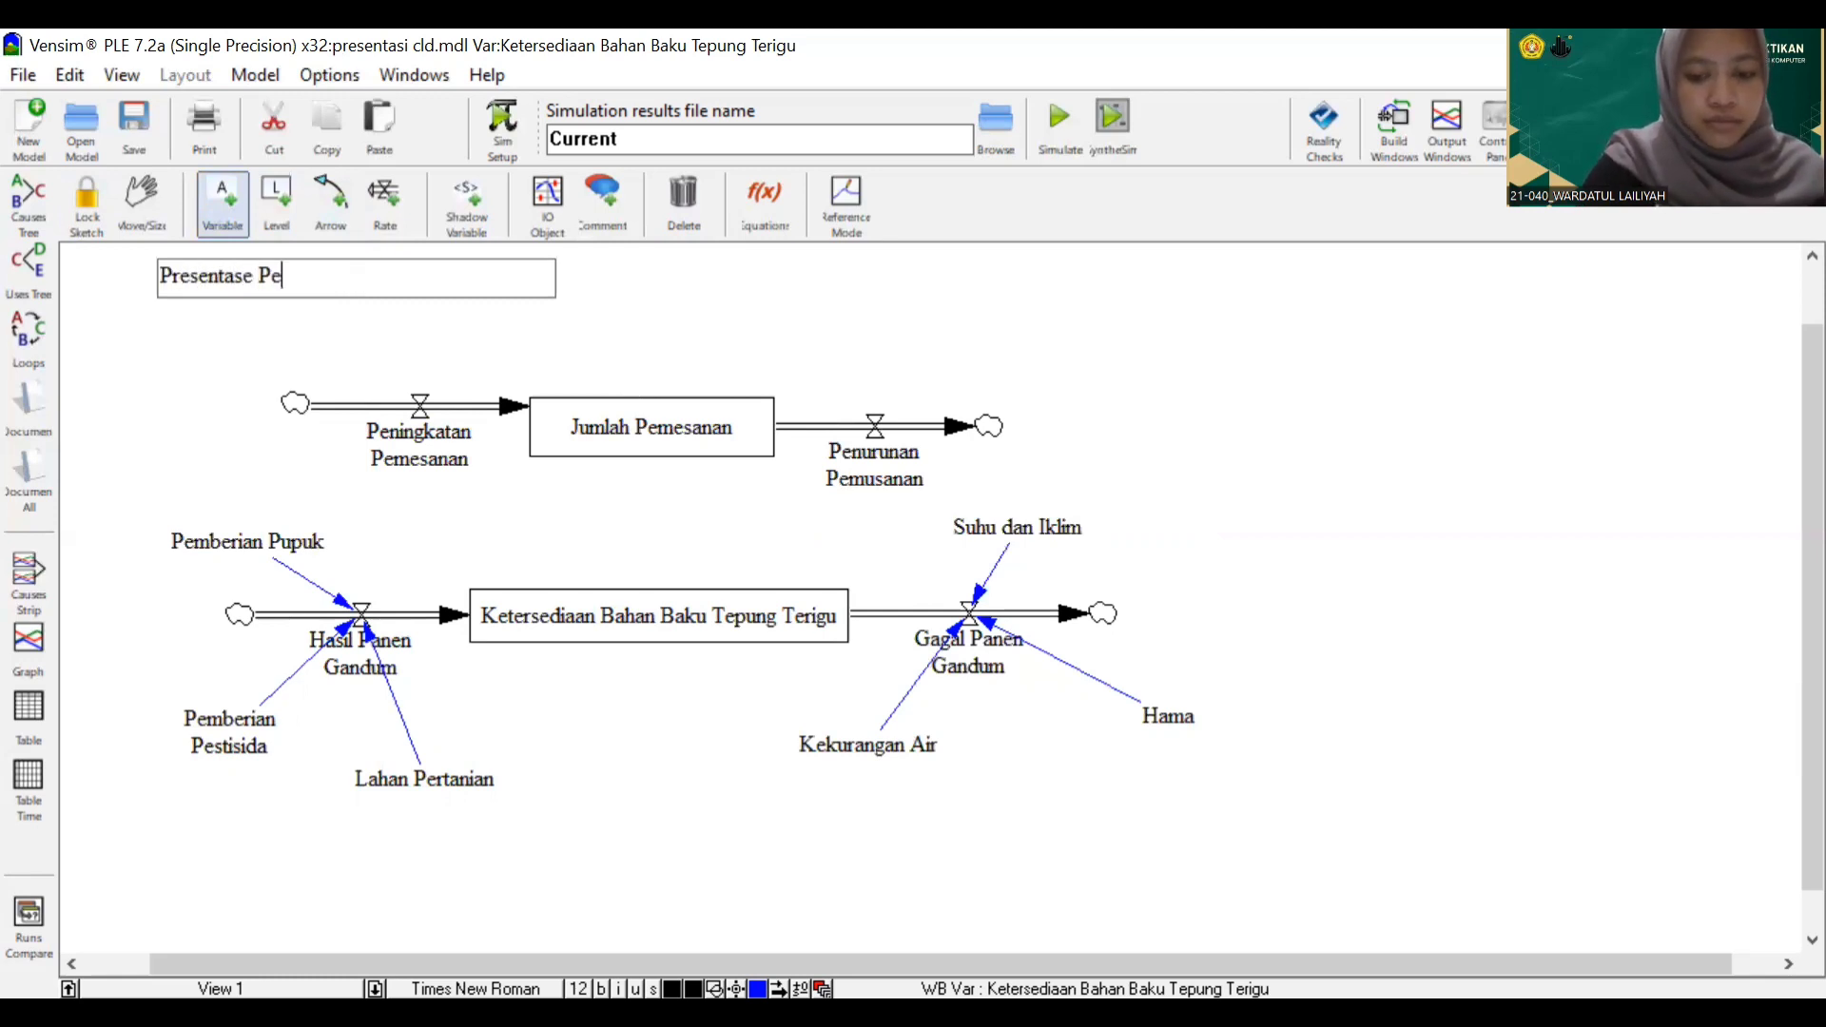
text(ningkatan)
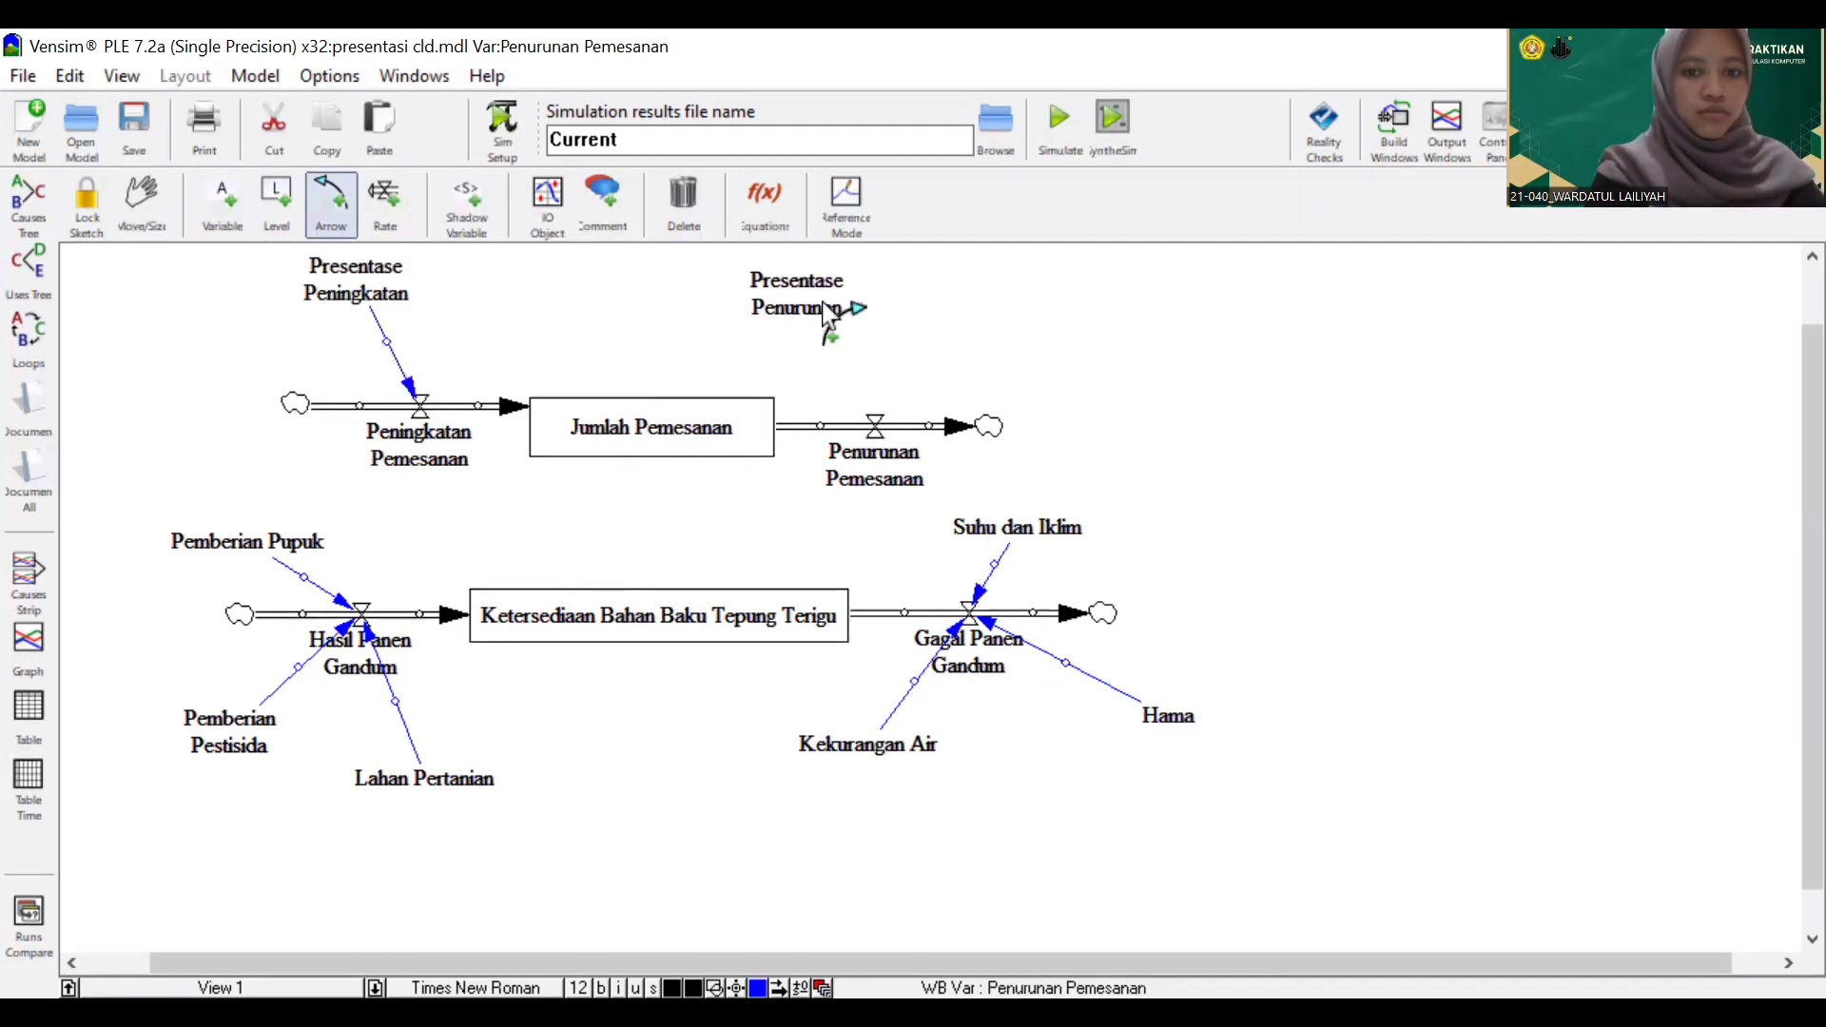
Draw arrows from Presentase Penurunan to the Penurunan Pemesanan rate and from Jumlah Pemesanan to Ketersediaan Bahan Baku Tepung Terigu
click(797, 295)
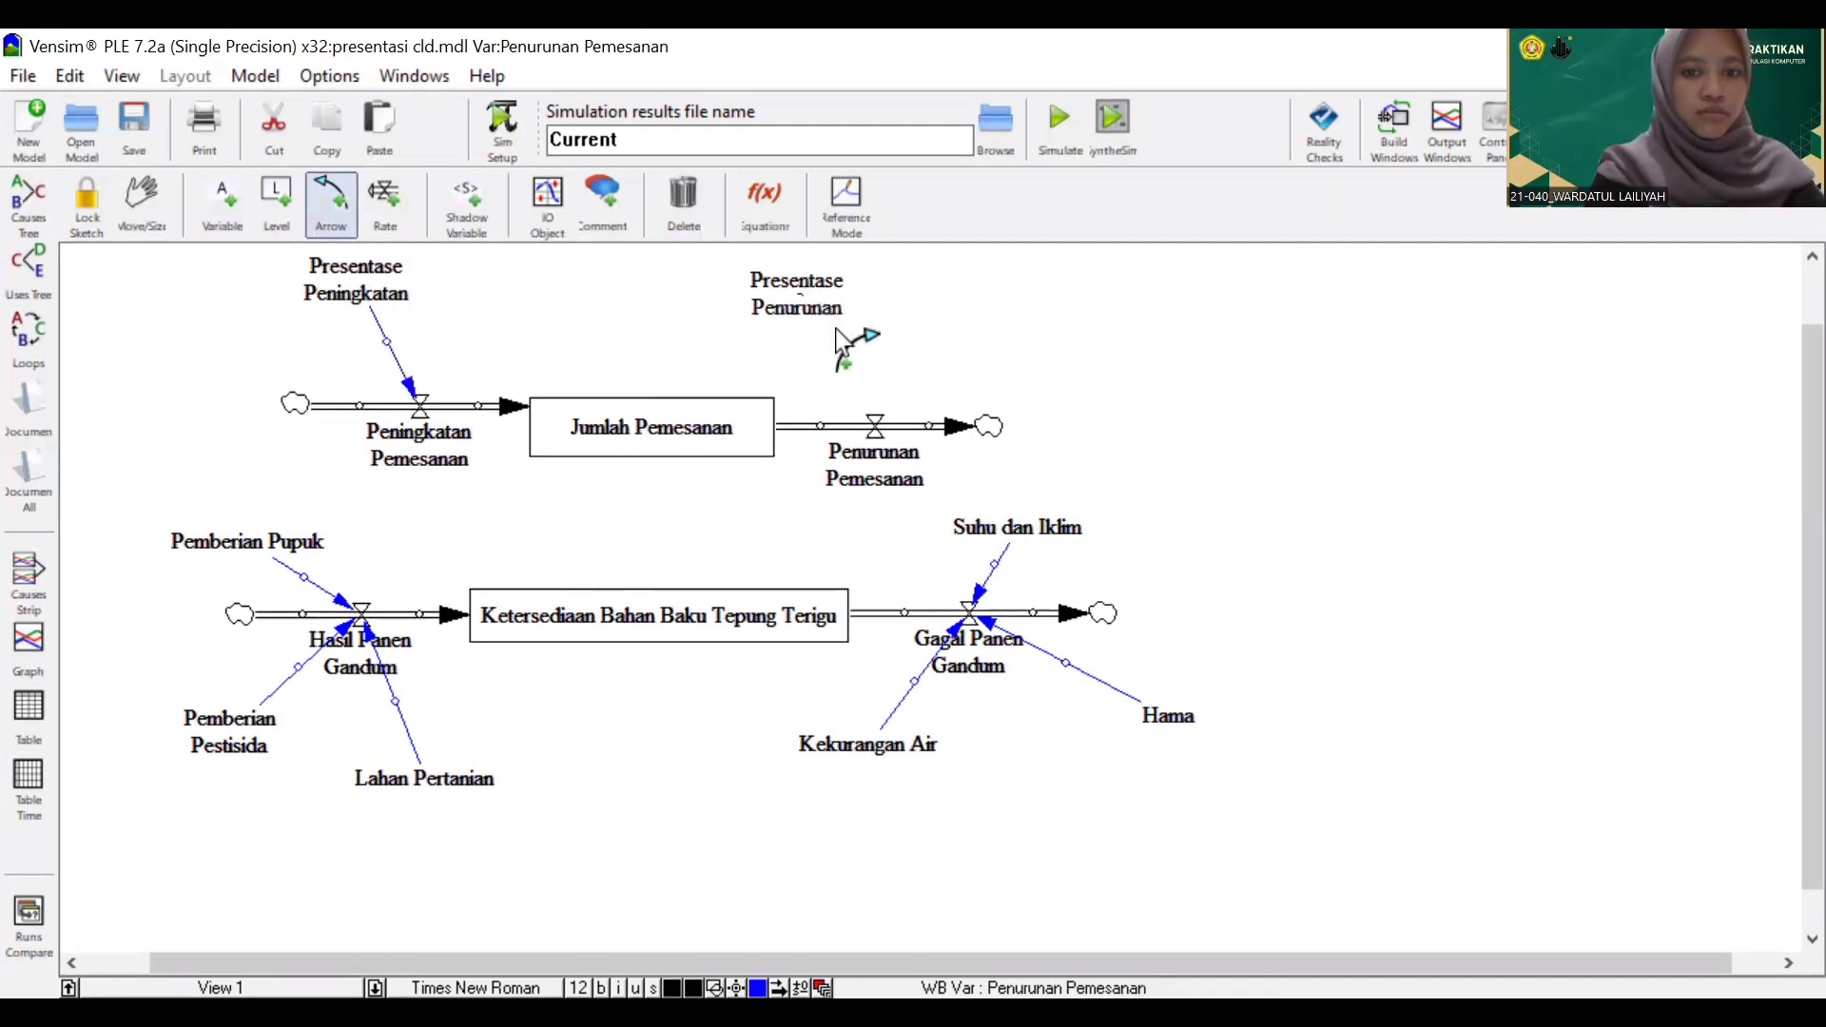
click(875, 426)
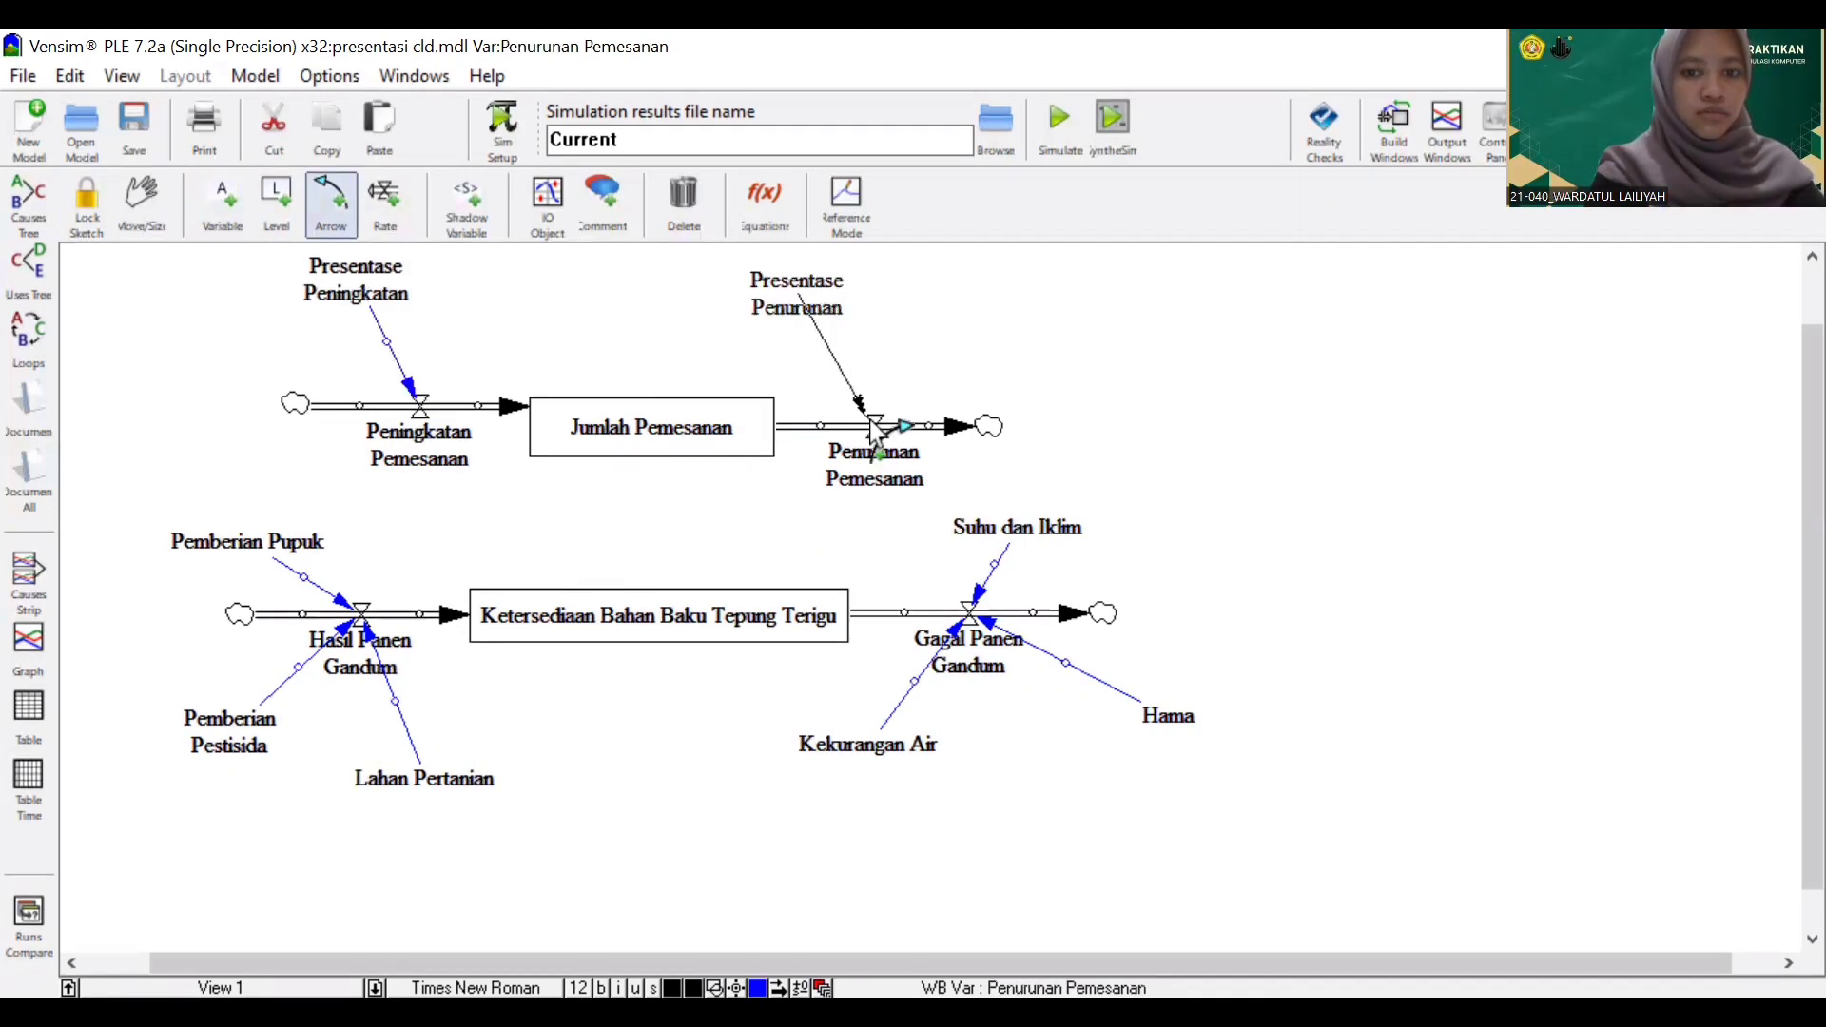
click(661, 434)
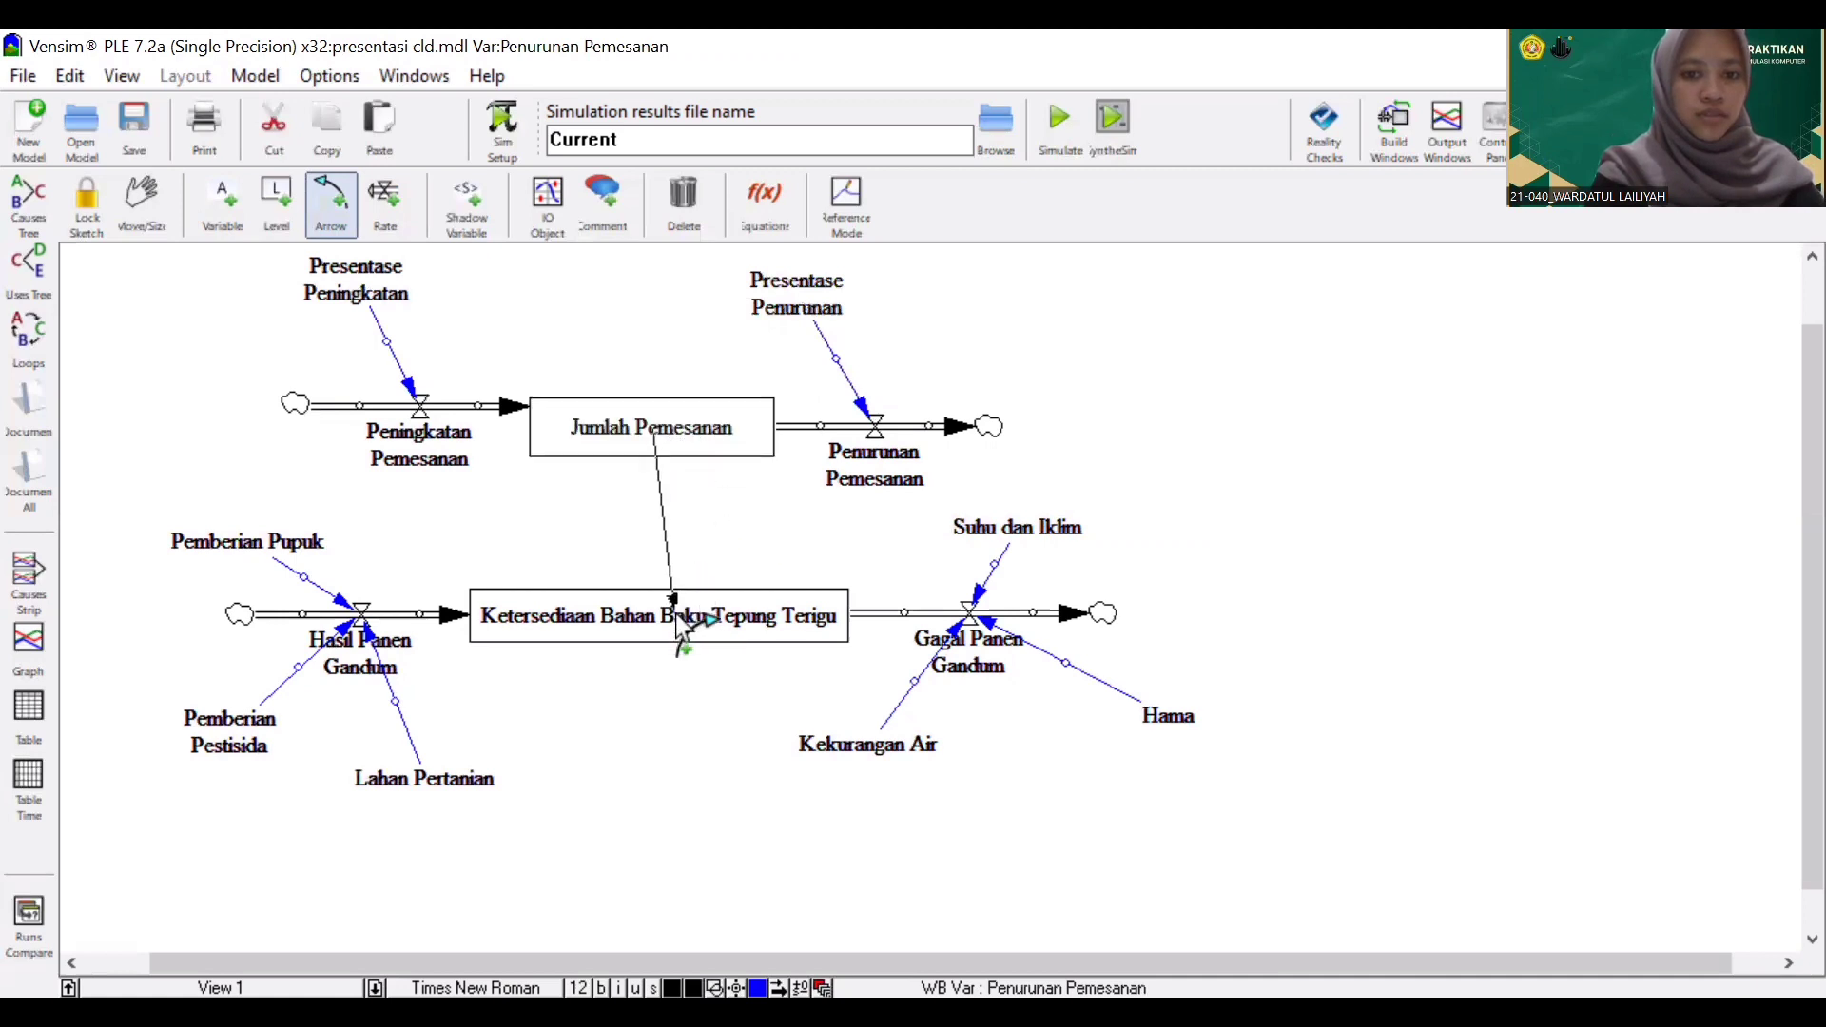
click(677, 617)
Set the equation of Presentase Peningkatan to 0.5 and that of Presentase Penurunan to 0.9
click(380, 286)
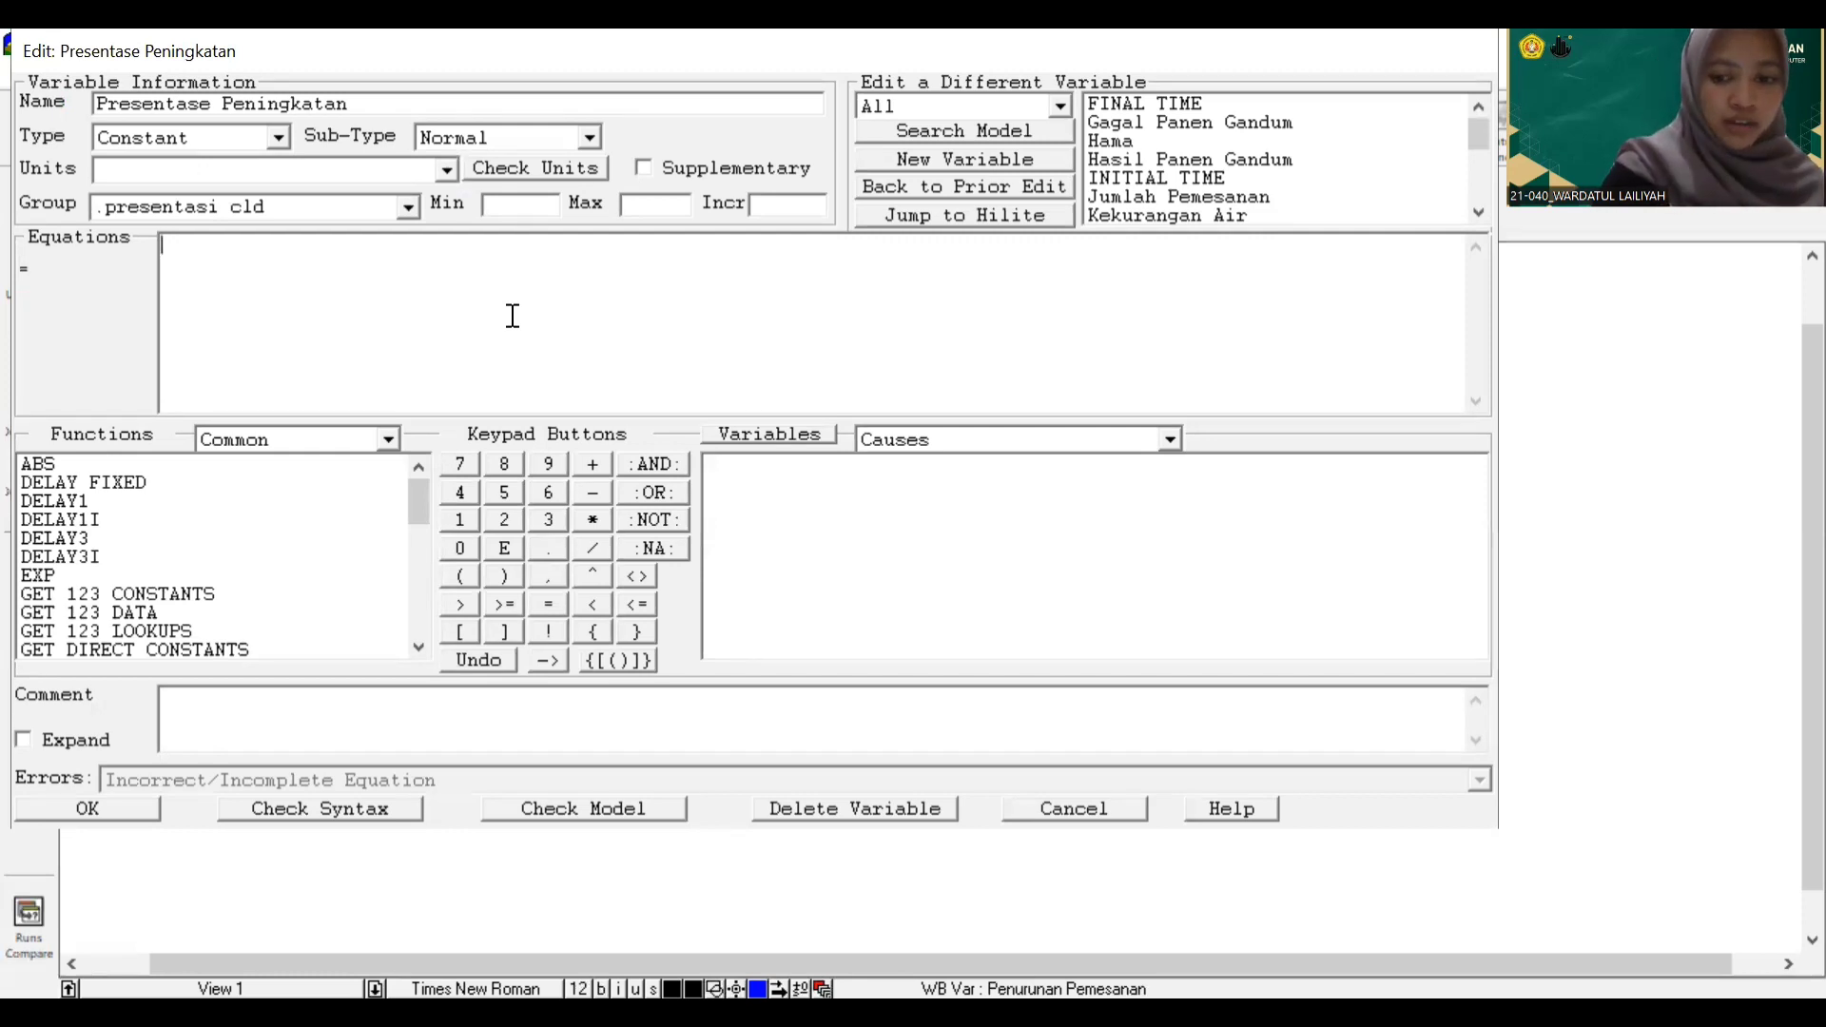
text(0.5)
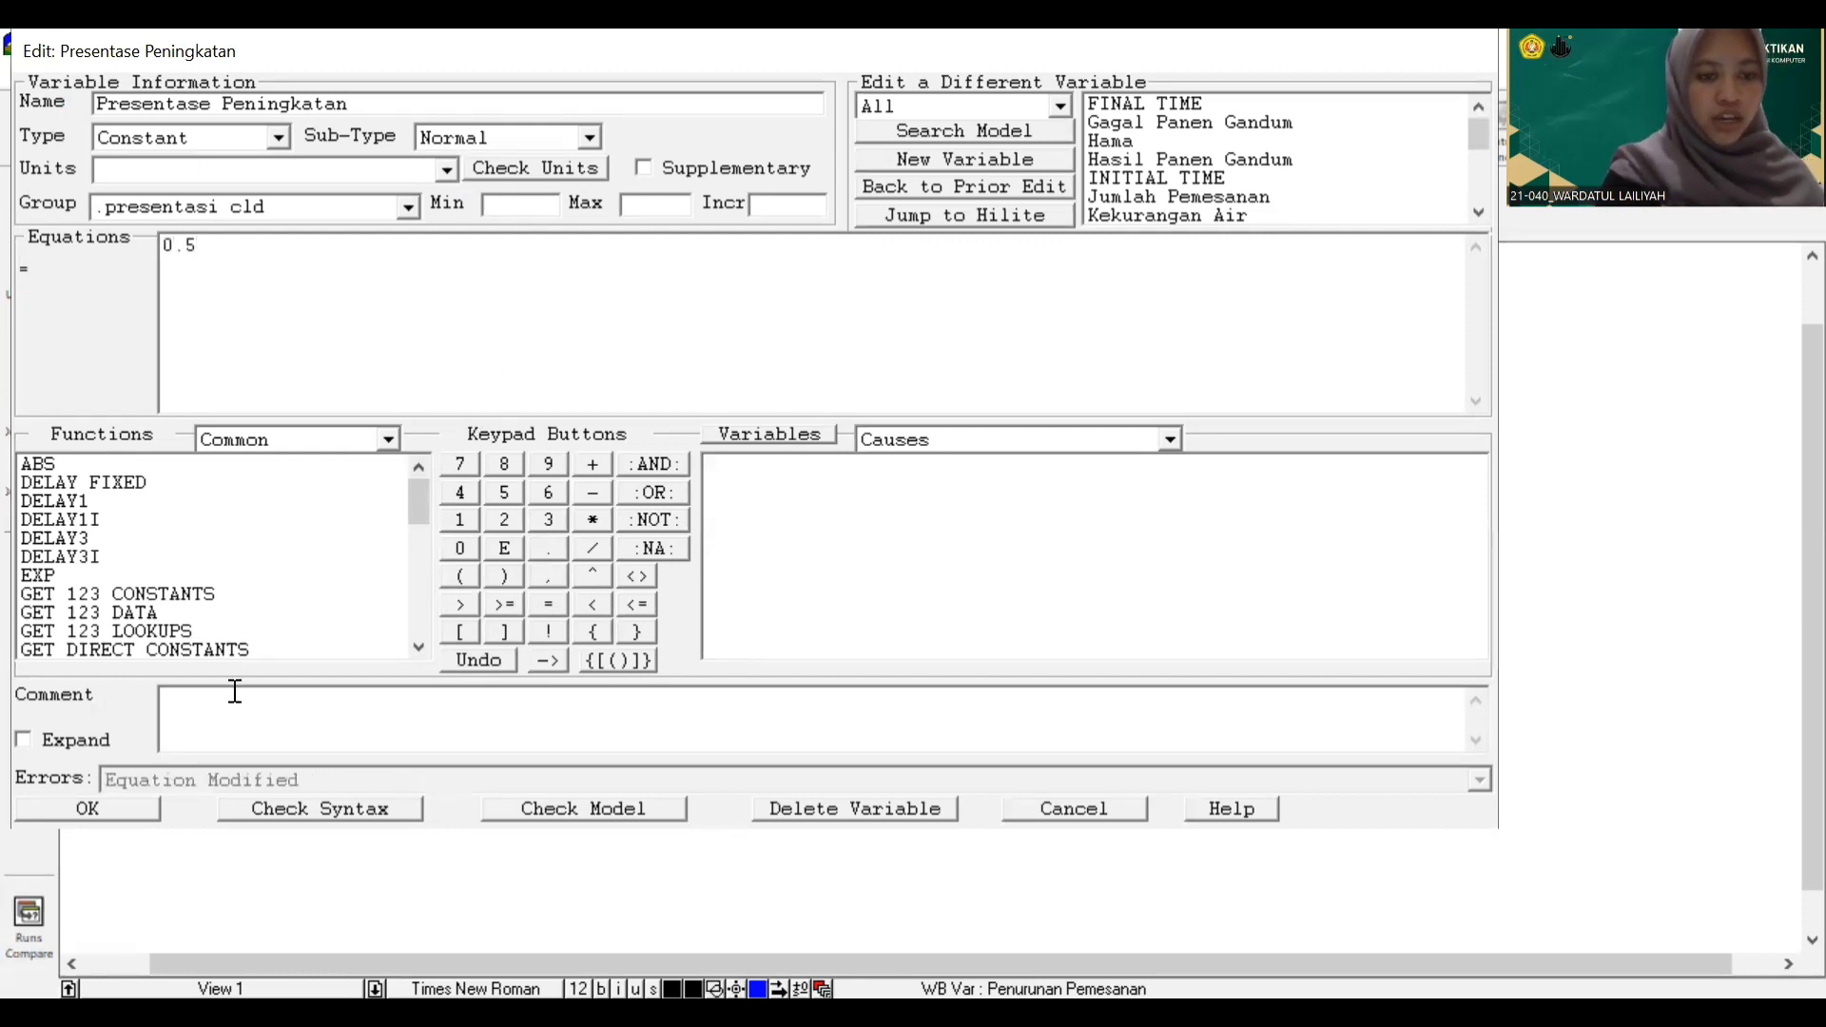
click(139, 812)
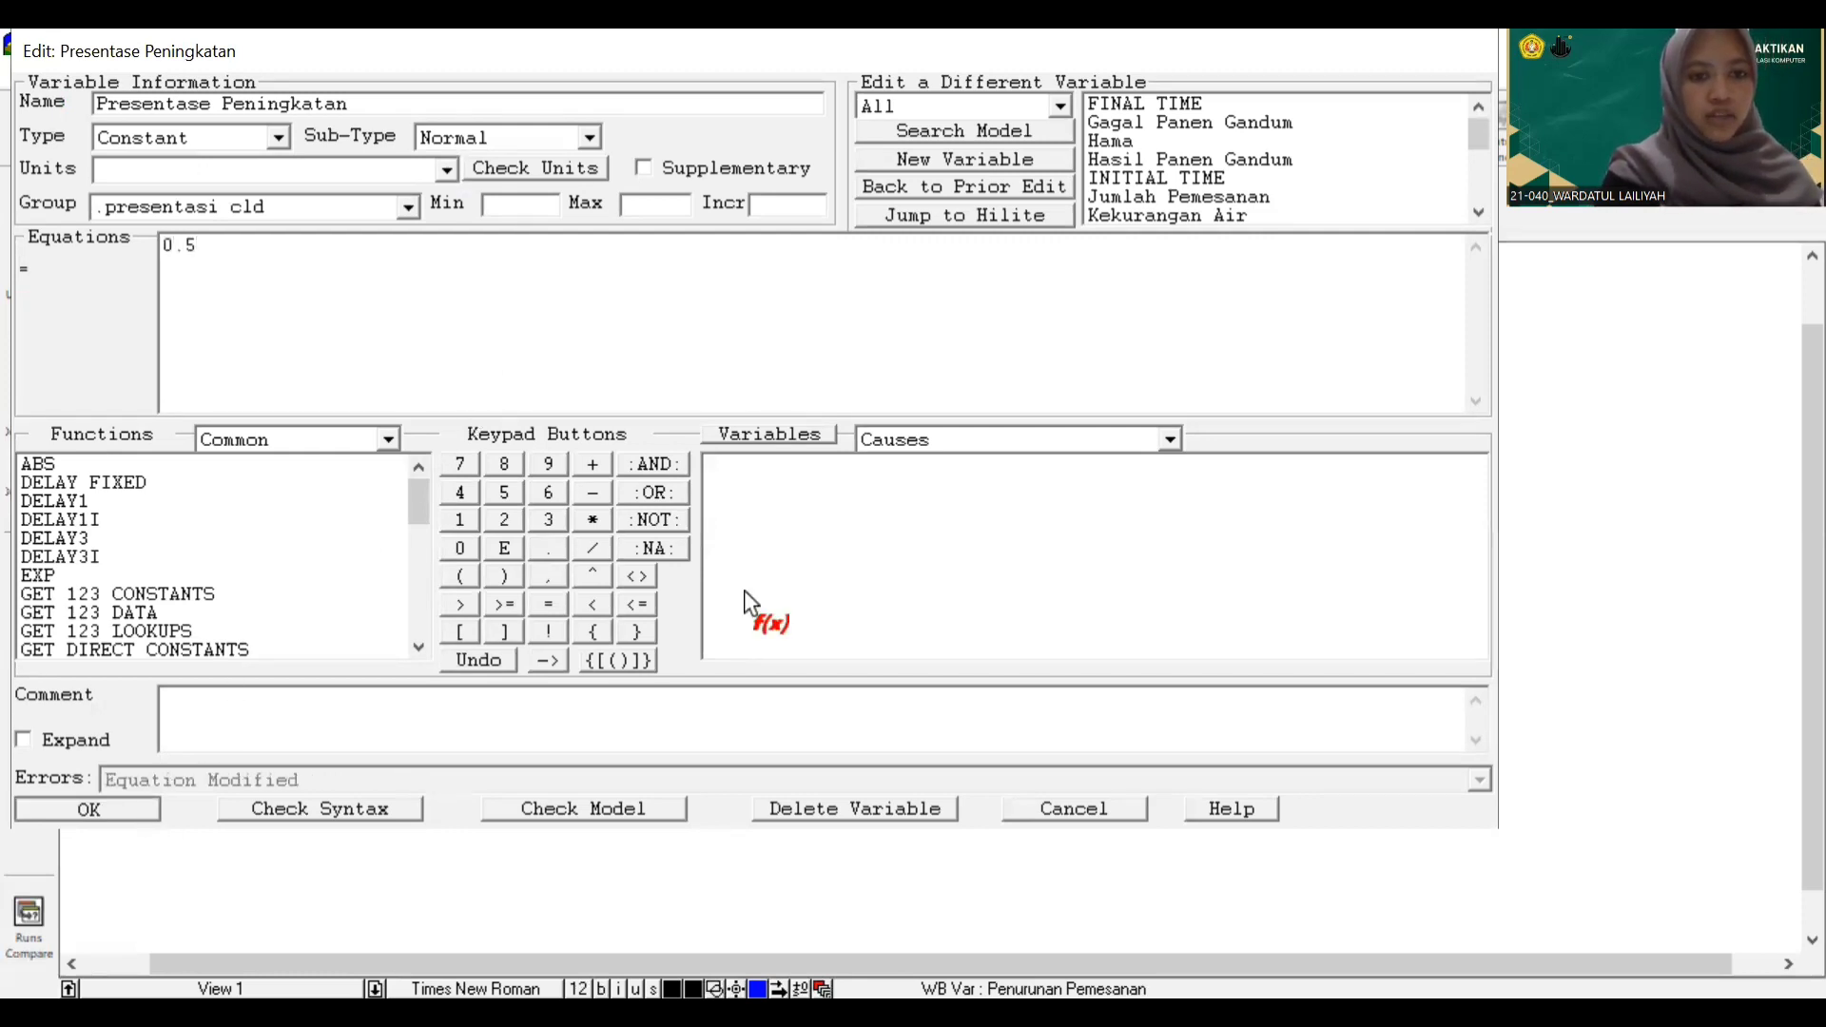
click(792, 309)
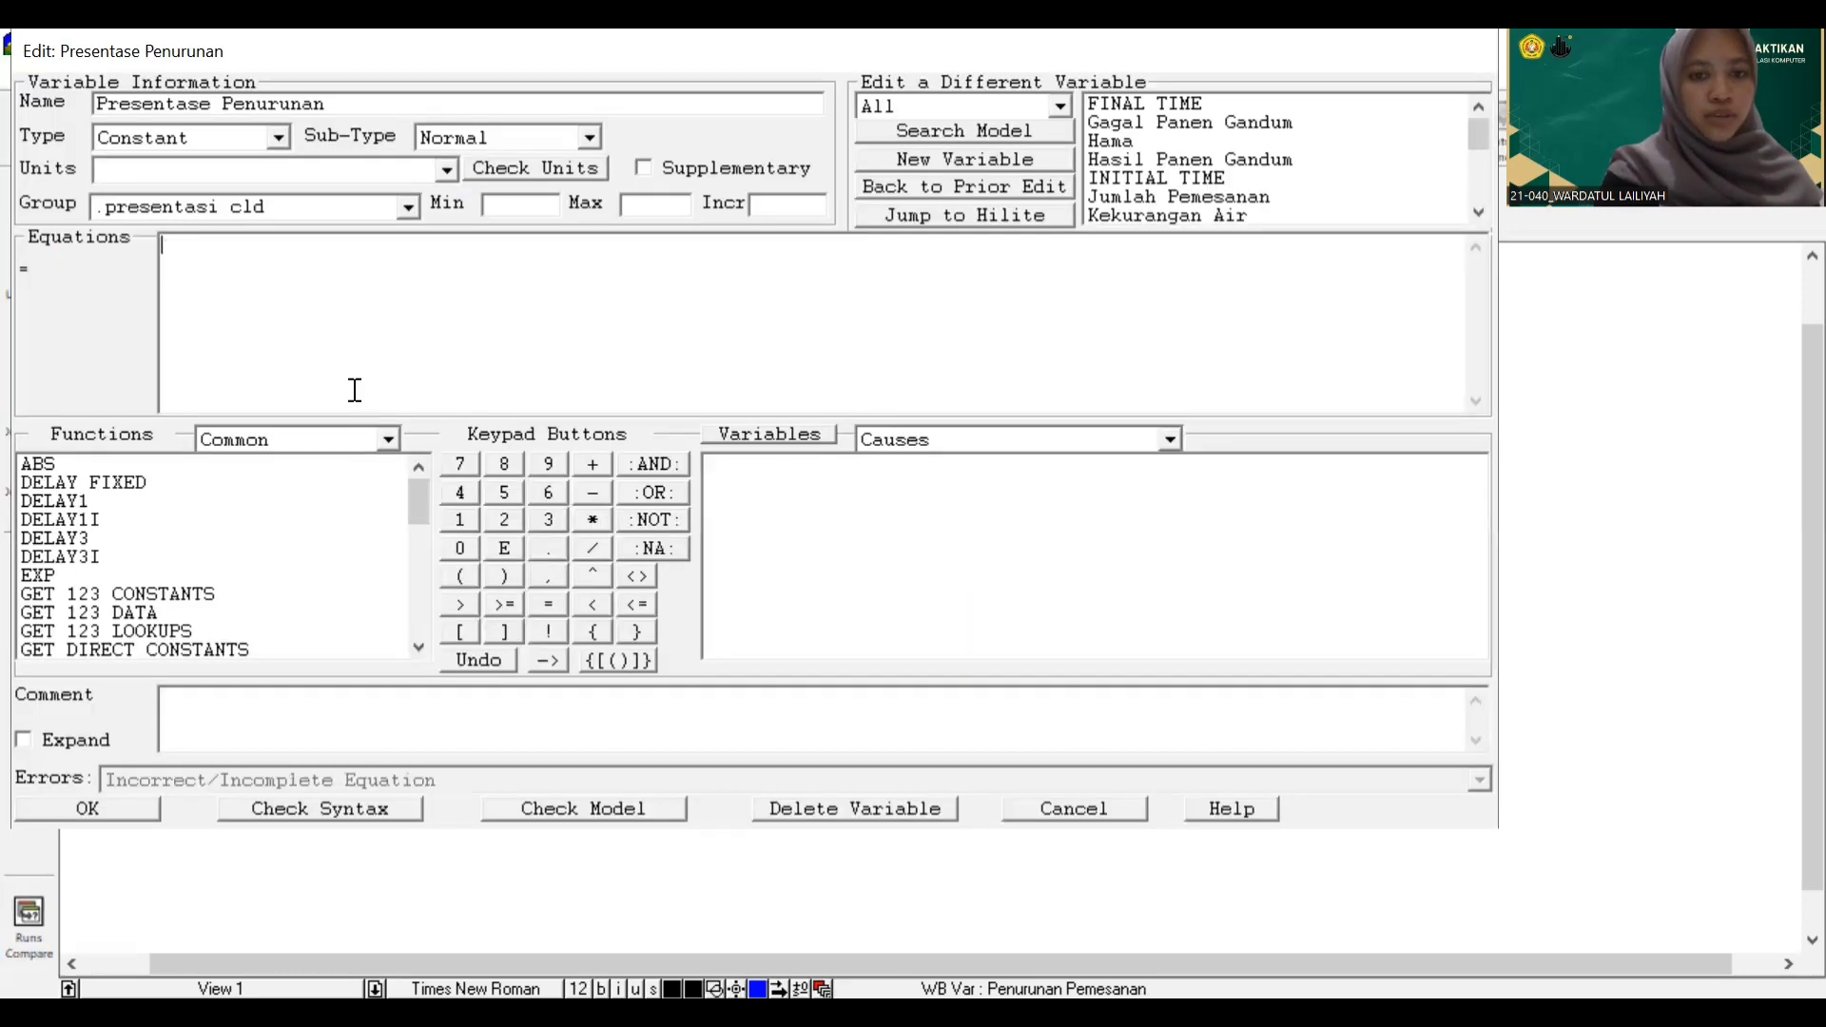
text(0.9)
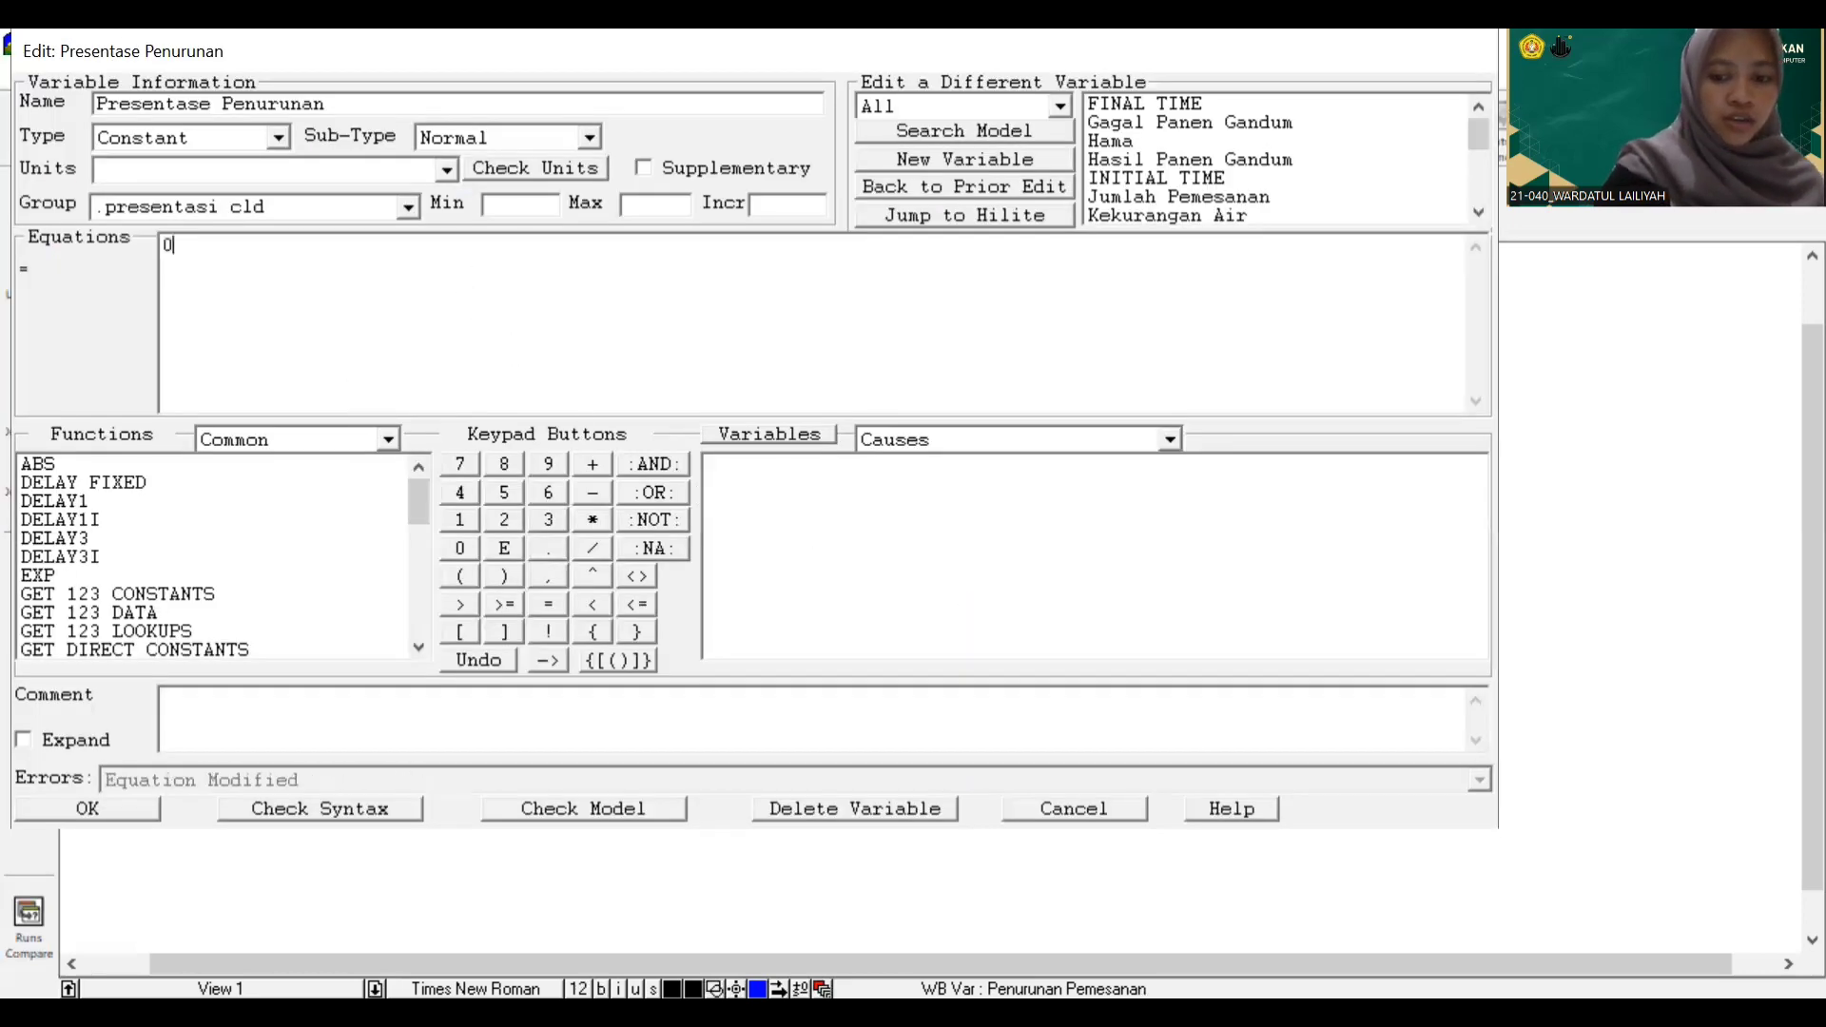
click(122, 806)
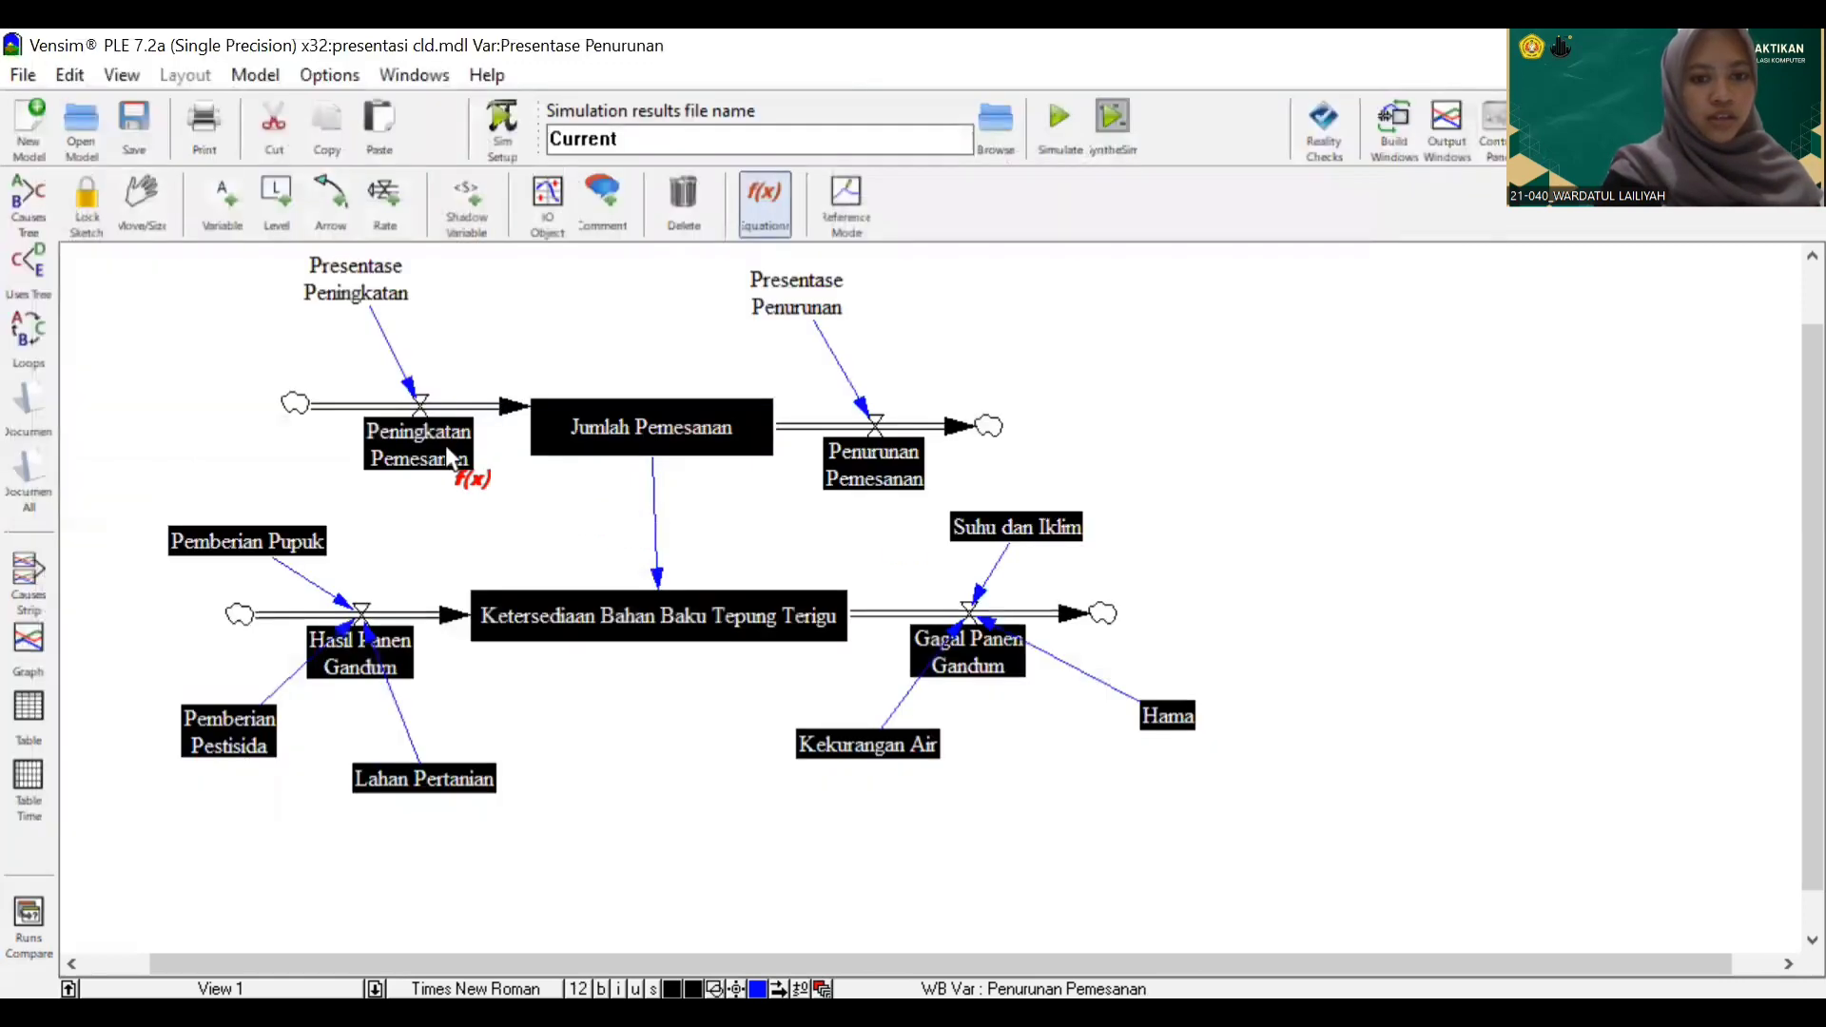
Define the Peningkatan Pemesanan rate with the equation Presentase Peningkatan*1500
click(450, 459)
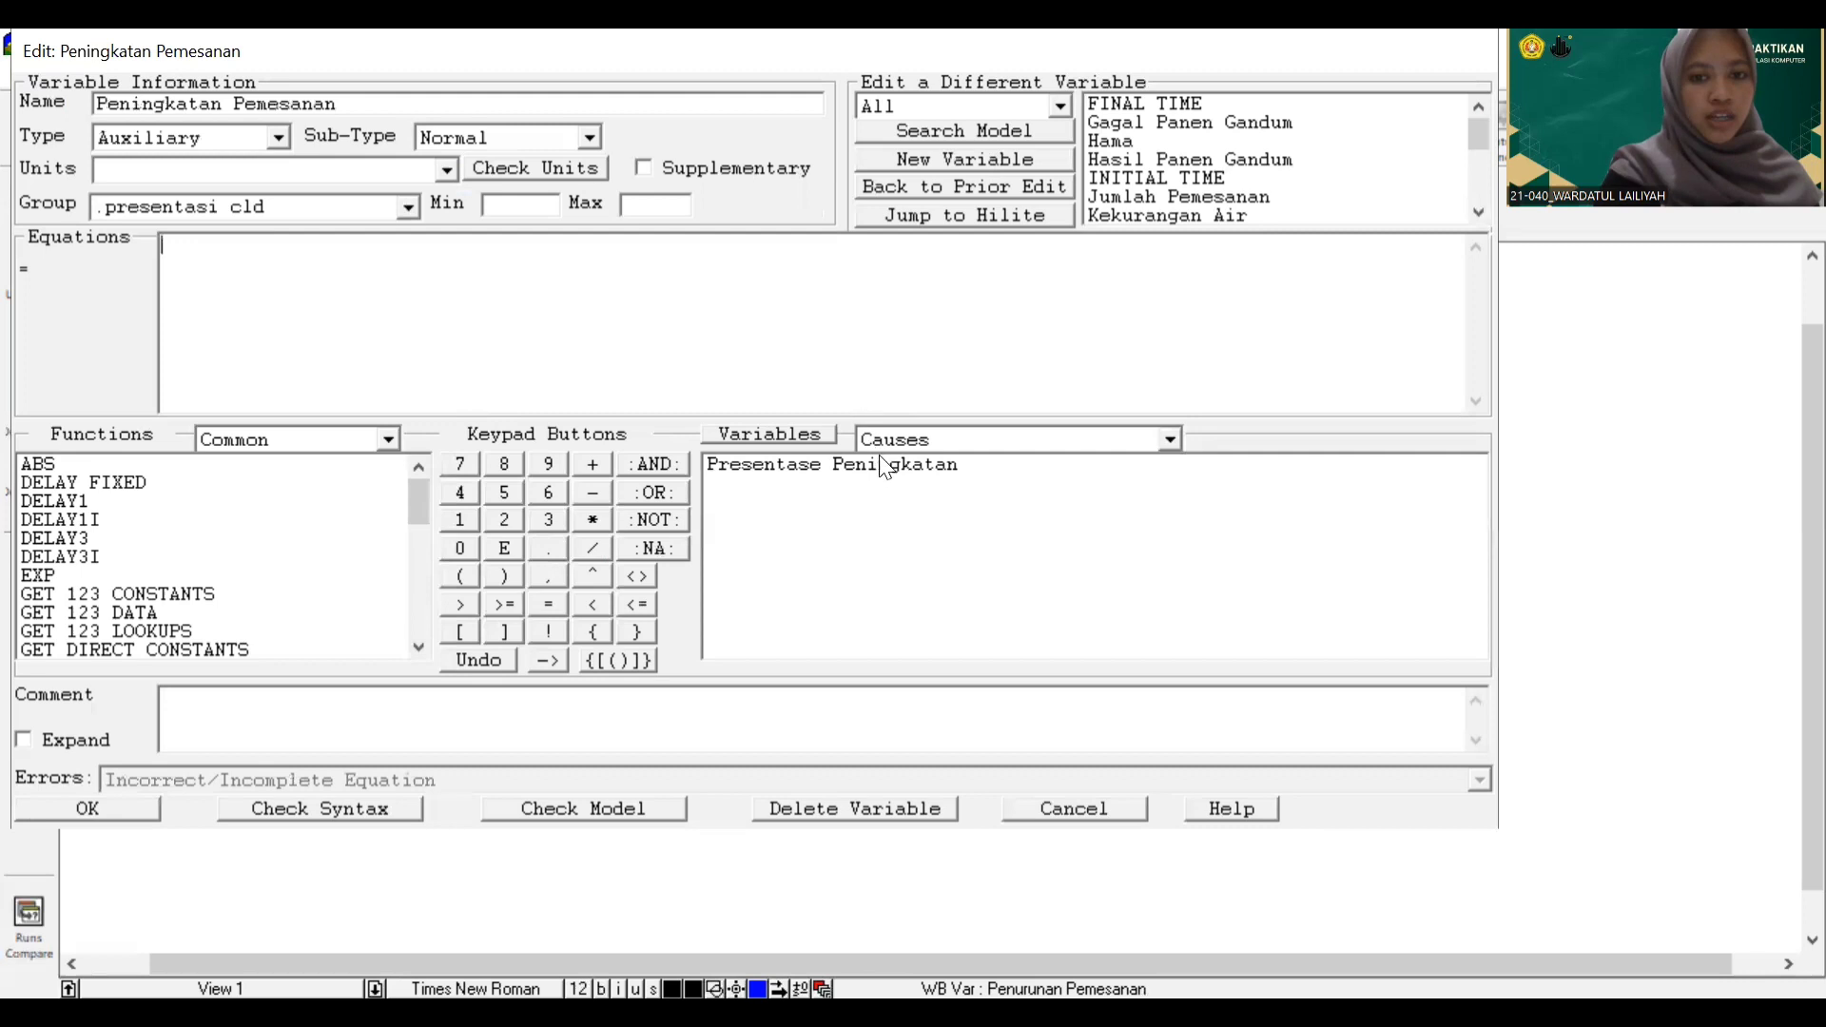
click(883, 467)
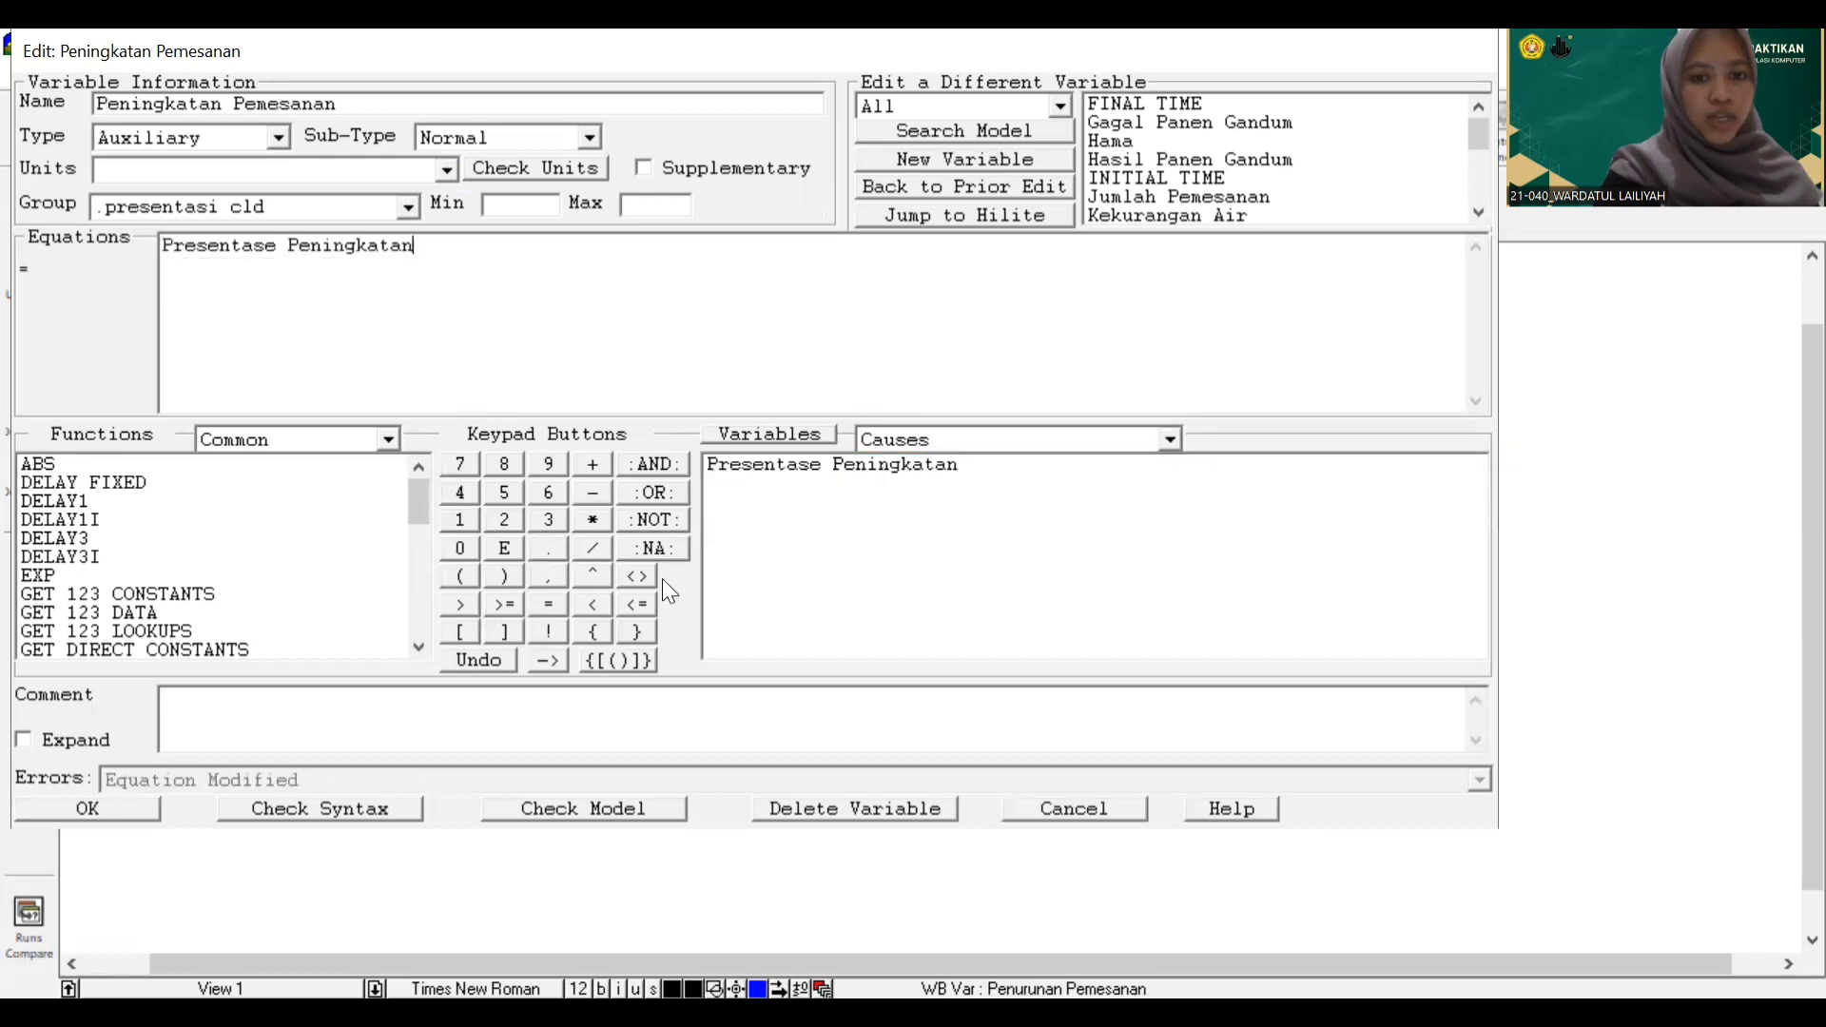
click(591, 523)
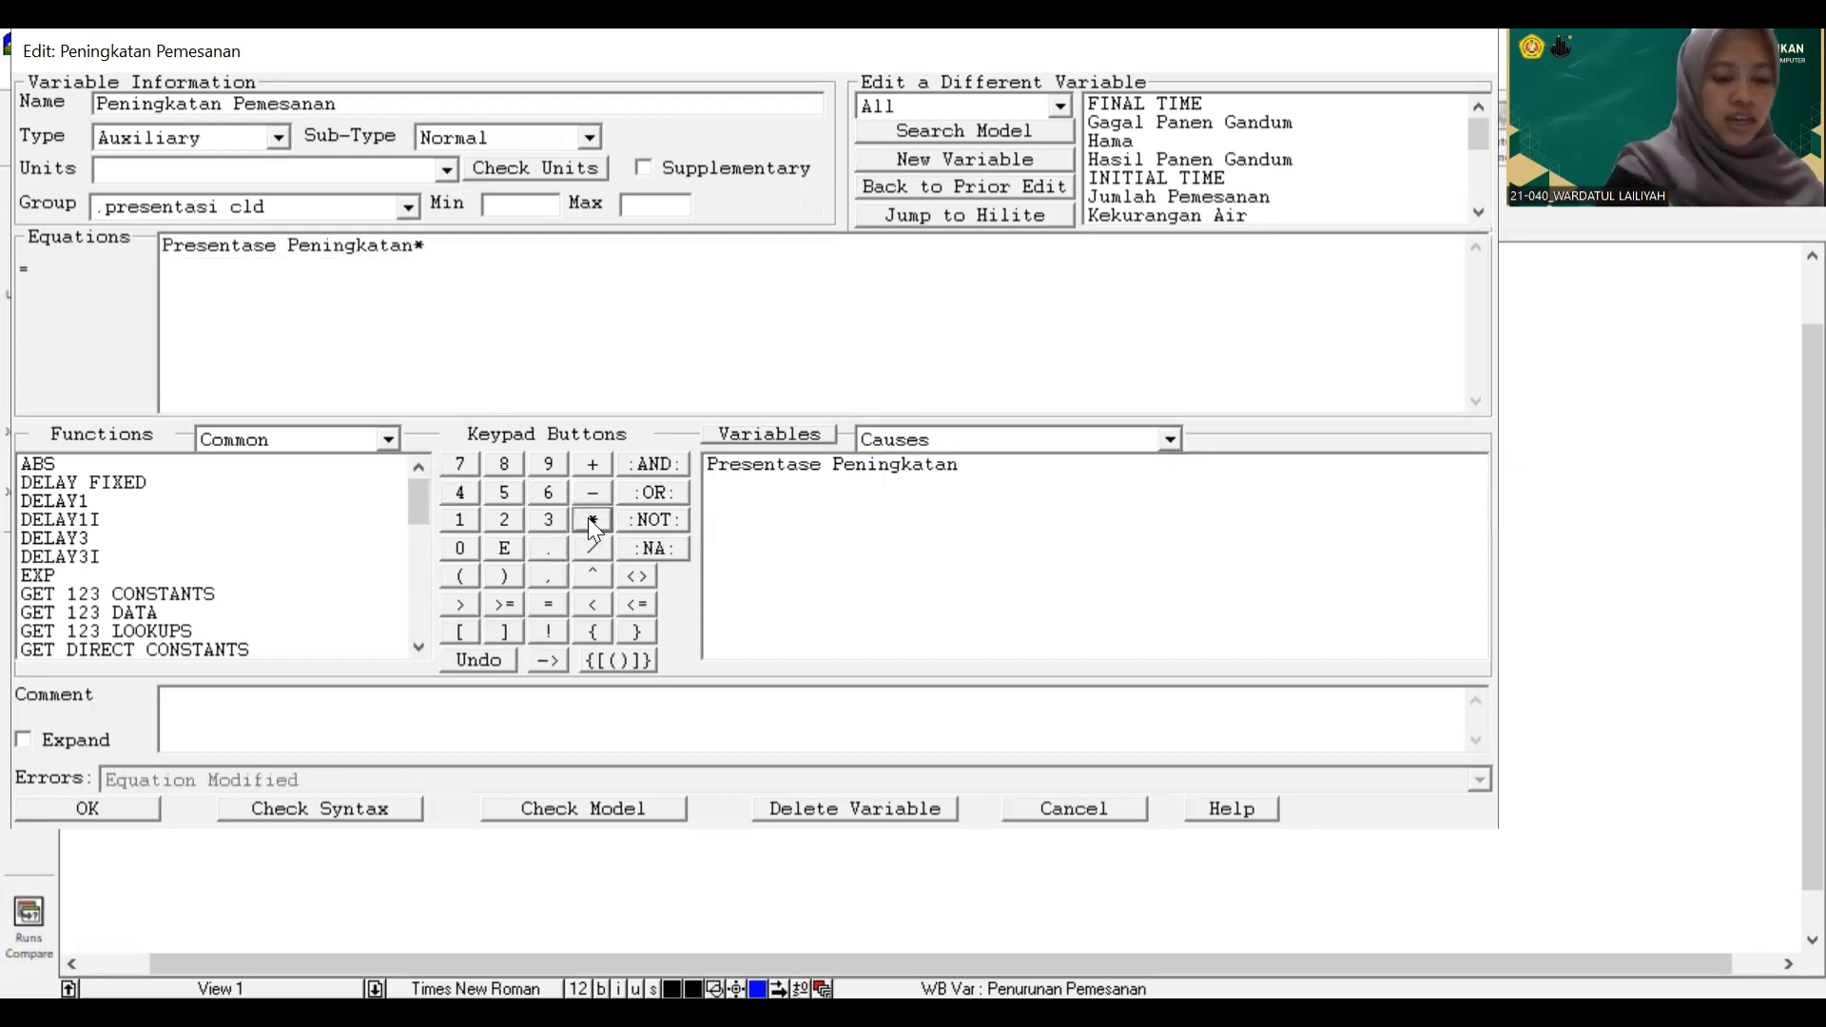
text(15)
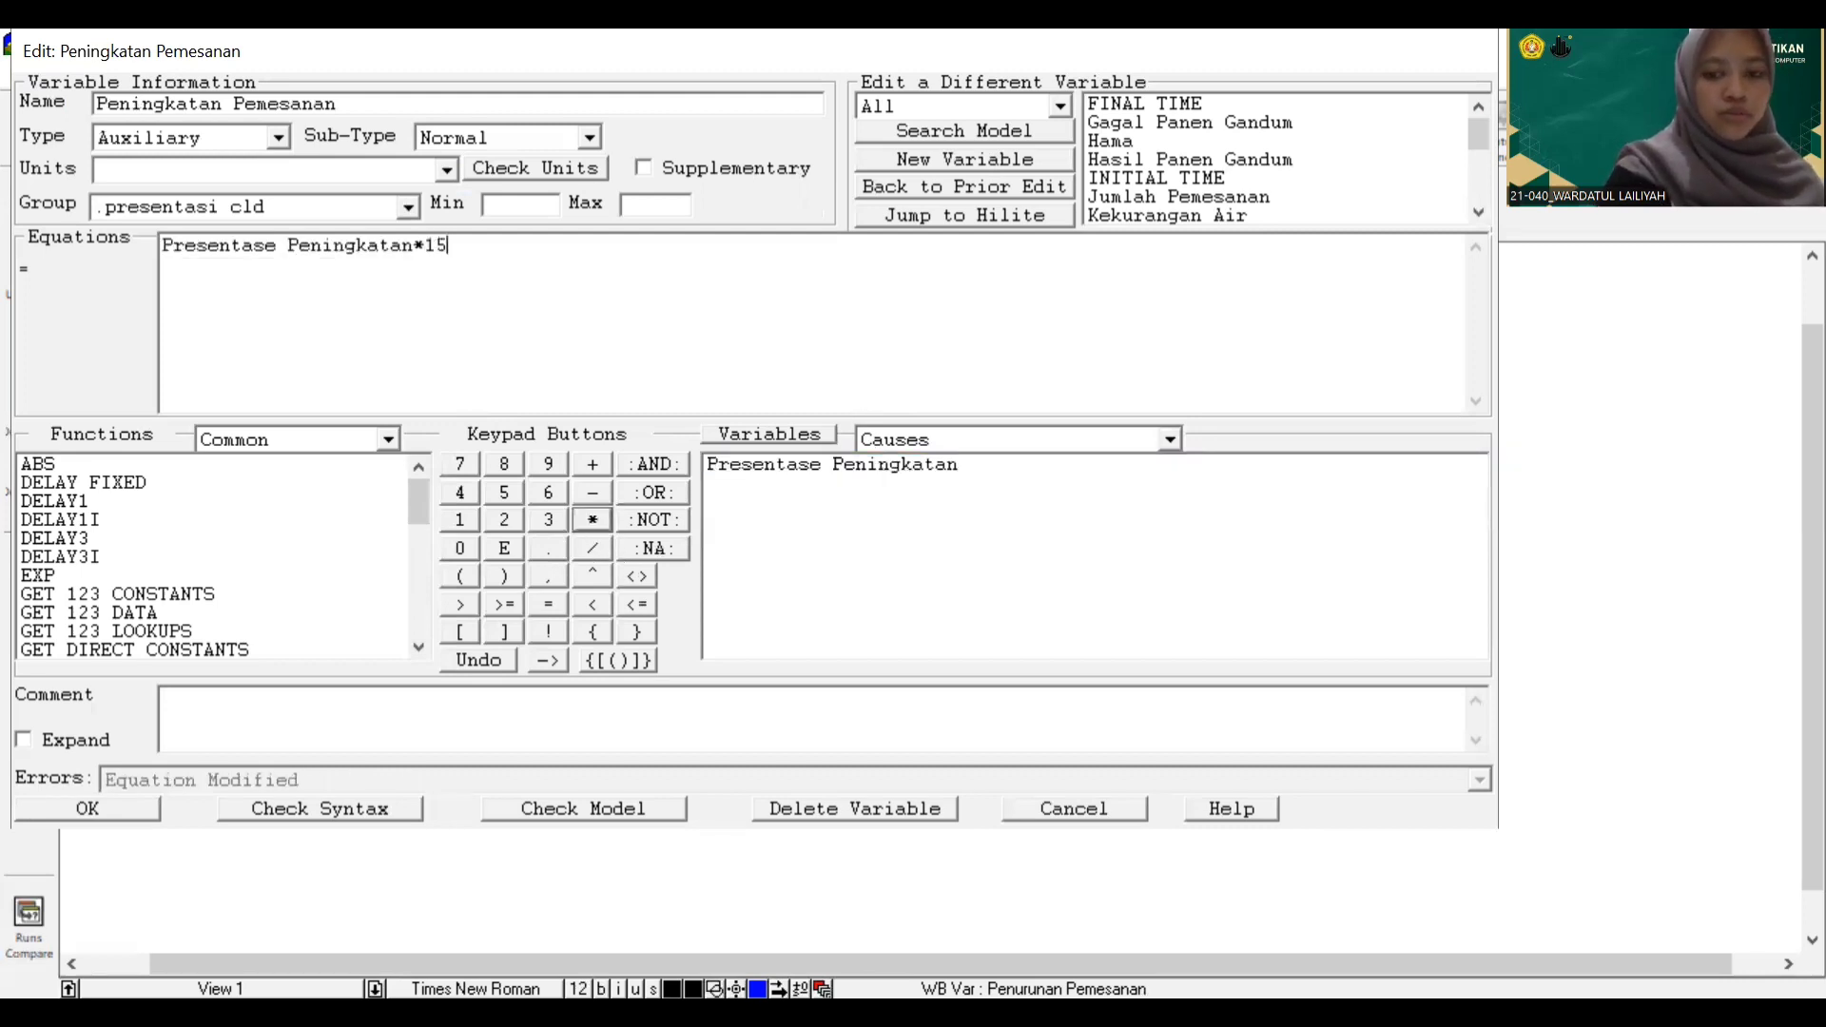
text(00)
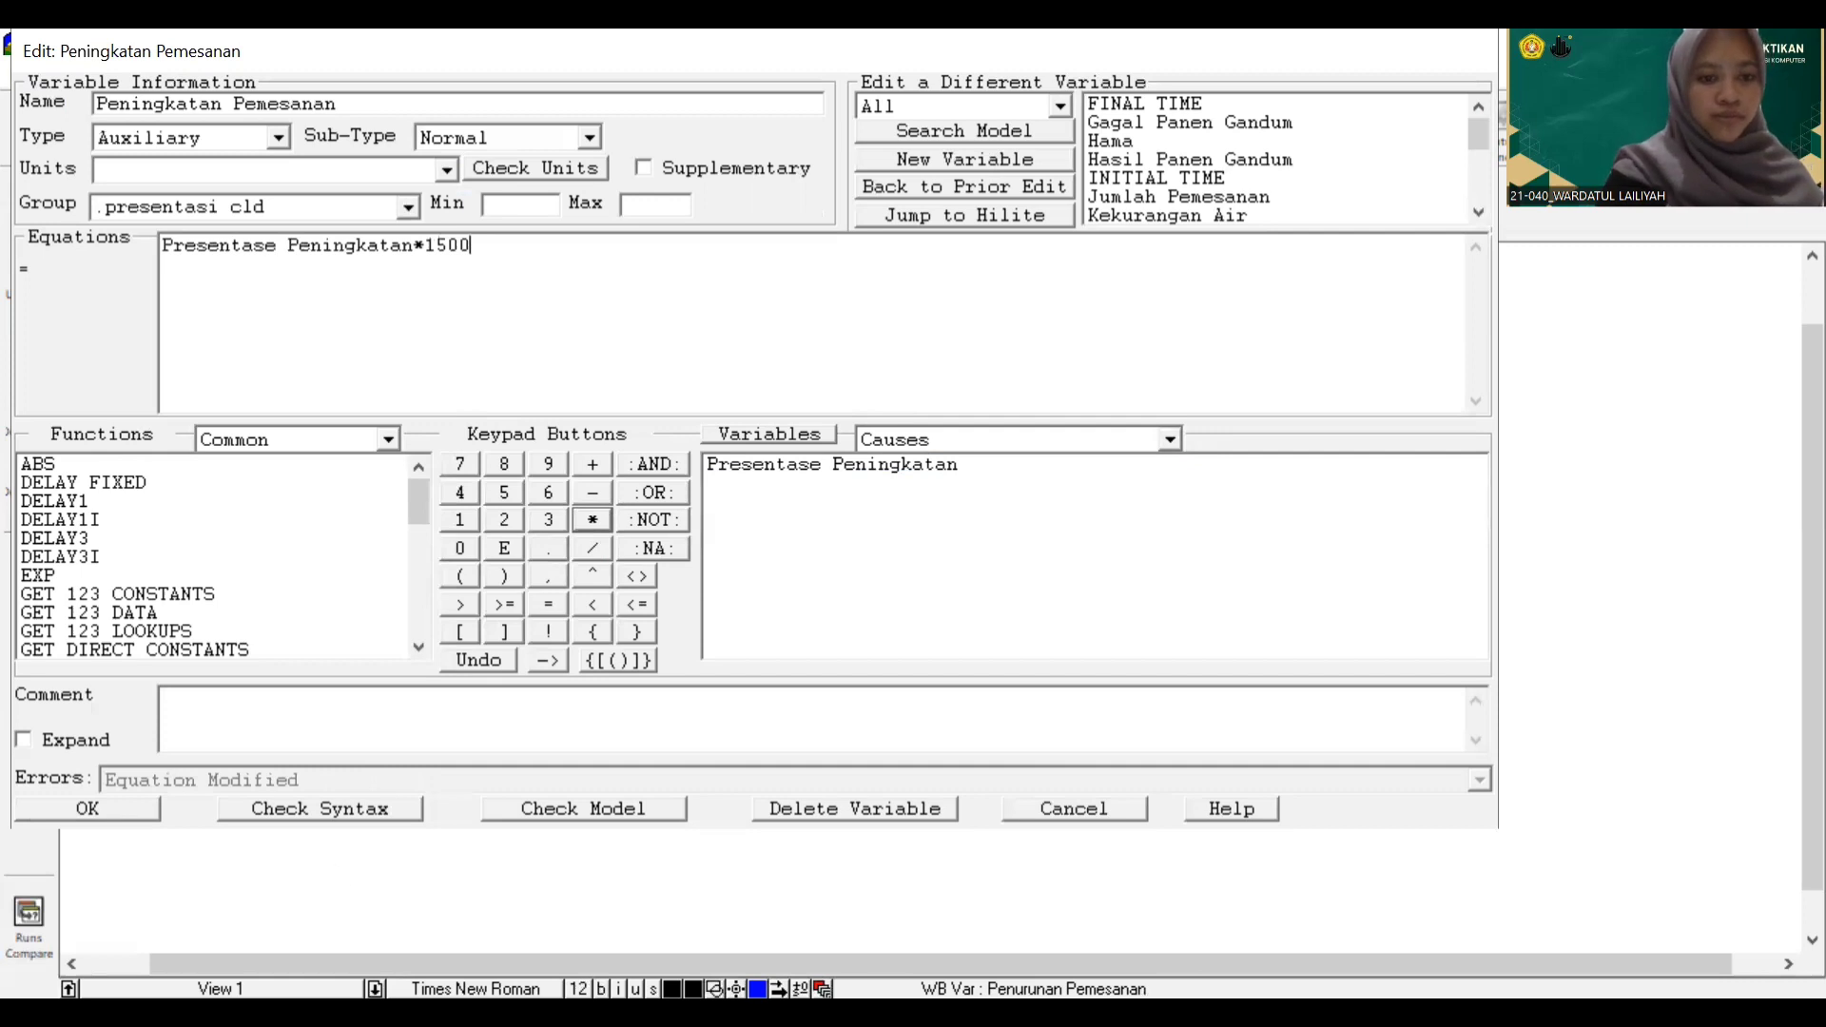
click(124, 837)
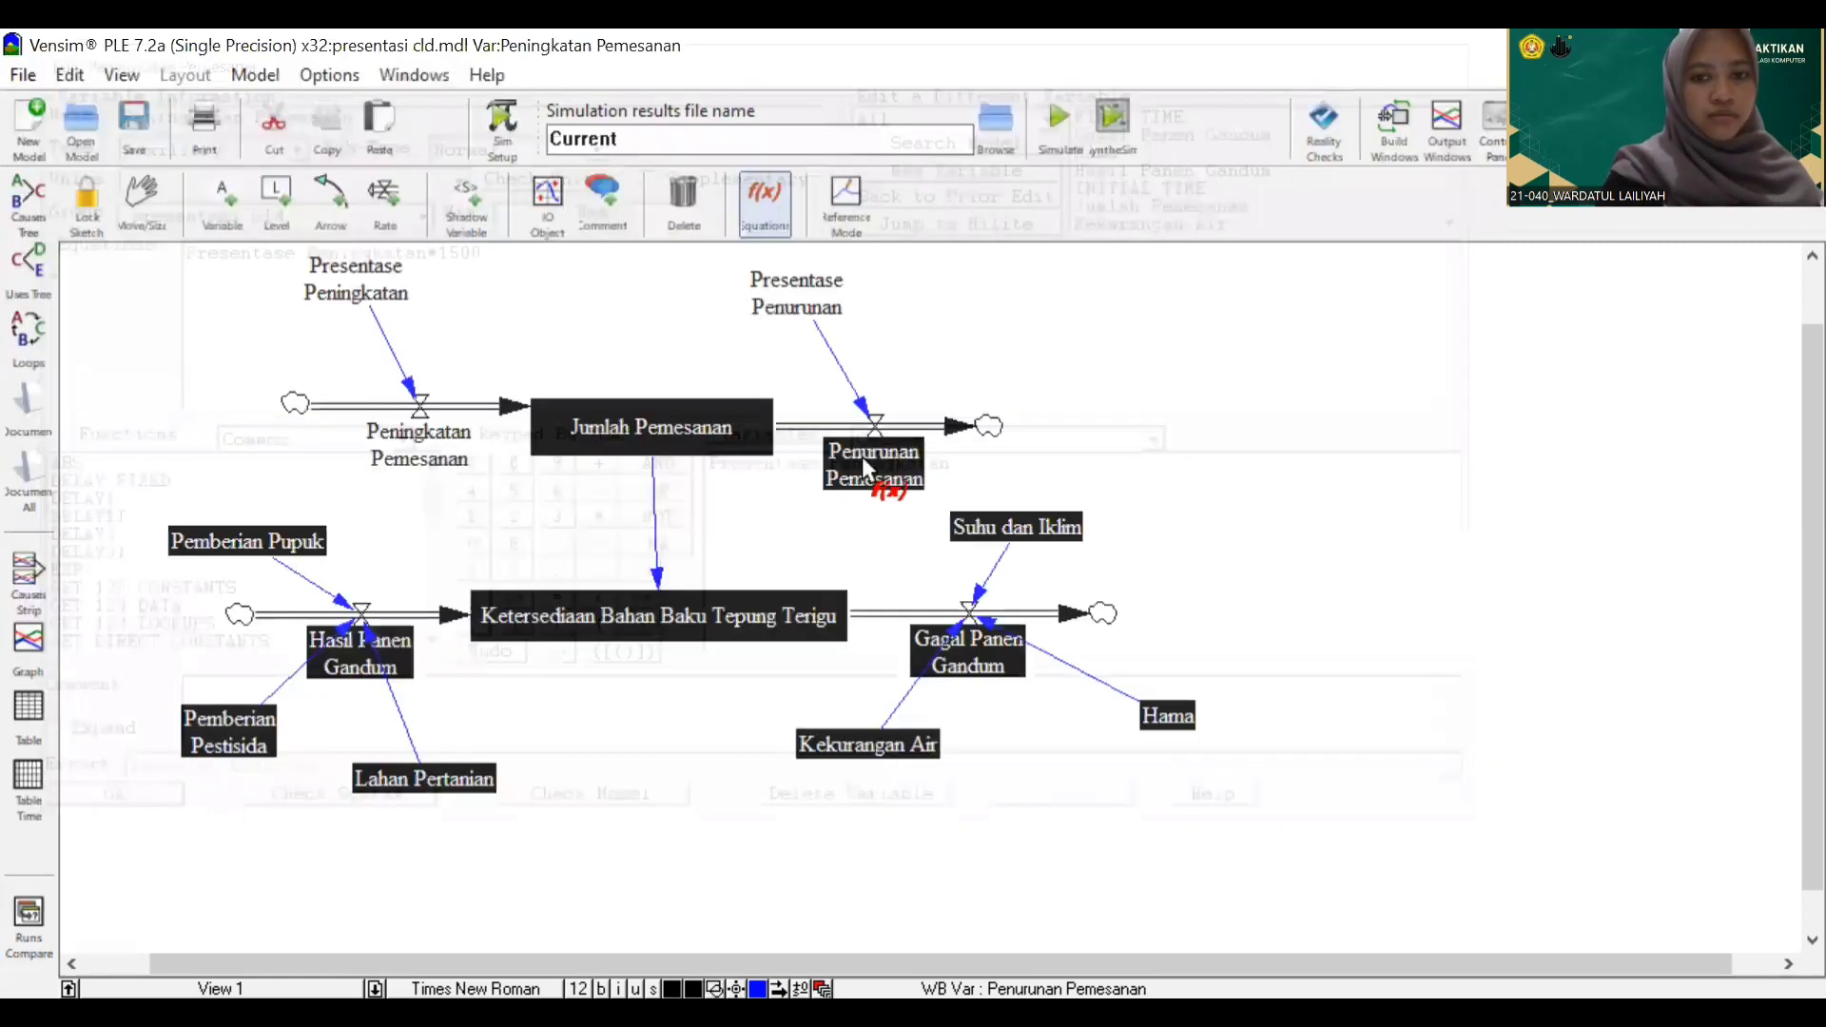
Define the Penurunan Pemesanan rate with the equation Presentase Penurunan*1500
click(861, 456)
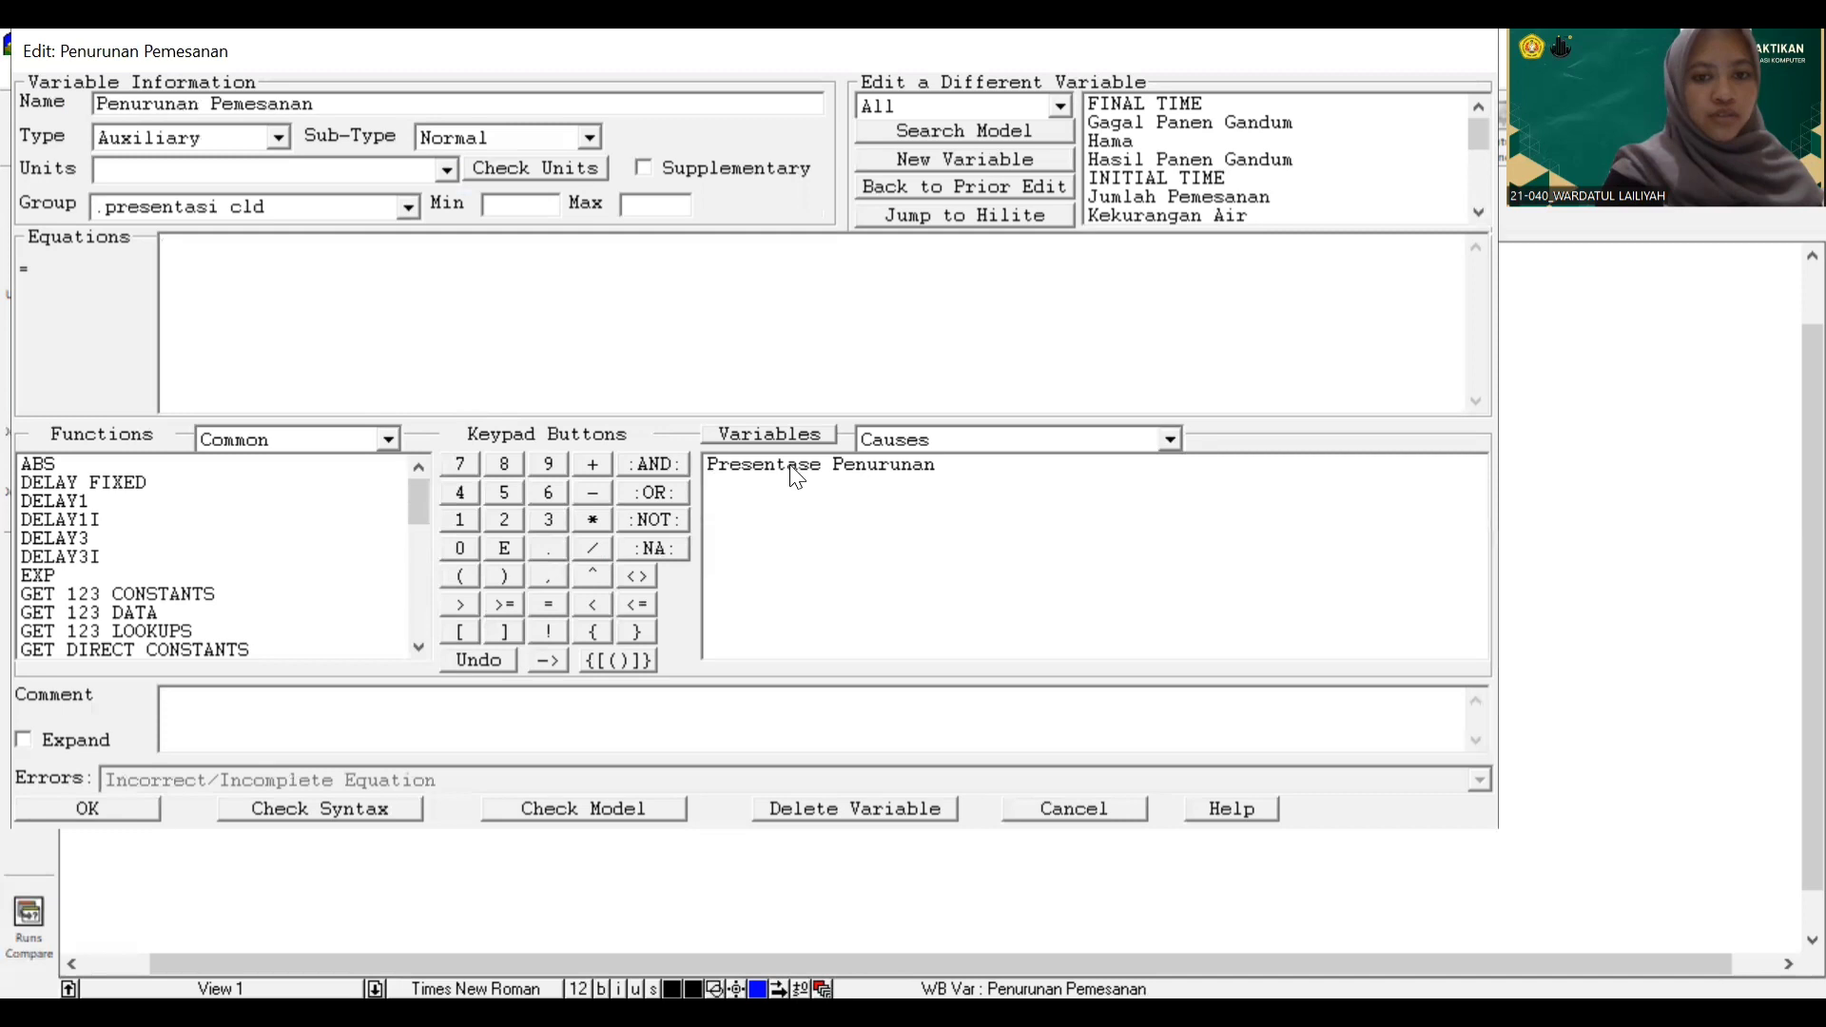
click(795, 468)
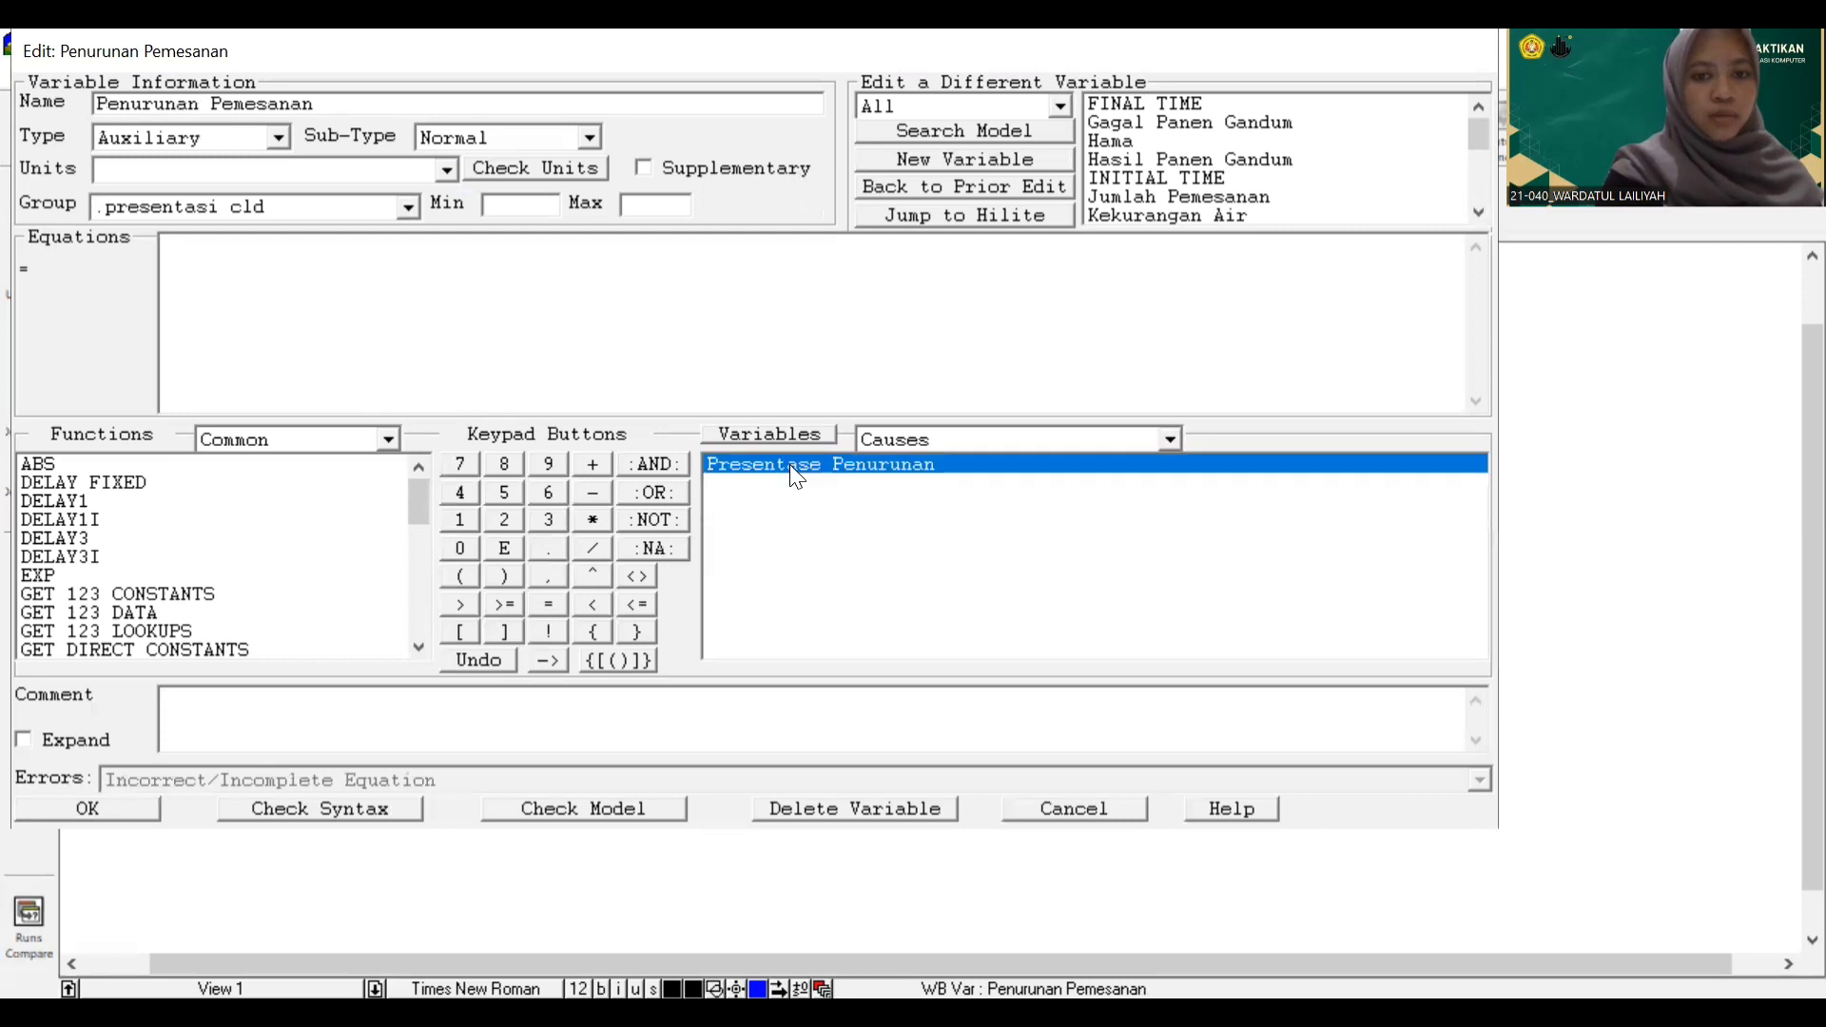
click(594, 520)
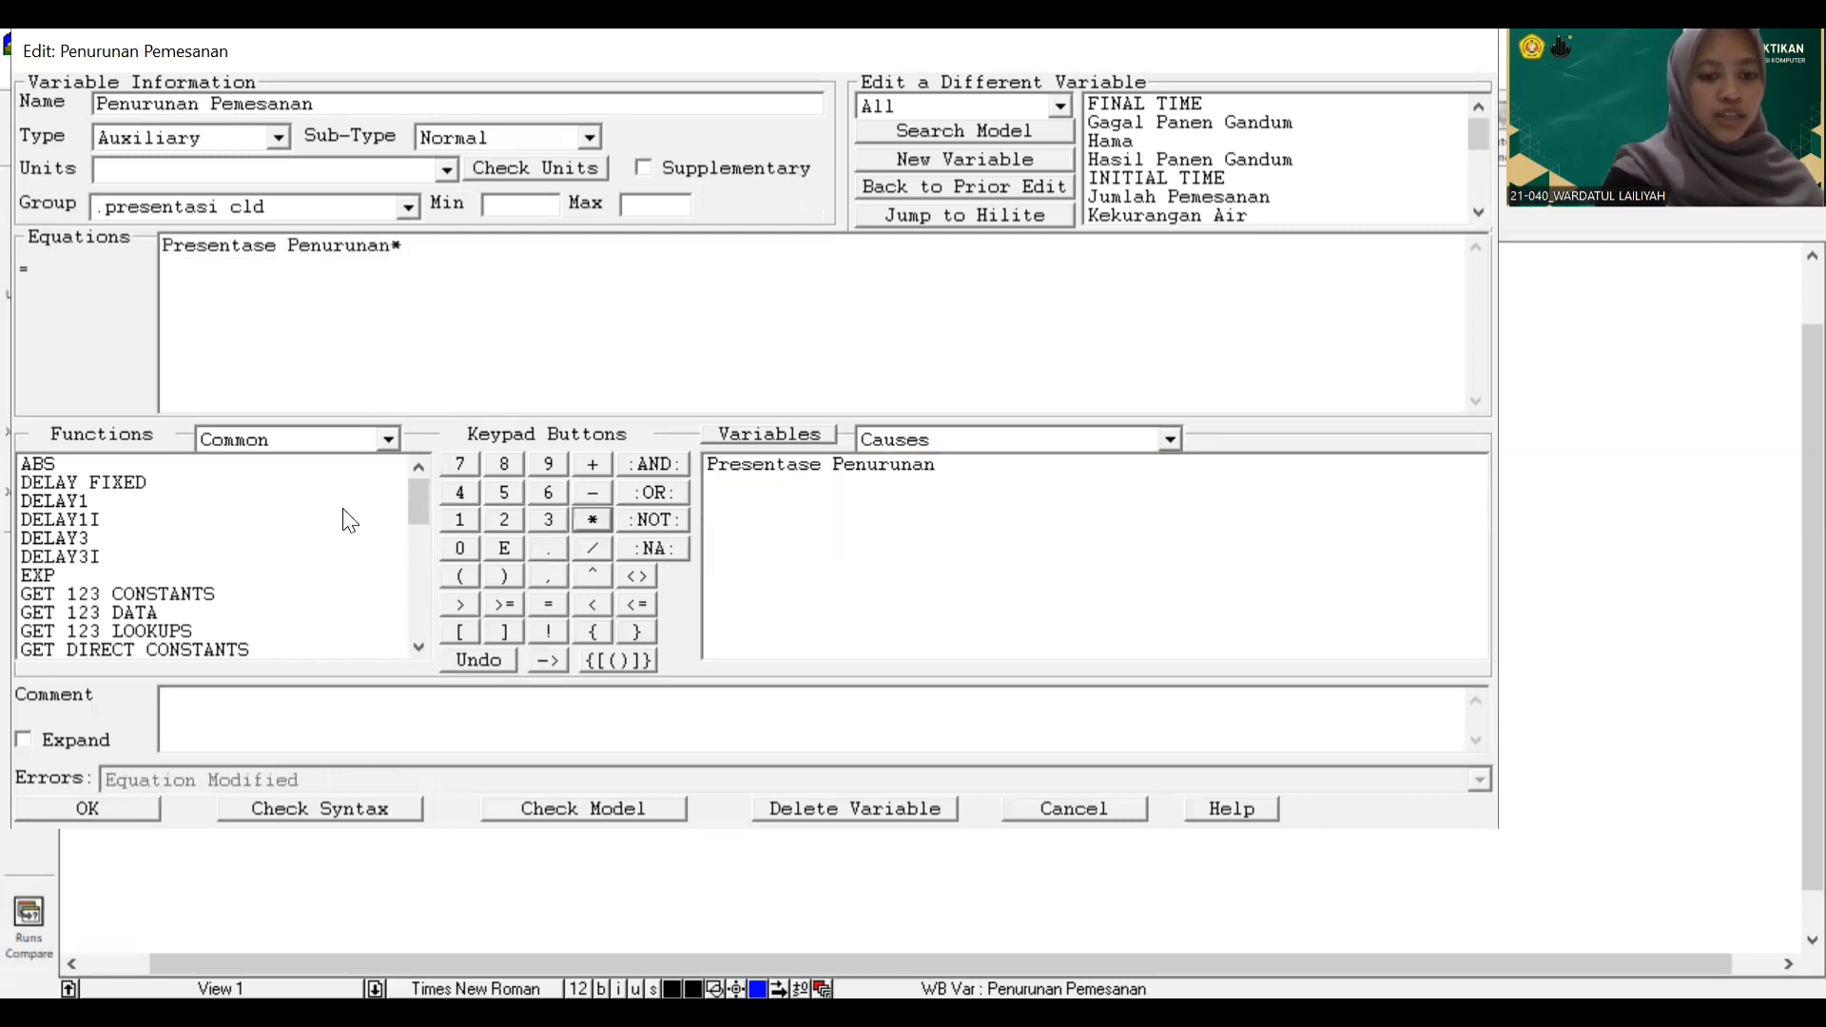
text(1500)
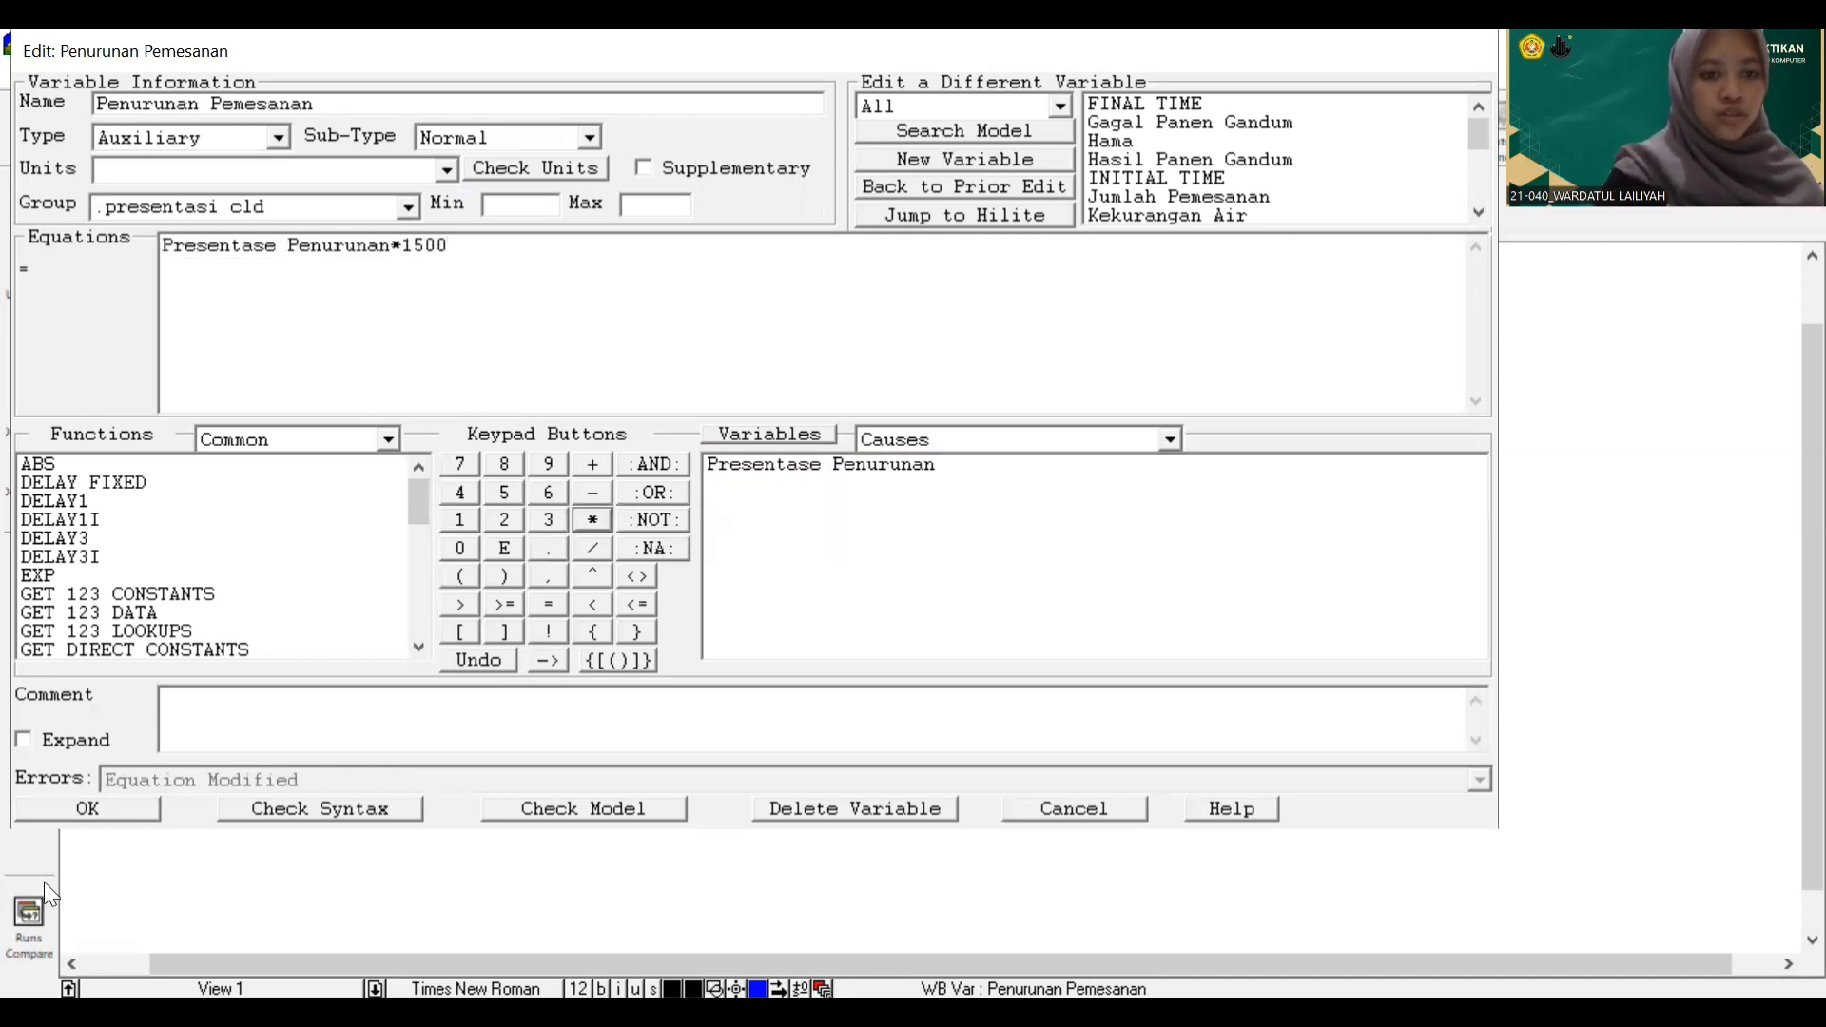
click(103, 815)
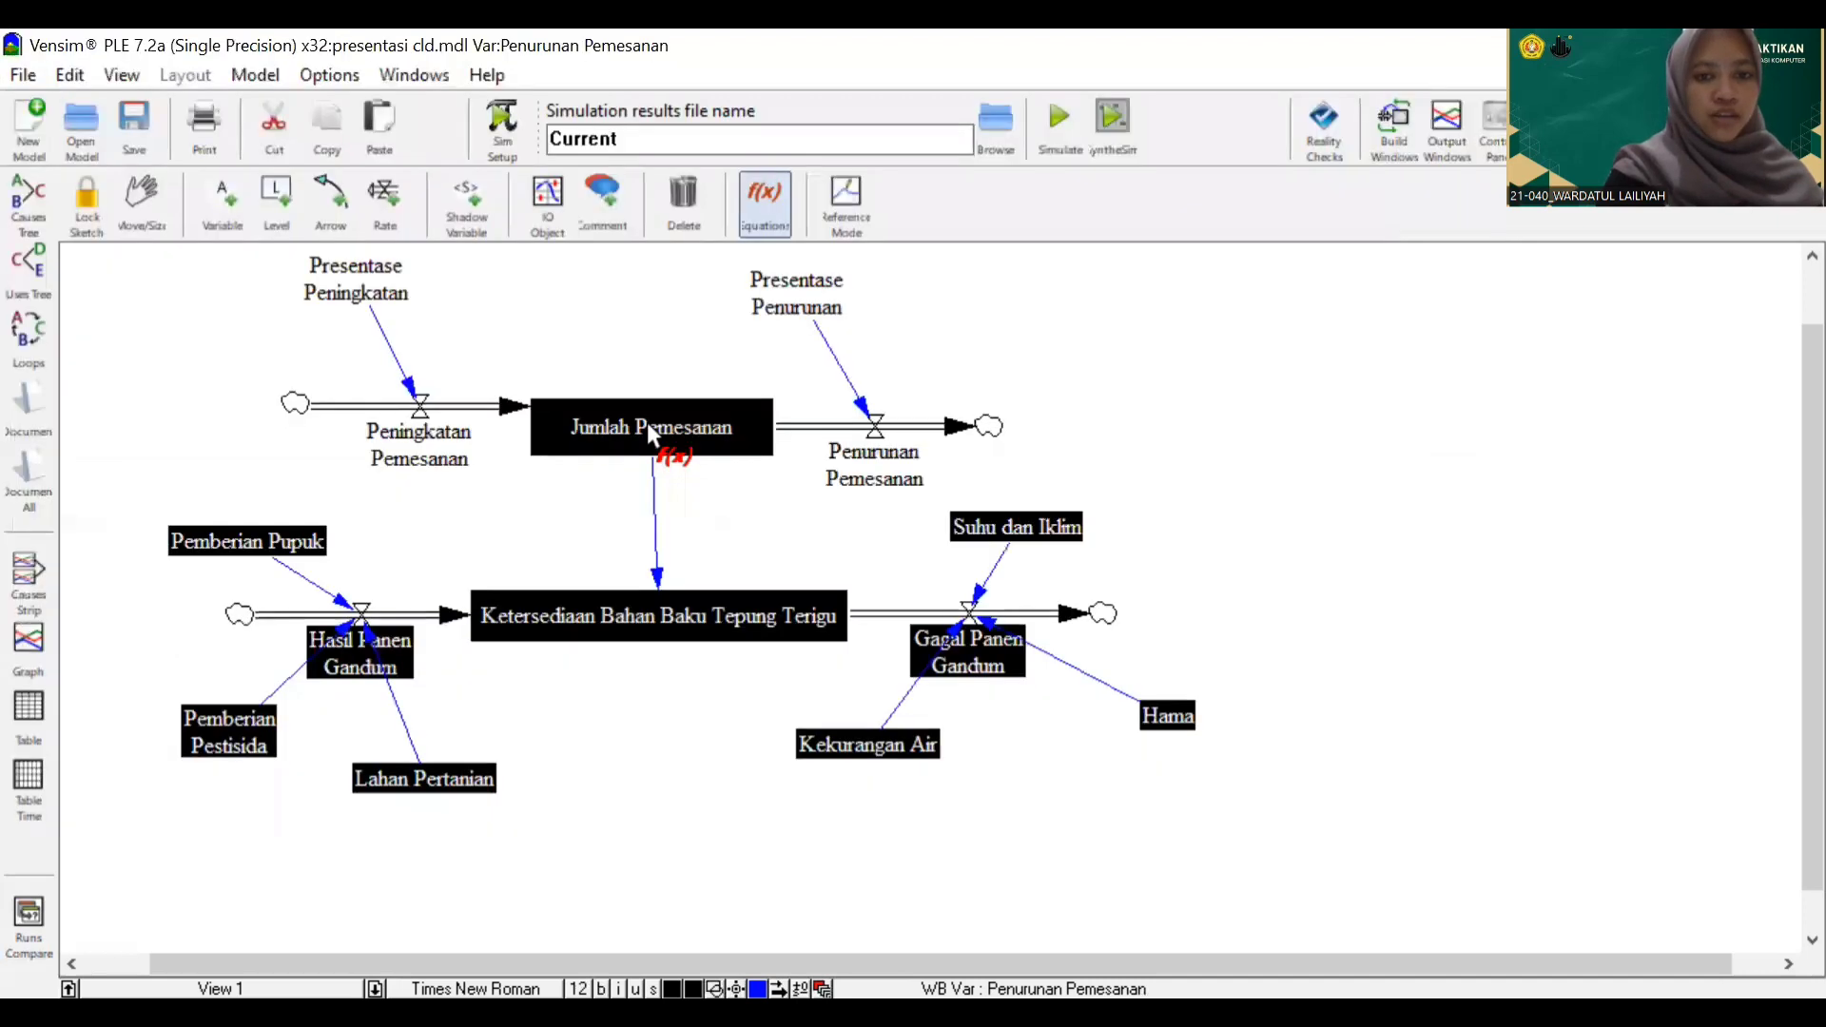
Set the initial value of the Jumlah Pemesanan level to 3000
click(646, 422)
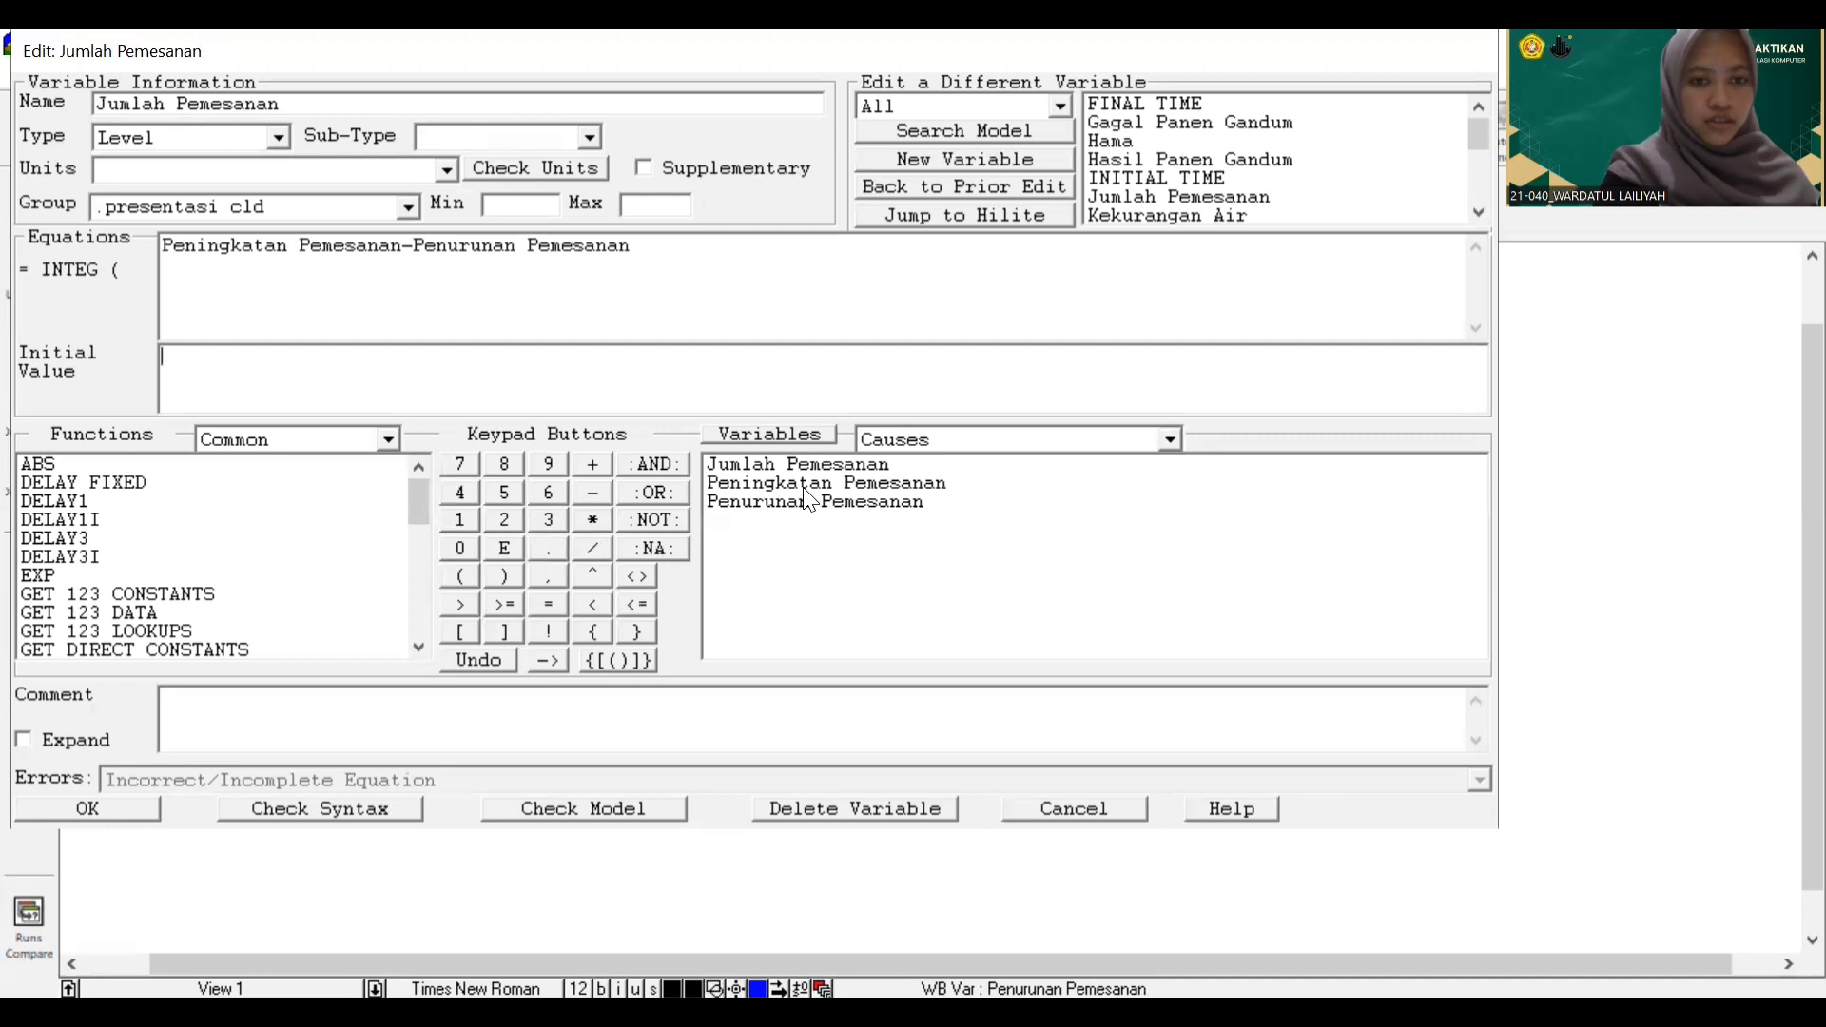
text(3000)
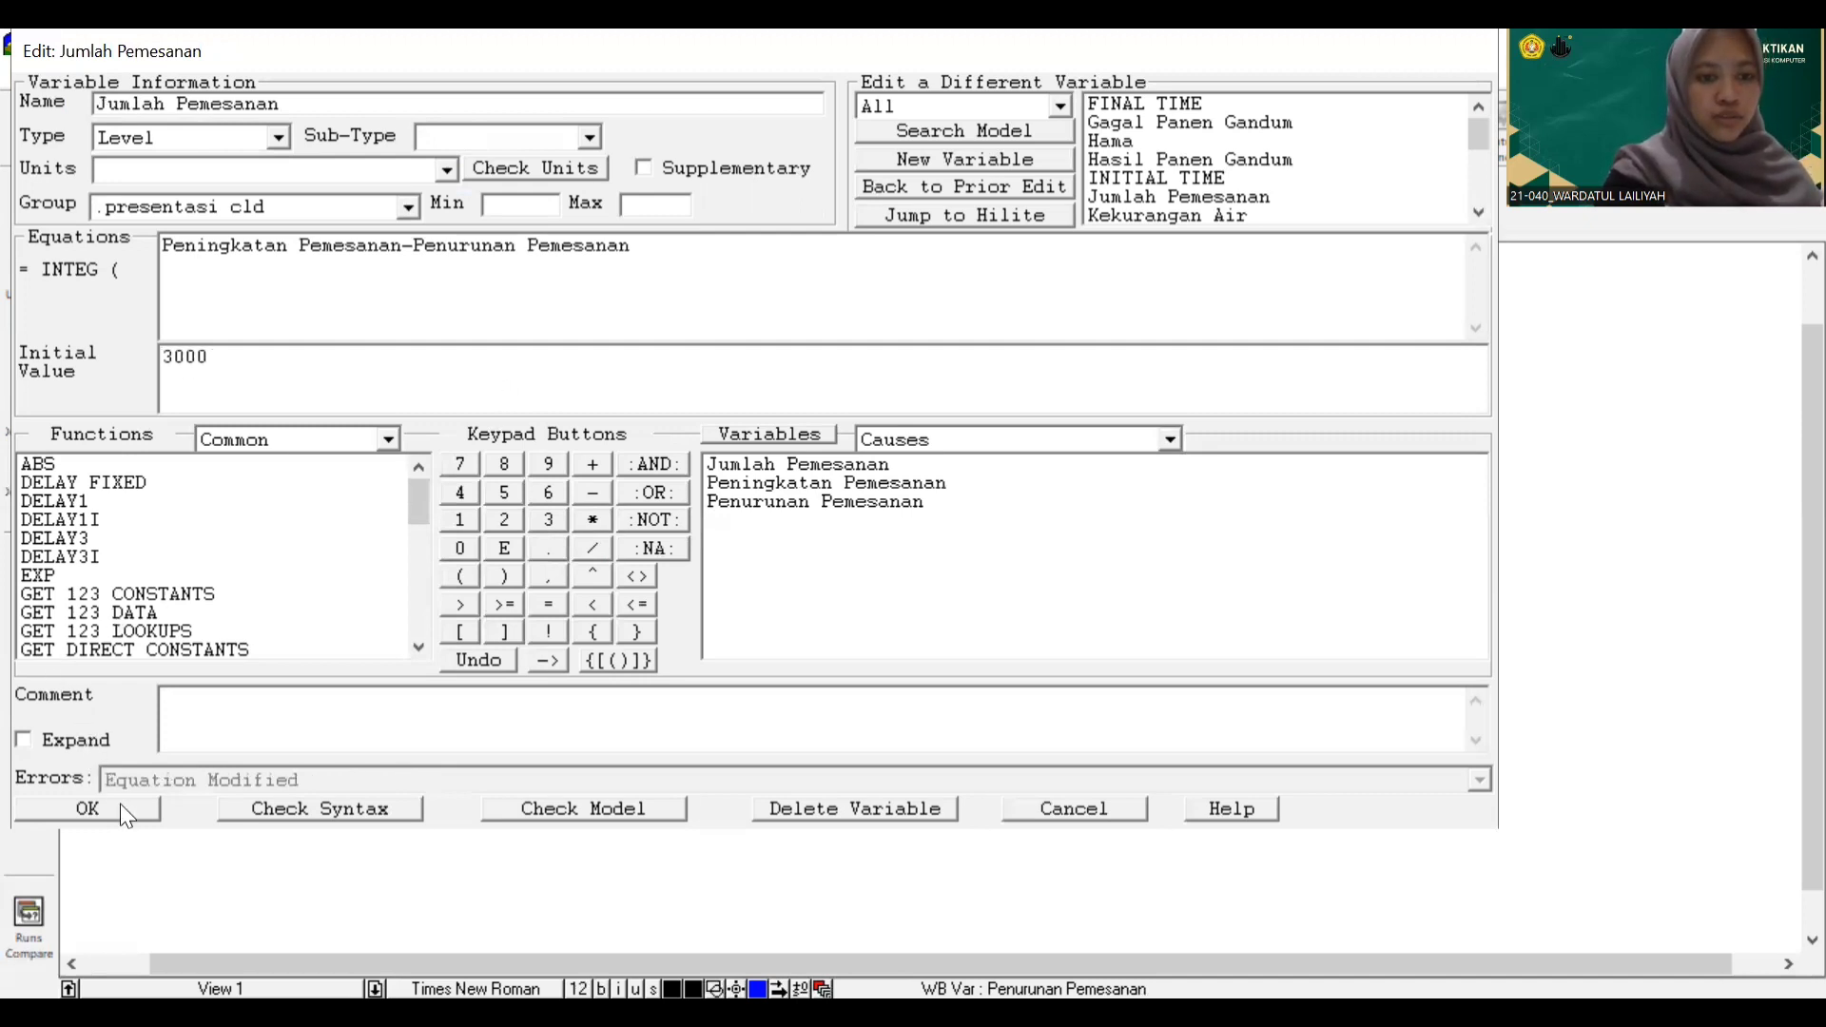
click(120, 803)
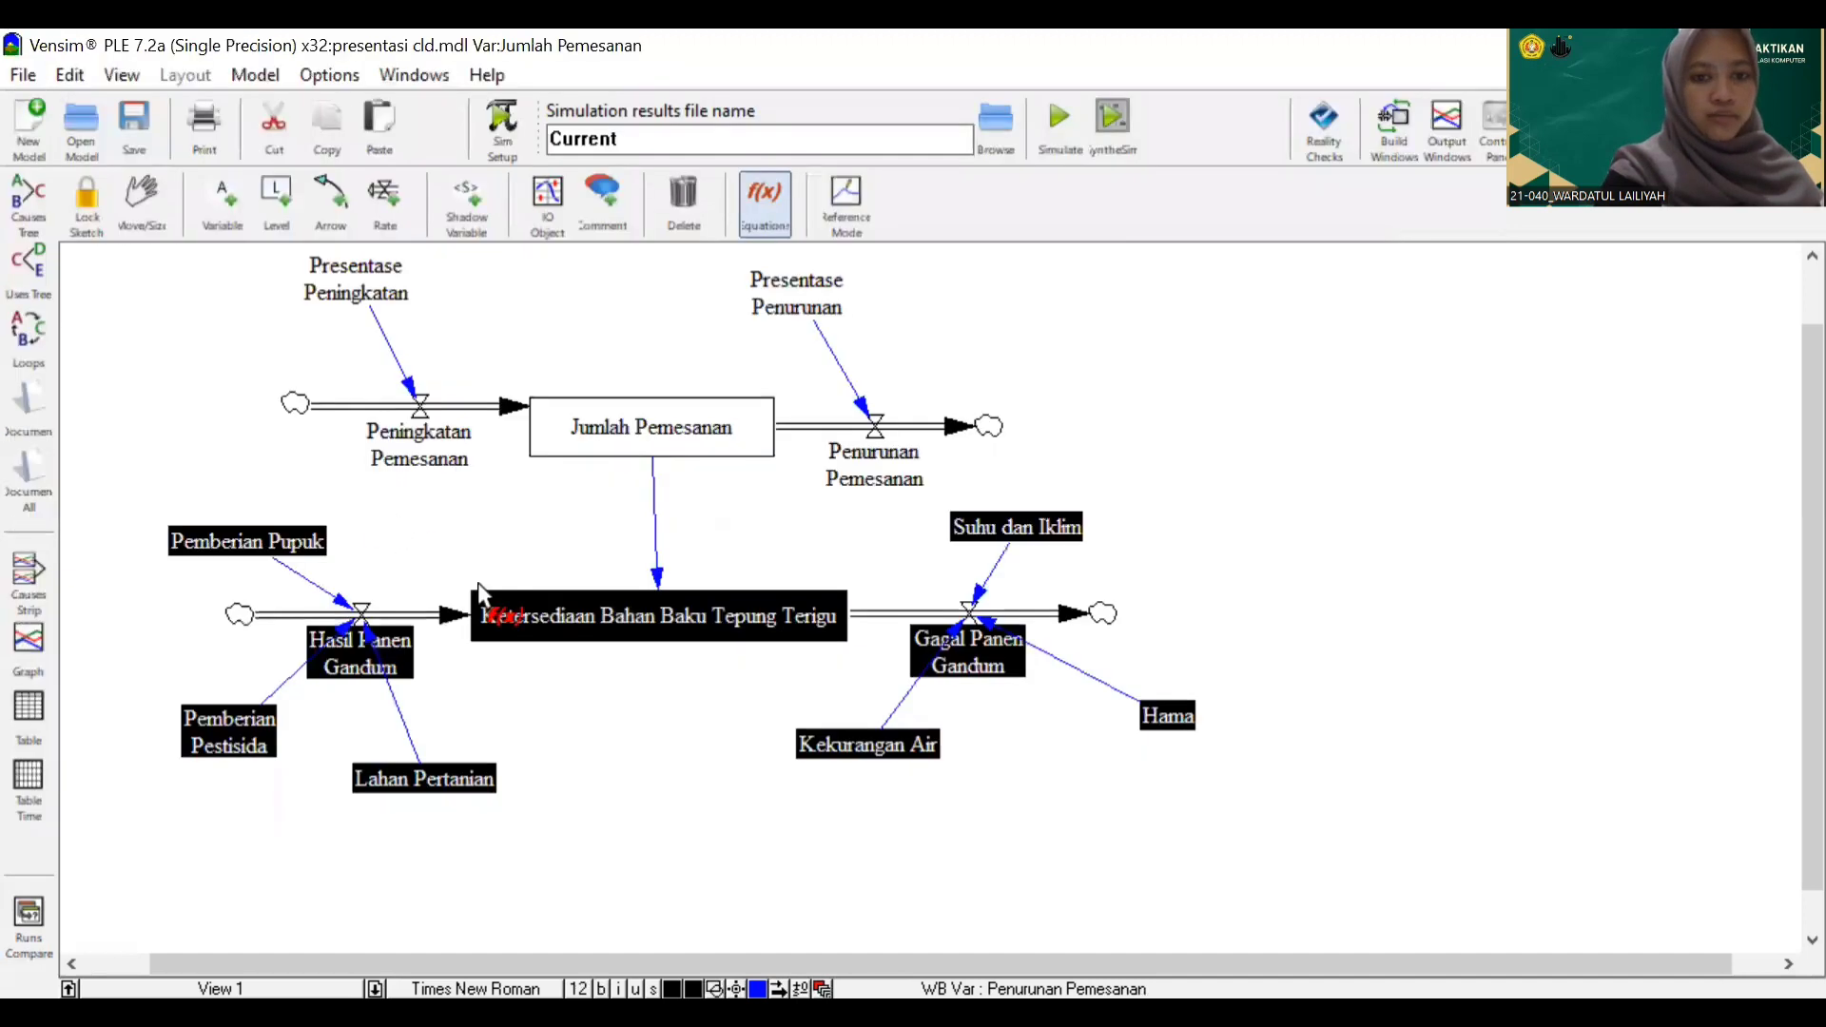
Define the constant Pemberian Pupuk with the equation 0.3*2000
click(314, 541)
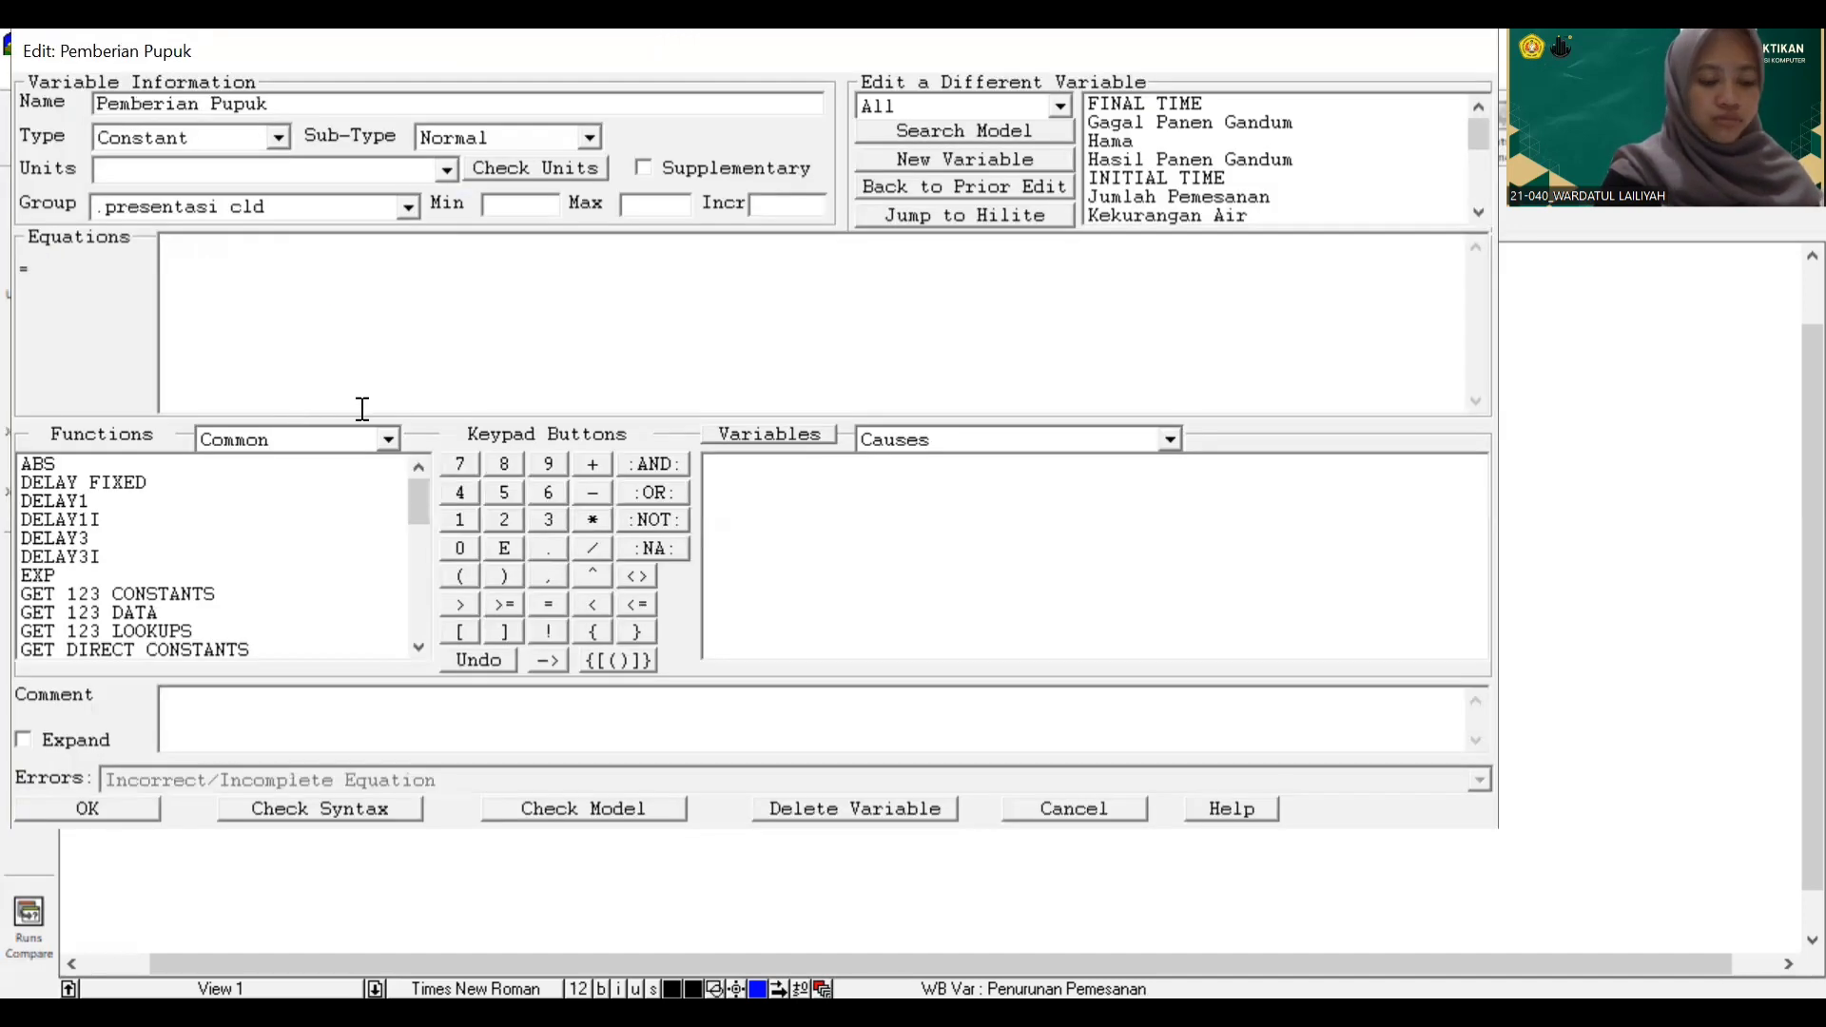
text(0.3)
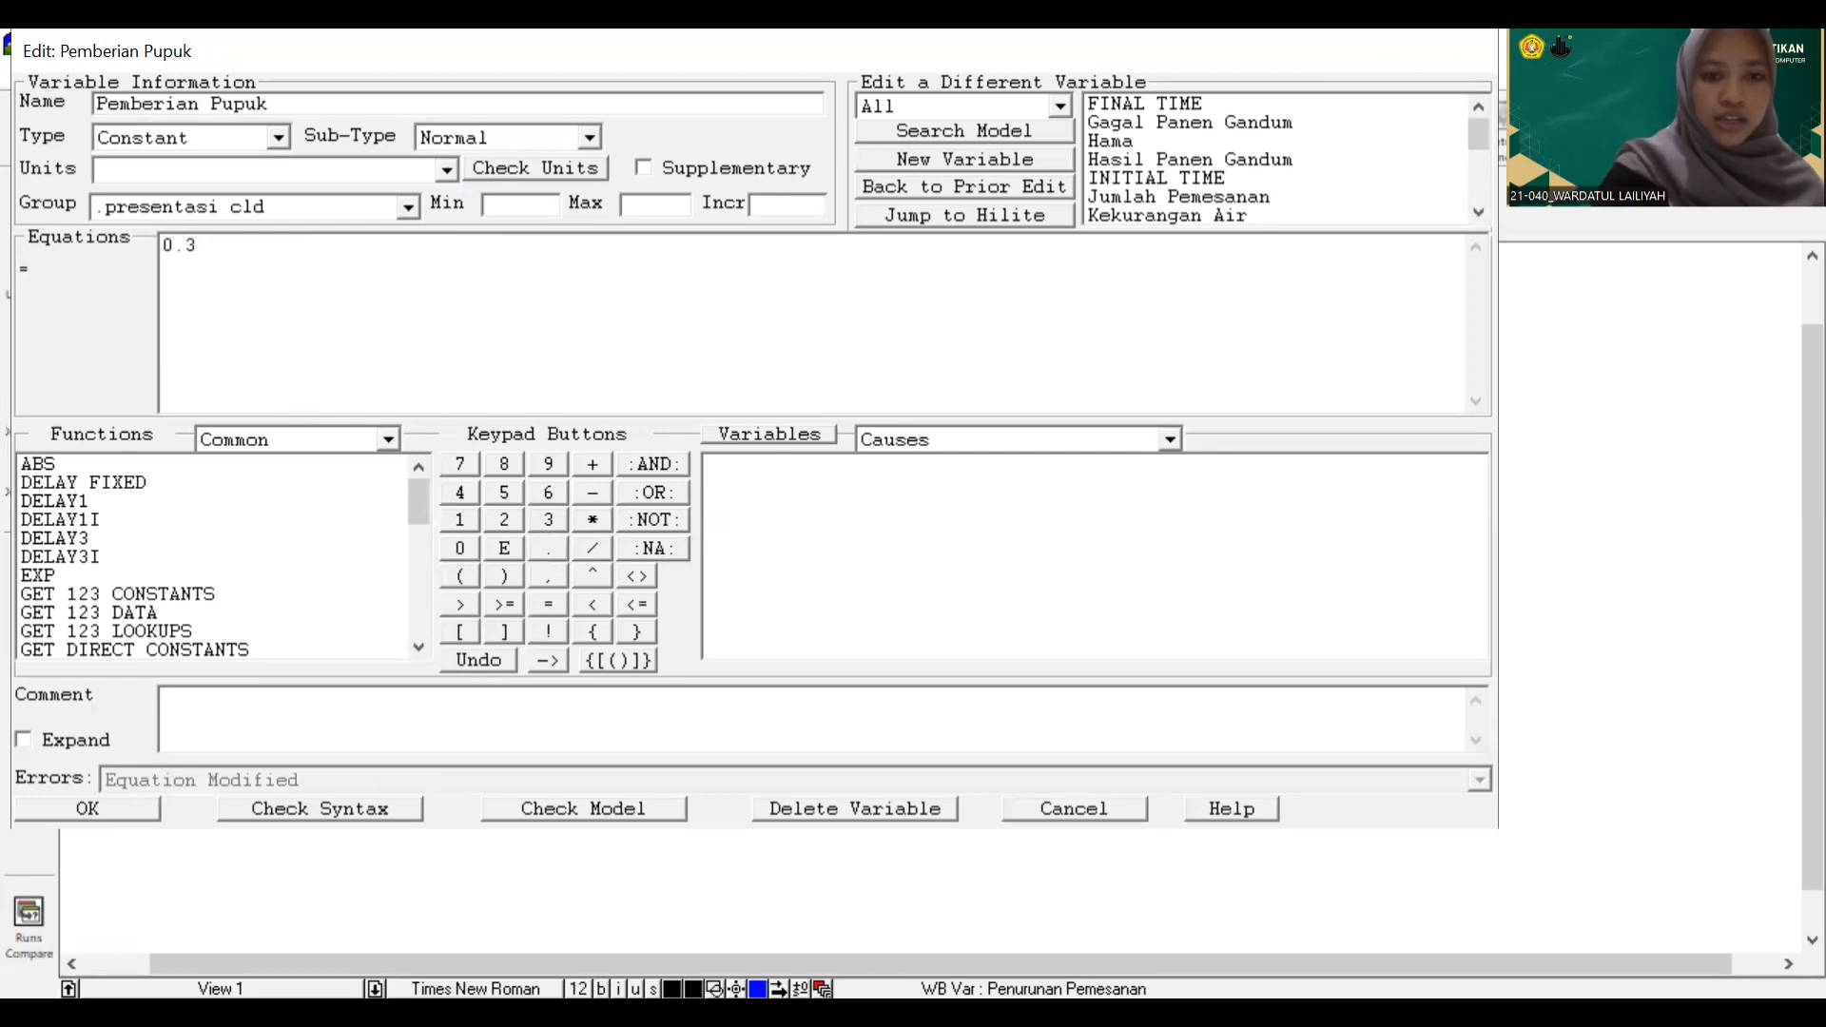
click(594, 520)
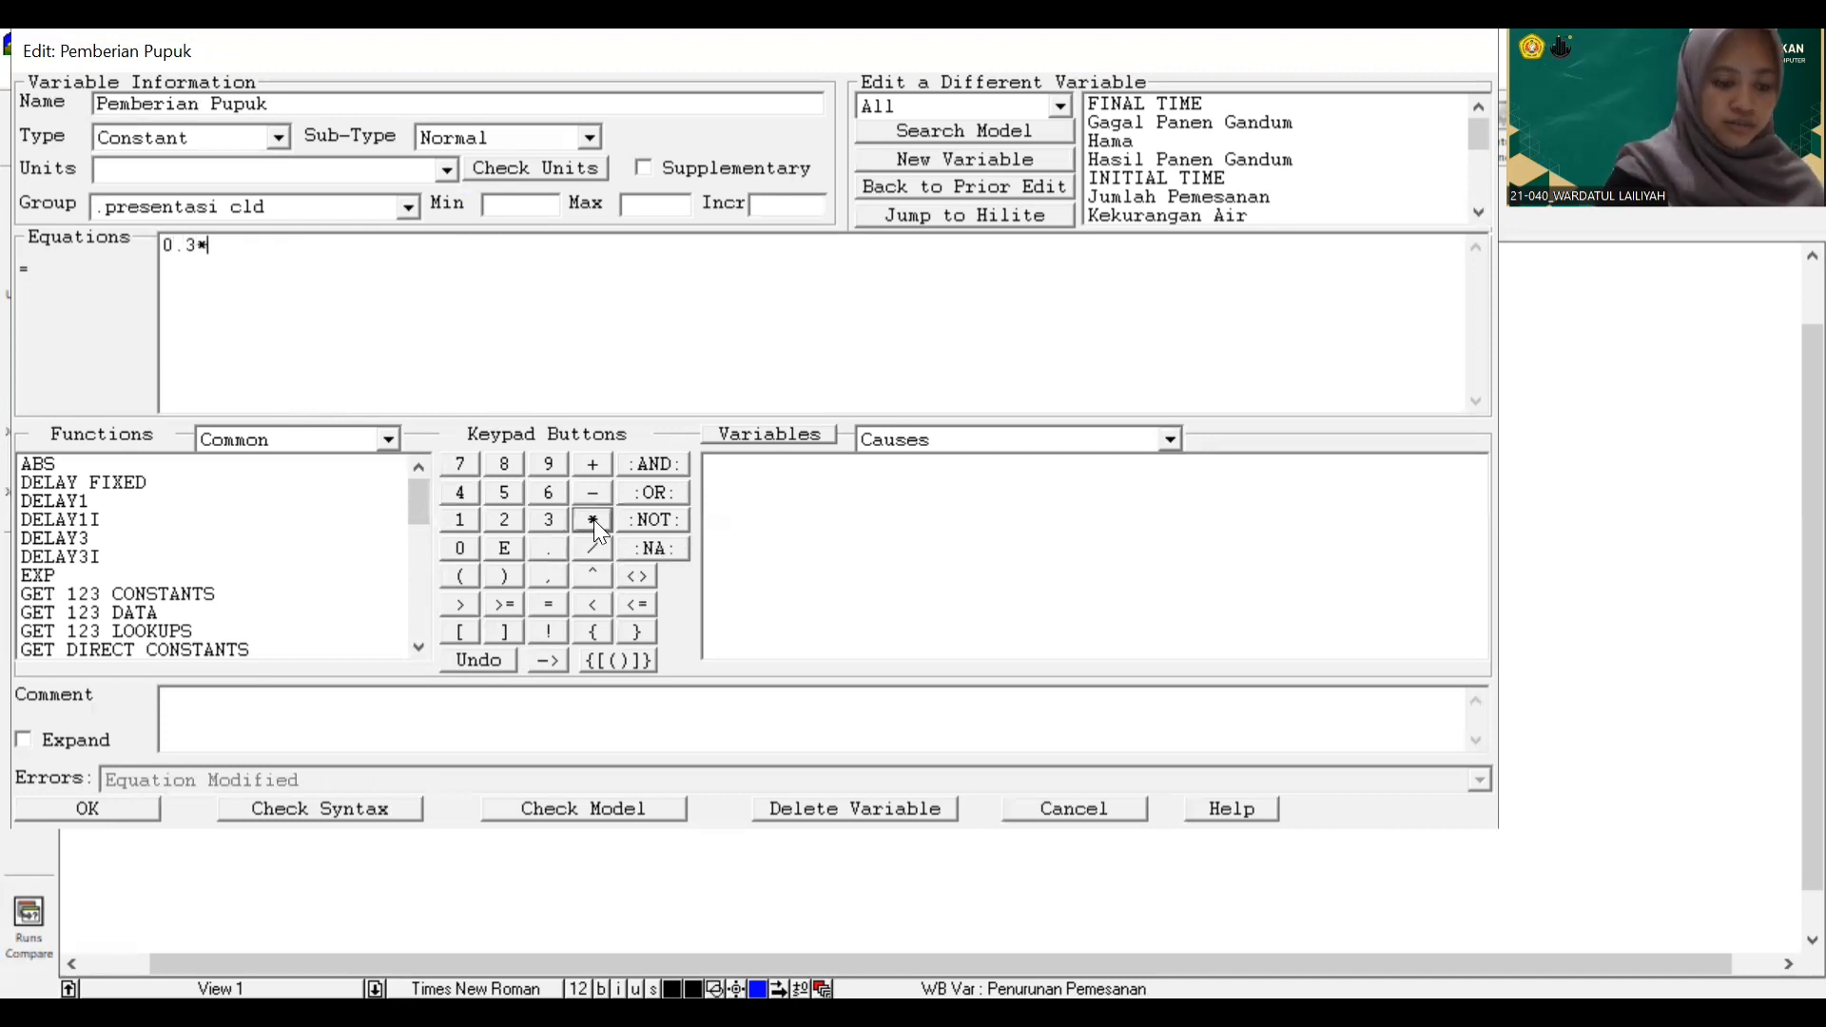
text(2000)
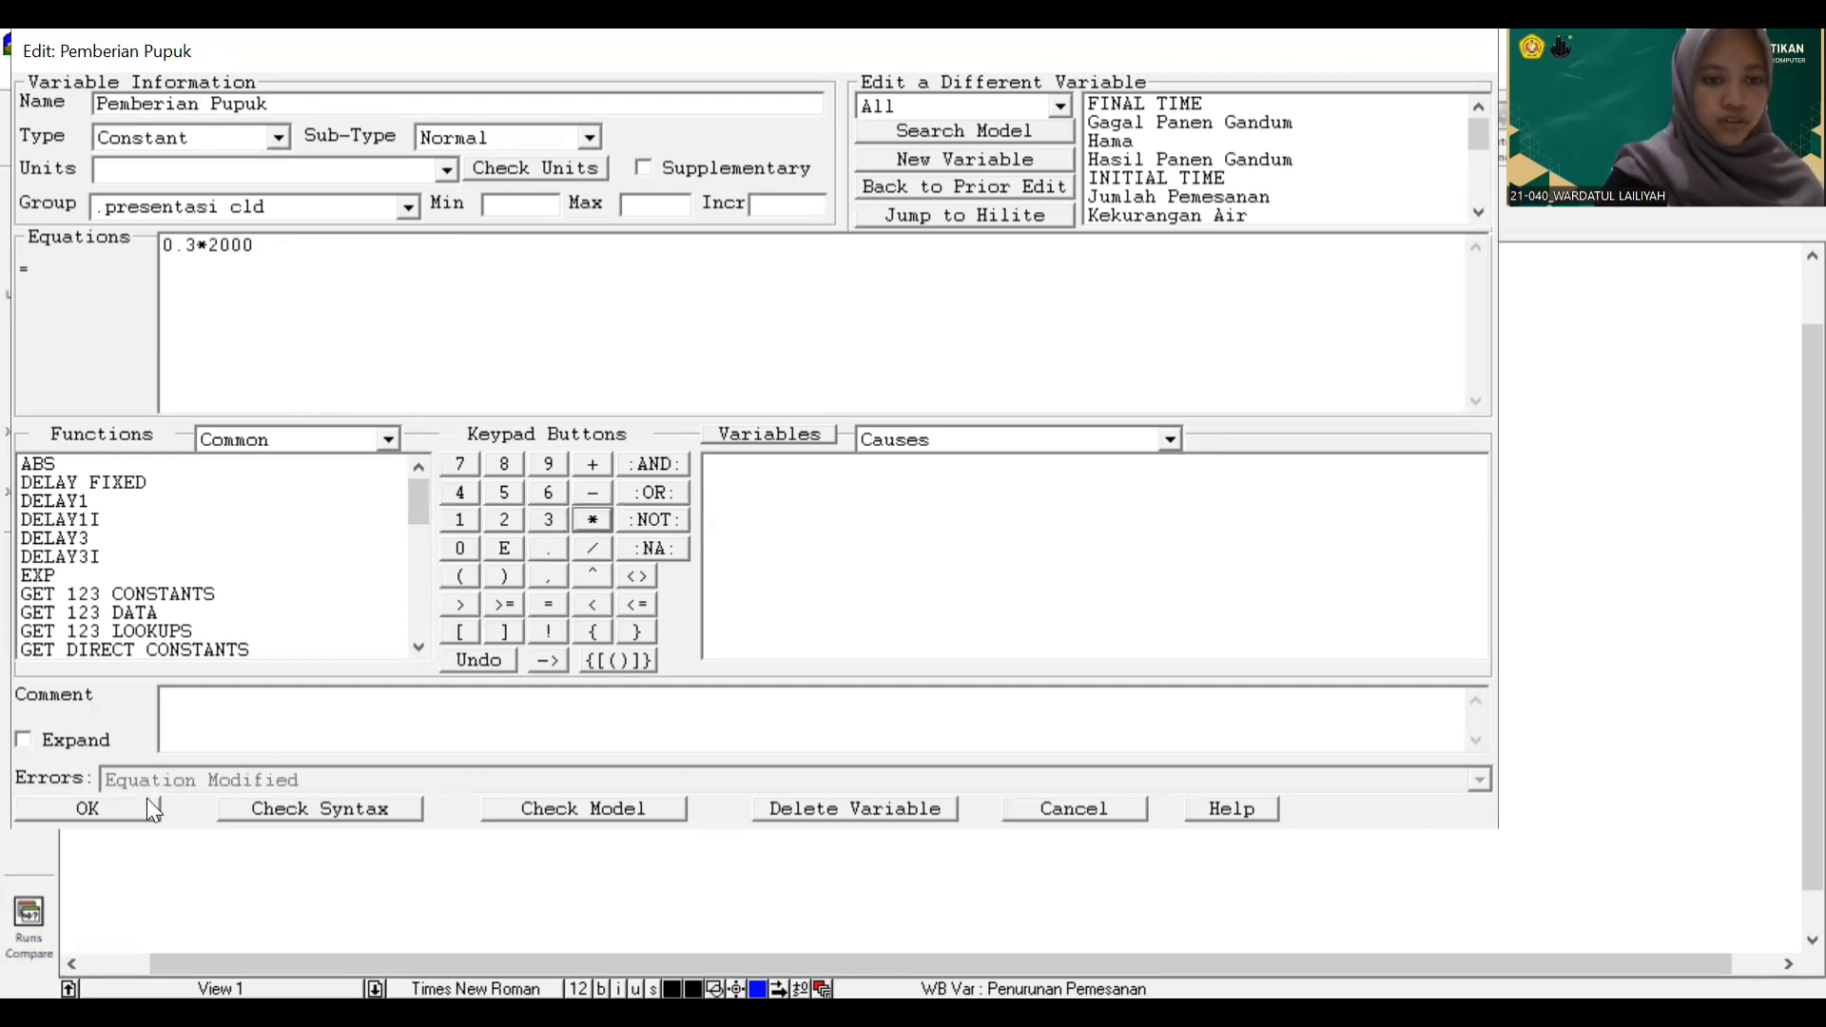
click(148, 800)
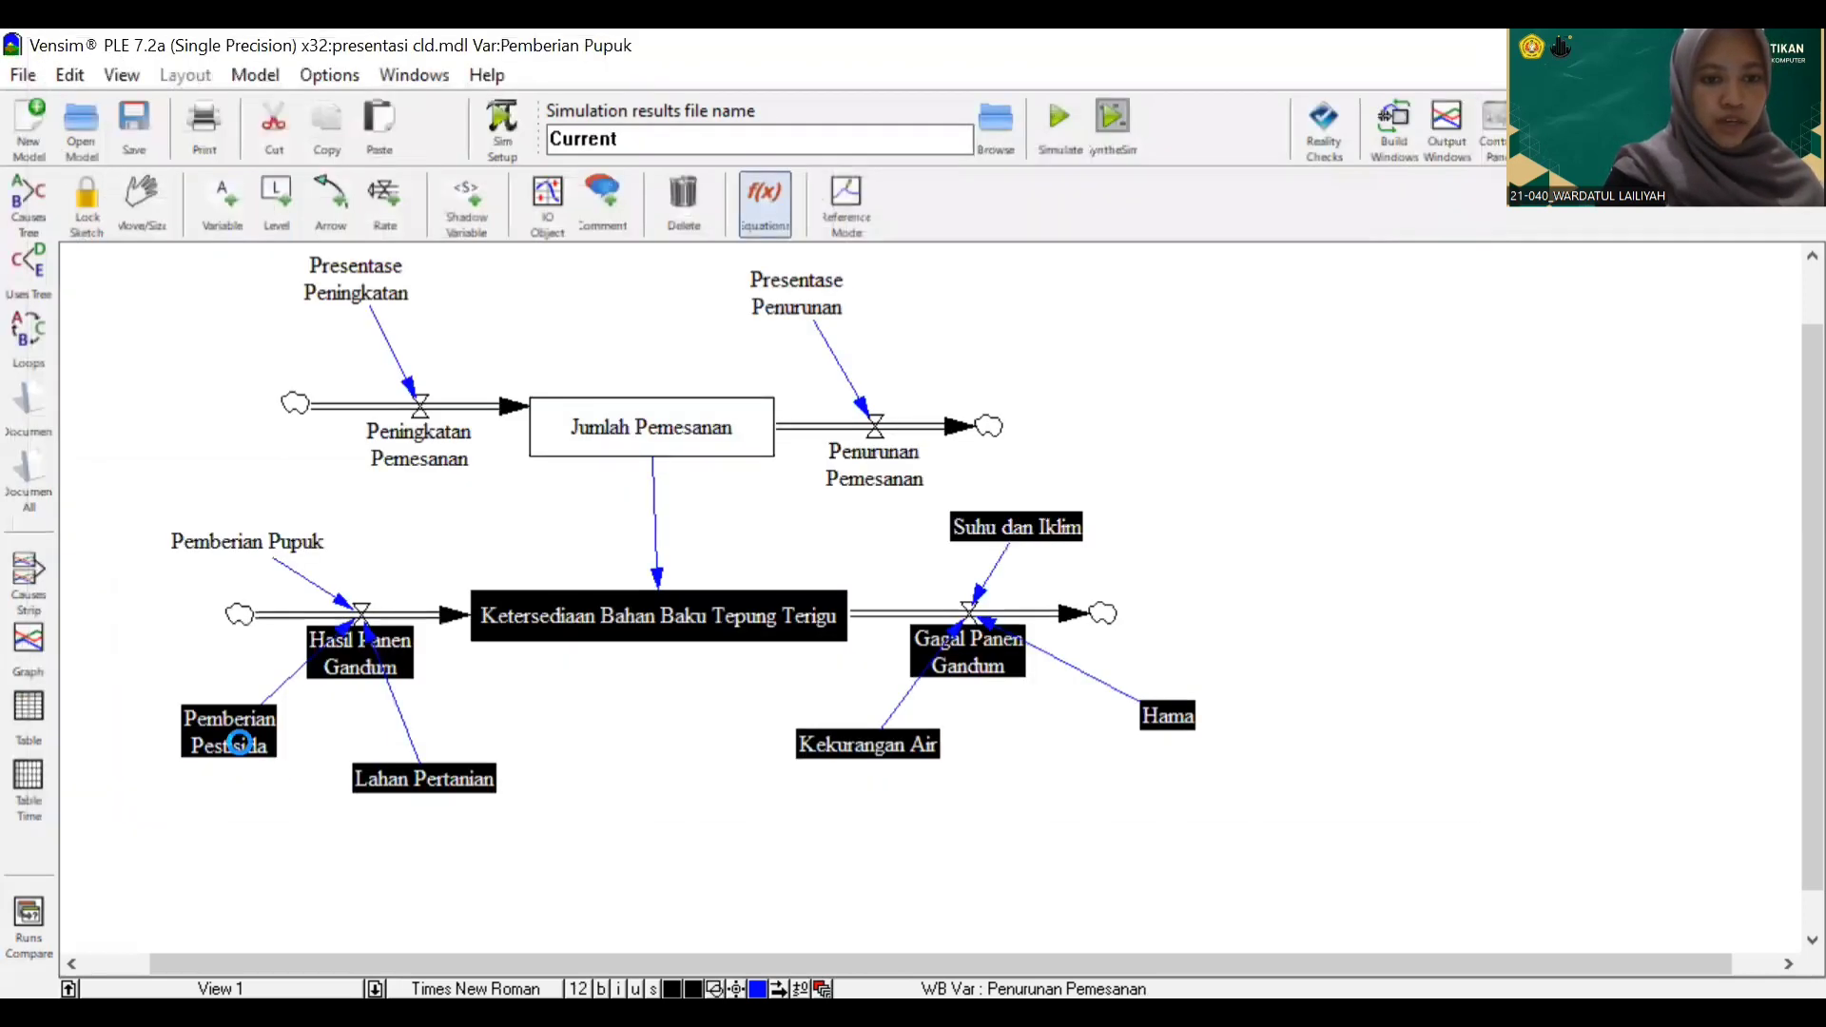
Define the constant Pemberian Pestisida with the equation 0.2*3000
click(238, 742)
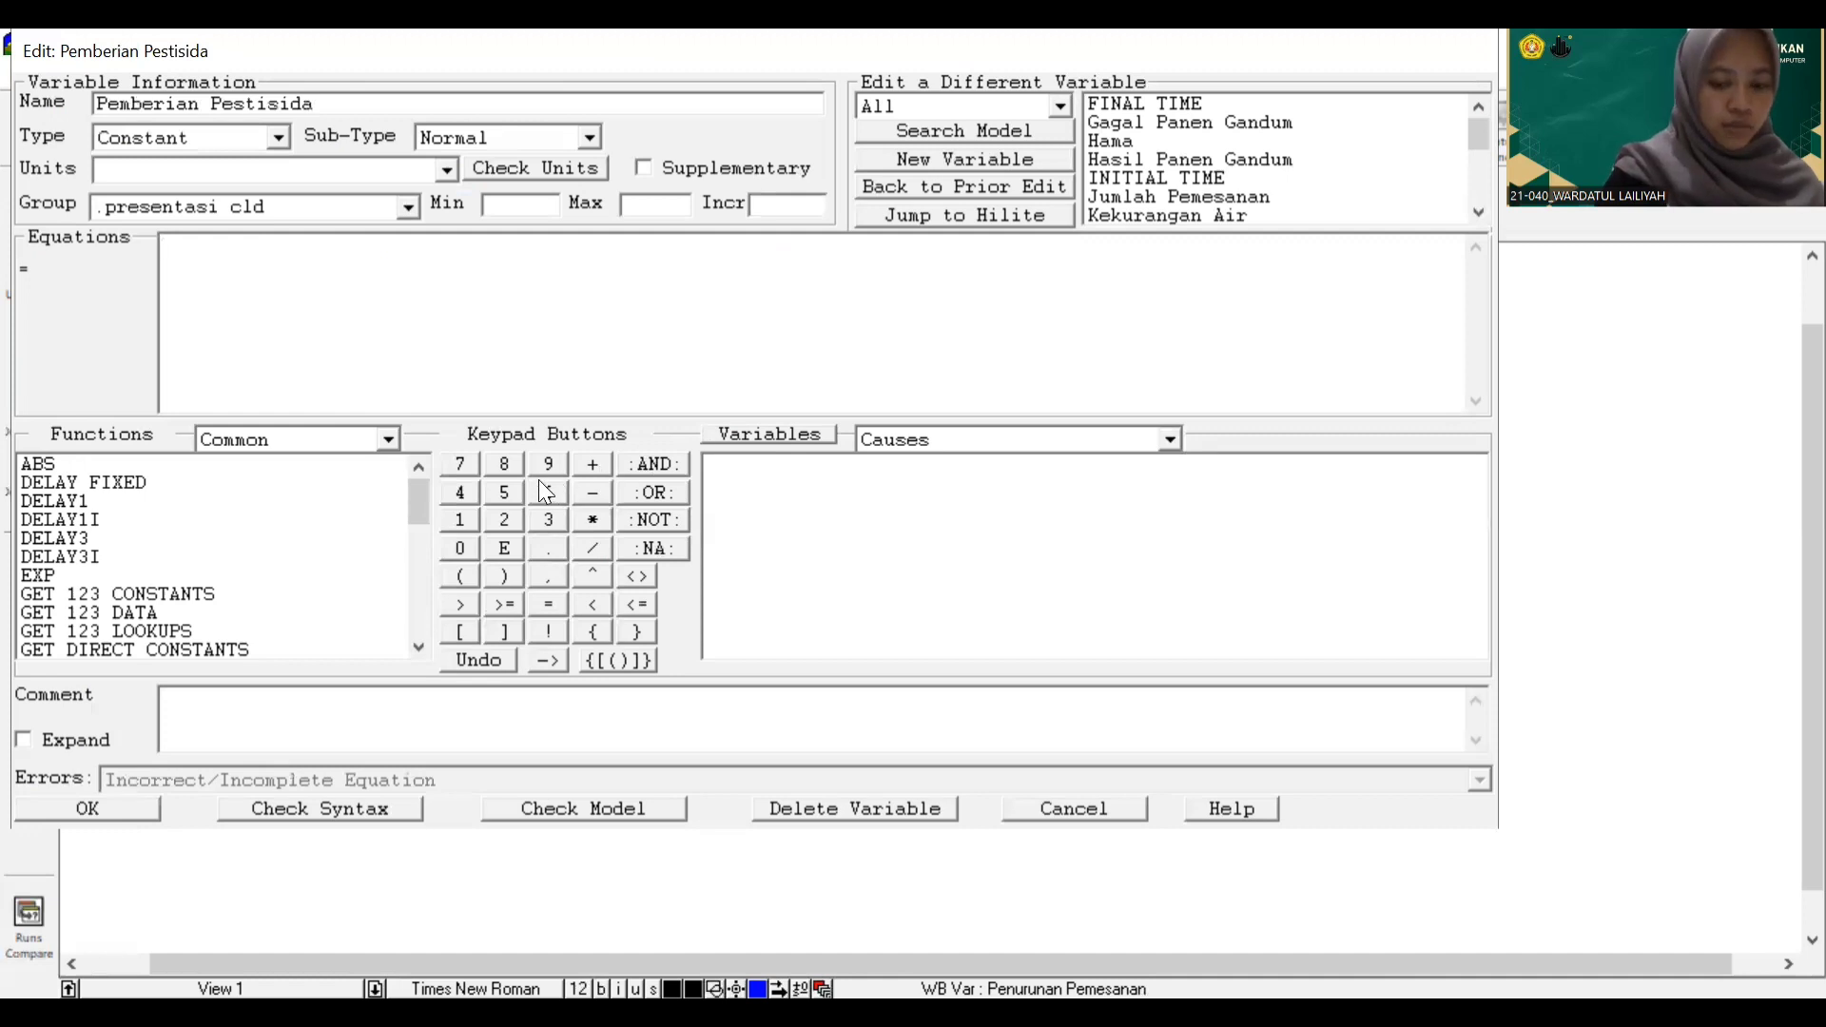
text(0.2*)
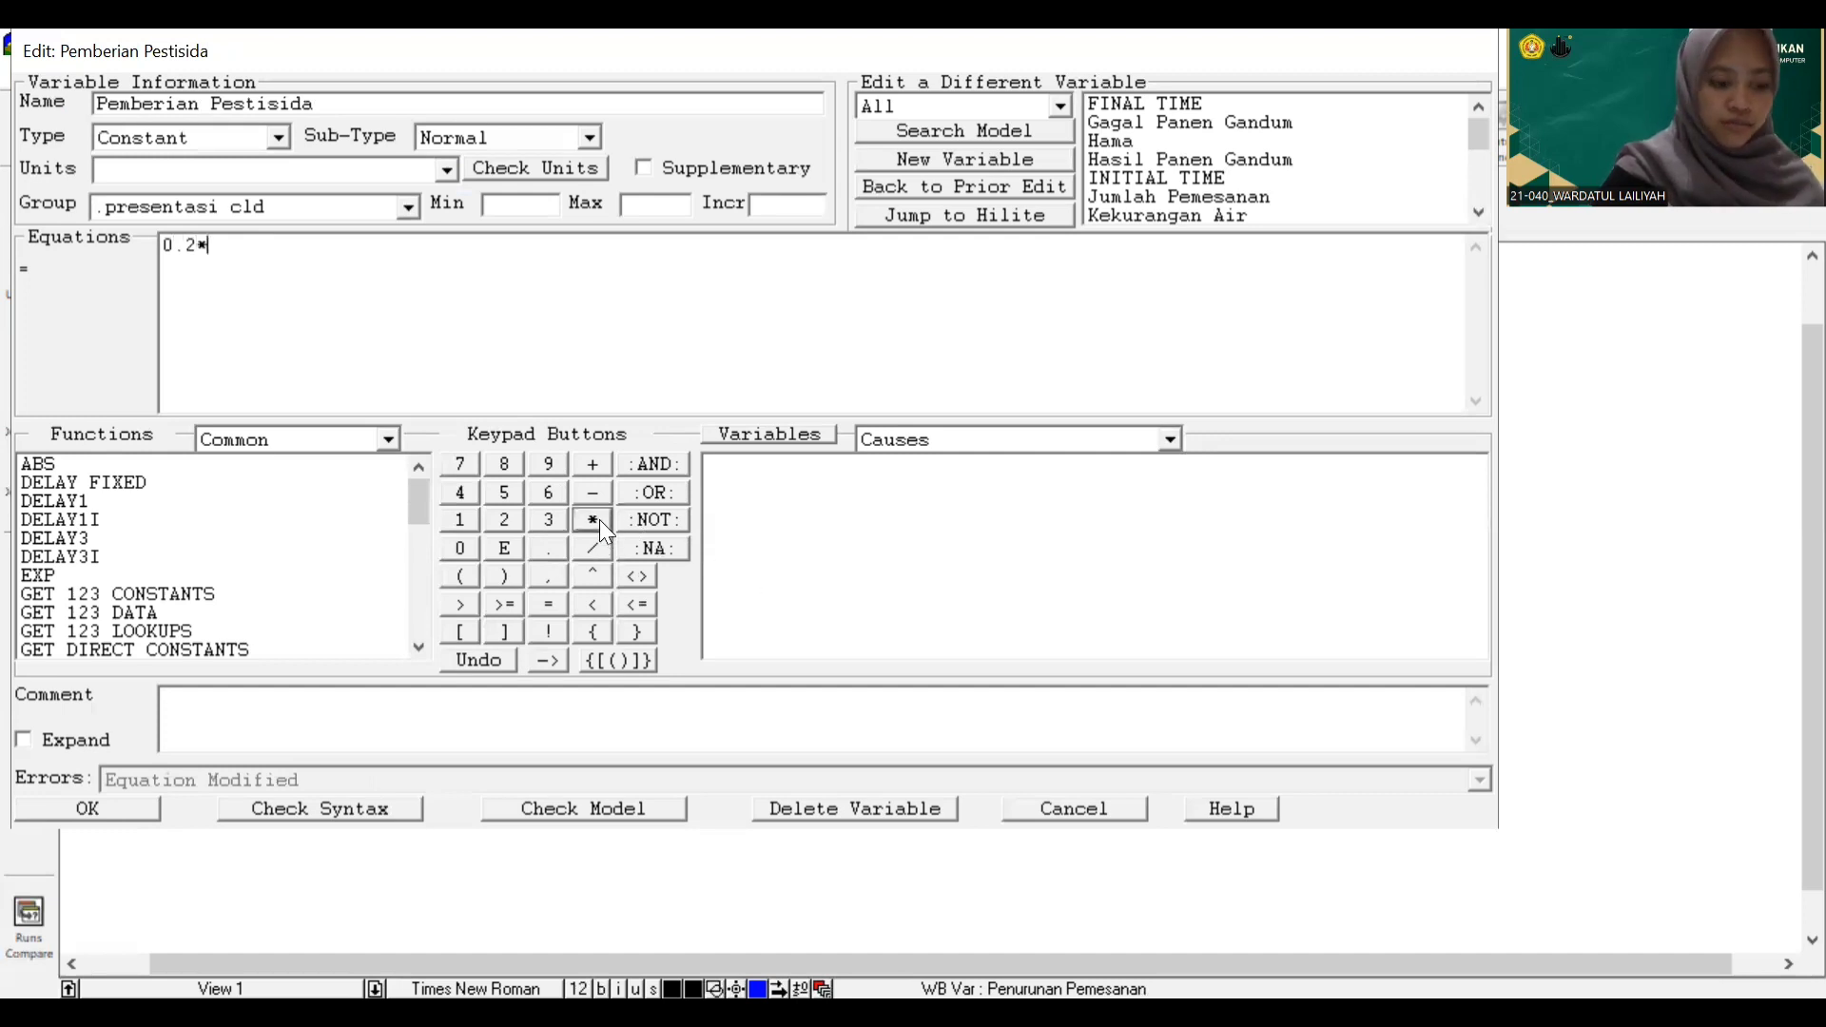
text(000)
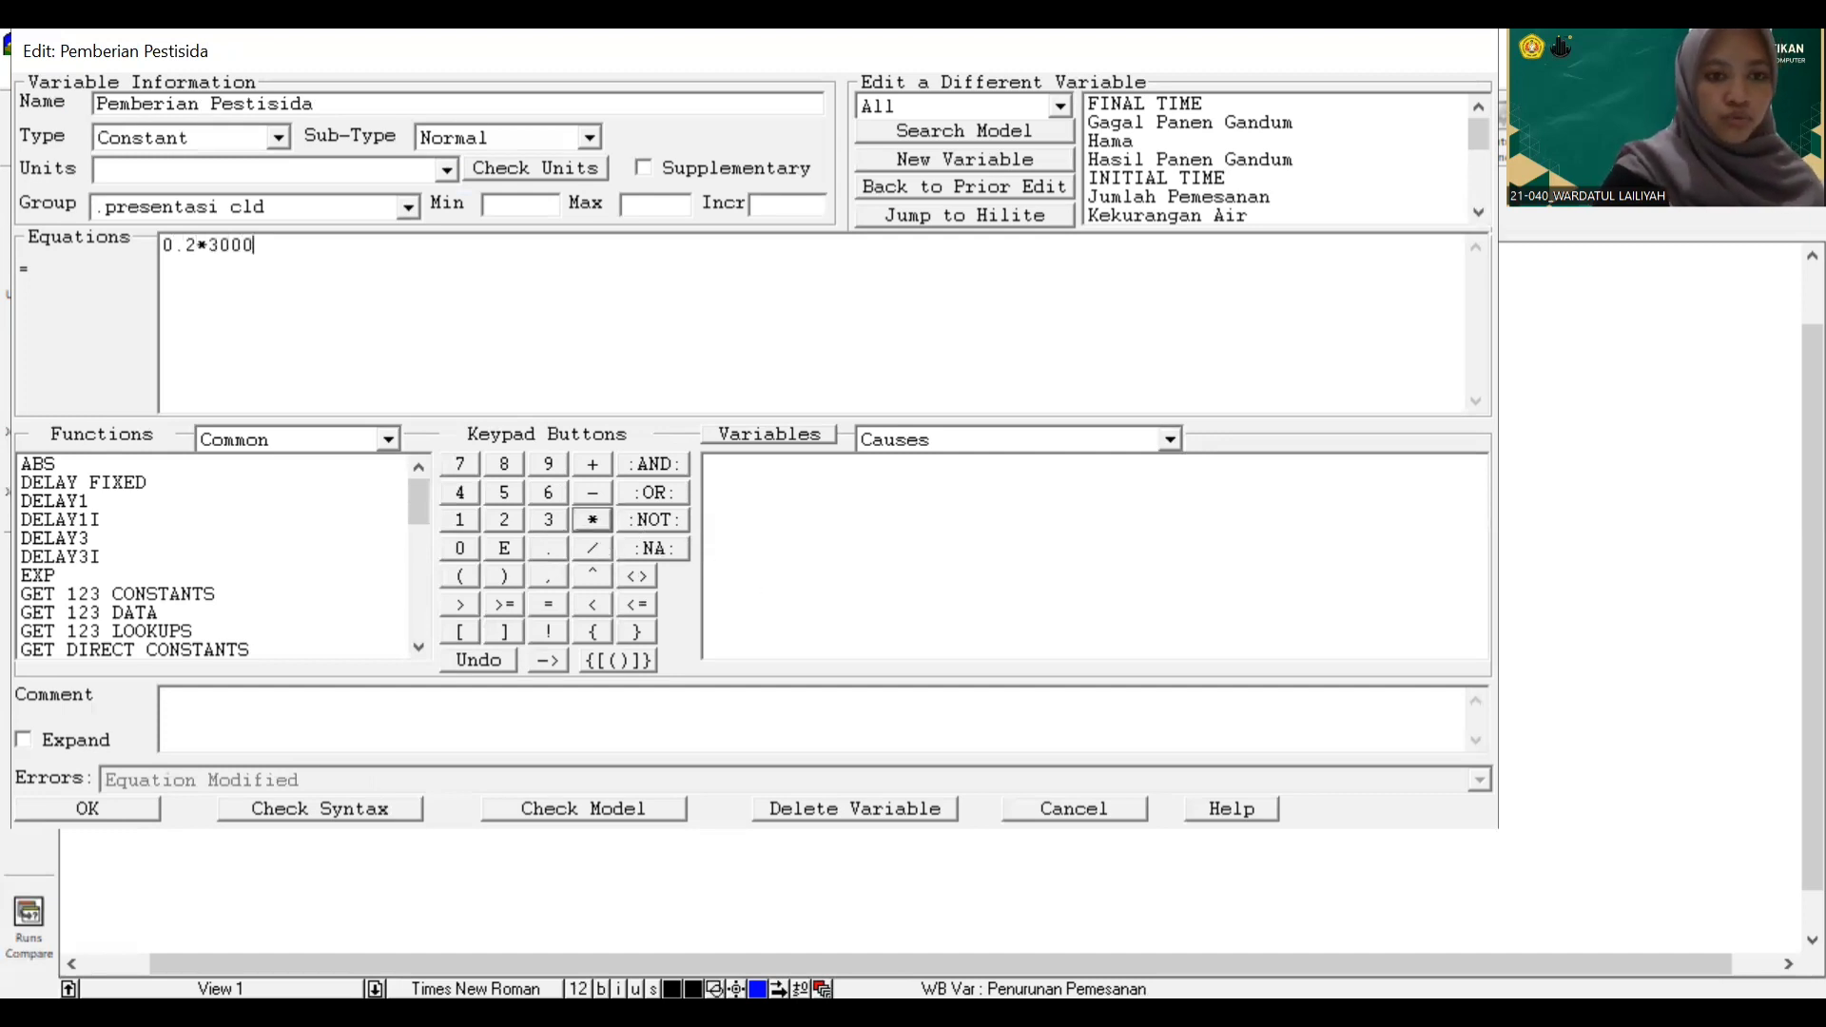
click(146, 809)
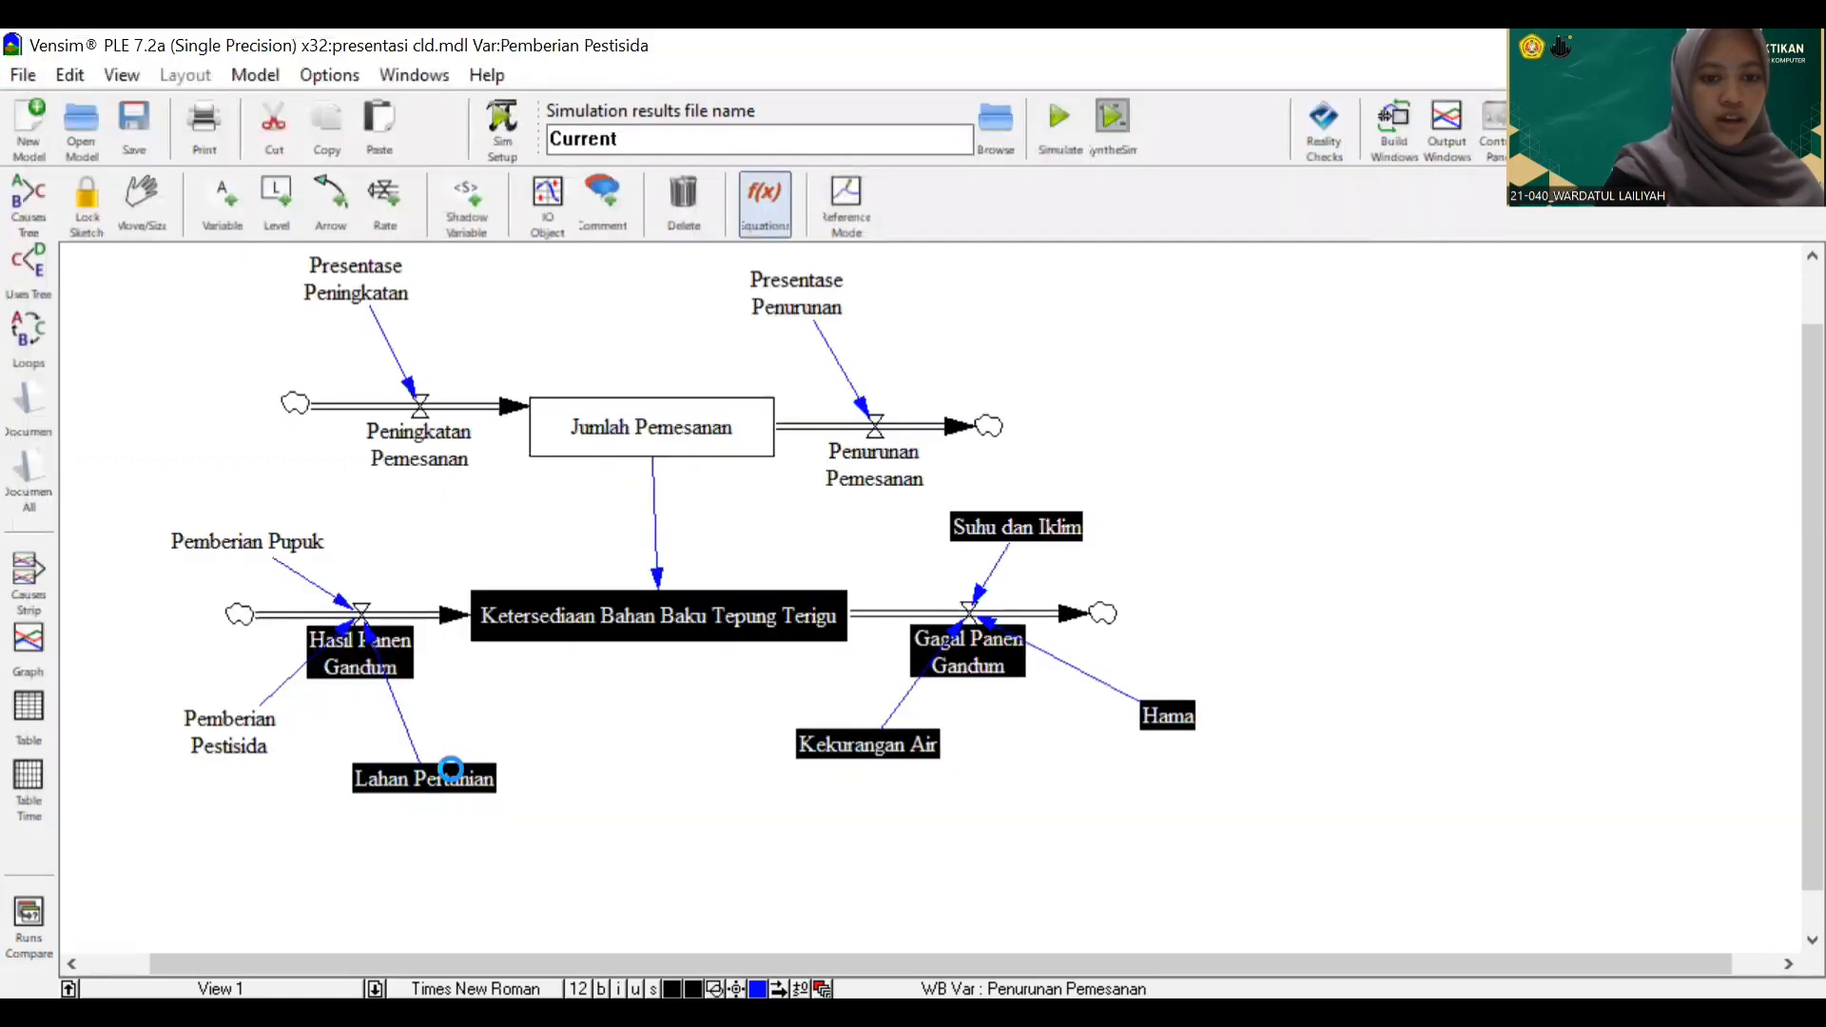
Define the constant Lahan Pertanian with the equation 0.5*3000
click(451, 772)
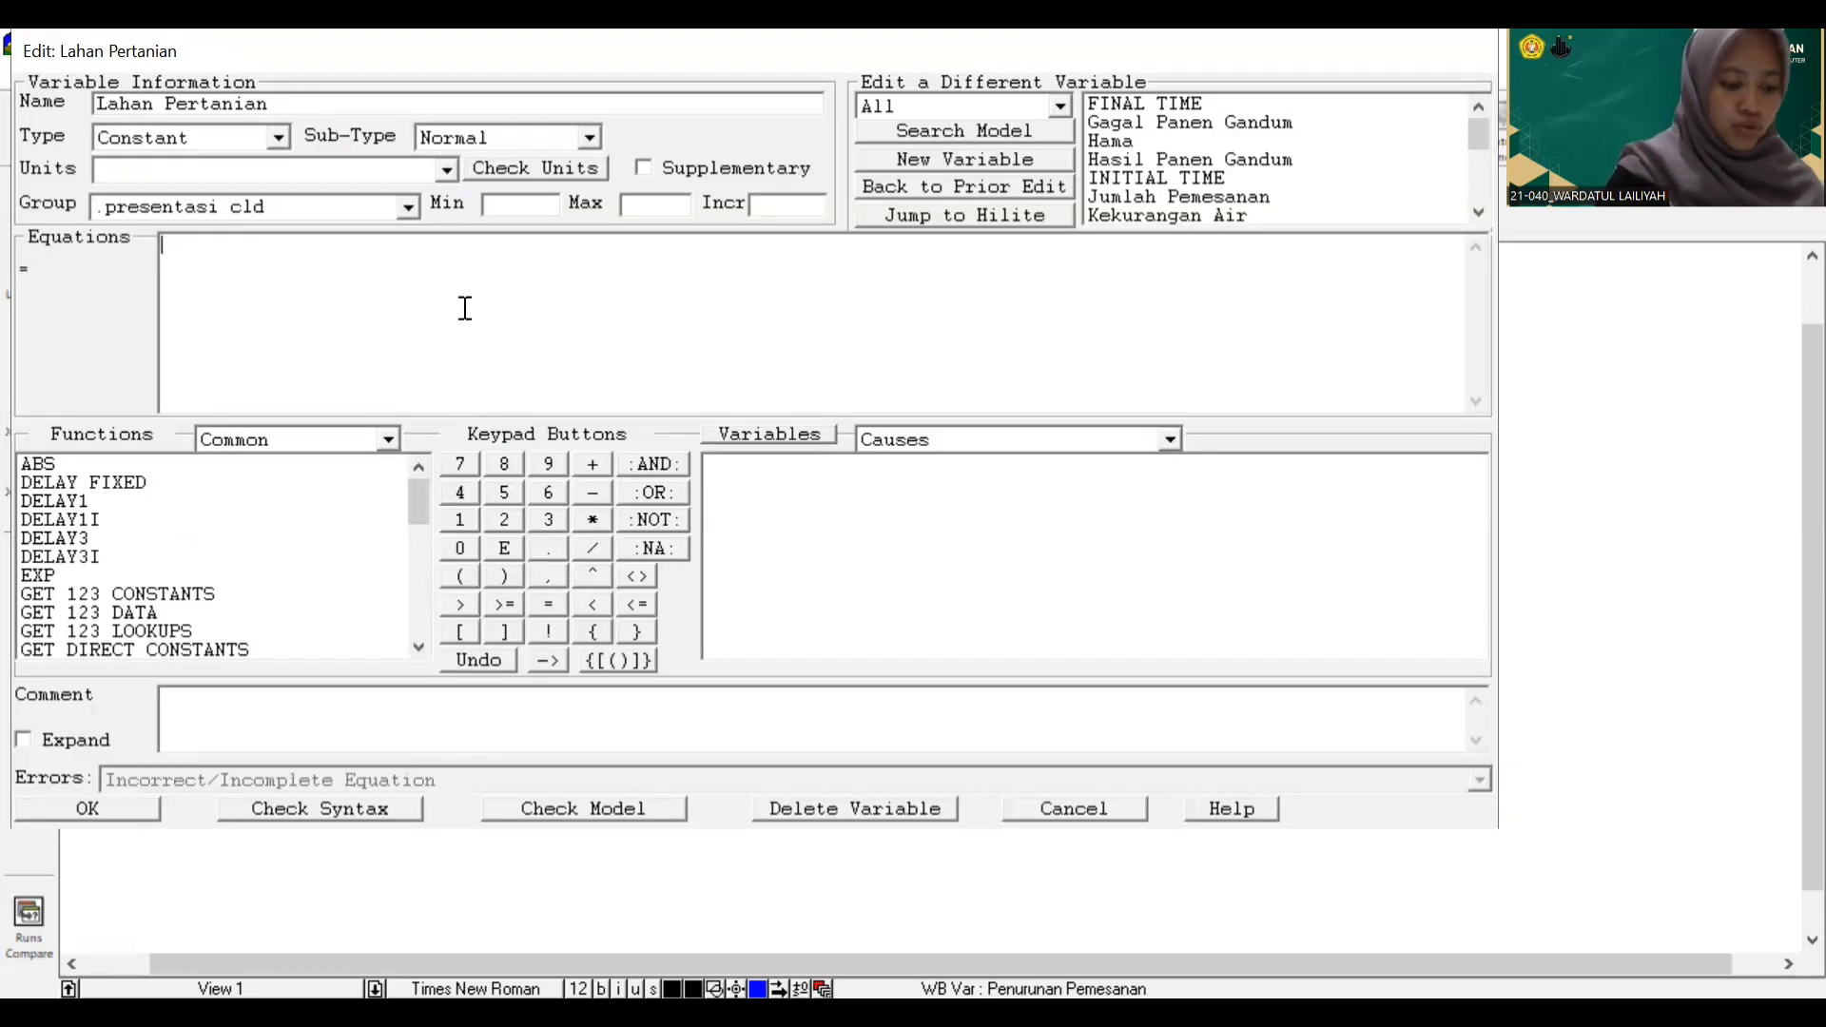
text(0.)
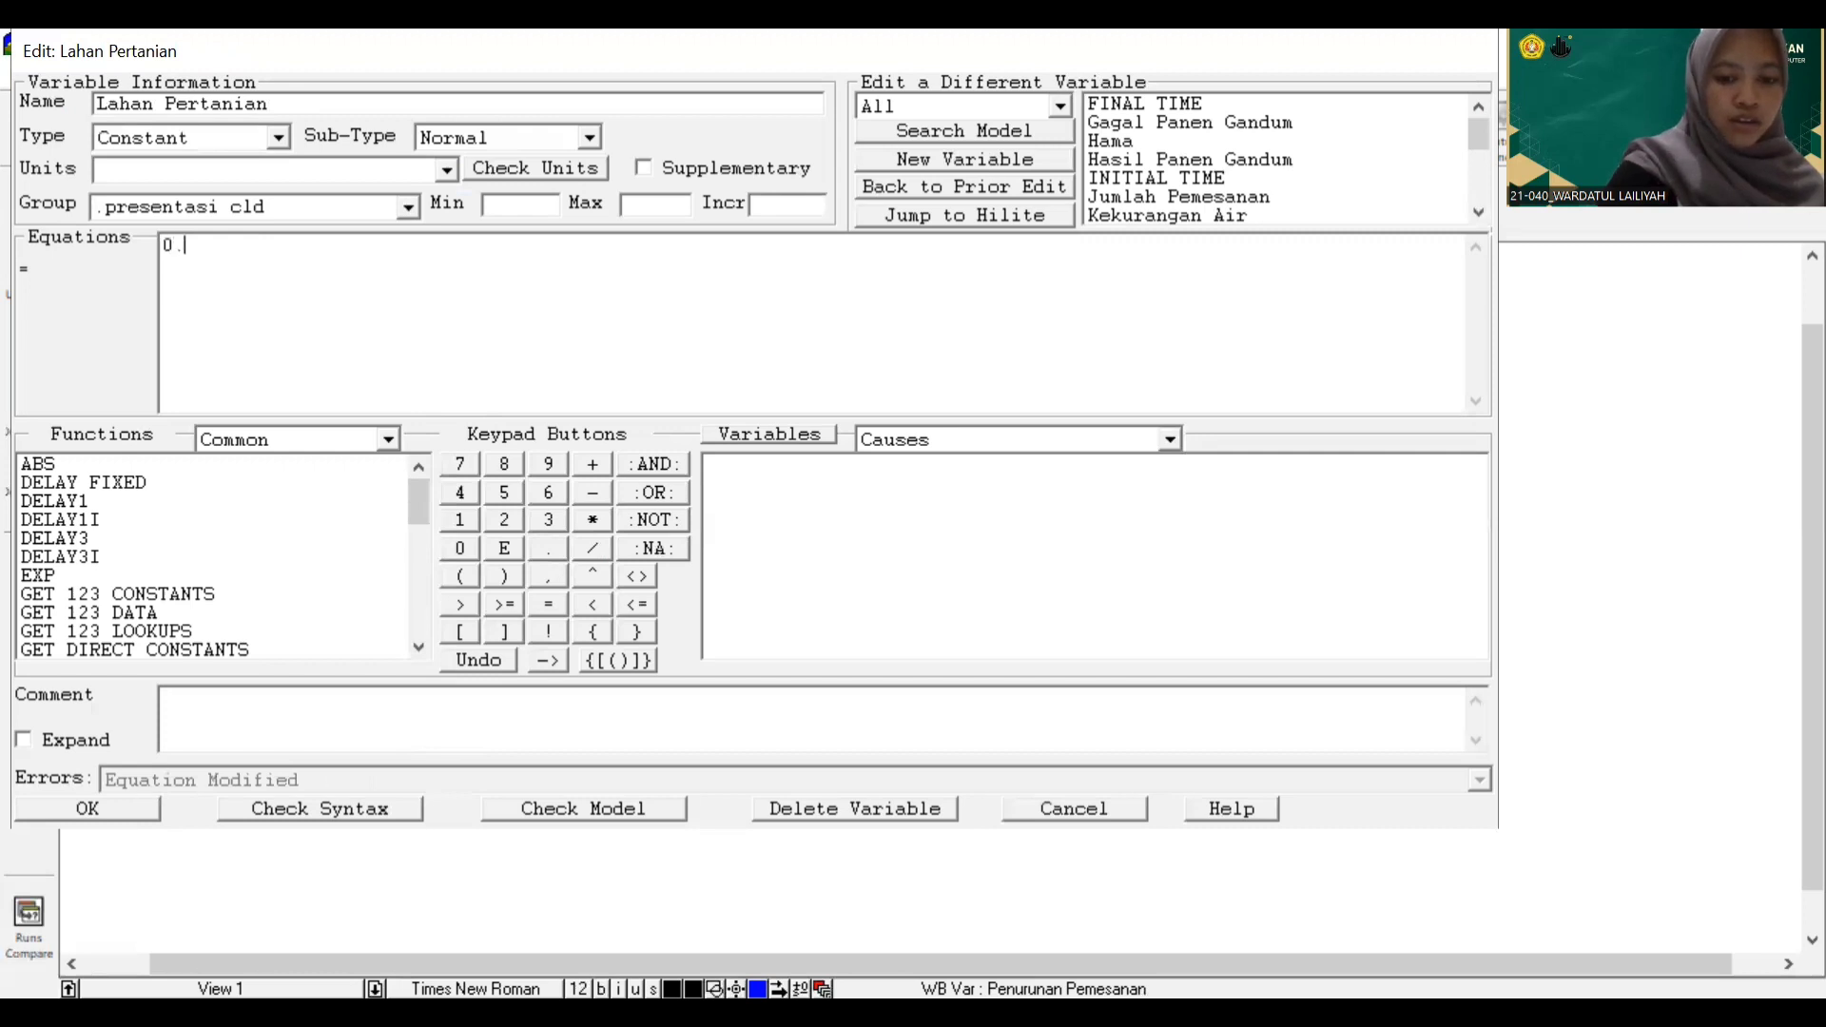
text(5)
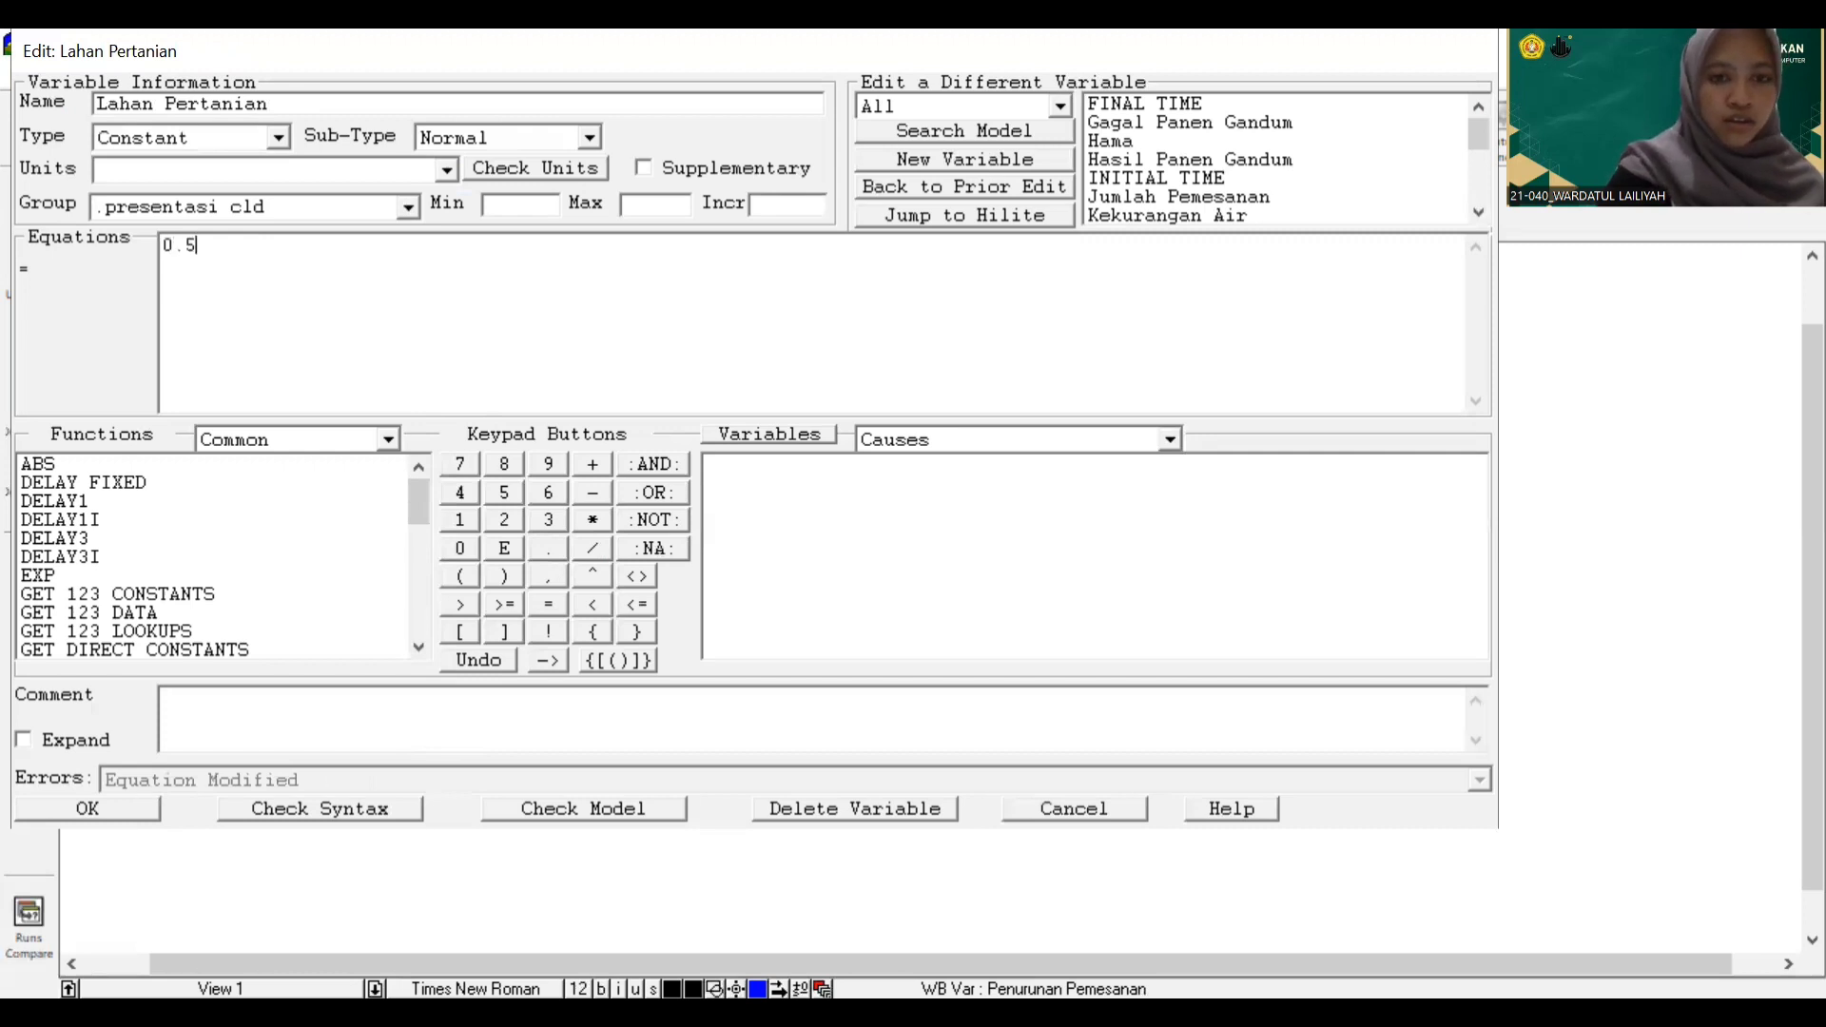
click(608, 518)
text(3)
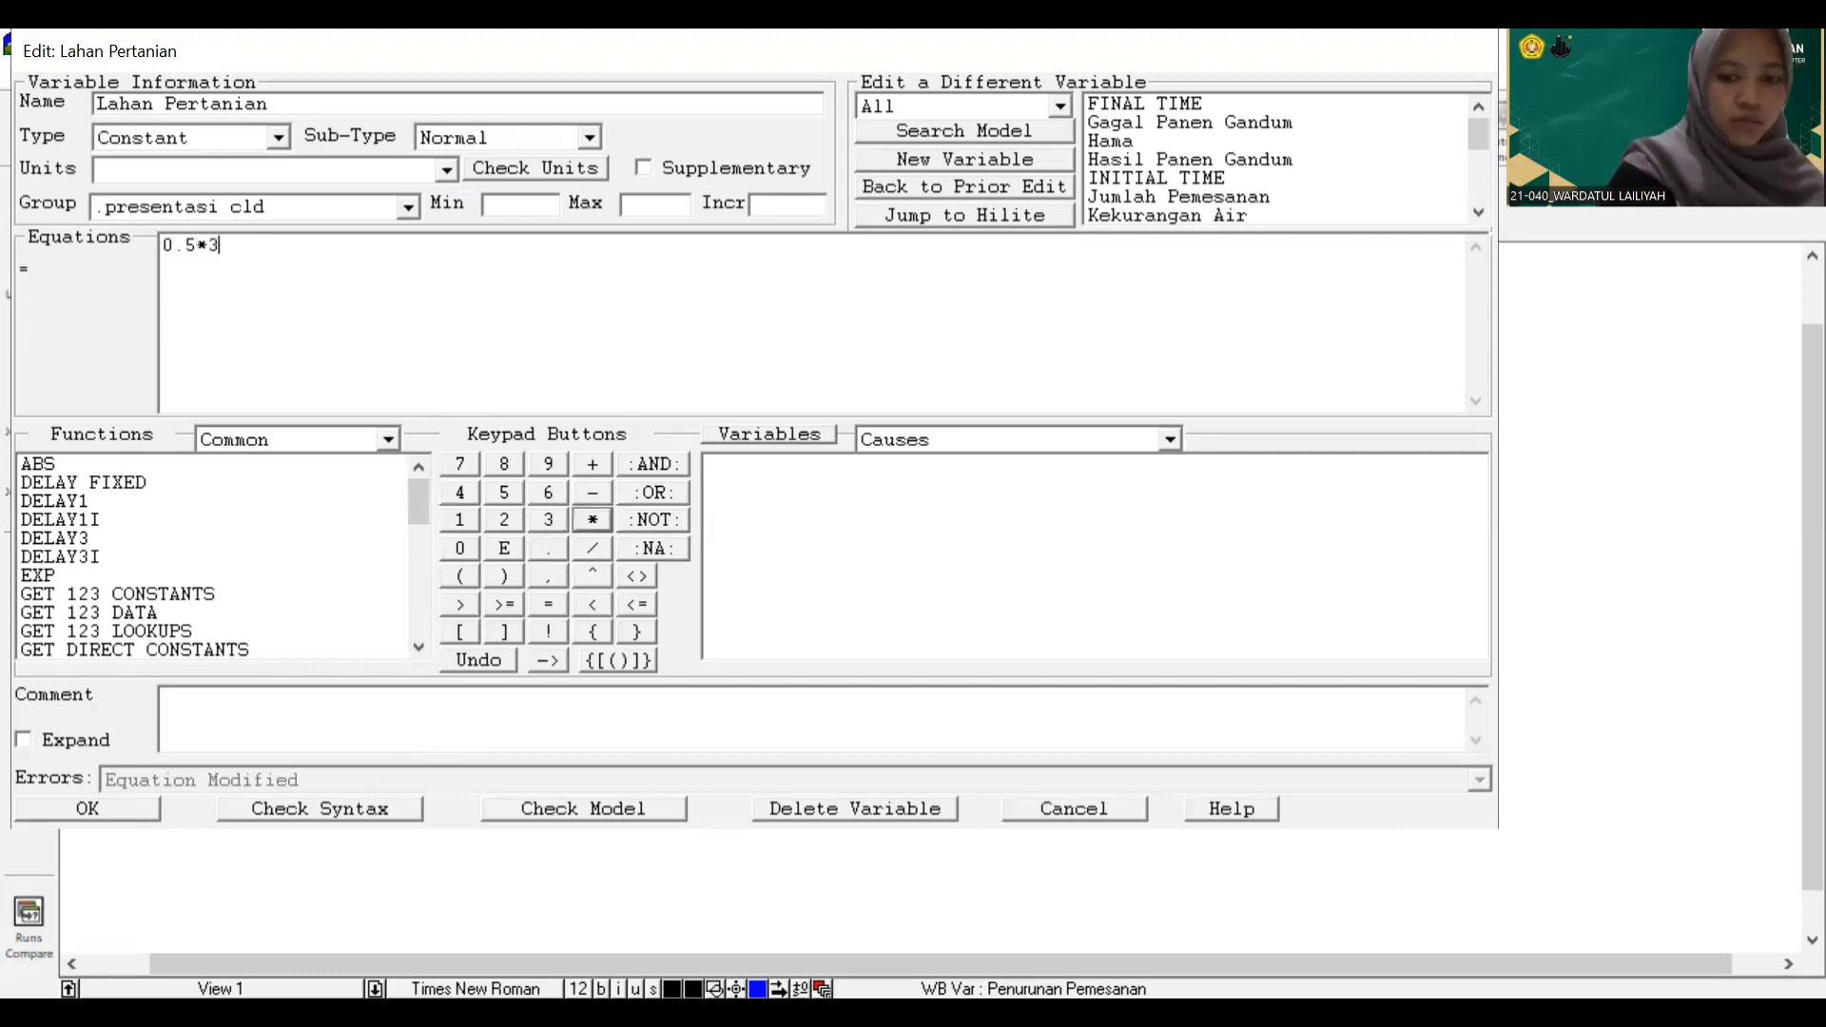
text(000)
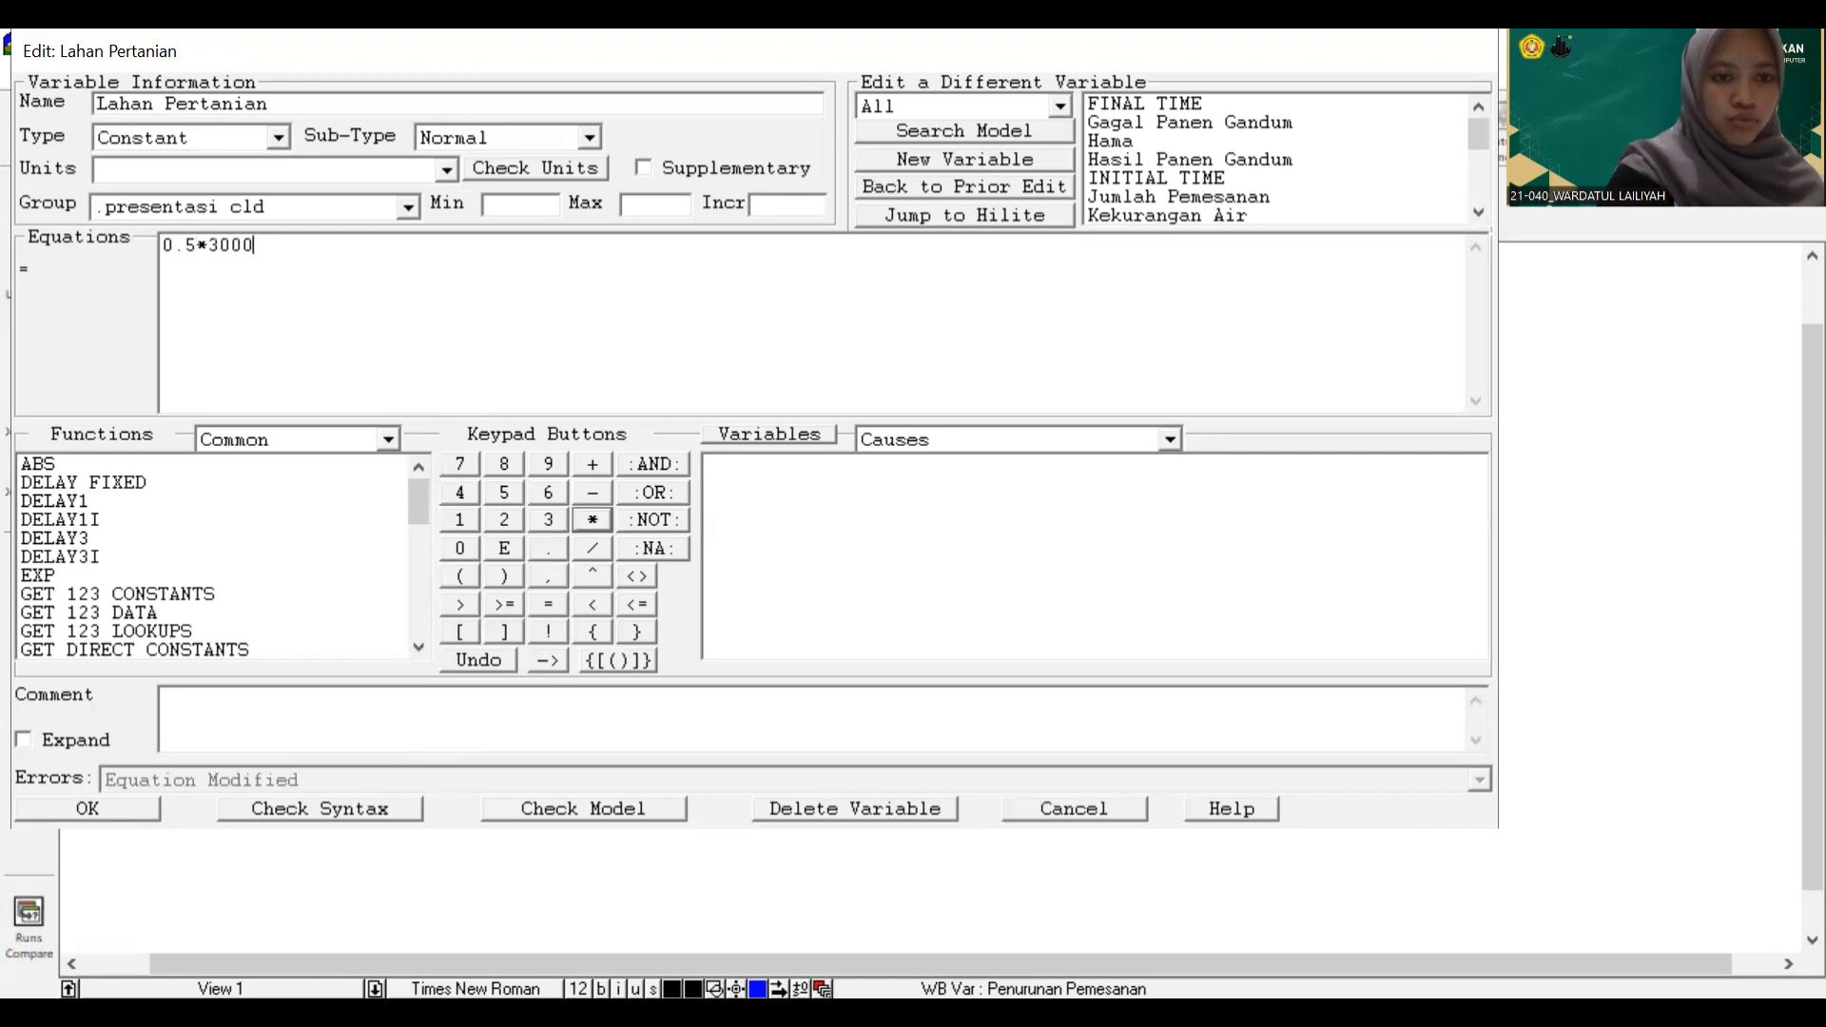
click(145, 808)
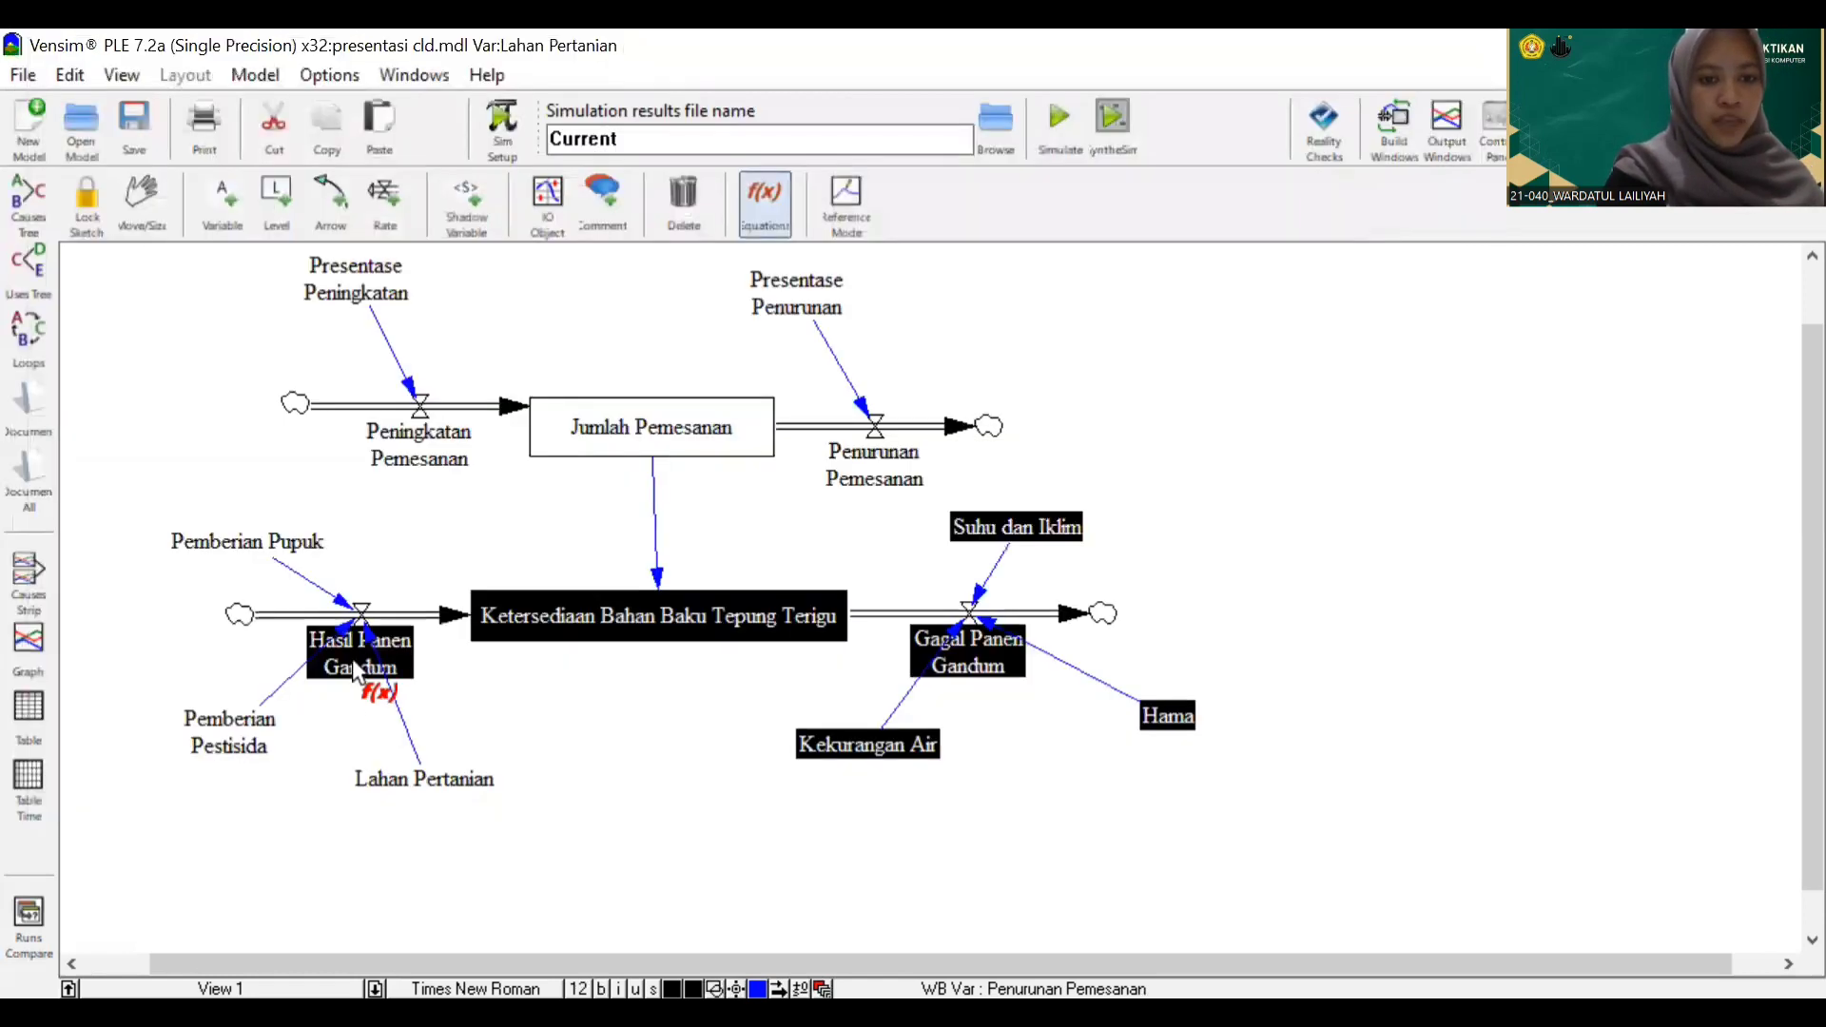
Define the Hasil Panen Gandum rate with the equation Lahan Pertanian+Pemberian Pestisida+Pemberian Pupuk
click(352, 658)
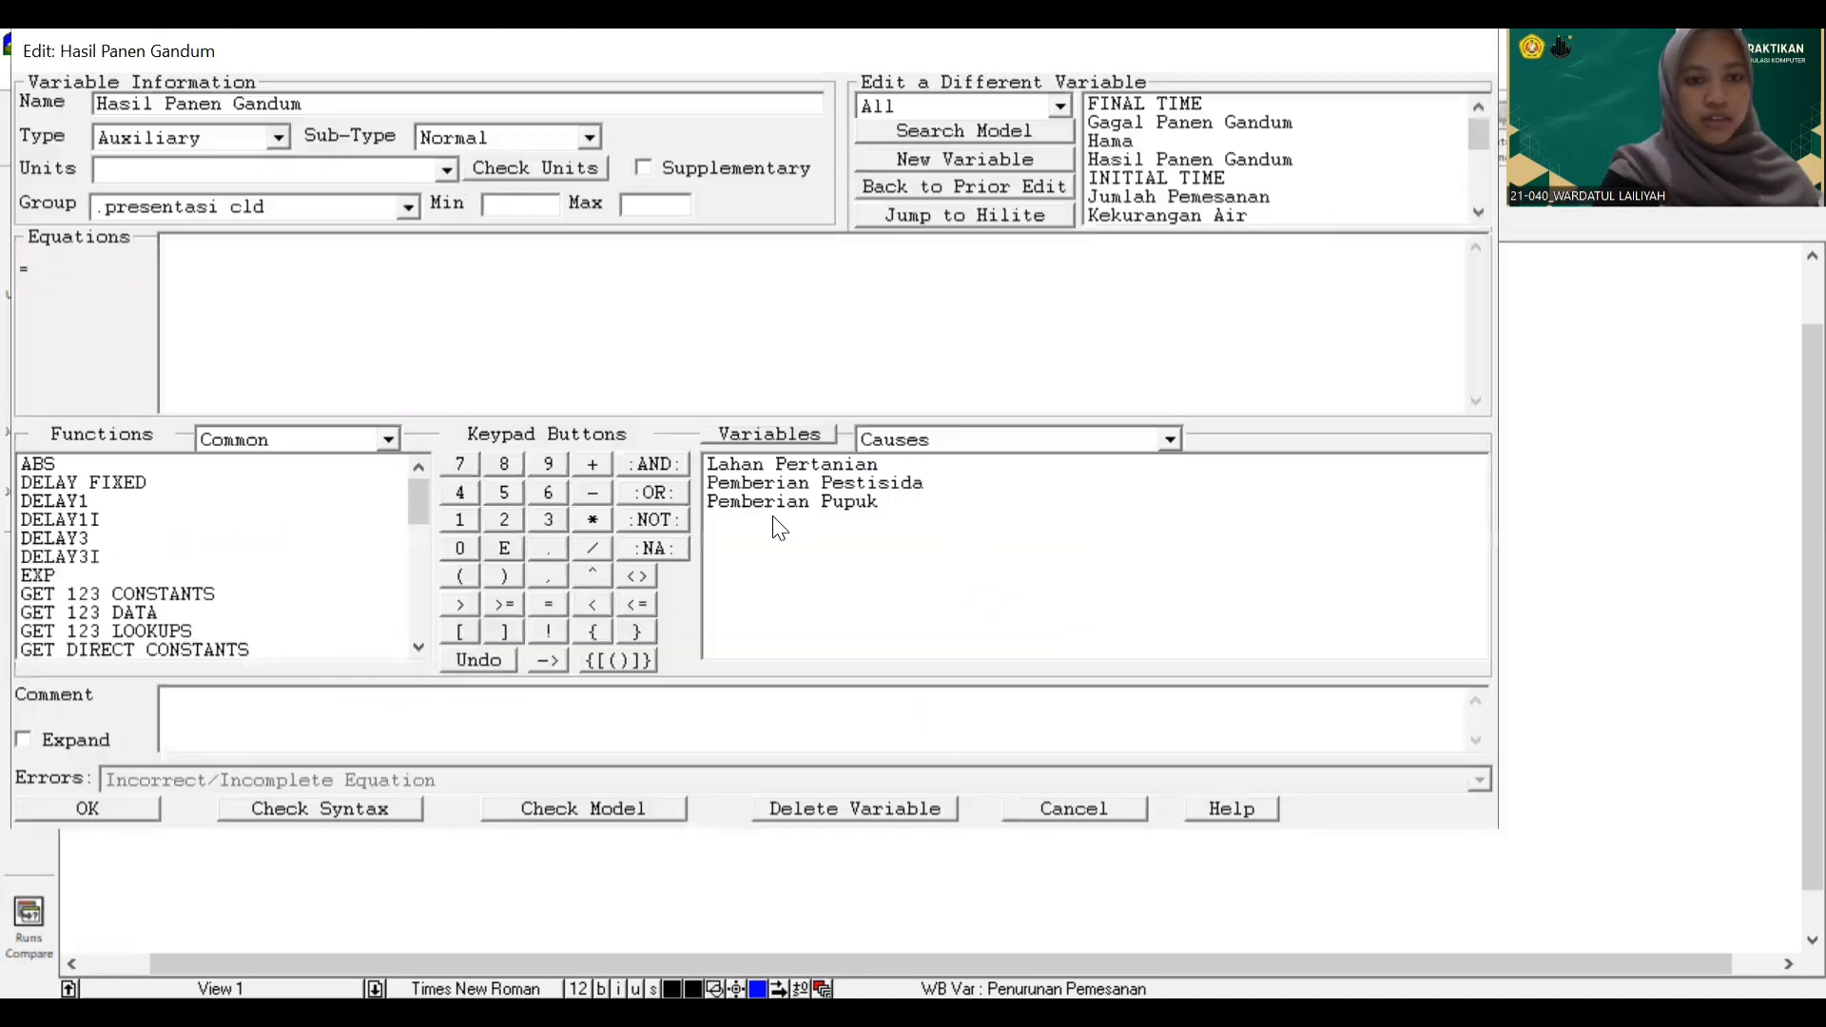
click(762, 464)
click(599, 464)
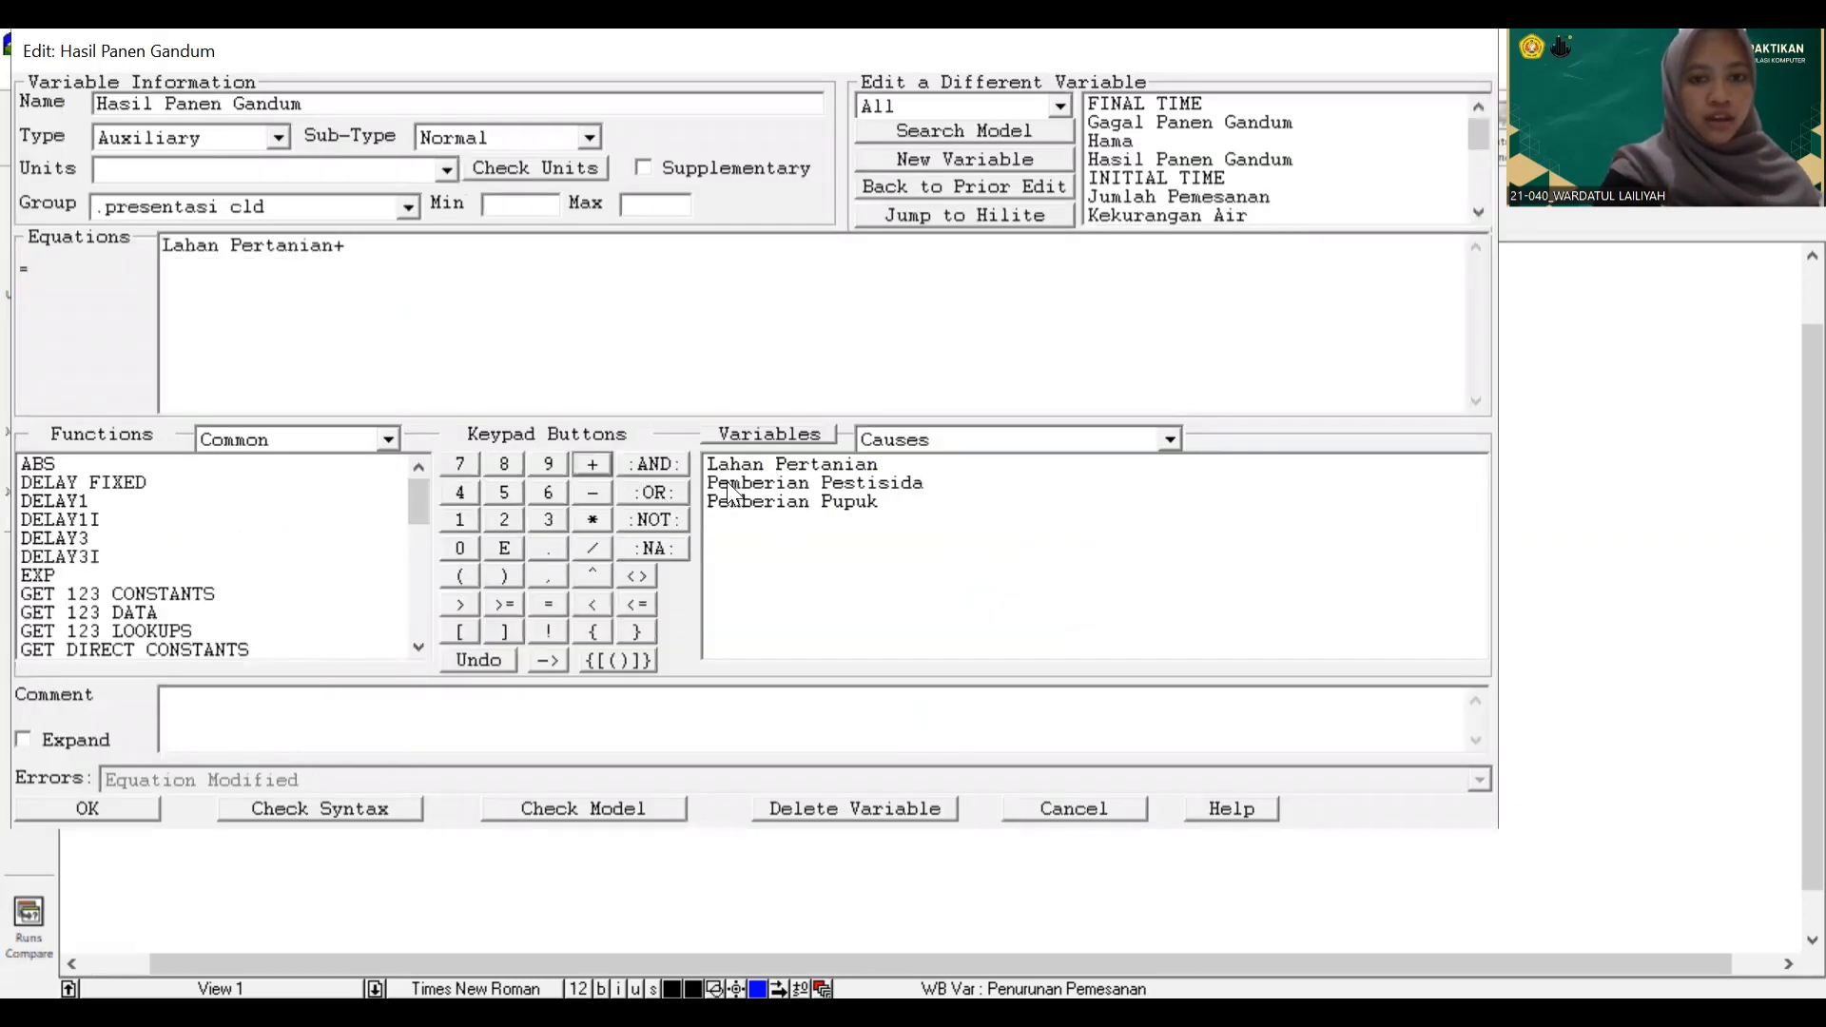
click(733, 484)
click(595, 464)
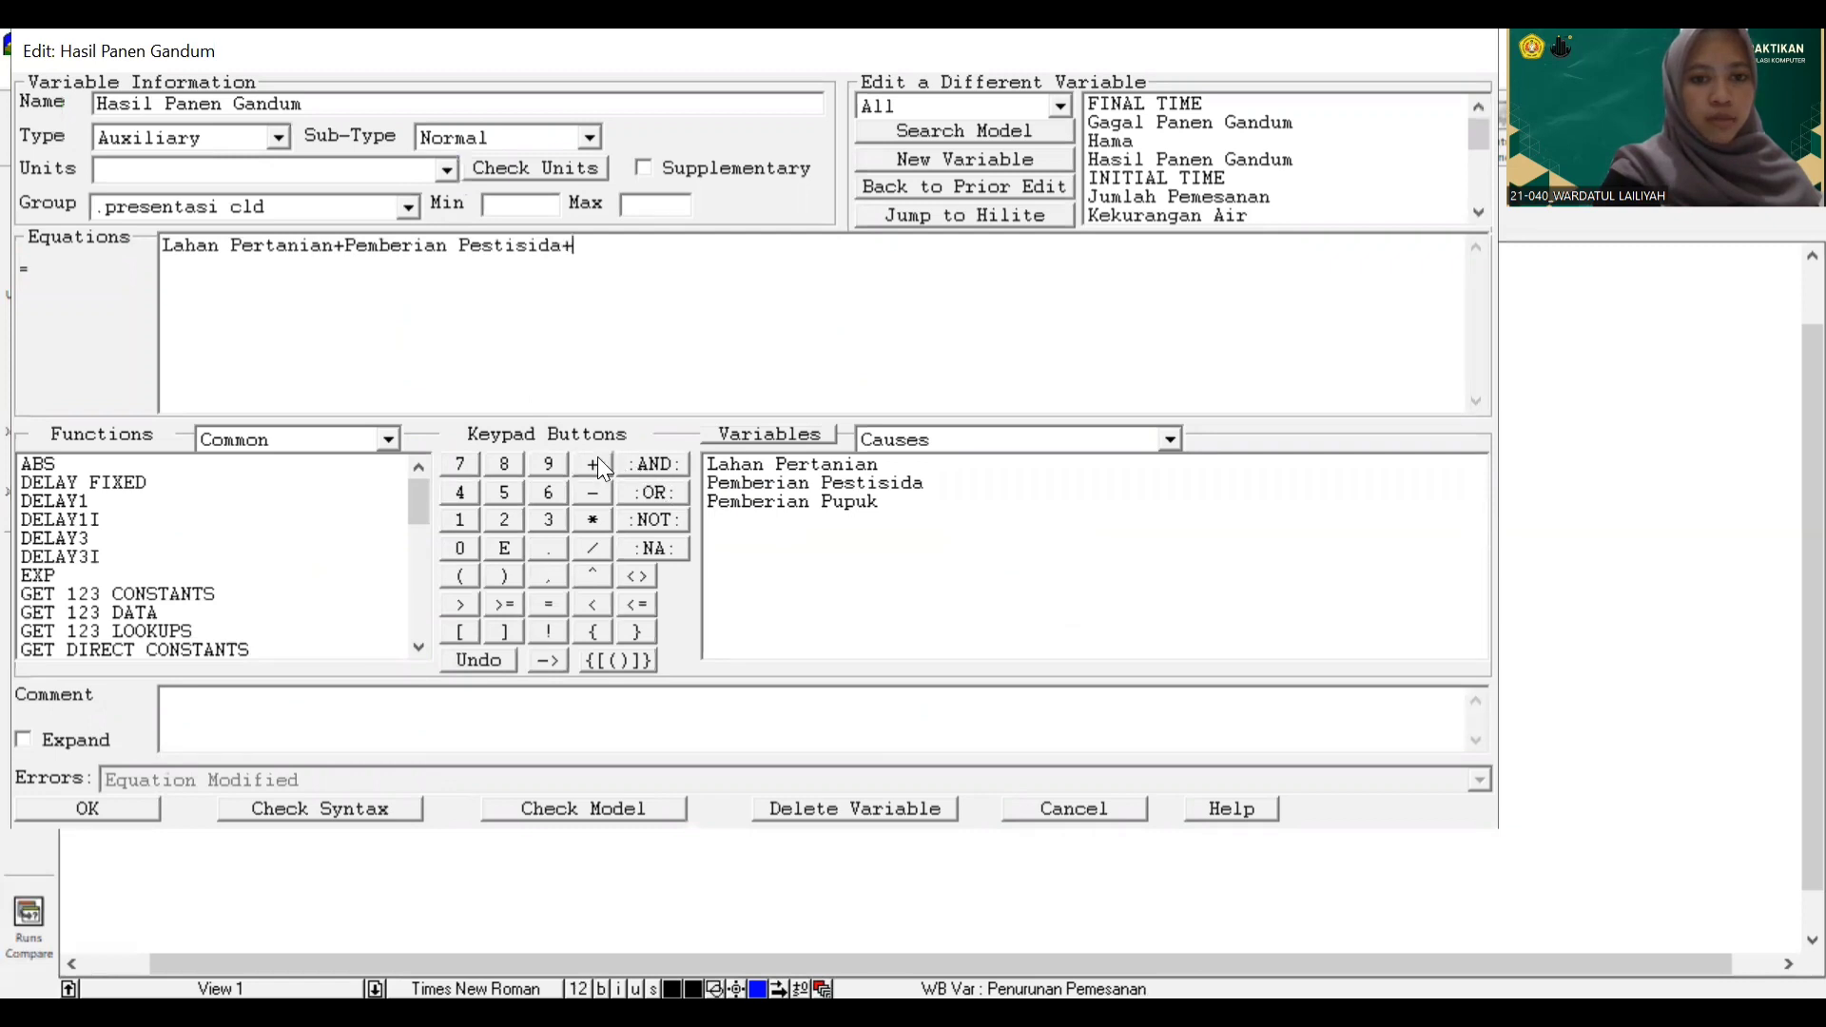
click(743, 503)
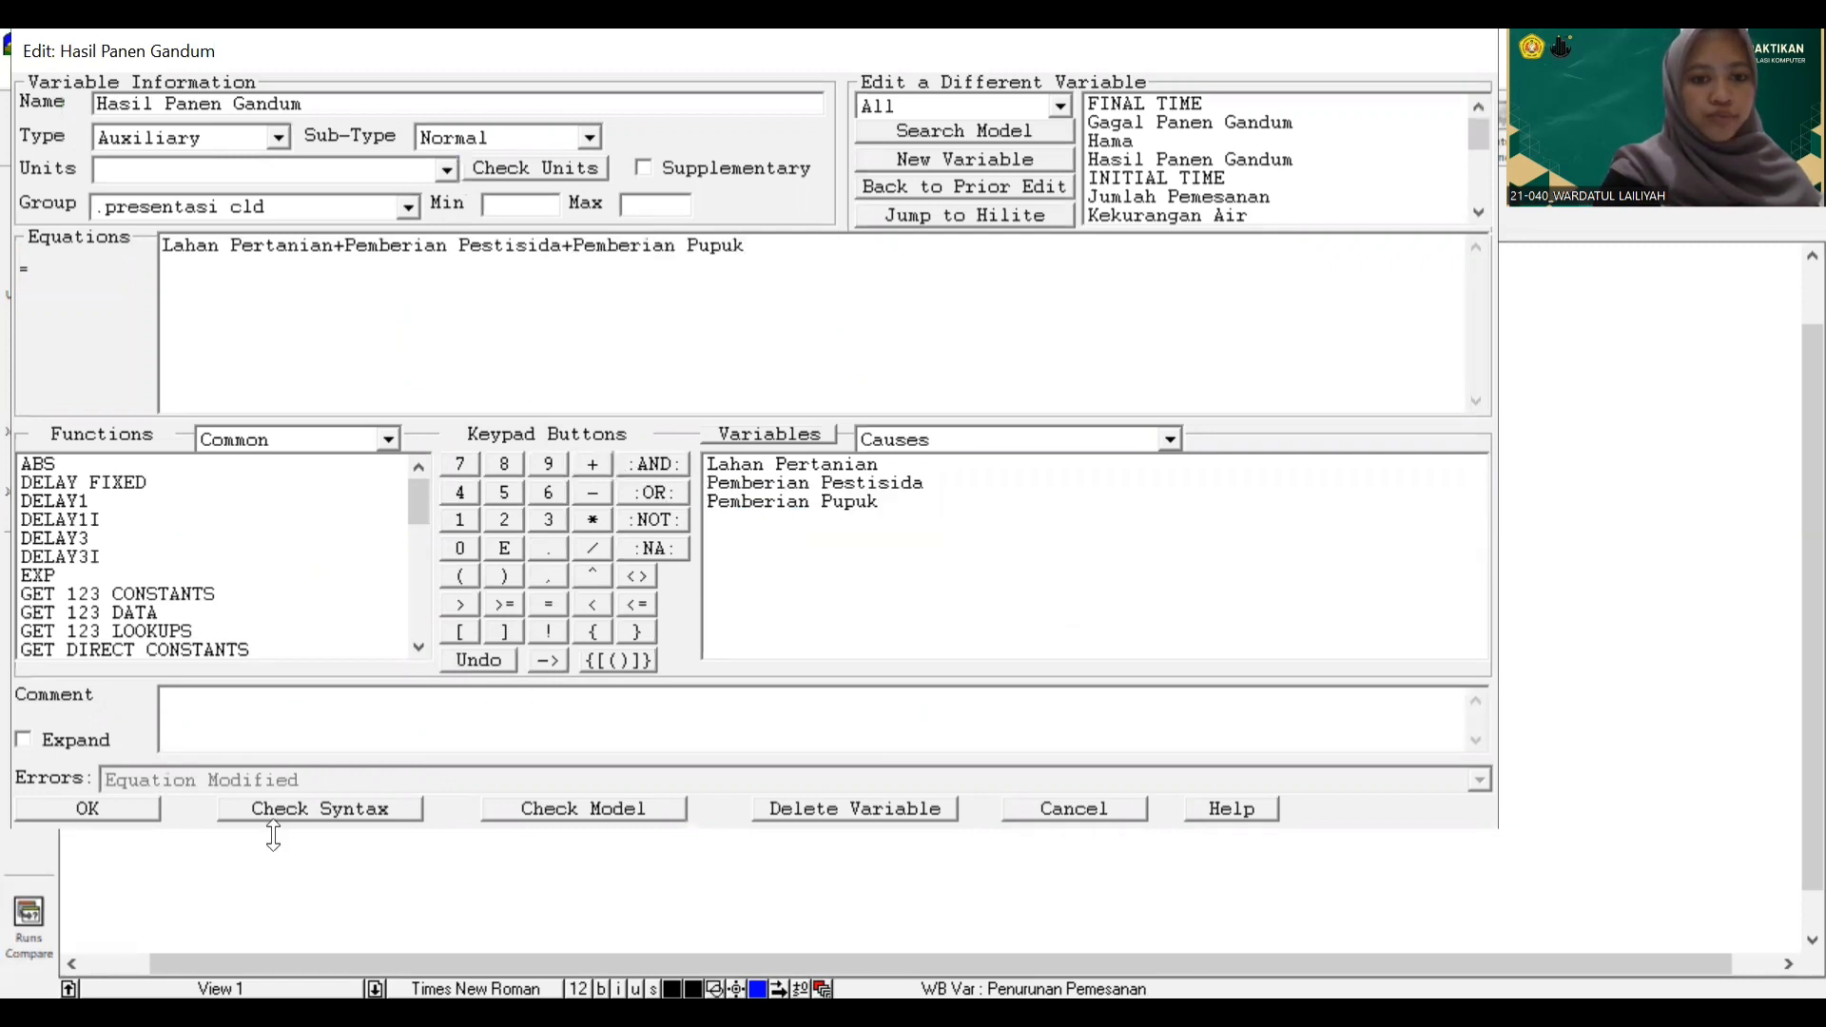
click(90, 813)
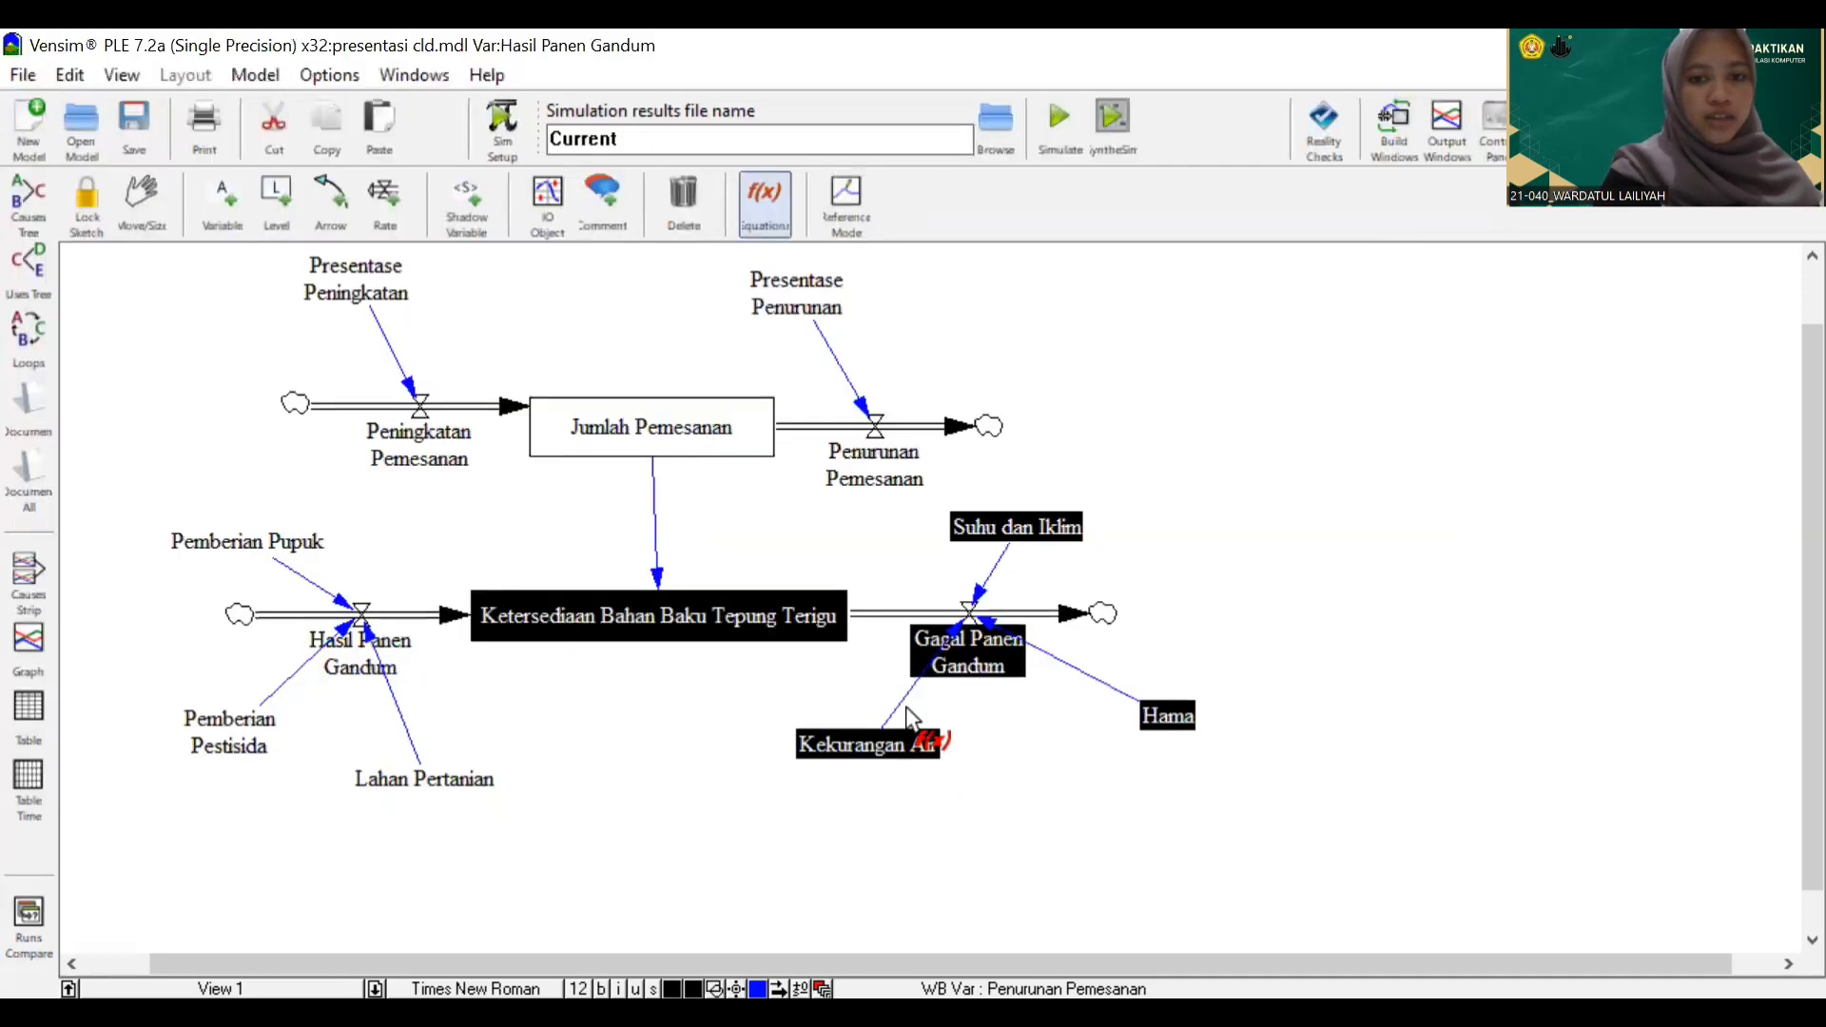
Define the constant Suhu dan Iklim with the equation 0.8*300
click(991, 530)
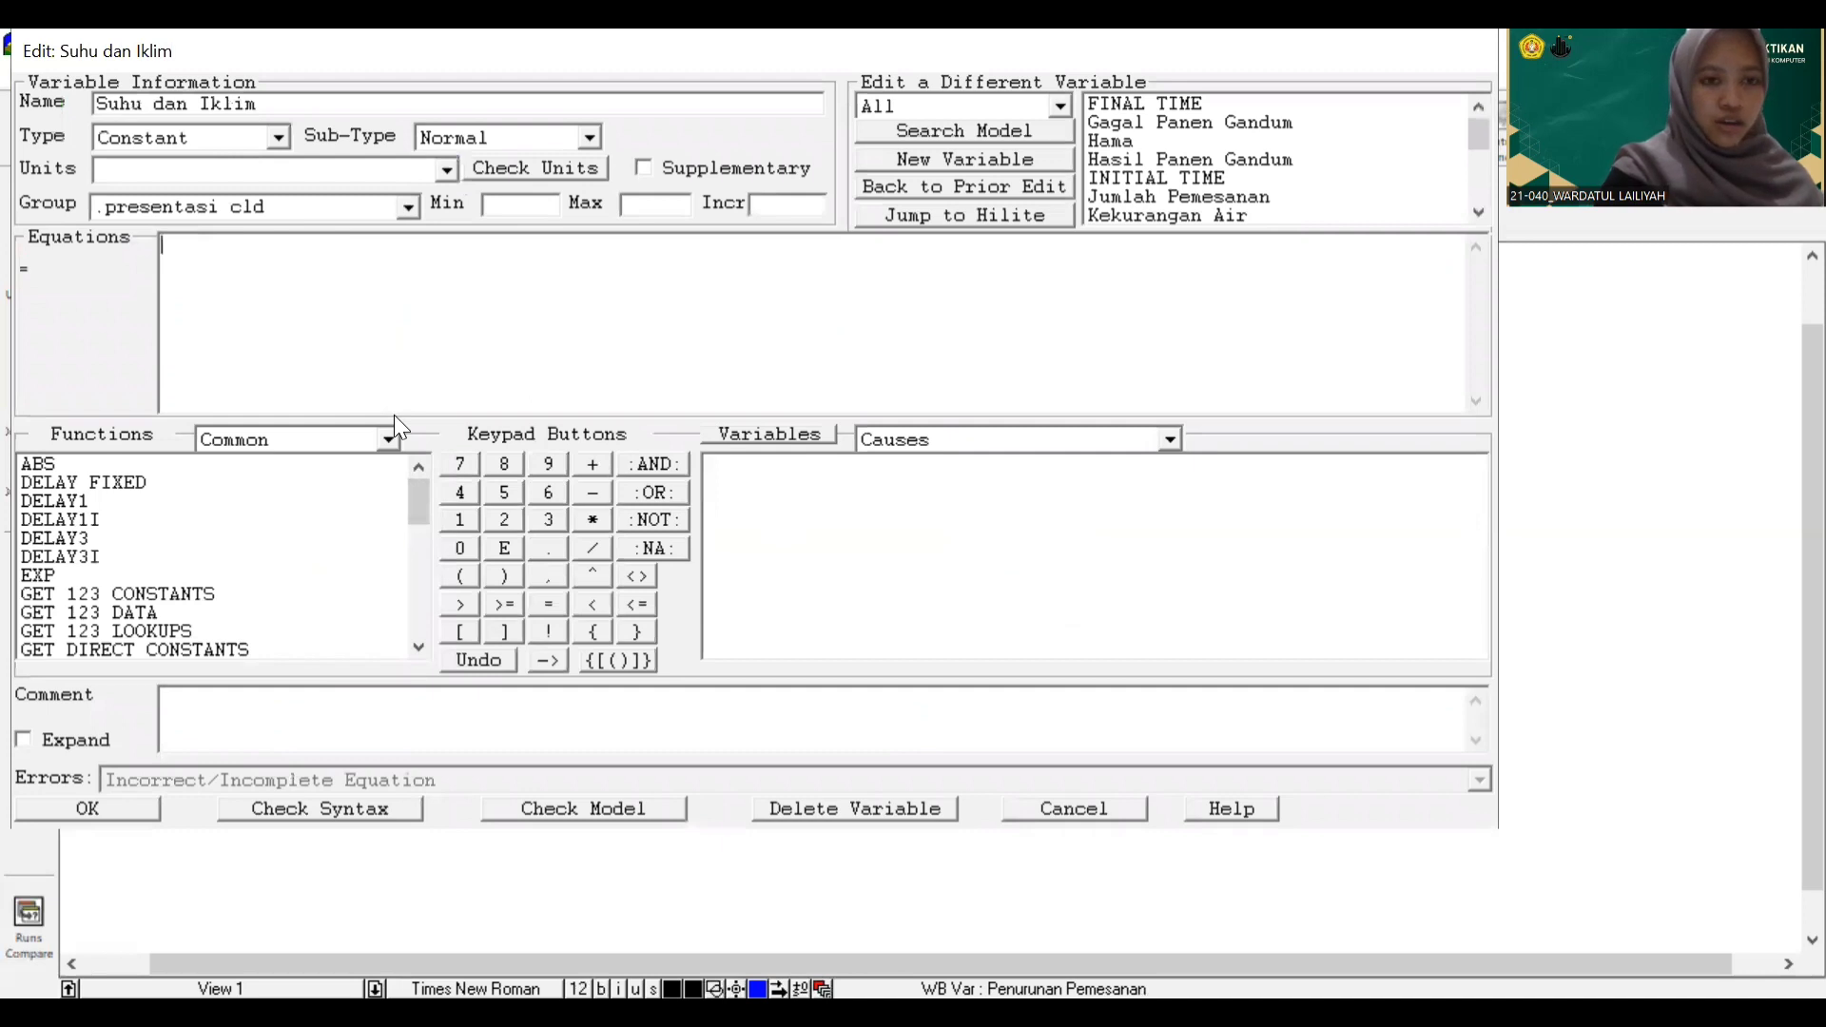
text(0.8)
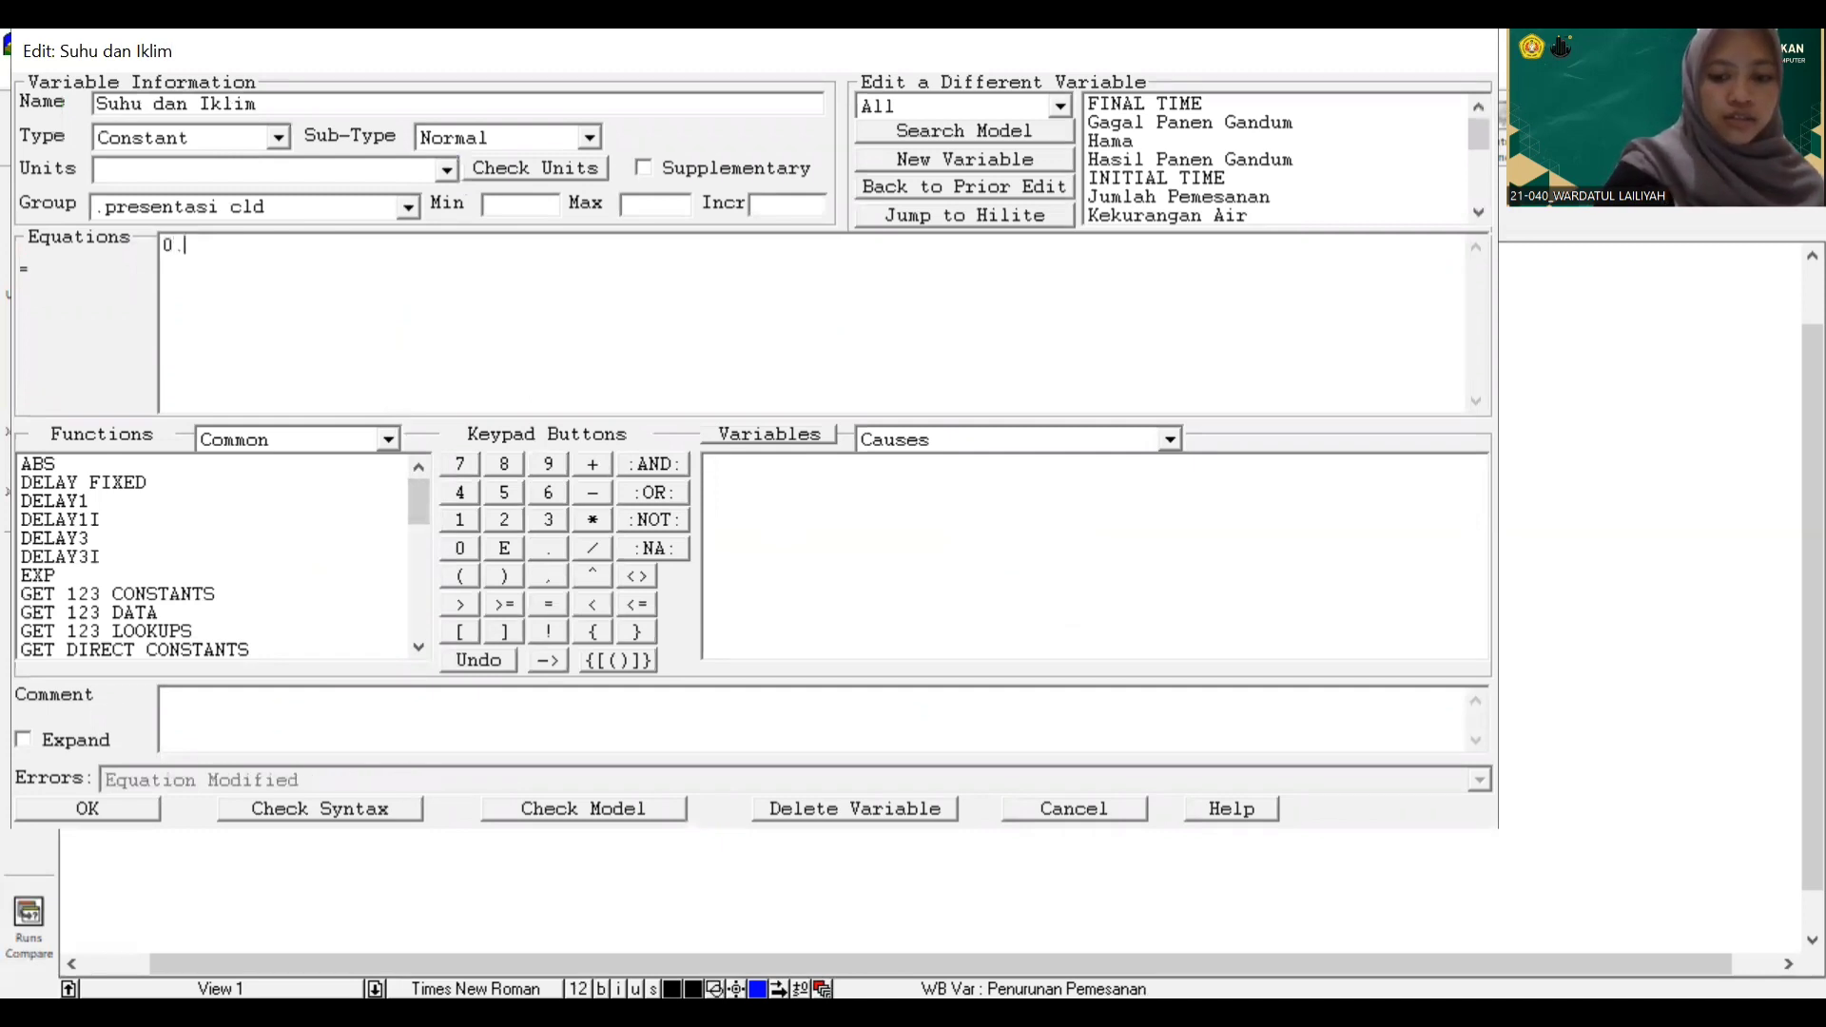
click(591, 520)
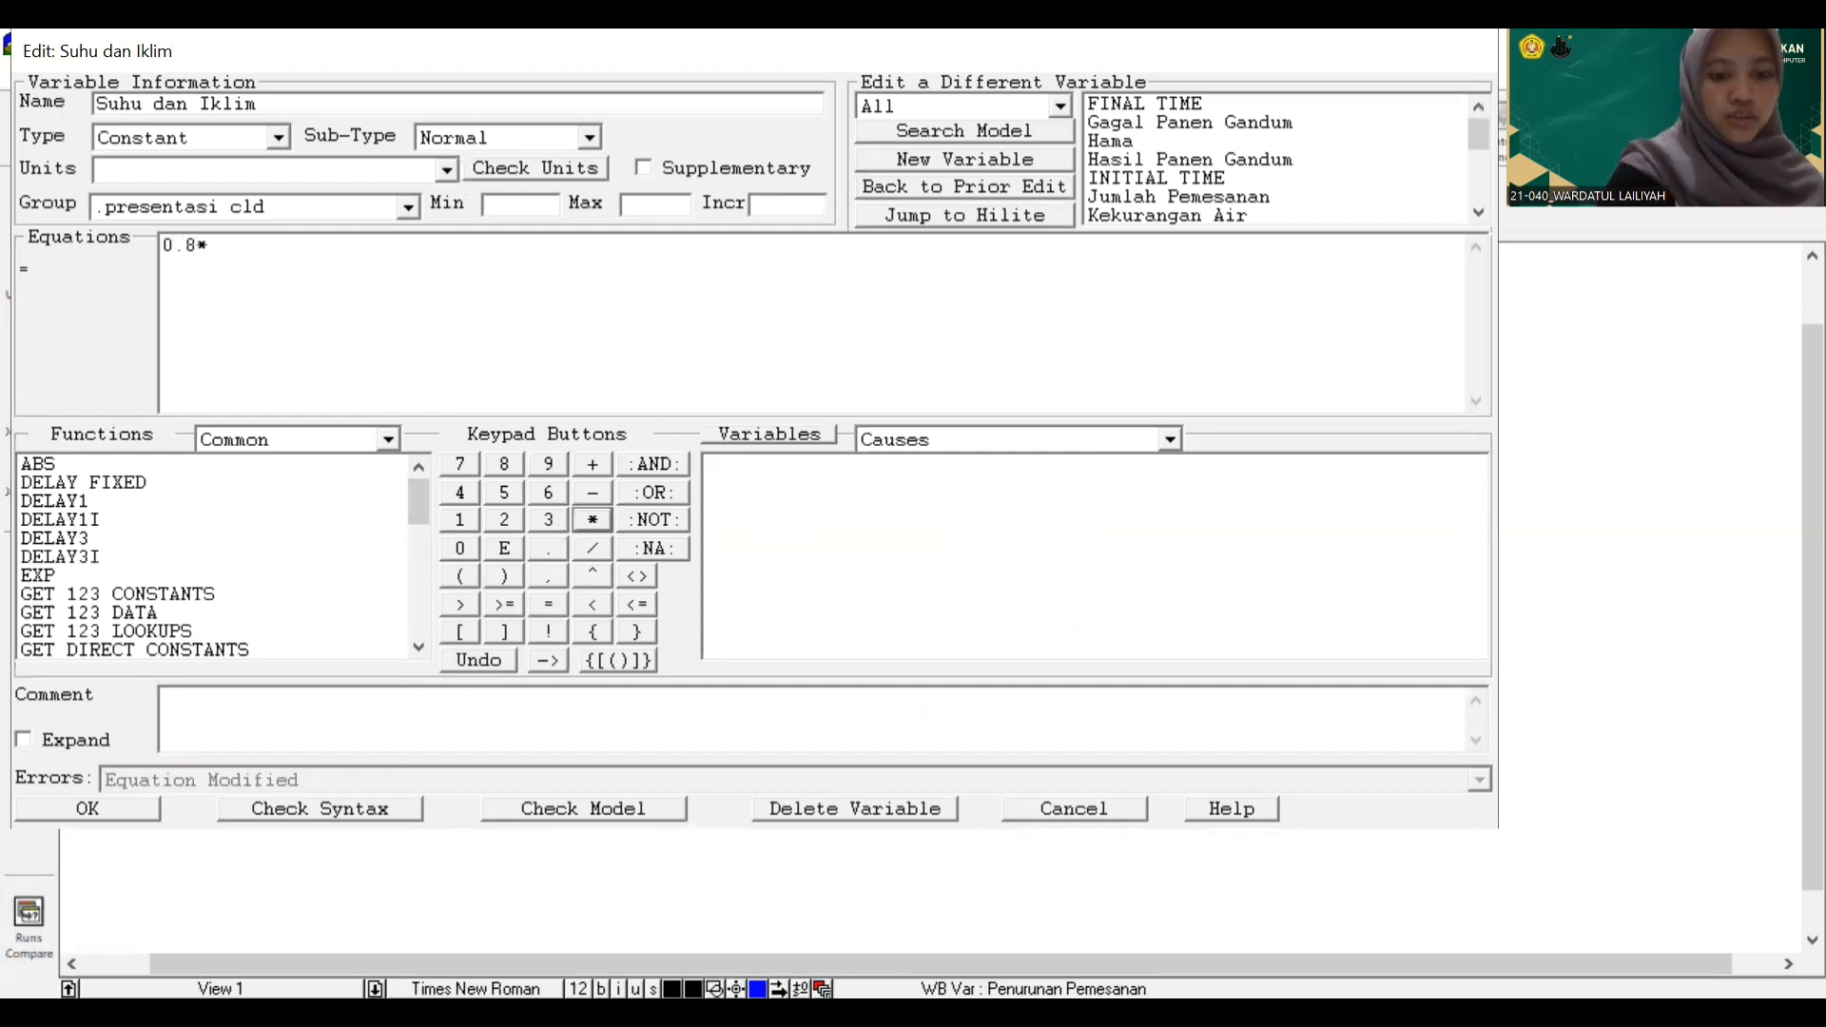
text(300)
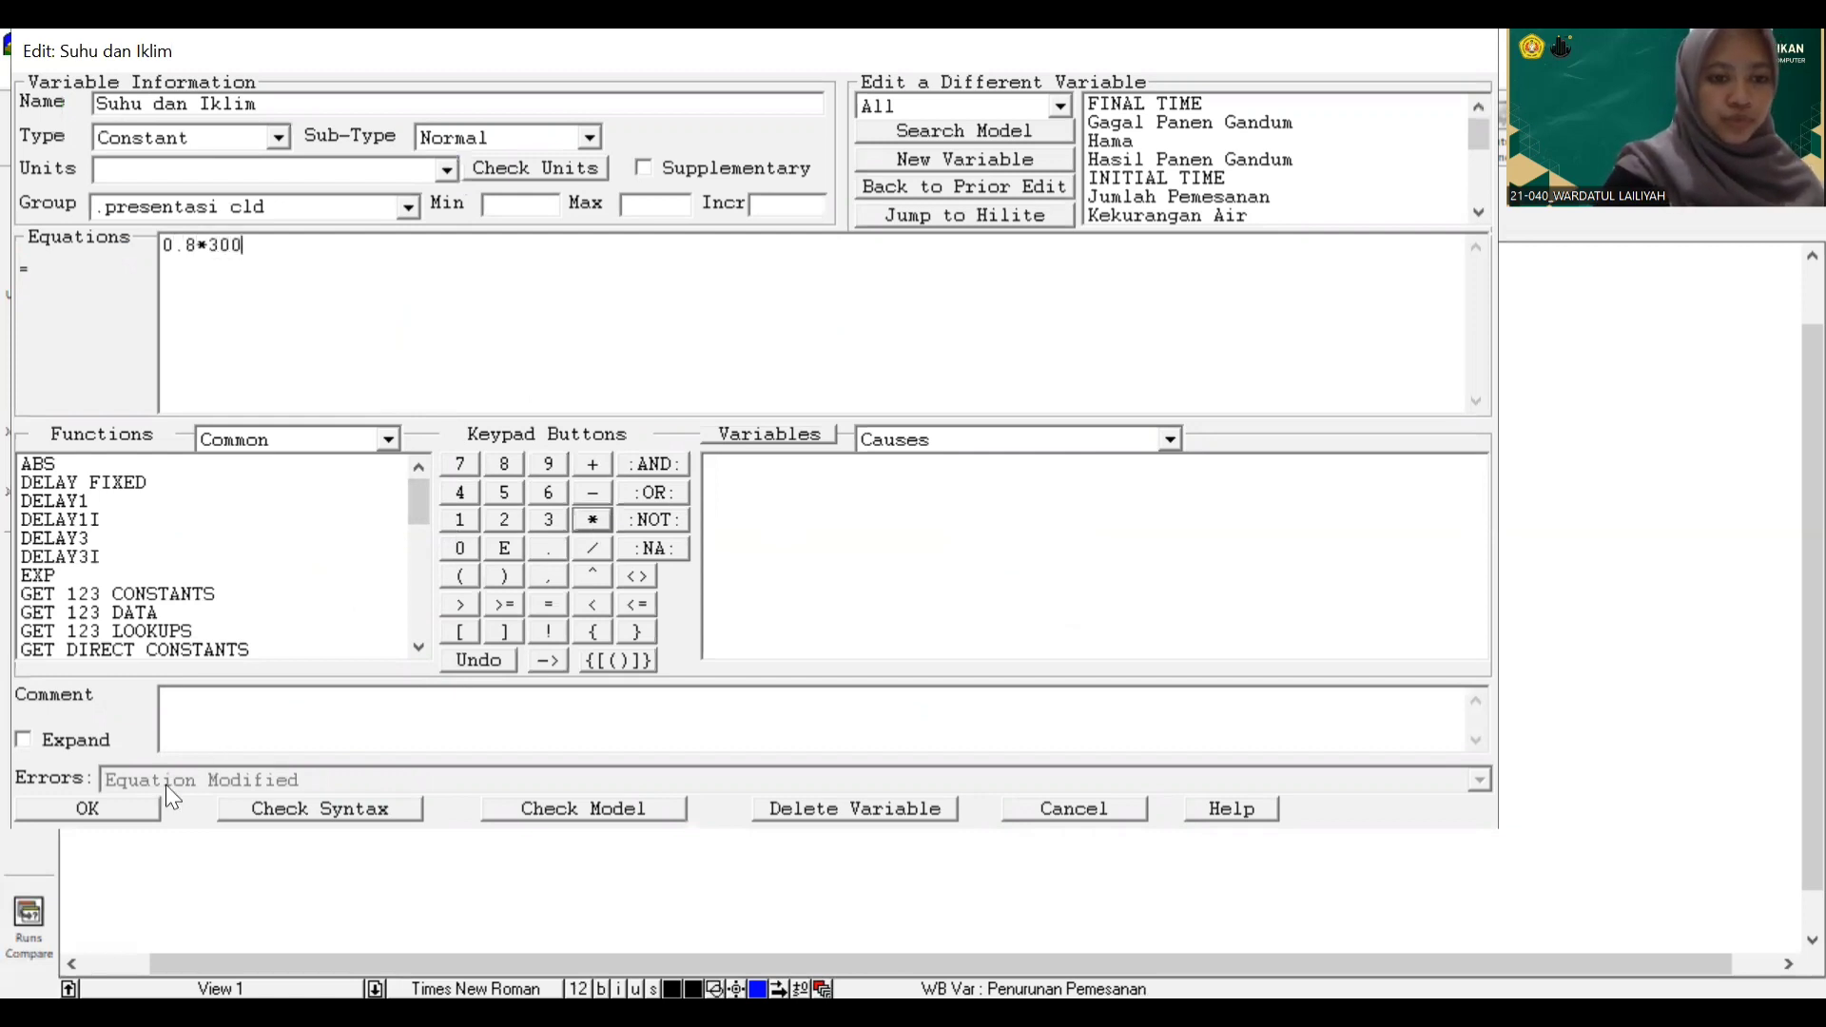
click(138, 807)
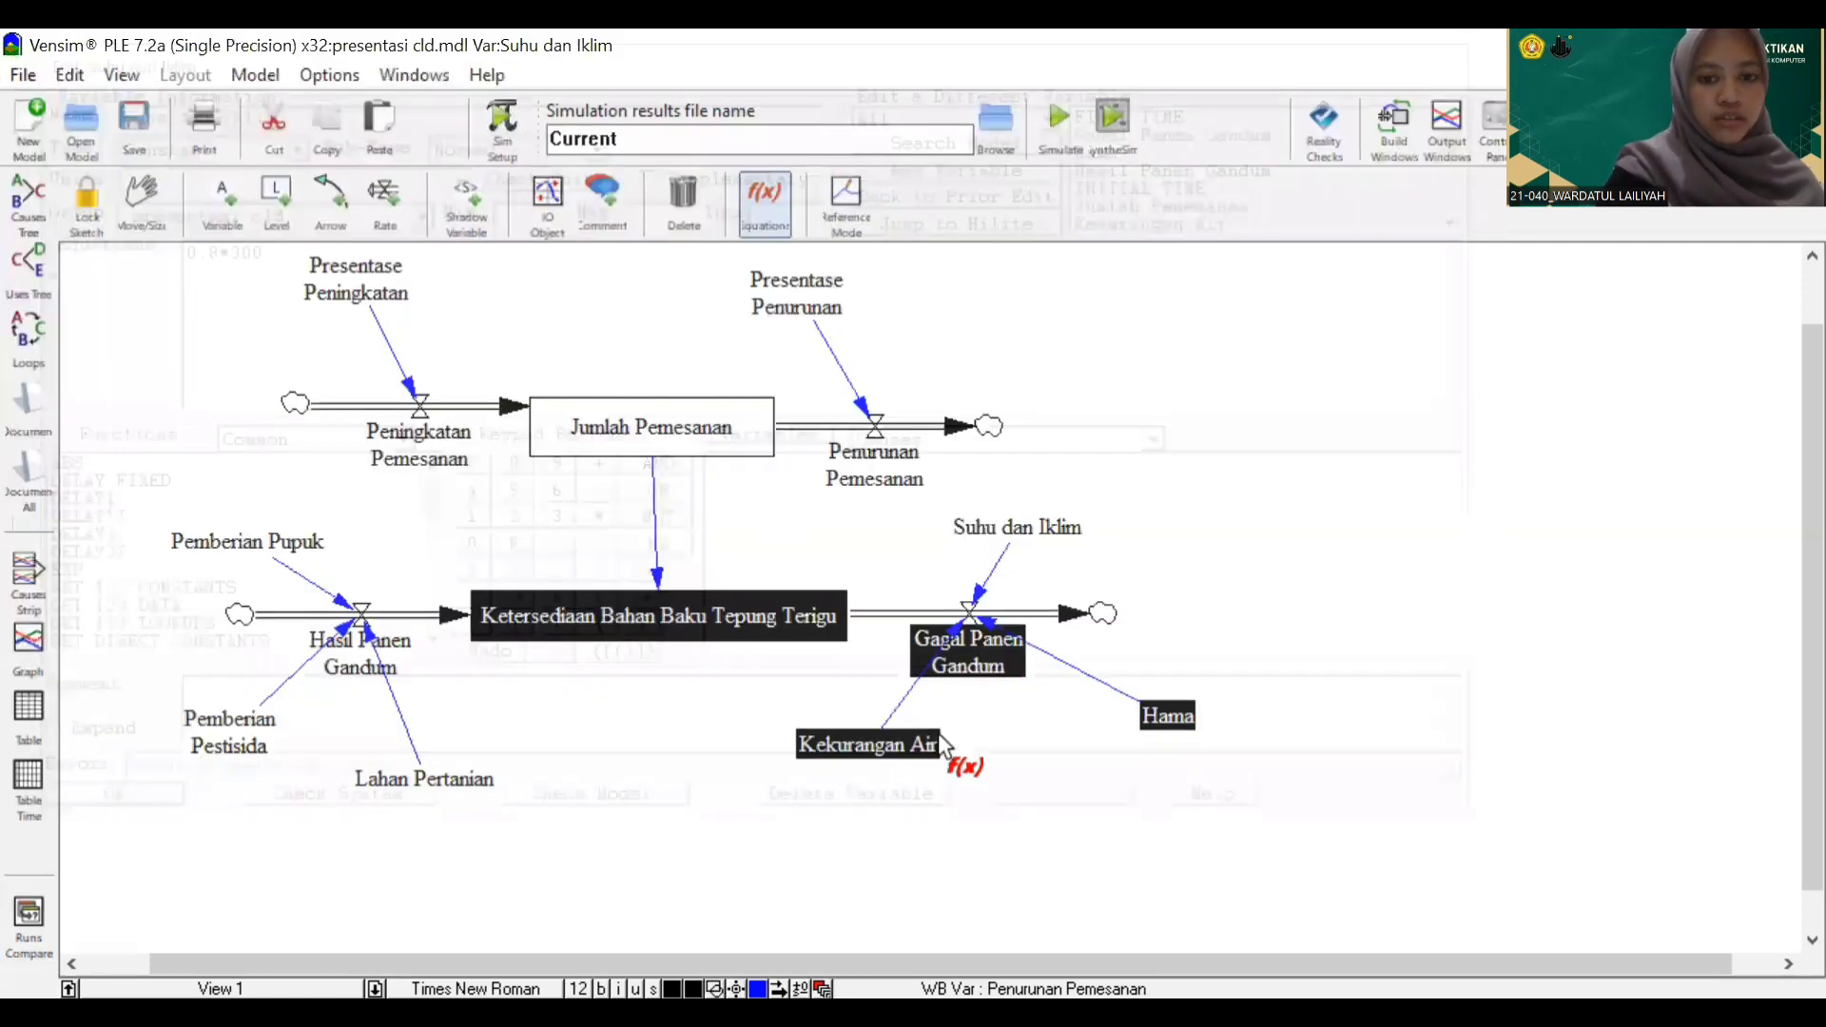
Define the constant Kekurangan Air with the equation 0.6*300
click(938, 734)
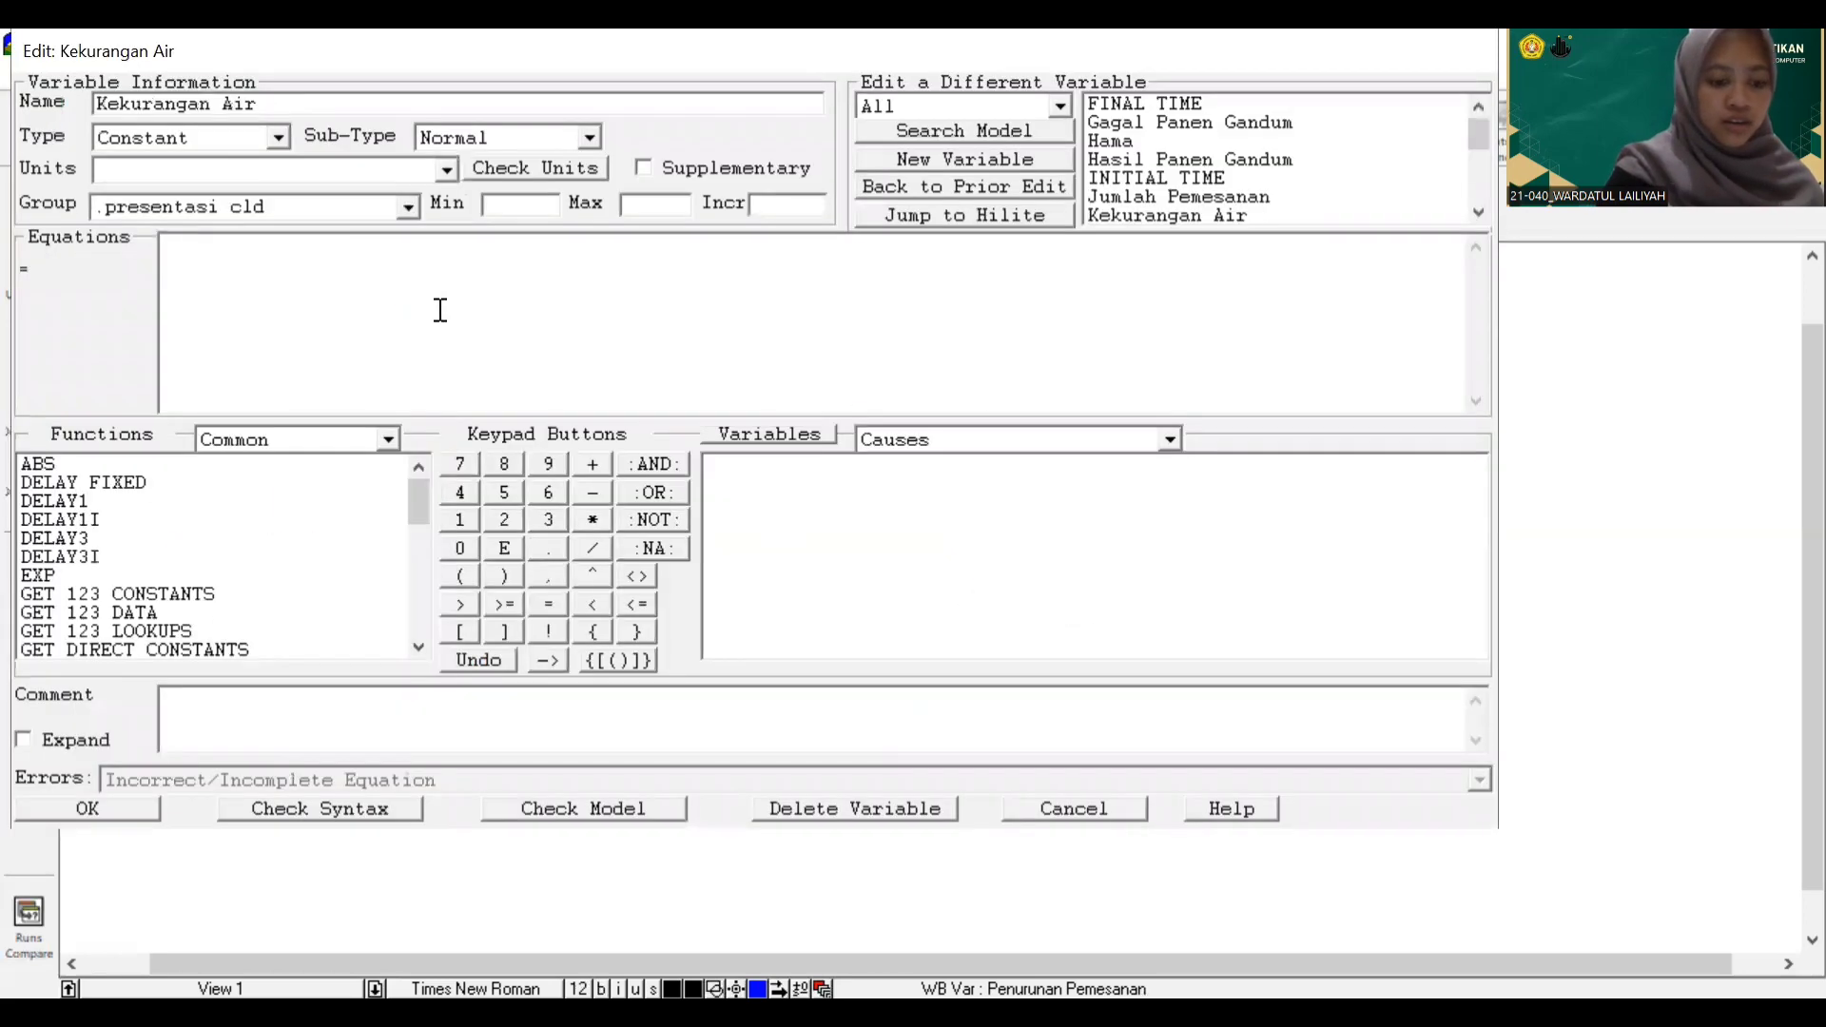
text(0.6)
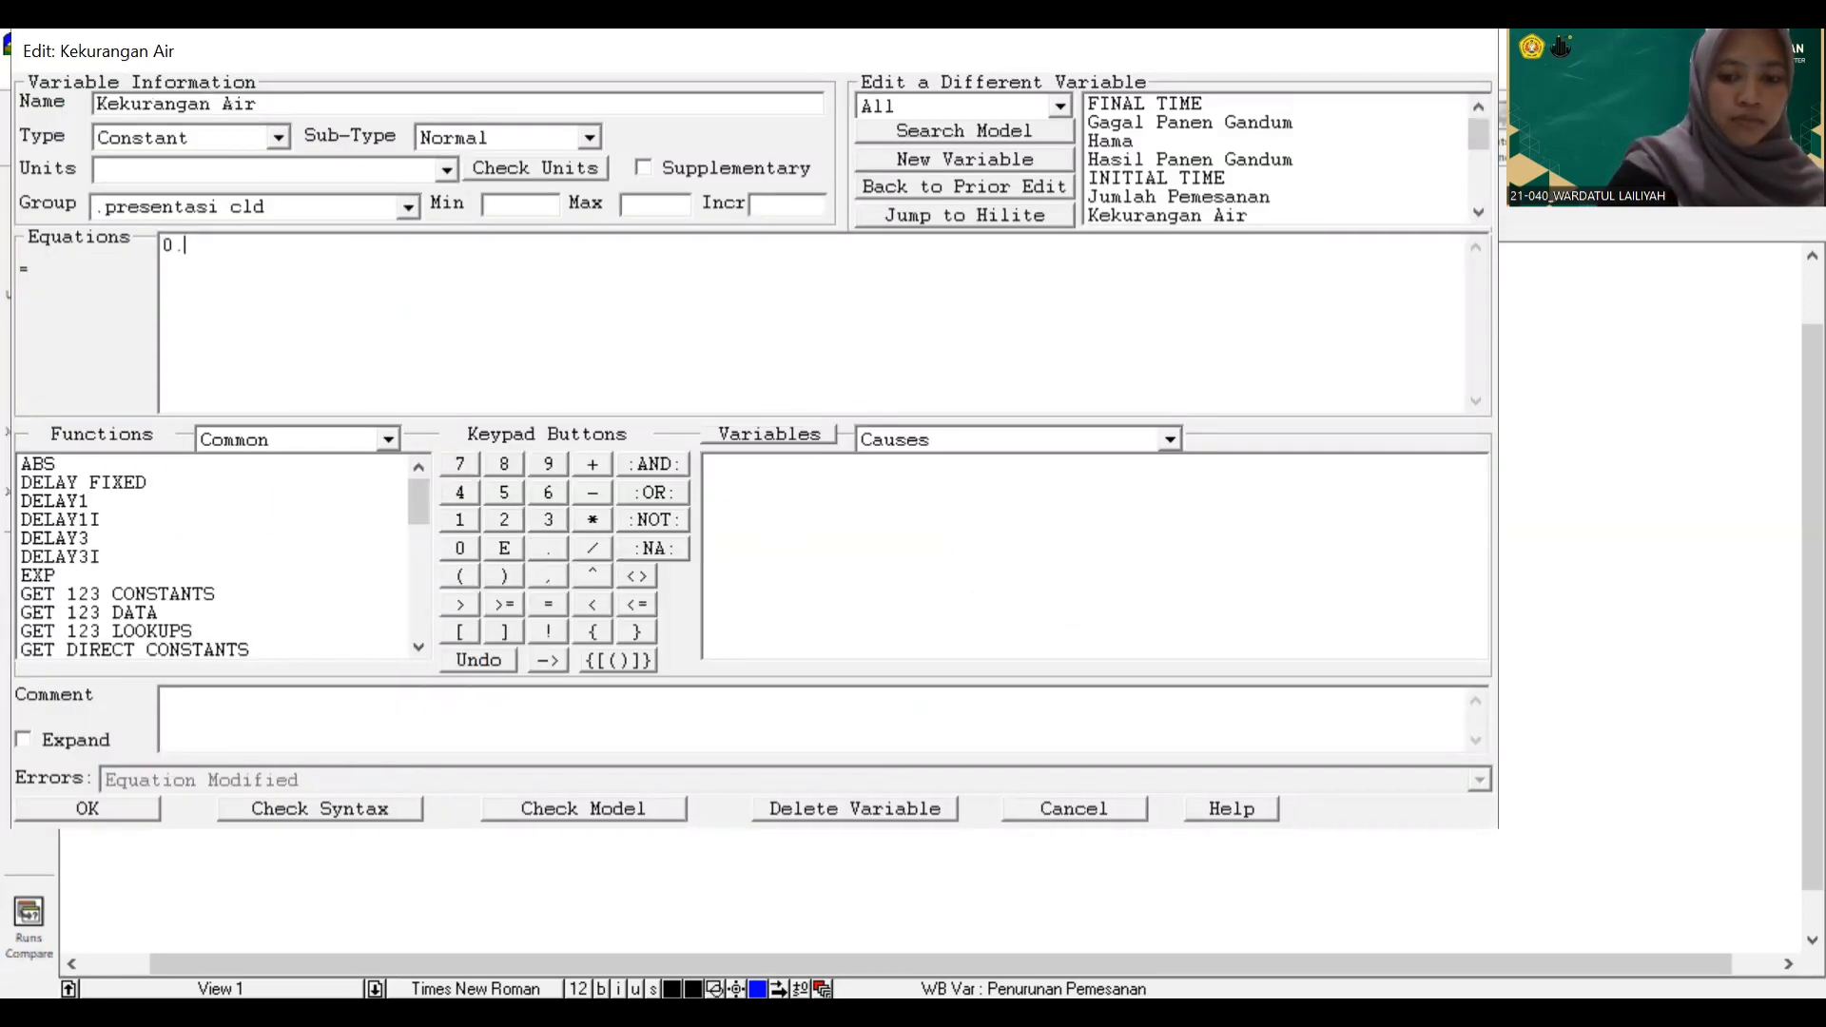
click(603, 522)
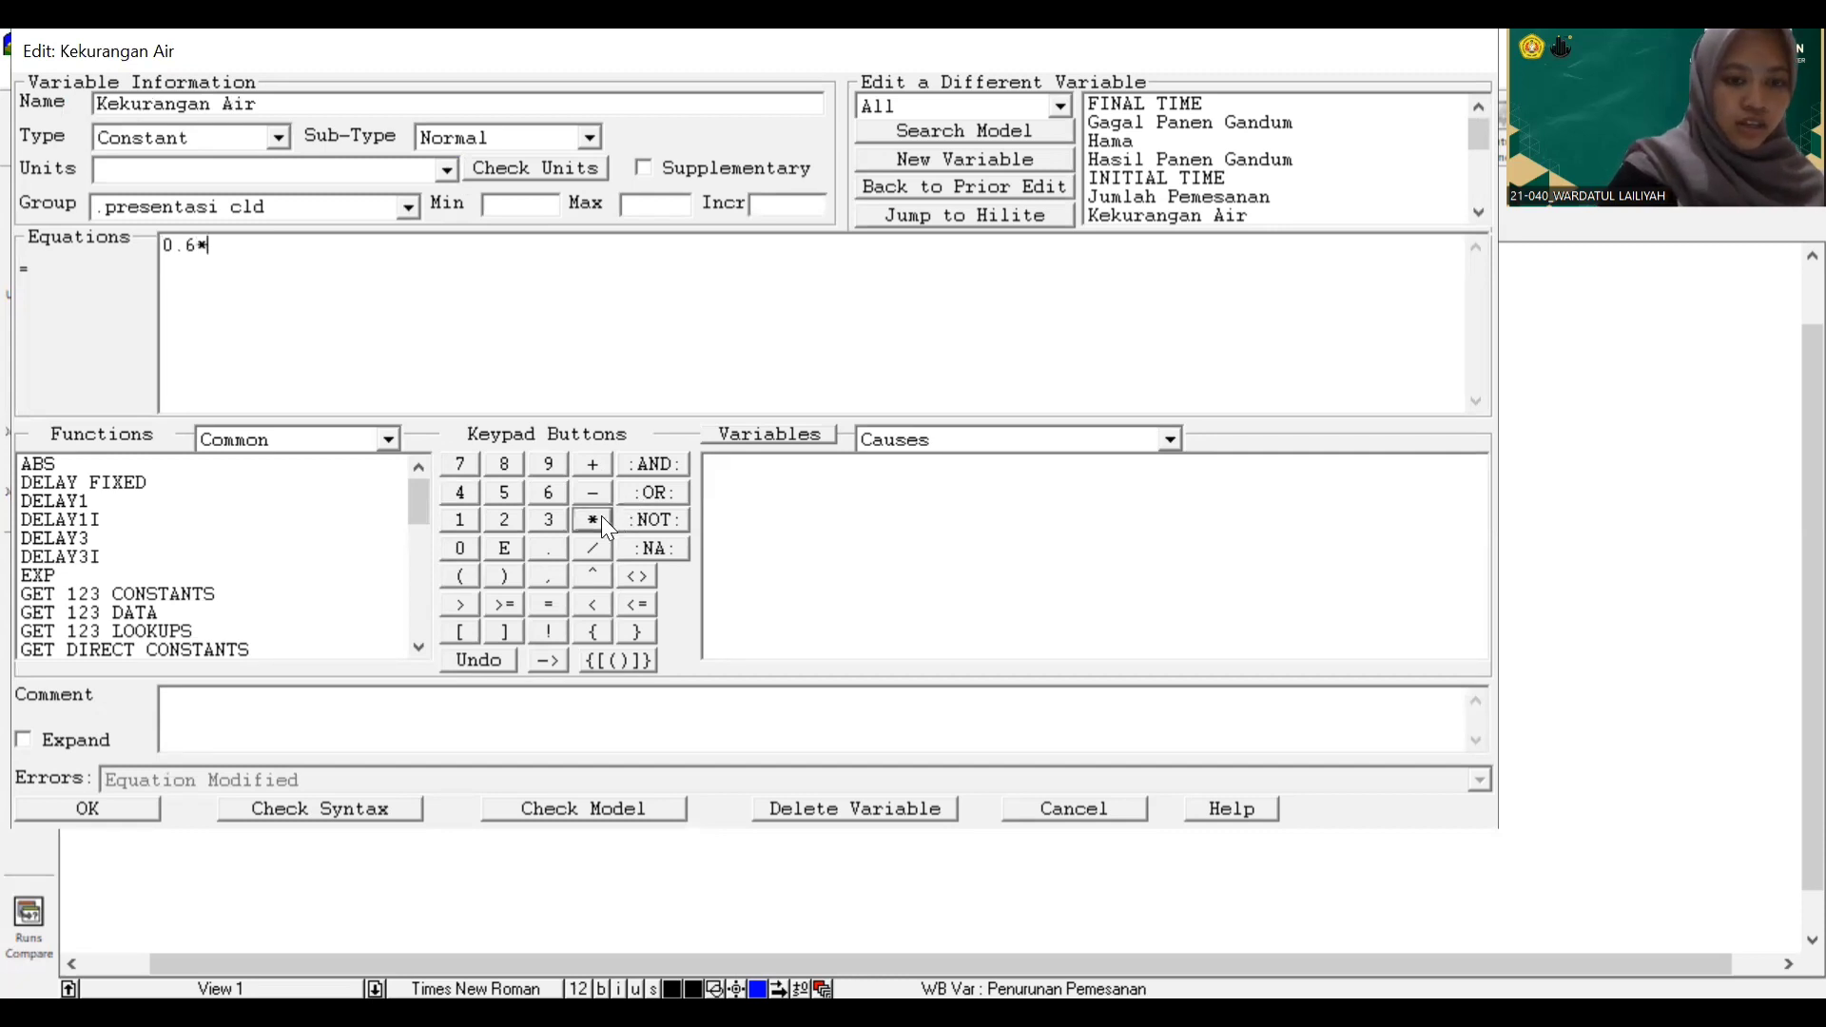
text(300)
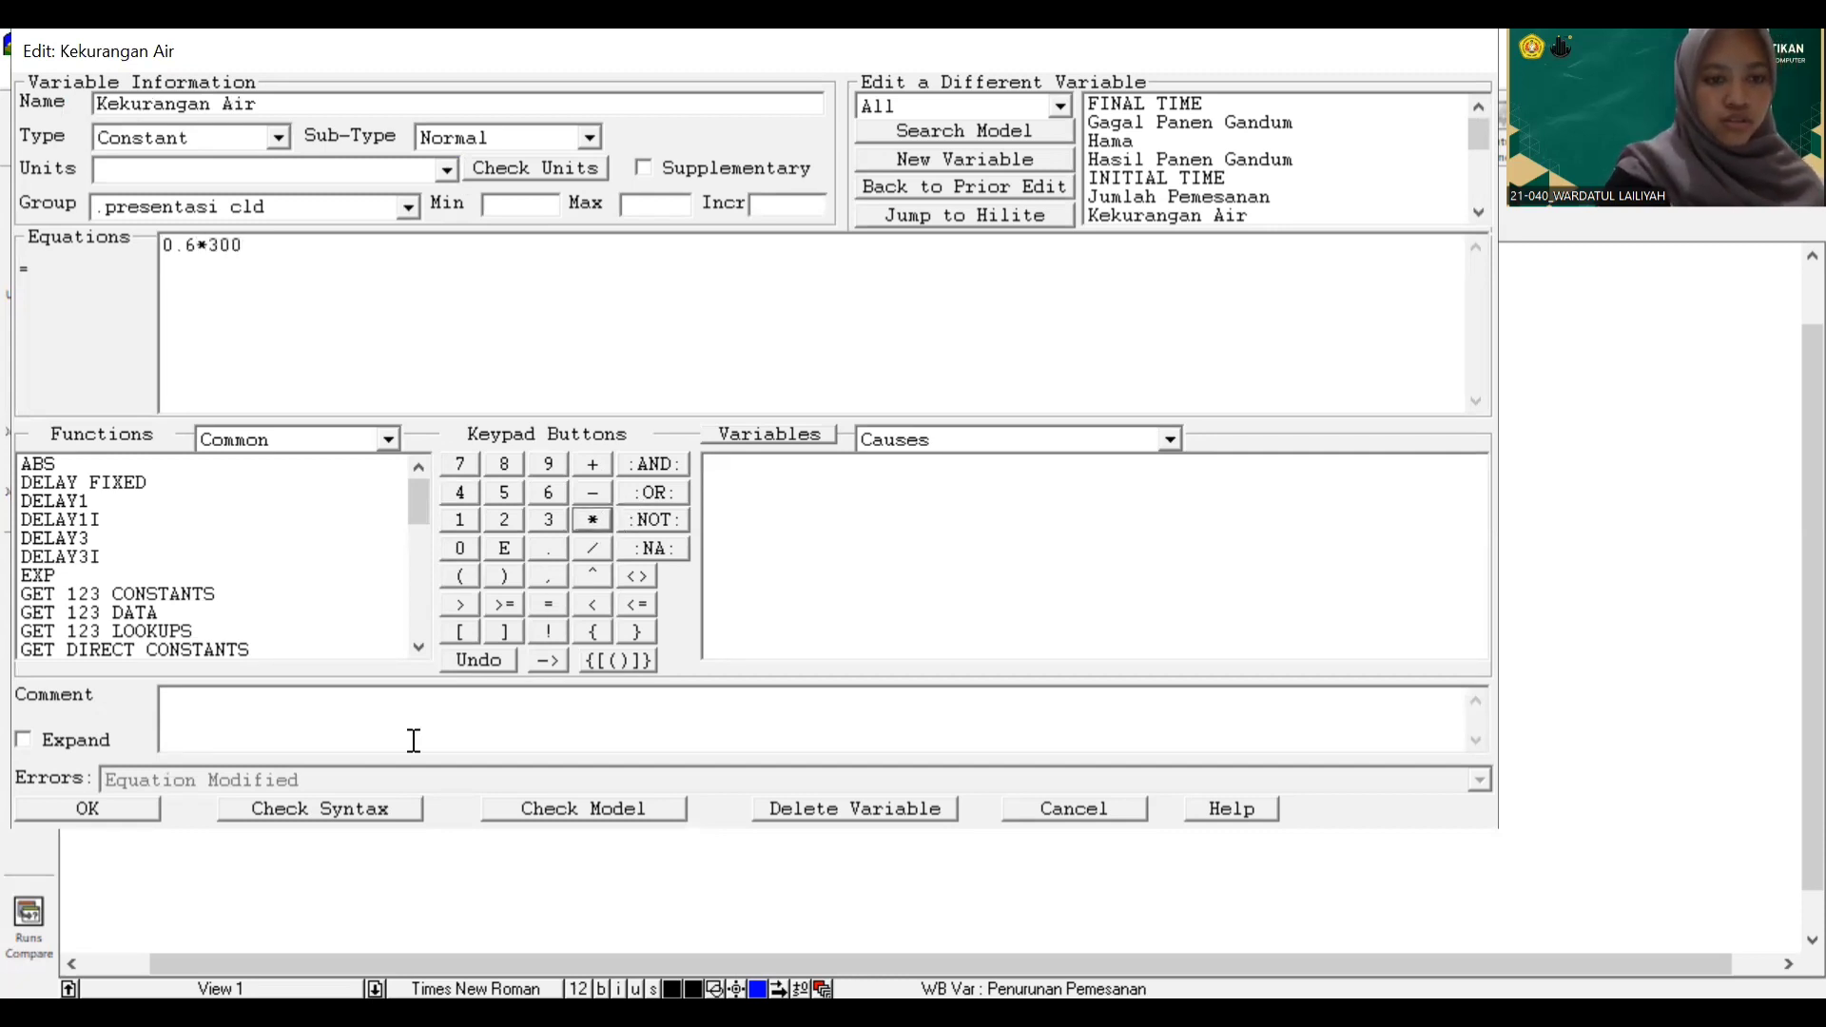
click(150, 814)
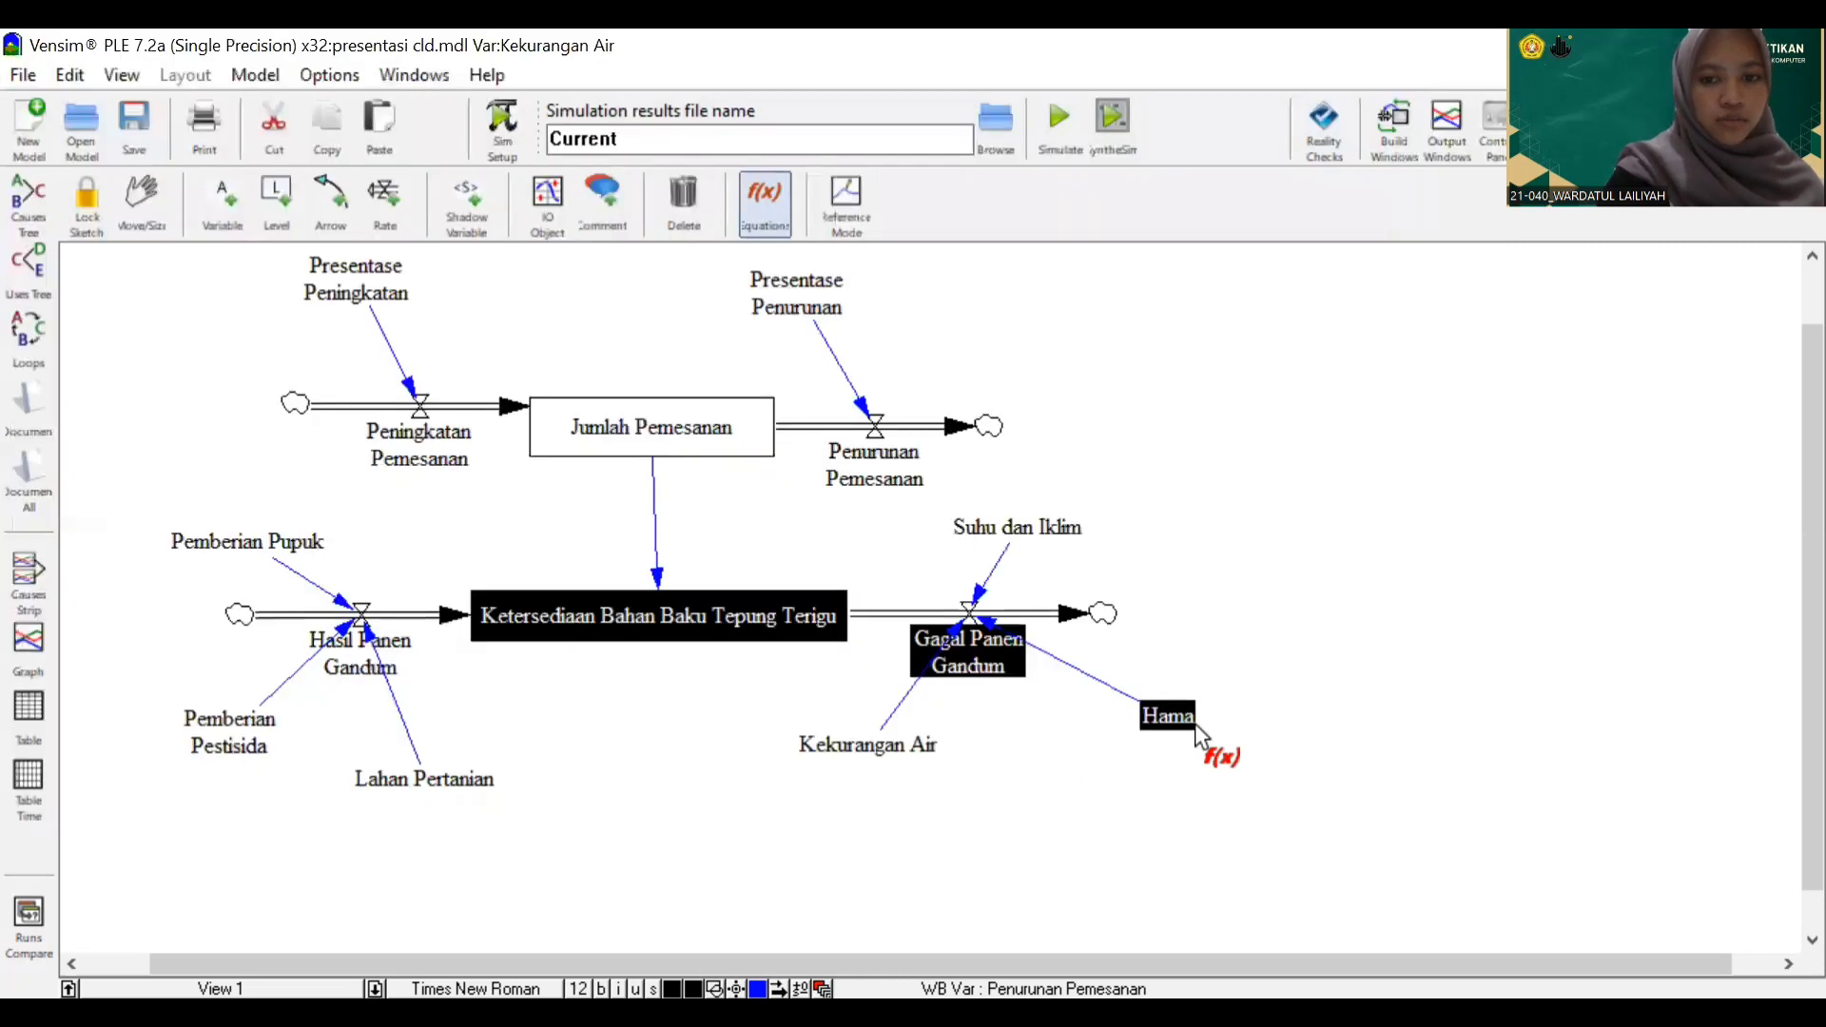
Define the constant Hama with the equation 0.4*300
click(1168, 718)
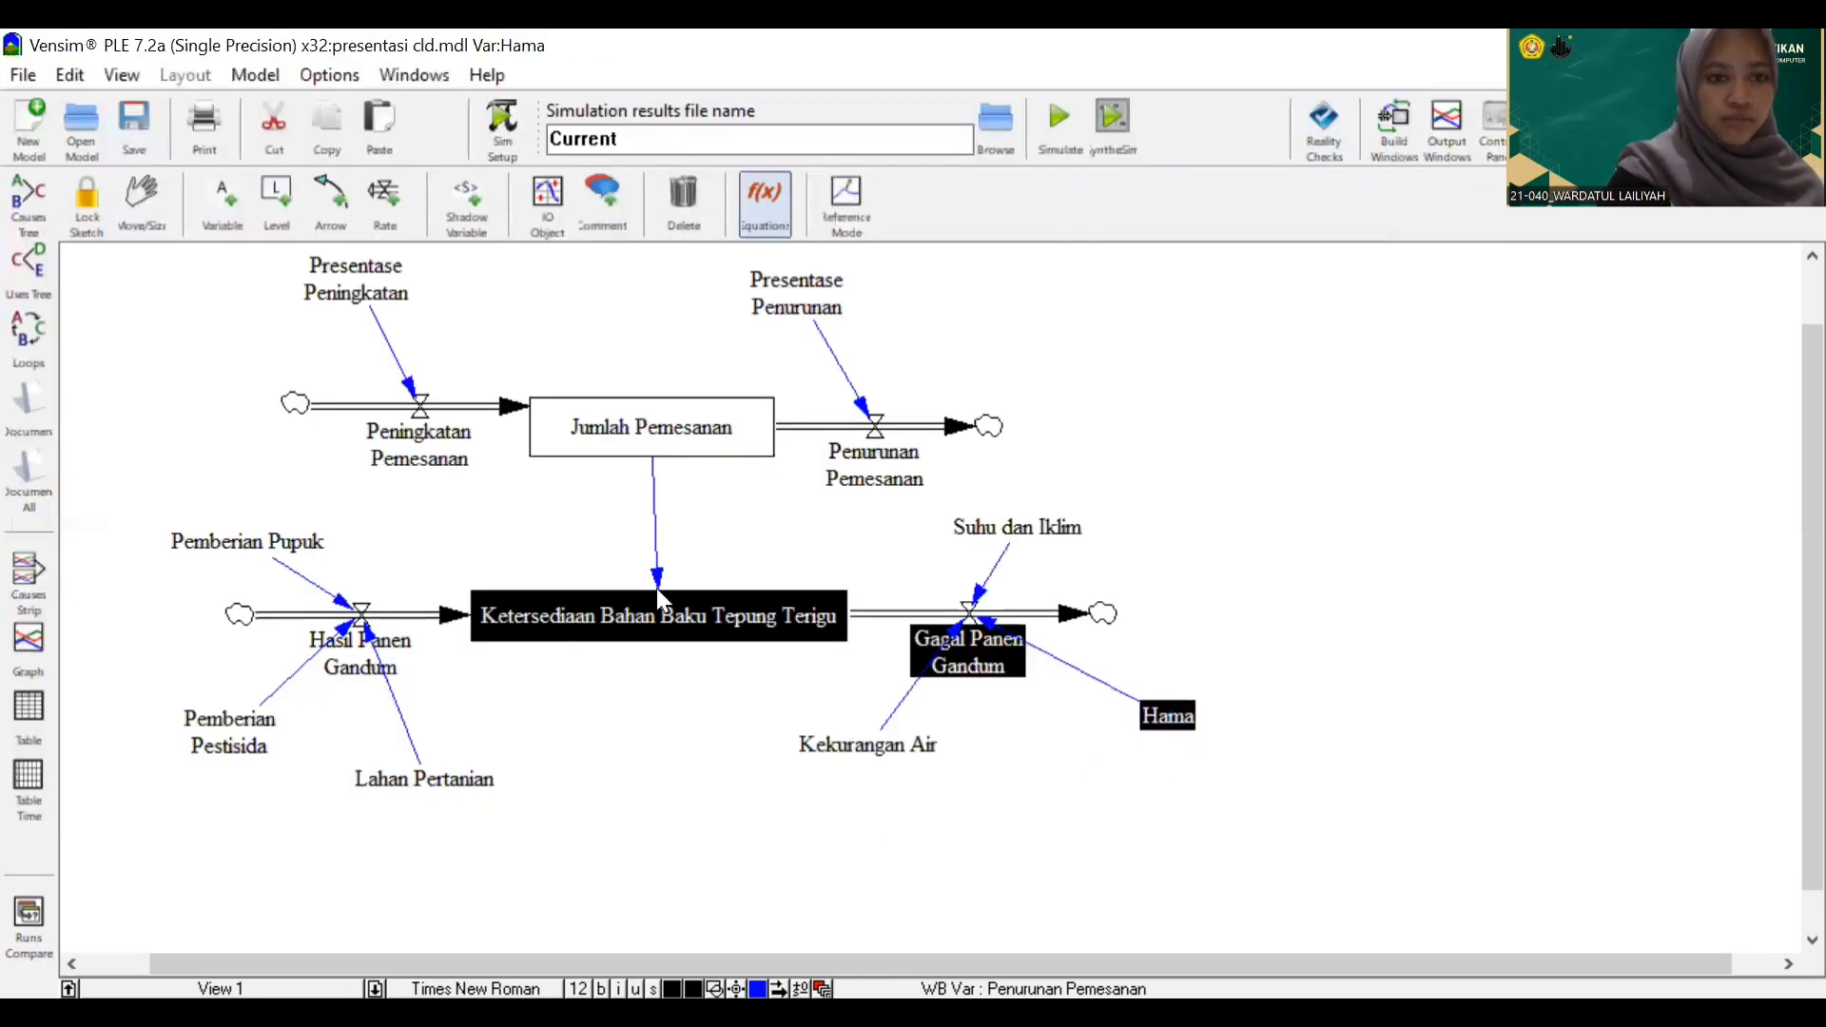
text(0)
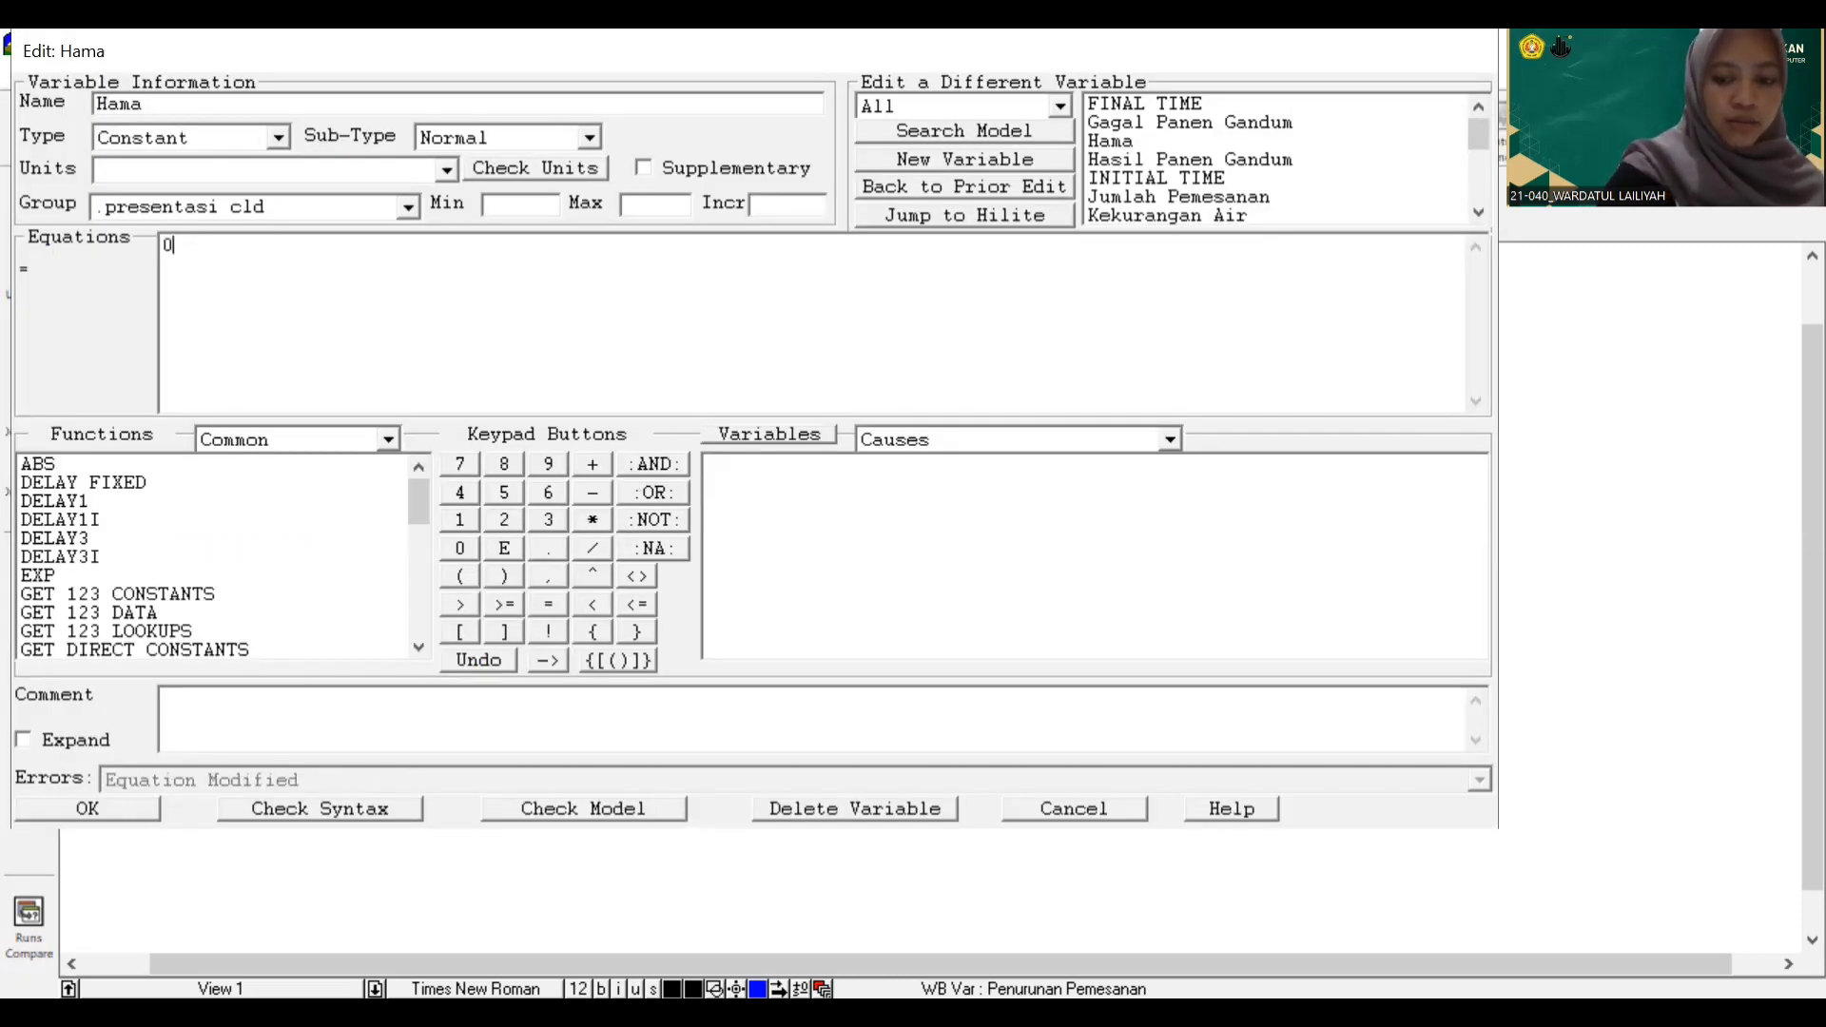
text(.4)
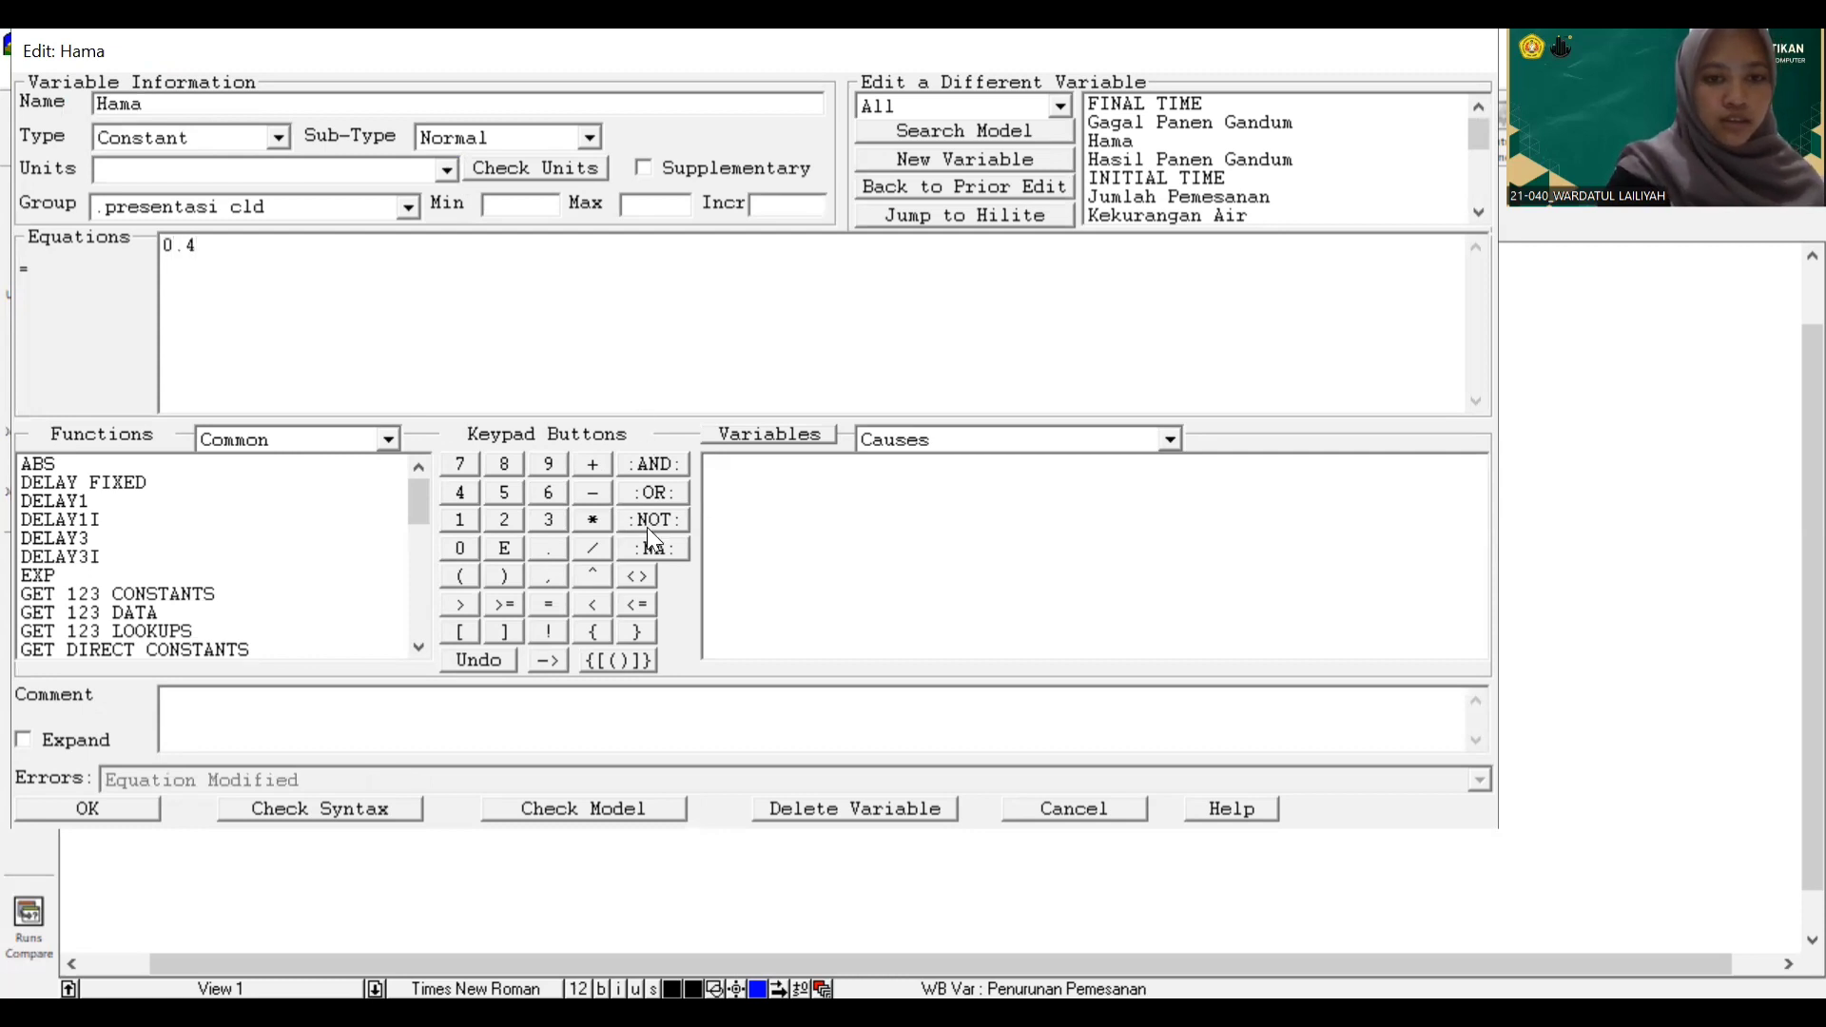
click(600, 516)
text(3)
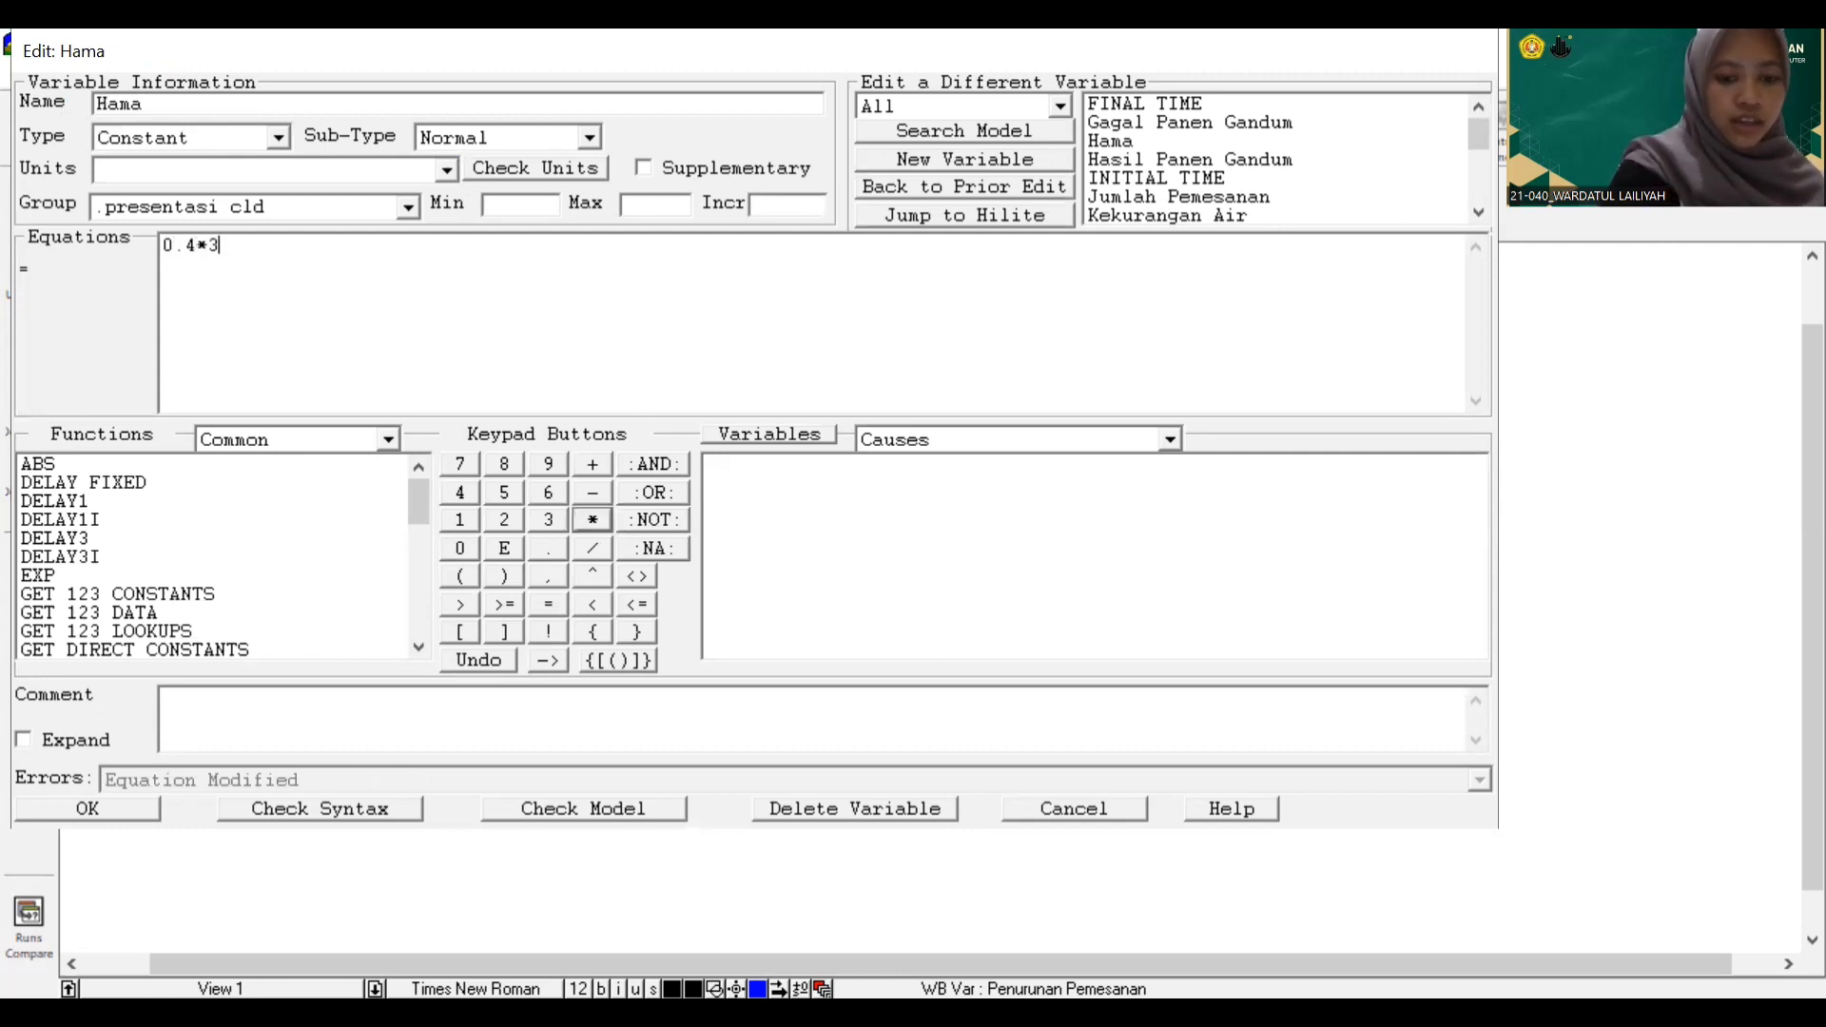
text(00)
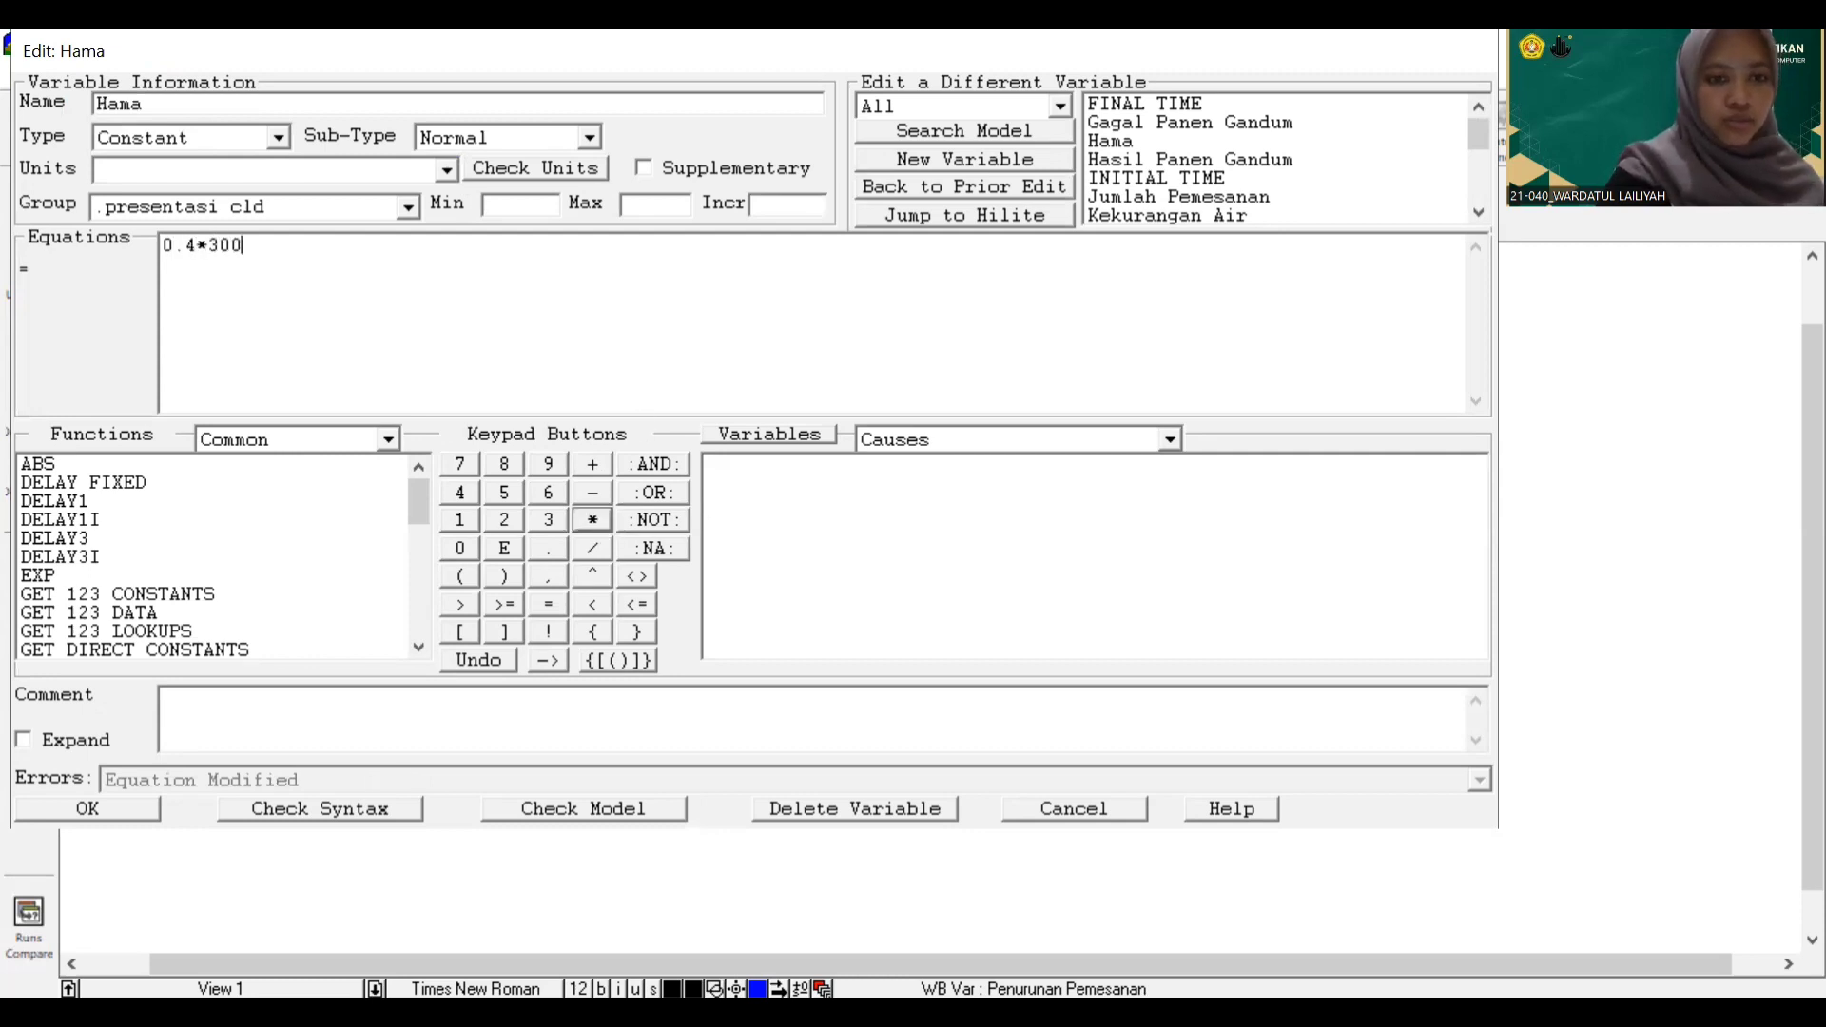
click(150, 806)
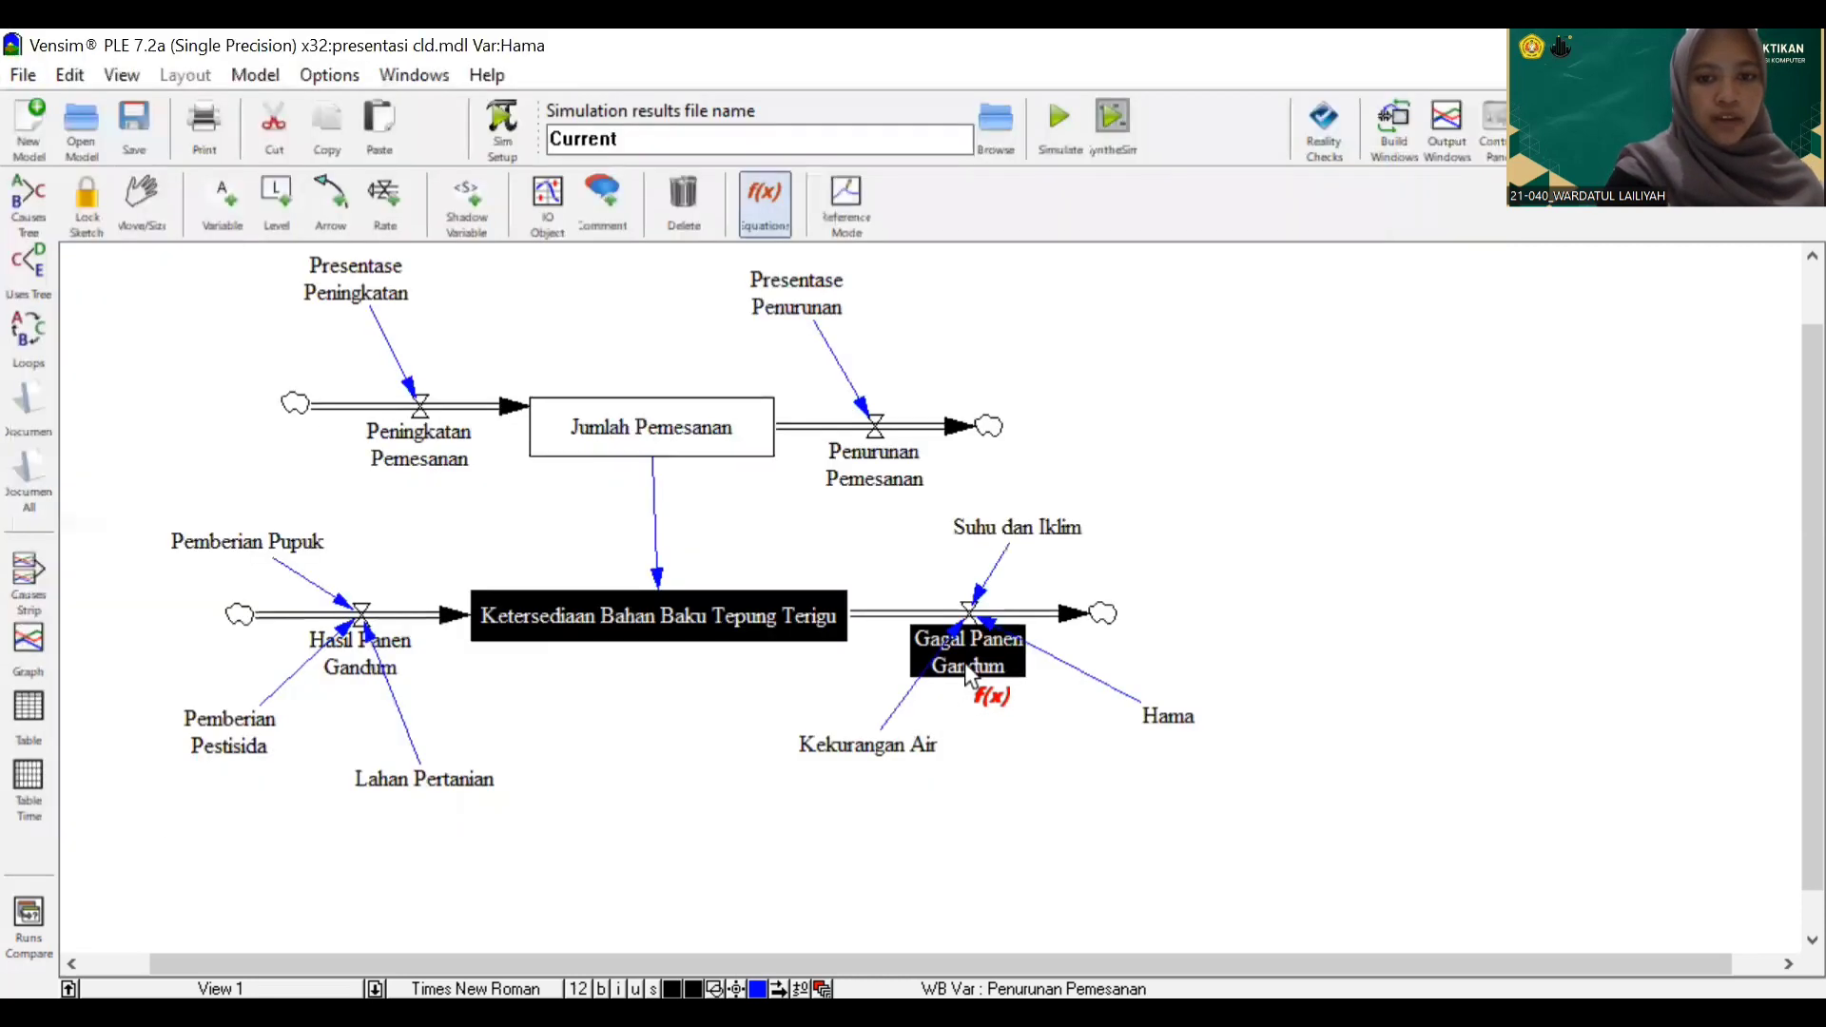
Define the Gagal Panen Gandum rate with the equation Hama+Kekurangan Air+Suhu dan Iklim
click(969, 674)
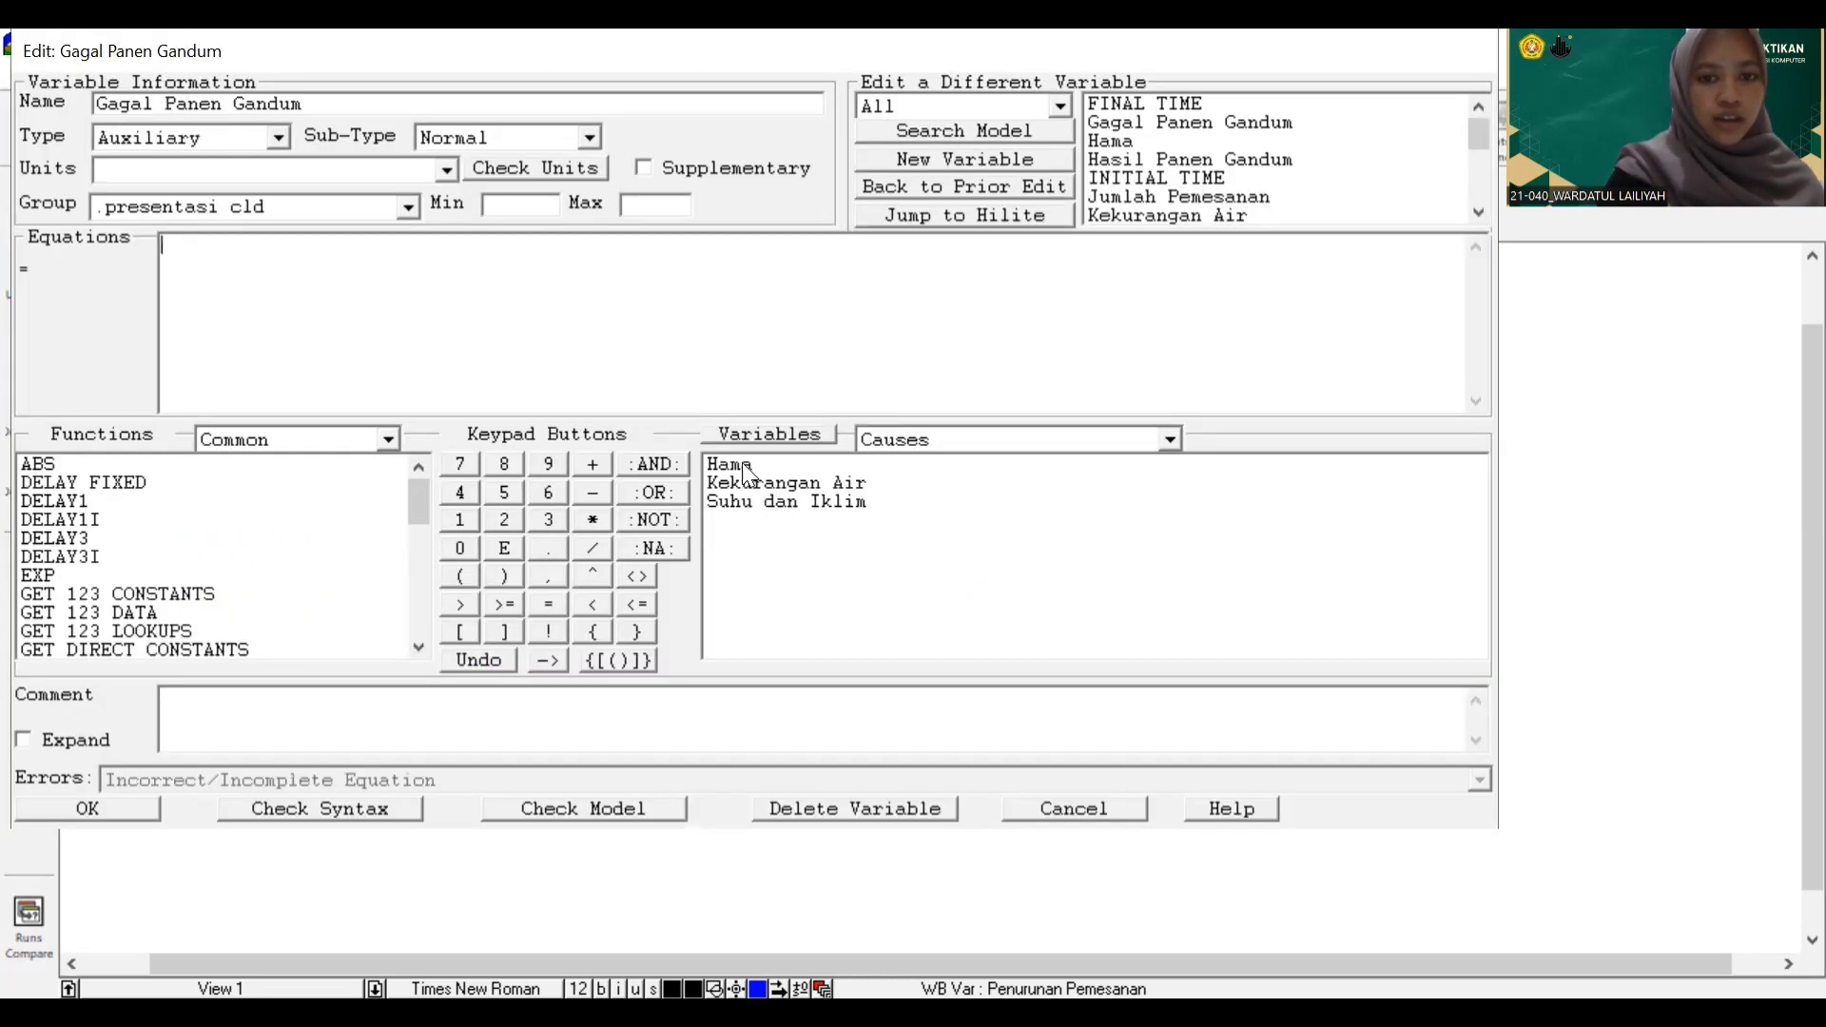
click(746, 468)
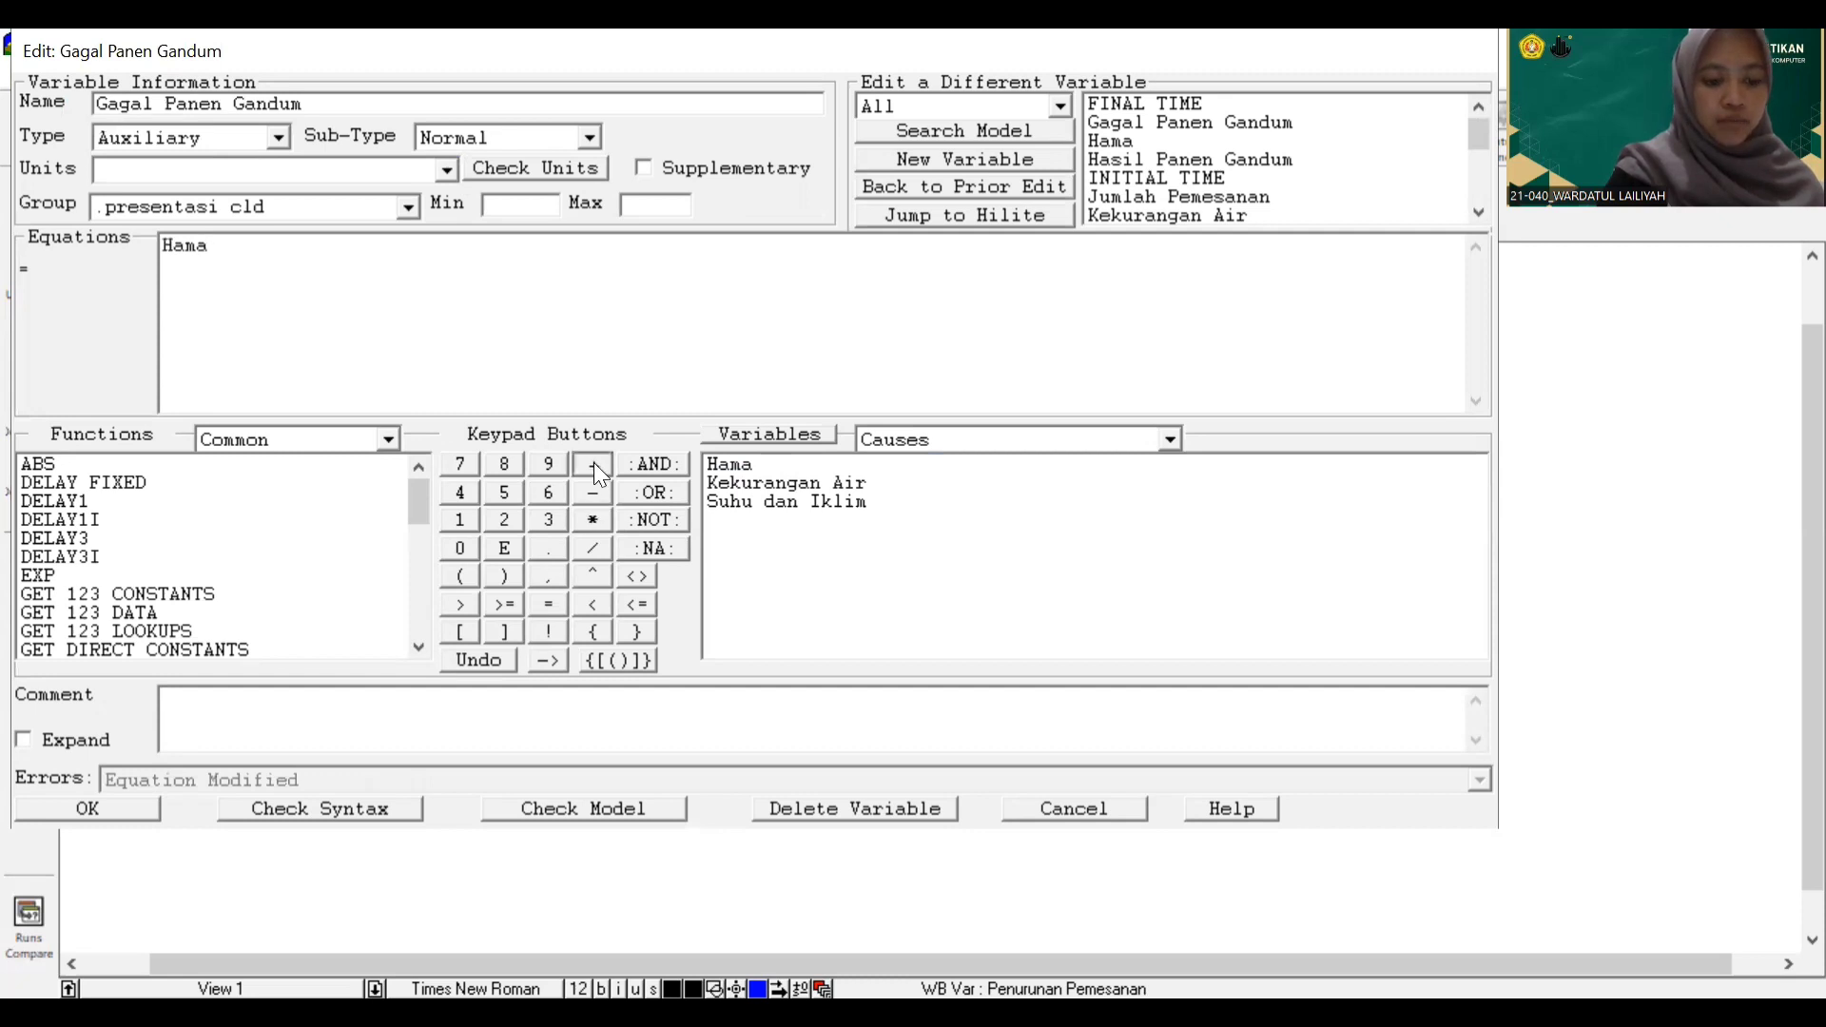
click(594, 466)
click(756, 485)
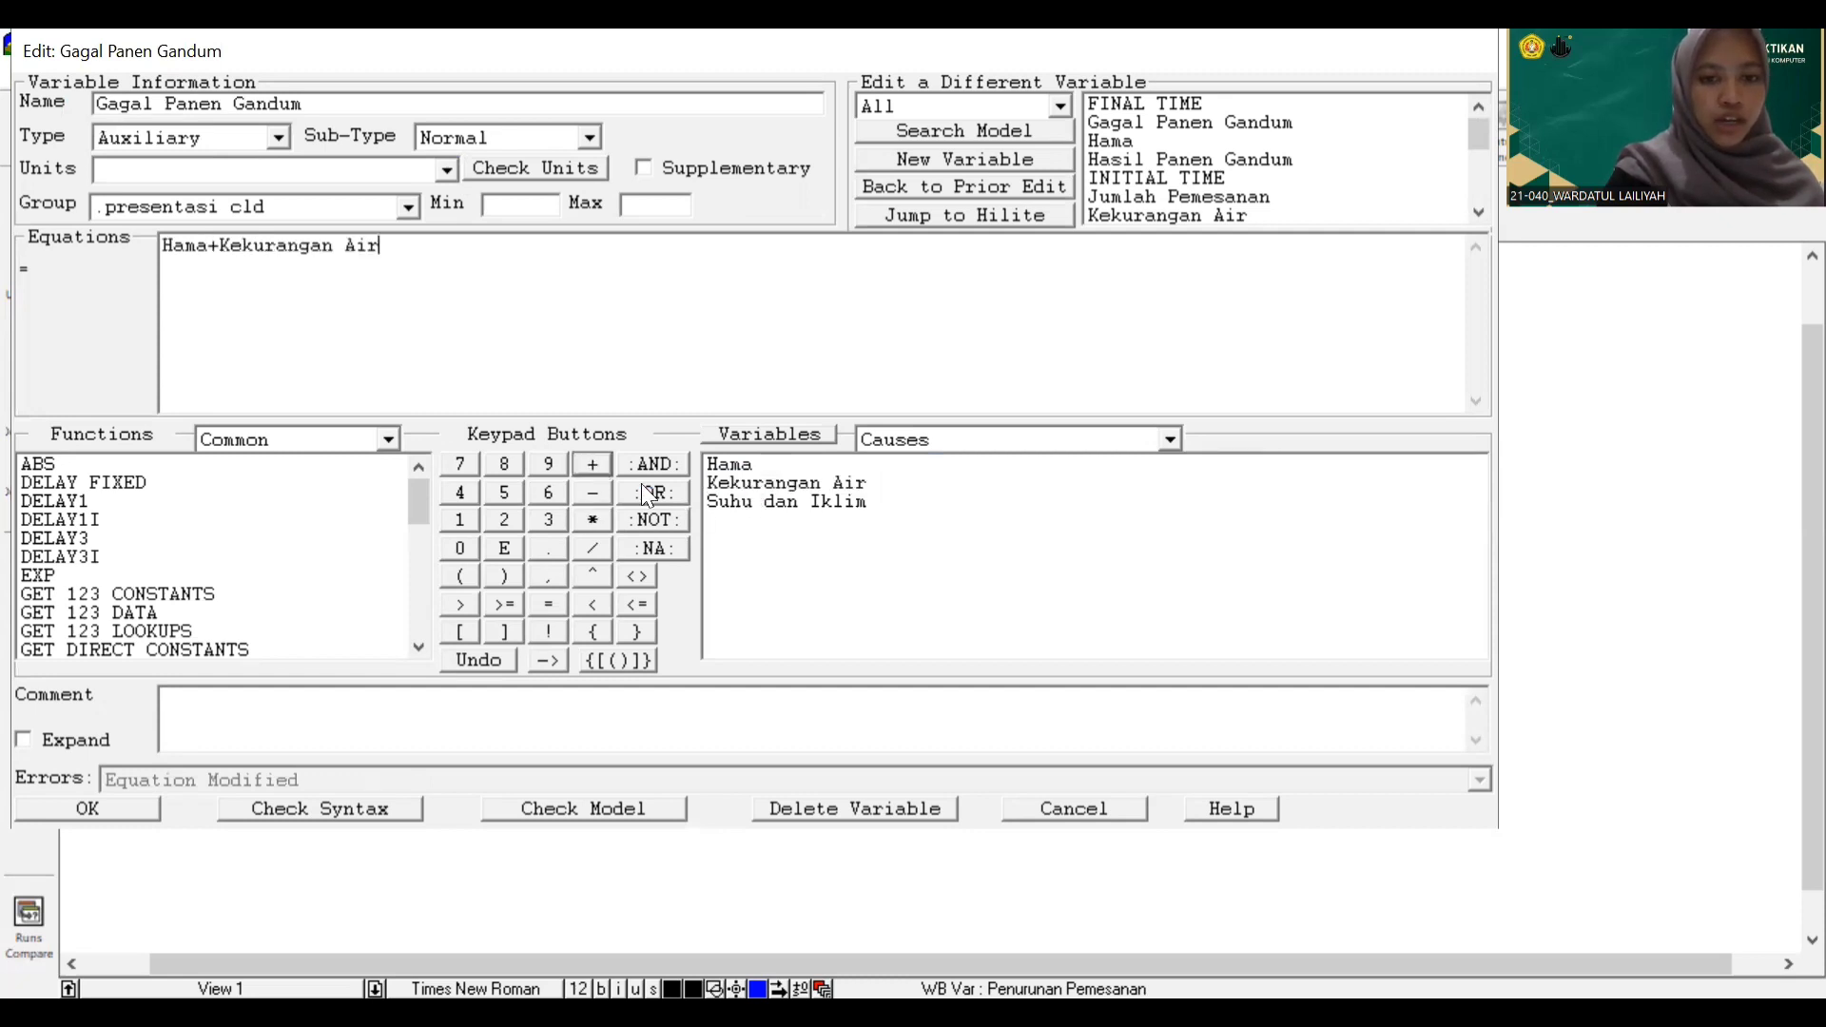
click(592, 464)
click(742, 502)
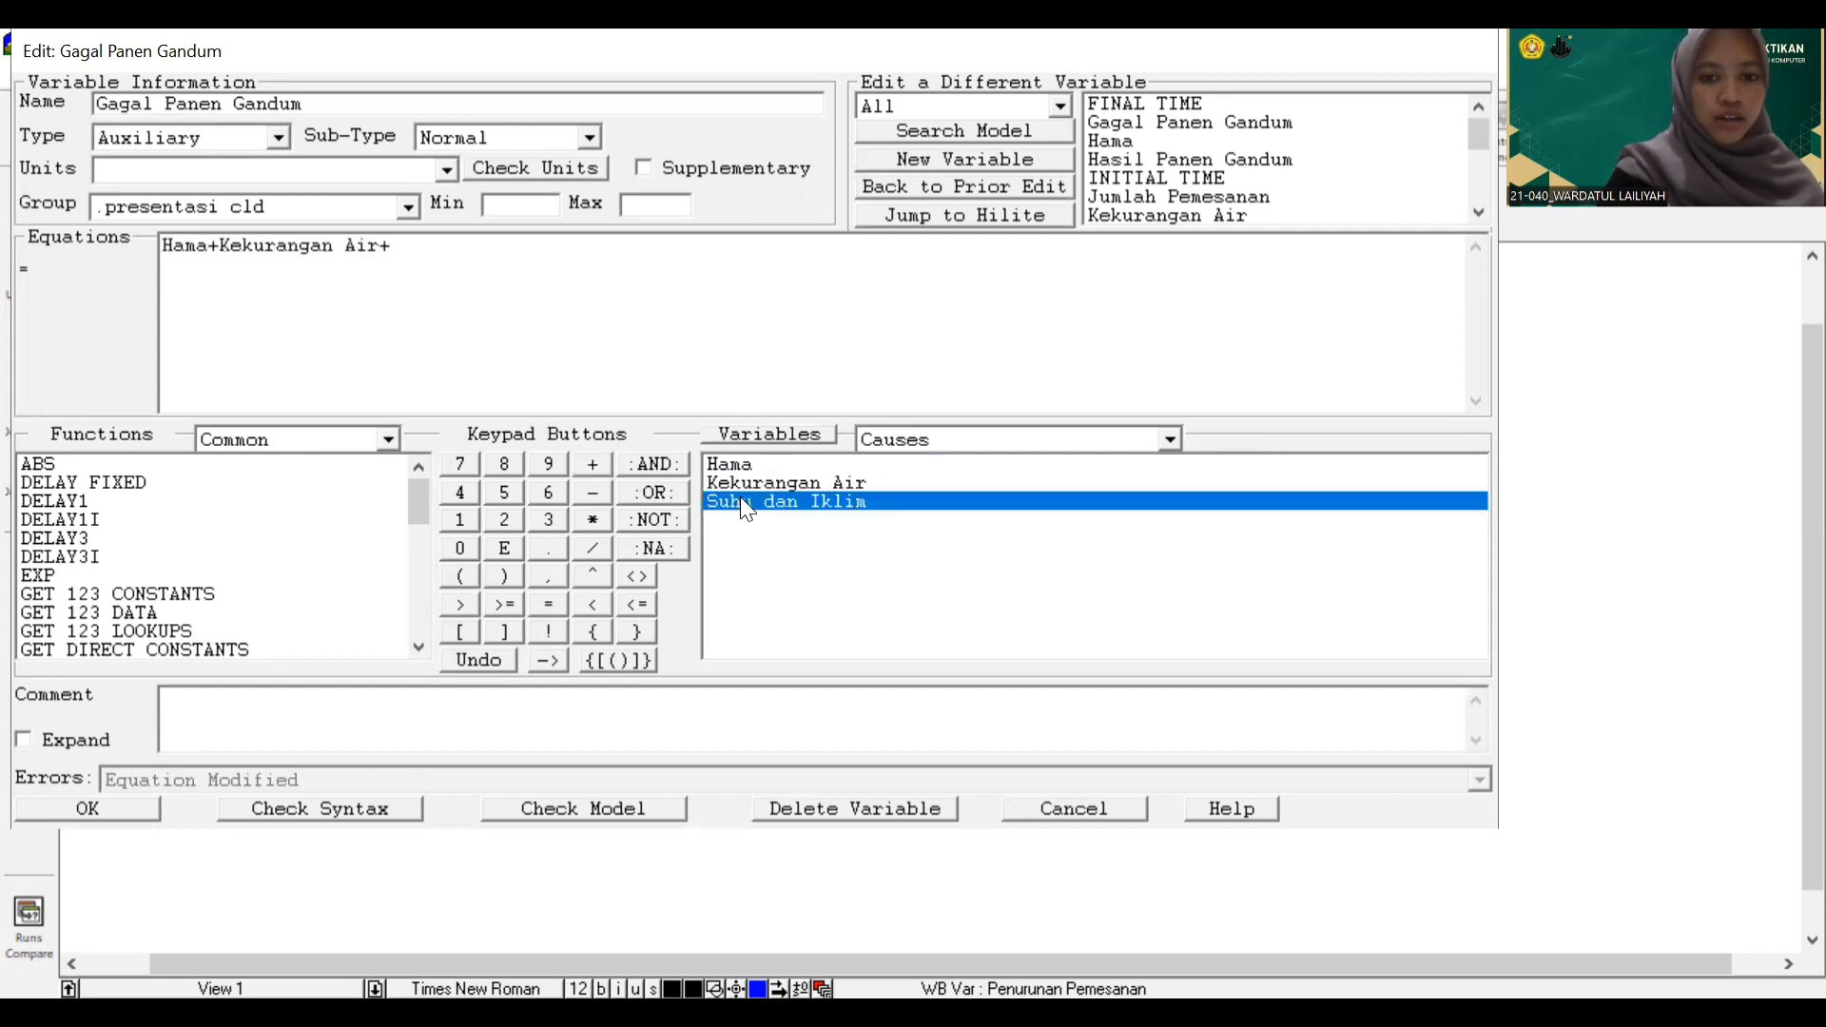
click(104, 807)
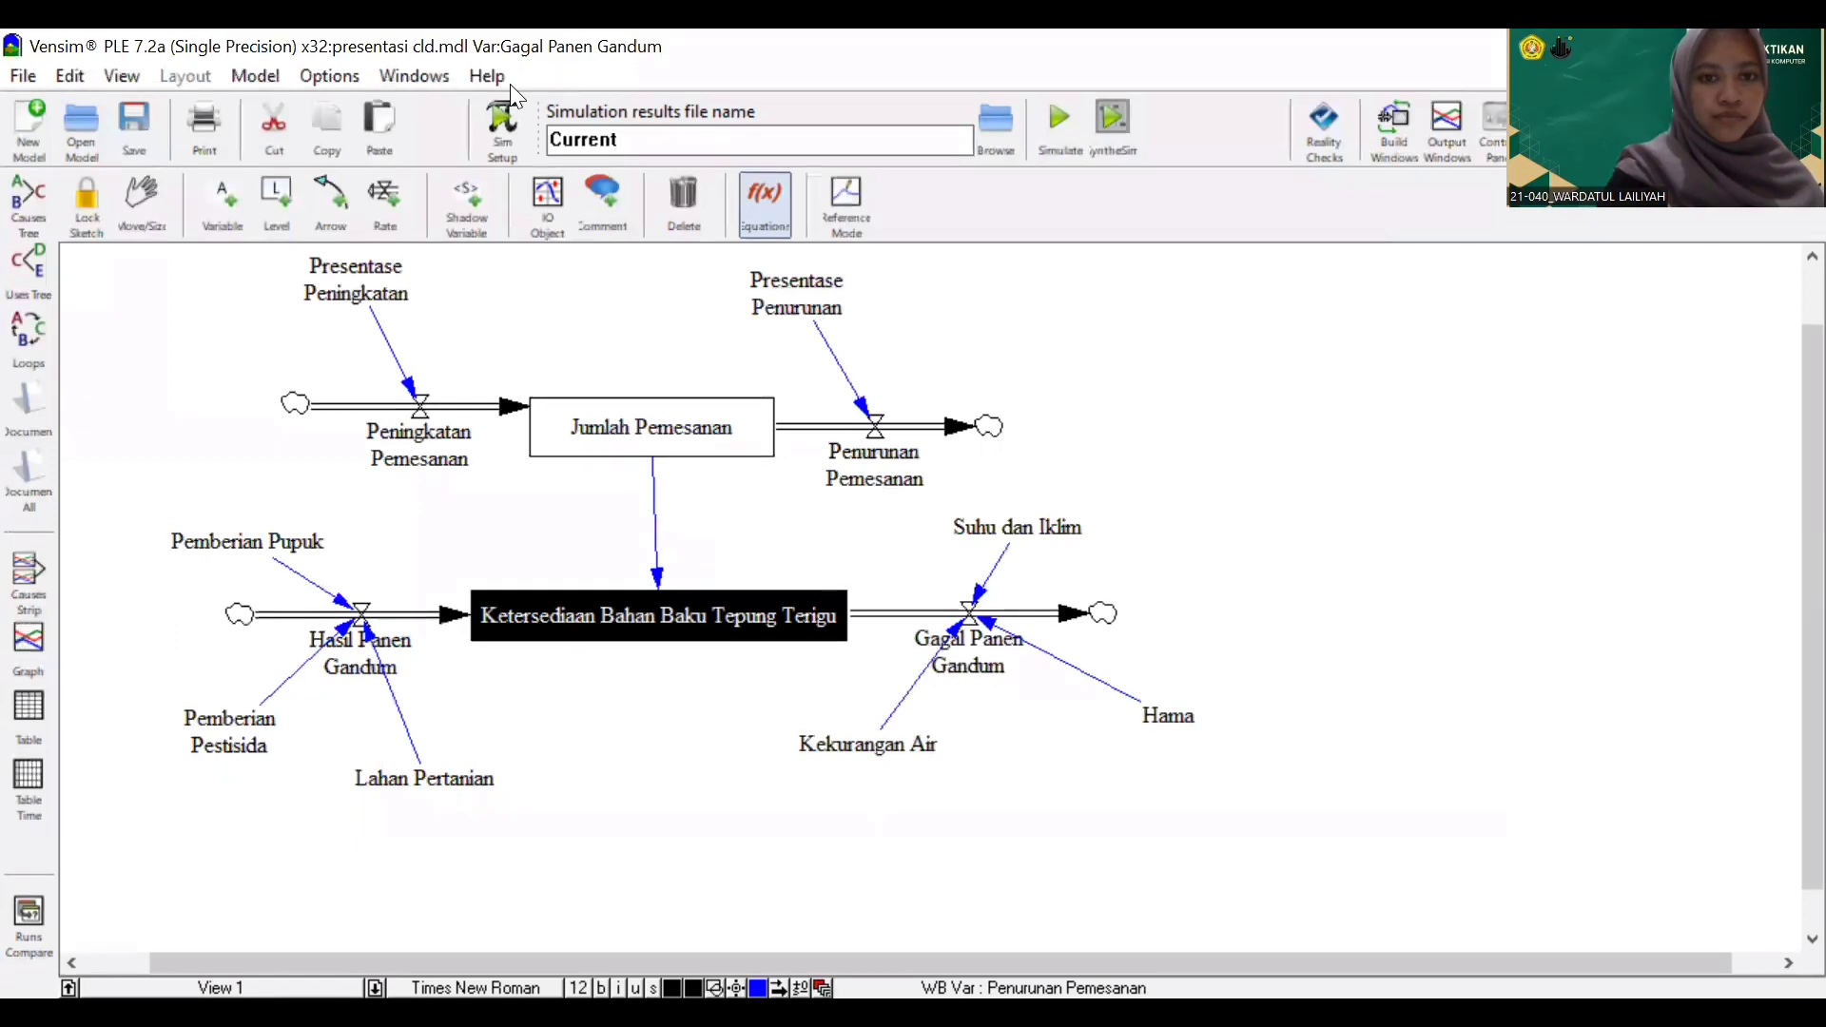
Extend the Ketersediaan Bahan Baku Tepung Terigu level equation to Hasil Panen Gandum-Gagal Panen Gandum-Jumlah Pemesanan
click(531, 615)
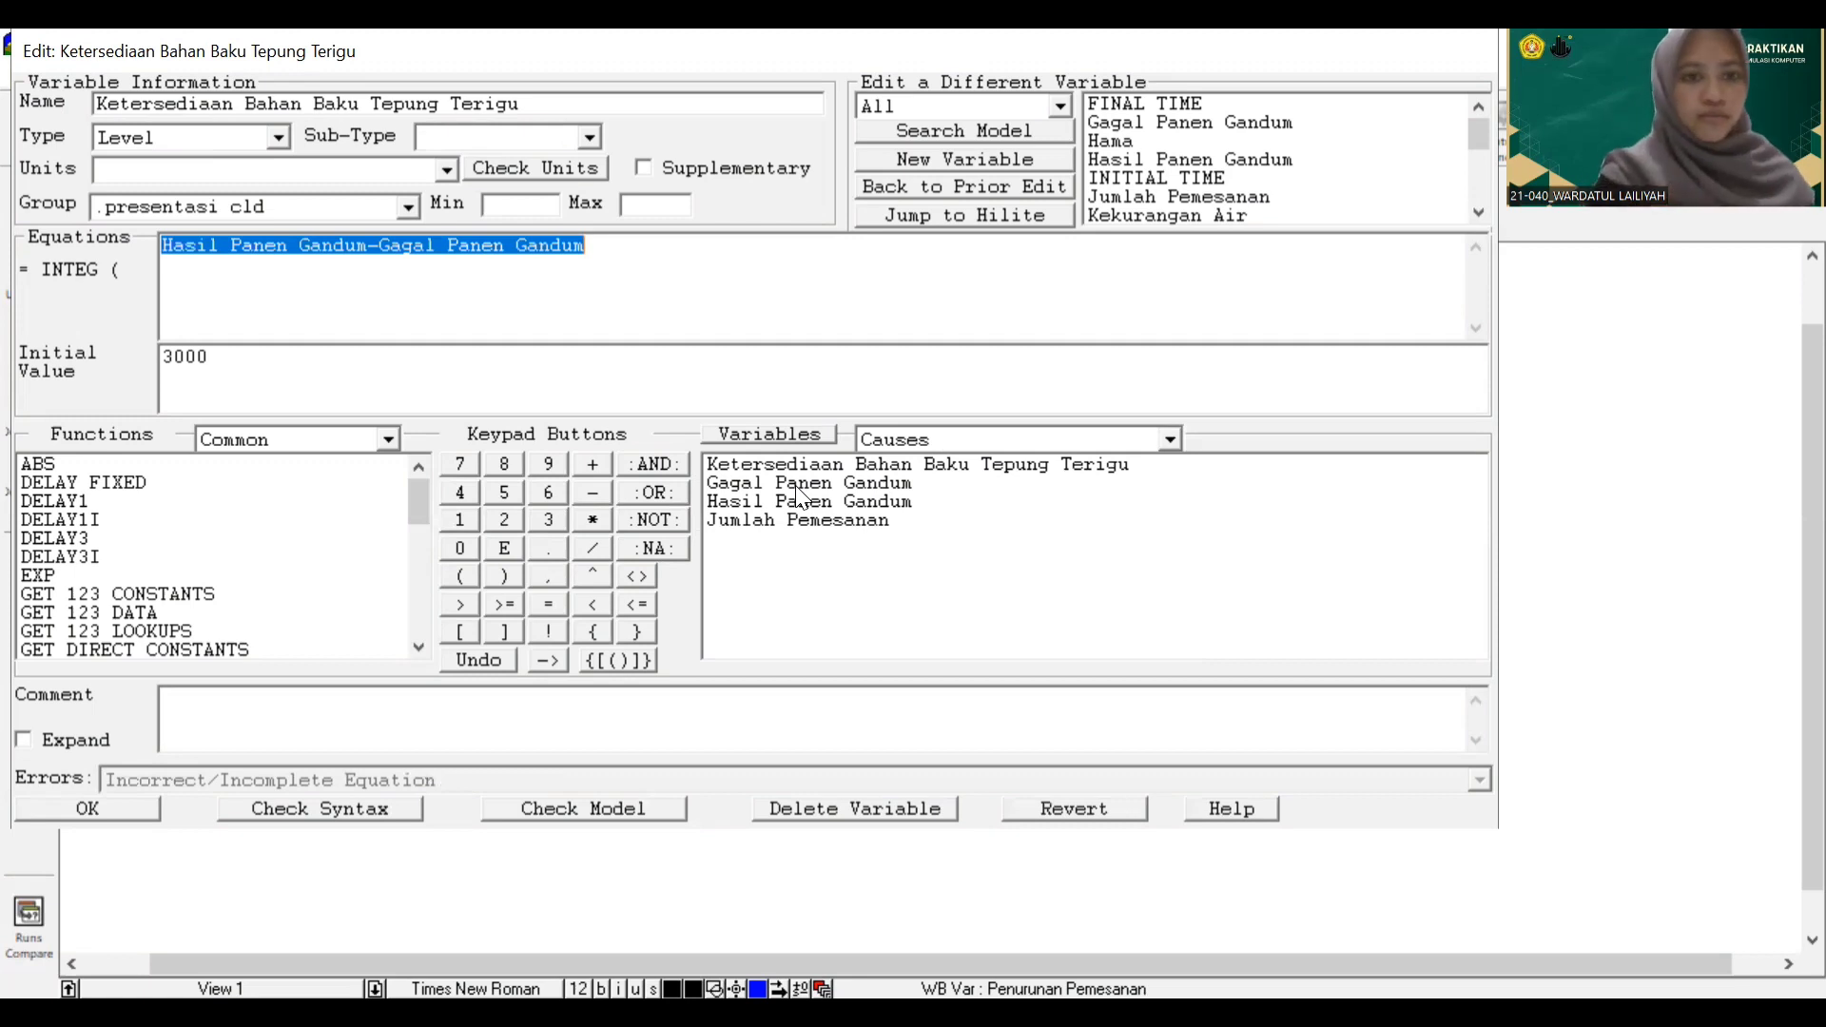
click(693, 251)
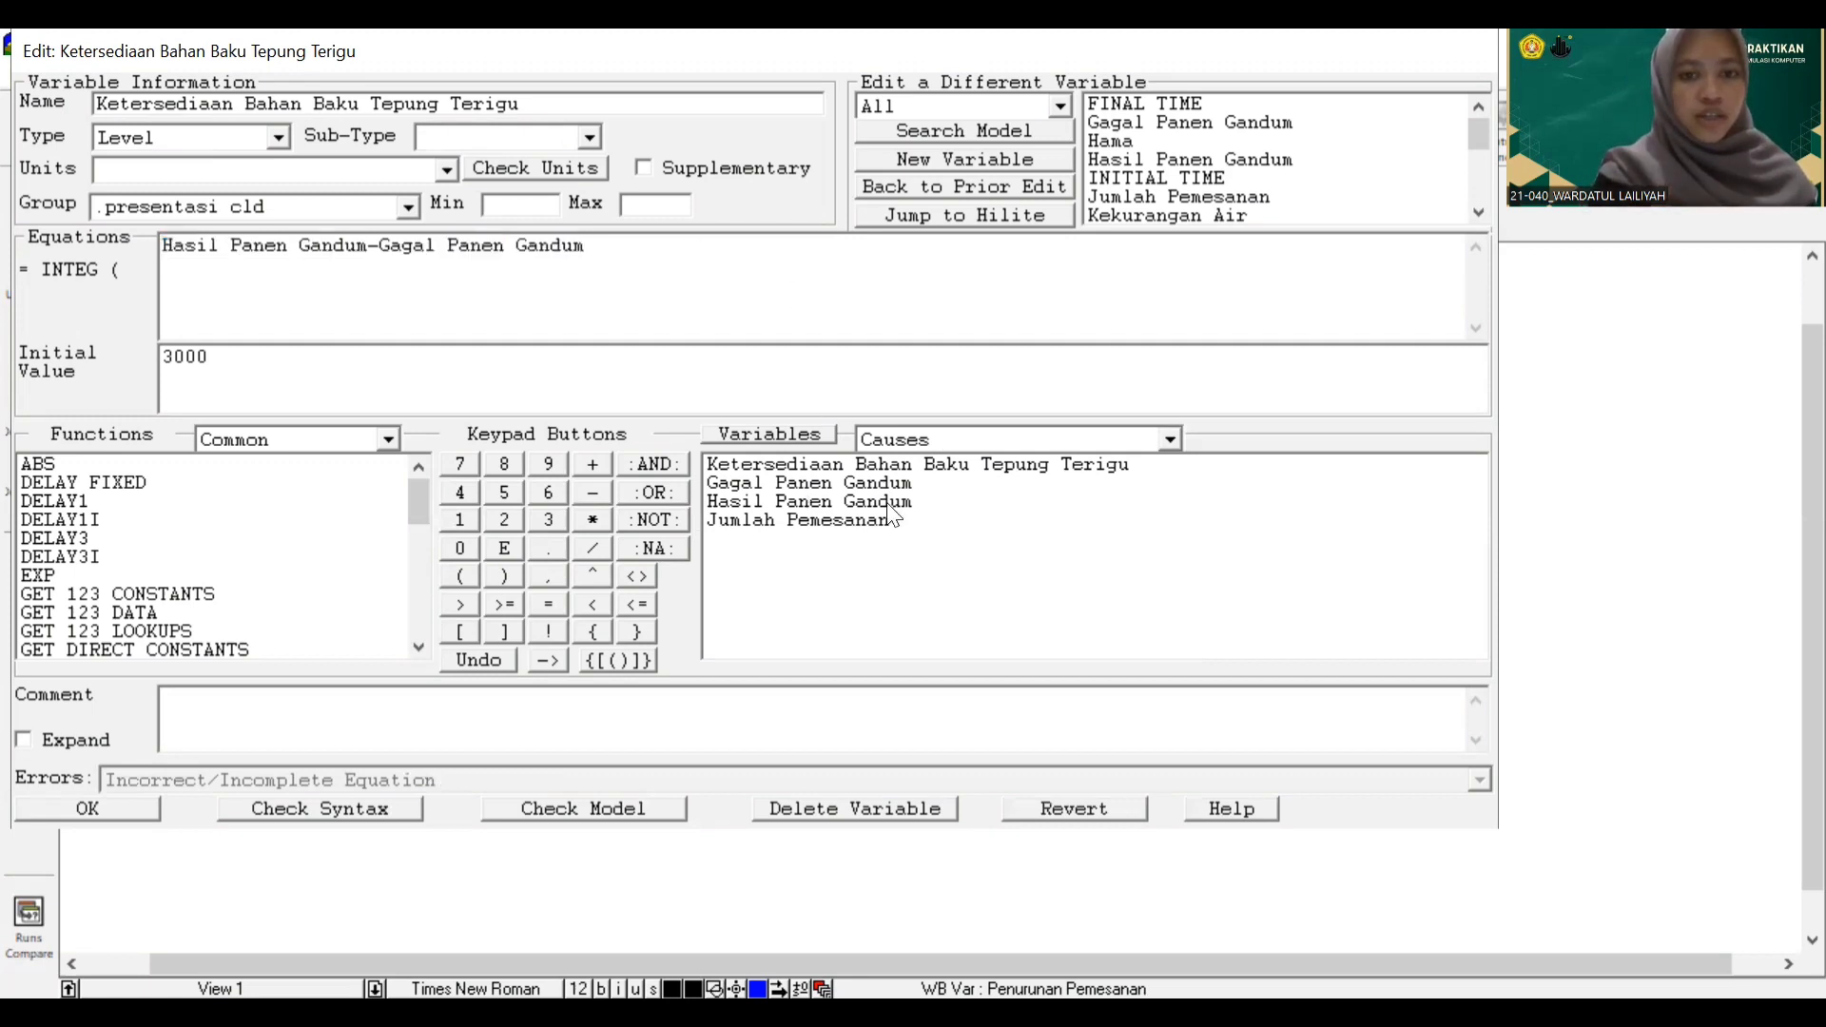
double_click(815, 522)
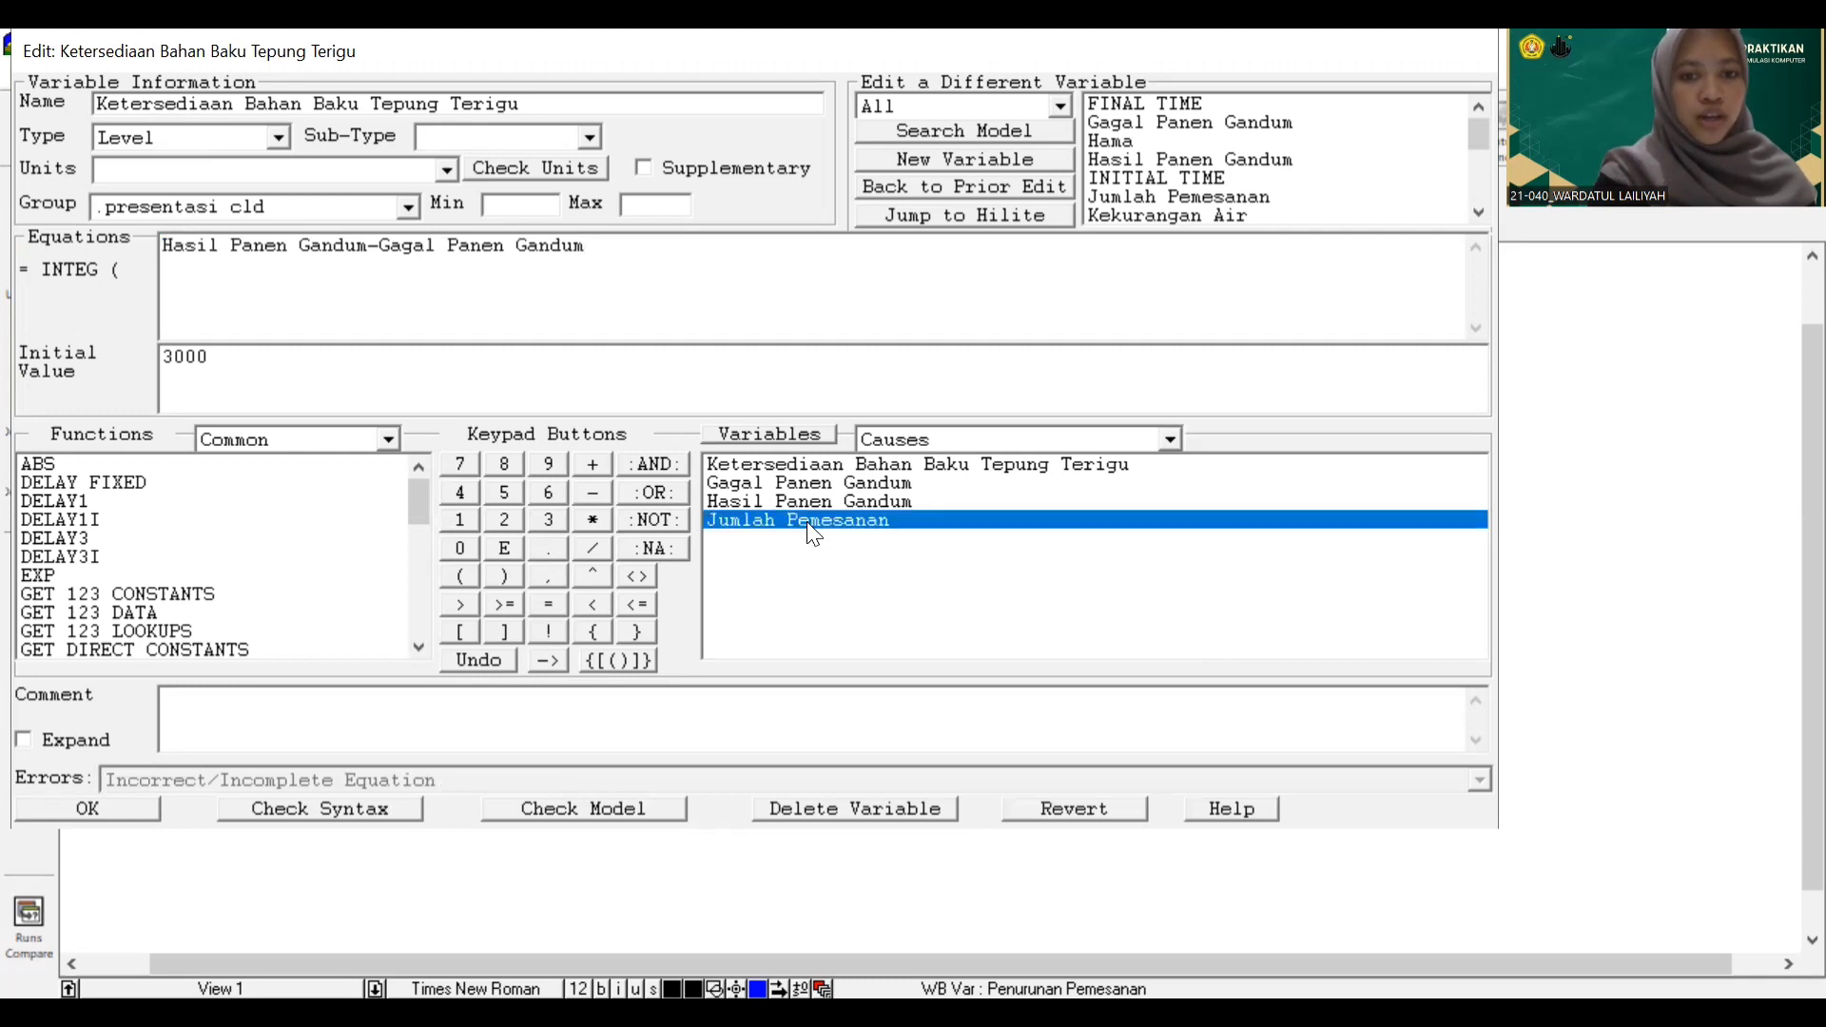
click(591, 245)
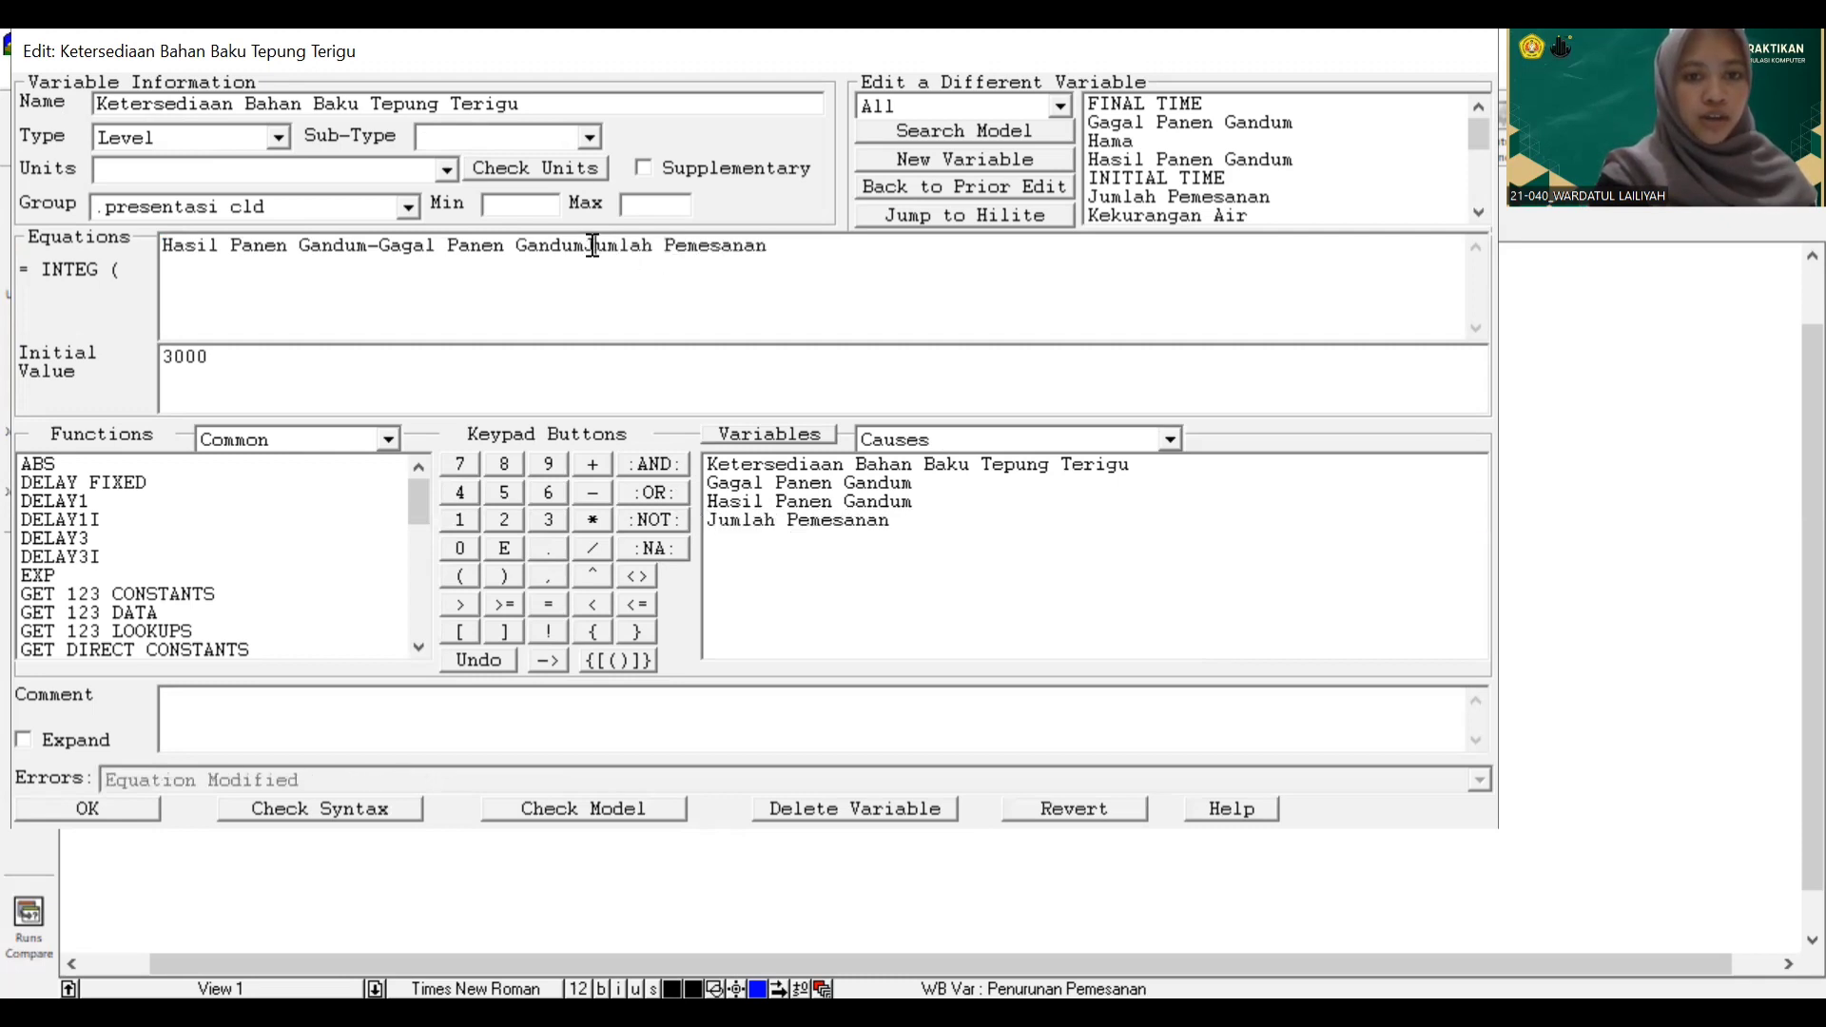
click(586, 492)
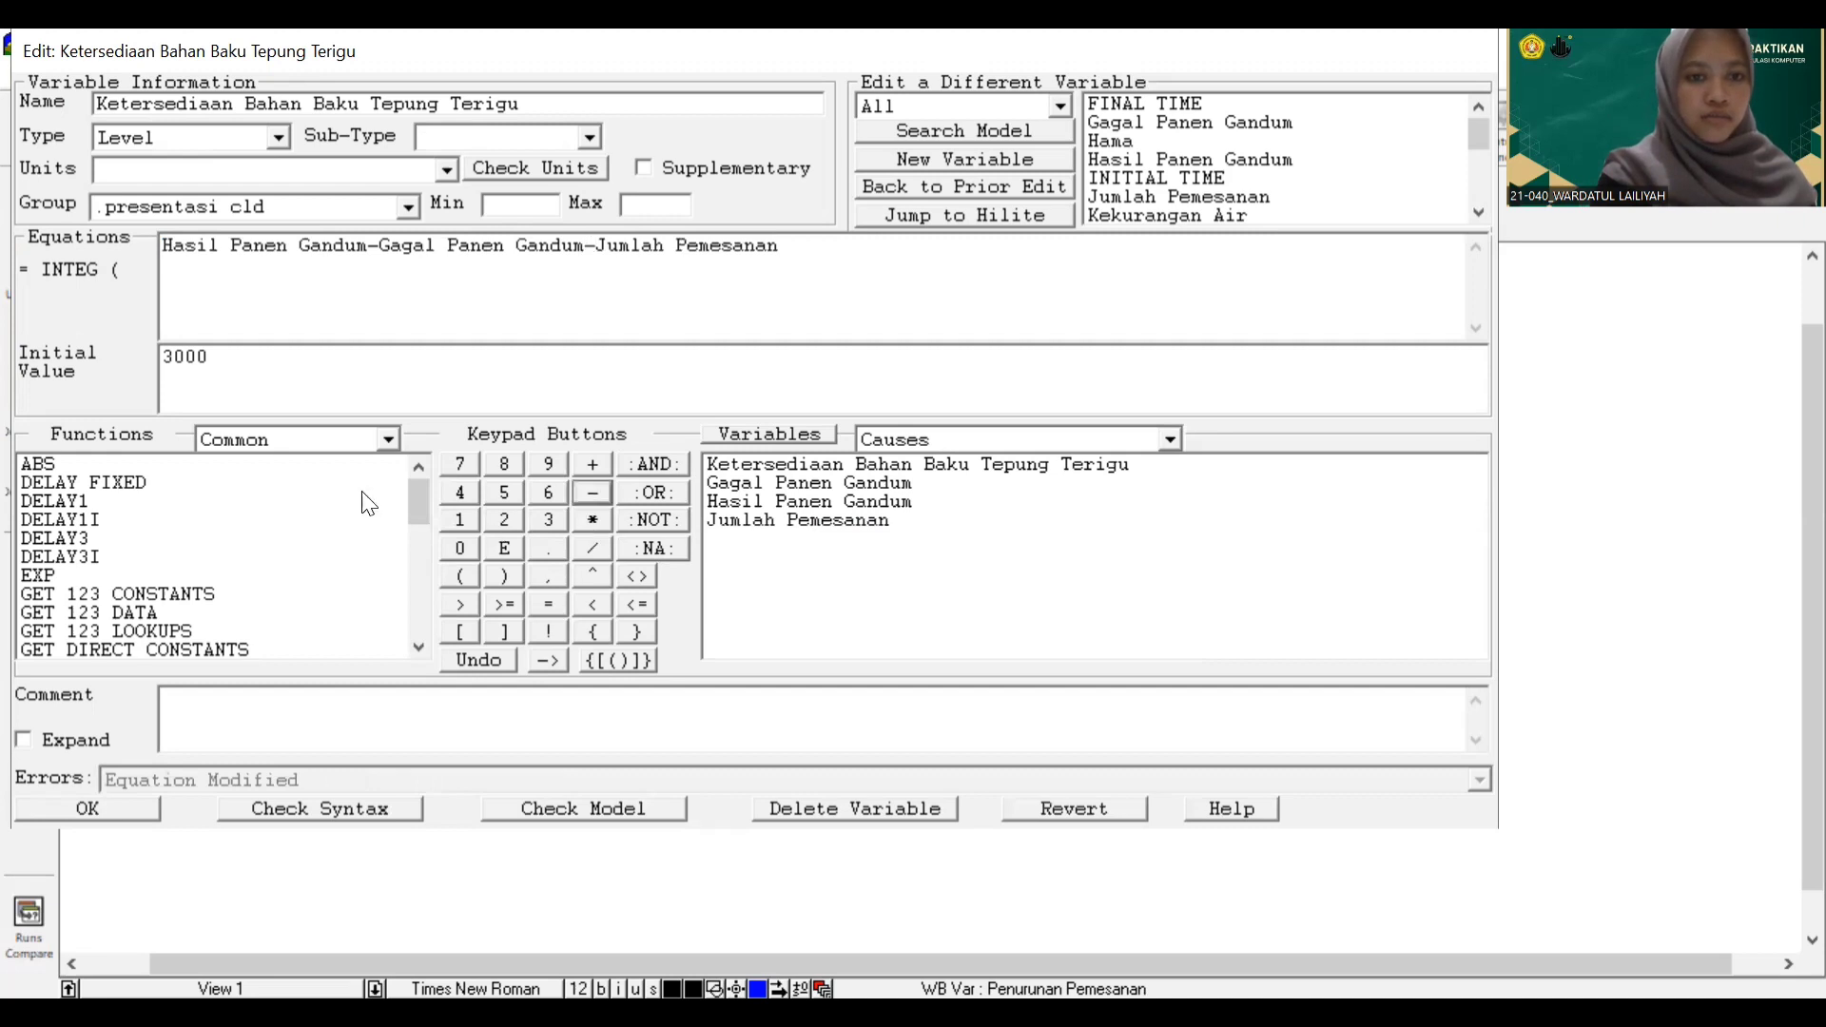
click(139, 808)
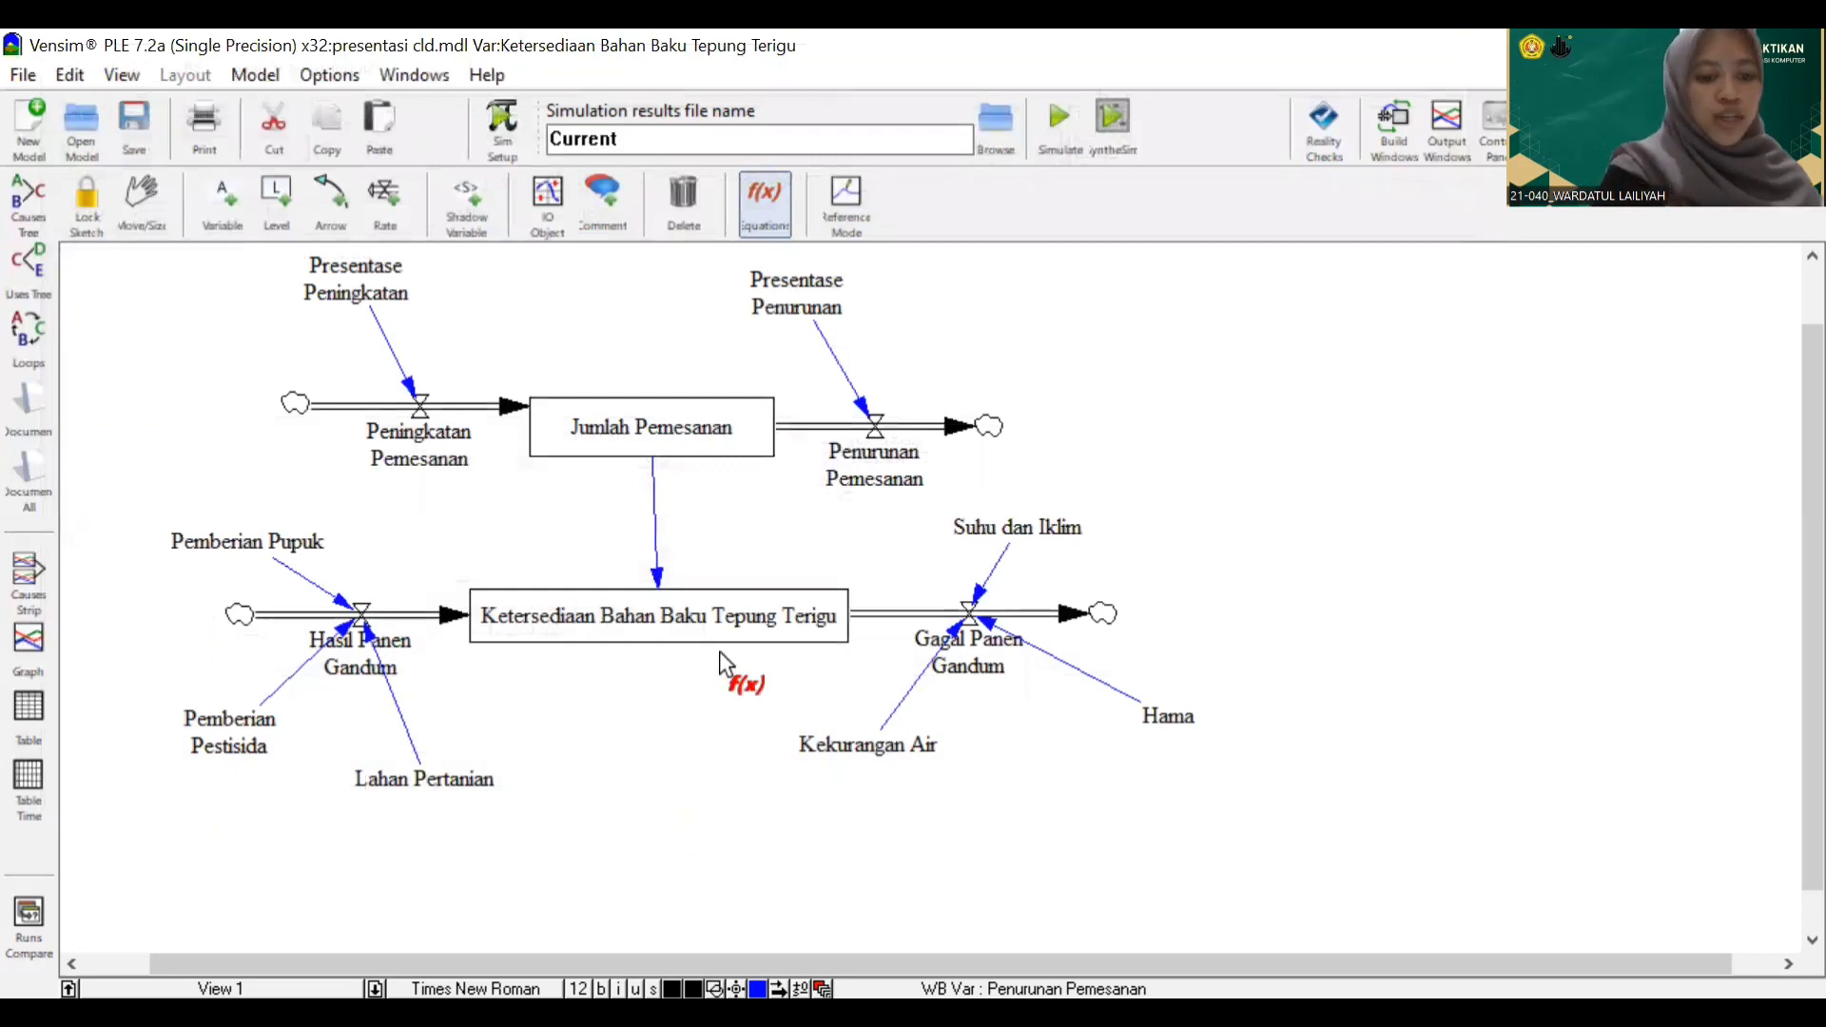
Simulate the completed model, storing the results in the Current dataset
key(ctrl+a)
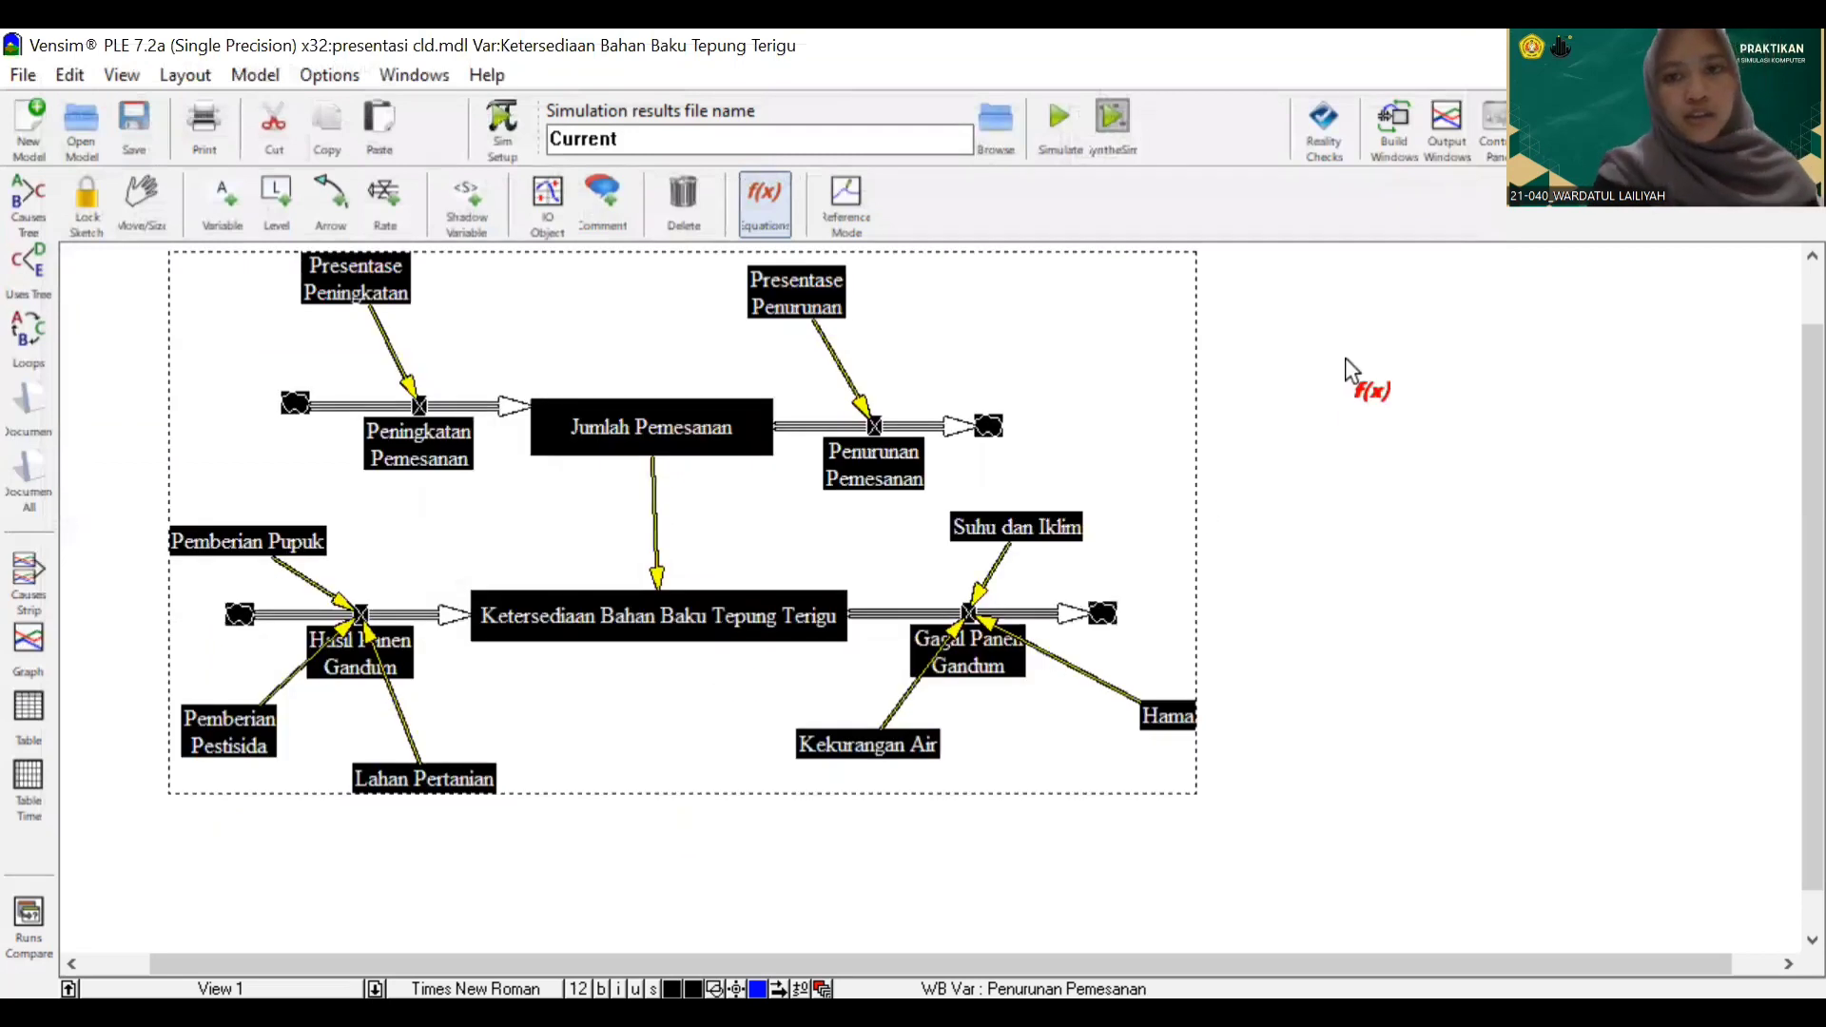
click(1065, 151)
click(916, 650)
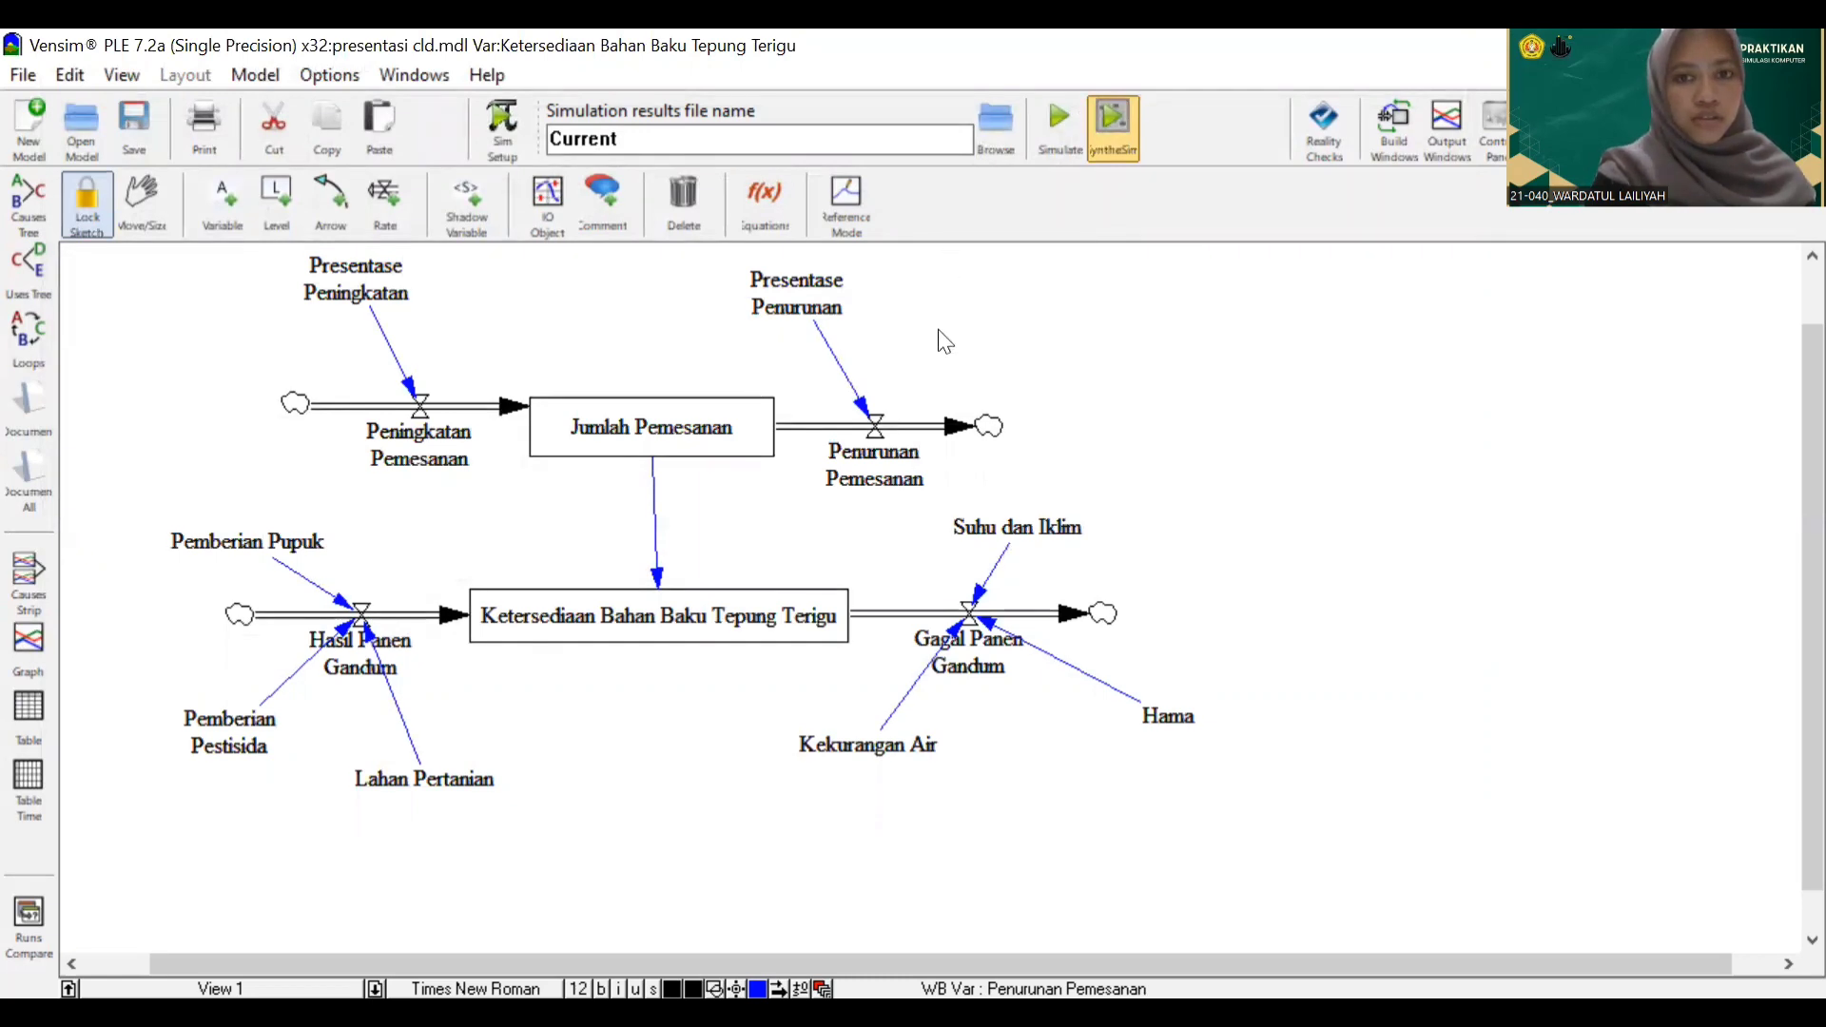
Examine the simulated results of all variables in a graph and an enlarged table, then close the table
key(ctrl+a)
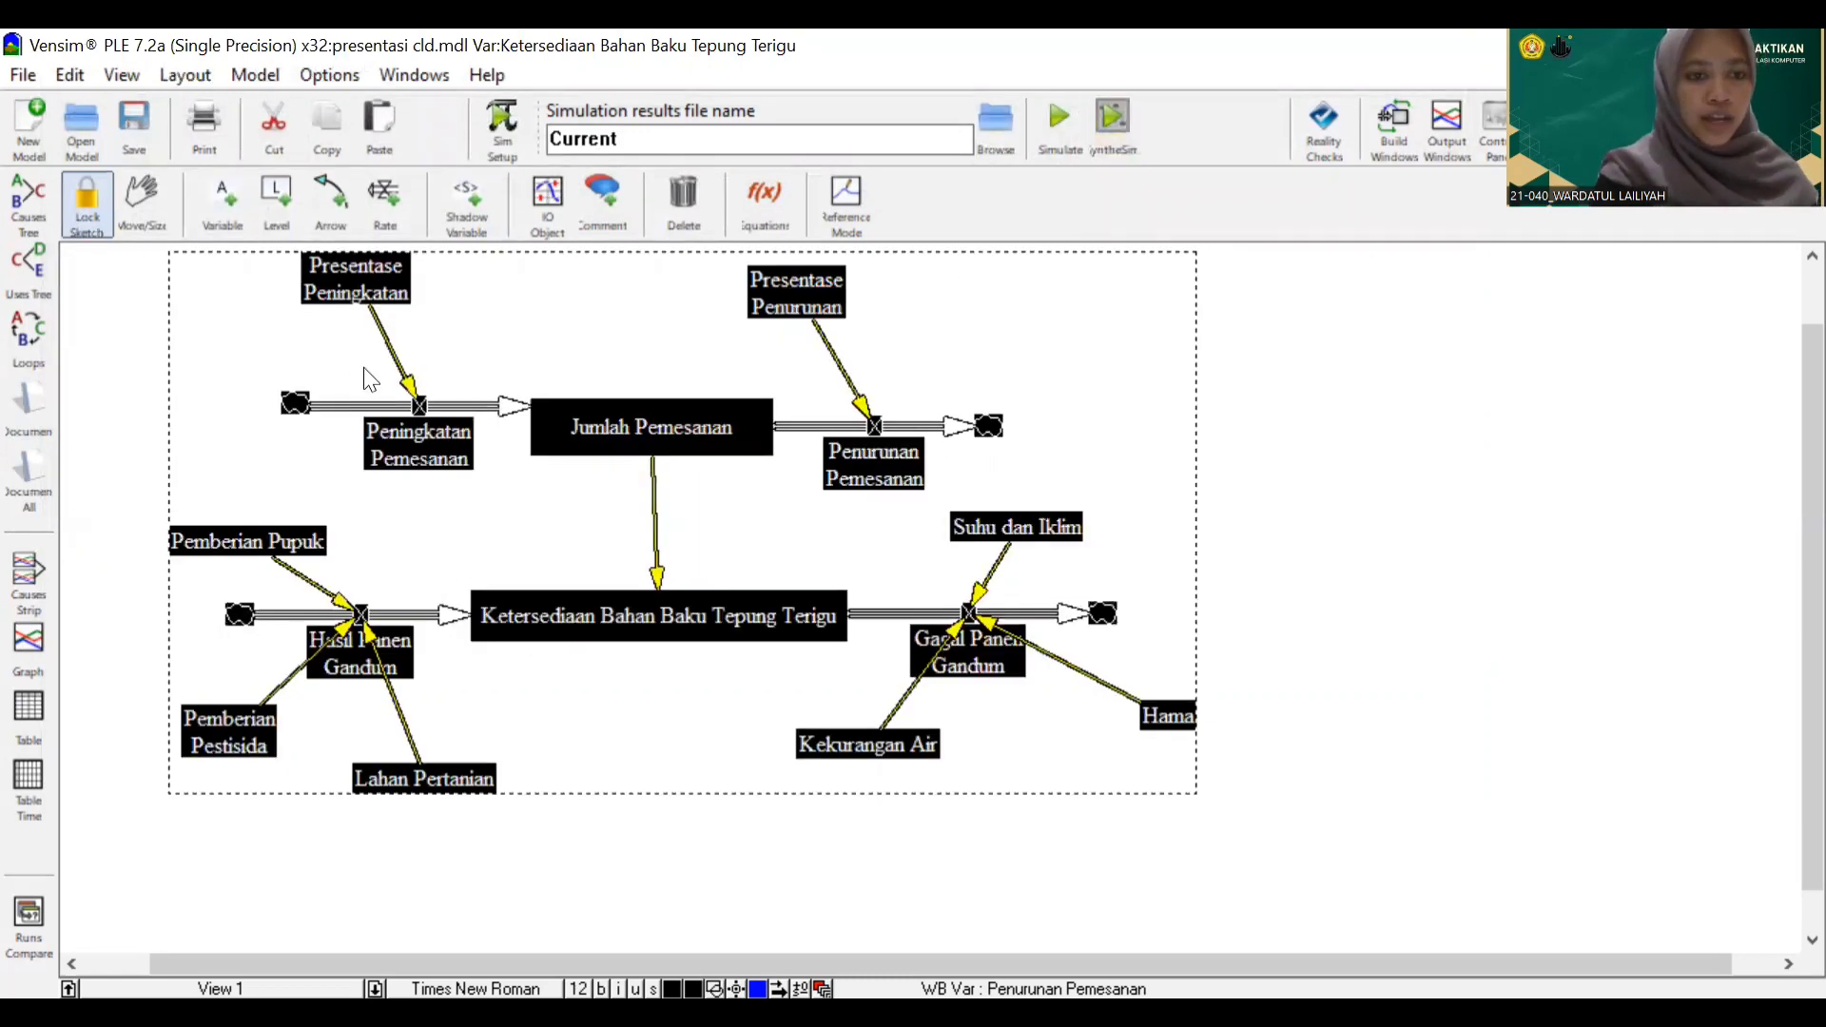
click(30, 641)
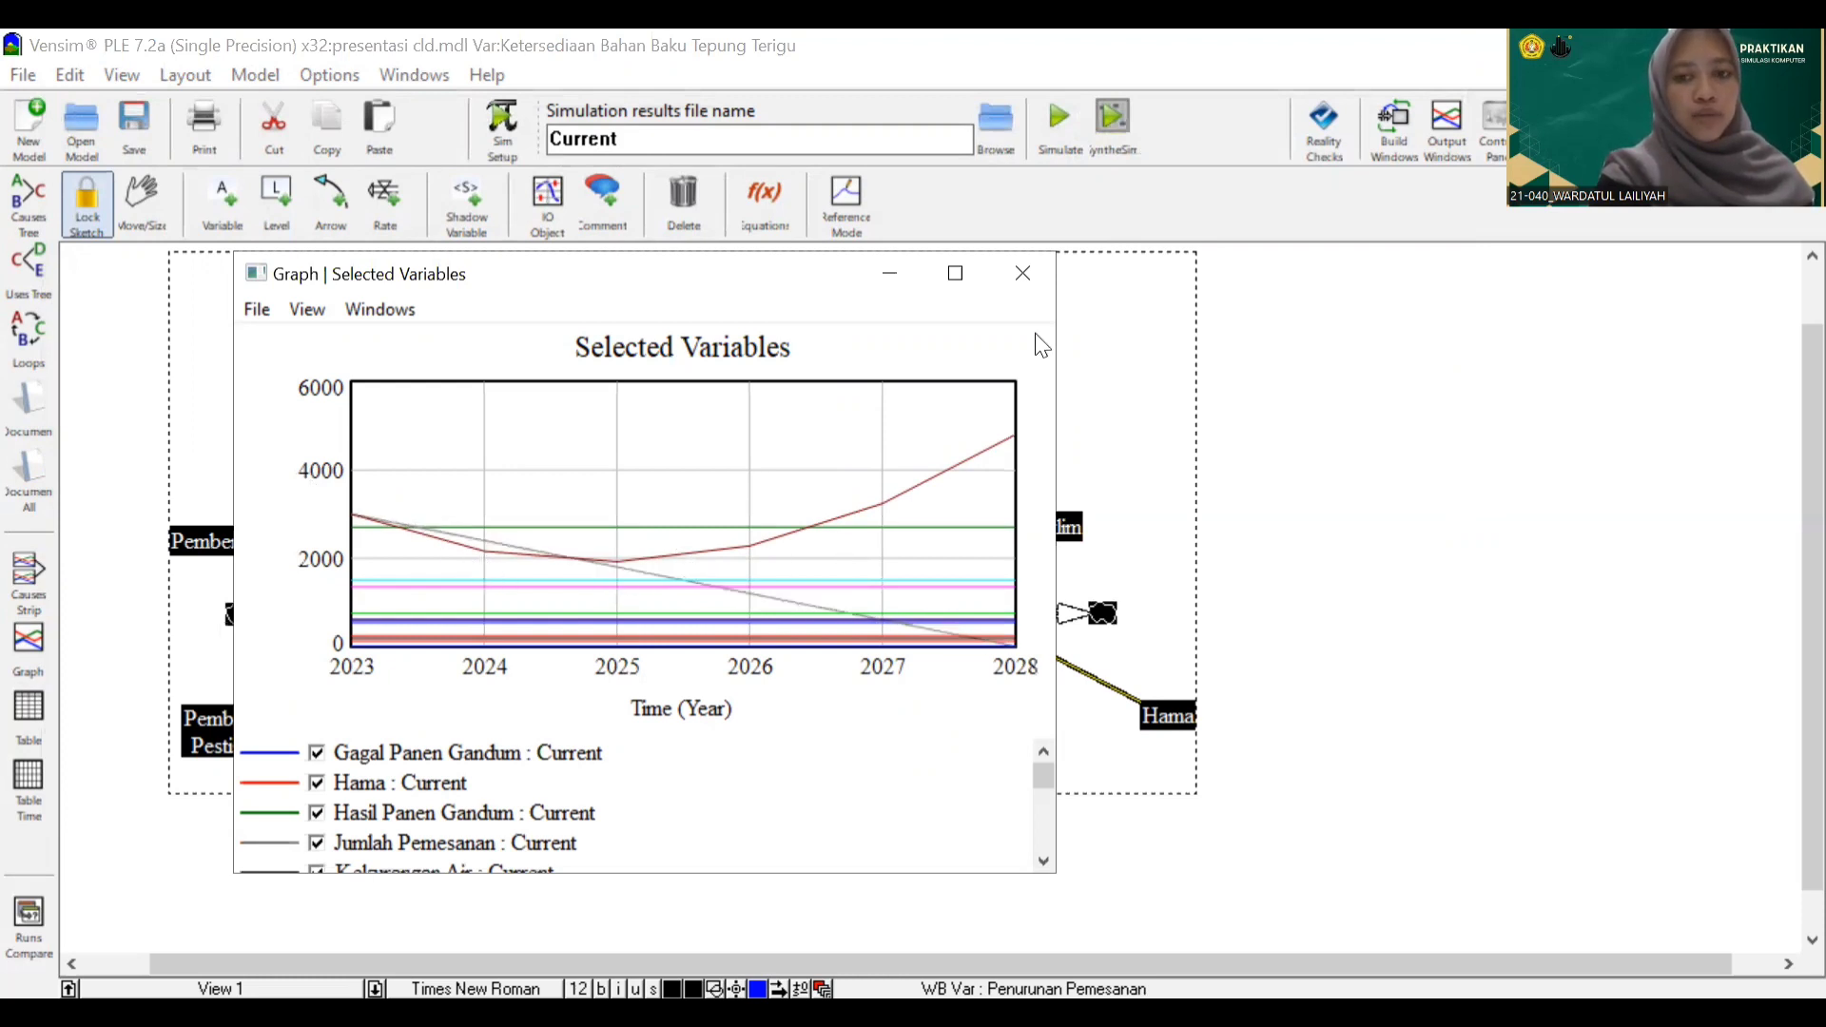
click(42, 712)
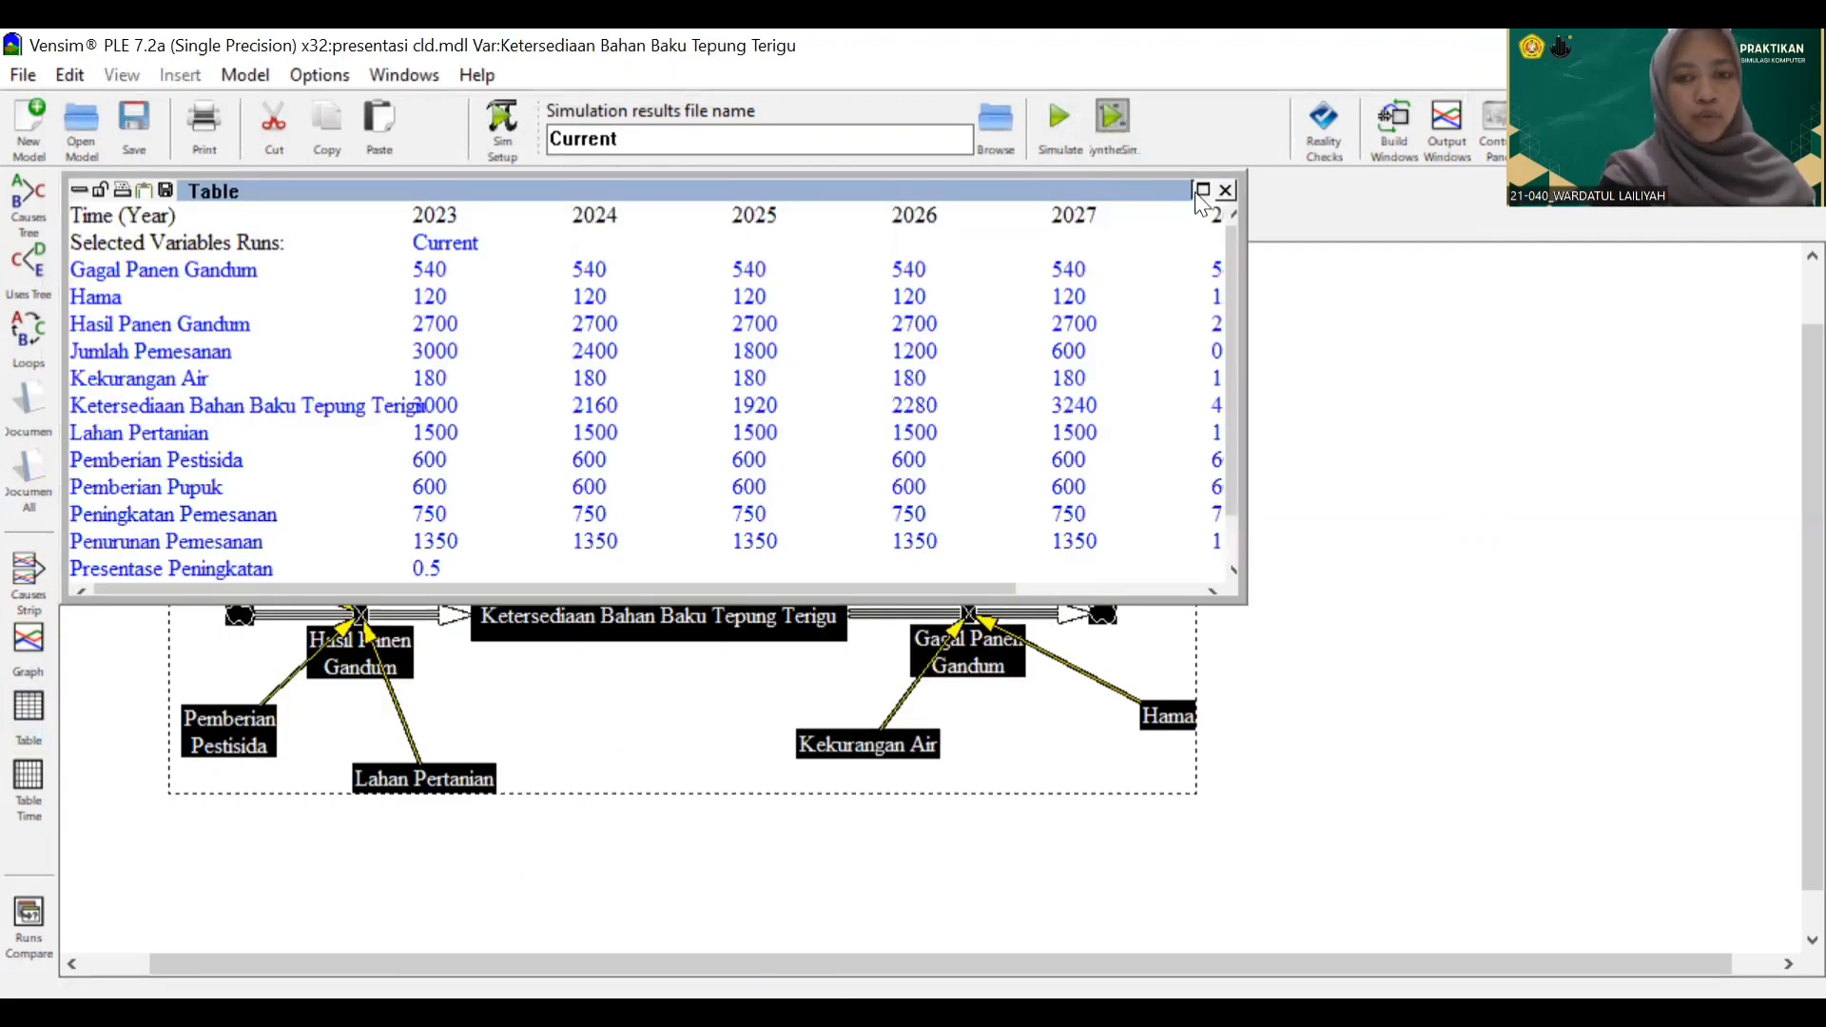
click(1201, 191)
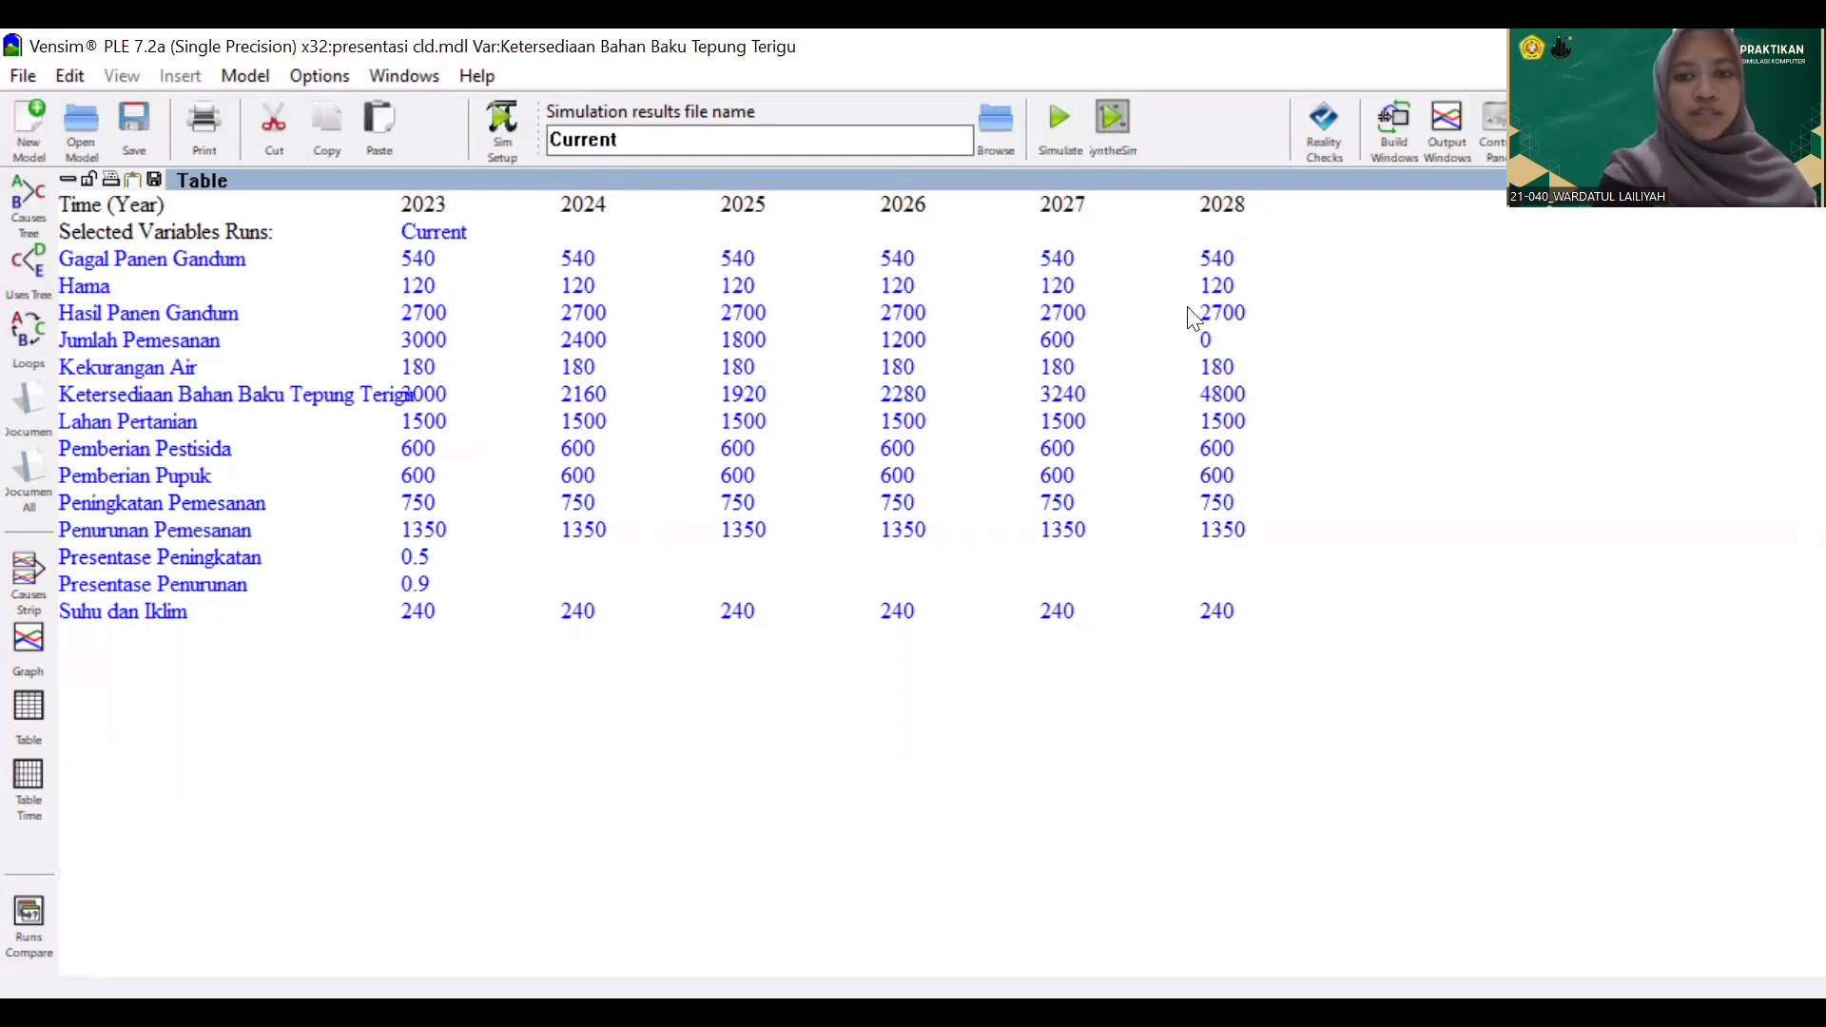
key(Delete)
click(1206, 399)
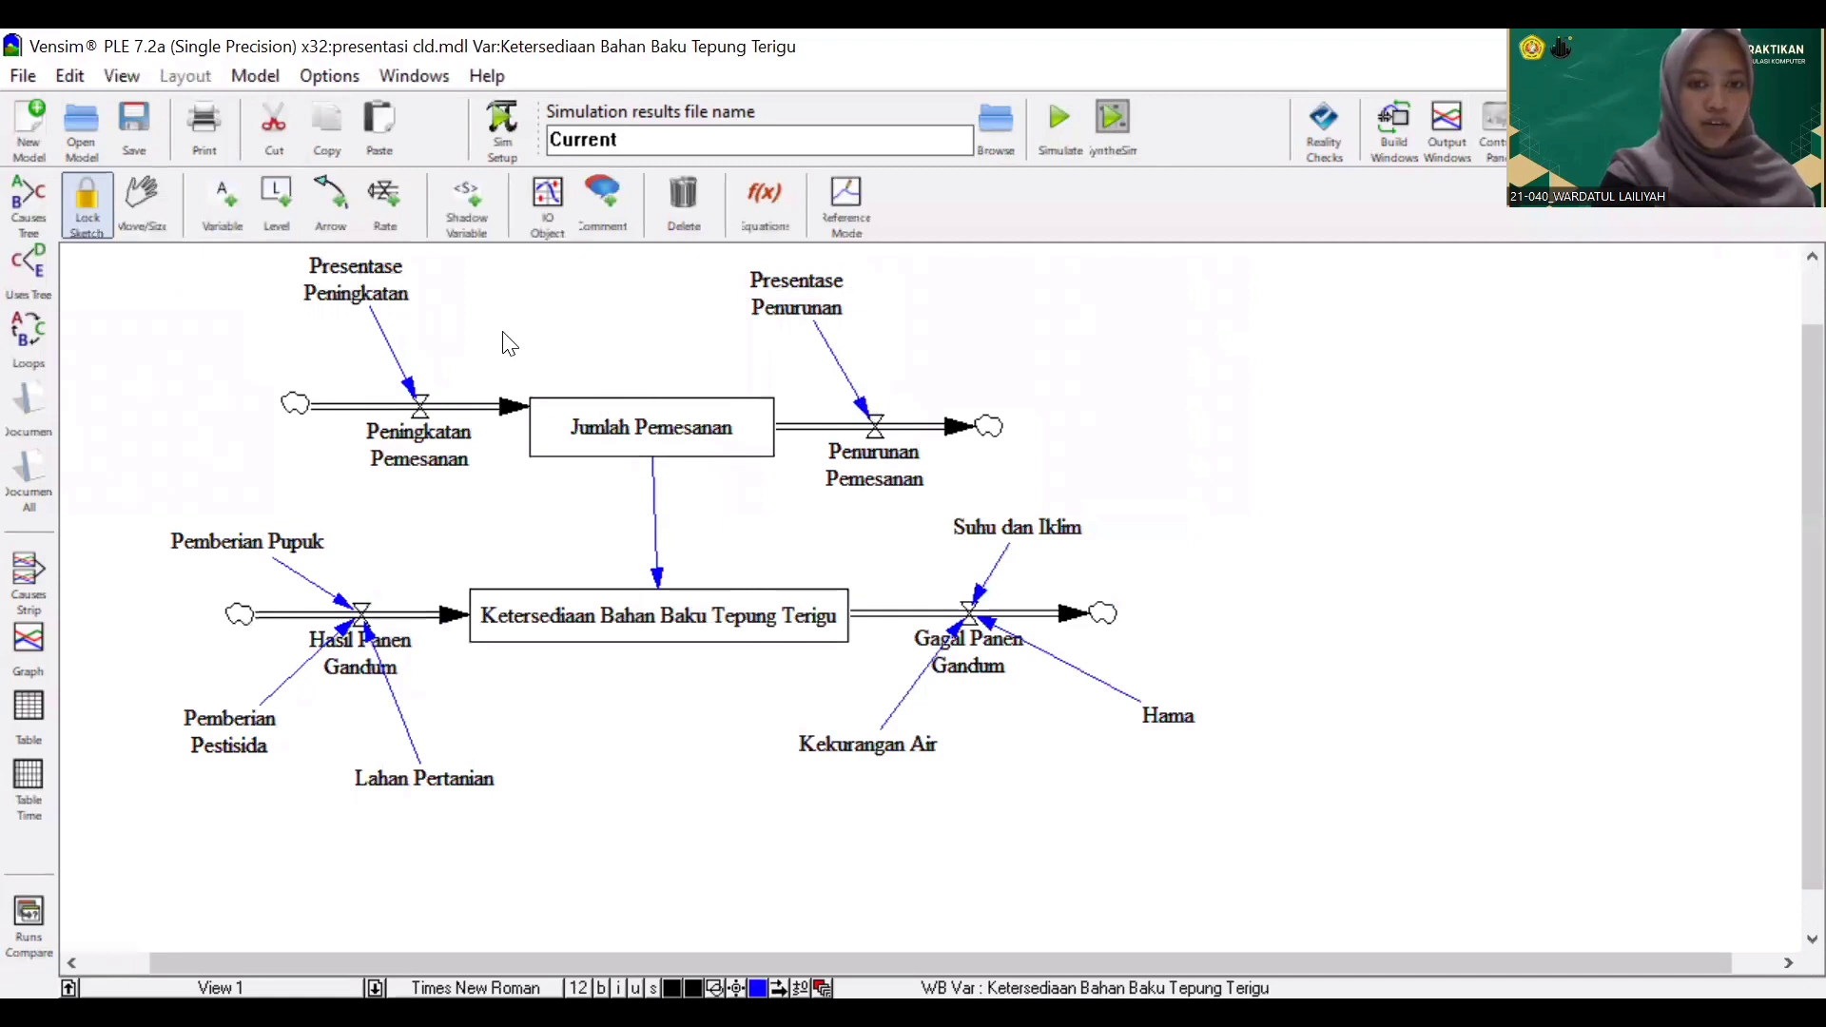
Set the constant Presentase Peningkatan to 0.8
click(371, 286)
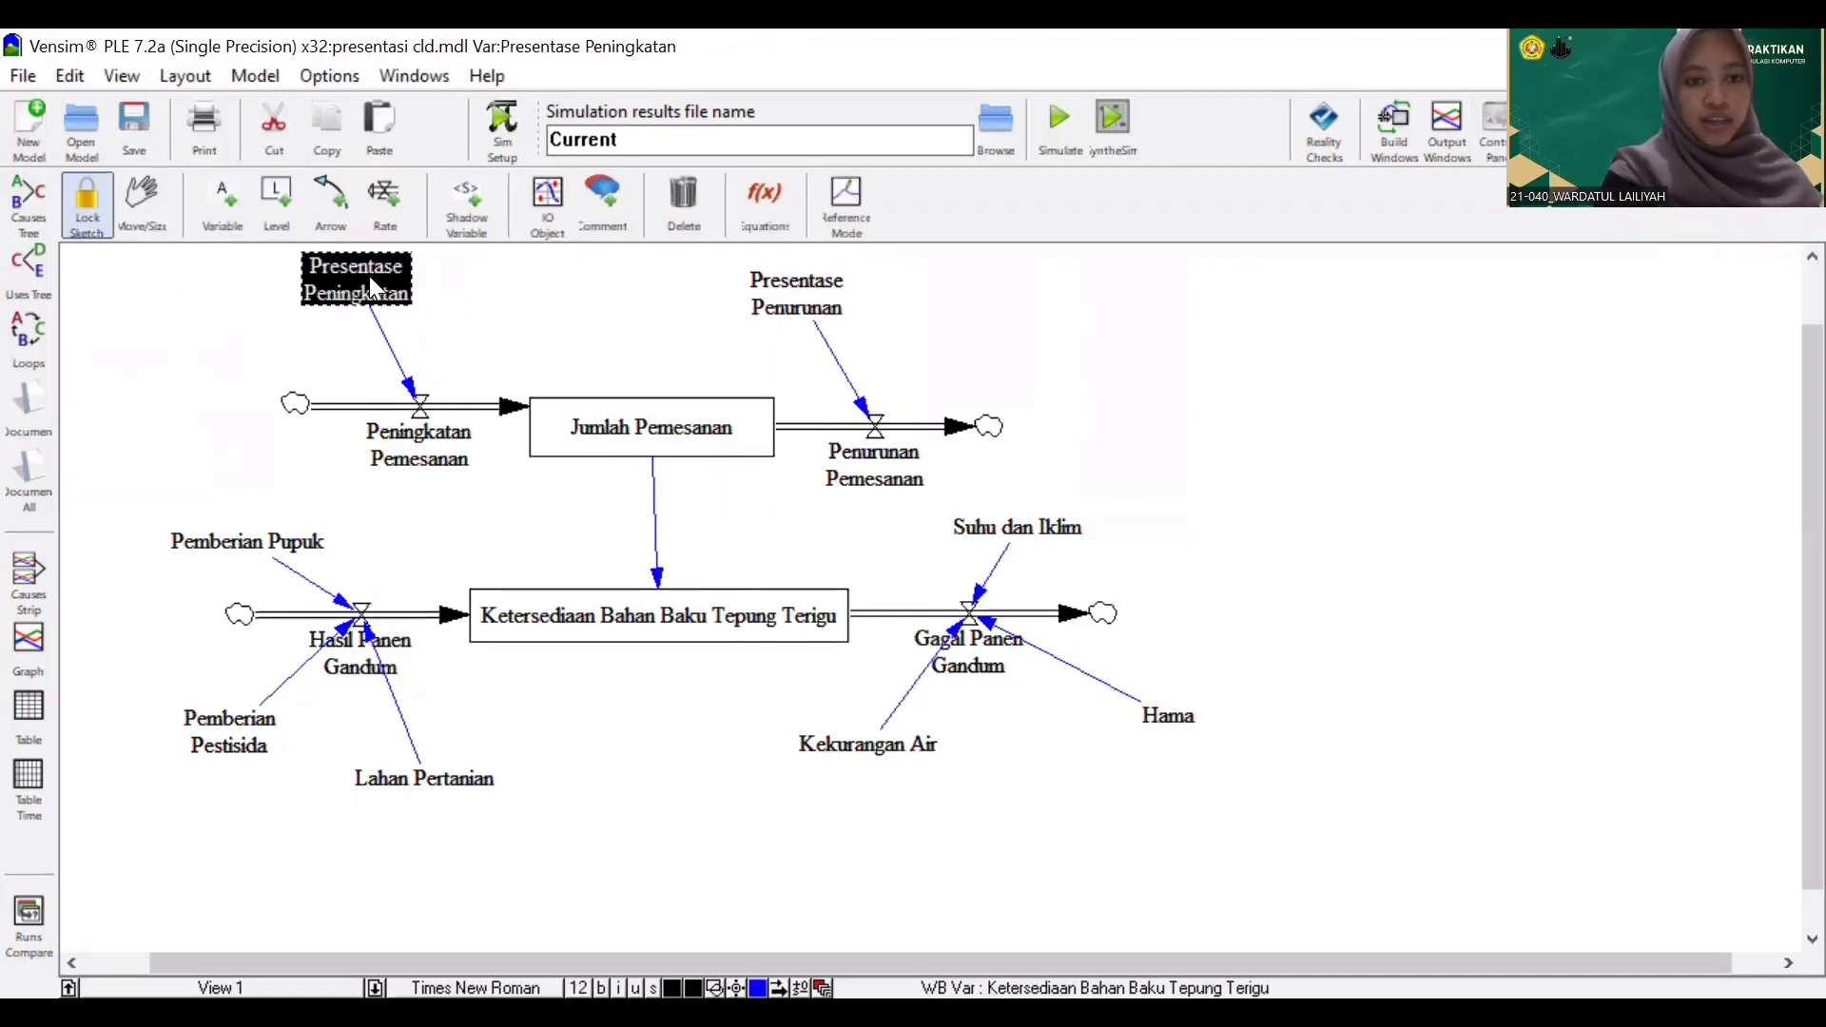
click(752, 217)
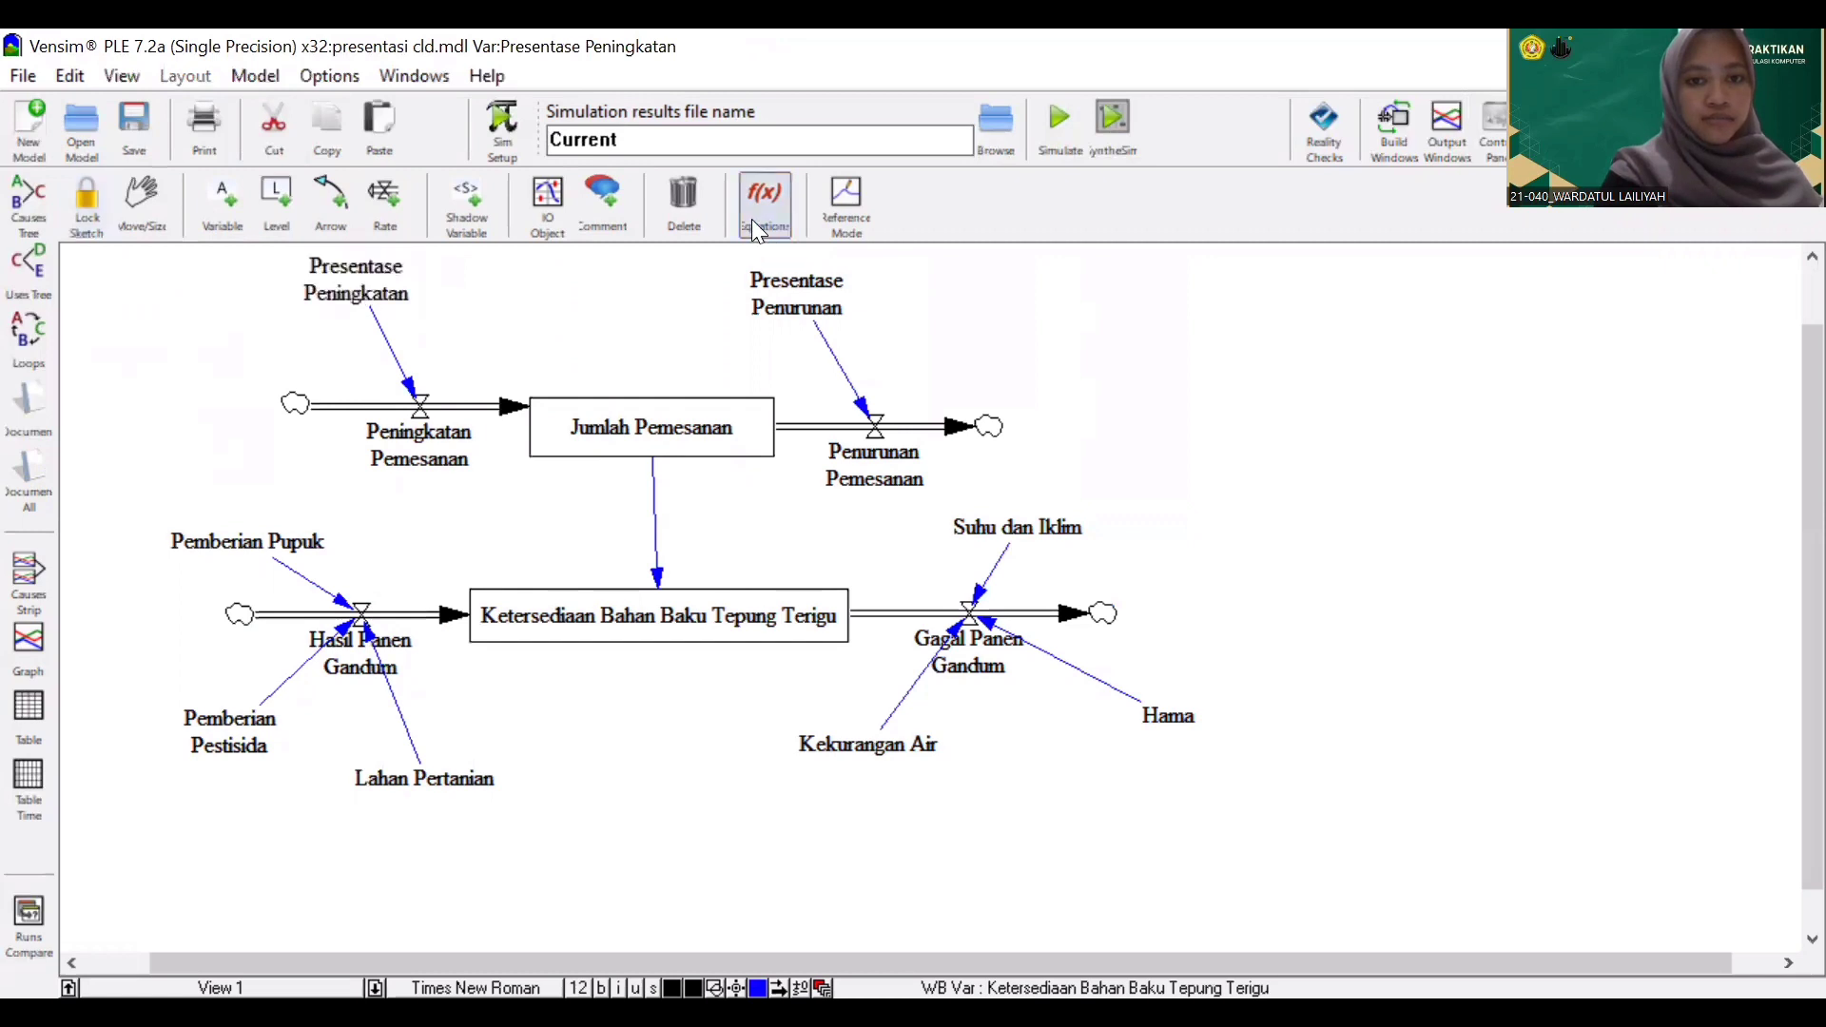
click(335, 302)
click(335, 303)
text(0.5)
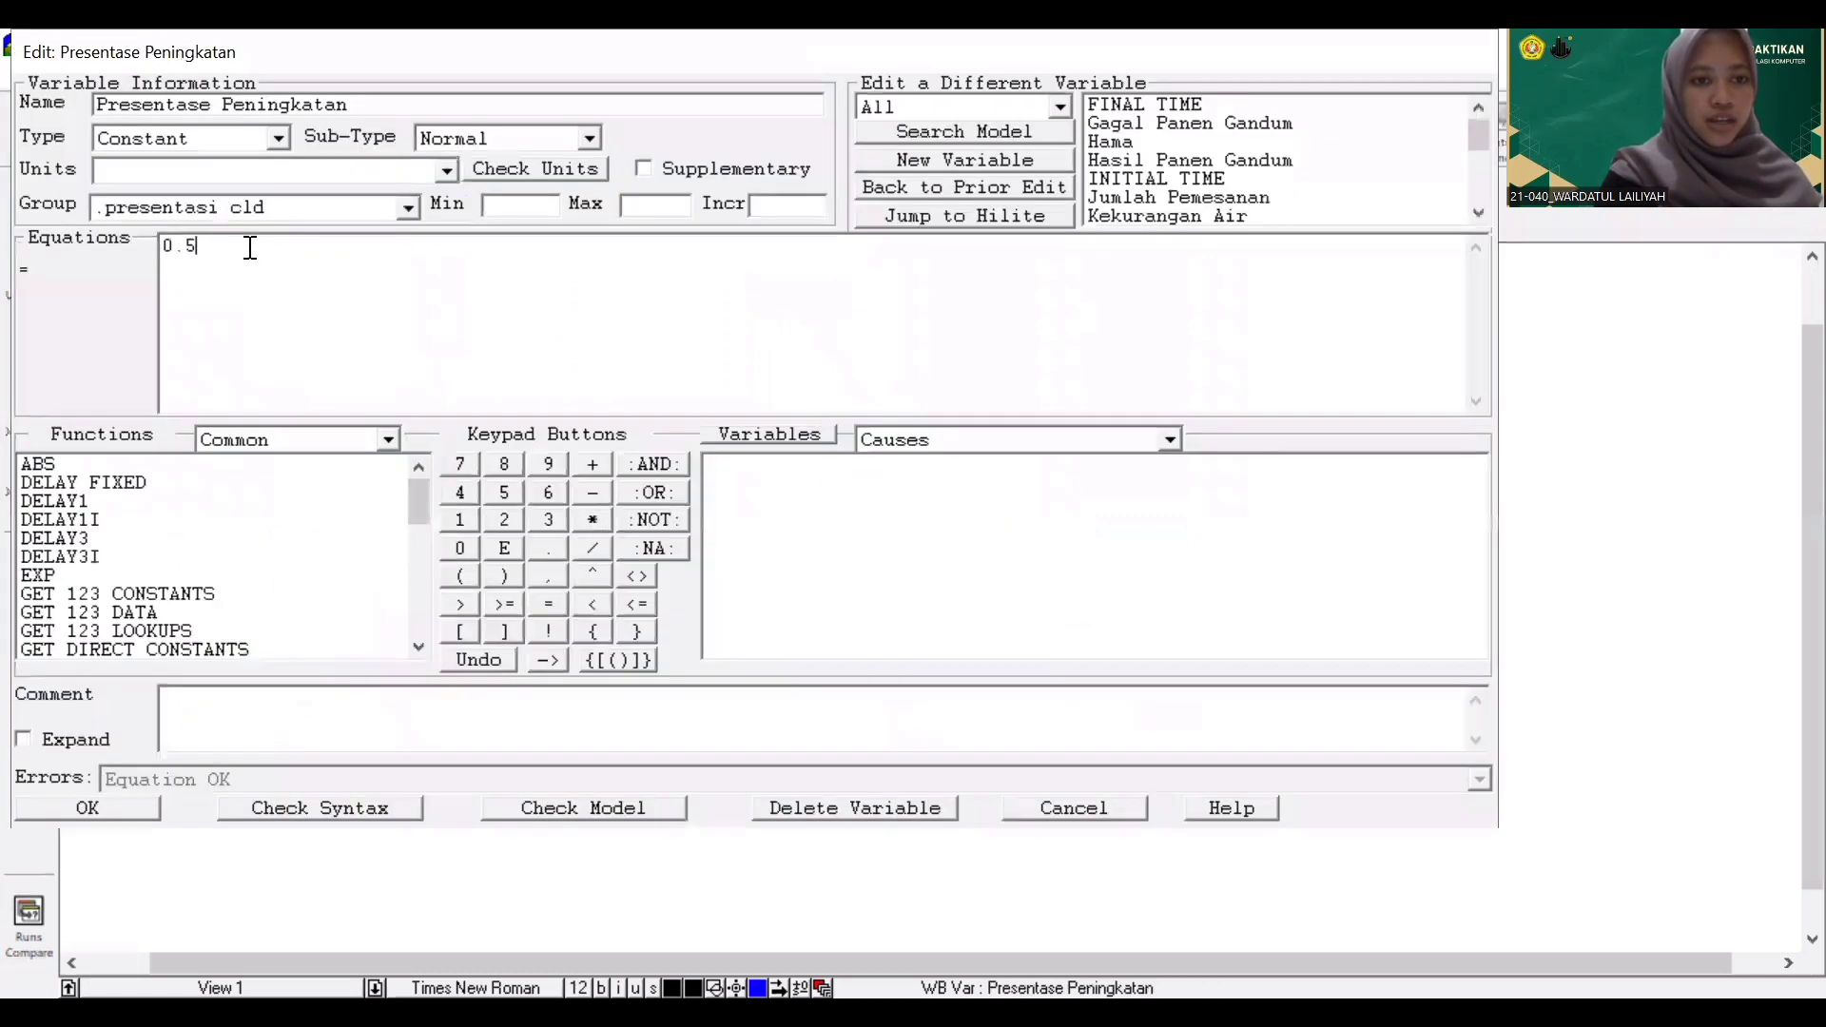
key(BackSpace)
text(8)
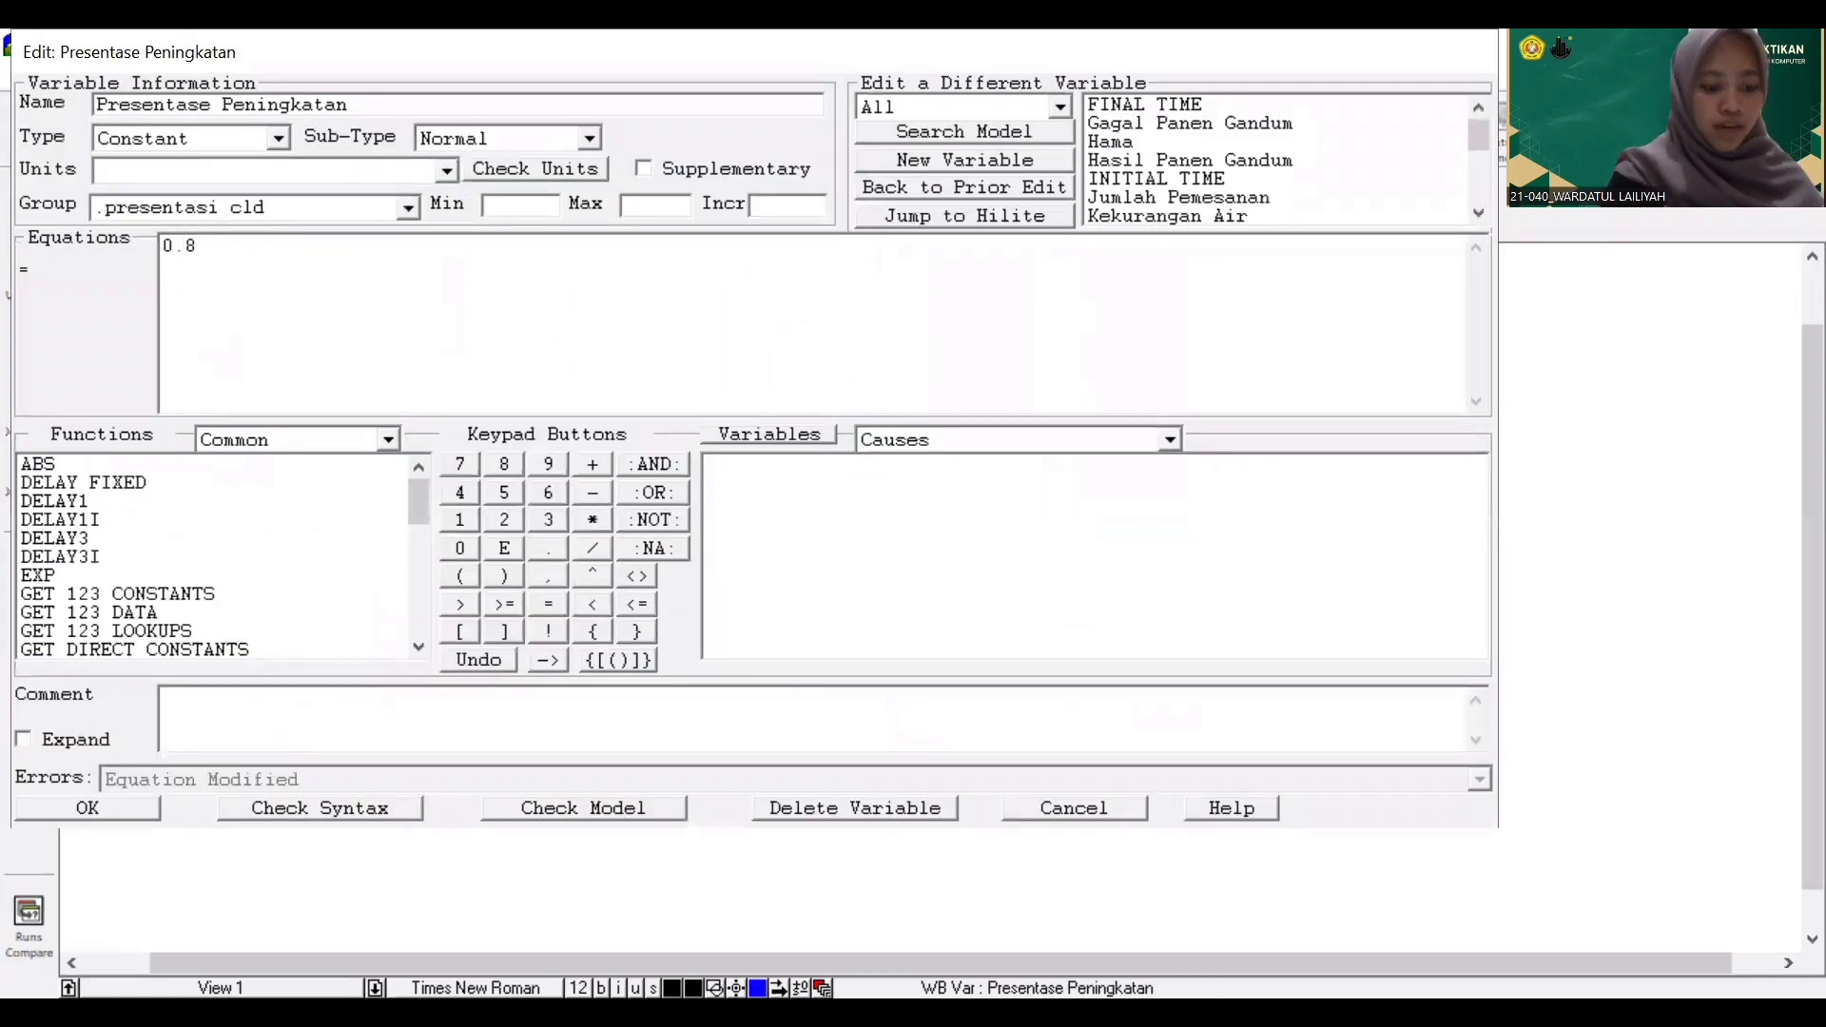
click(137, 809)
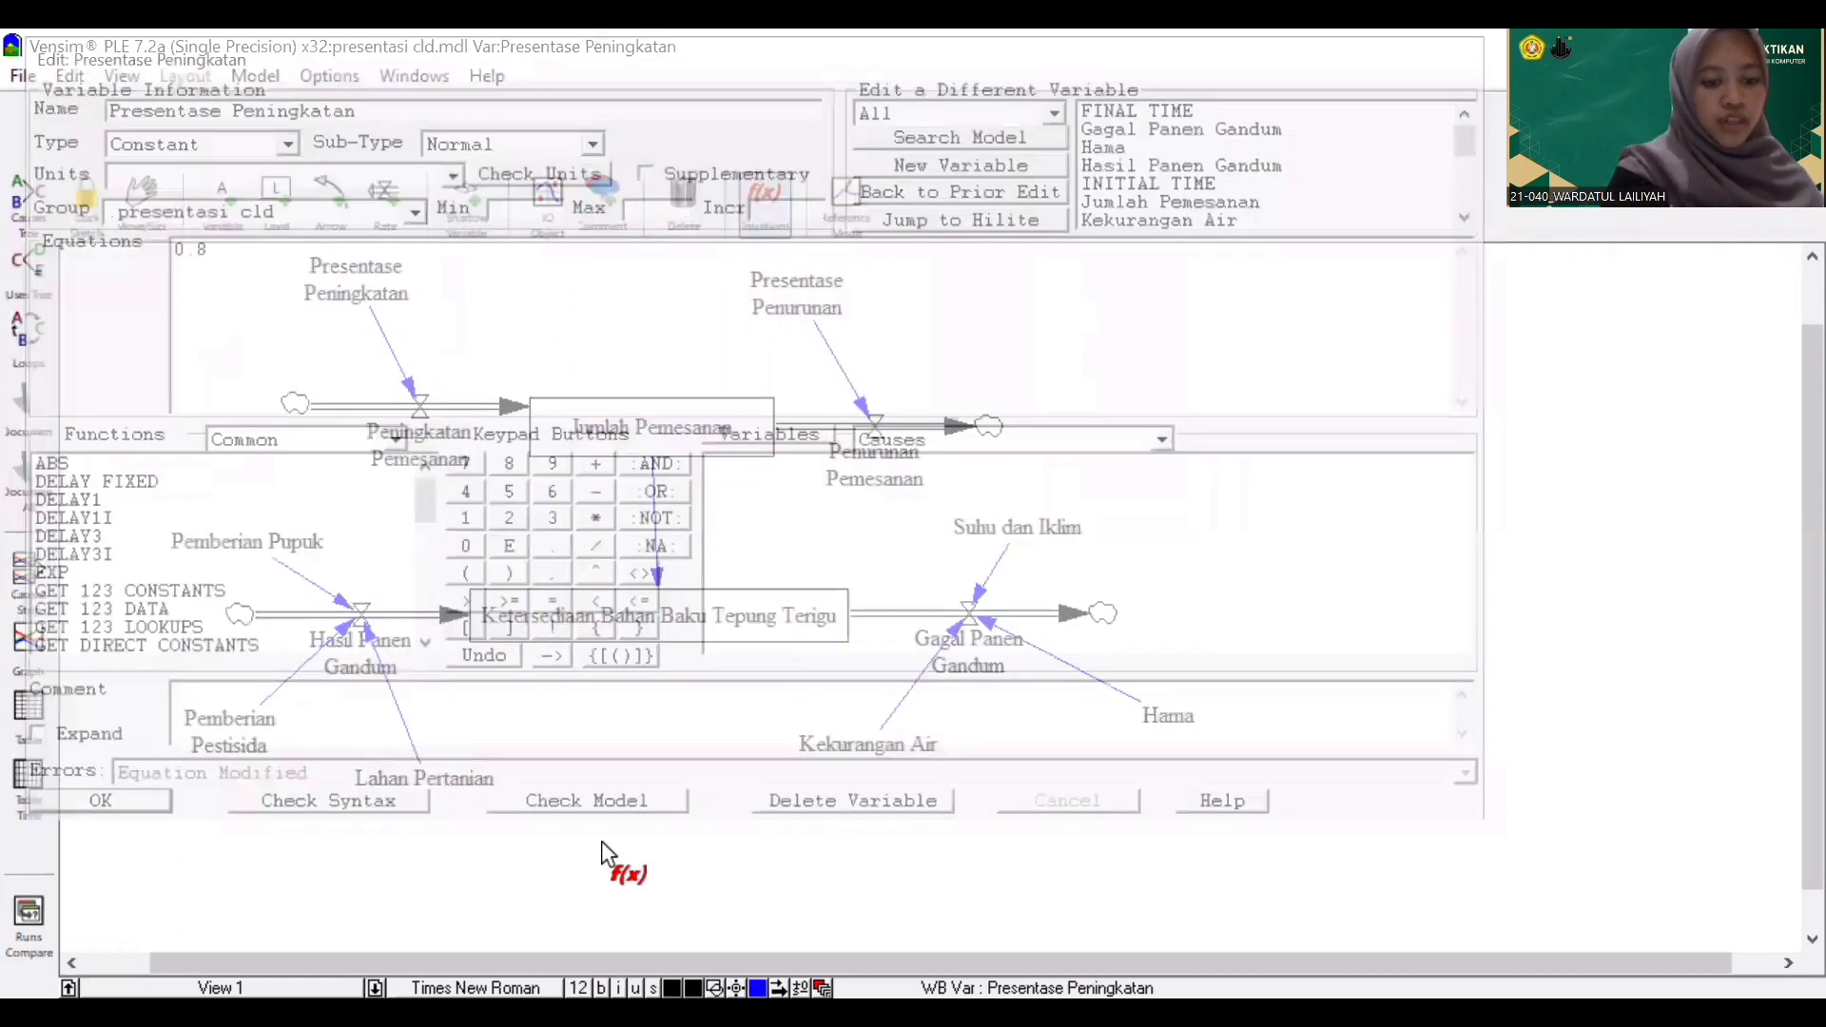
Rerun the simulation with the changed increase percentage, overwriting the existing Current dataset
key(ctrl+a)
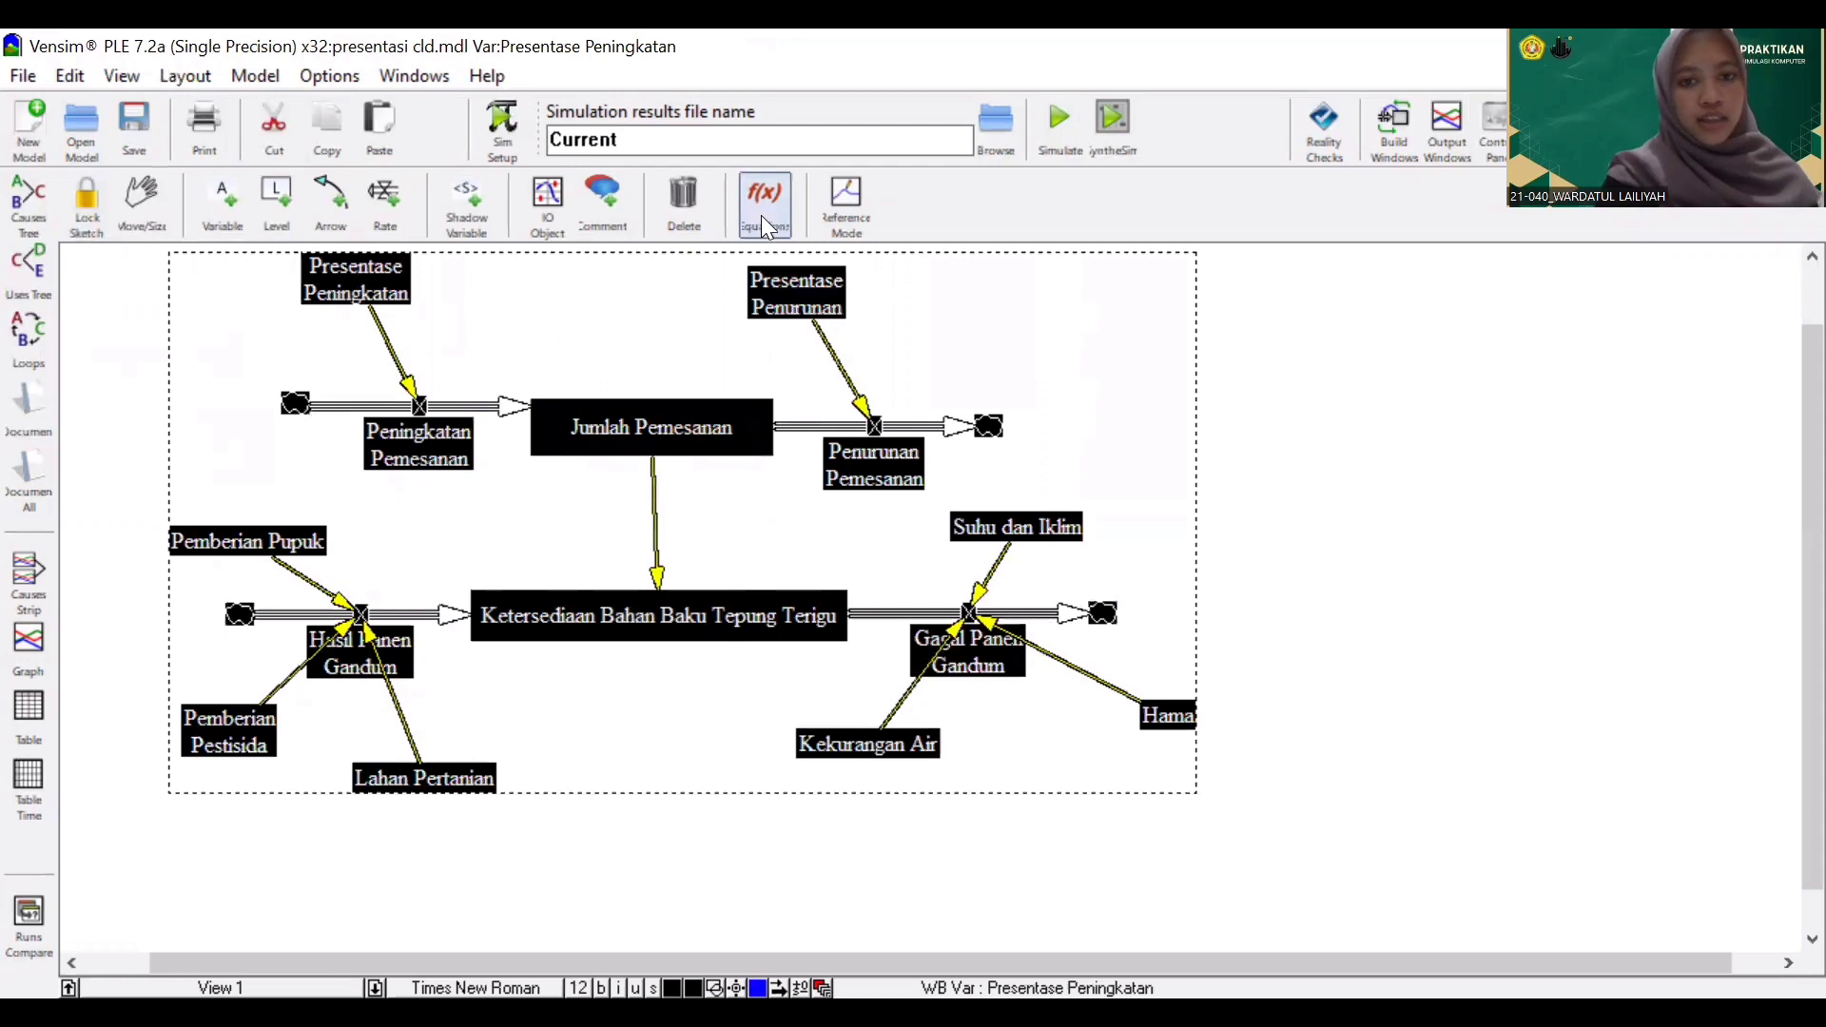
click(1061, 141)
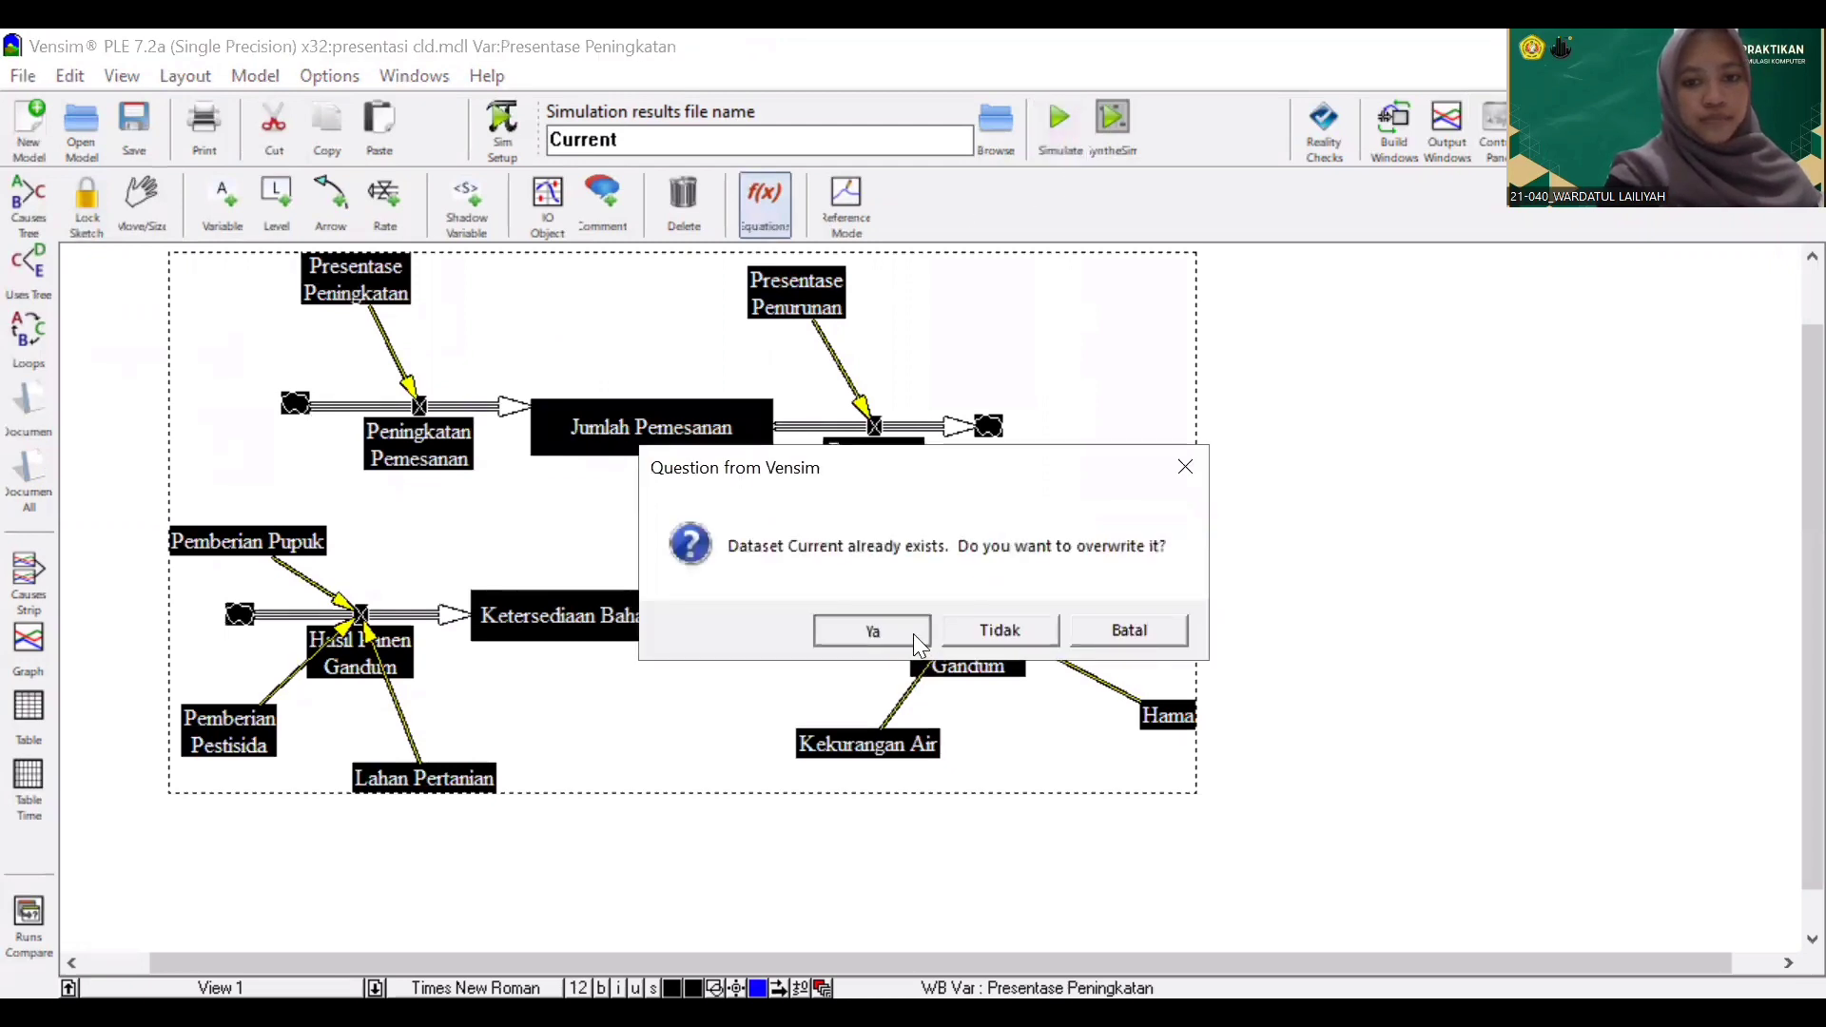
click(914, 634)
Review the rerun's results for all variables in a graph and a table, and close the table
key(ctrl+a)
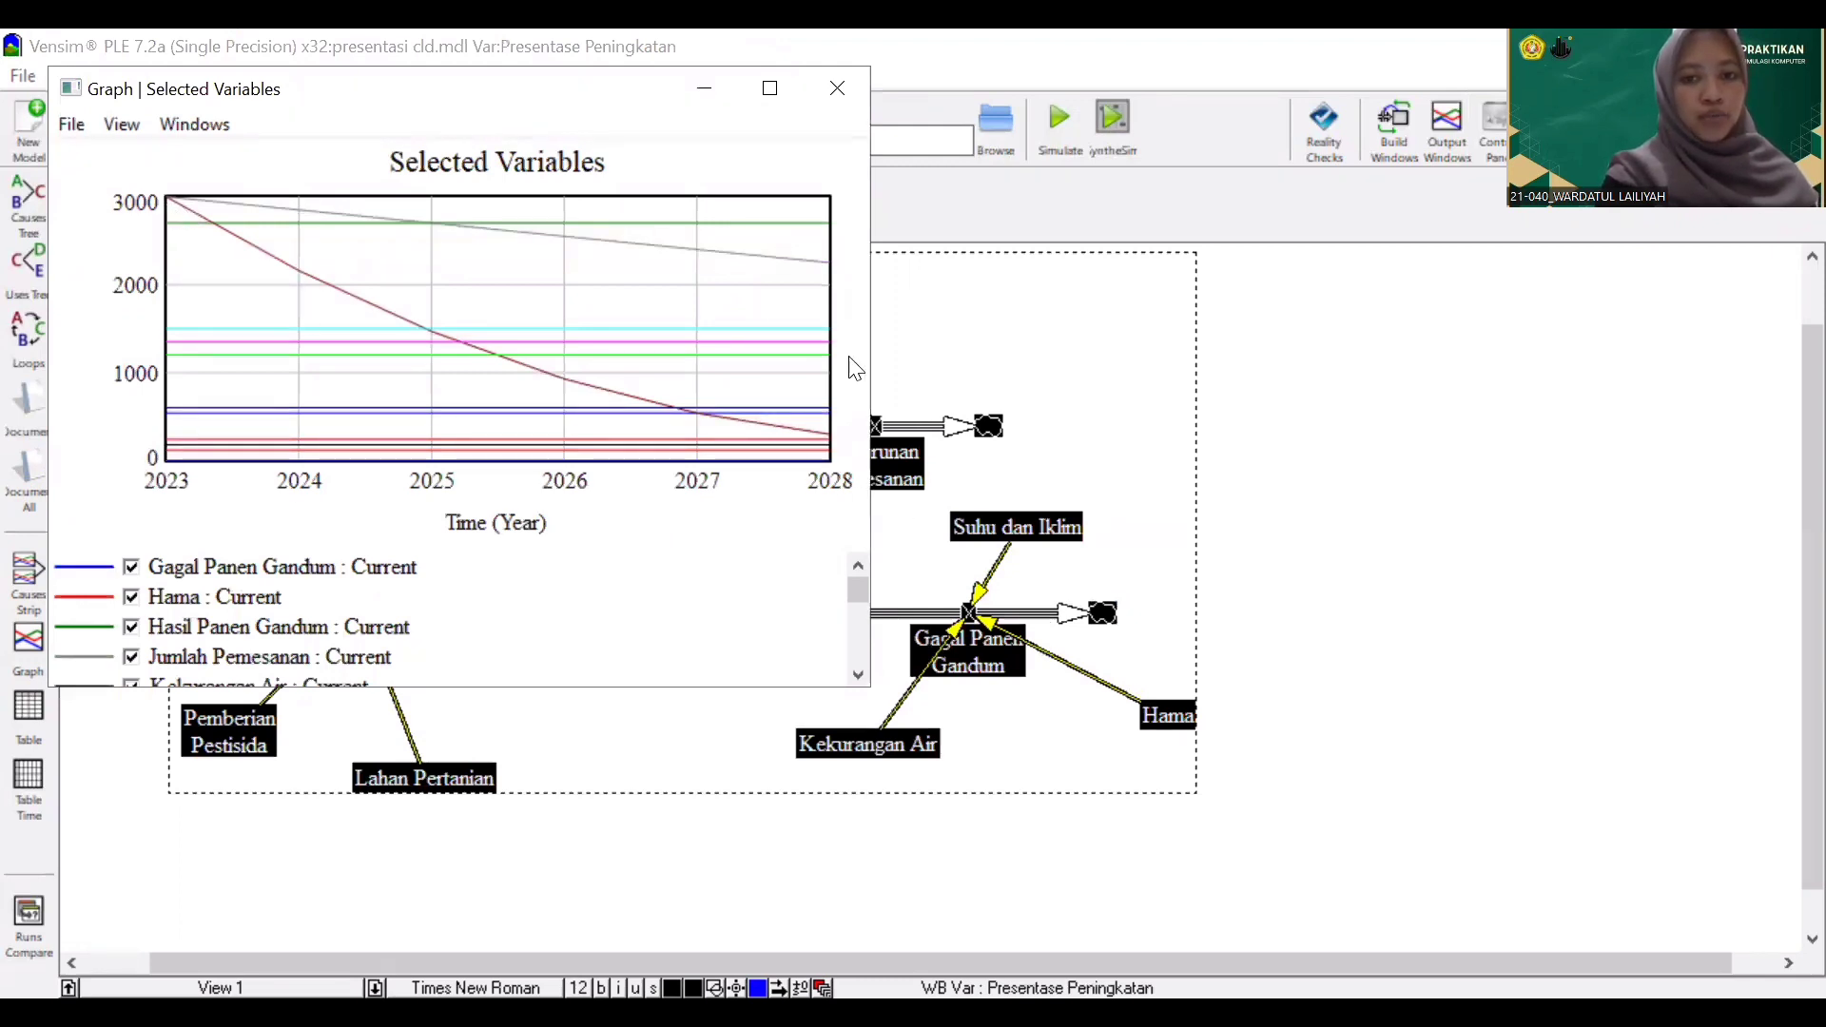
click(23, 710)
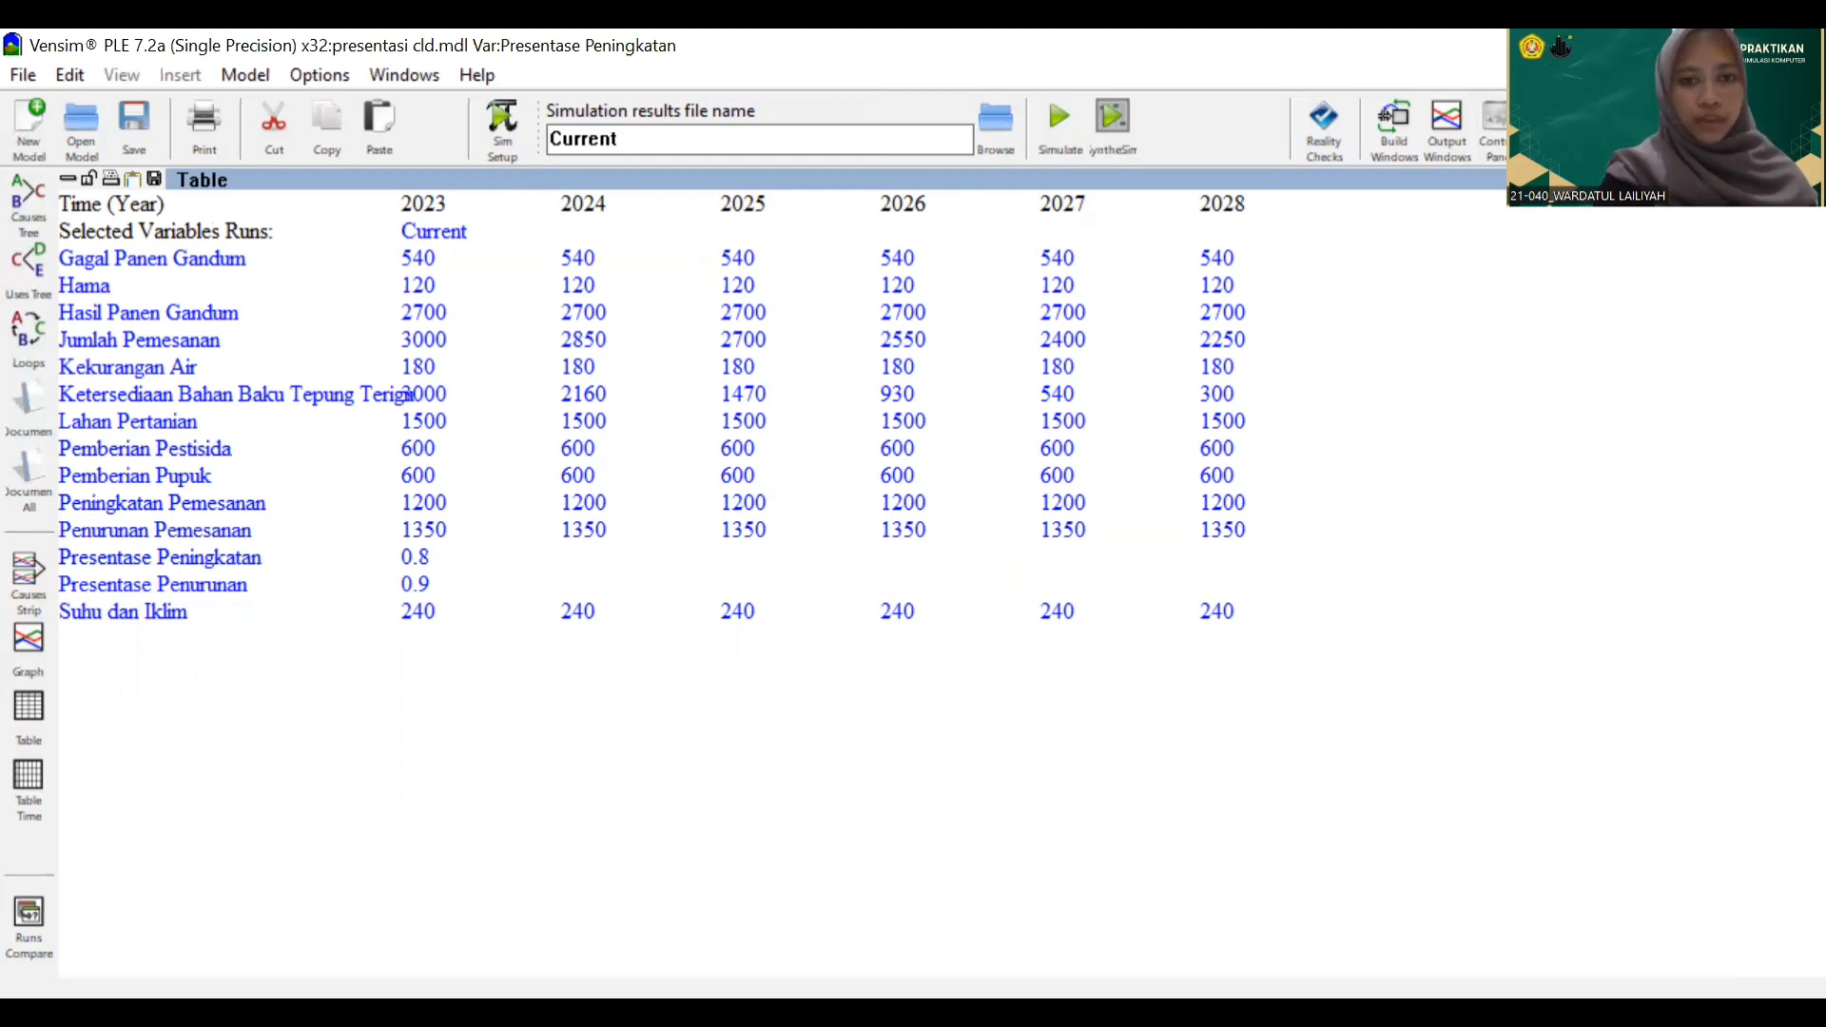
key(Delete)
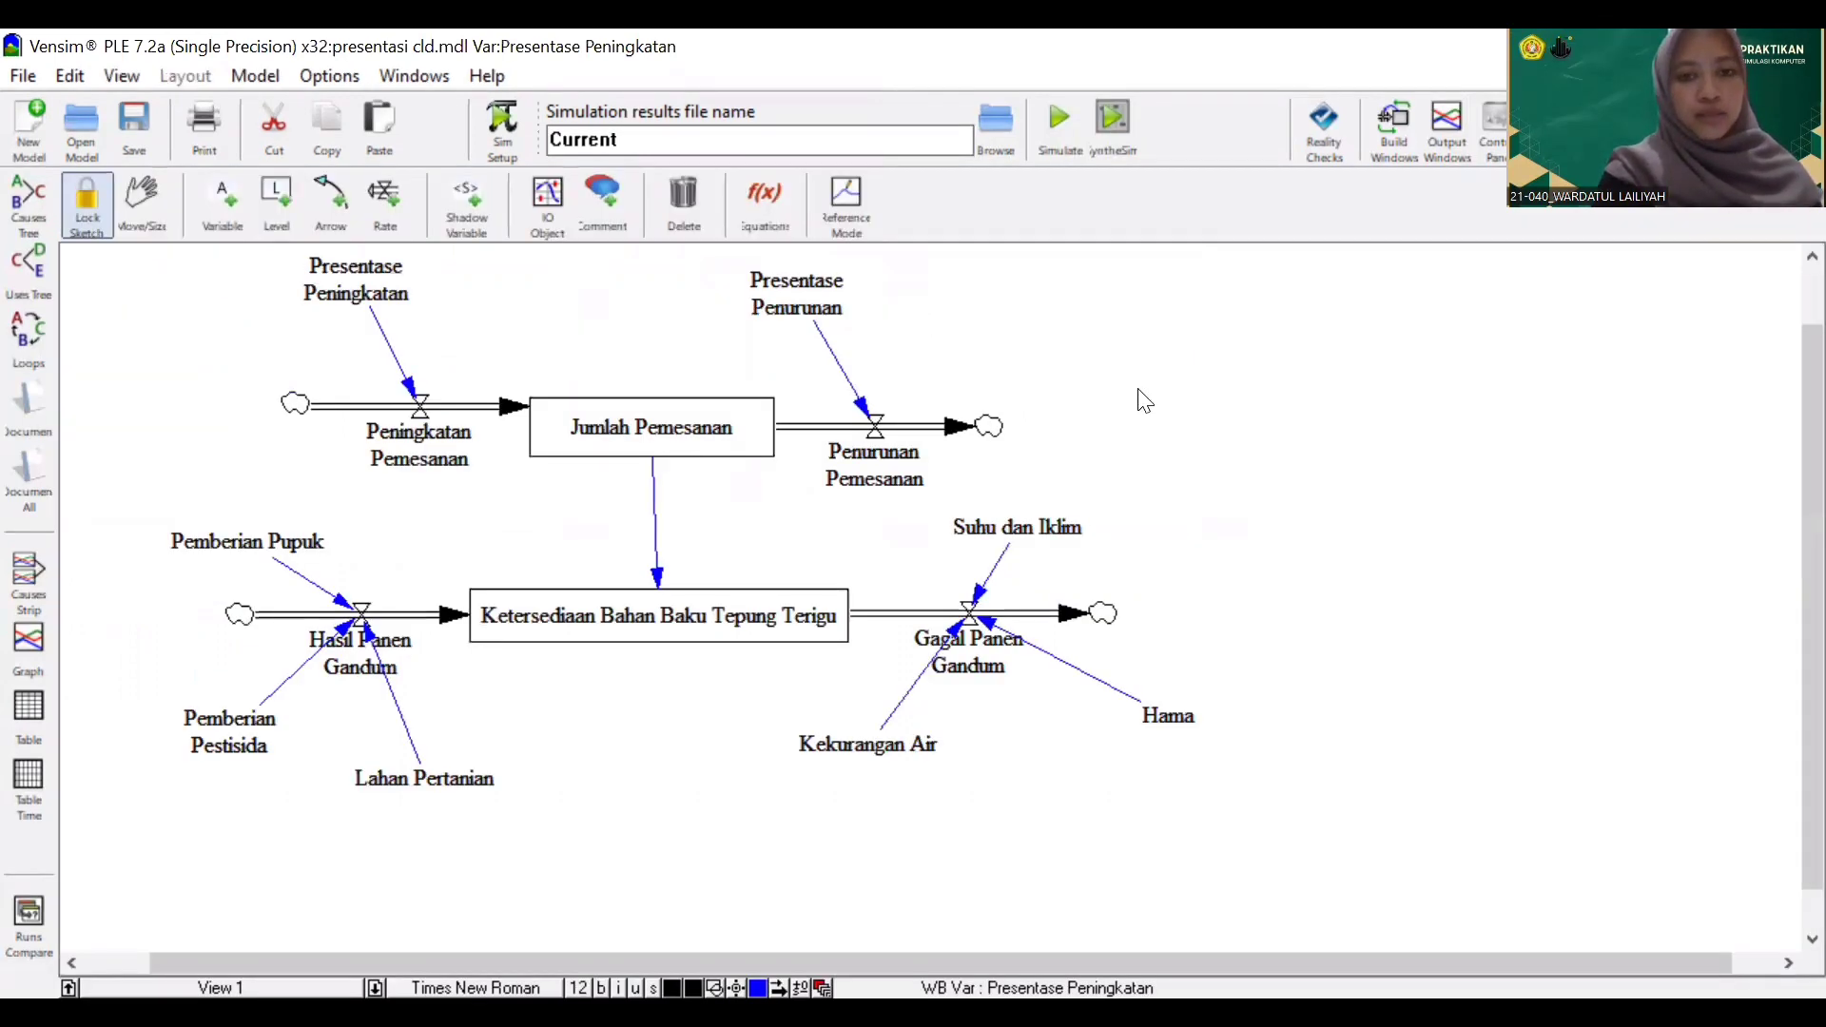
Set the constant Presentase Penurunan to 1.1
click(797, 290)
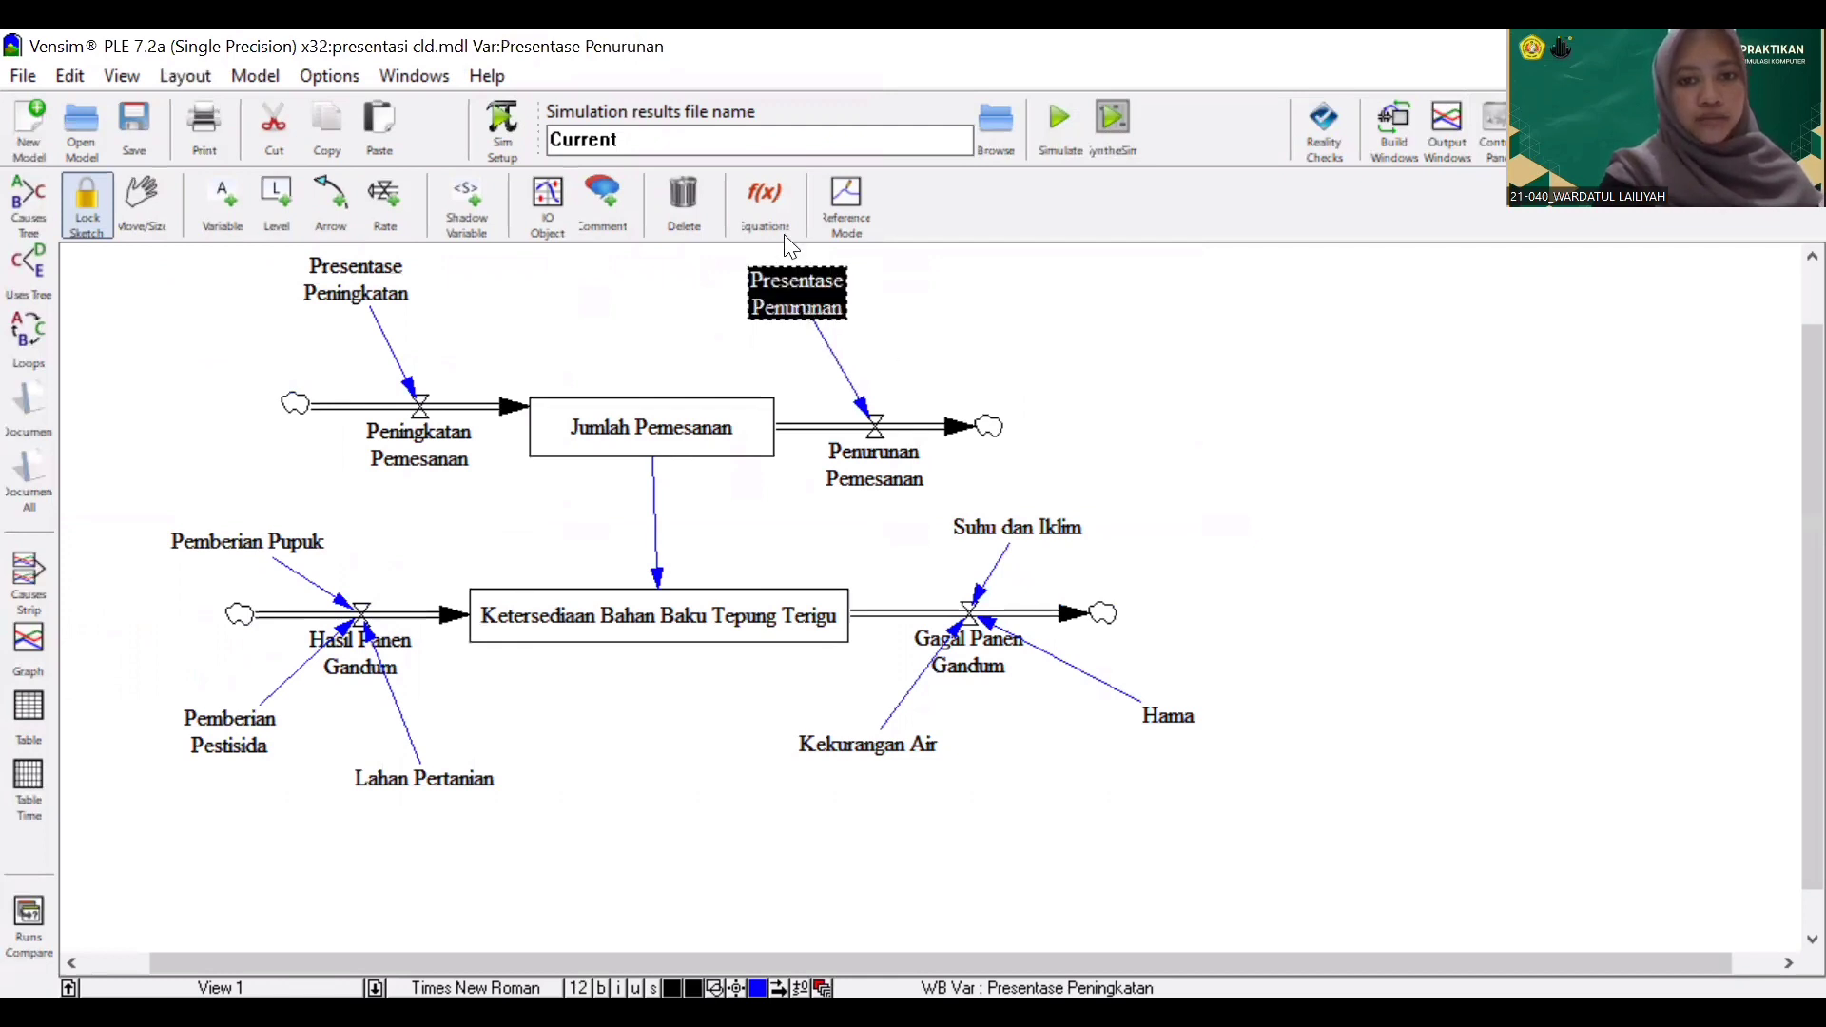
click(763, 195)
click(824, 306)
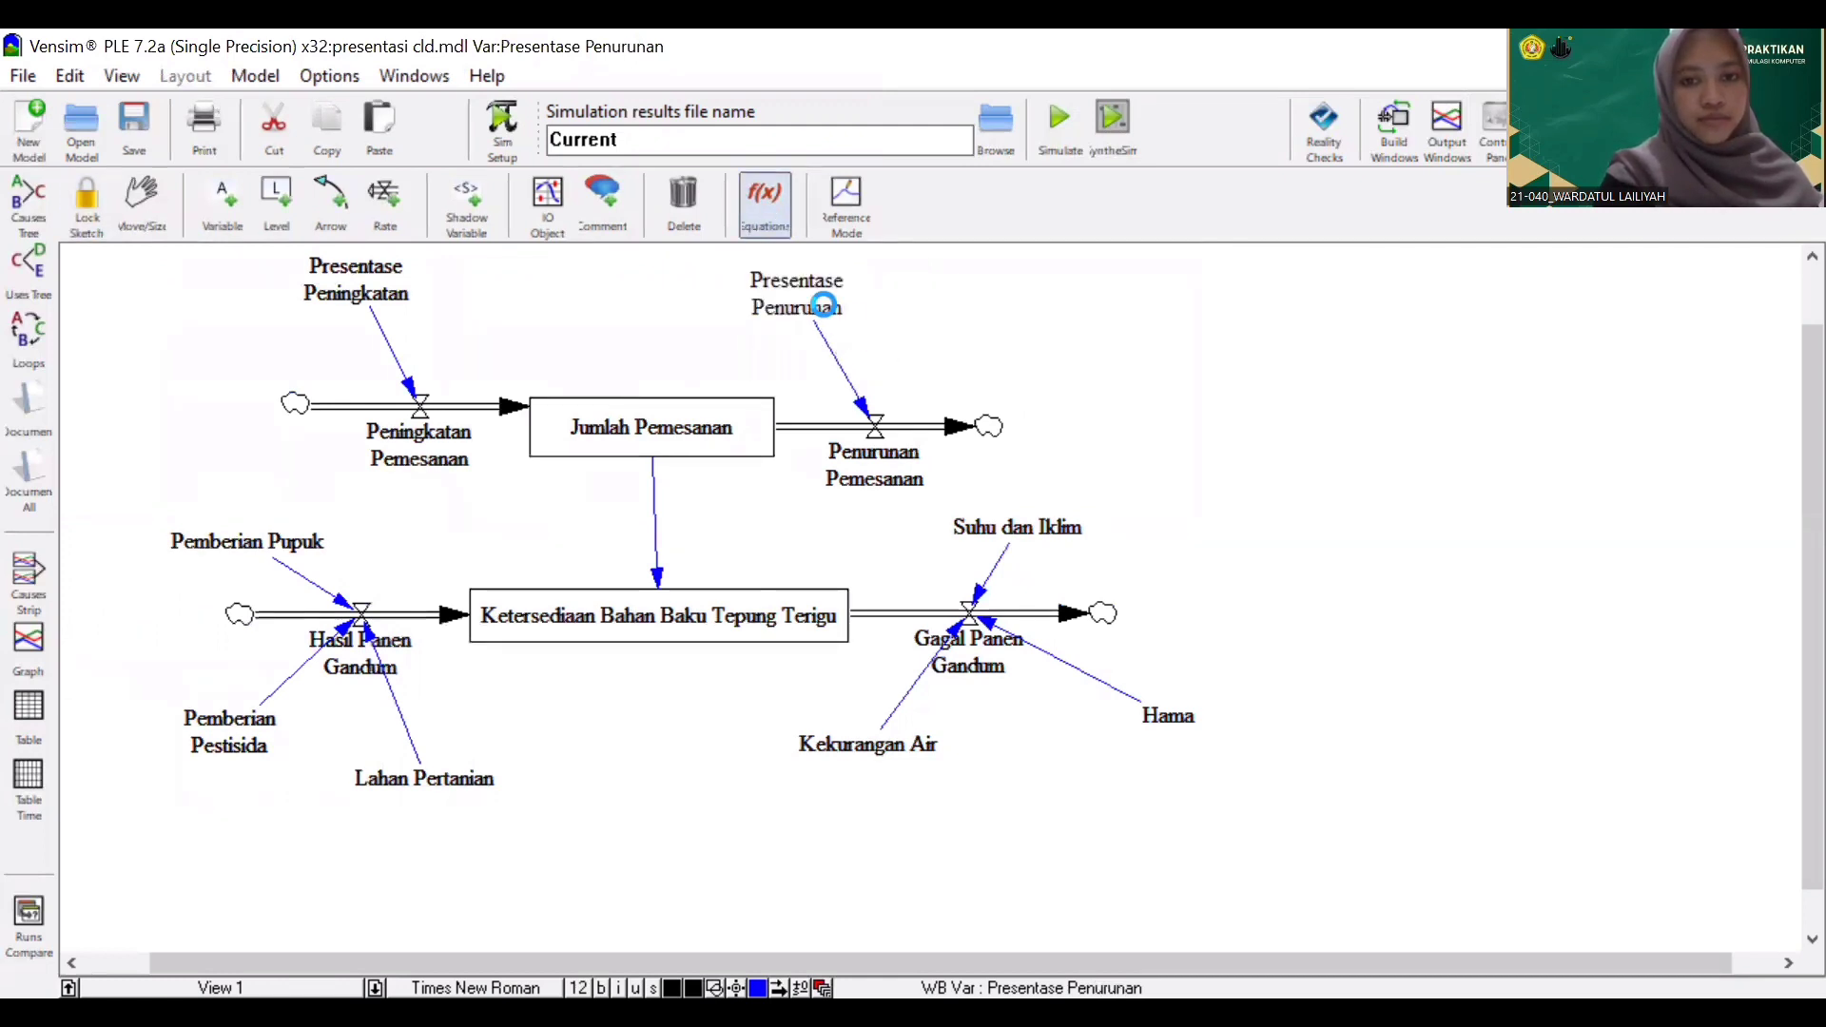
key(BackSpace)
key(BackSpace)
key(BackSpace)
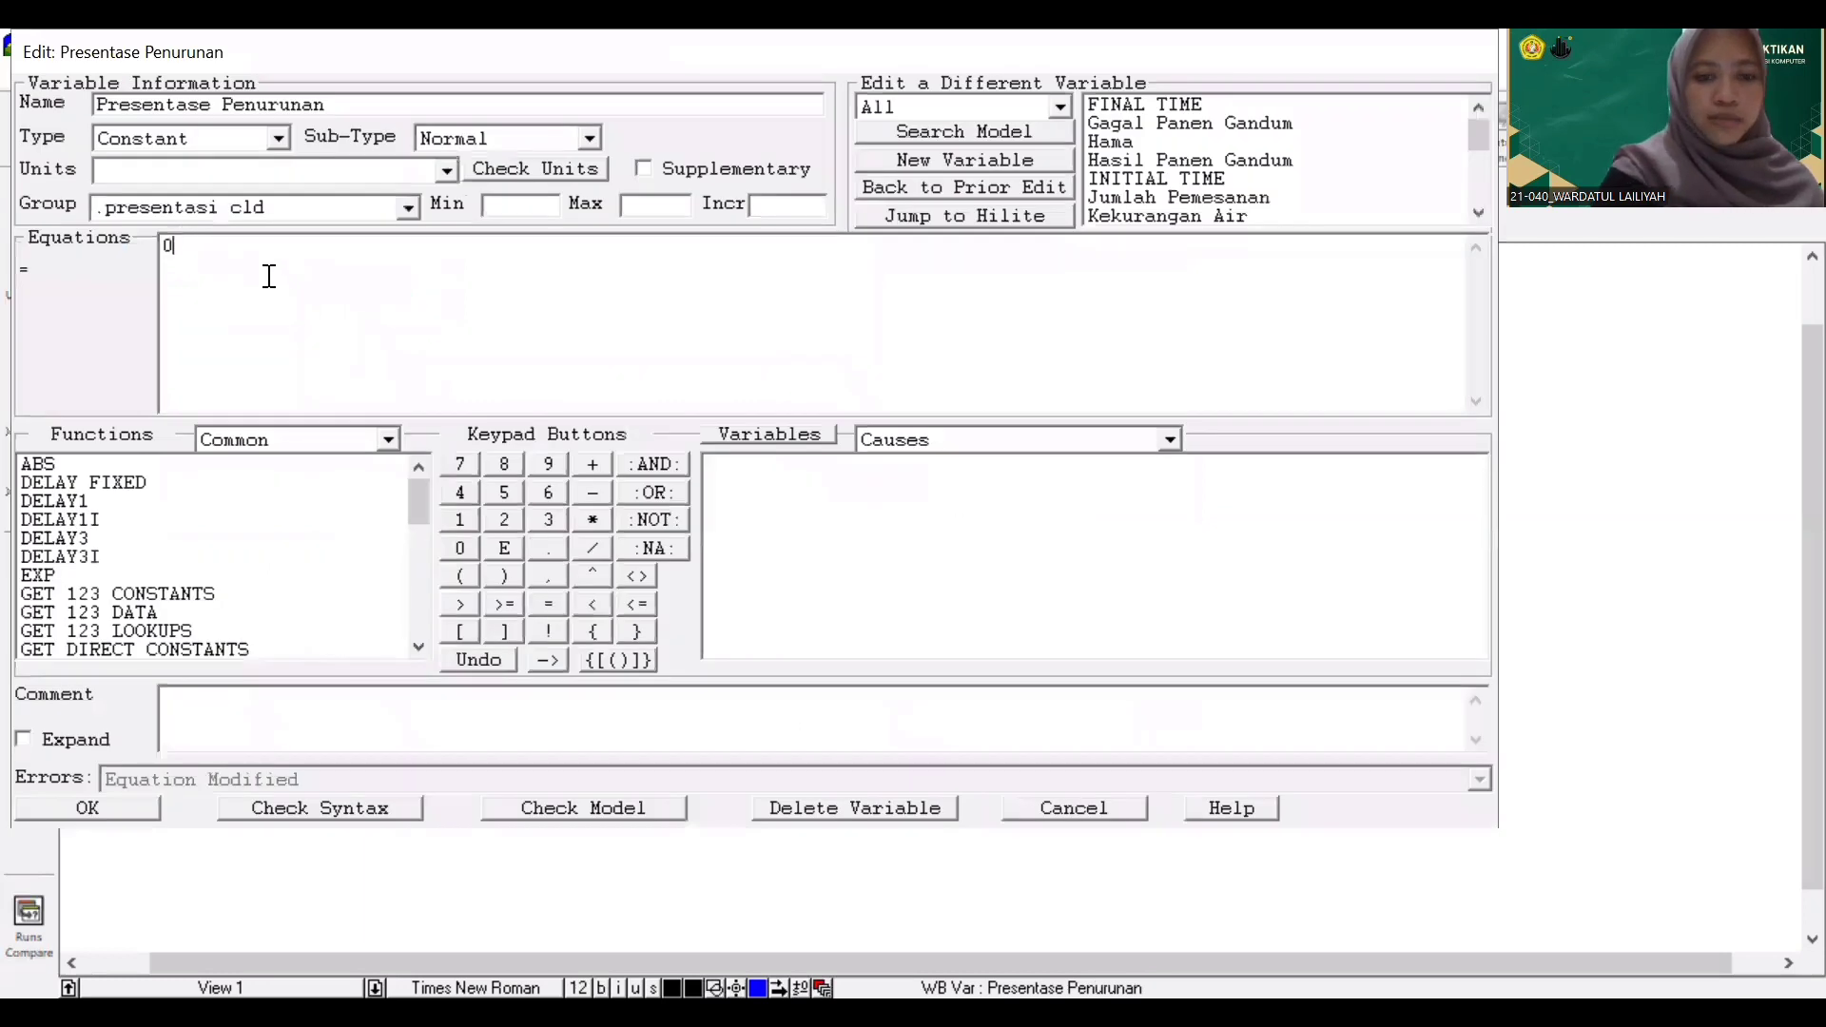
text(1.1)
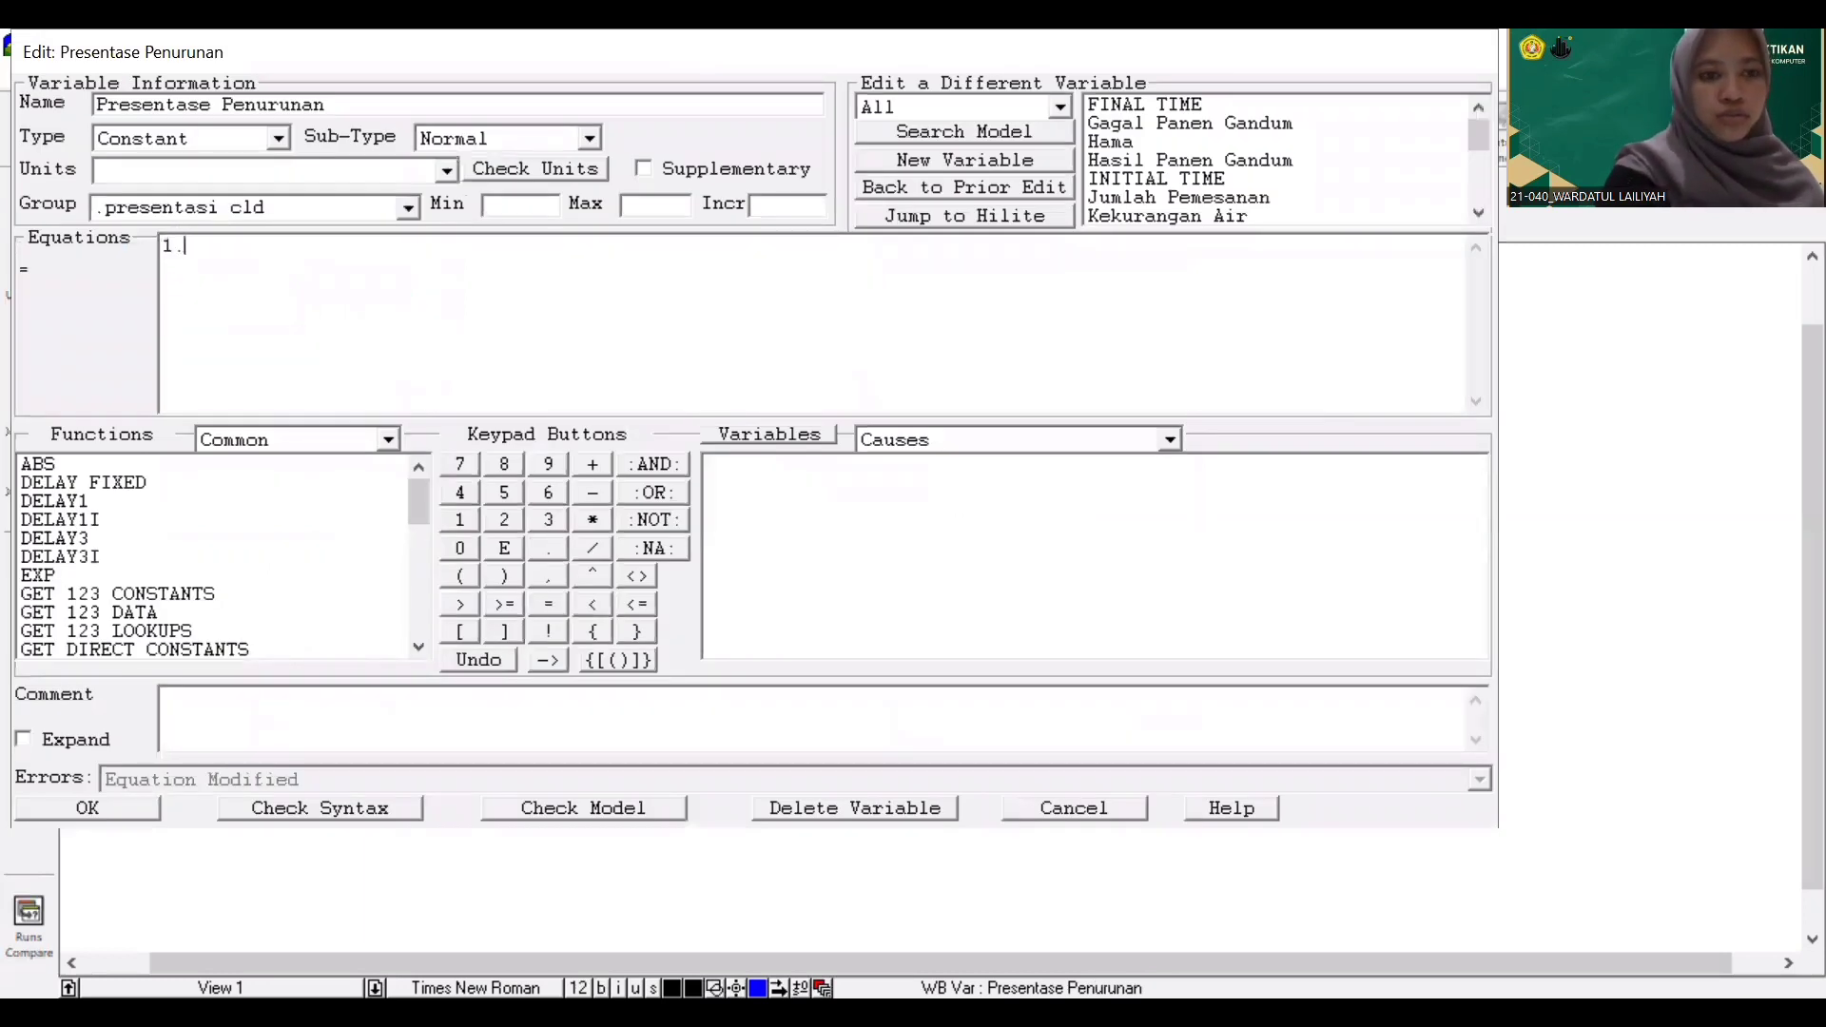
click(114, 810)
Rerun the simulation with the changed decrease percentage, overwriting the existing Current dataset
key(ctrl+a)
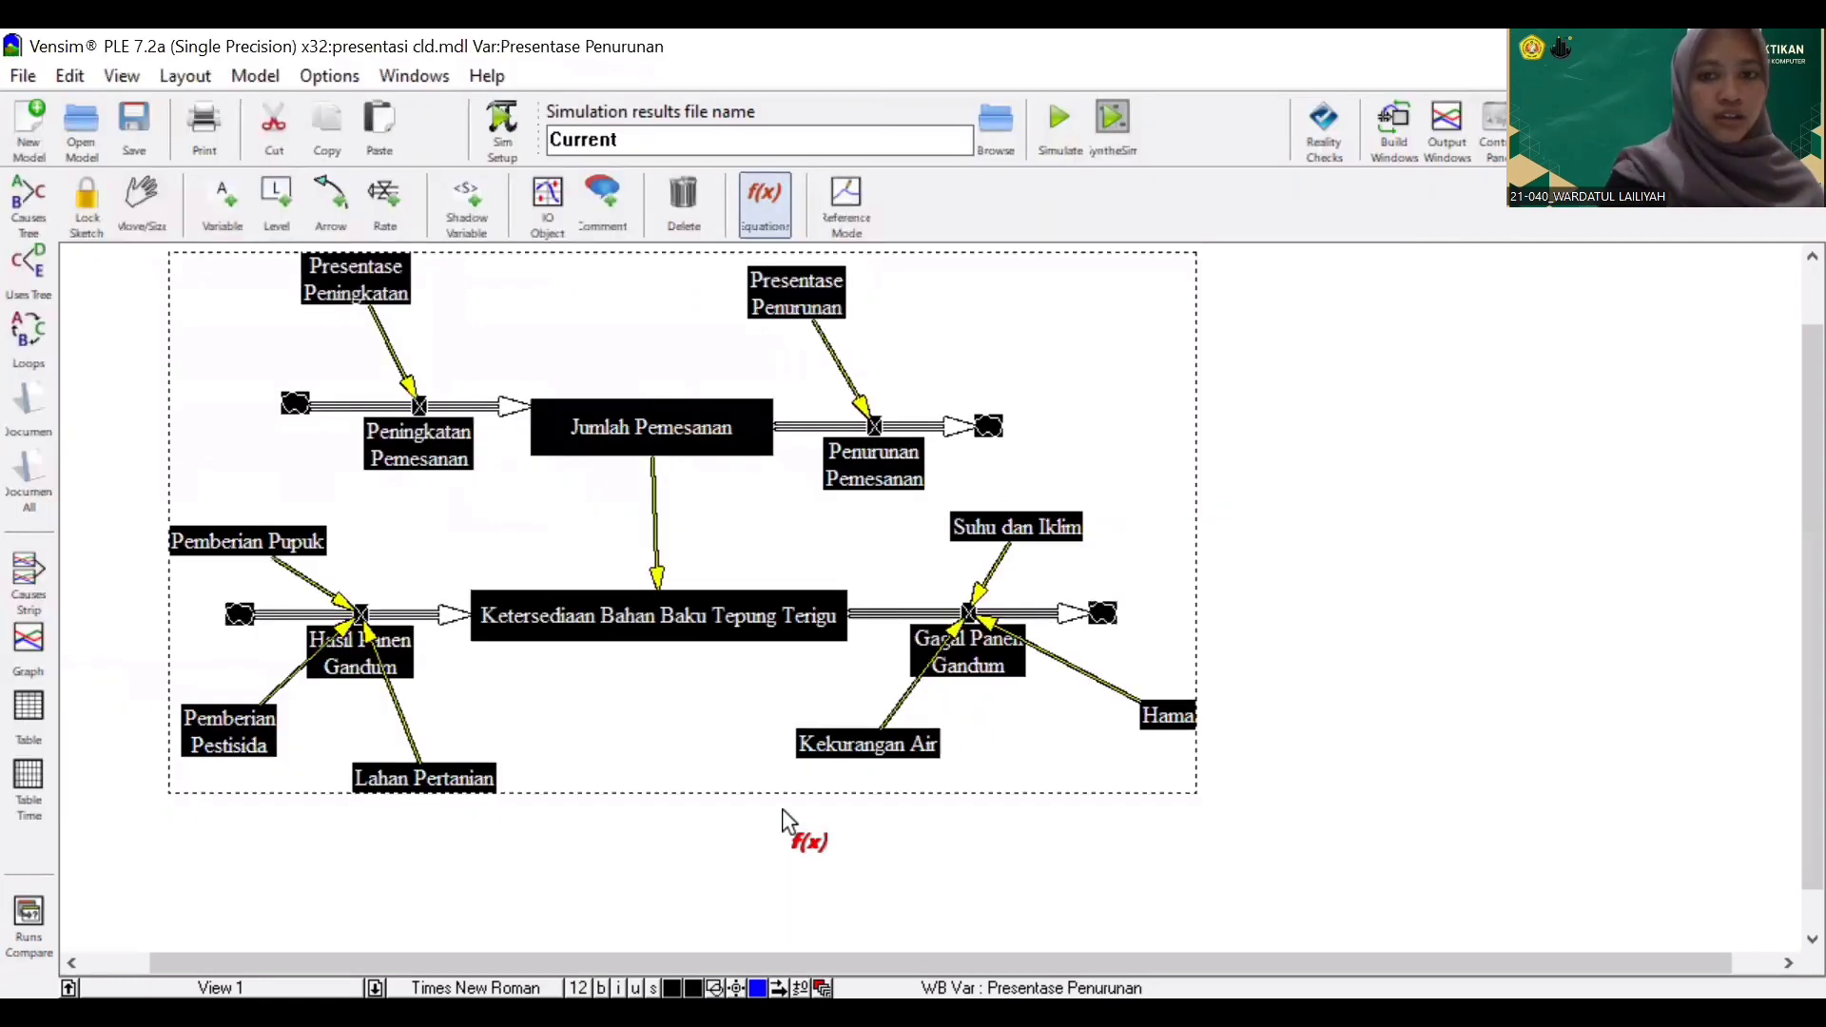
click(1058, 152)
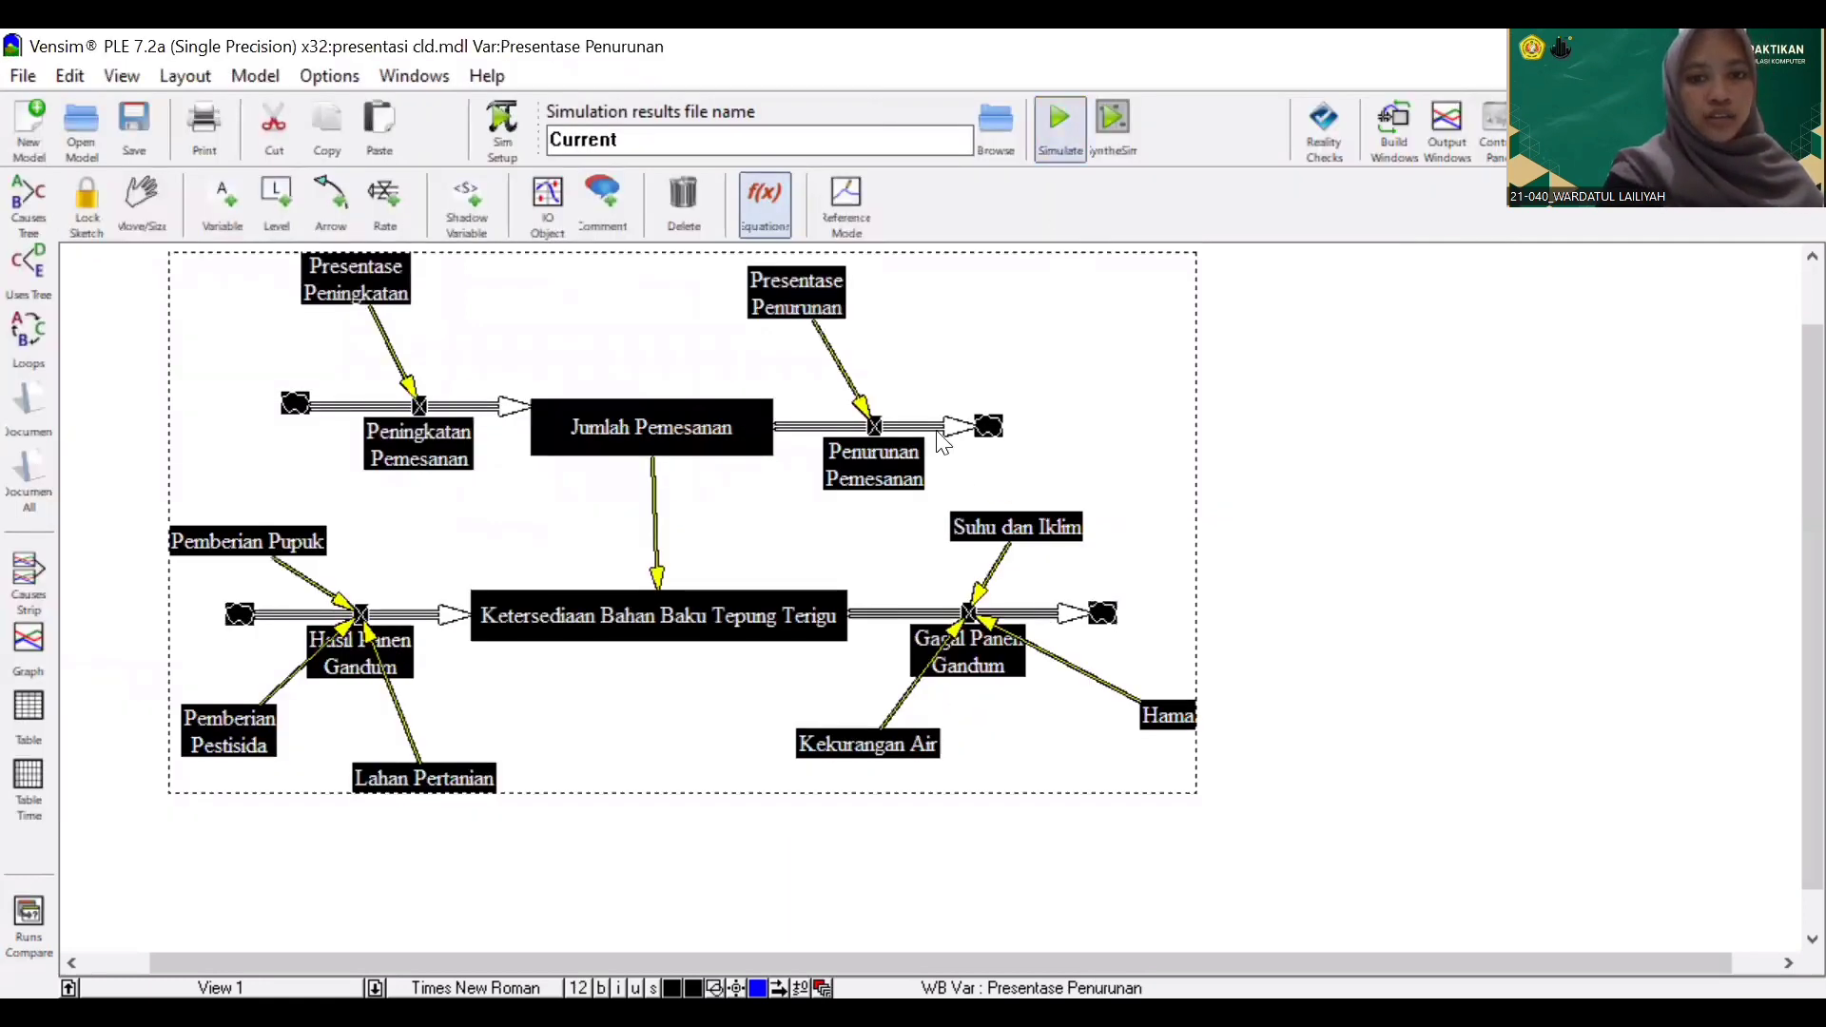
click(920, 640)
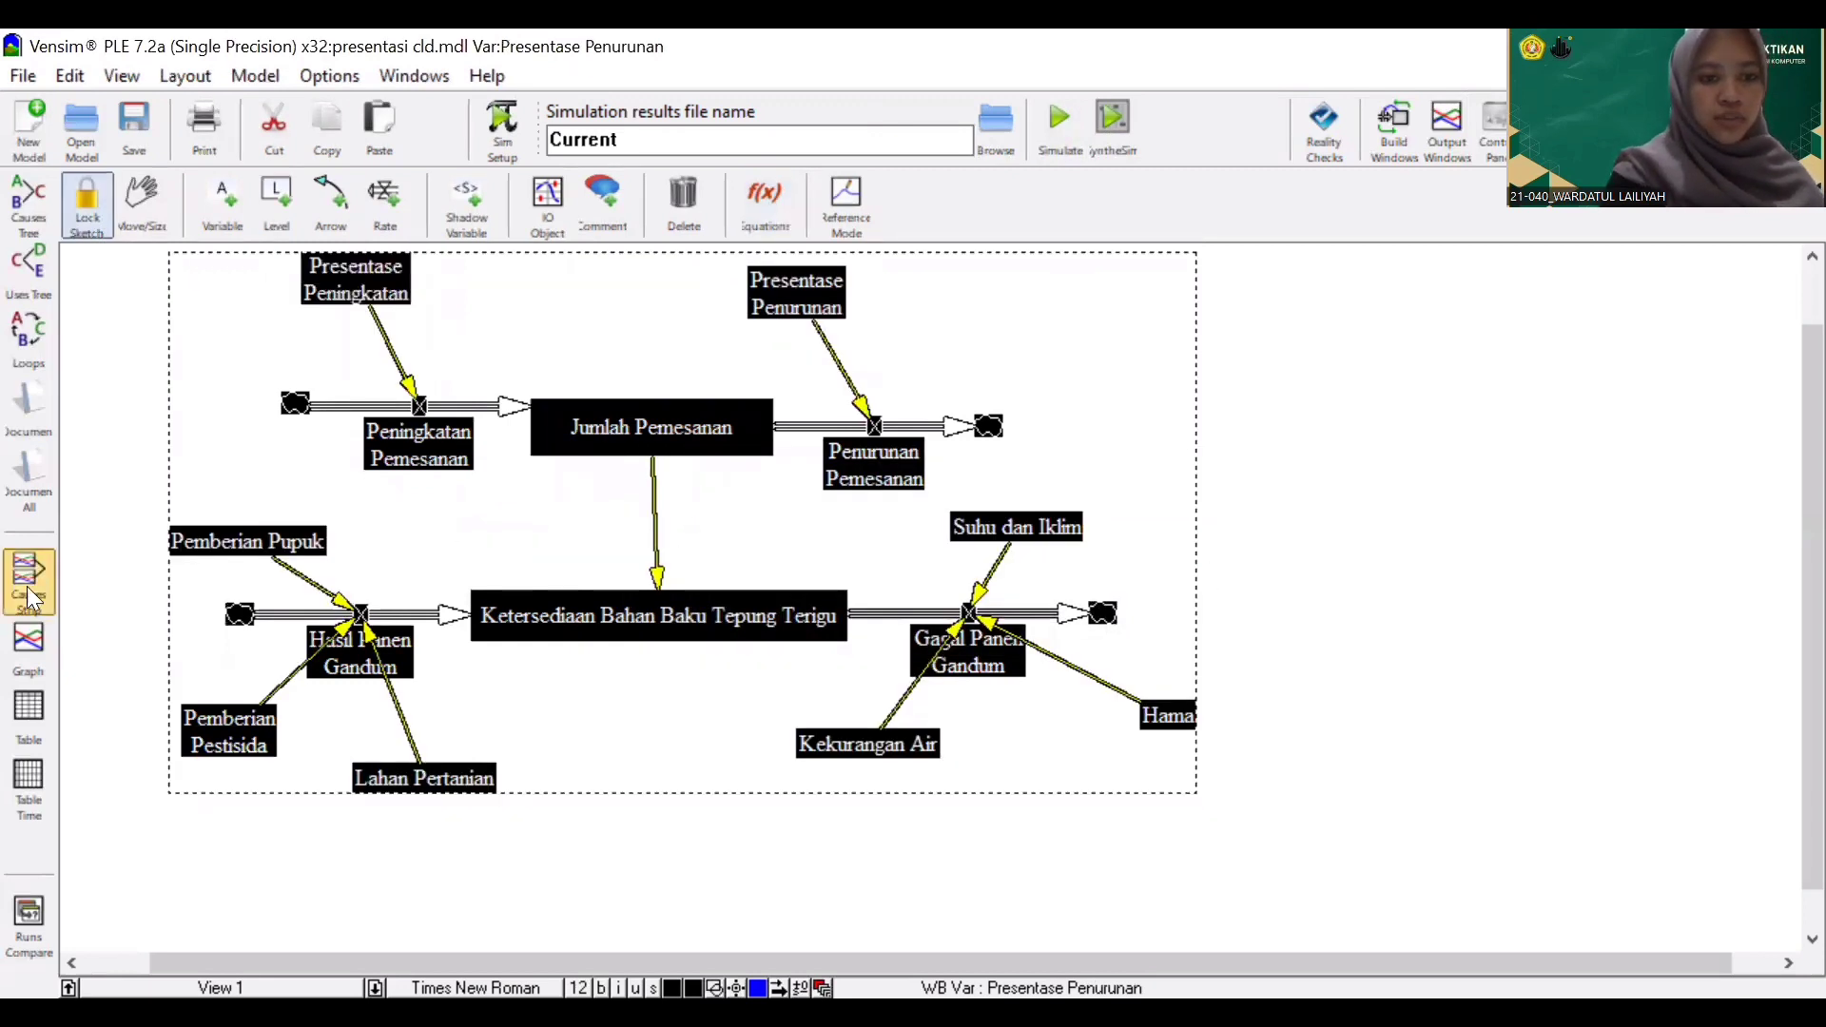
Examine all variables' results for the new decrease percentage in a graph and a table, then close the table
click(27, 645)
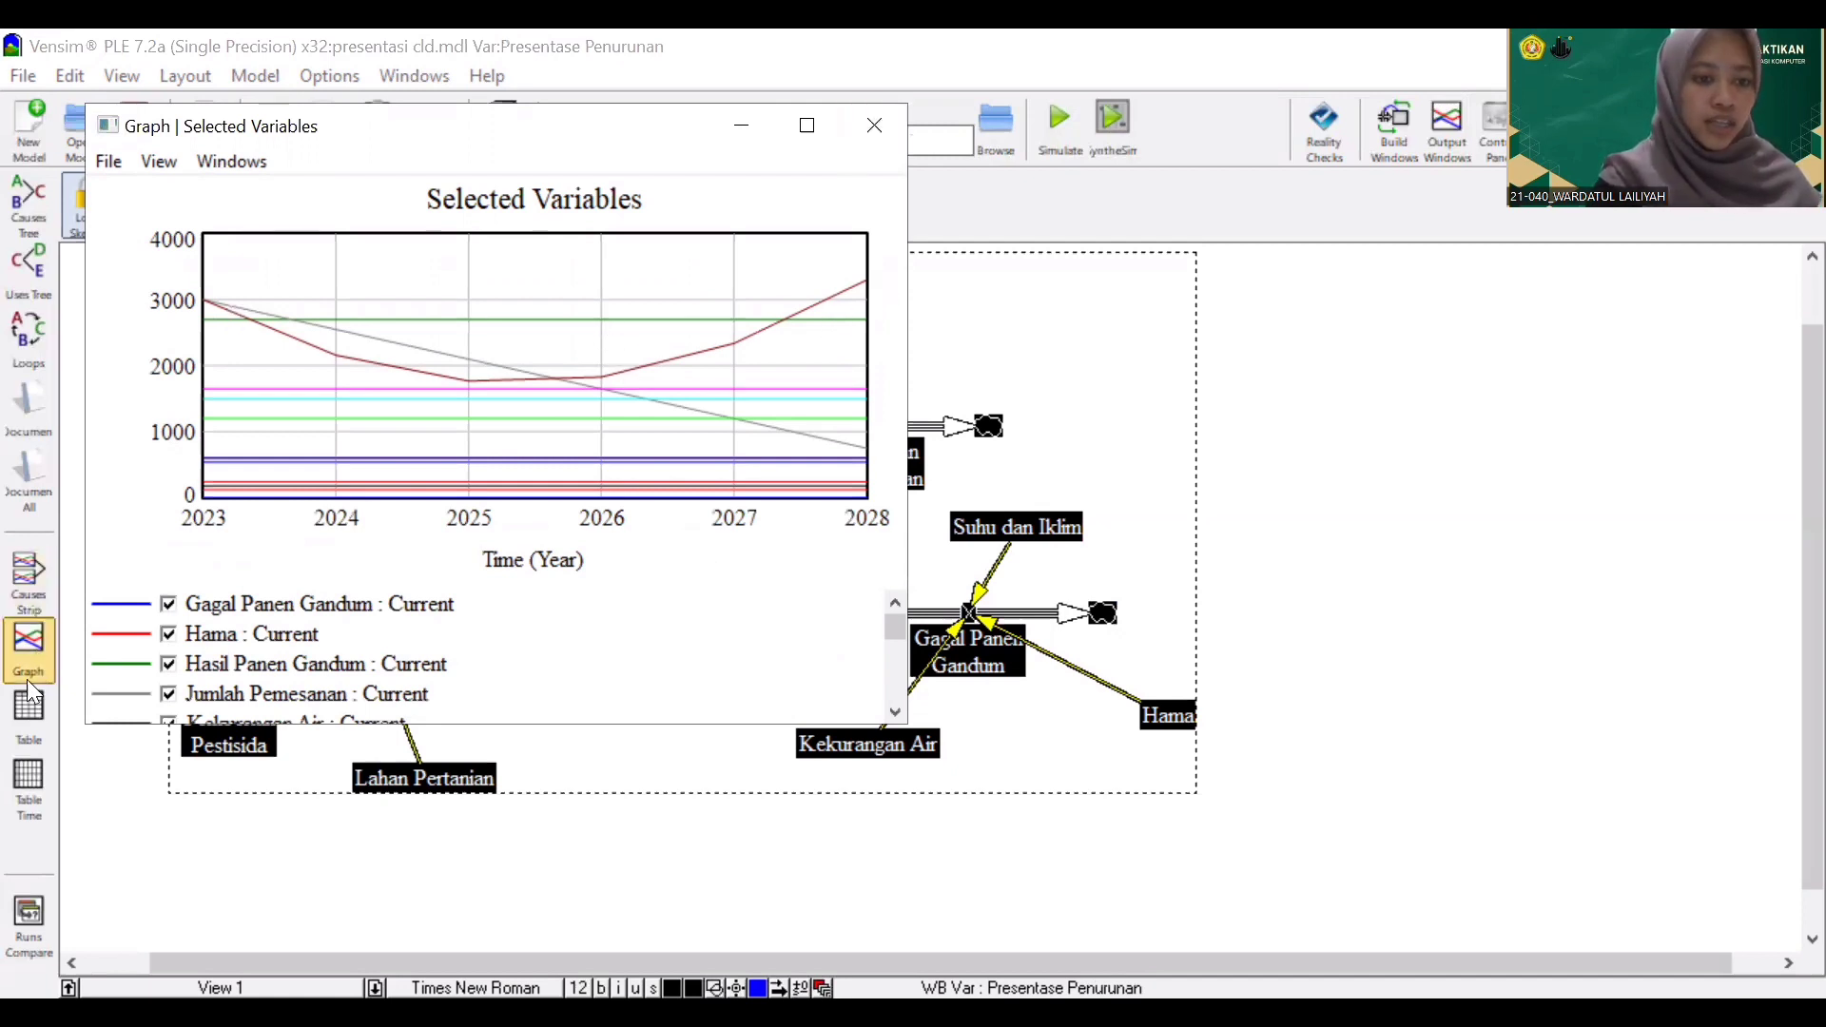
click(30, 721)
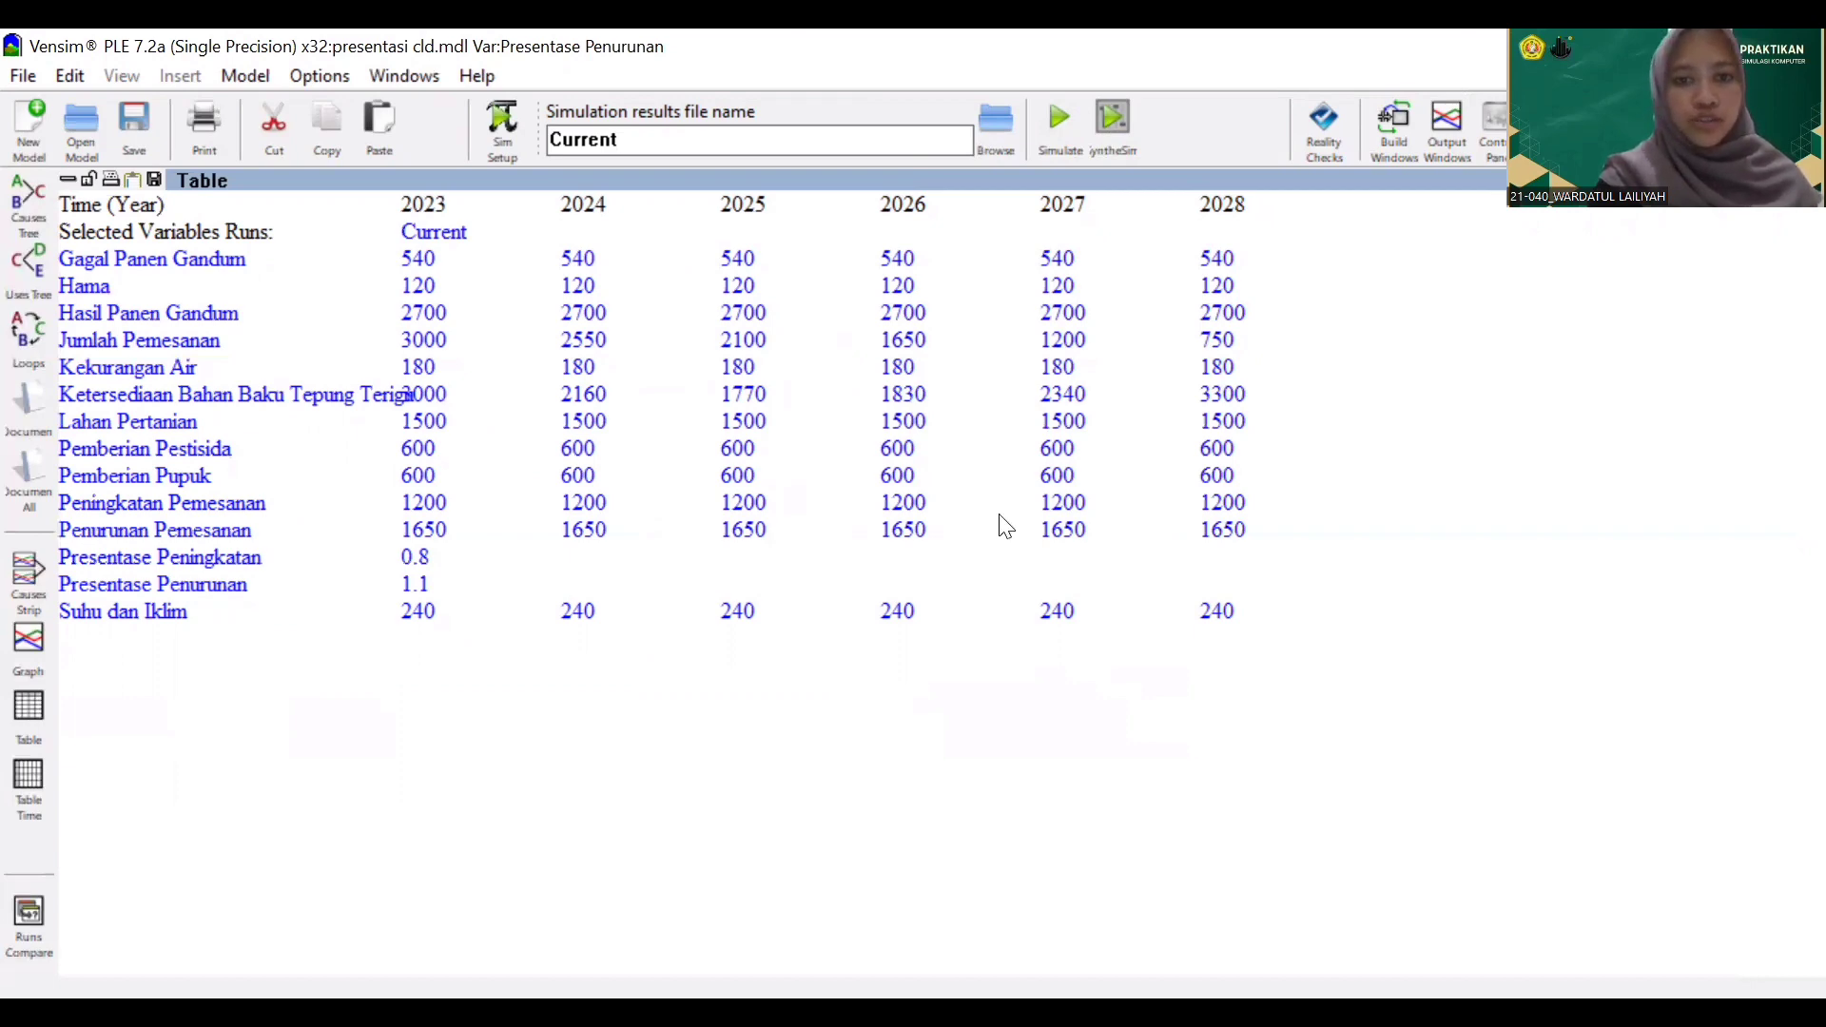
key(Escape)
click(1305, 463)
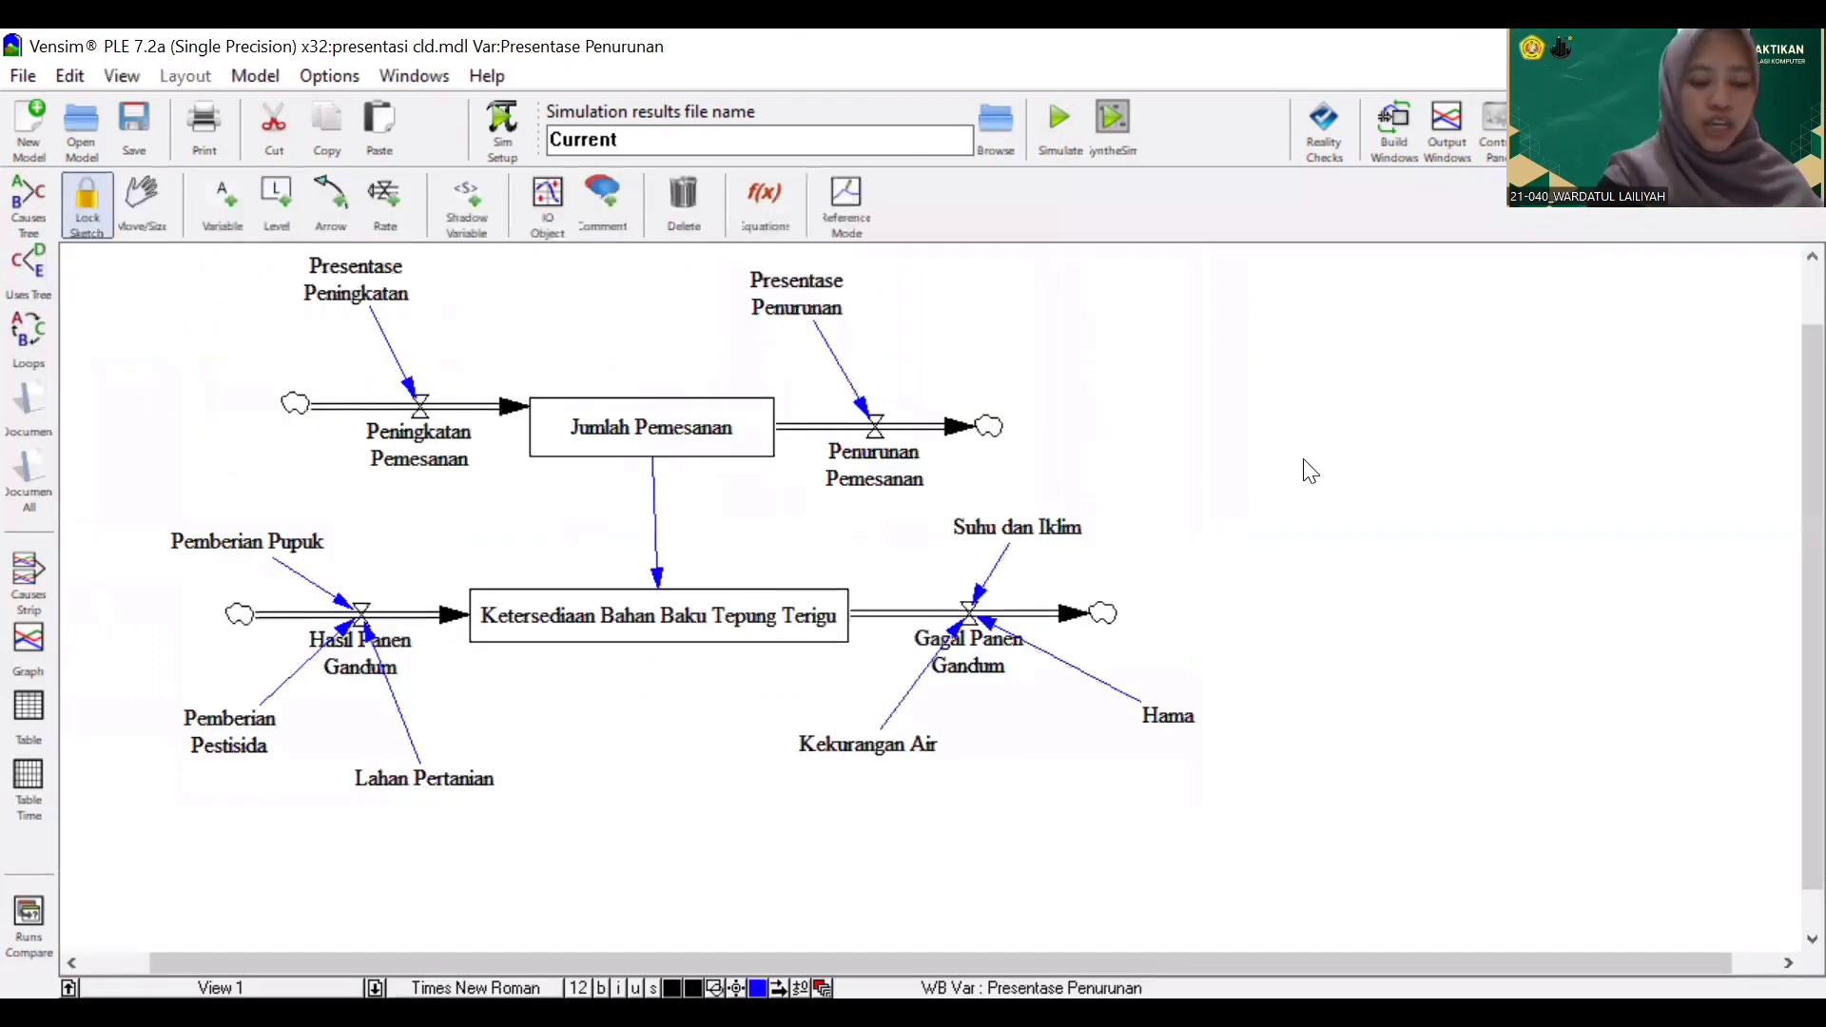
Change the equation of Pemberian Pestisida to 0.2*6000
click(255, 747)
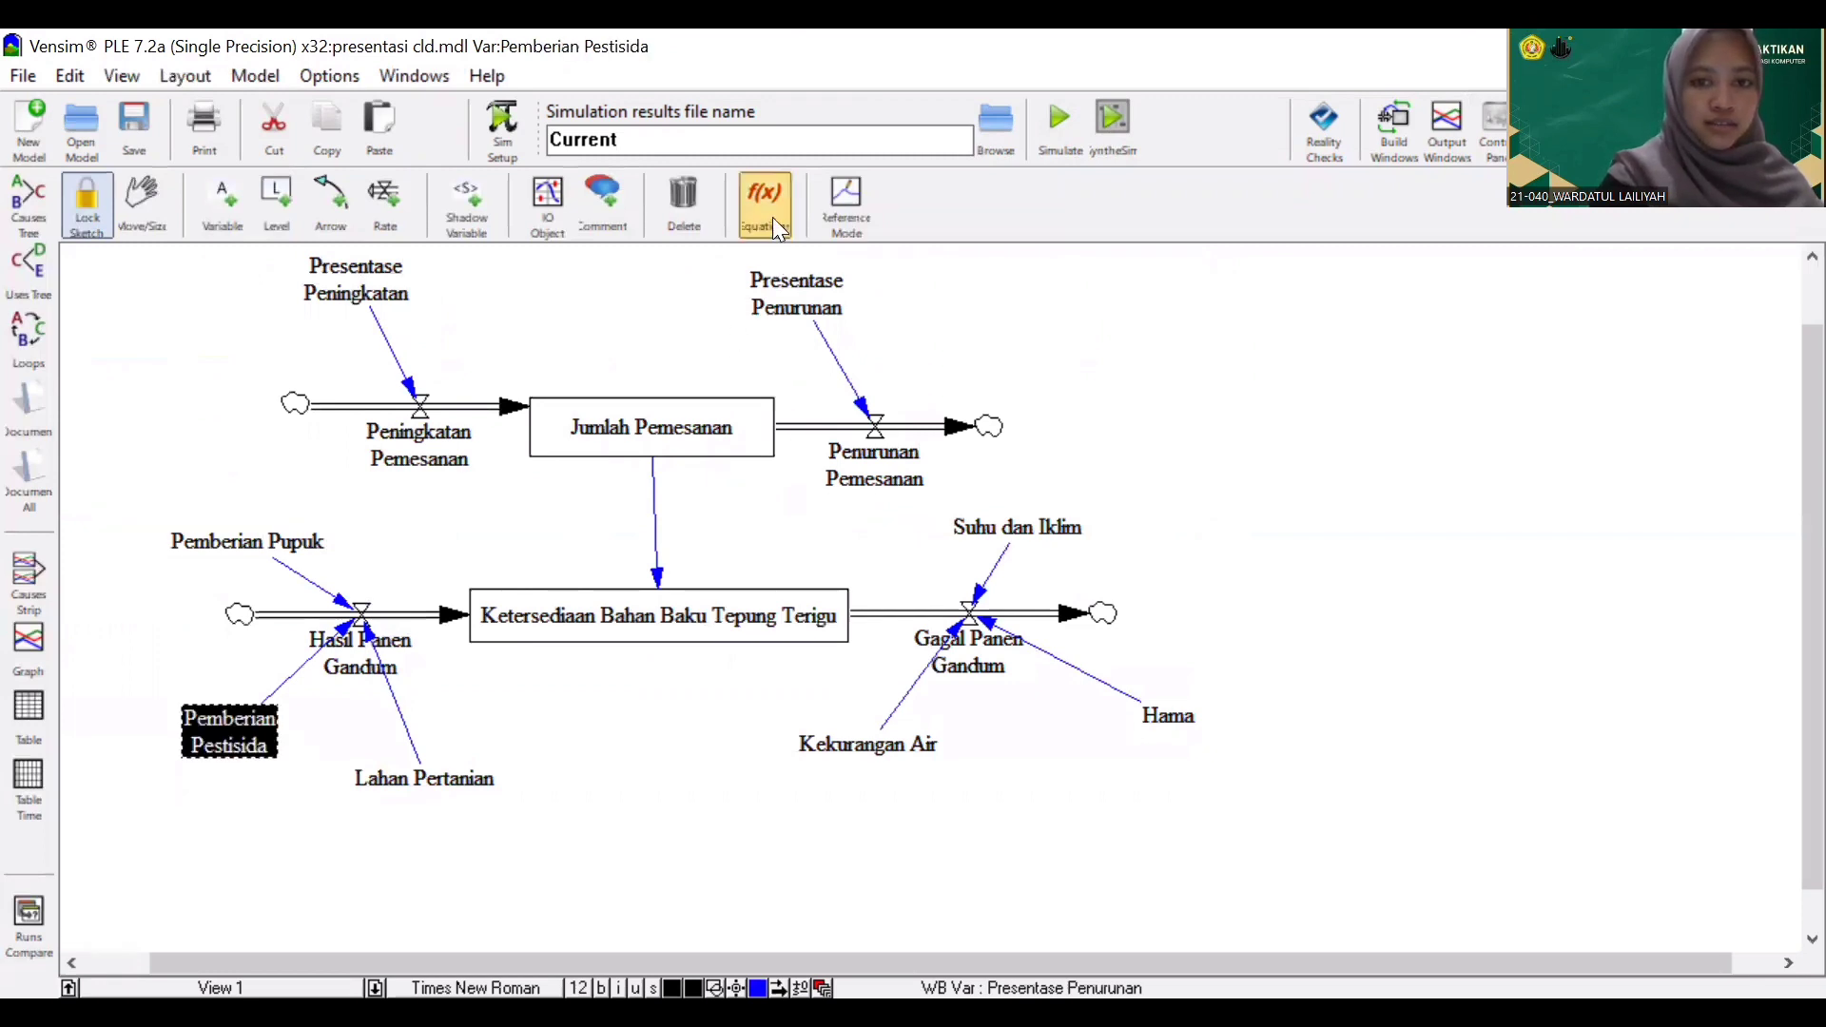
click(771, 217)
click(263, 720)
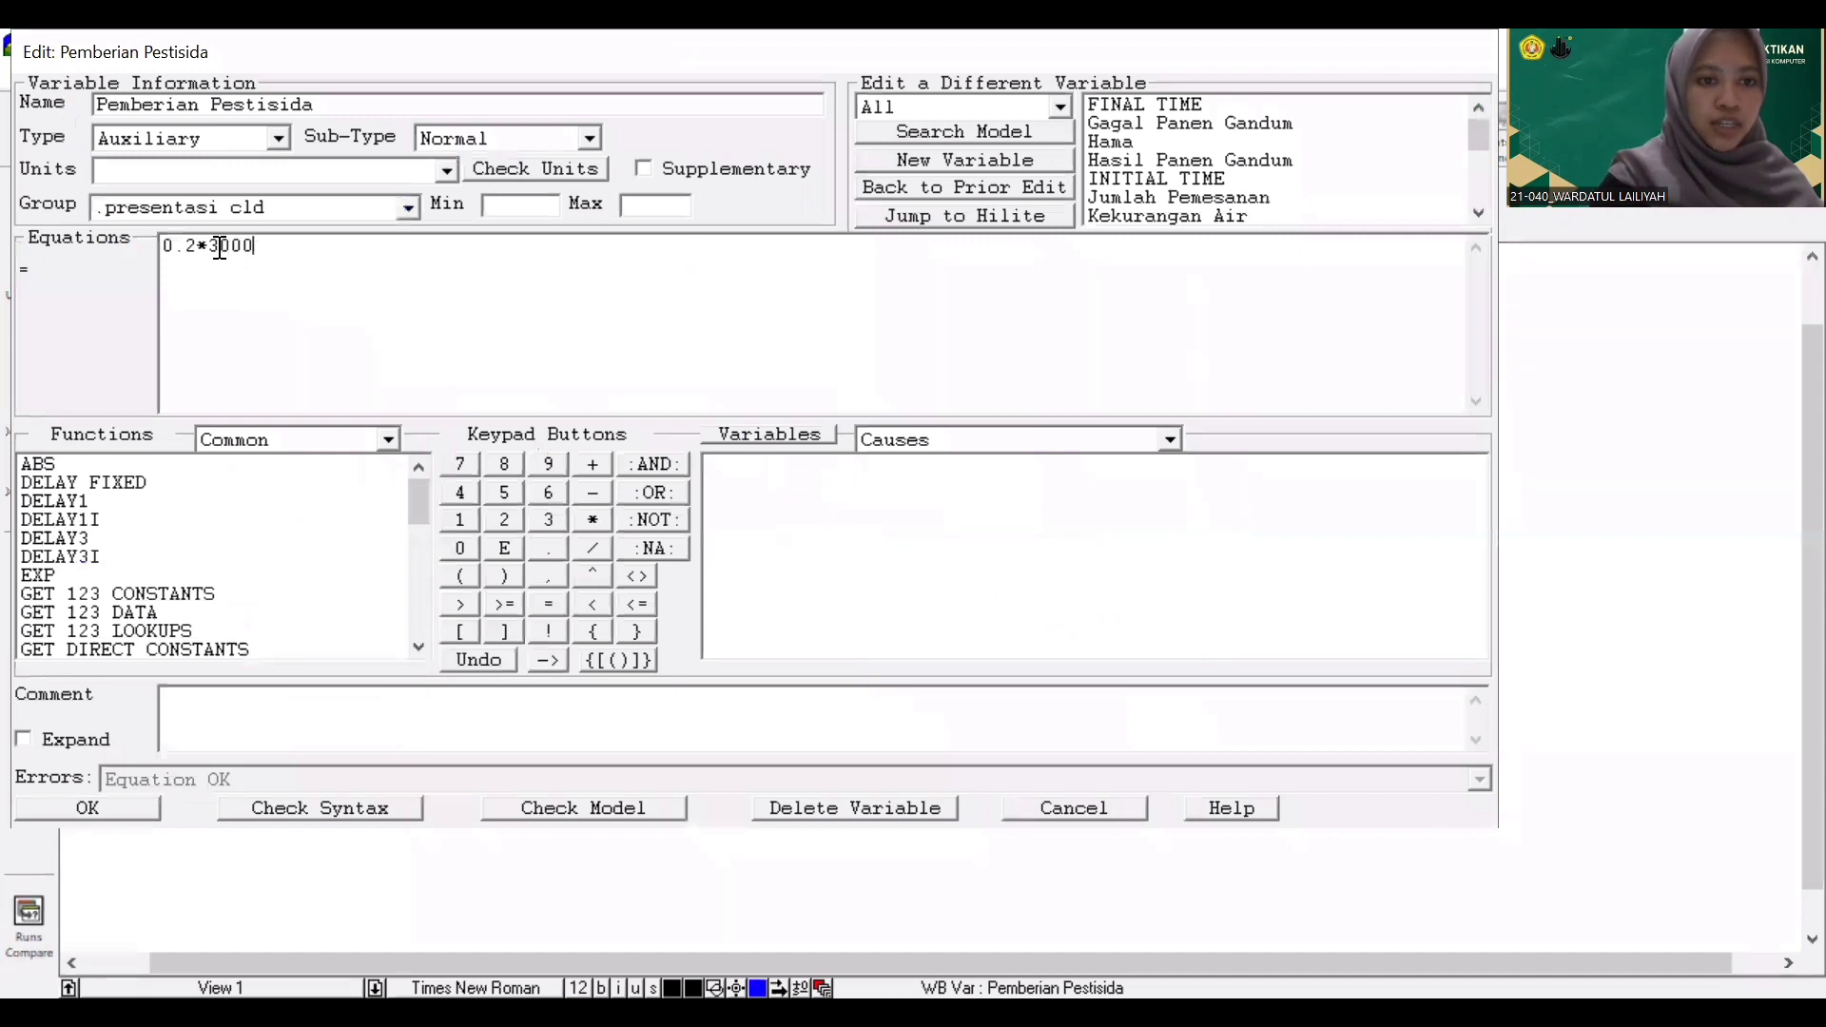
click(220, 247)
key(BackSpace)
text(6)
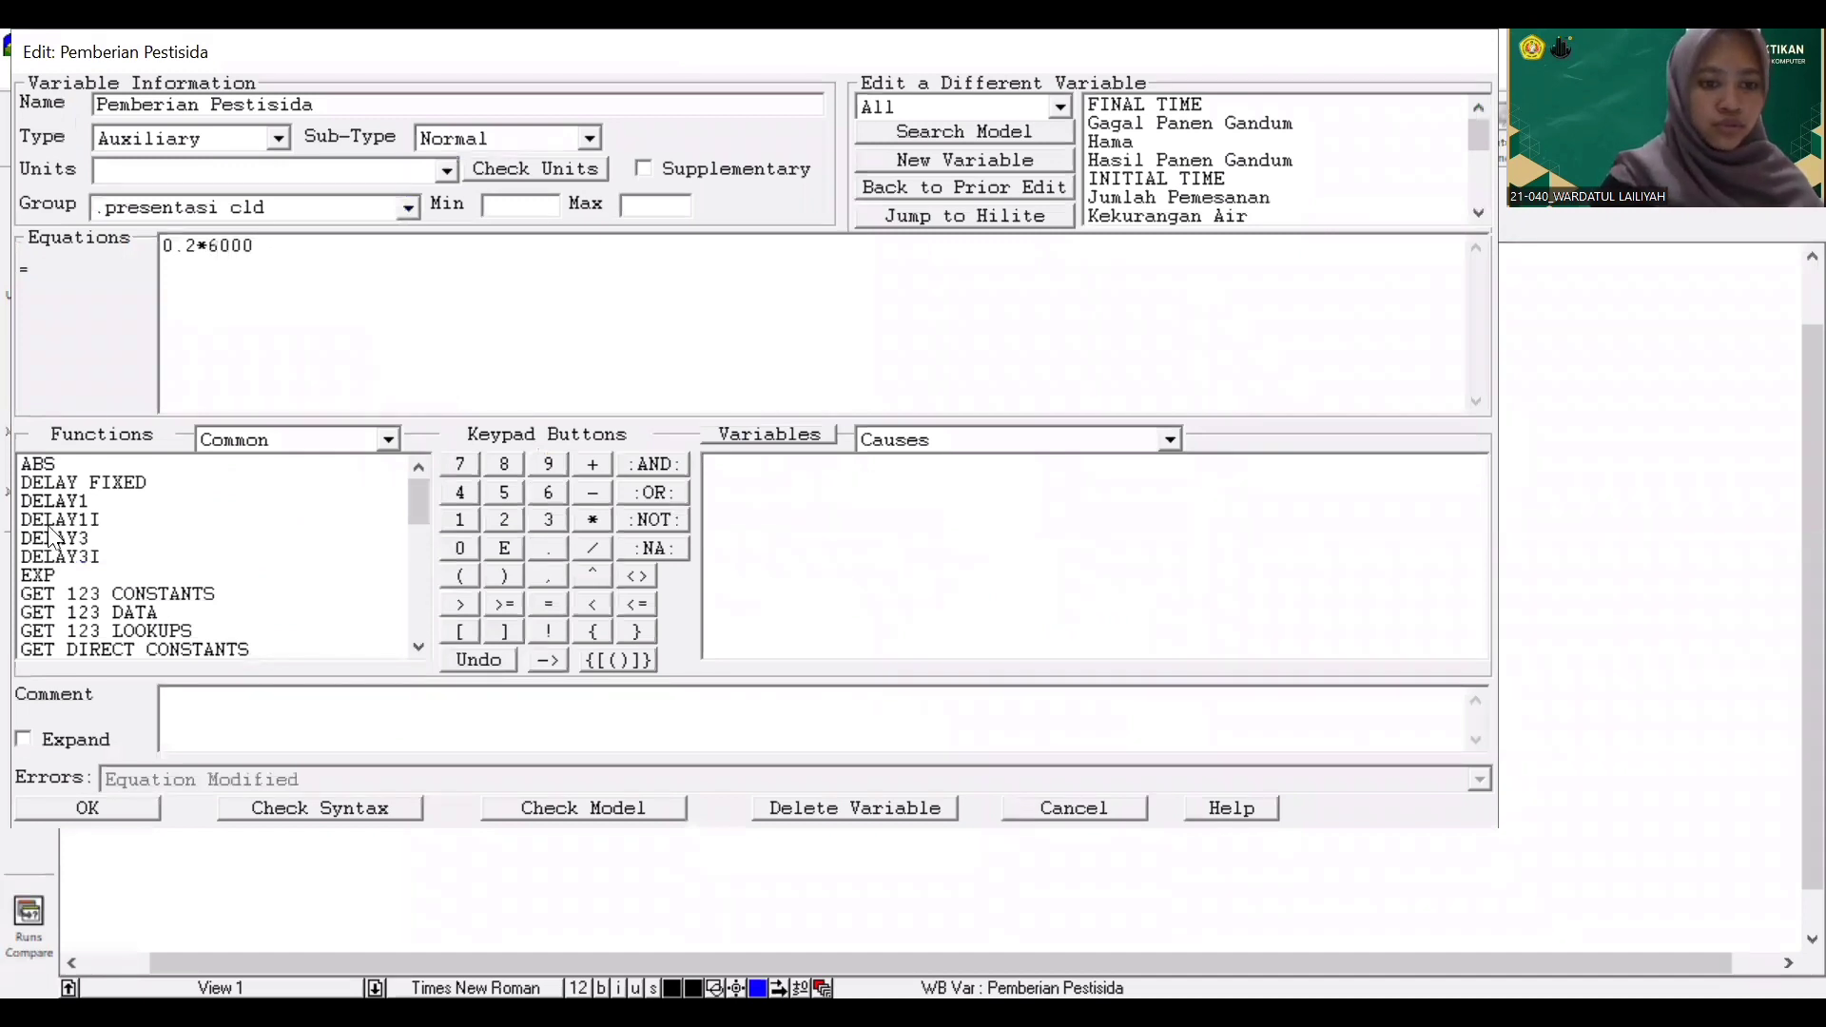
click(86, 806)
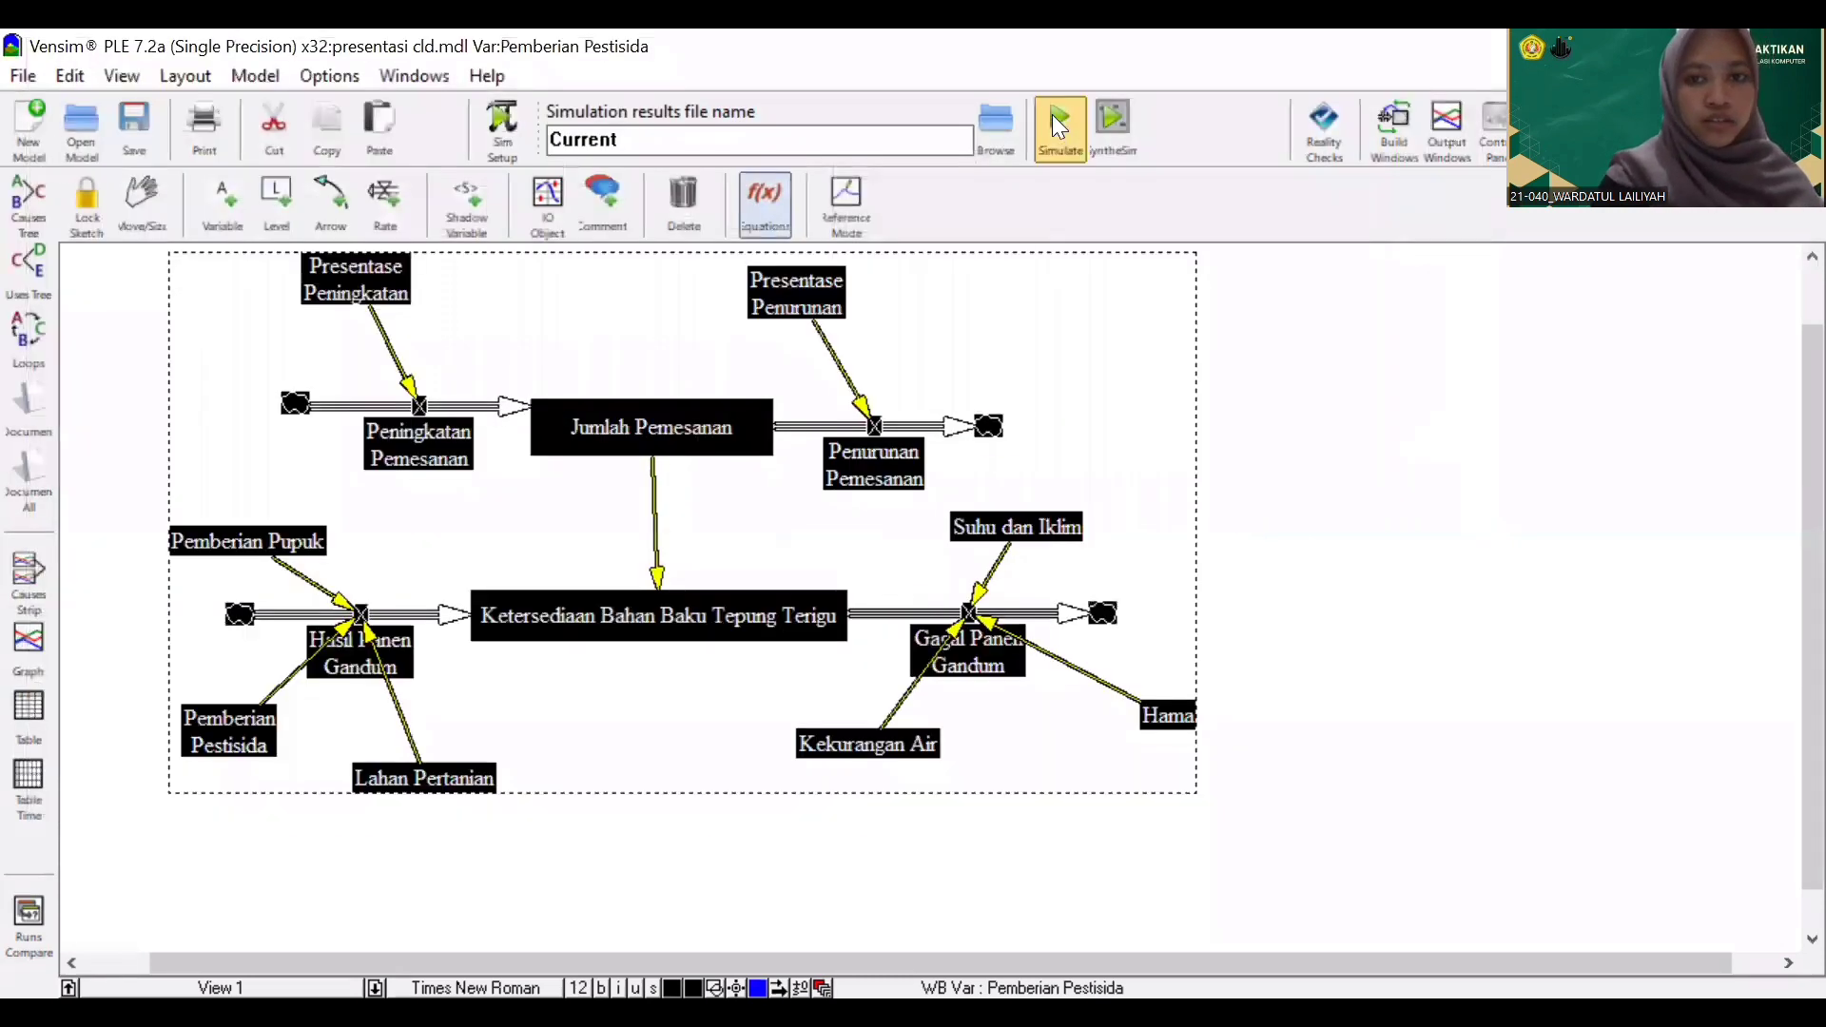
Rerun the simulation with the changed pesticide equation, overwriting the Current dataset, and review all variables in a graph and a table
click(1058, 118)
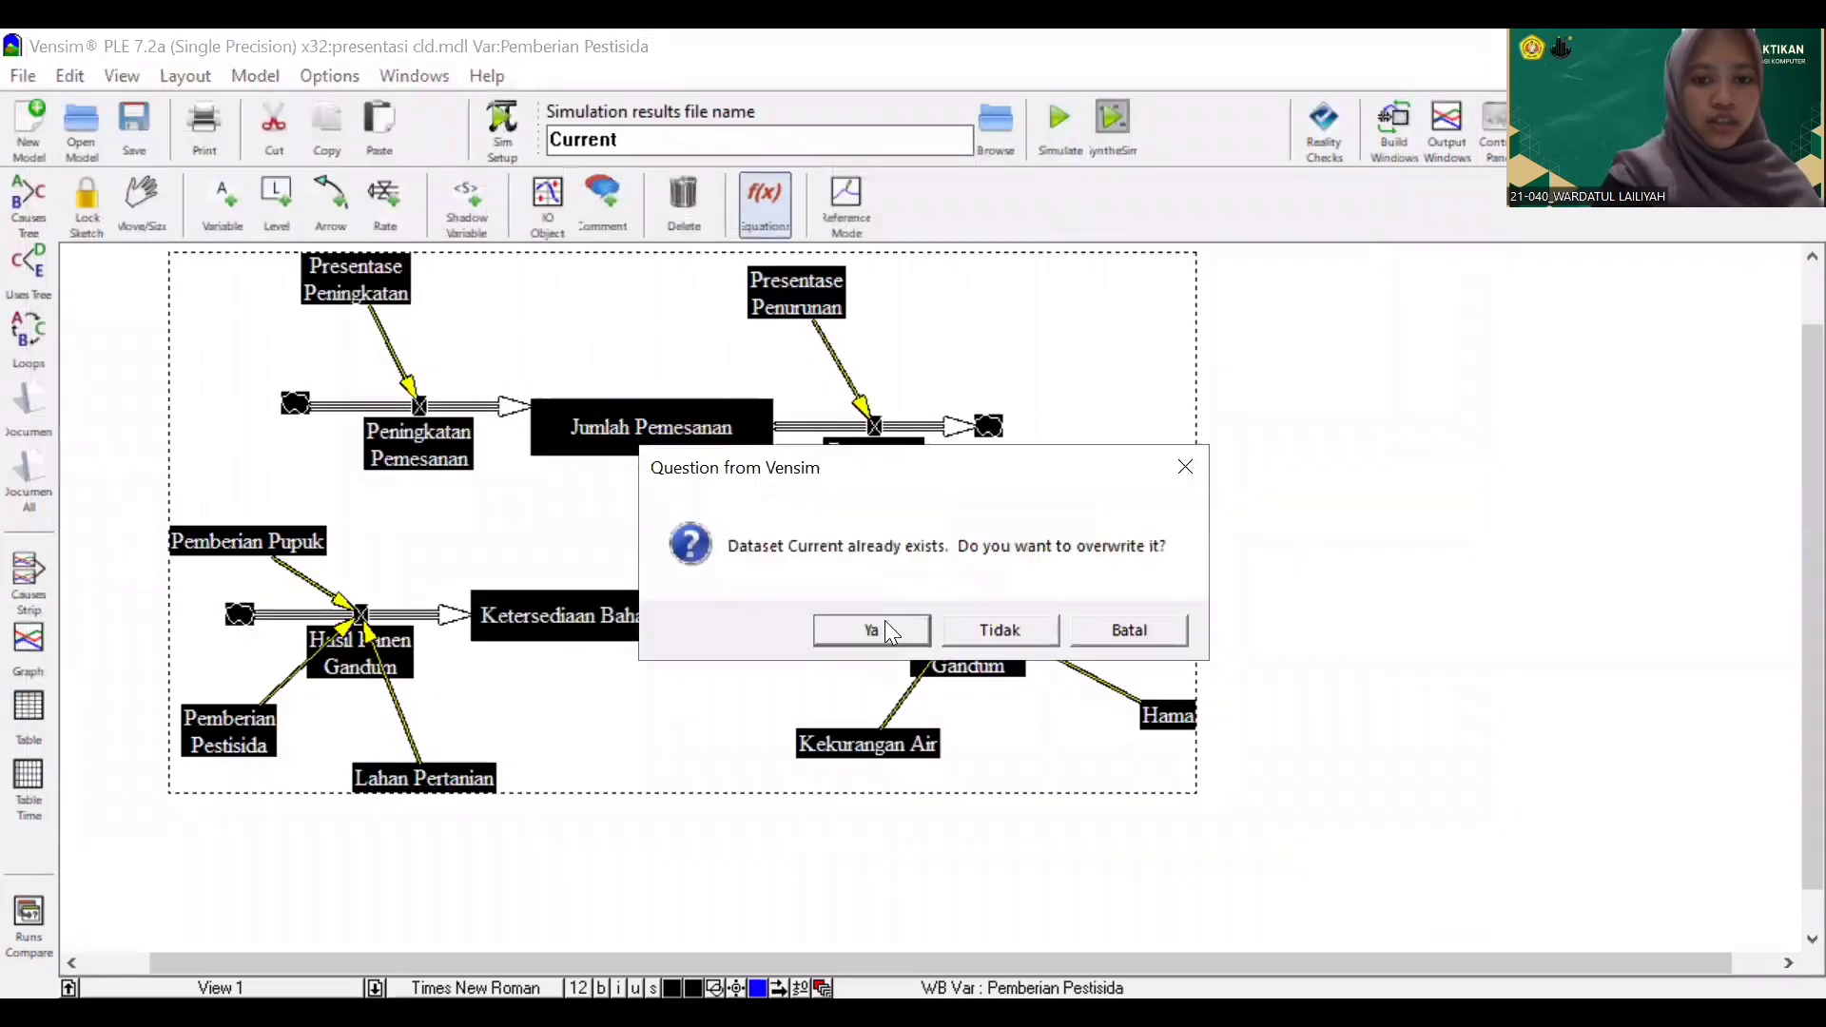
click(886, 621)
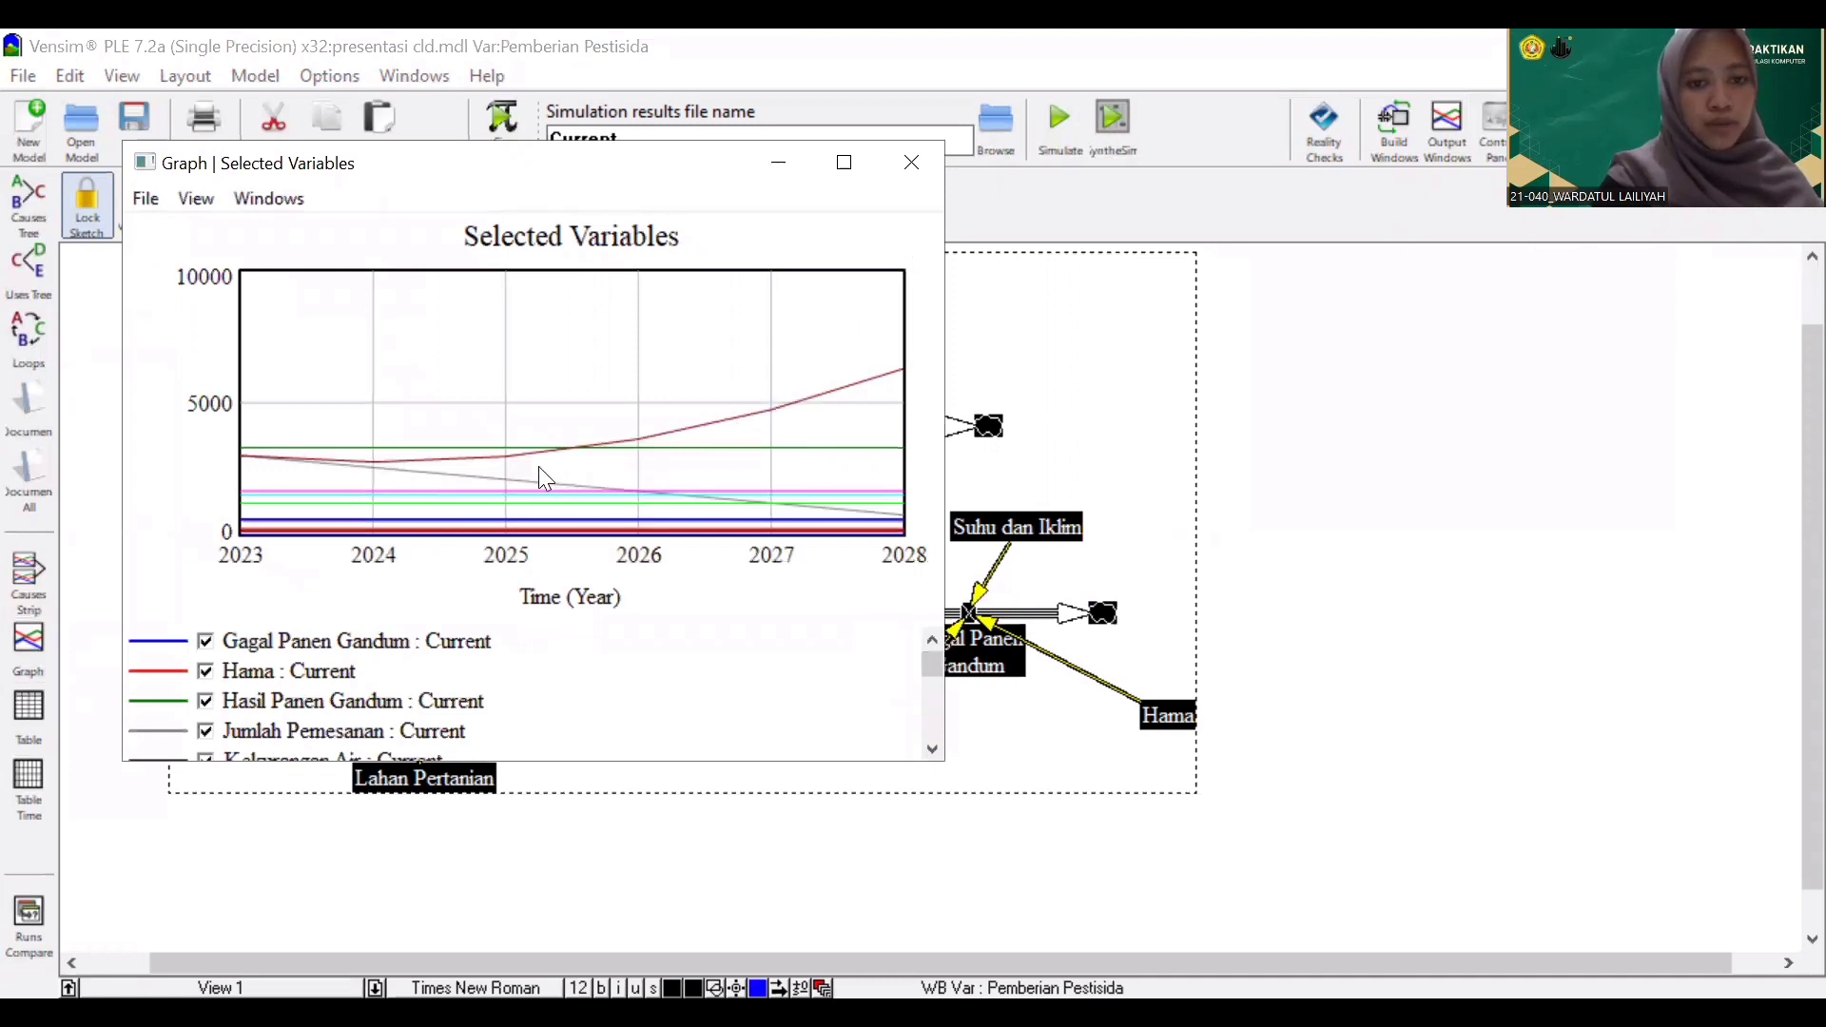
click(29, 706)
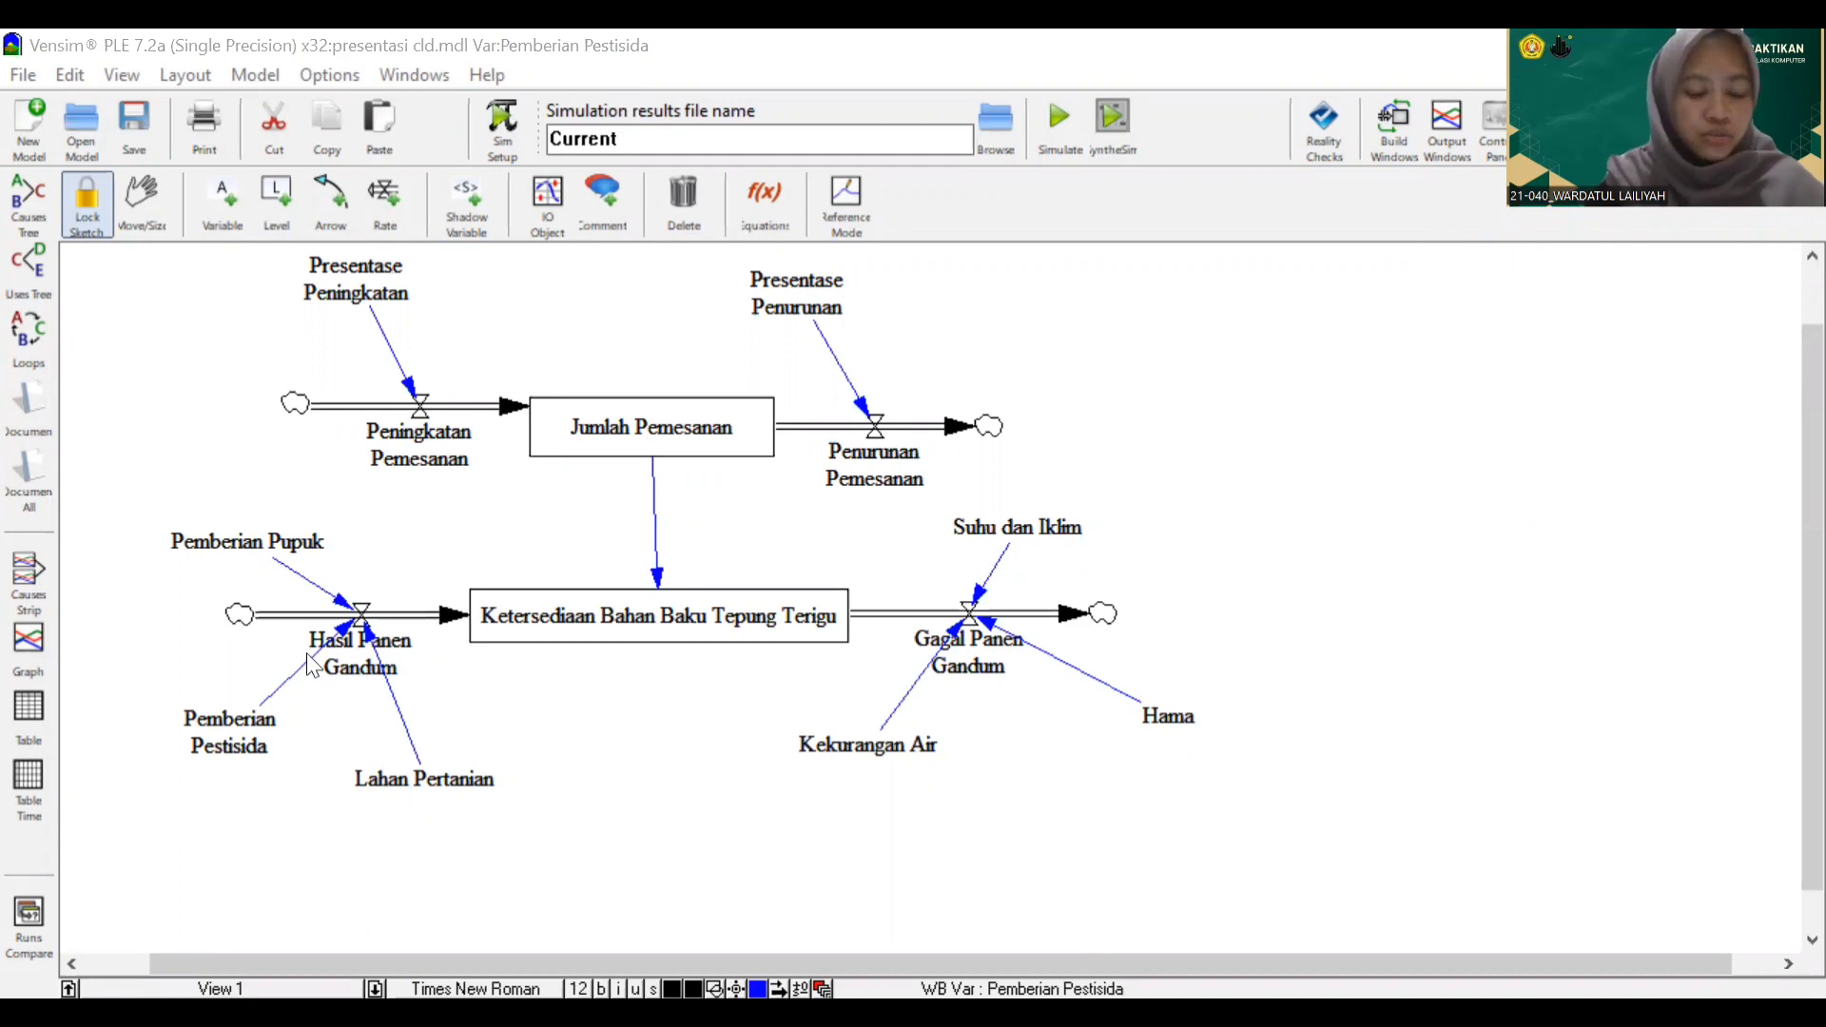
Remove the 0.2 multiplier from the Pemberian Pestisida equation, leaving the value 6000
click(207, 747)
click(765, 205)
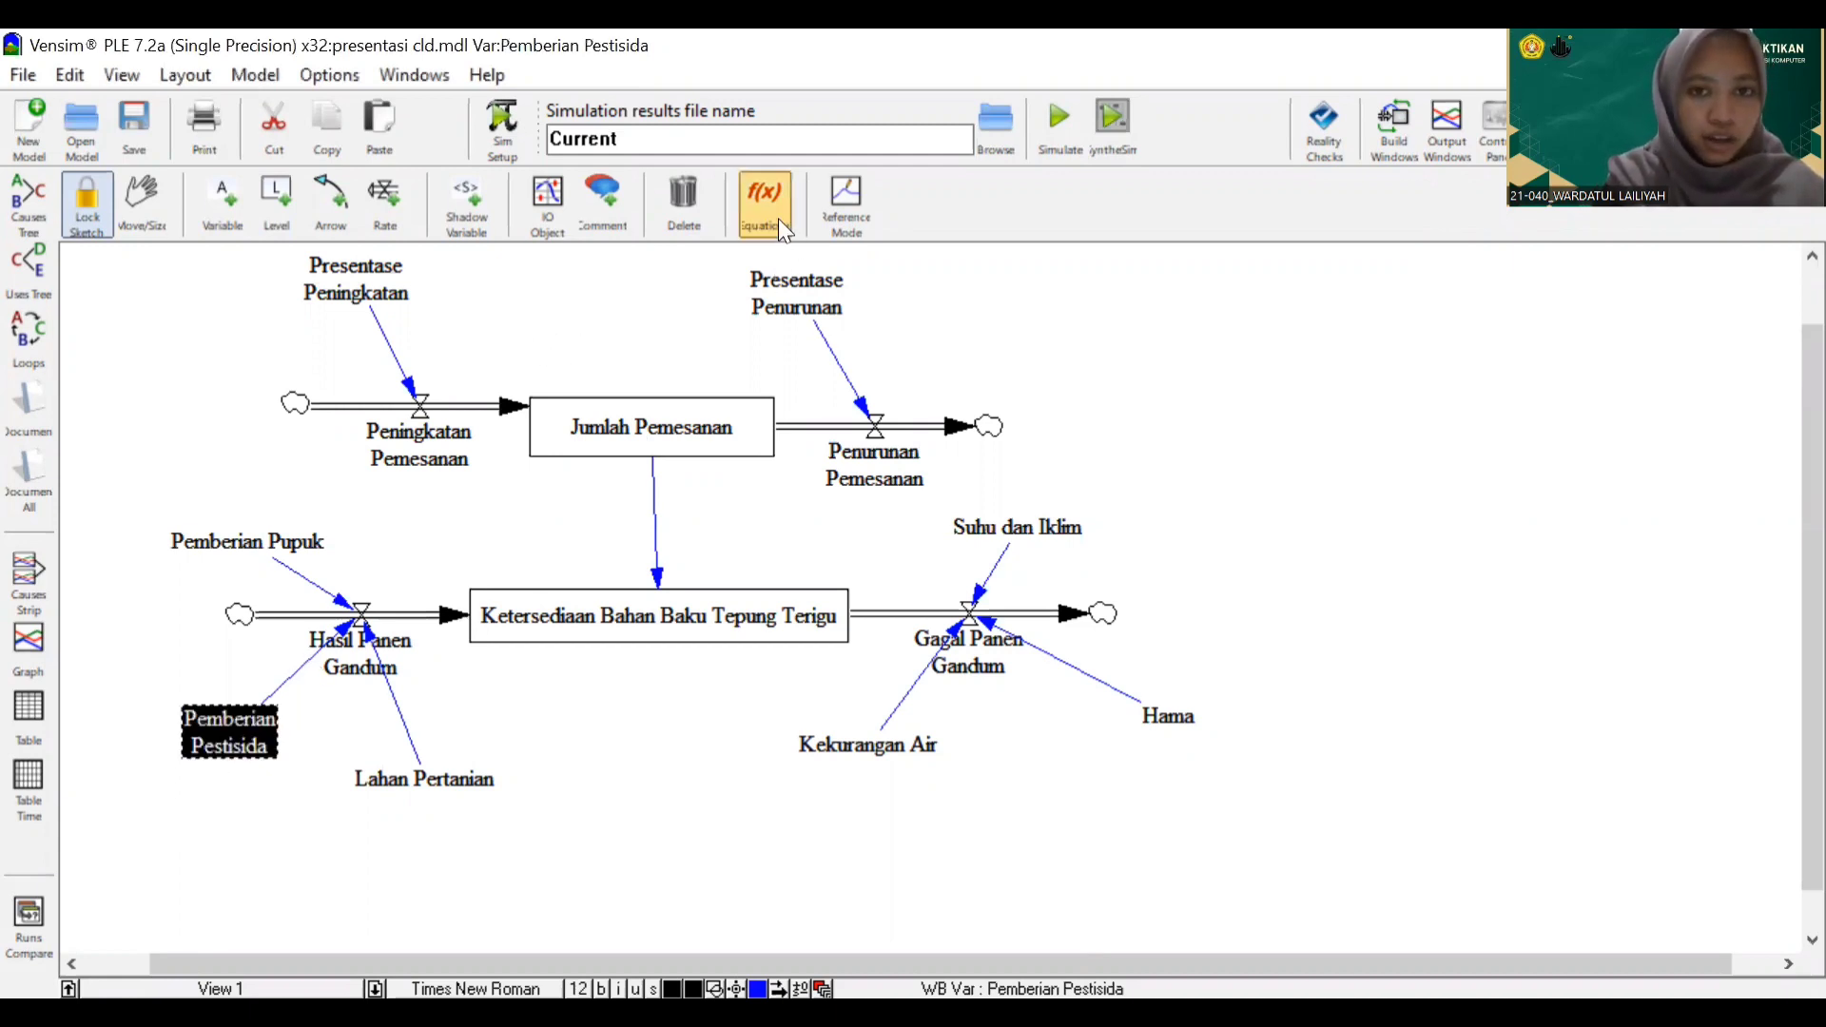
click(233, 721)
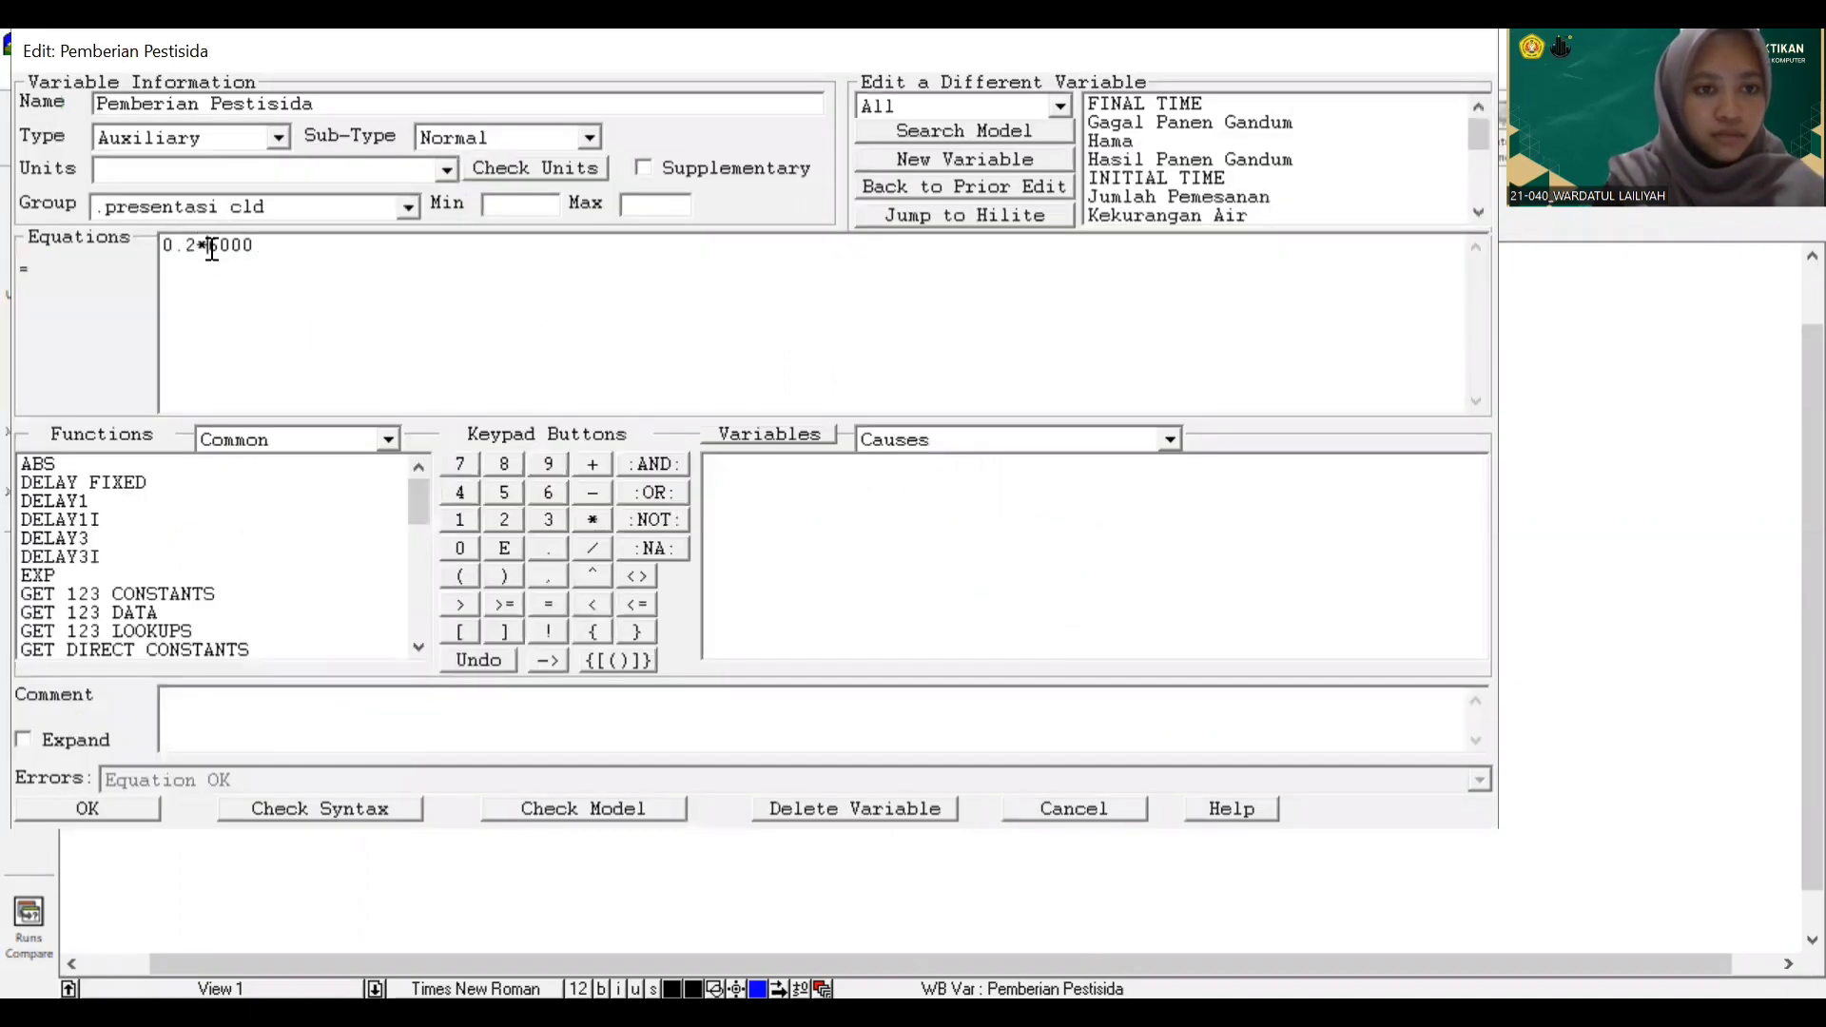
drag(208, 247, 159, 250)
key(Delete)
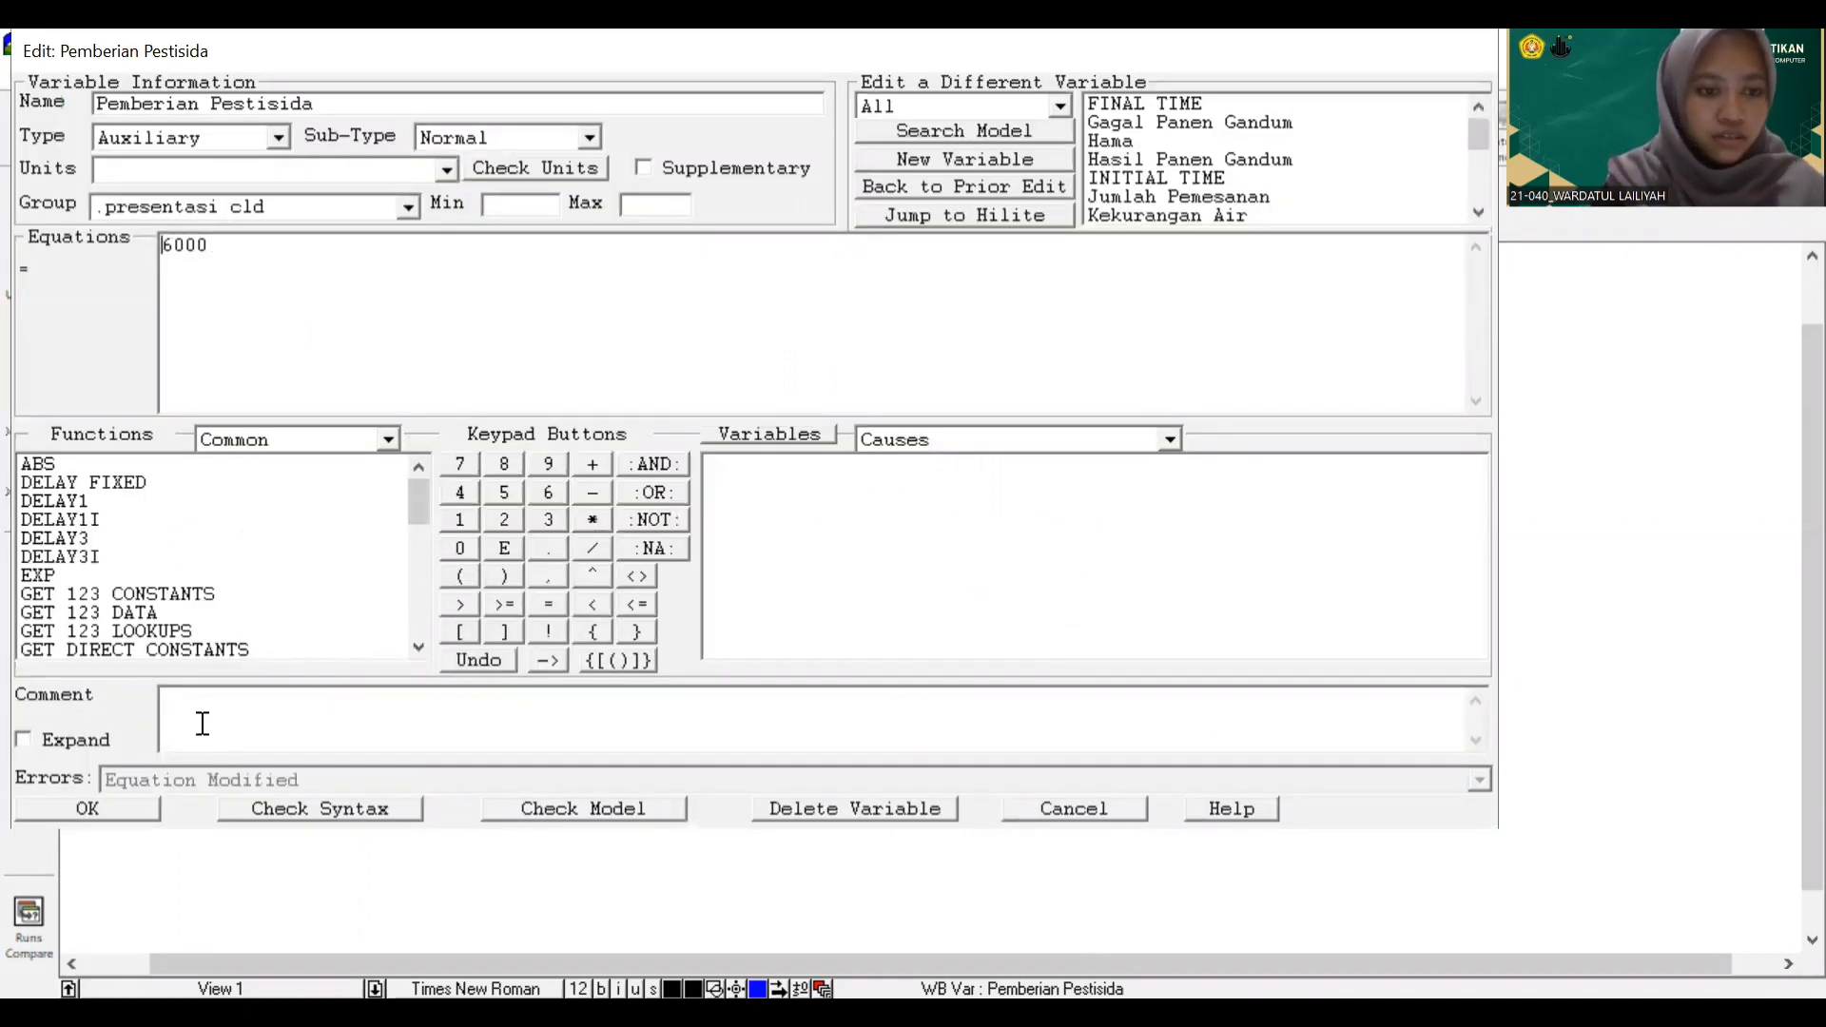
click(150, 807)
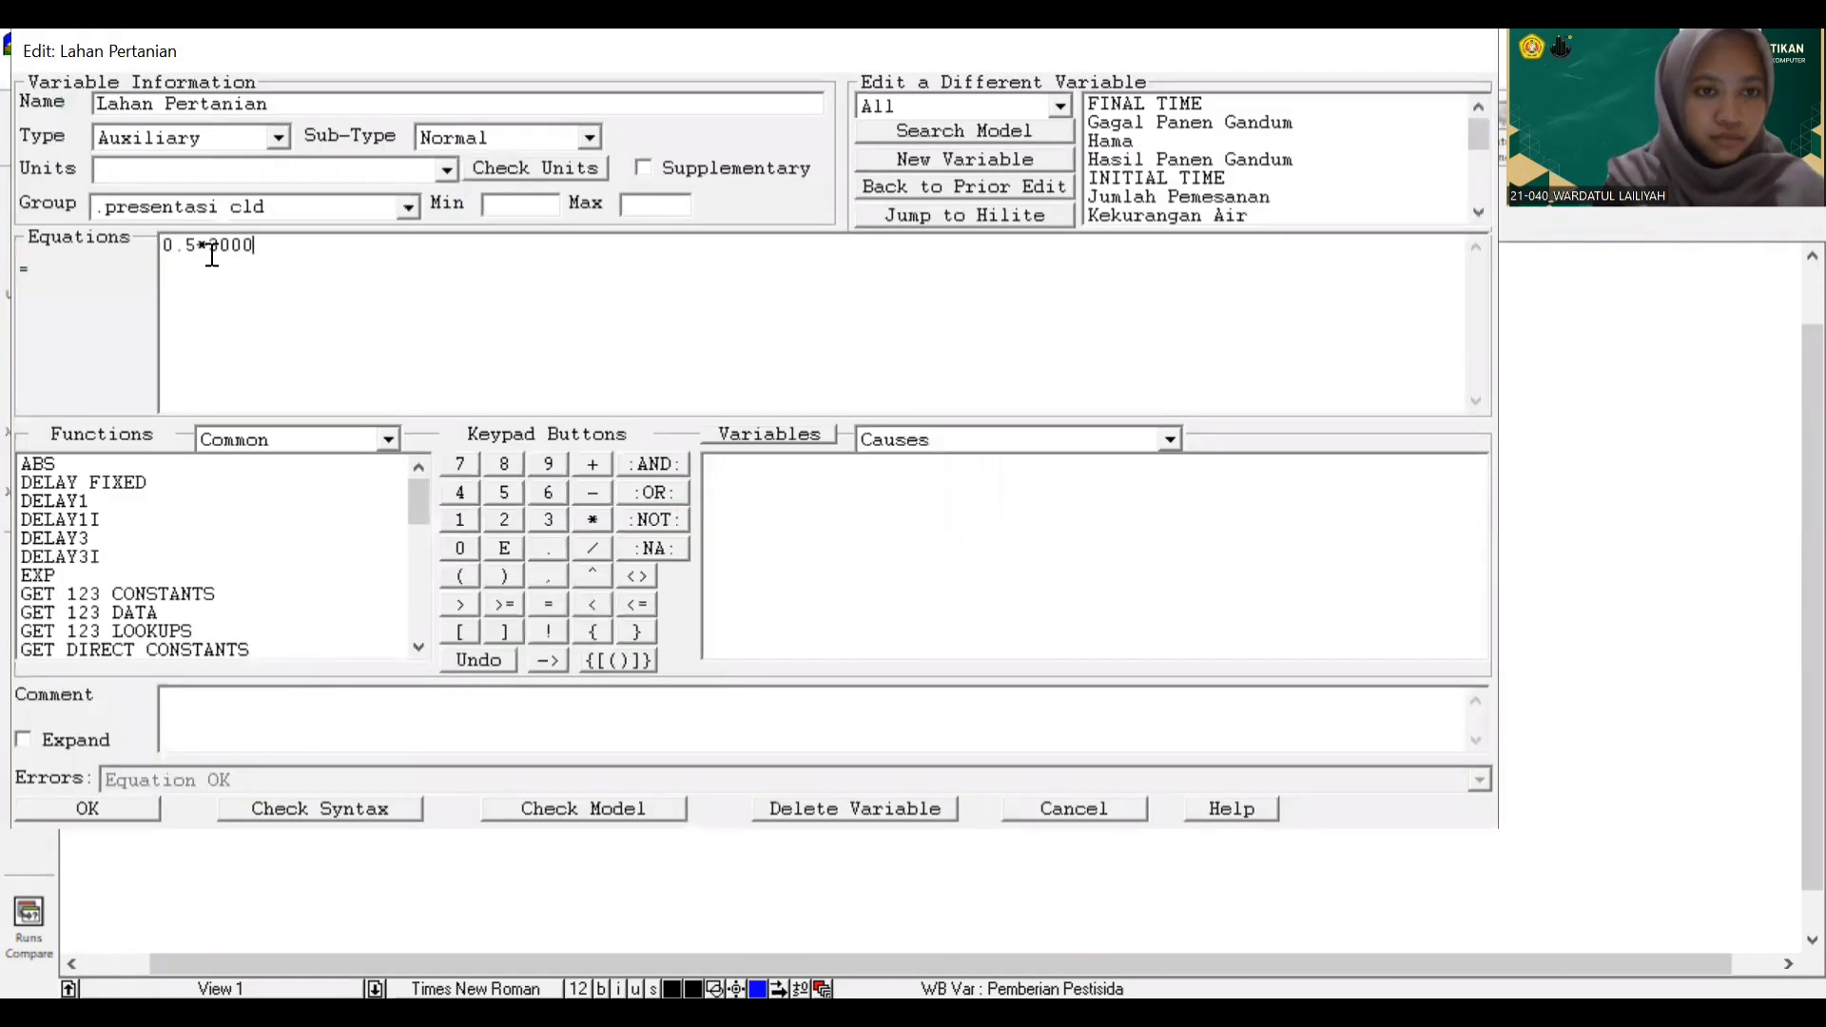
Remove the 0.5 multiplier from the Lahan Pertanian equation, leaving the value 3000
click(204, 249)
shift+click(163, 253)
key(BackSpace)
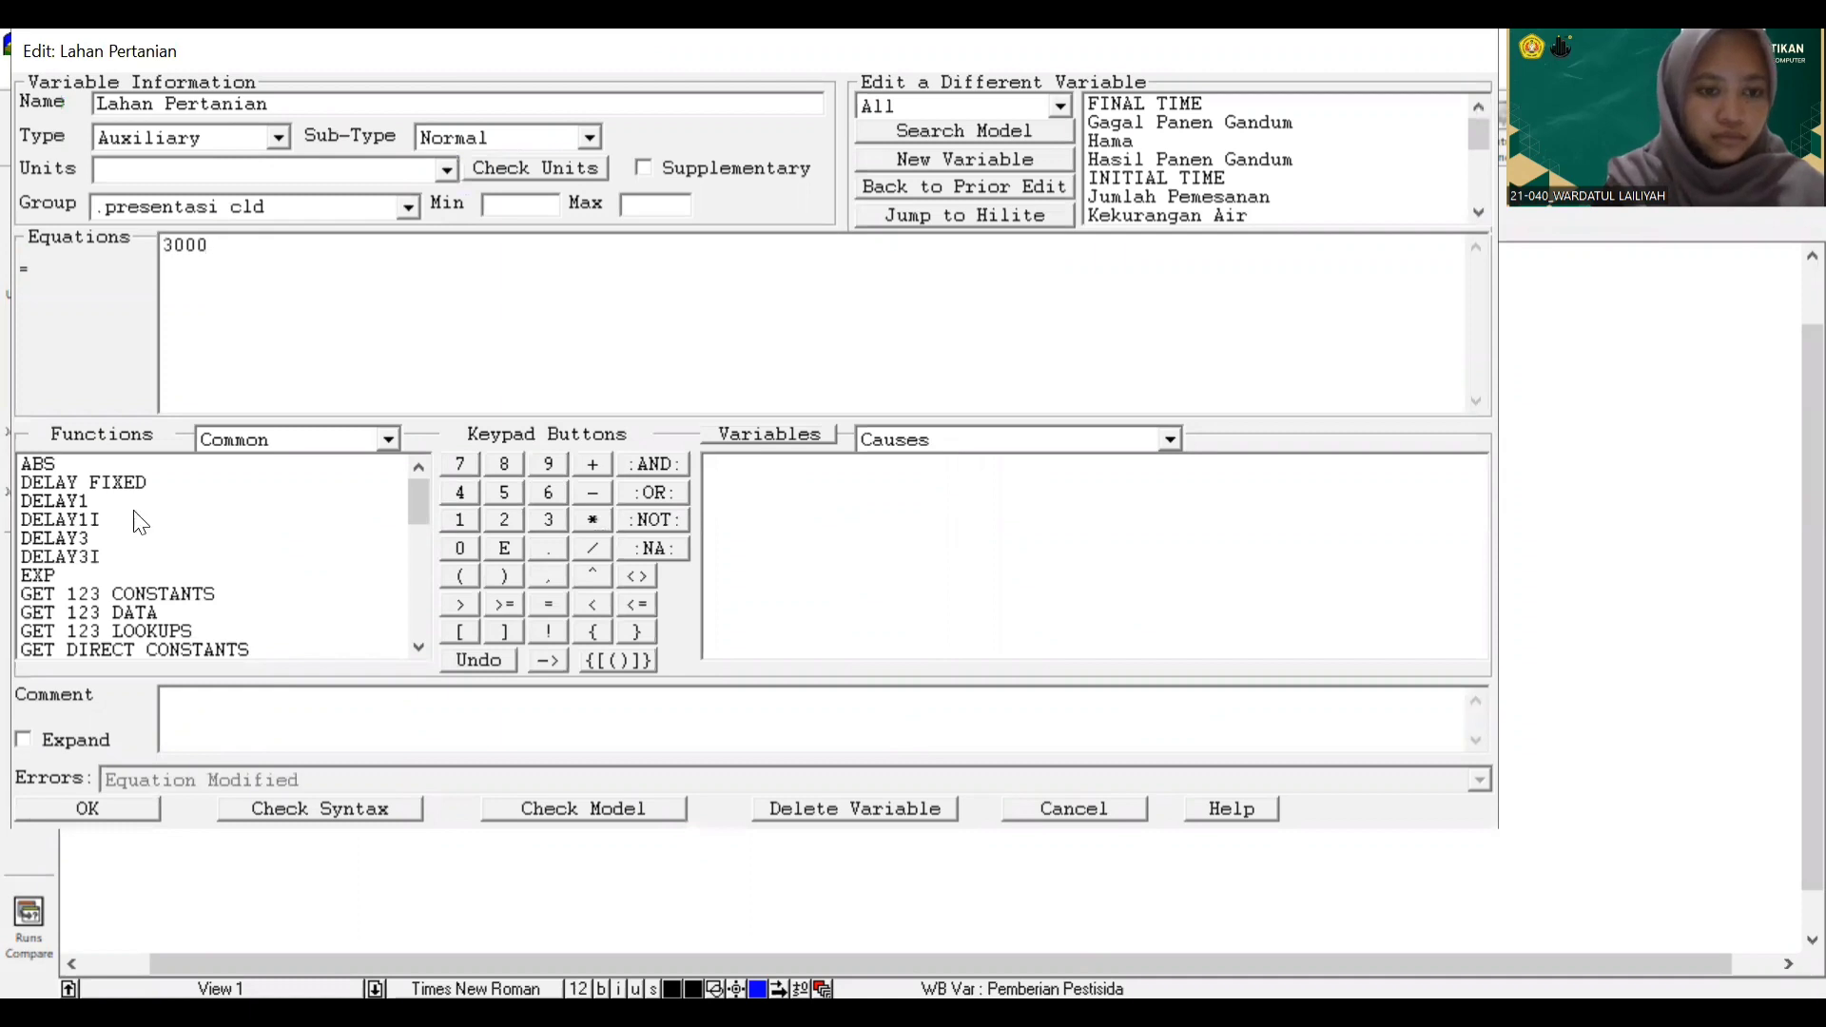
click(100, 819)
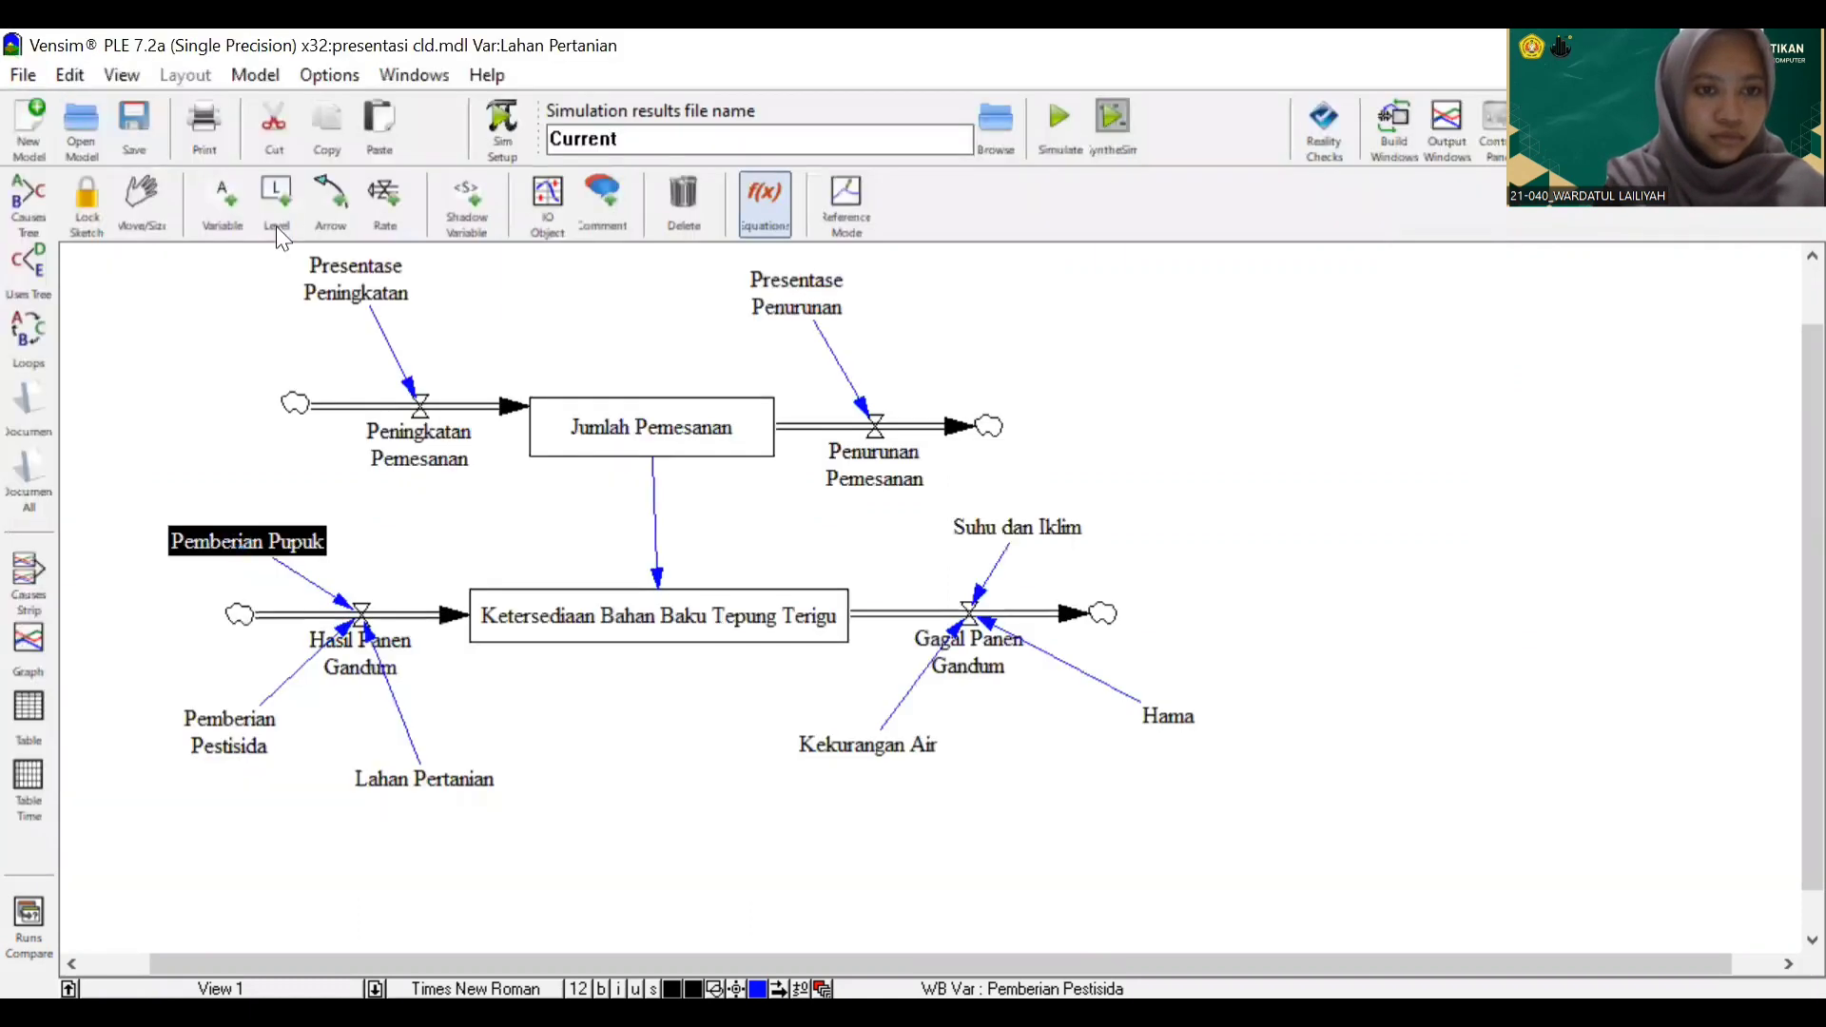
Remove the 0.3 multiplier from the Pemberian Pupuk equation, leaving the value 2000
click(247, 542)
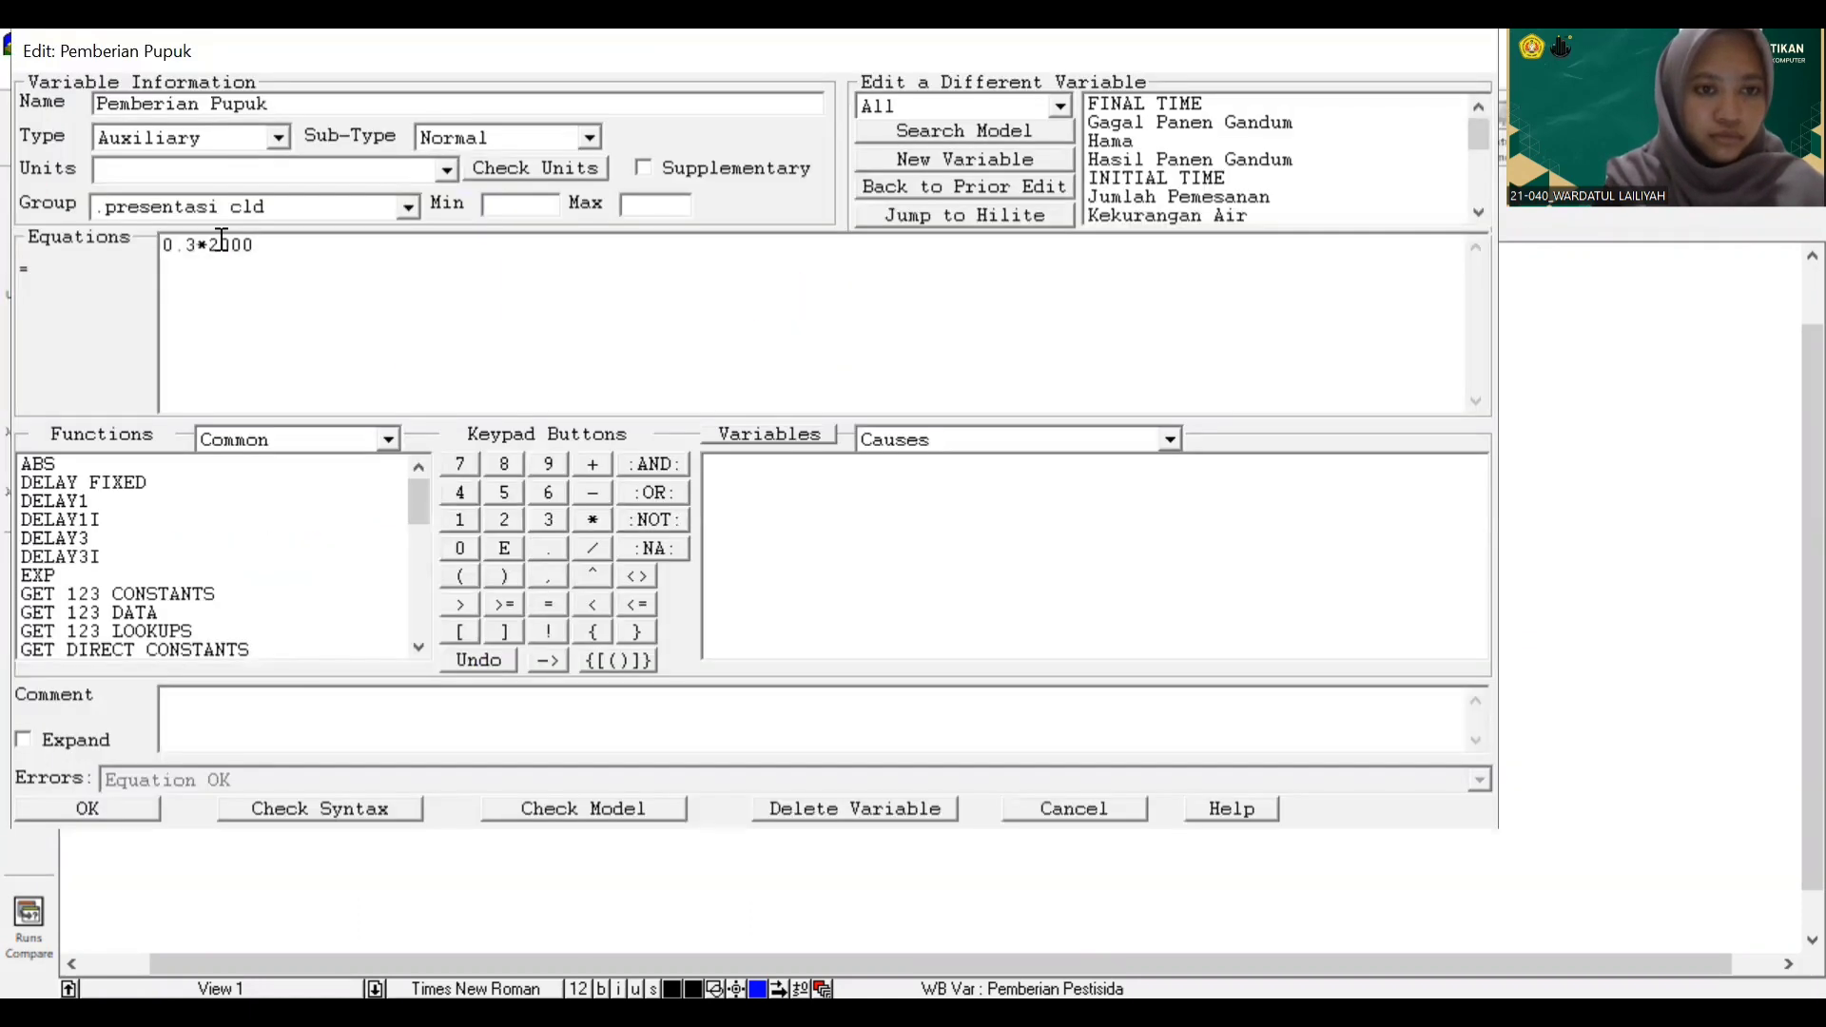
drag(218, 245, 162, 245)
key(BackSpace)
text(2)
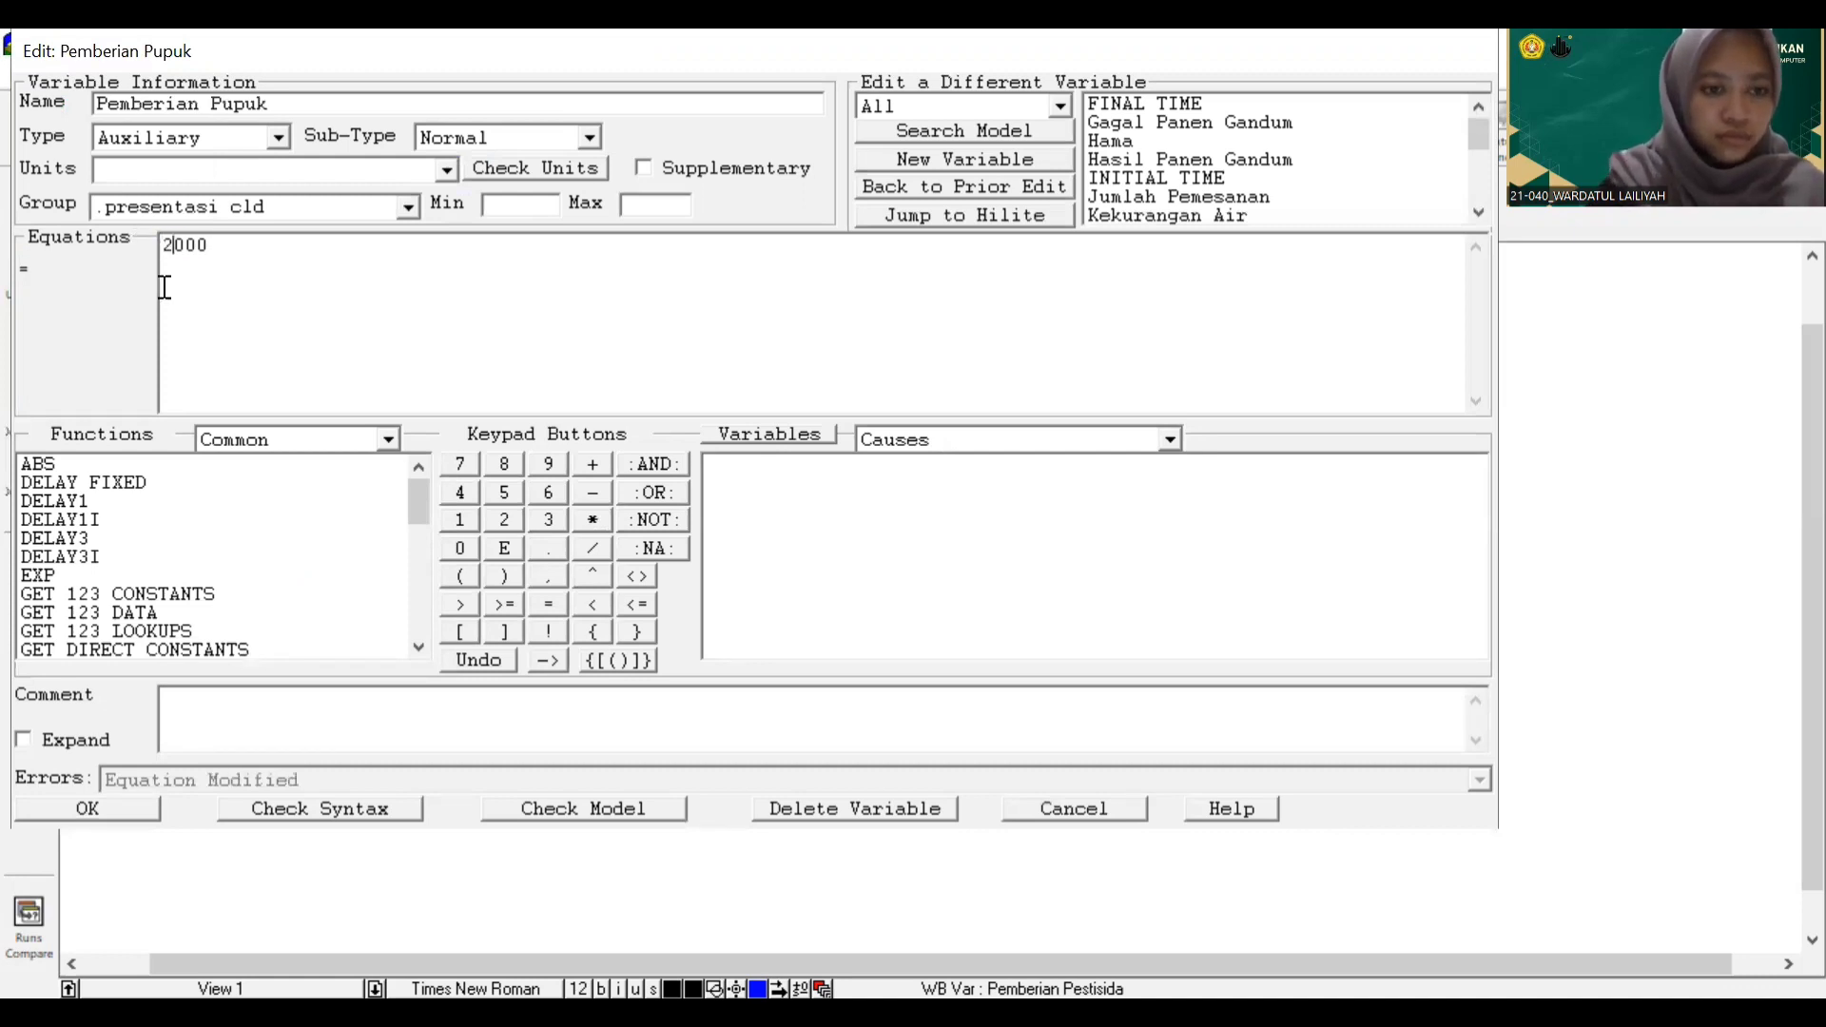
click(152, 801)
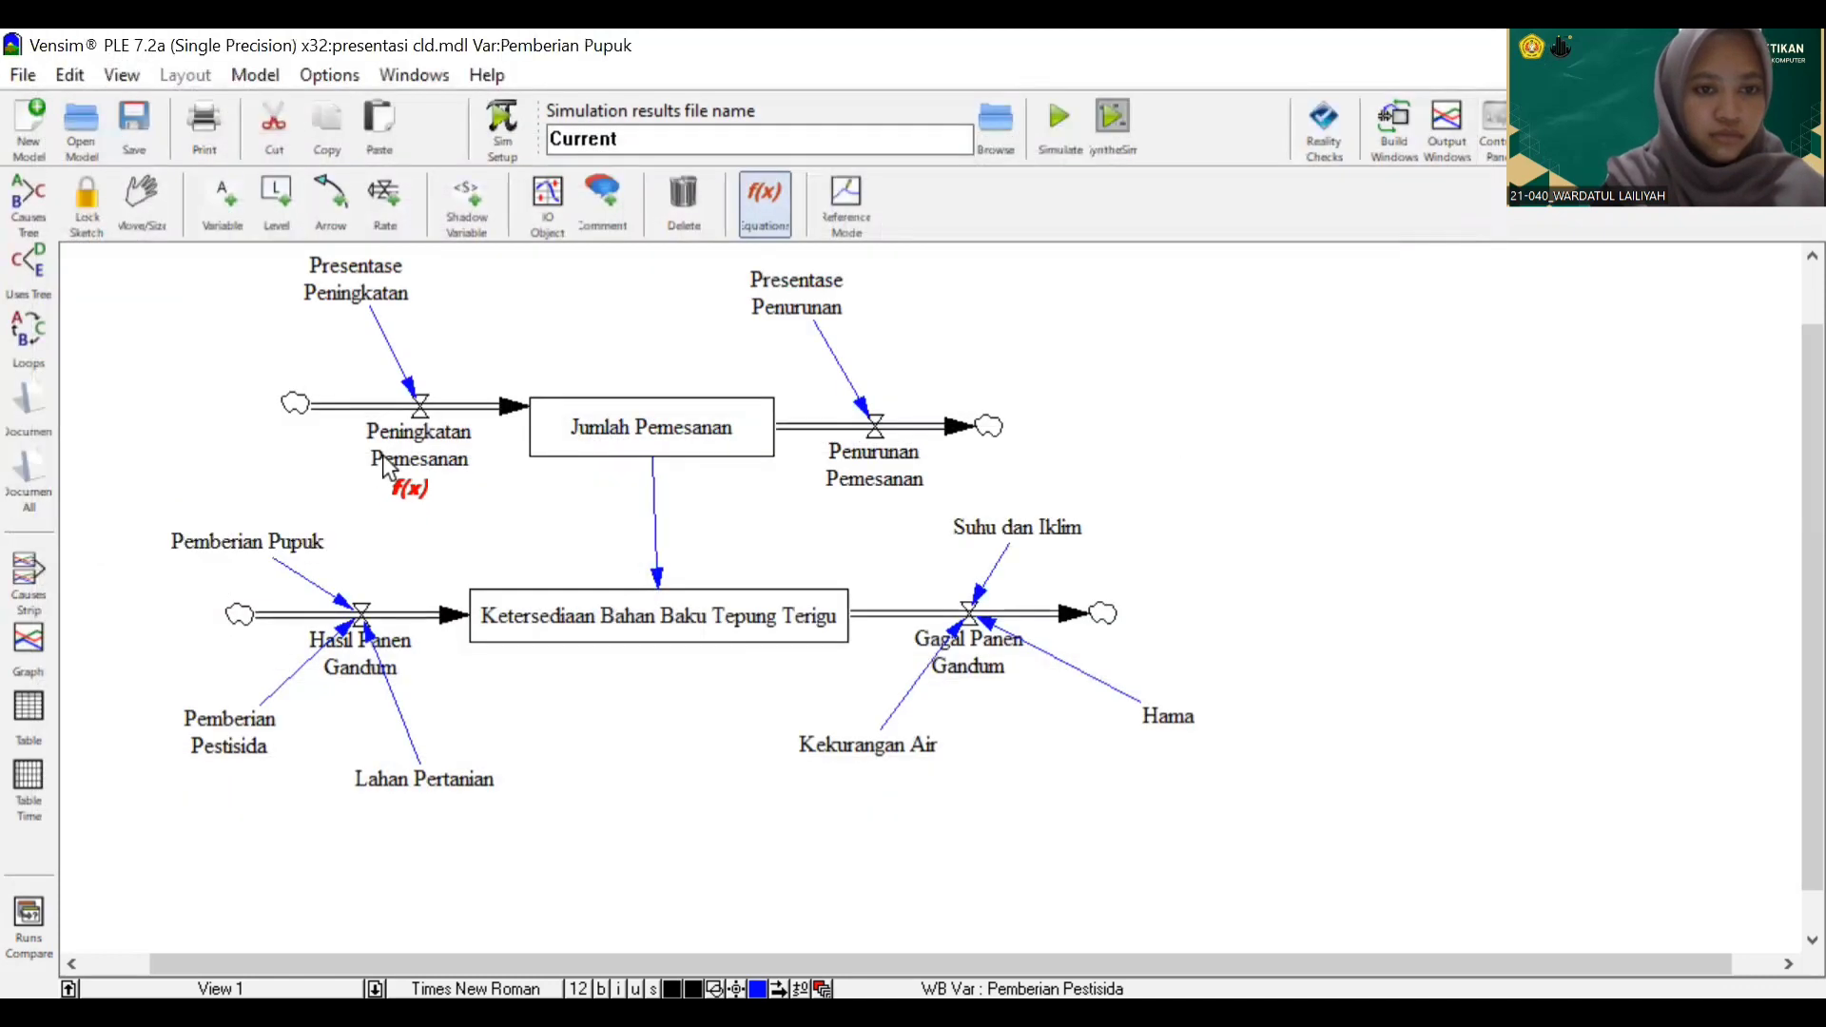
Remove the 0.6 multiplier from the Kekurangan Air equation, leaving the value 300
click(380, 447)
click(904, 739)
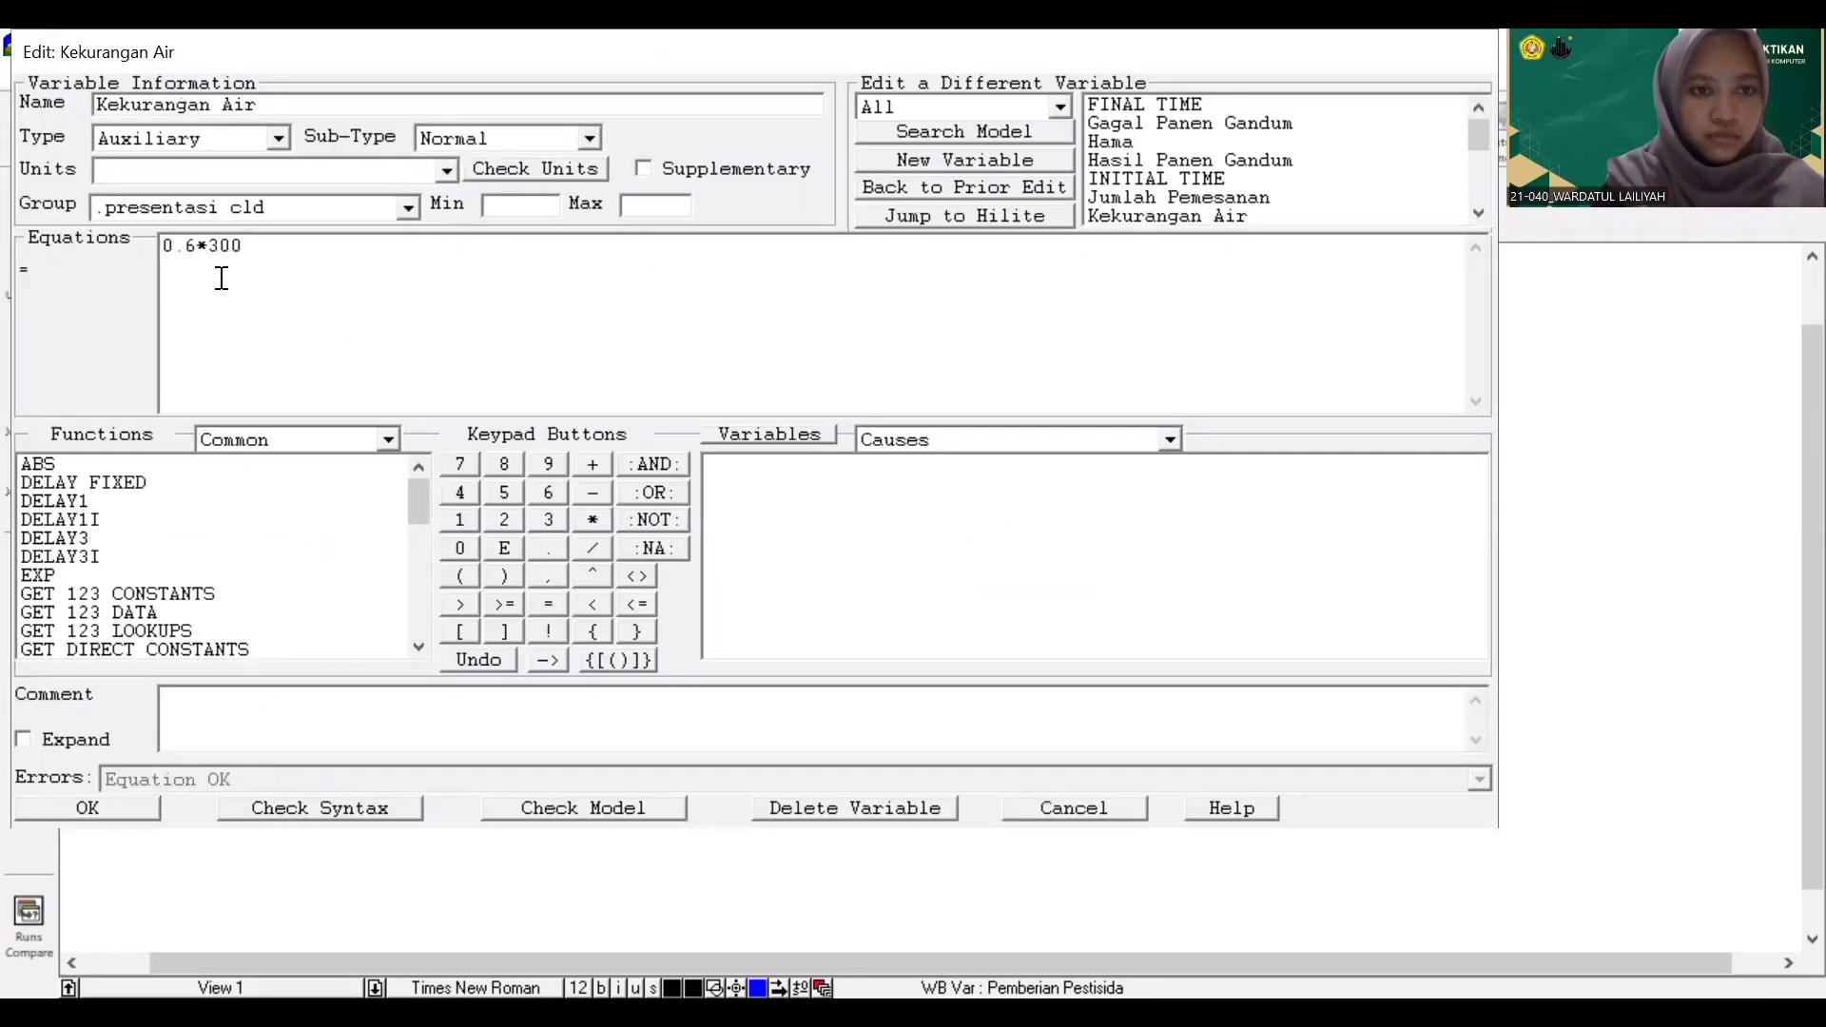
click(205, 249)
key(BackSpace)
key(BackSpace)
key(BackSpace)
key(BackSpace)
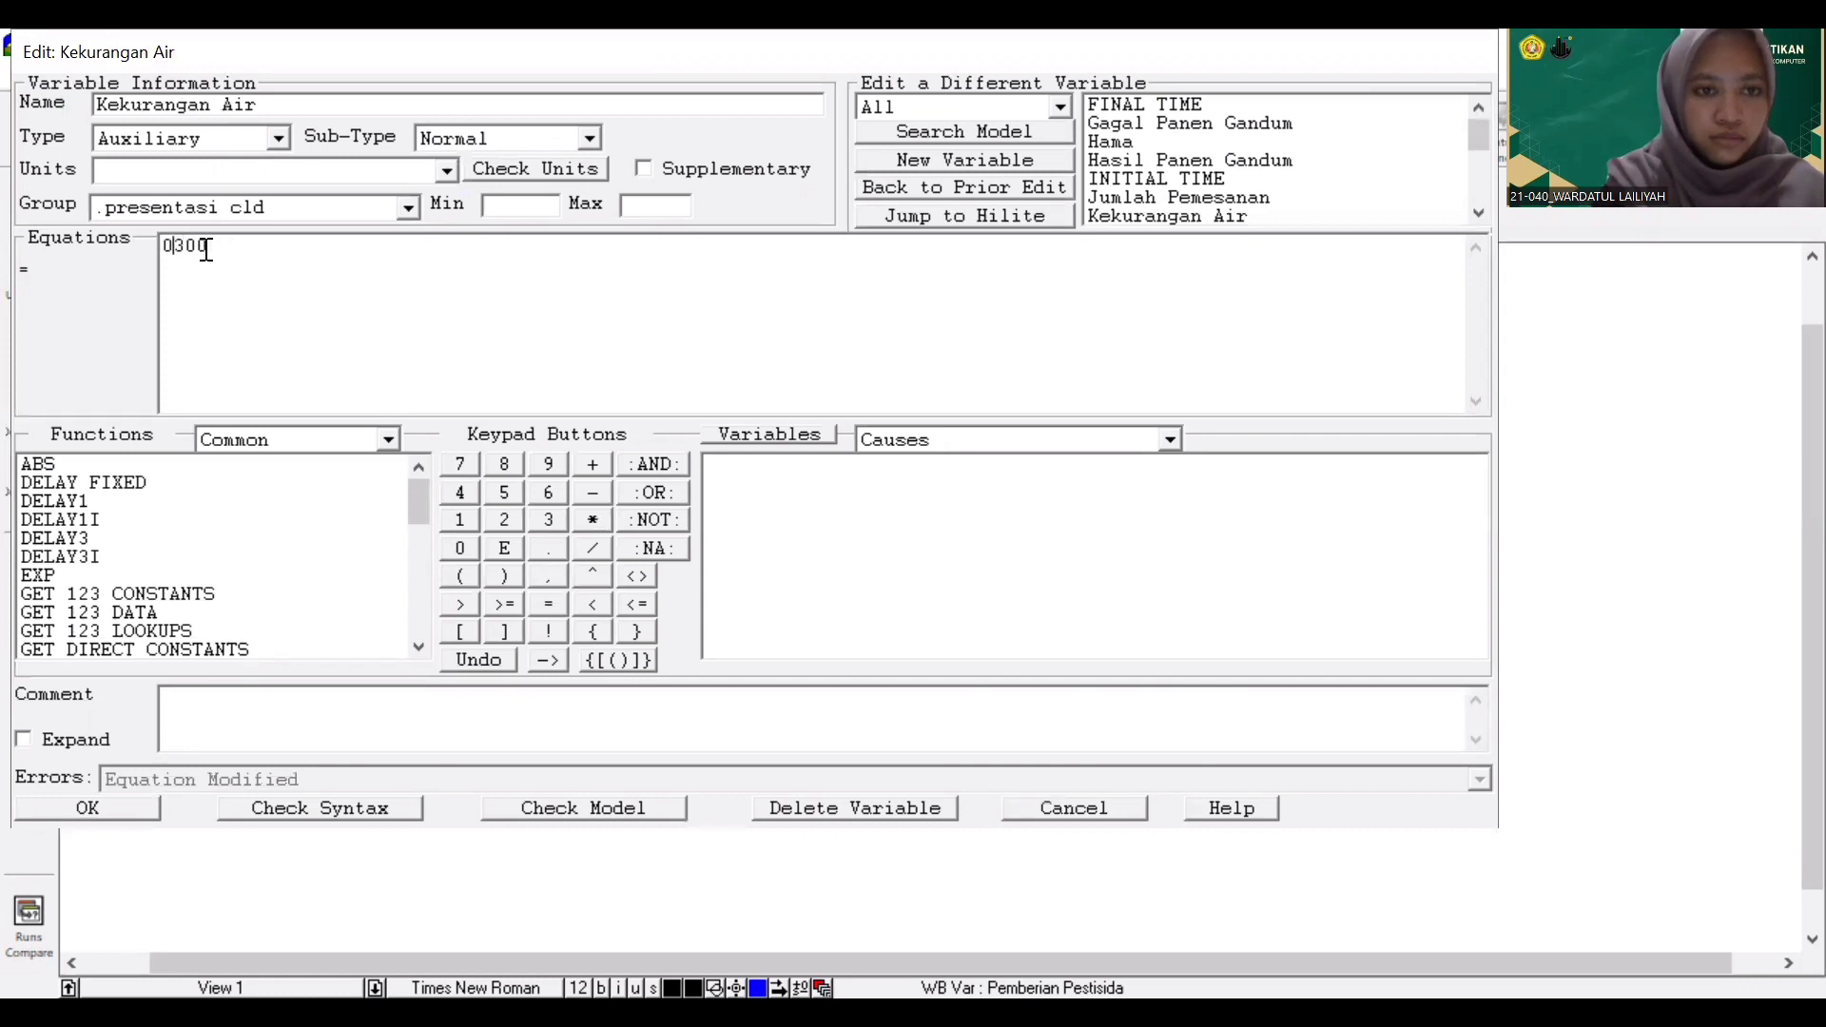
click(143, 804)
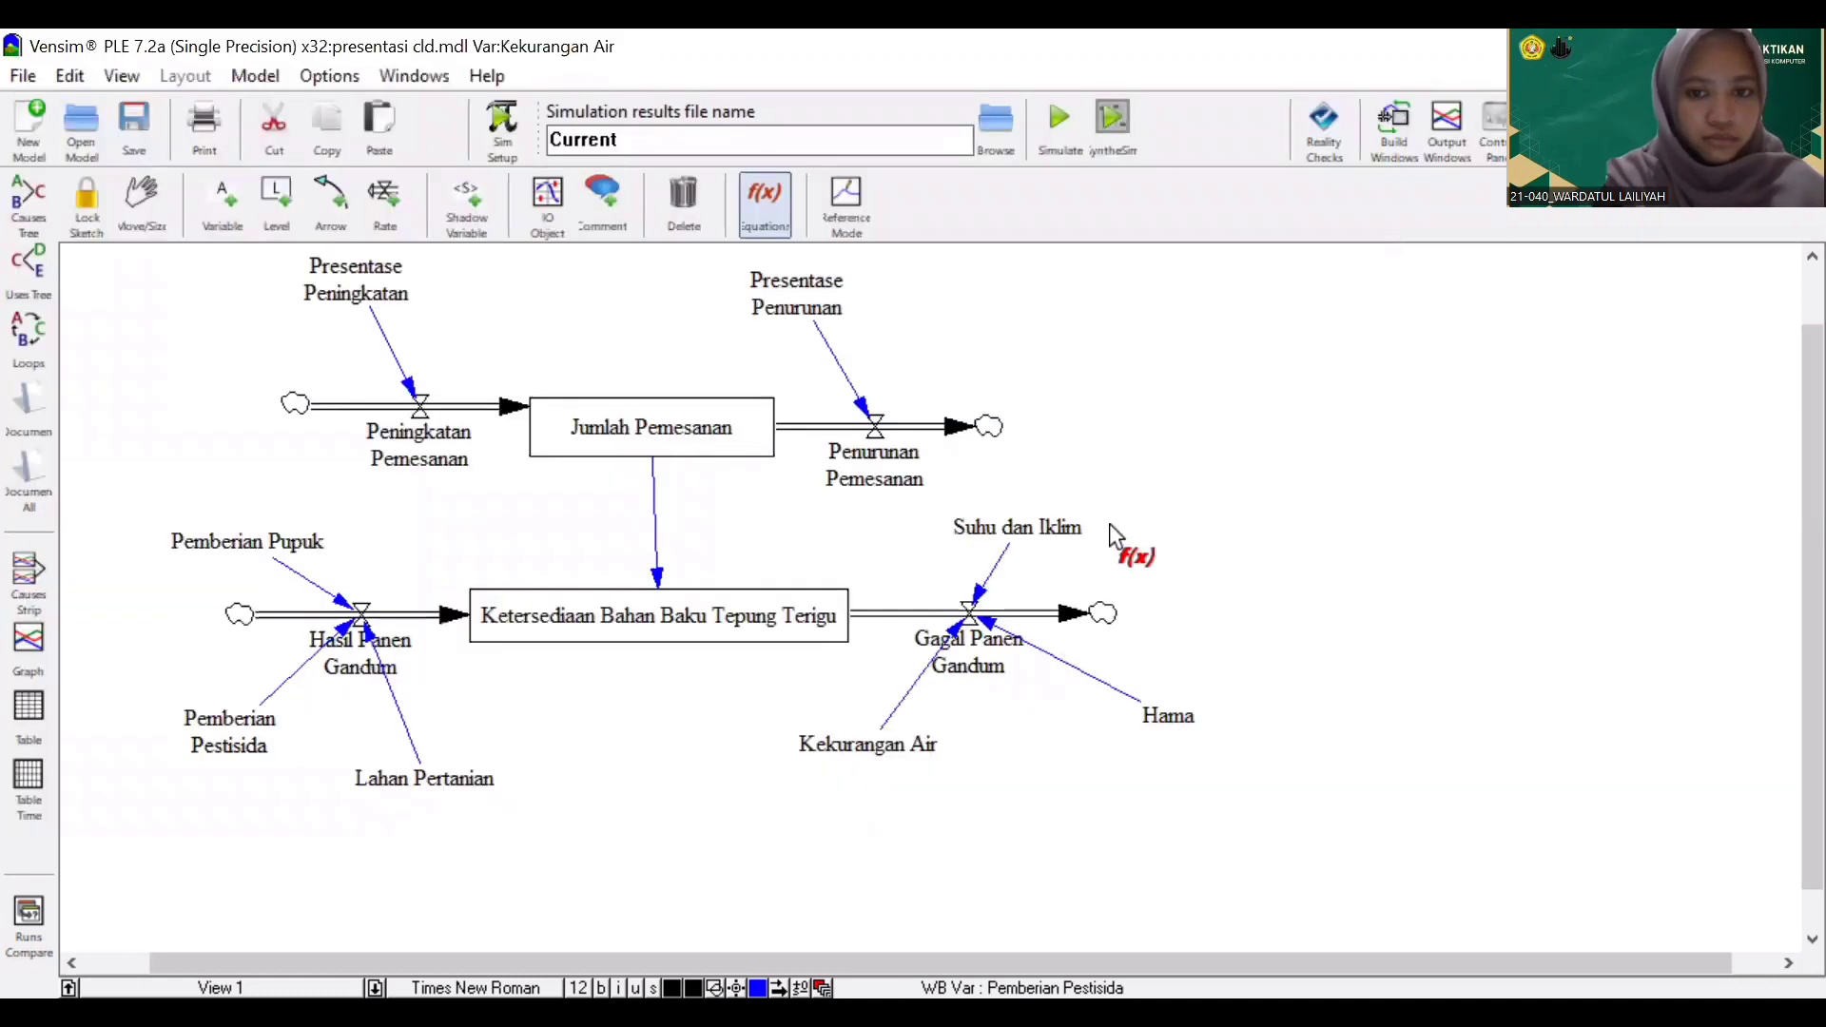
Remove the 0.8 multiplier from the Suhu dan Iklim equation, leaving the value 300
click(1071, 527)
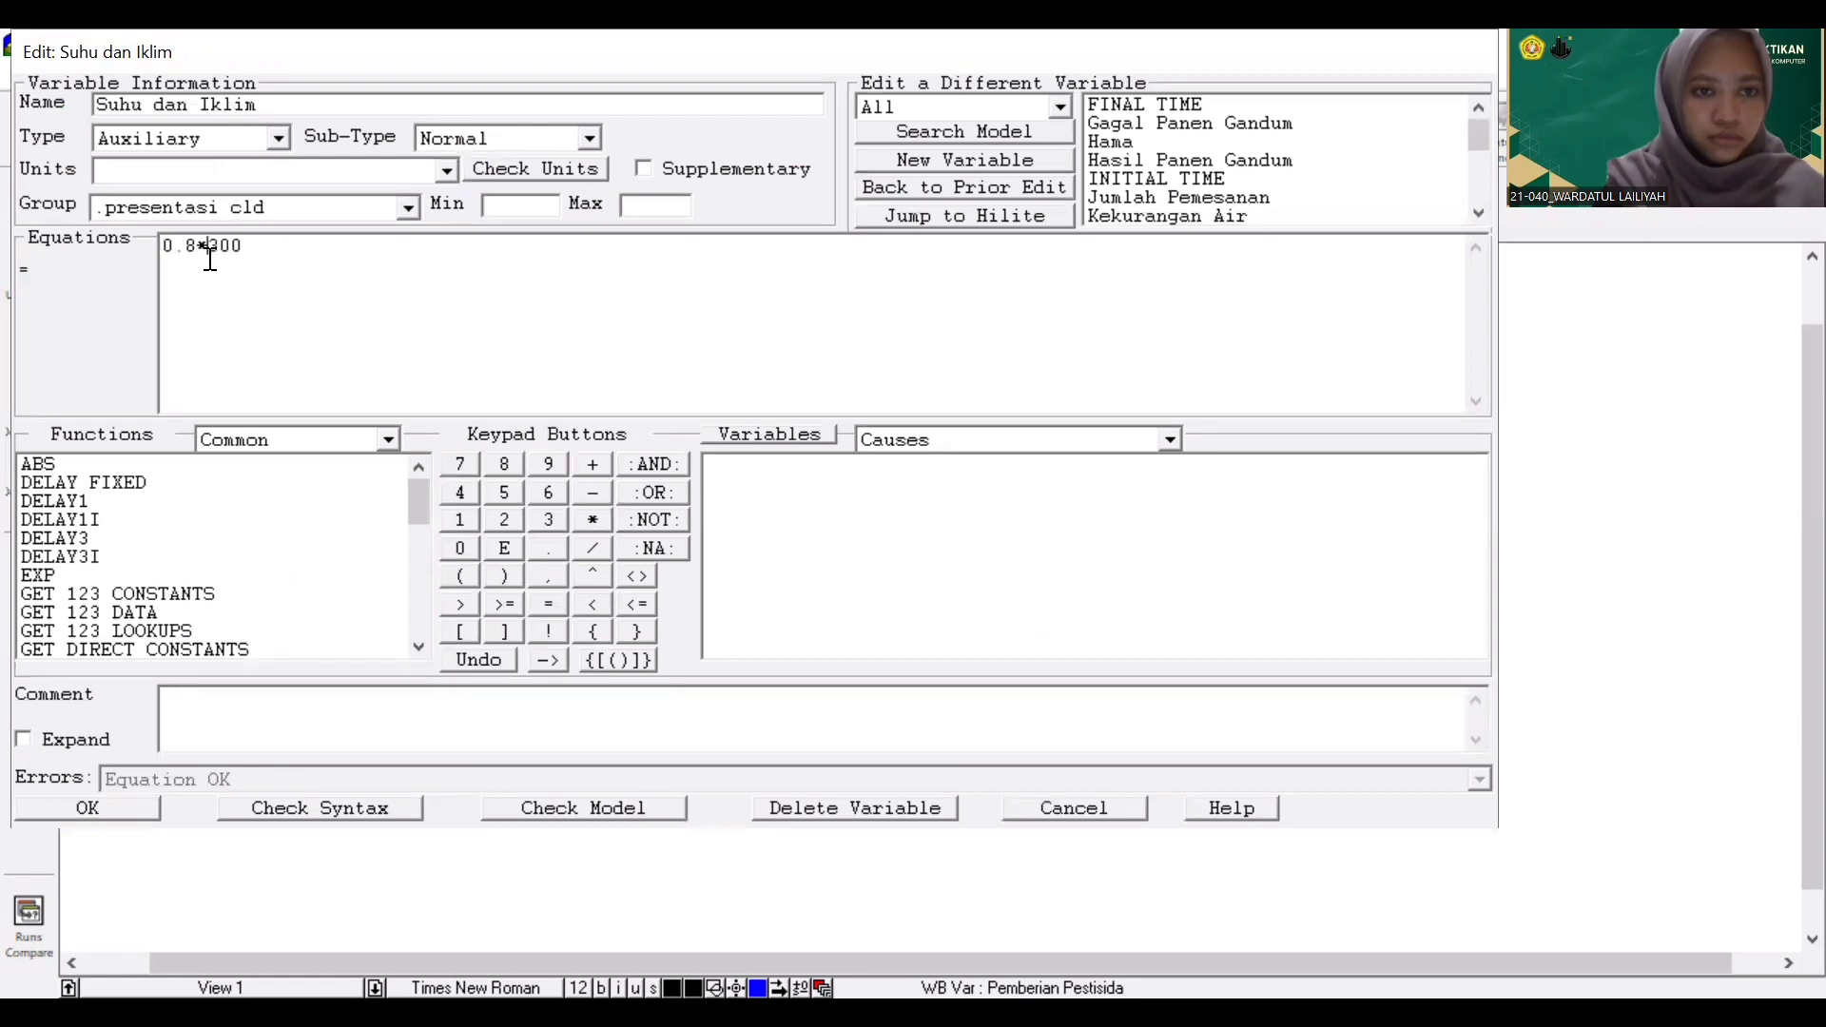
click(210, 259)
key(BackSpace)
key(BackSpace)
key(BackSpace)
key(BackSpace)
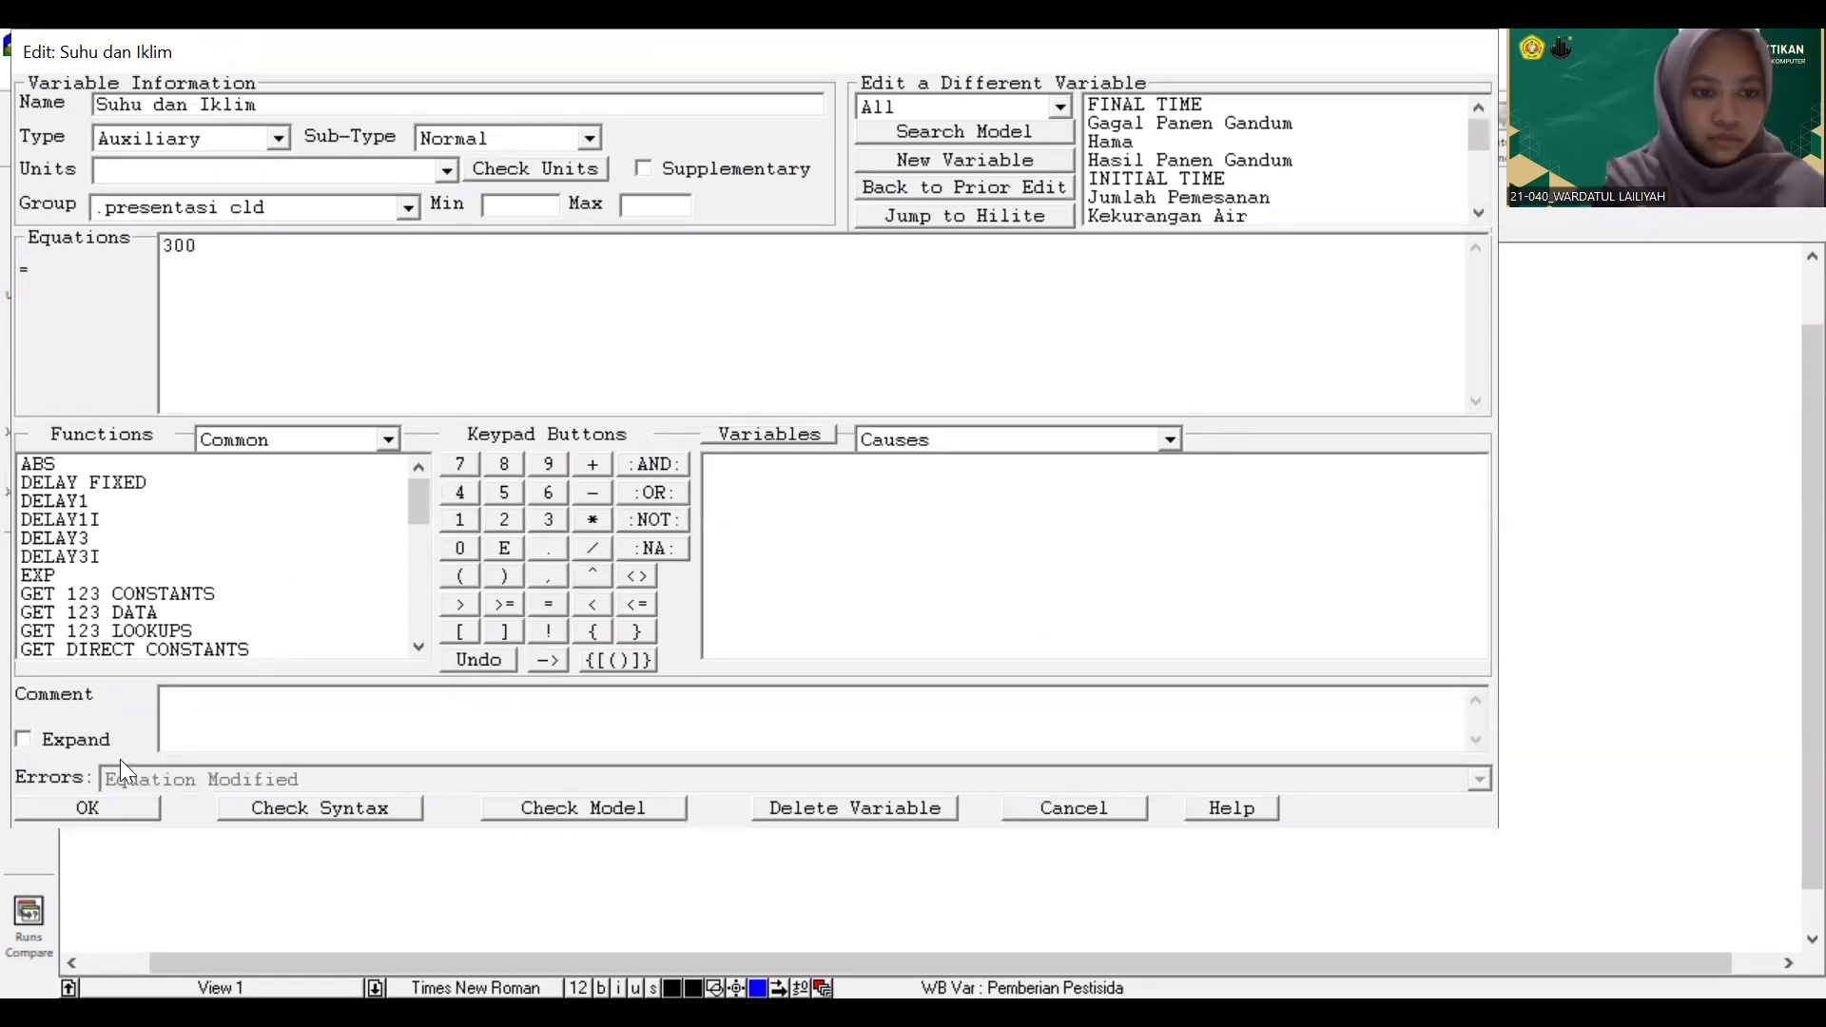
click(128, 799)
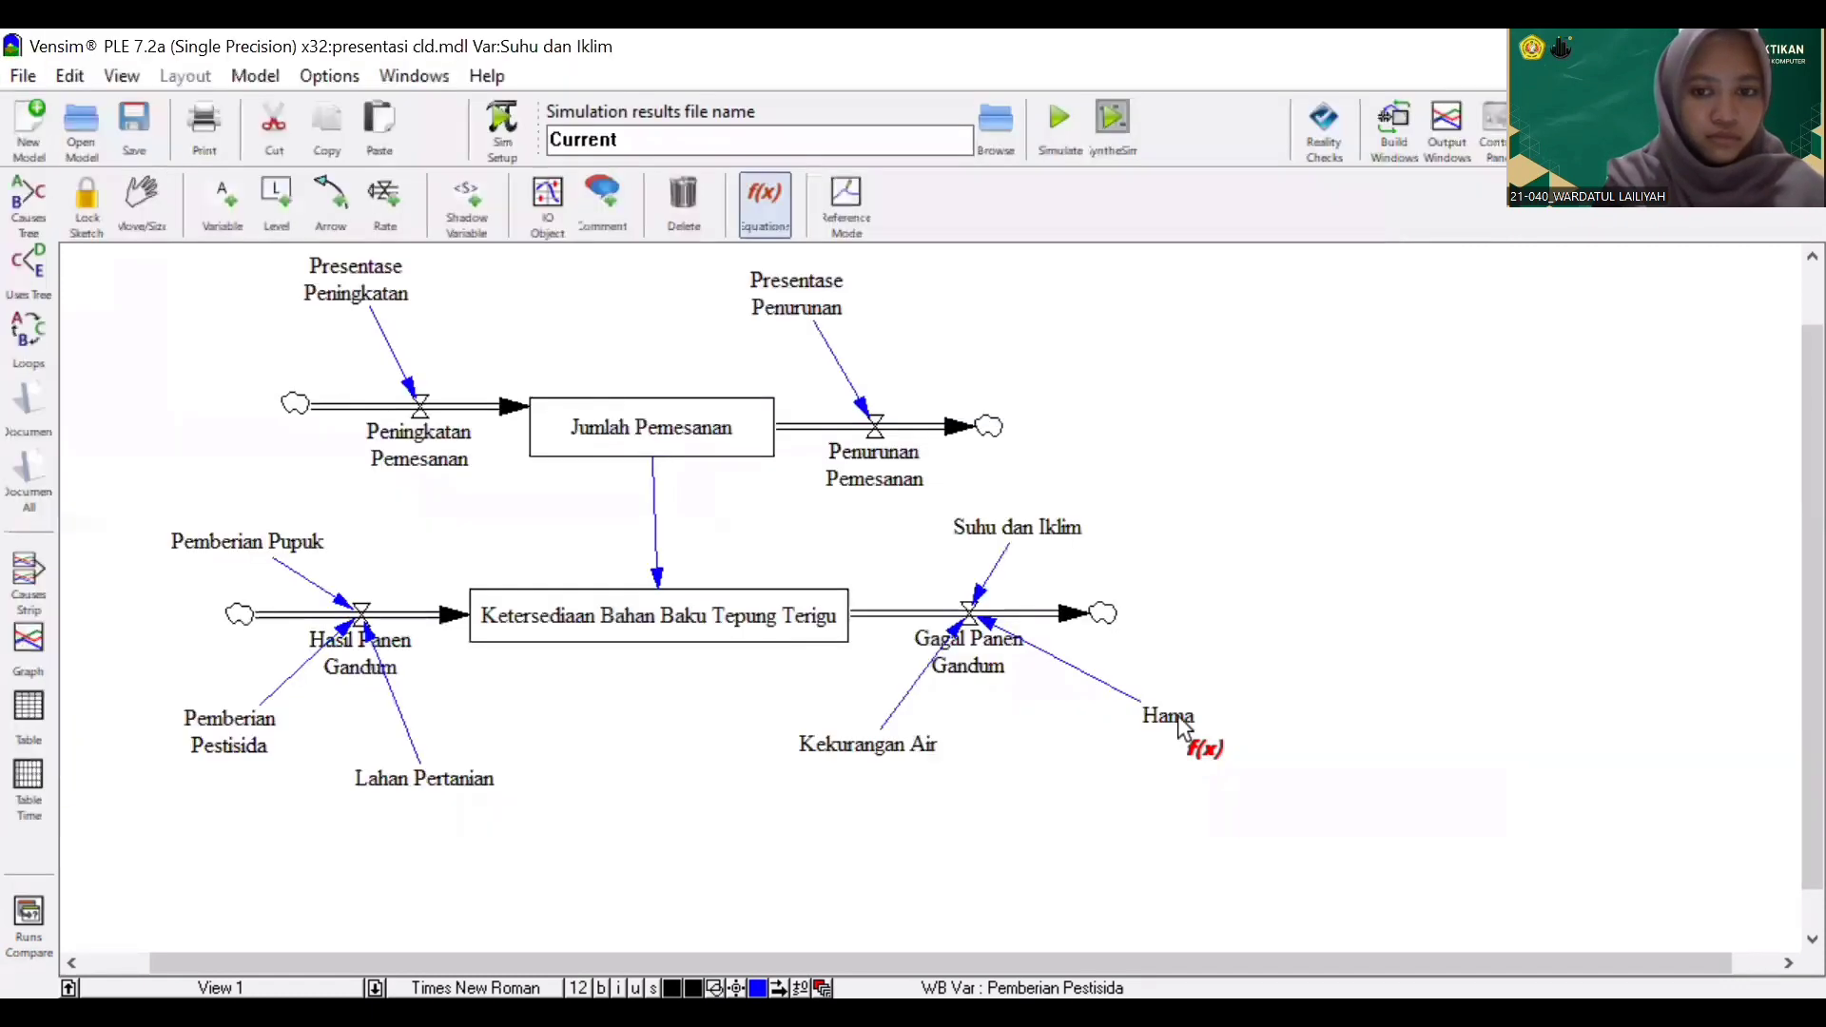
Remove the 0.4 multiplier from the Hama equation, leaving the value 300
click(1177, 715)
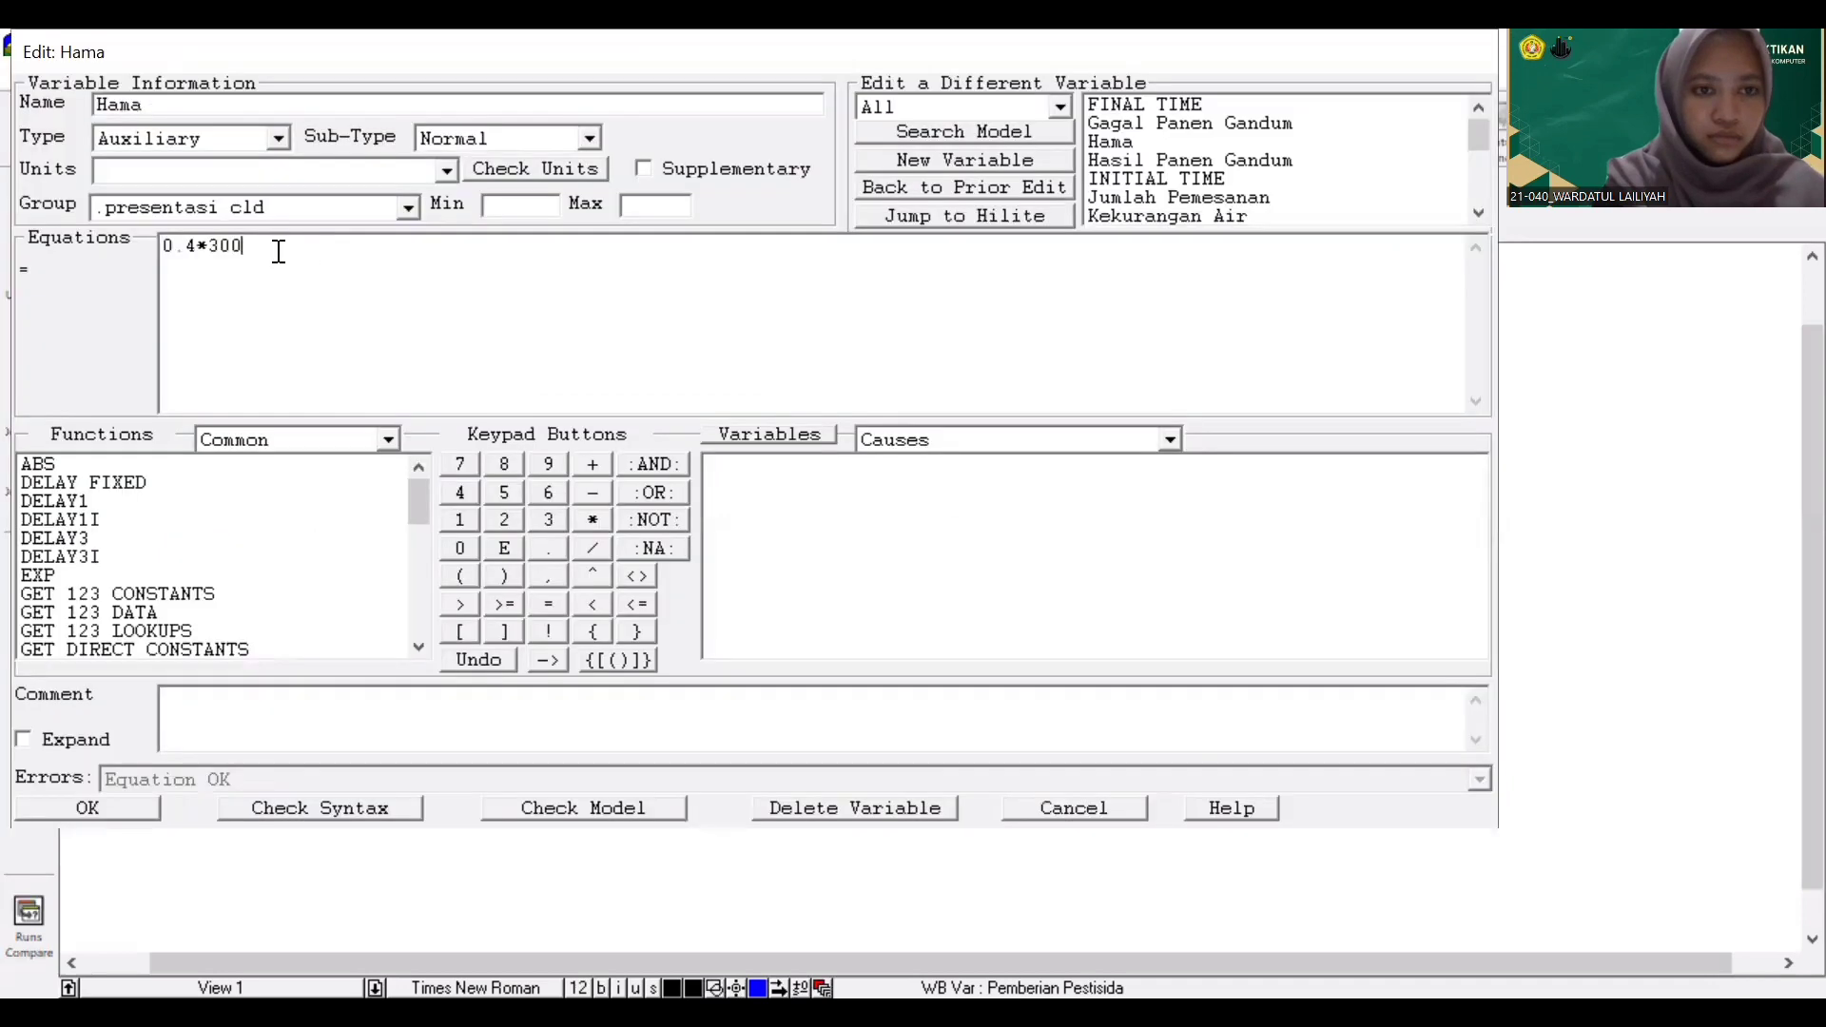
click(211, 249)
key(BackSpace)
key(BackSpace)
key(BackSpace)
key(BackSpace)
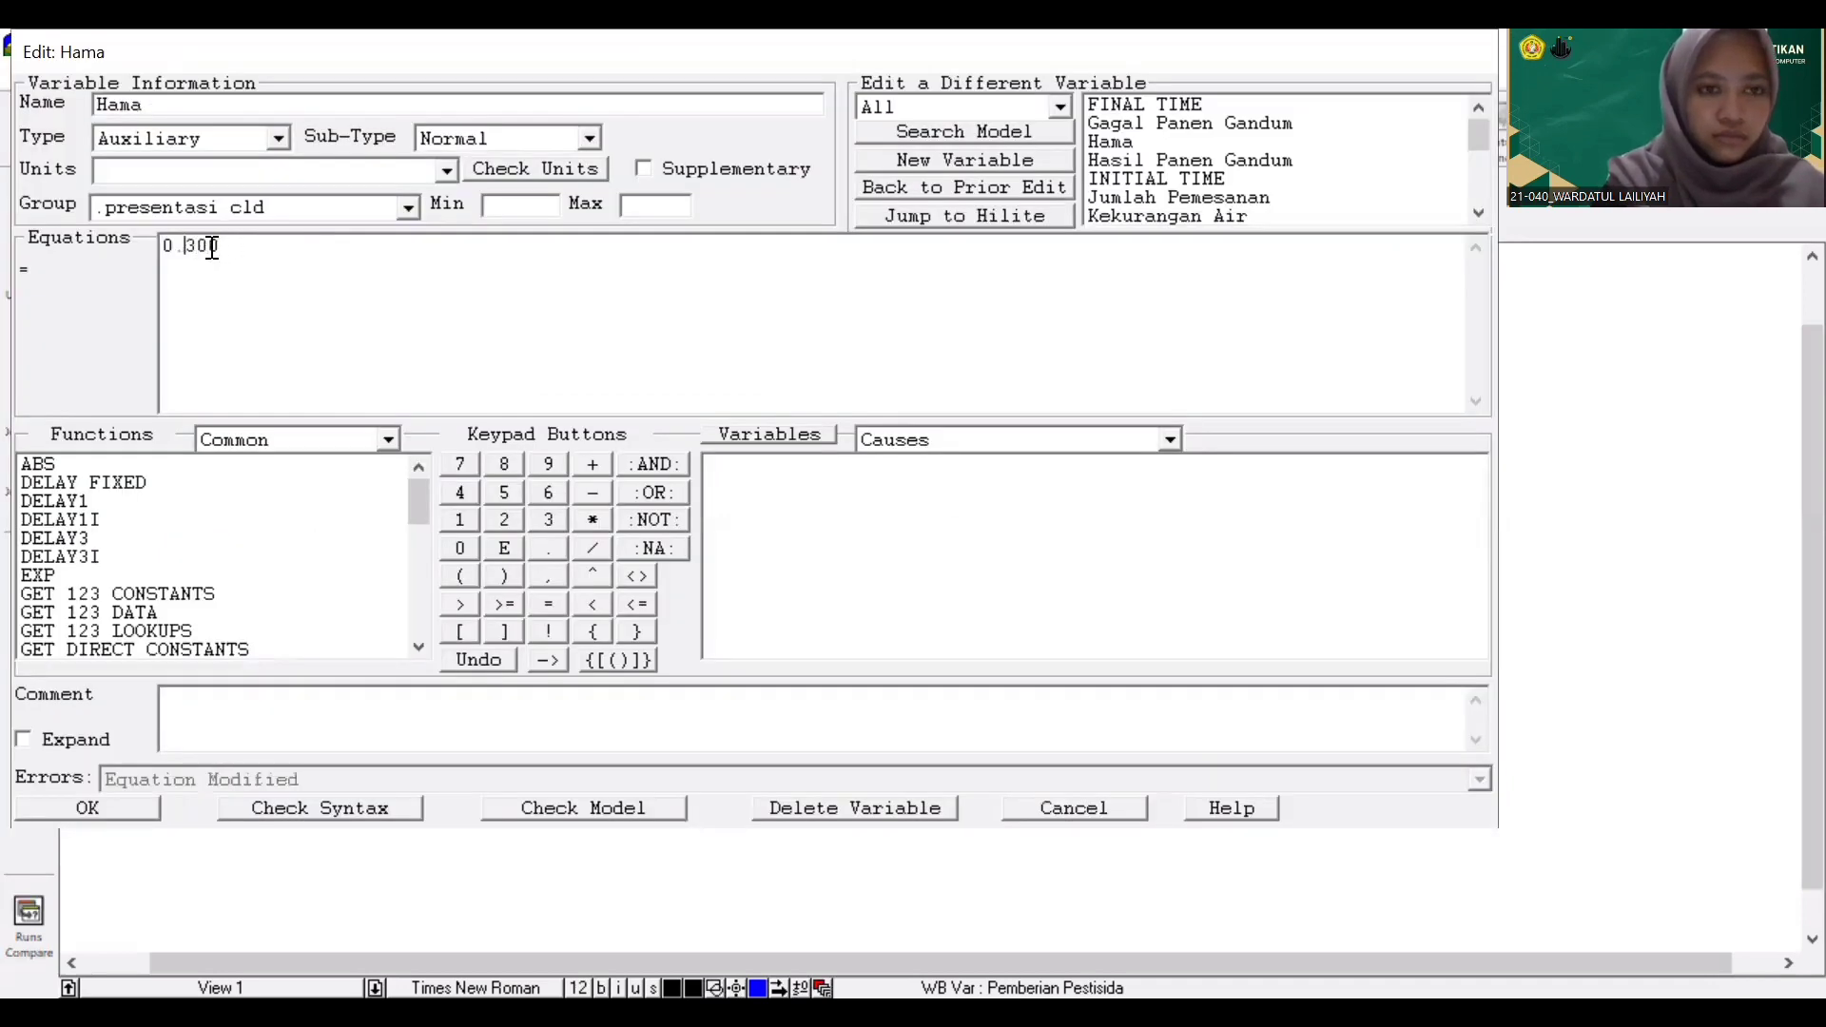
click(118, 814)
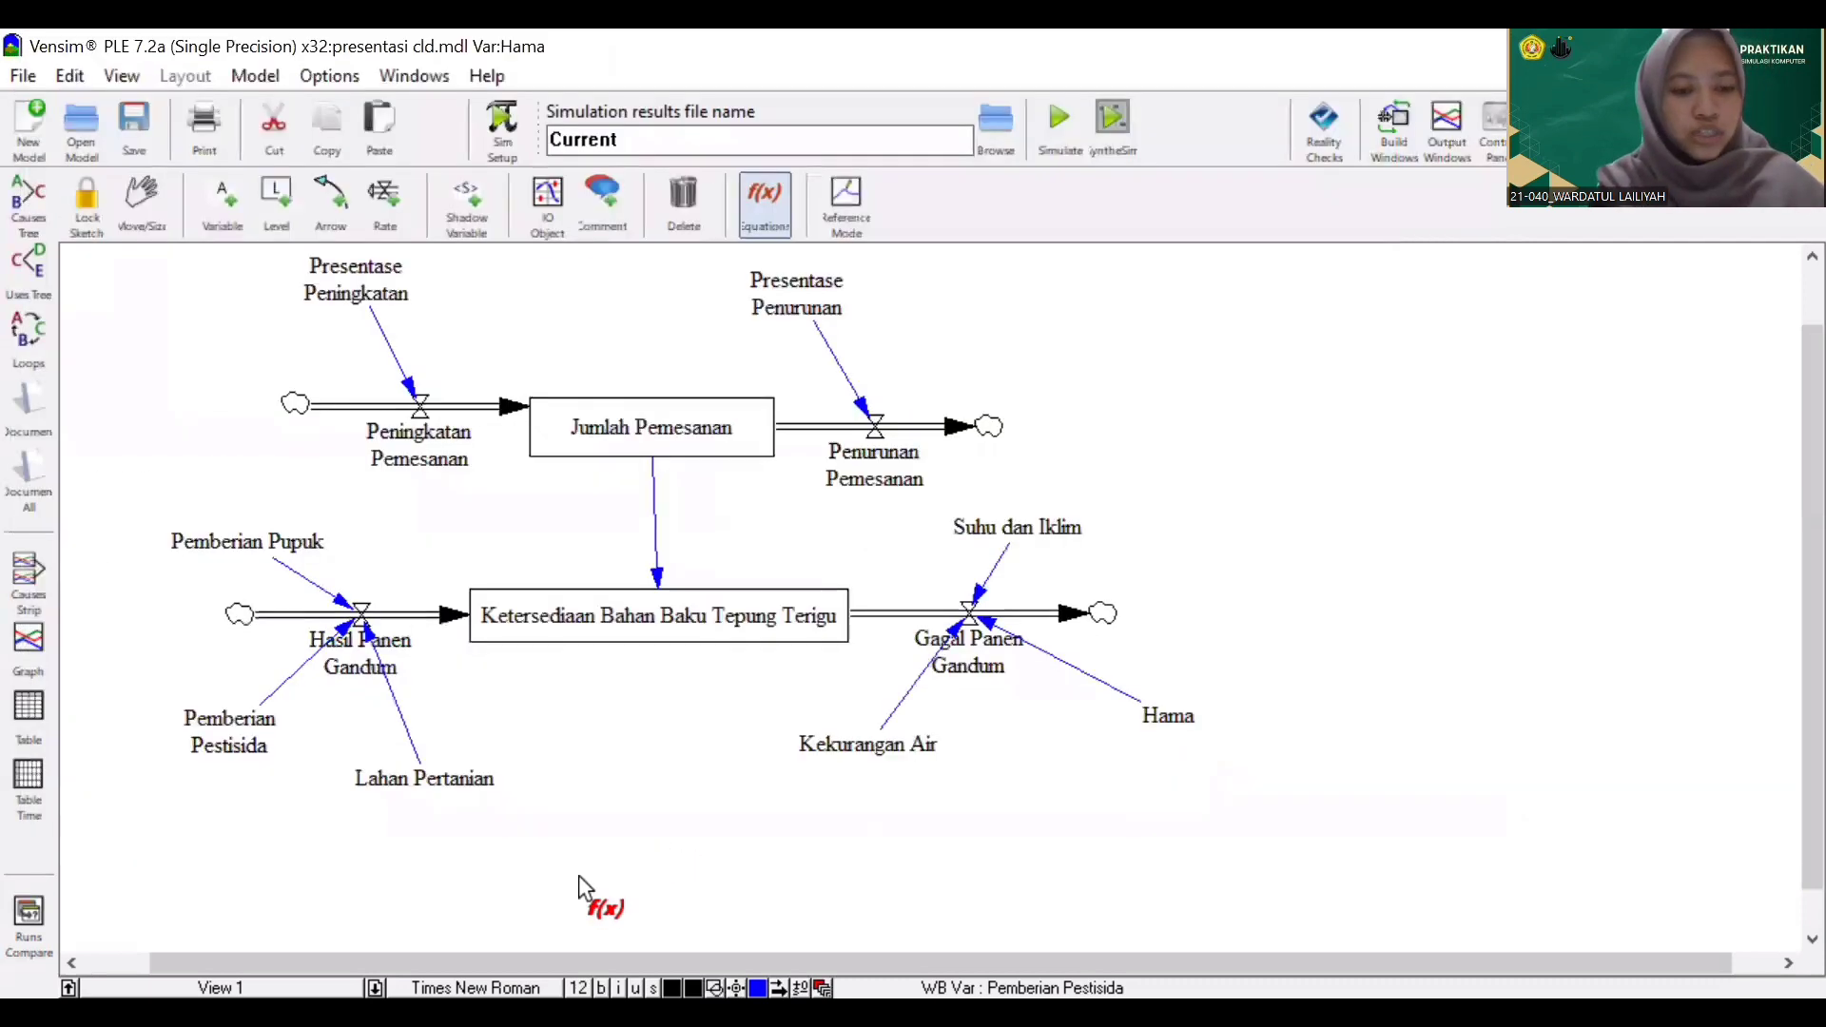
Create a new view and add an Output Workbench Tool object to it showing the Graph of the level Jumlah Pemesanan
click(375, 987)
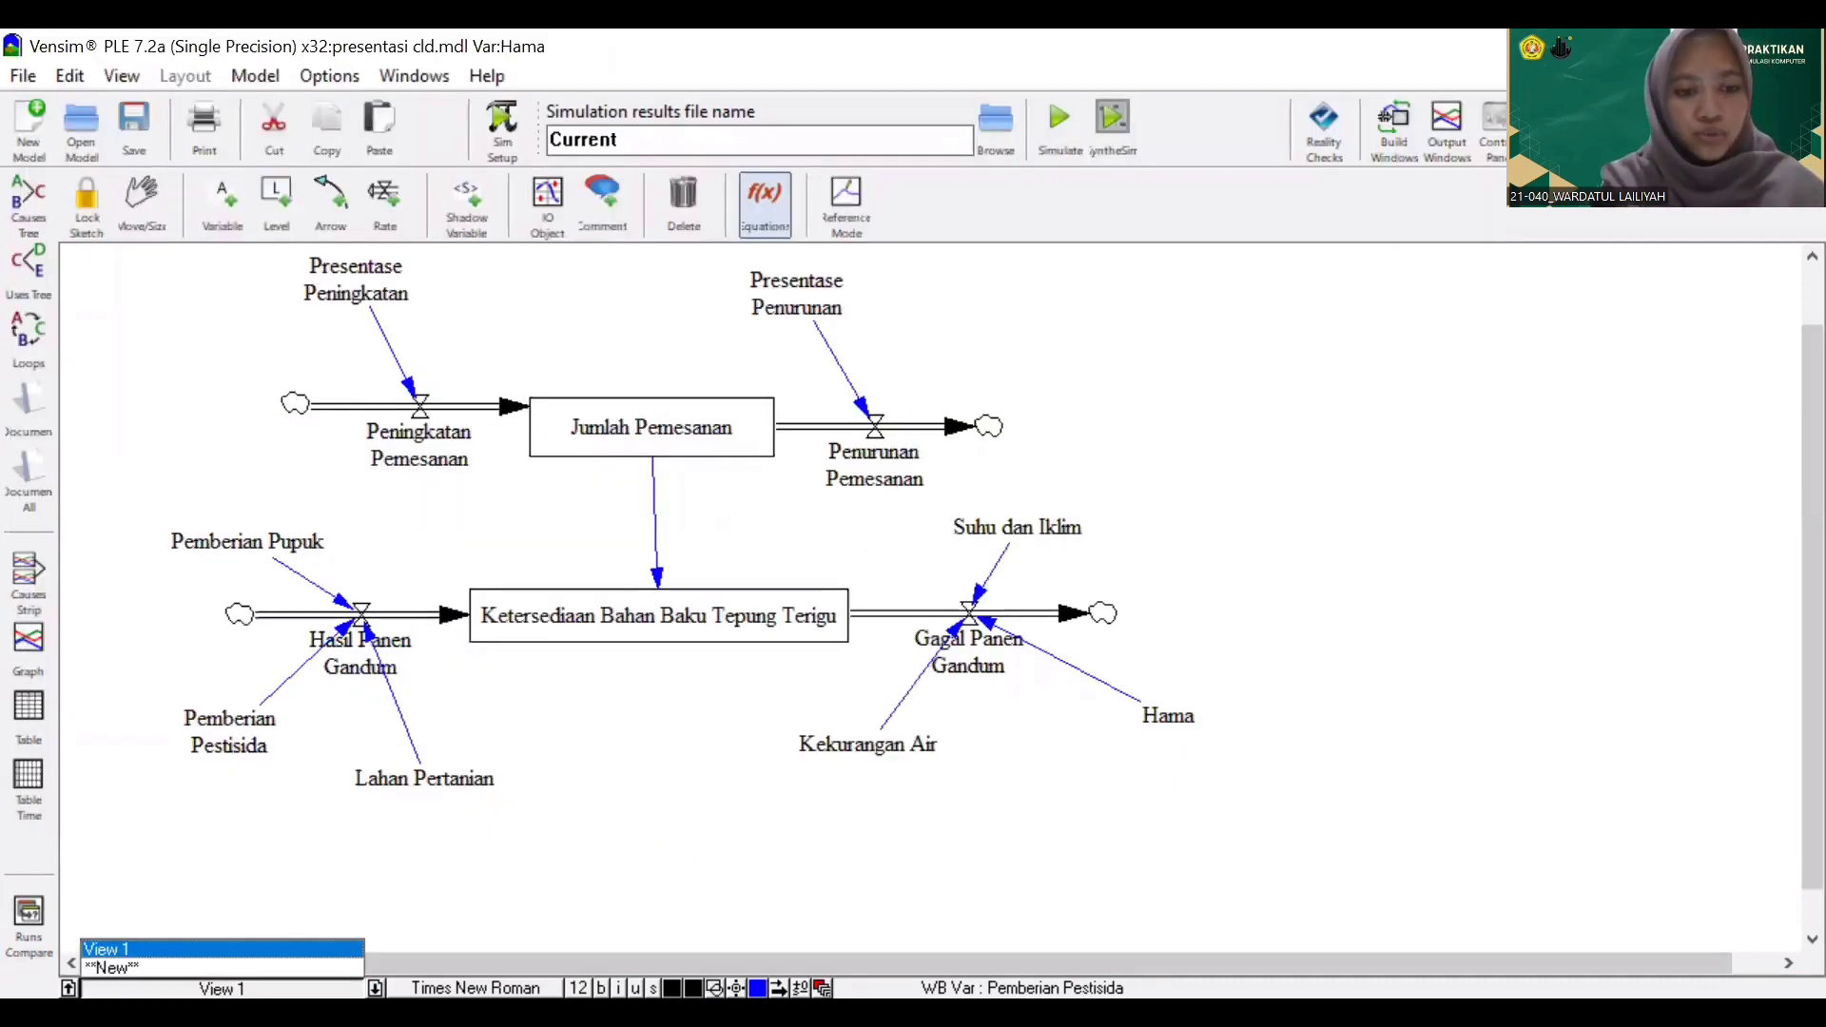
click(112, 968)
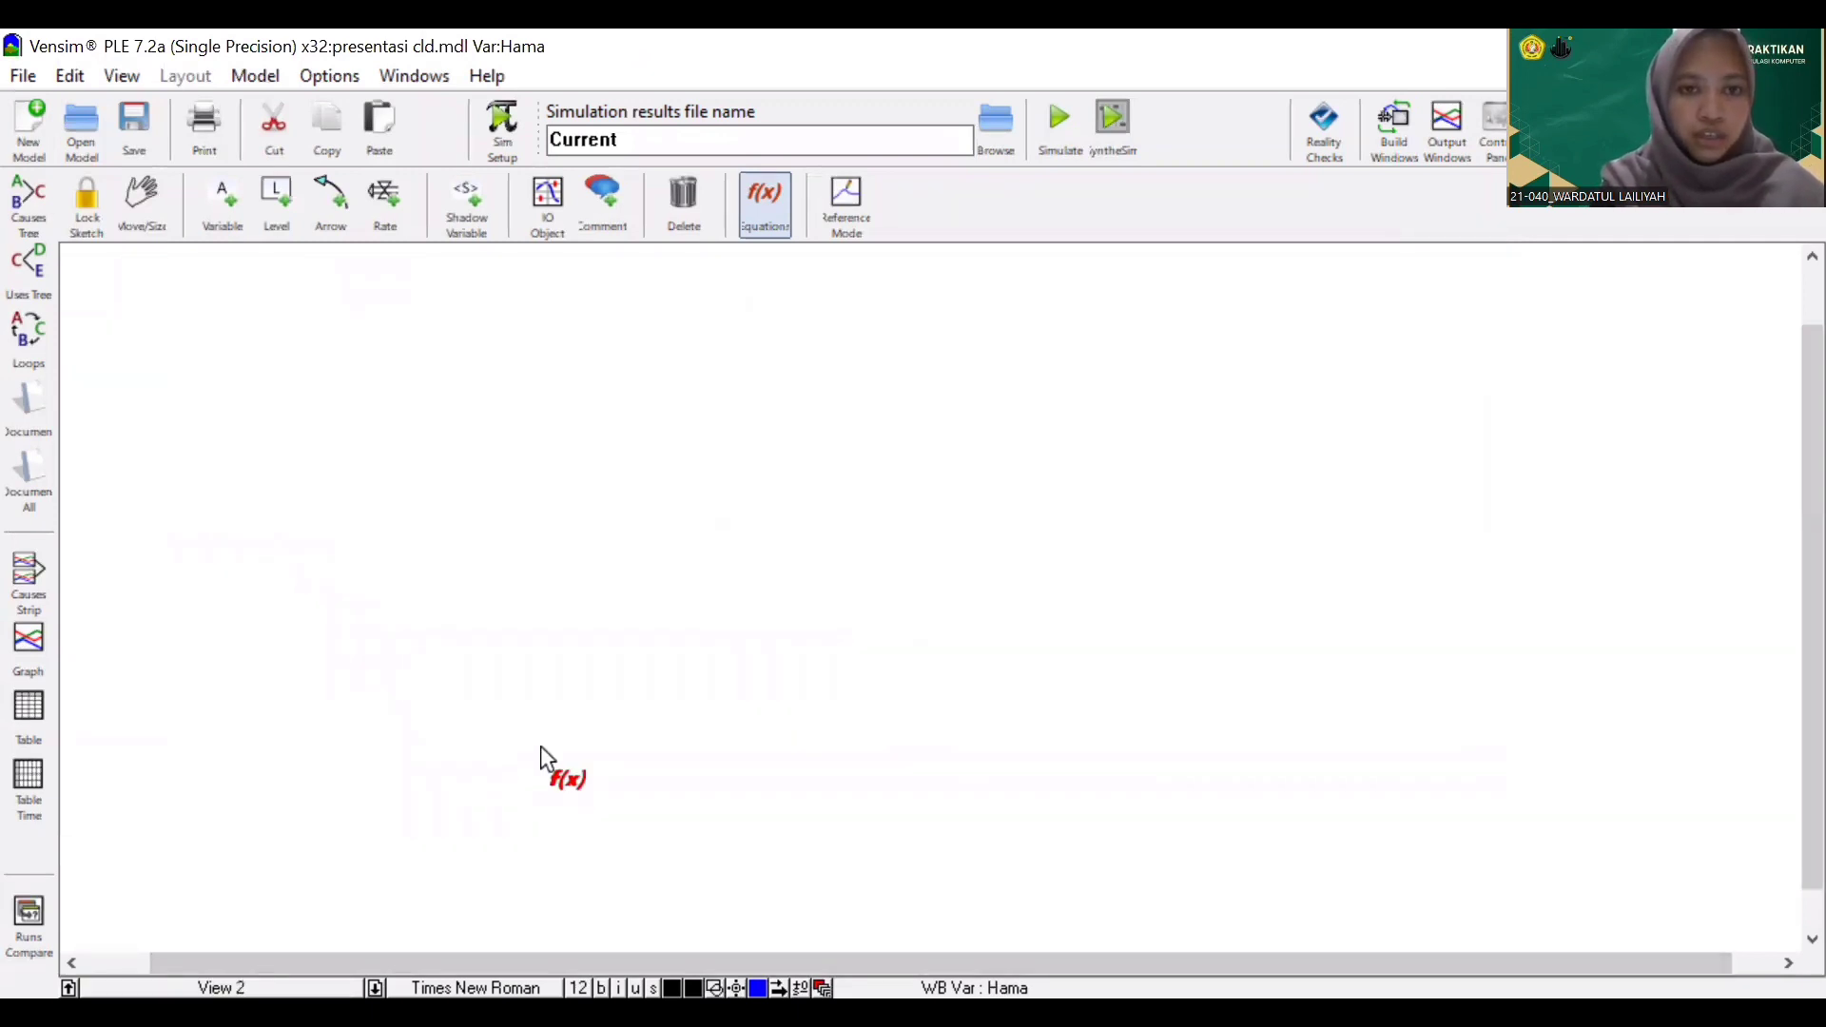
click(546, 220)
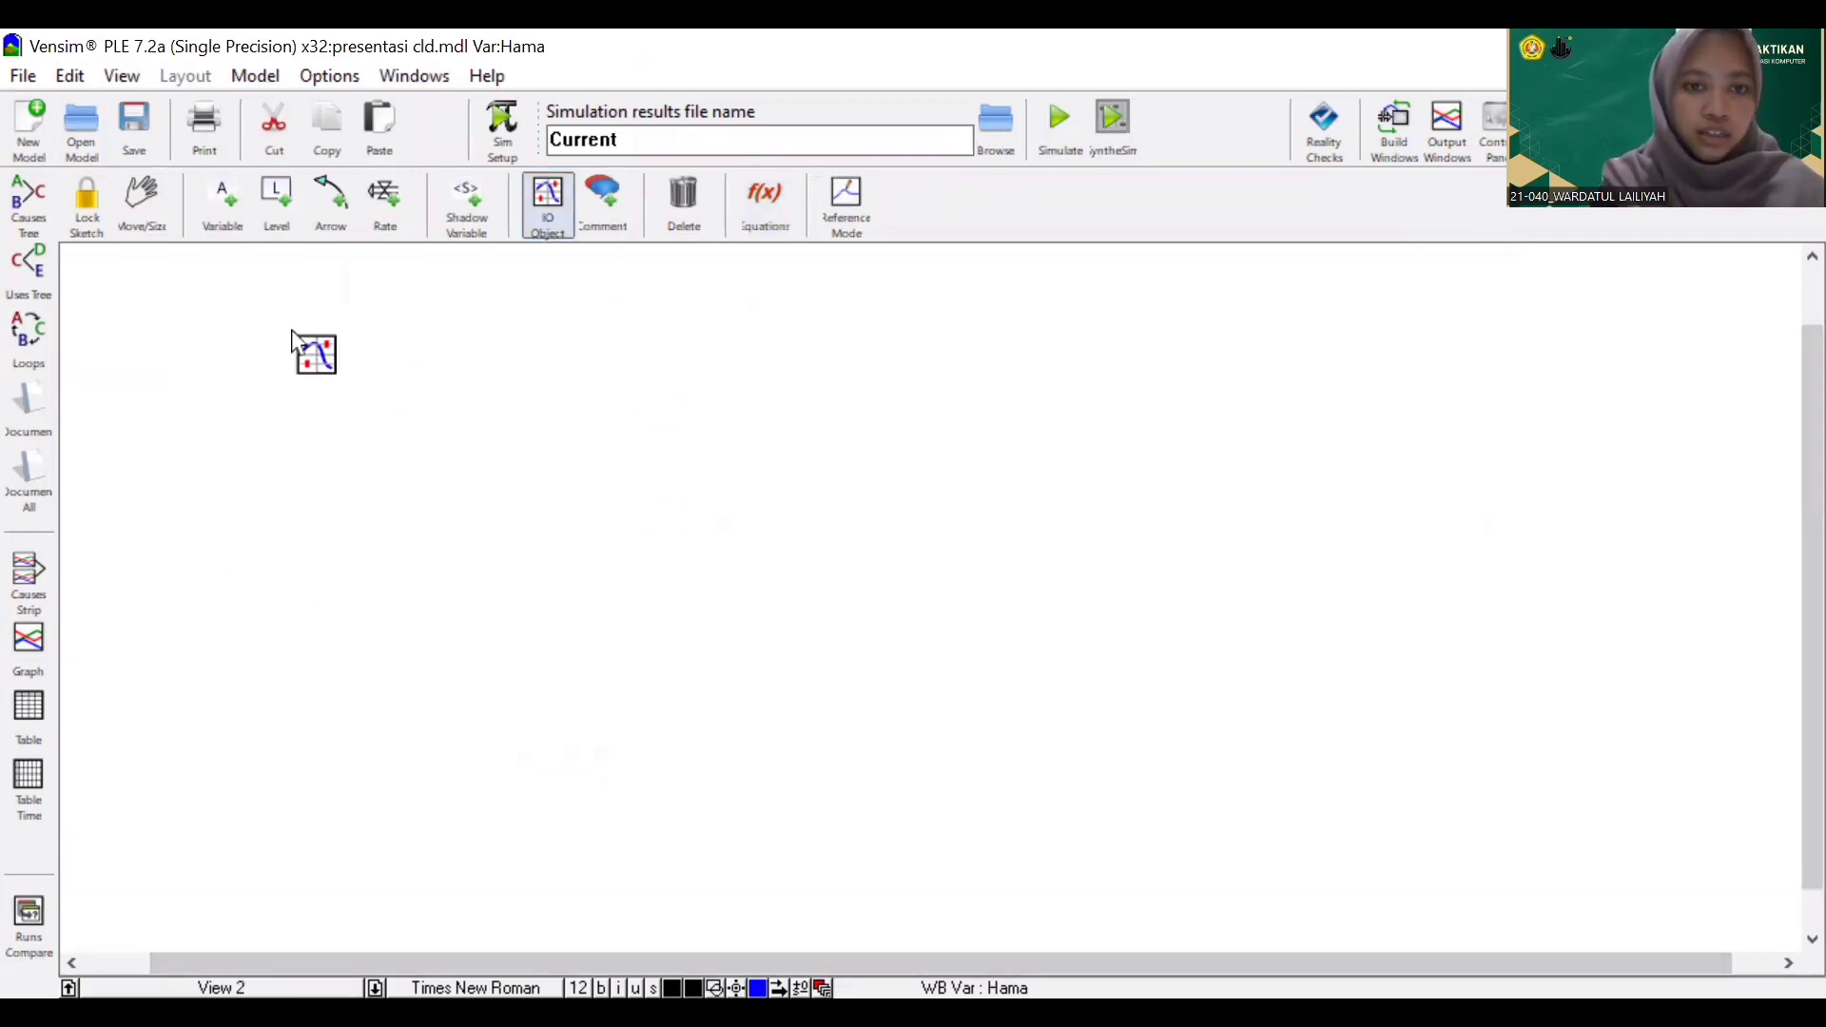
click(228, 367)
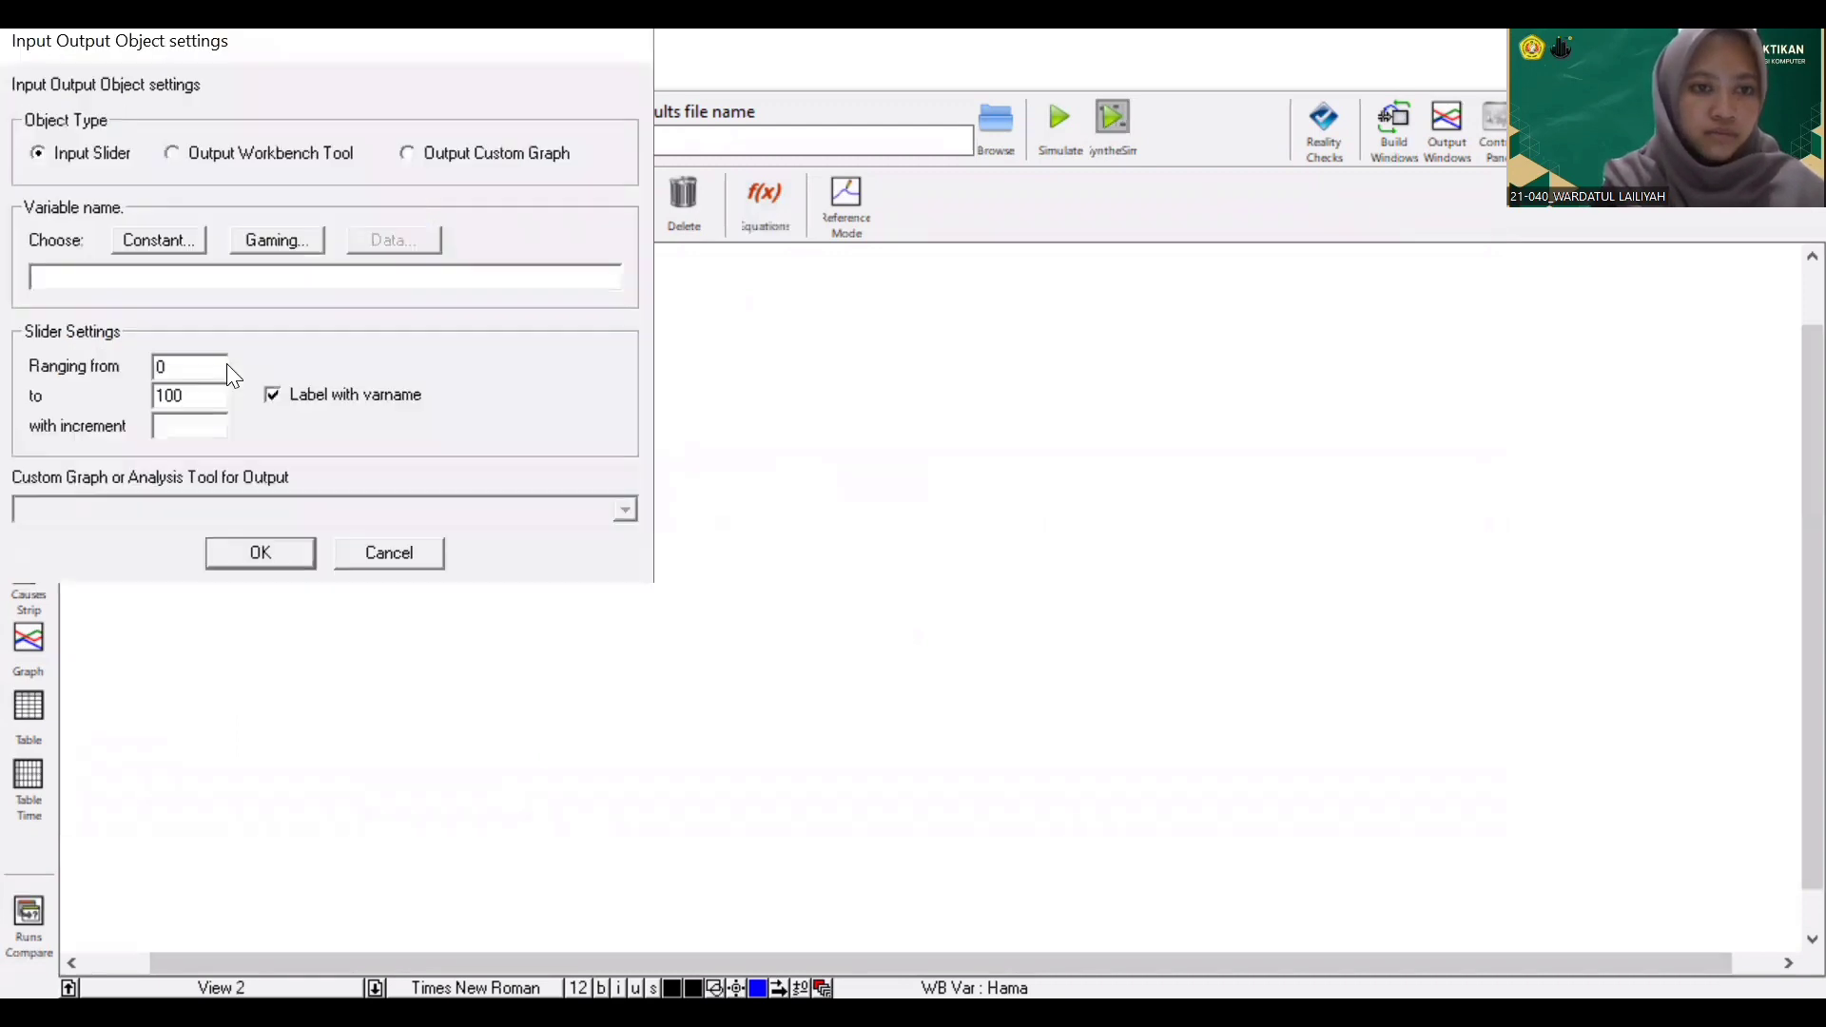
click(192, 153)
click(159, 240)
click(146, 173)
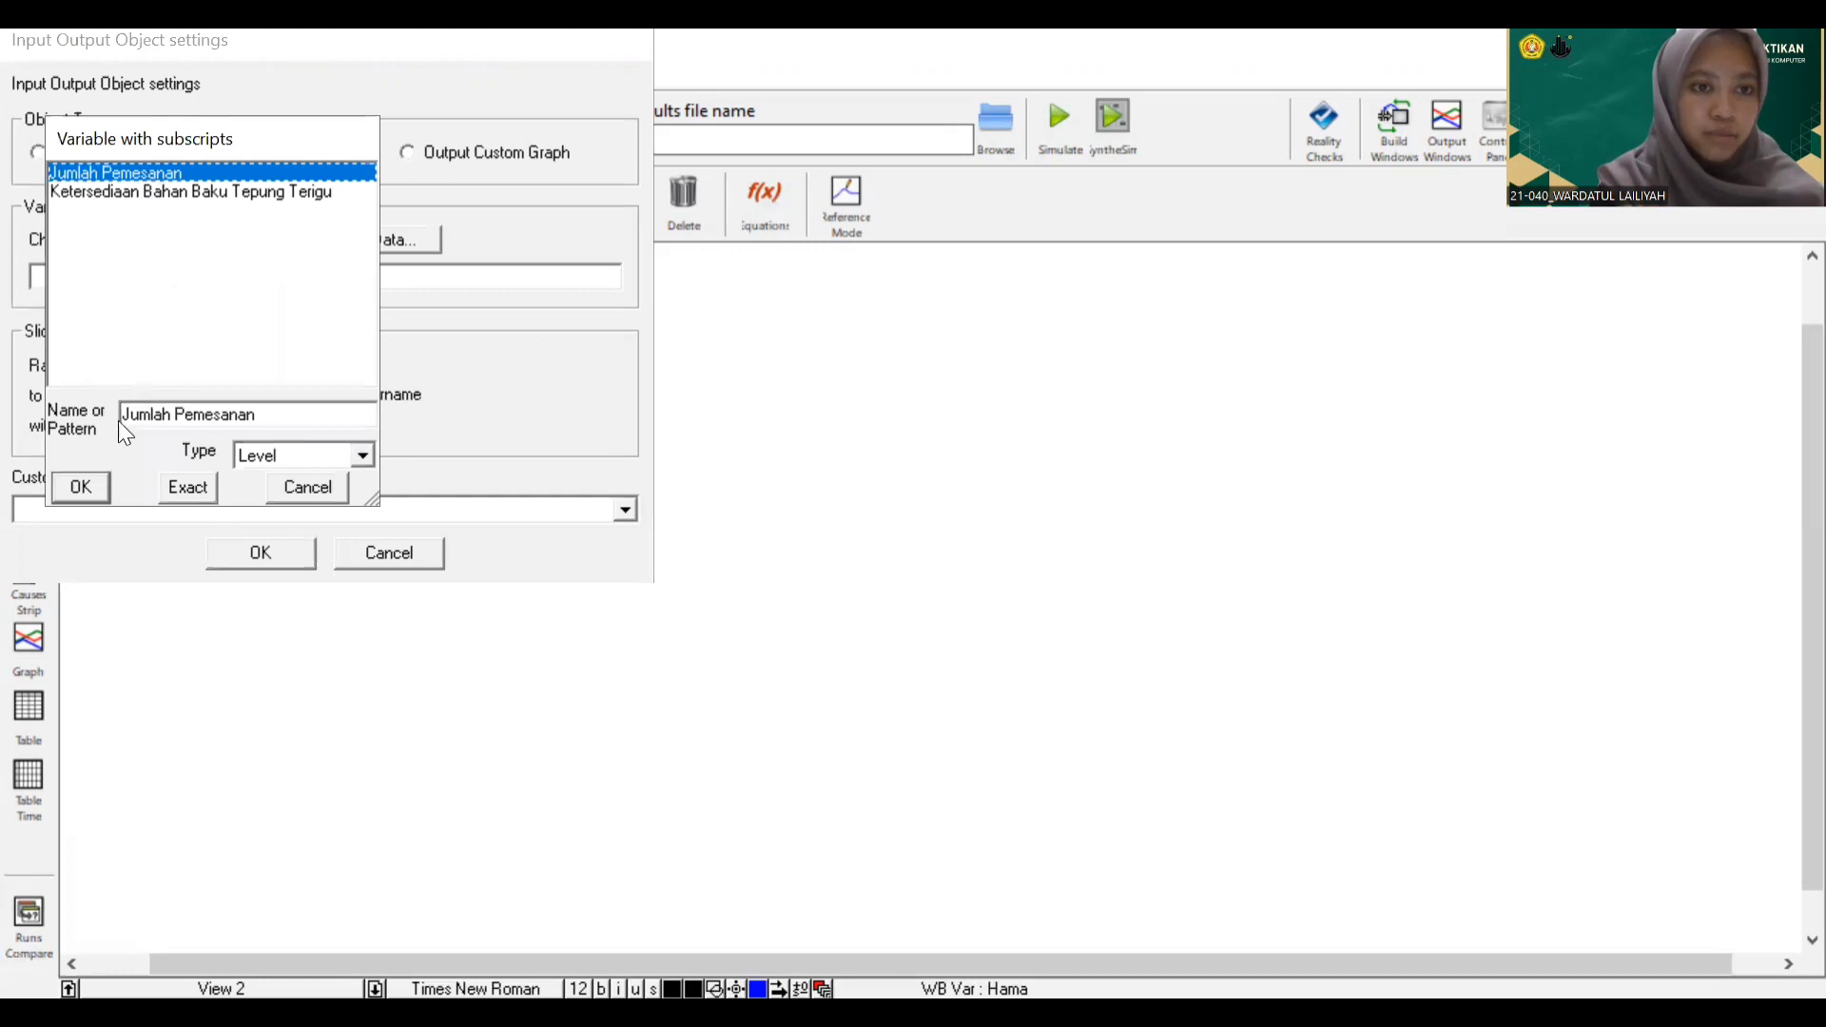
click(187, 495)
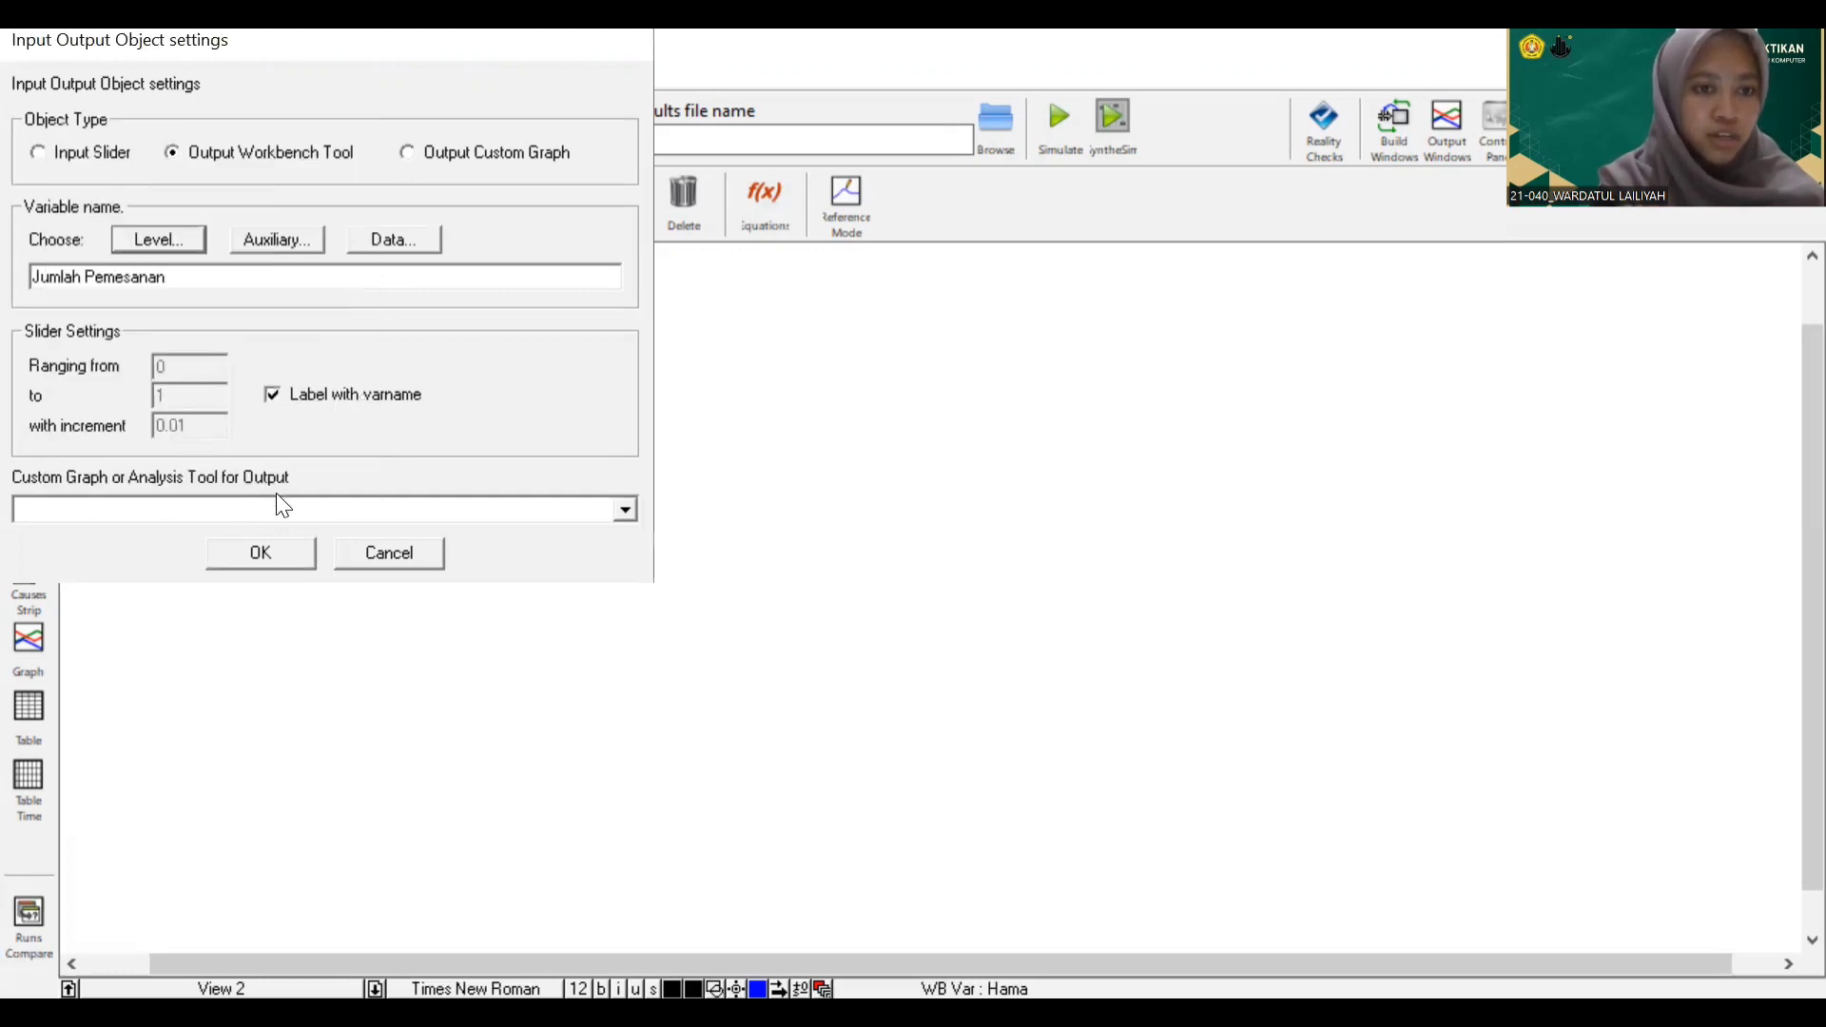
click(301, 614)
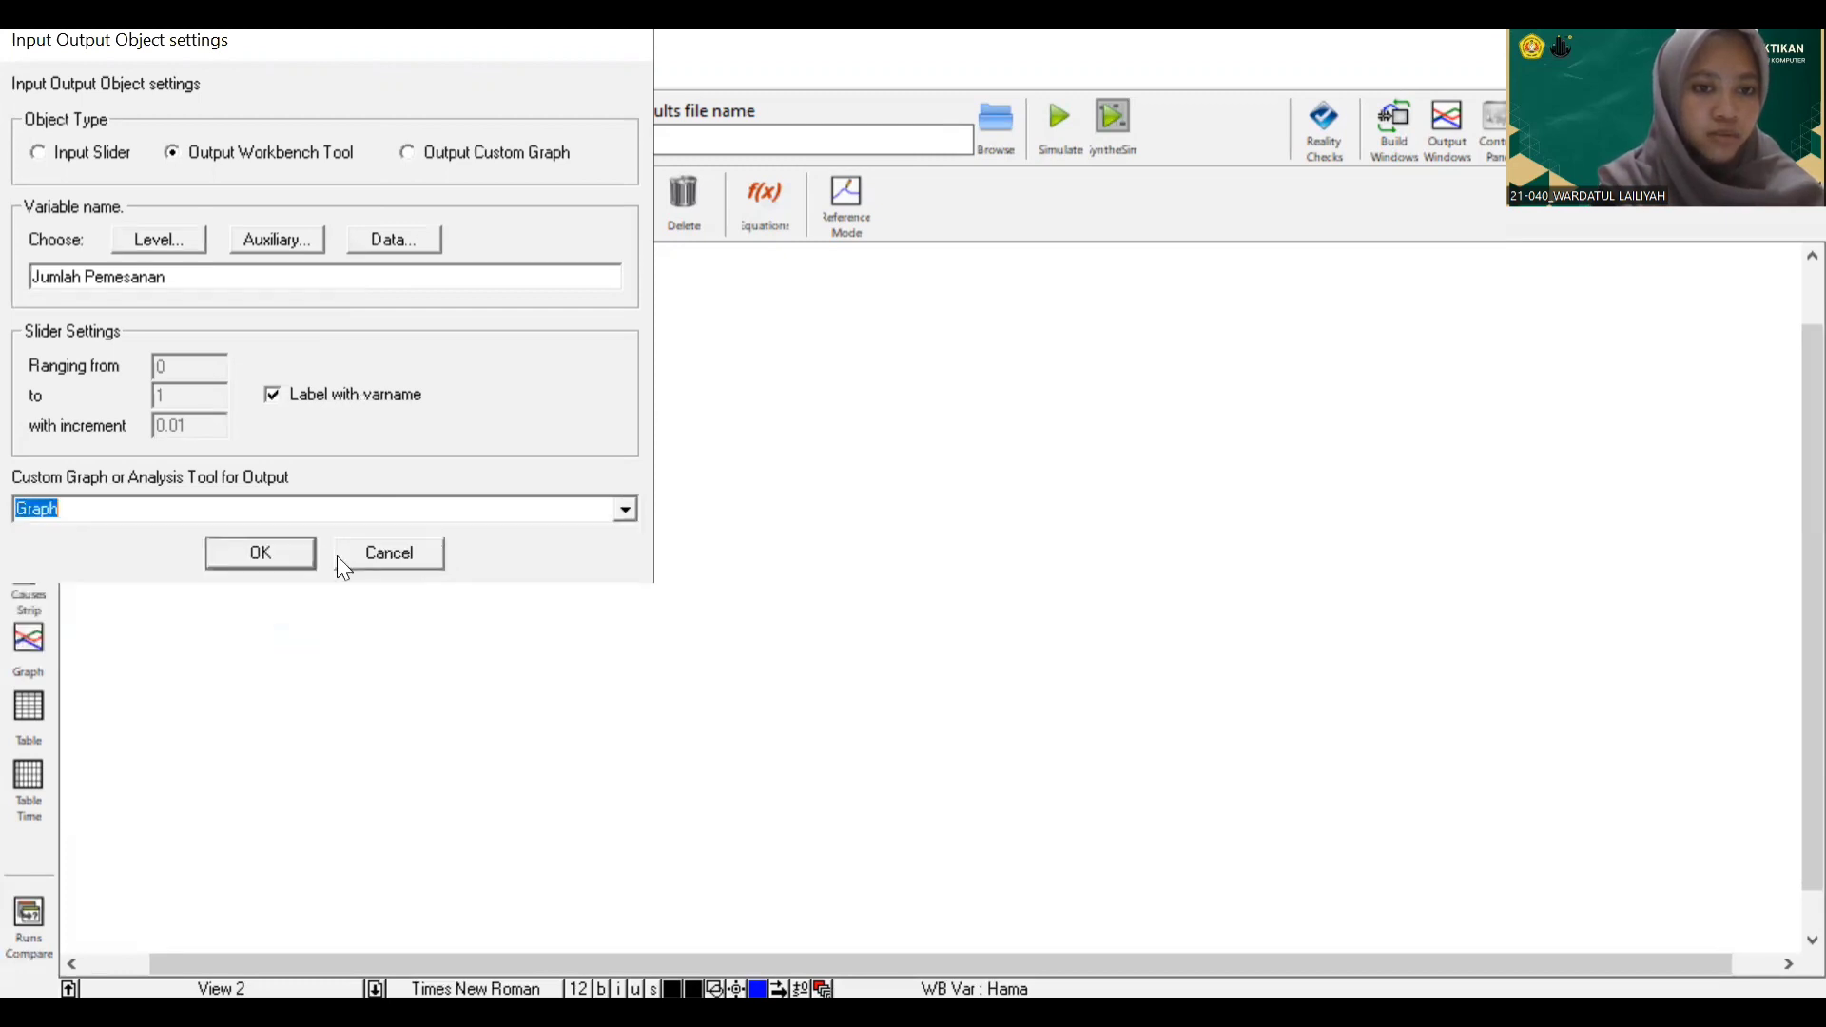
click(305, 542)
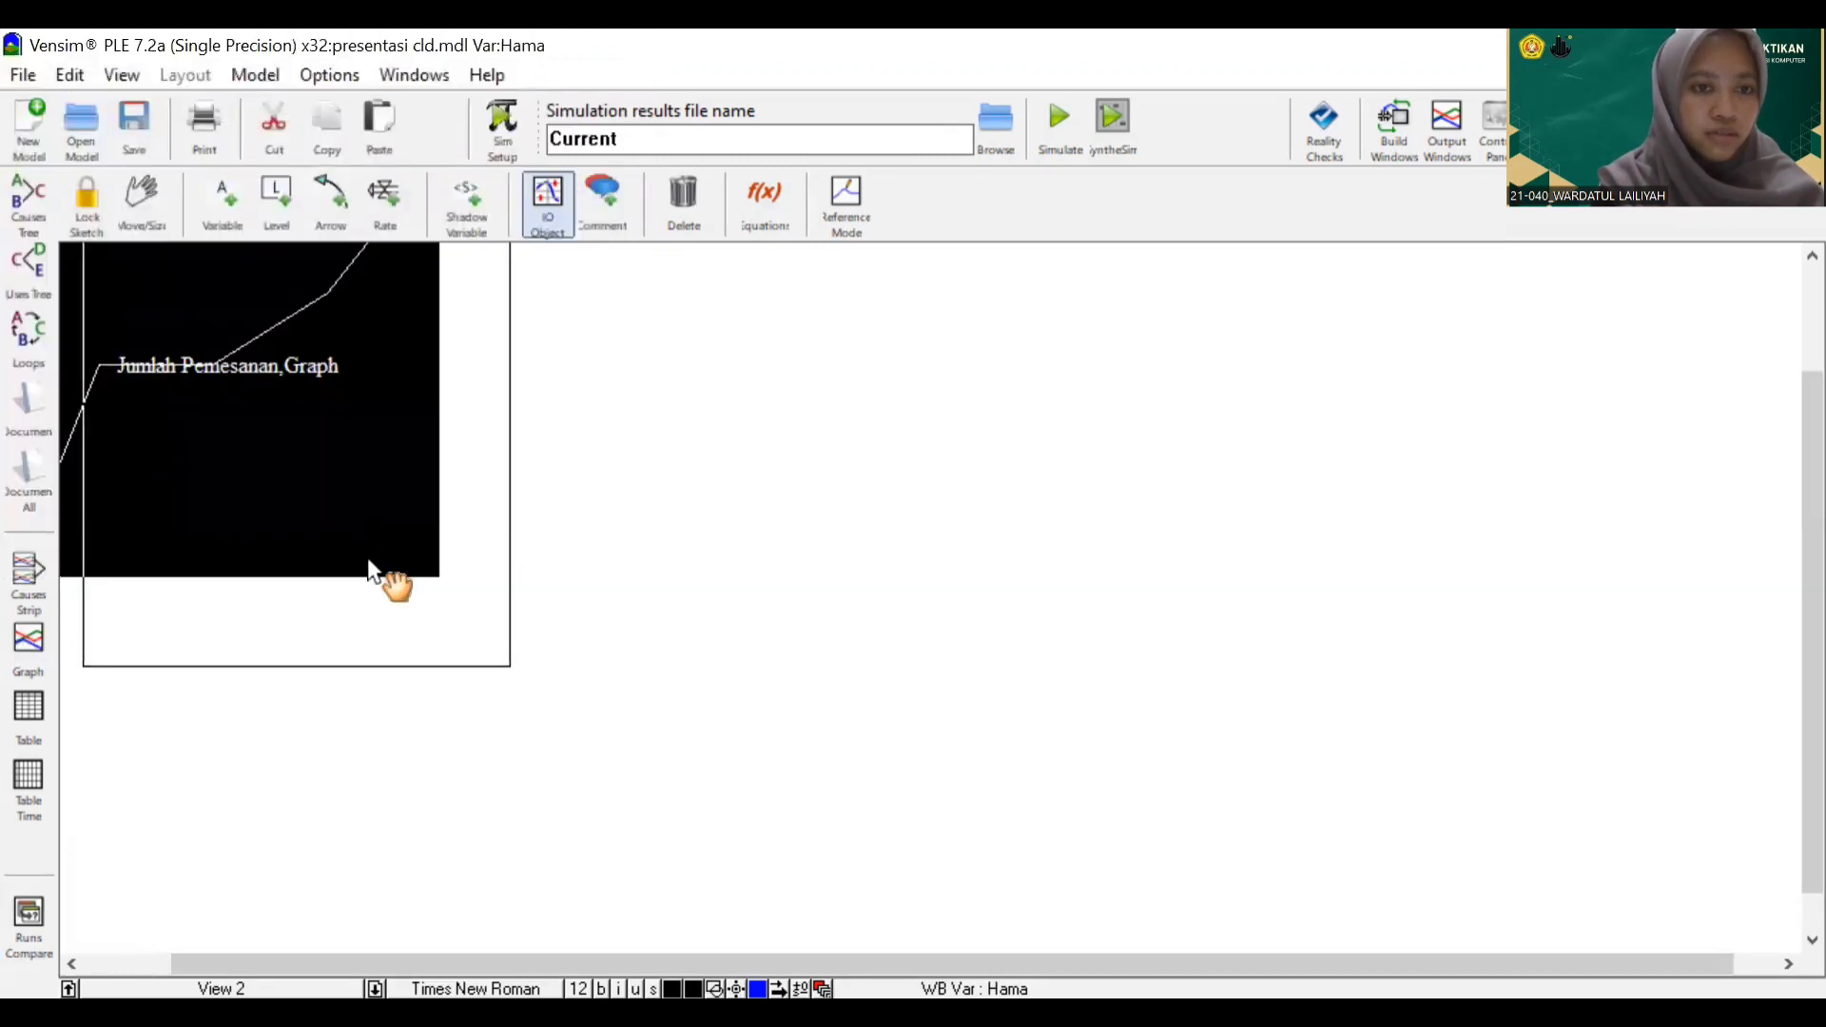
Add an Output Workbench Tool object showing the Graph of Ketersediaan Bahan Baku Tepung Terigu and align it beside the Jumlah Pemesanan graph
click(751, 540)
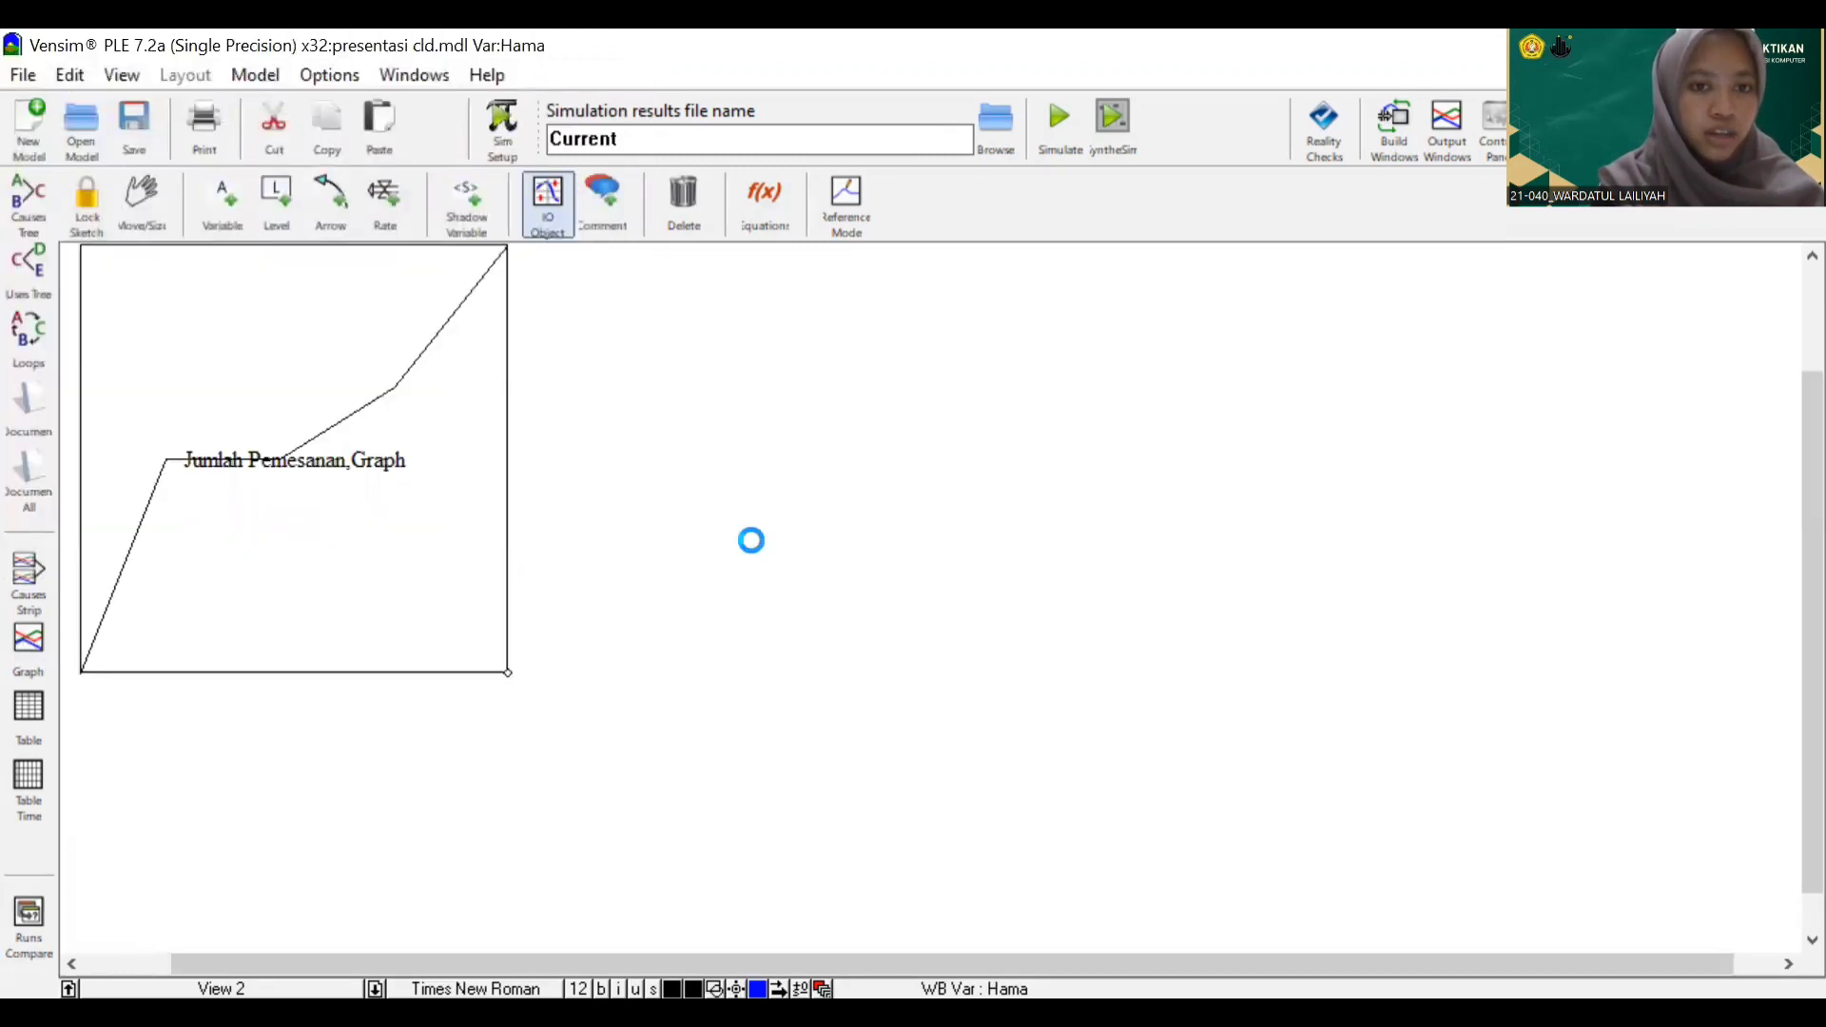
click(603, 318)
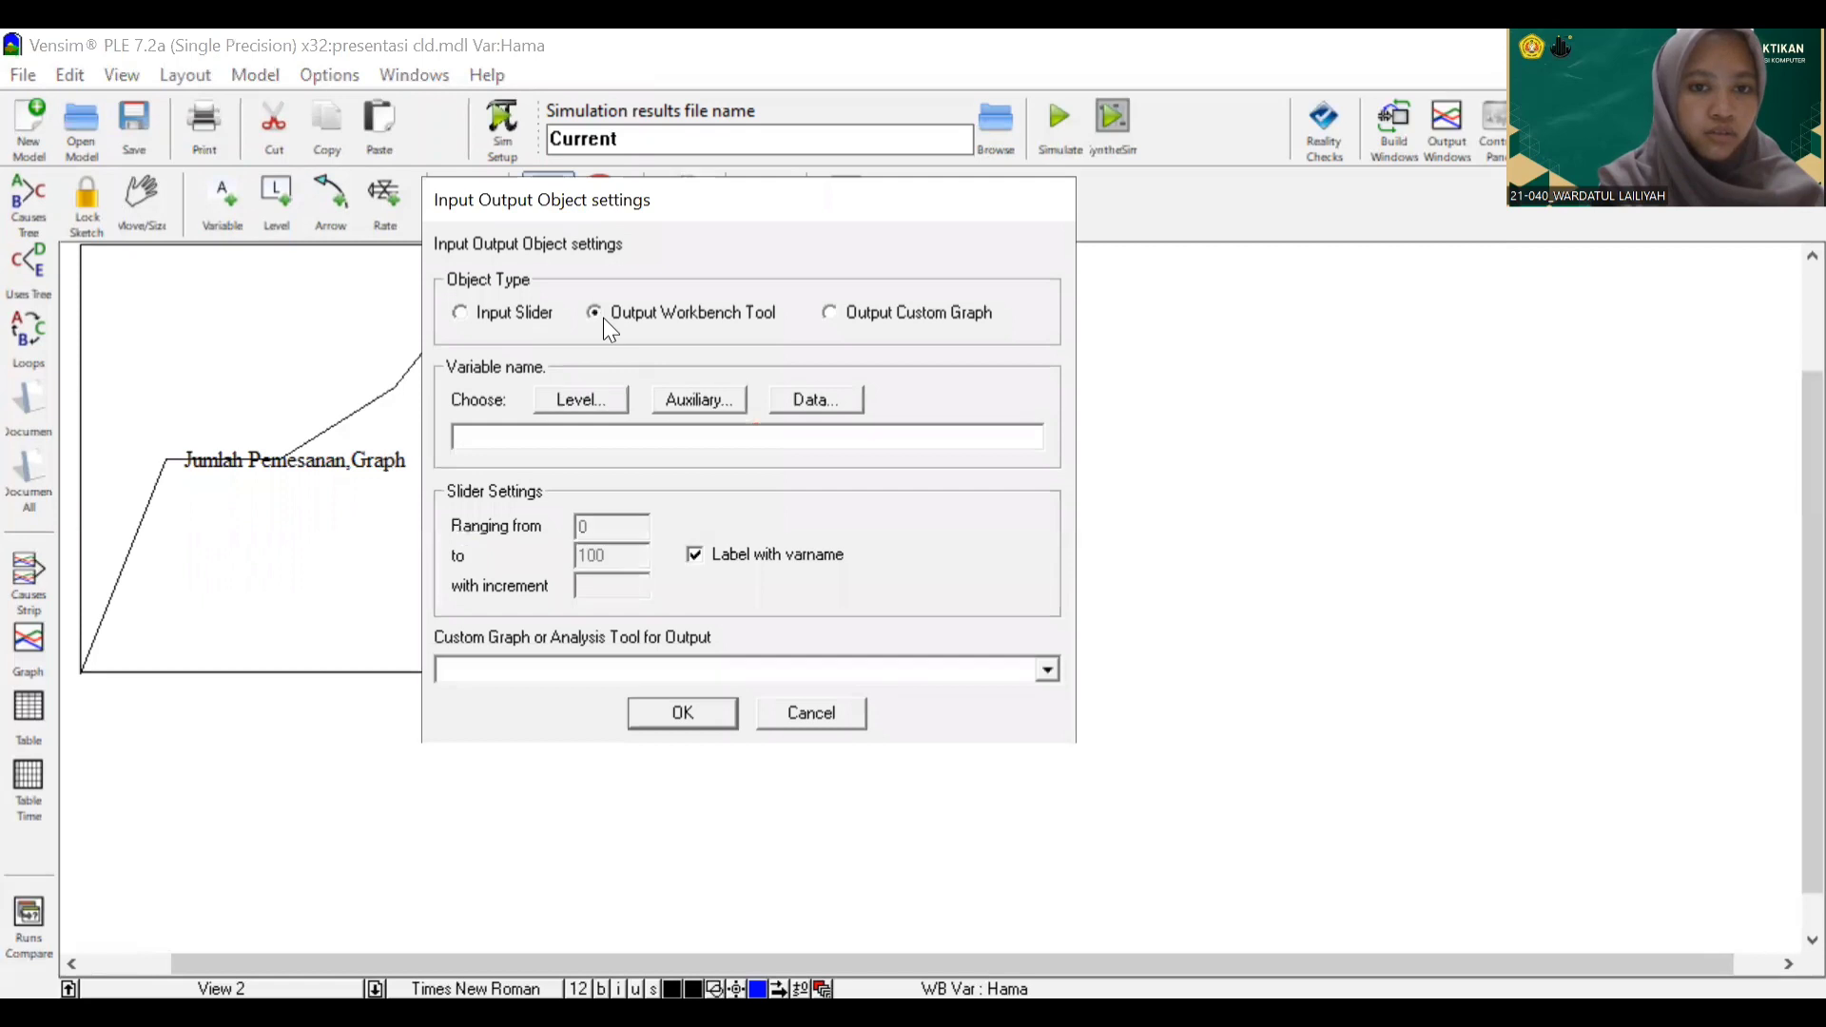
click(615, 406)
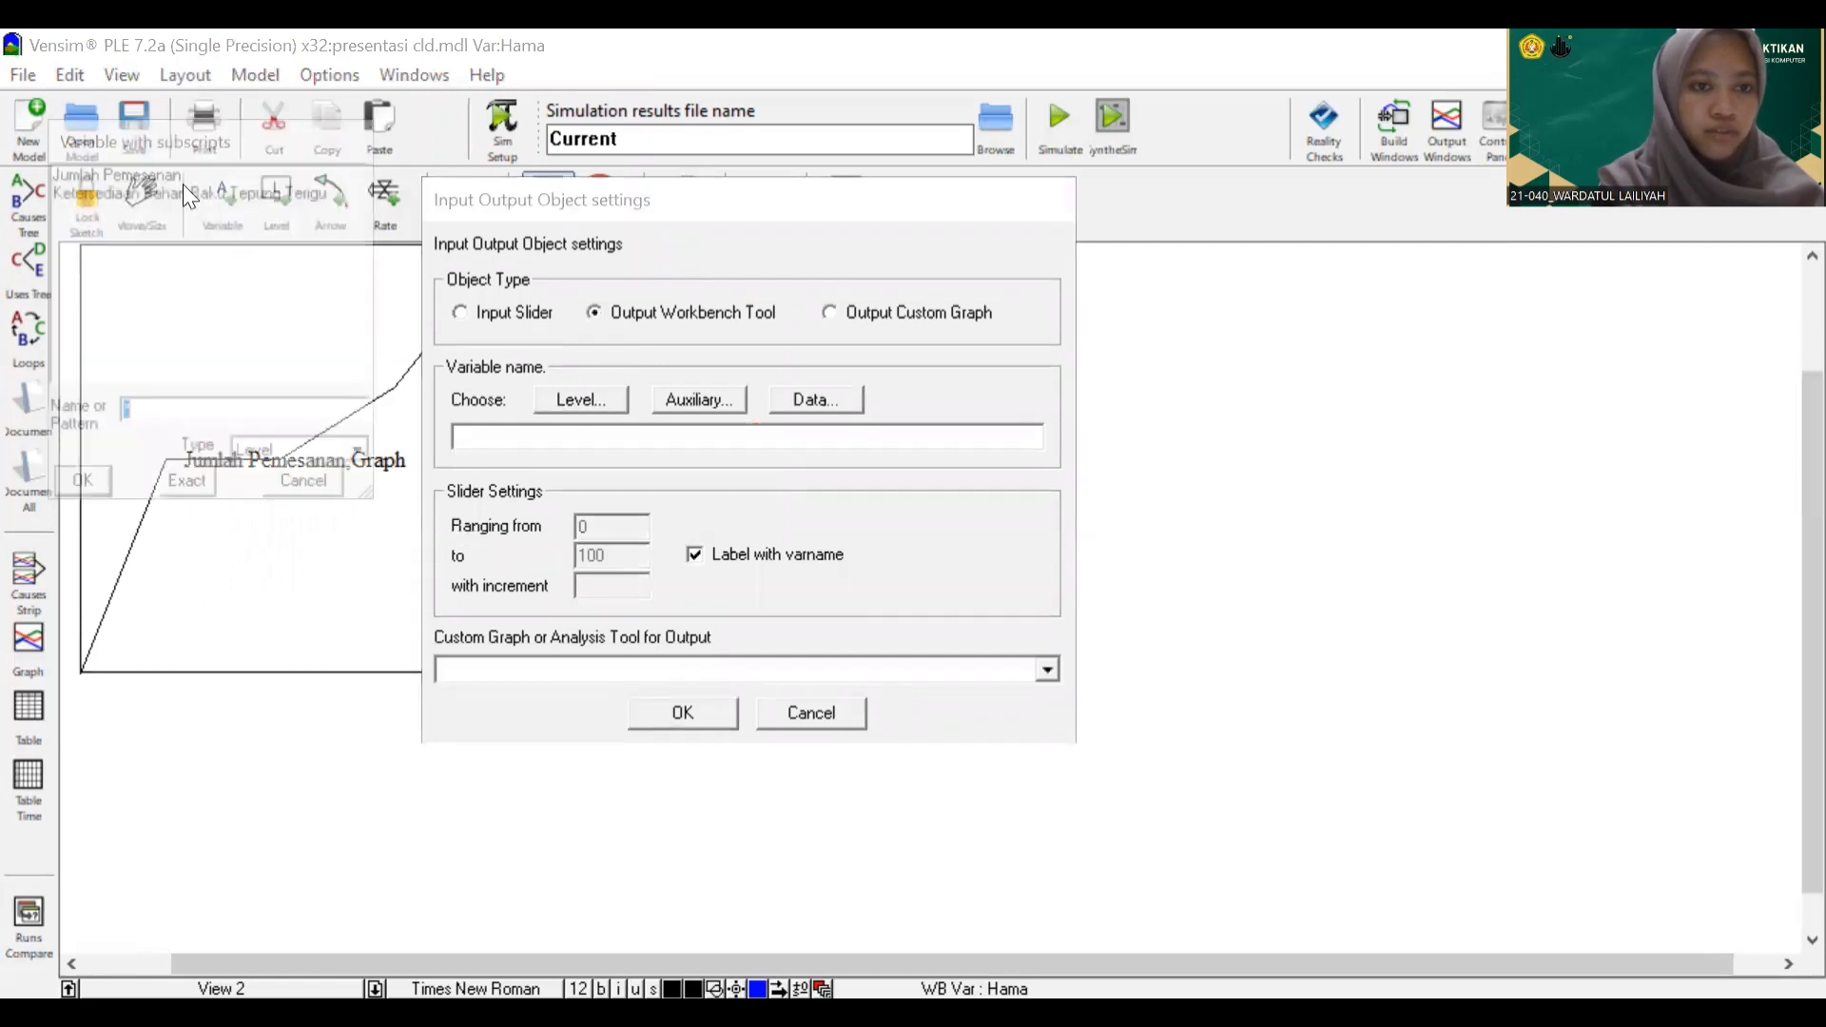
click(183, 190)
click(188, 489)
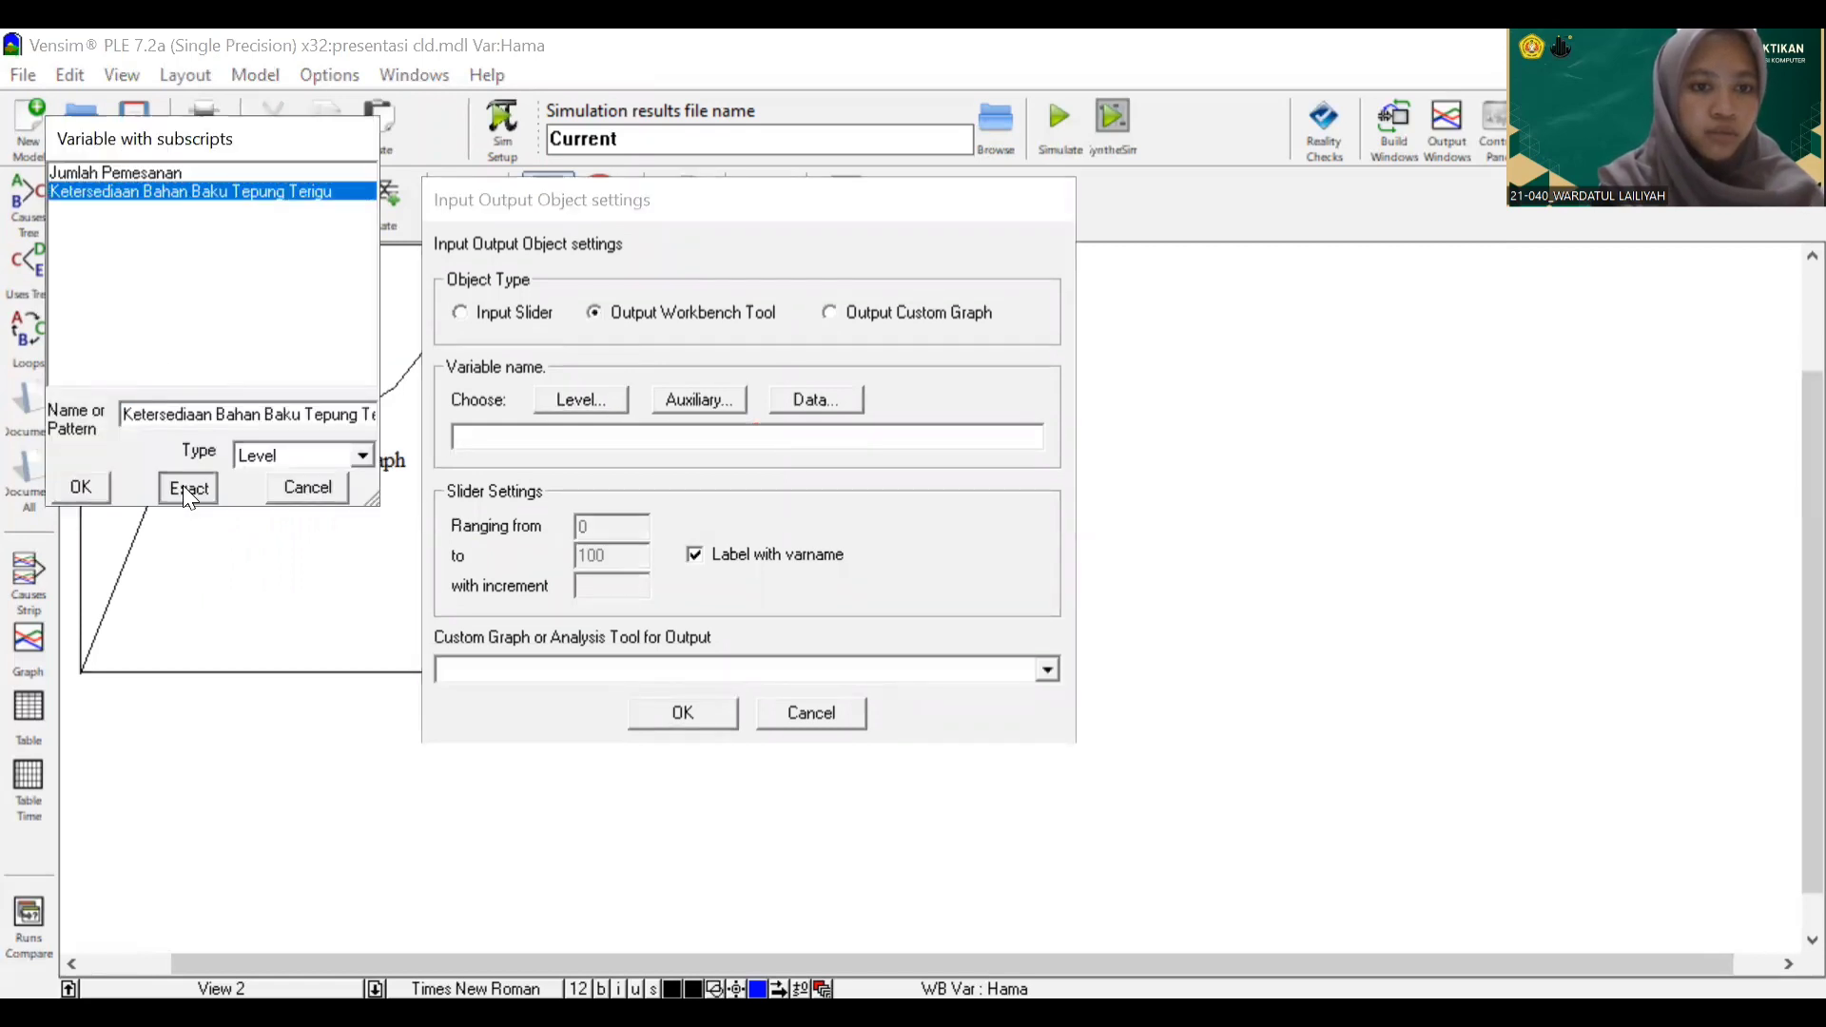
click(754, 665)
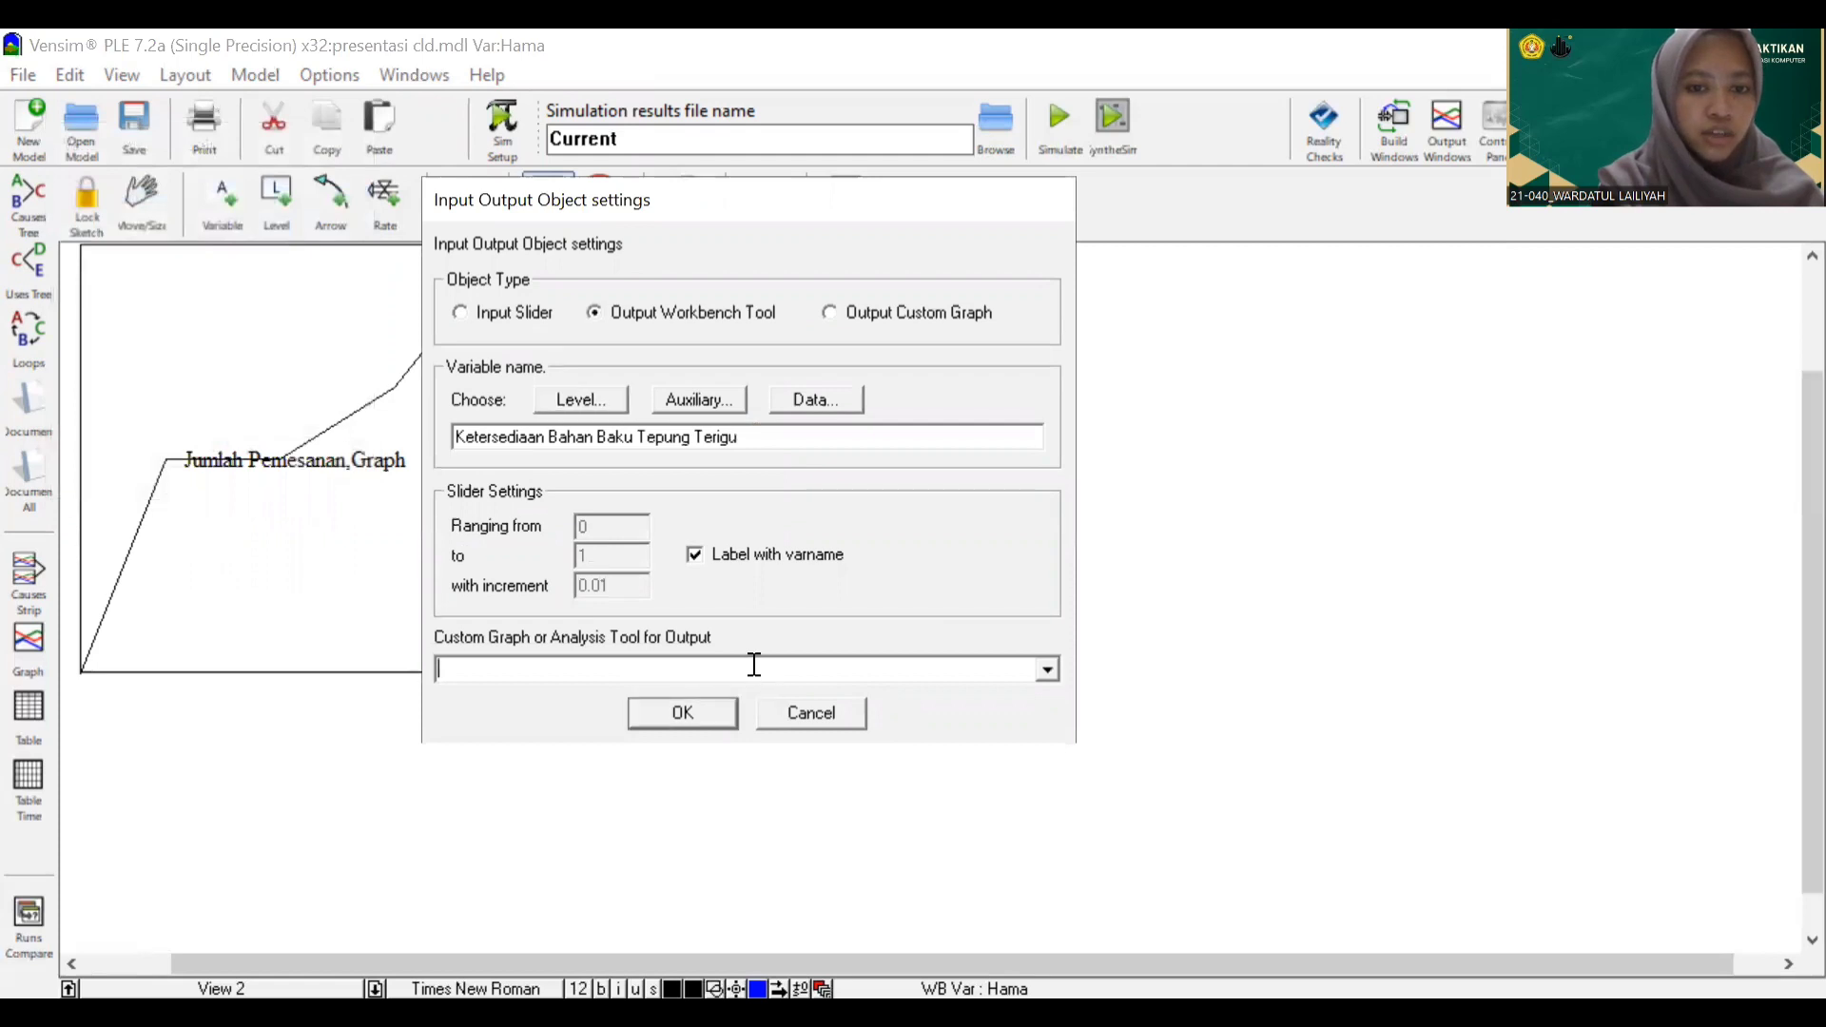
click(1047, 671)
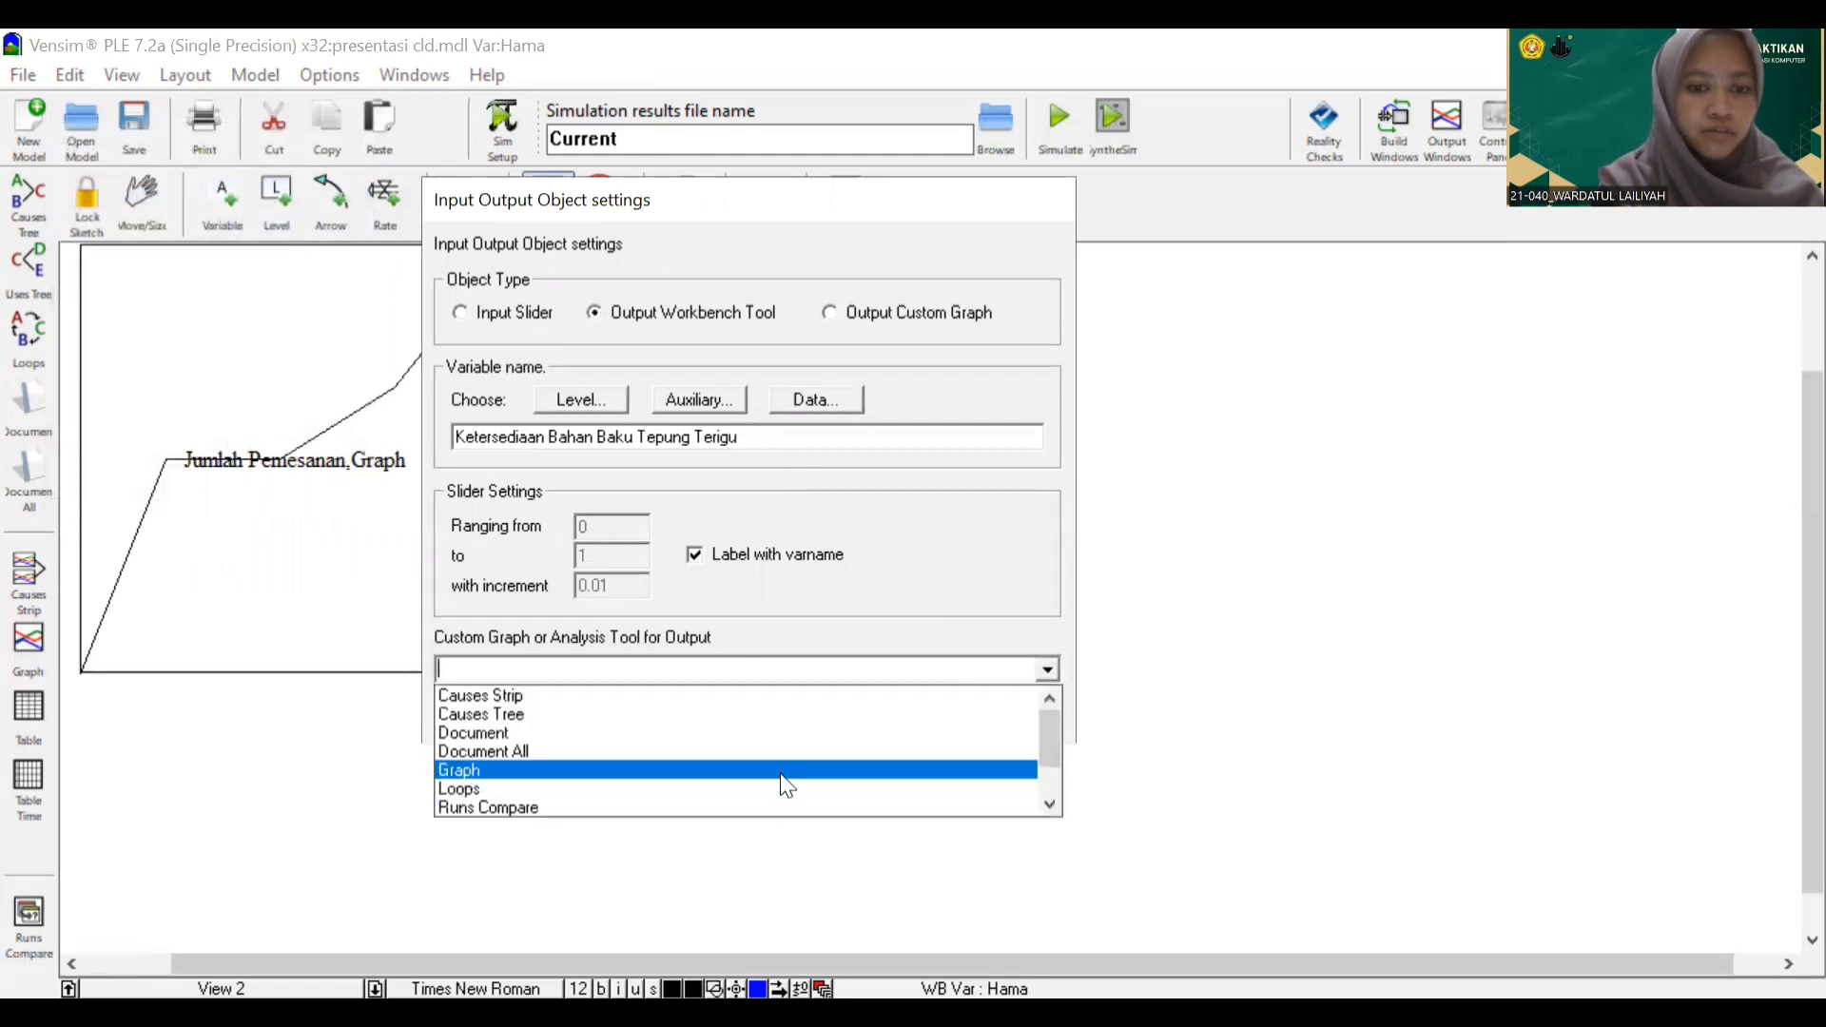
click(781, 774)
click(718, 714)
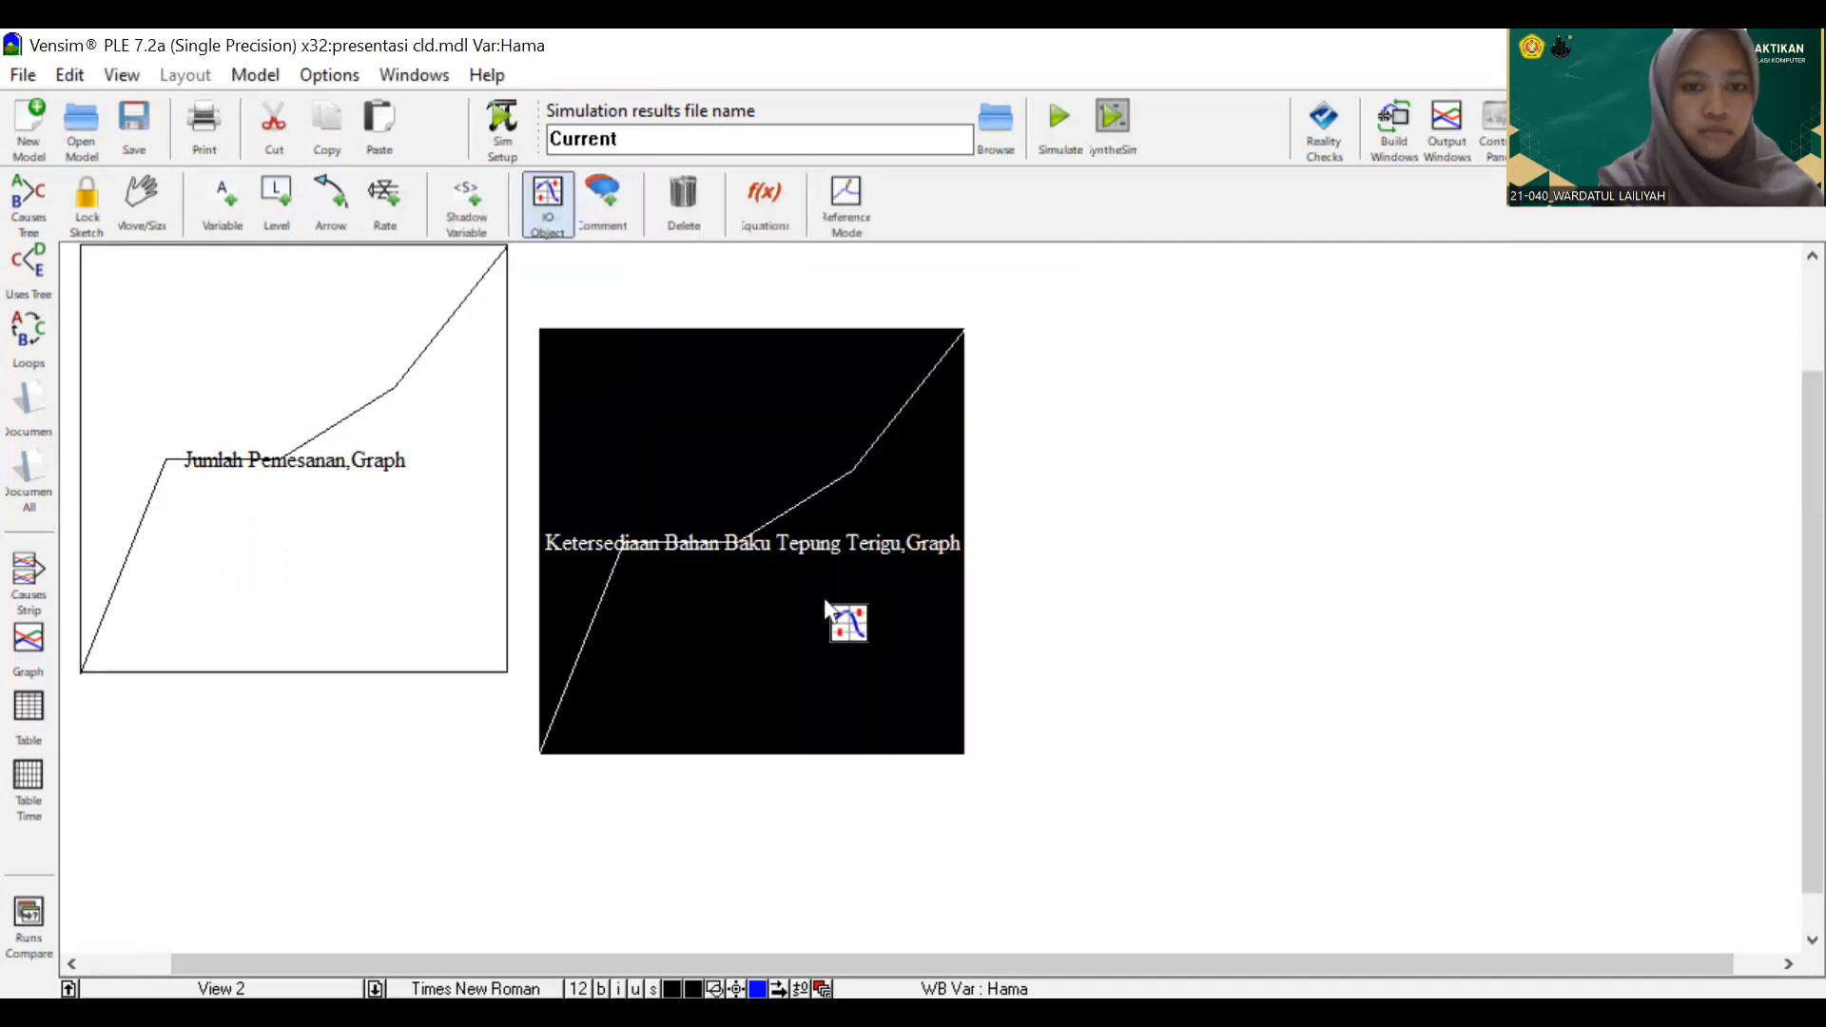
drag(825, 601, 810, 520)
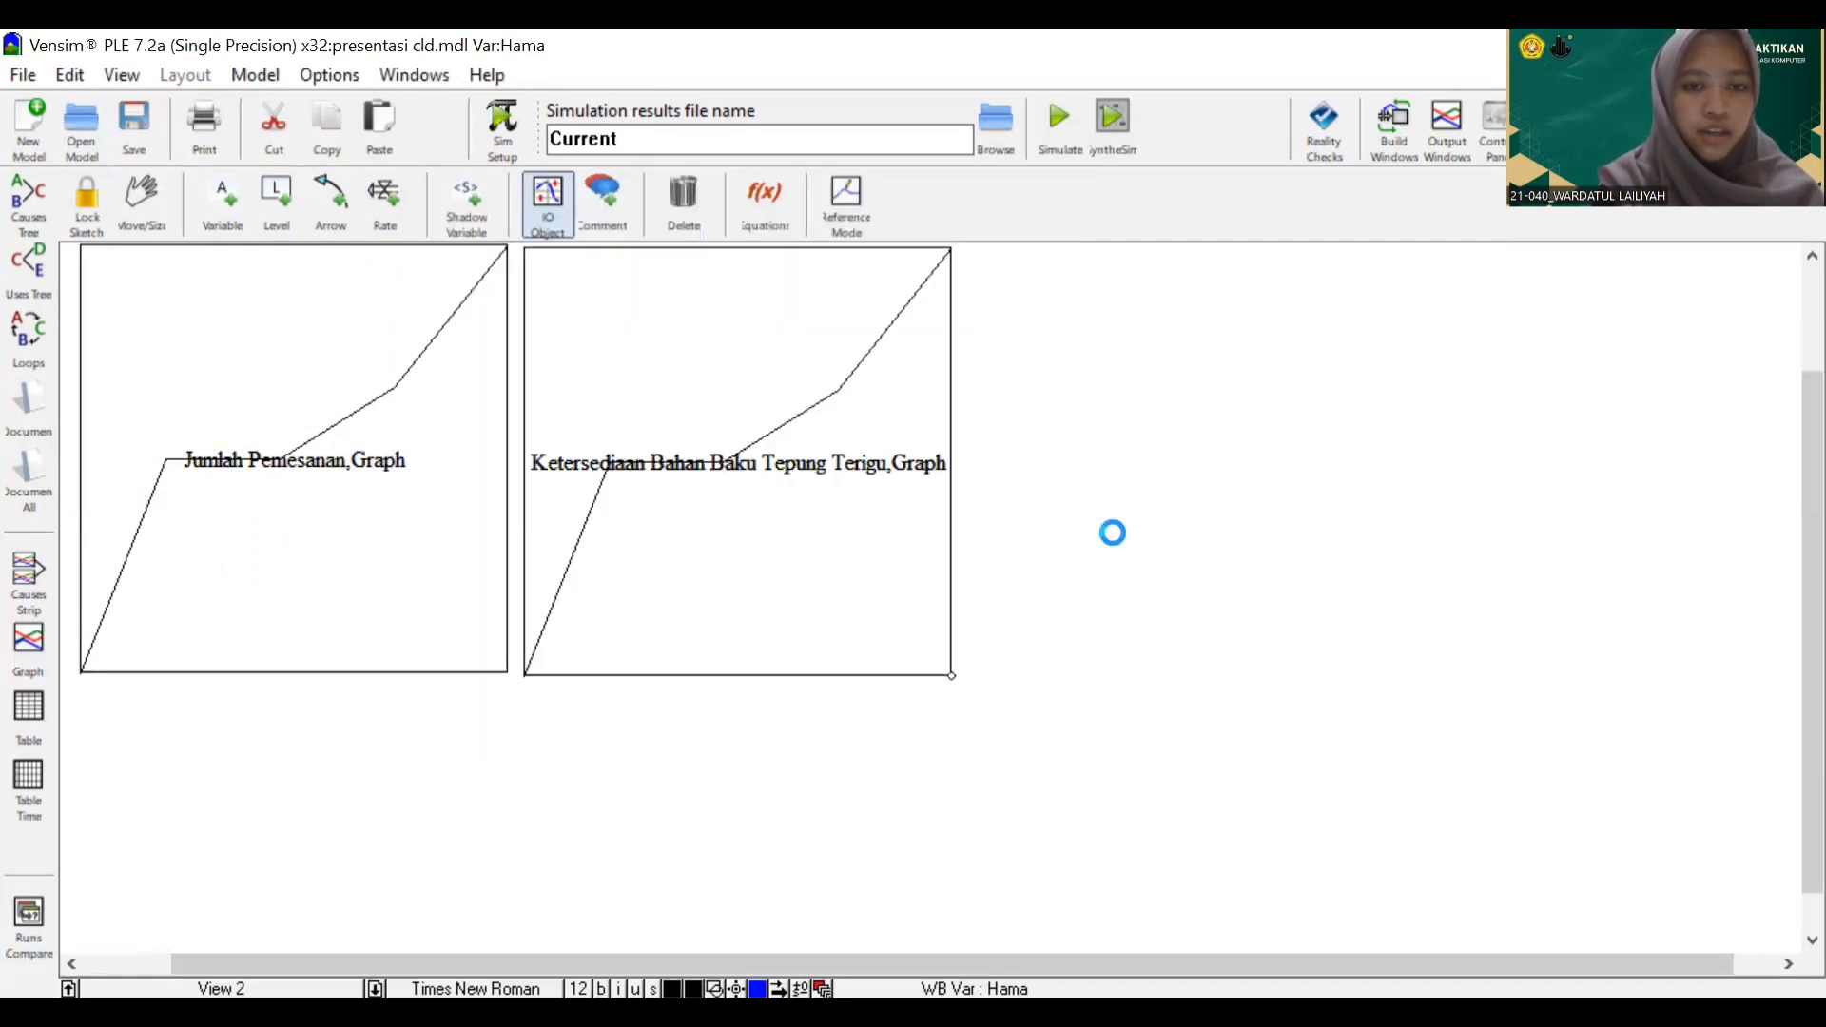
Add an Output Workbench Tool object showing the Graph of the auxiliary Hasil Panen Gandum beside the Ketersediaan Bahan Baku Tepung Terigu graph
click(979, 359)
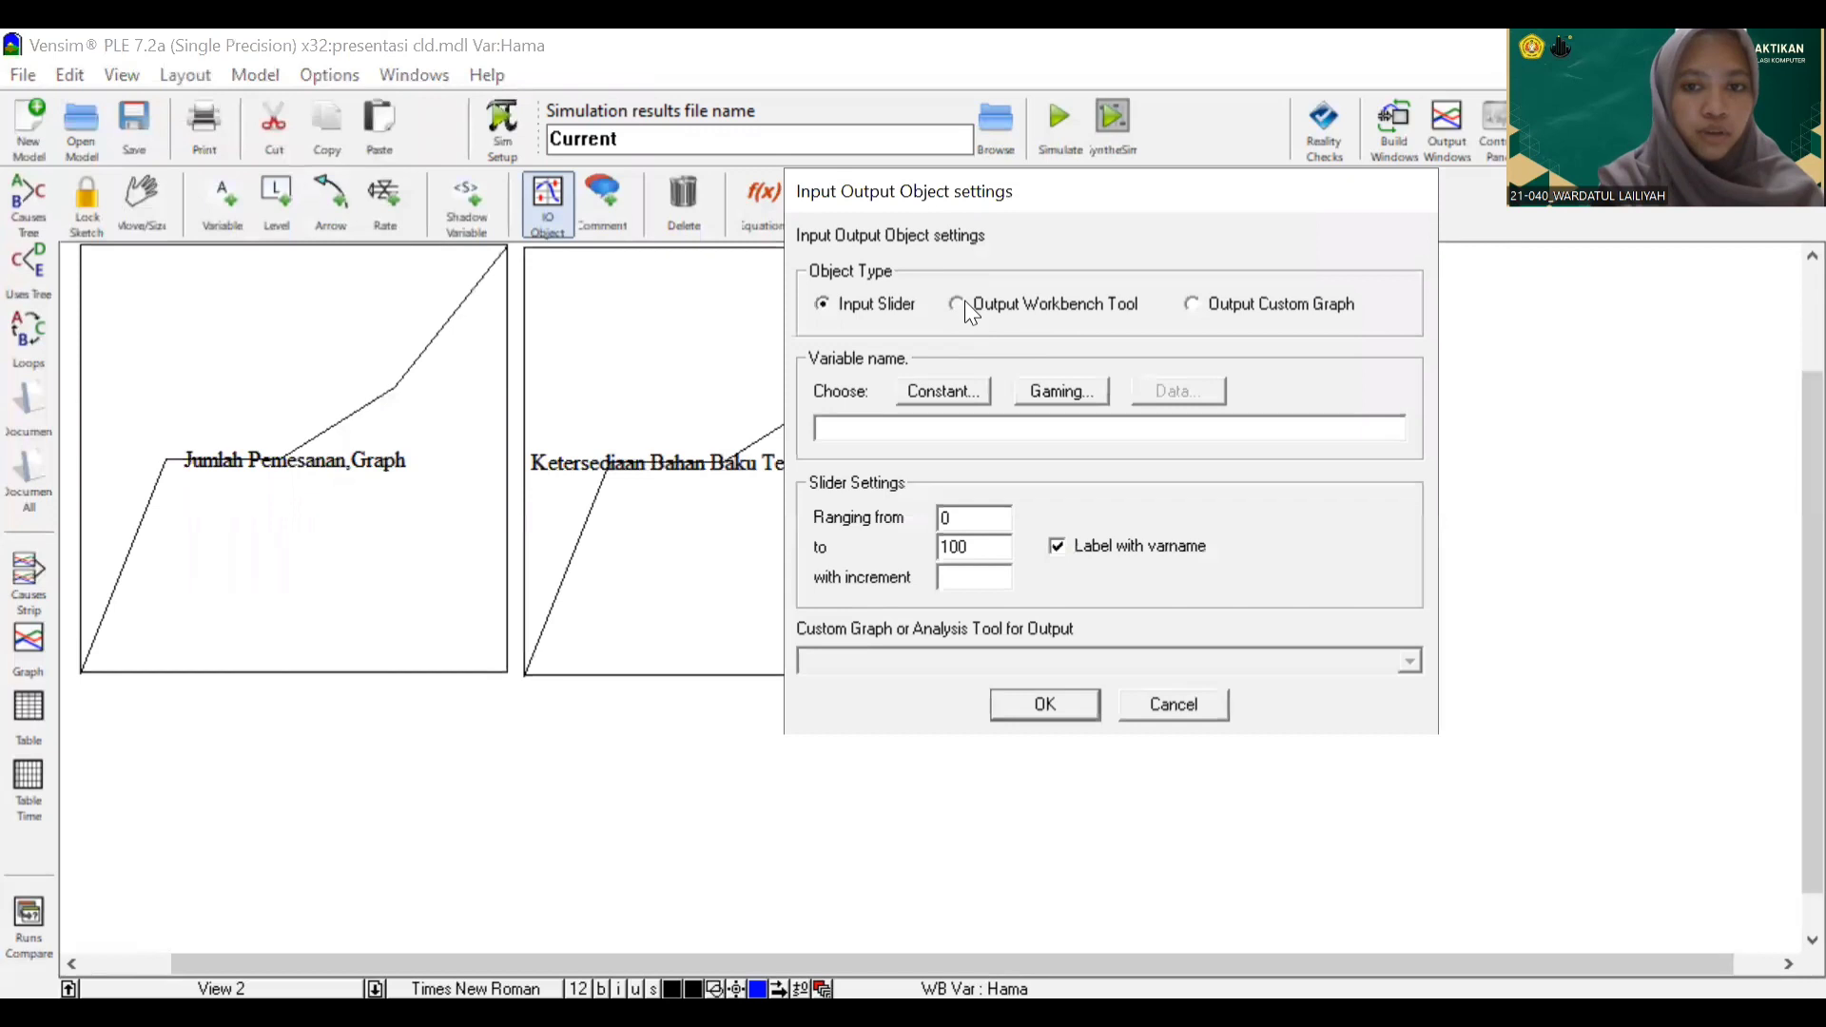
click(961, 304)
click(1061, 391)
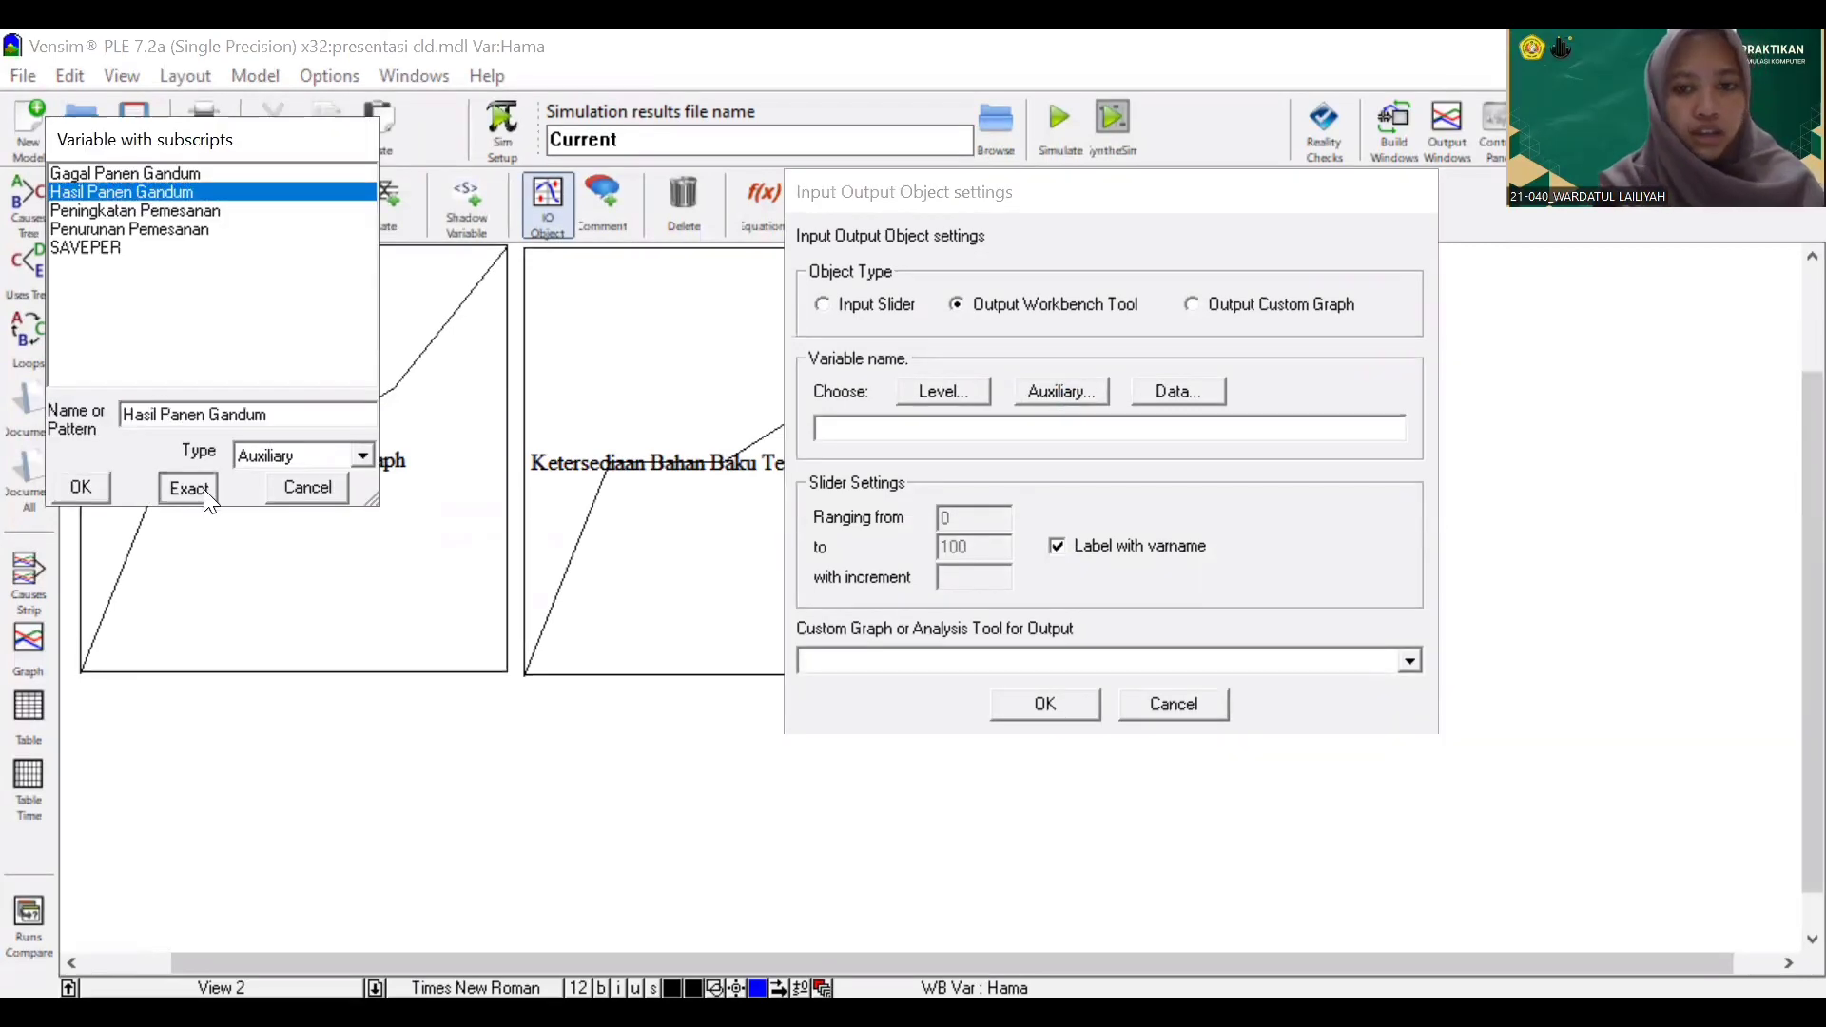
click(205, 491)
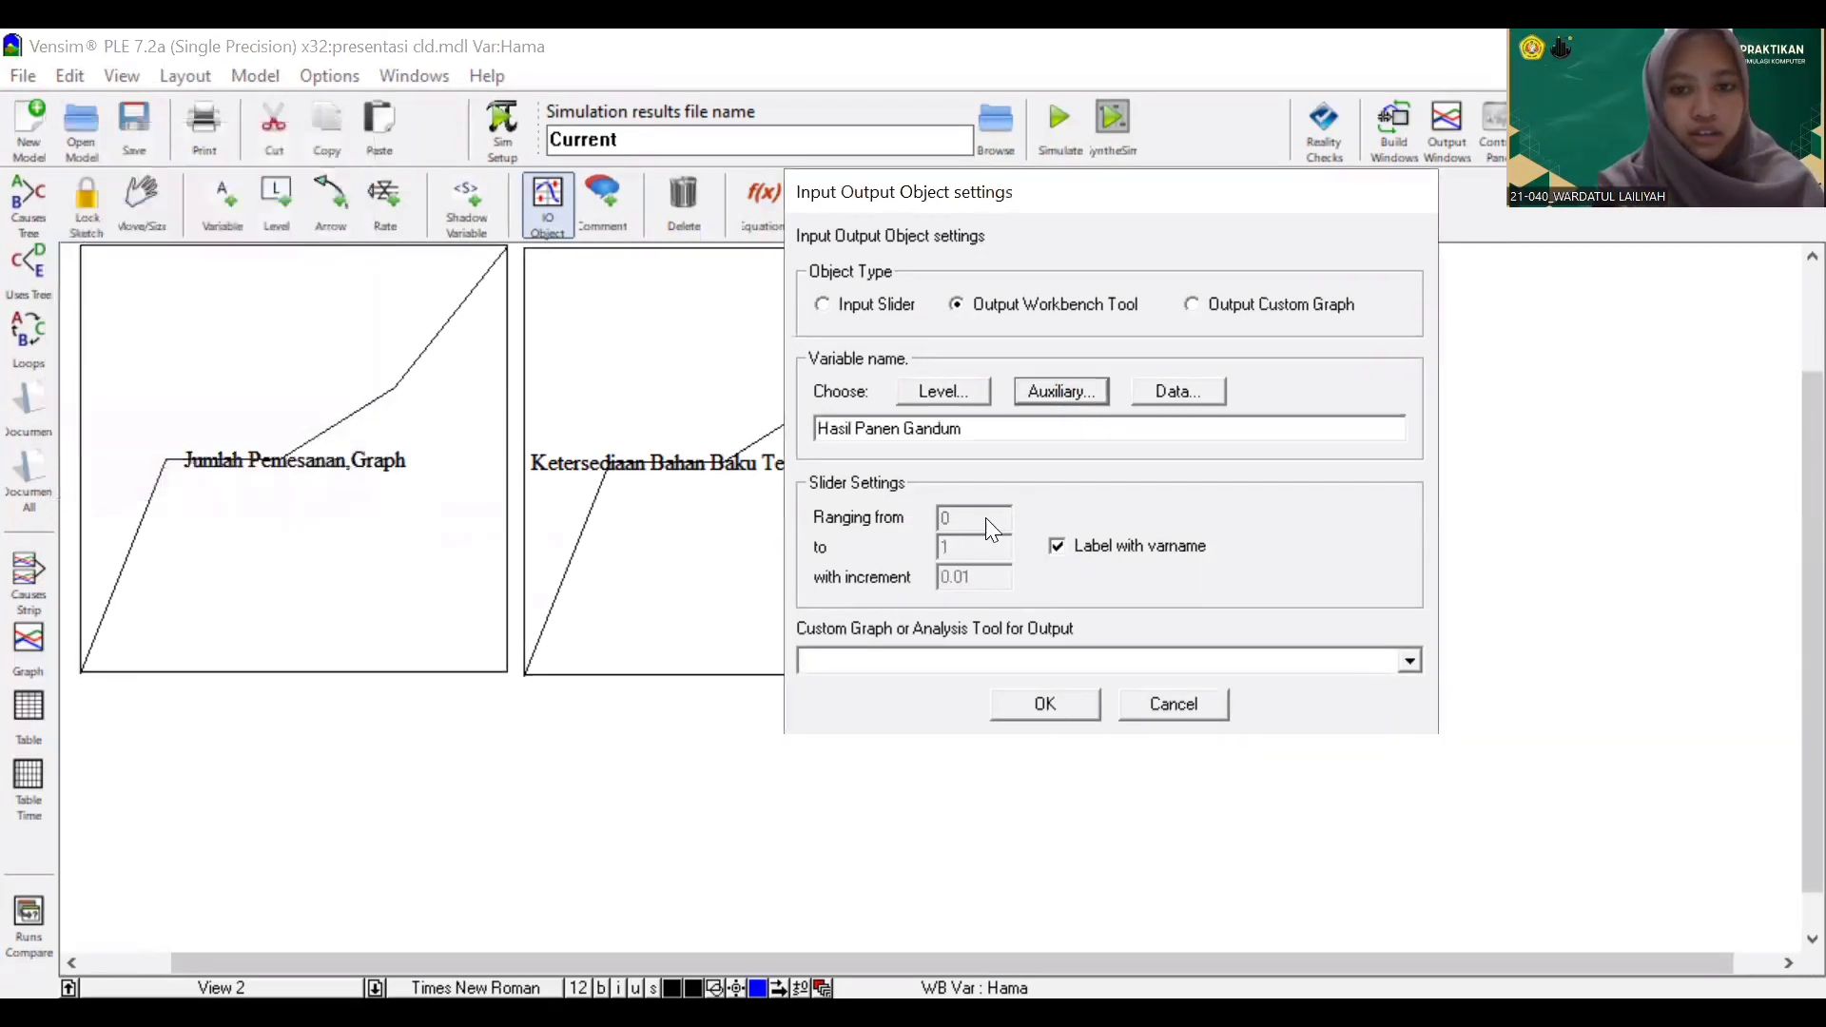
click(1409, 668)
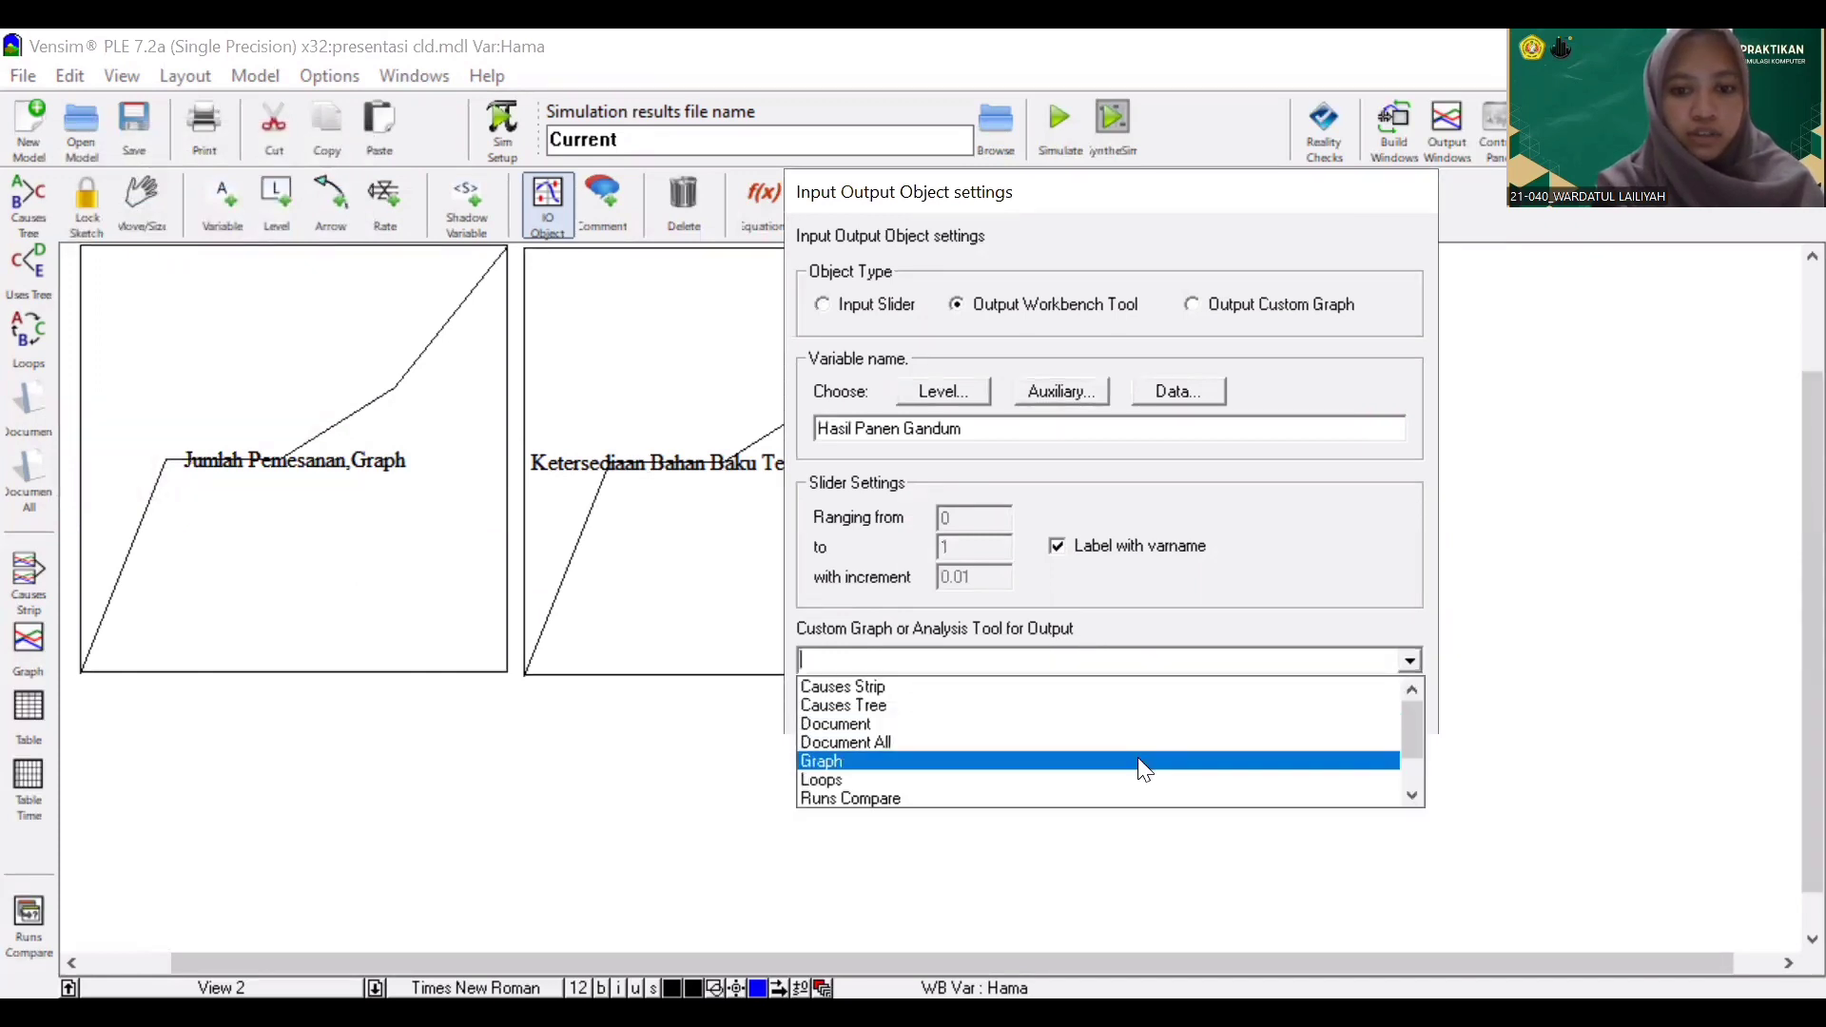
click(1144, 761)
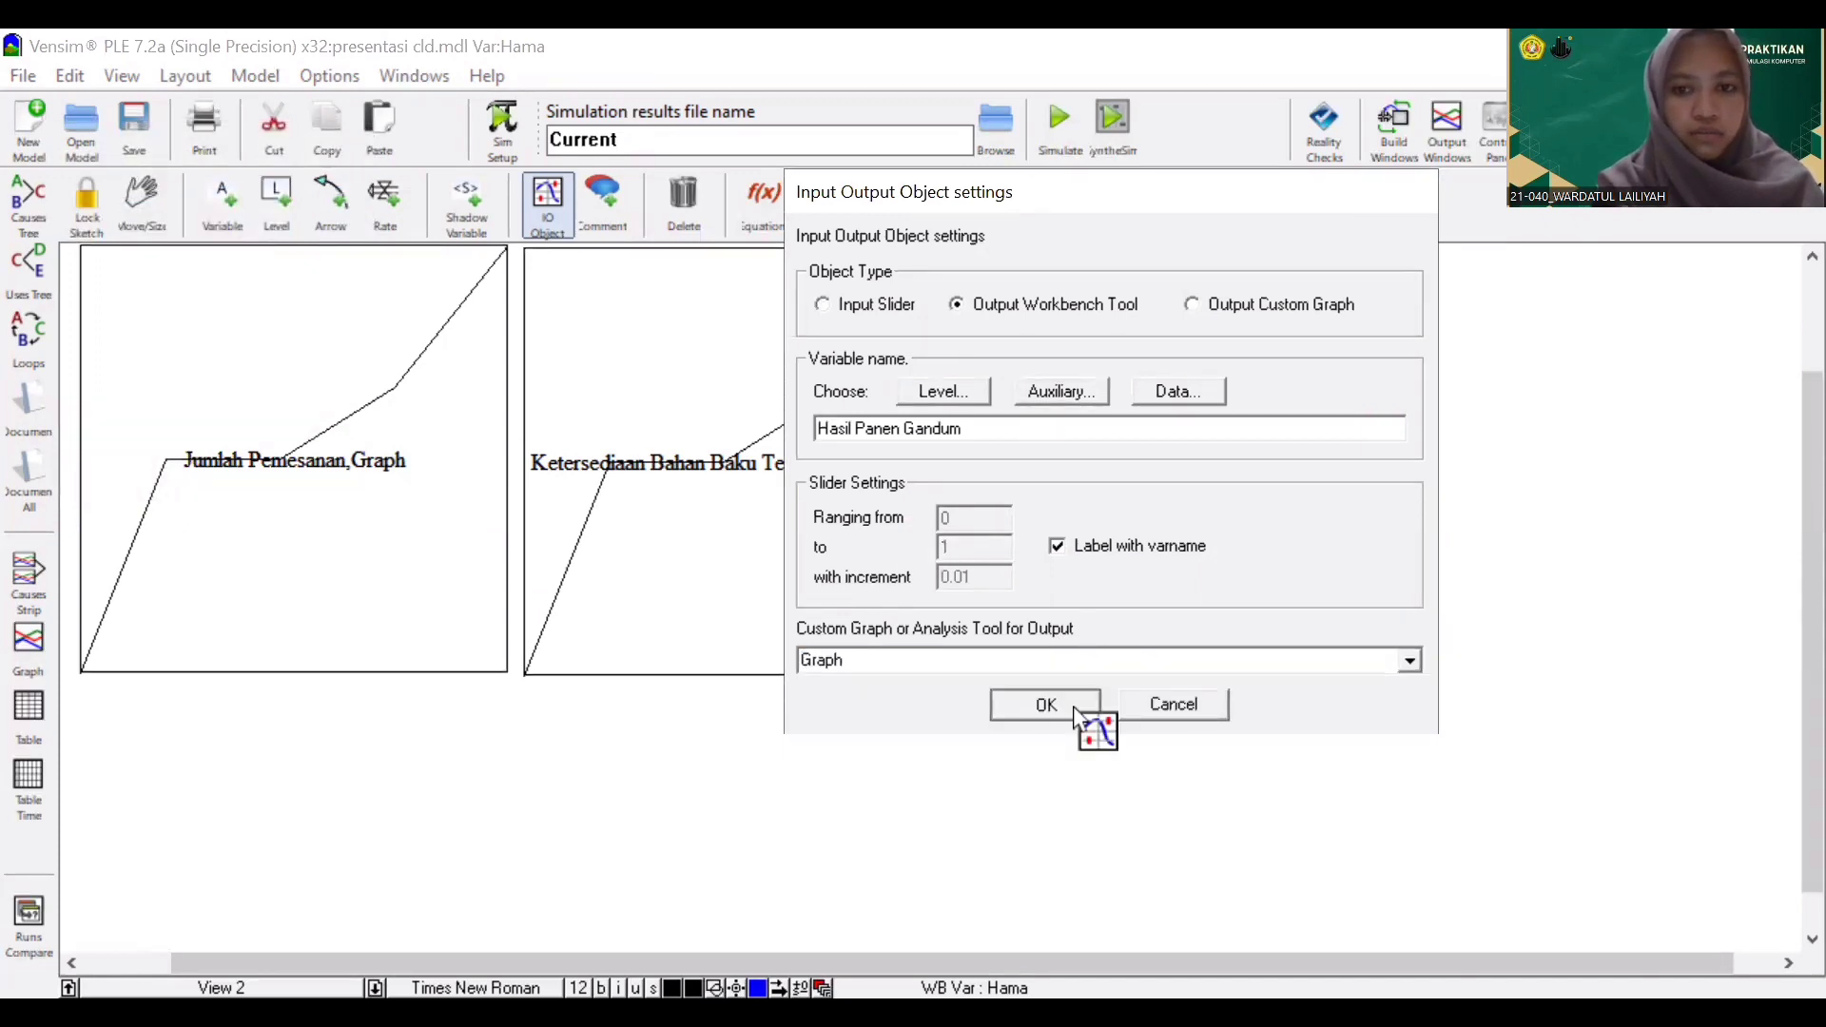
click(1075, 708)
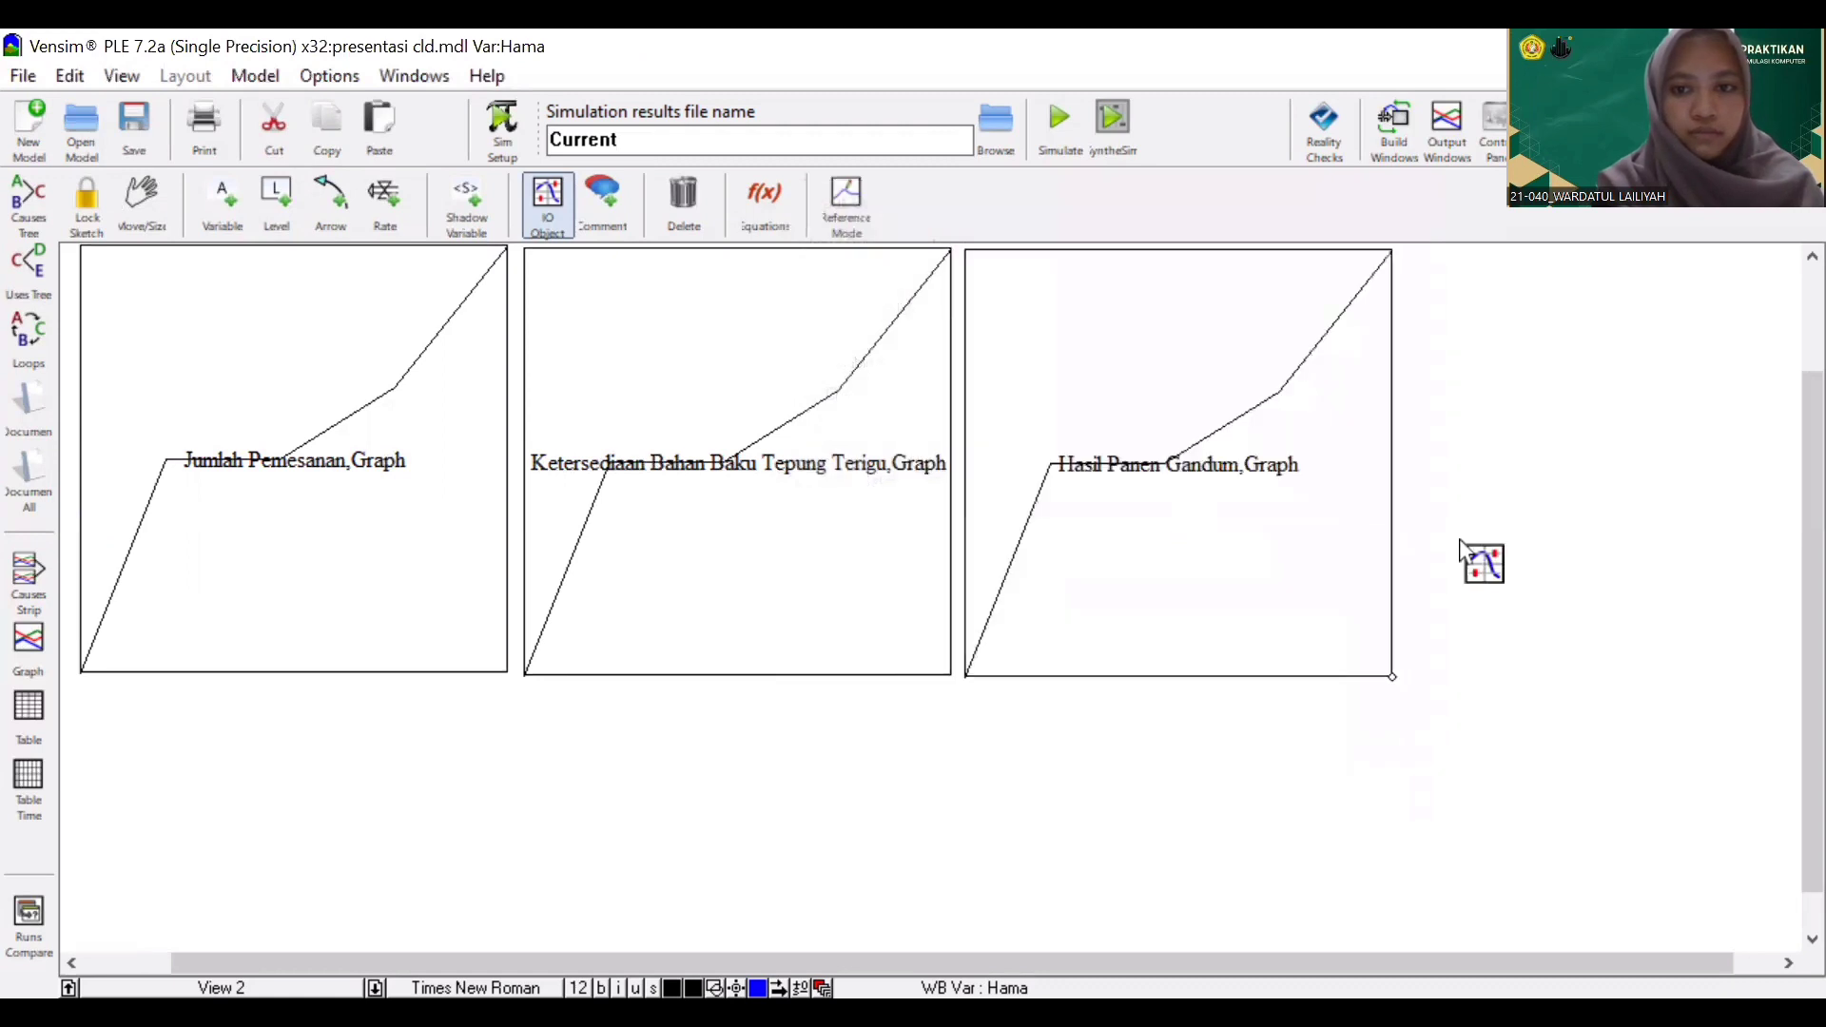
Add an Output Workbench Tool object showing the Graph of the auxiliary Gagal Panen Gandum beside the Hasil Panen Gandum graph
click(1498, 540)
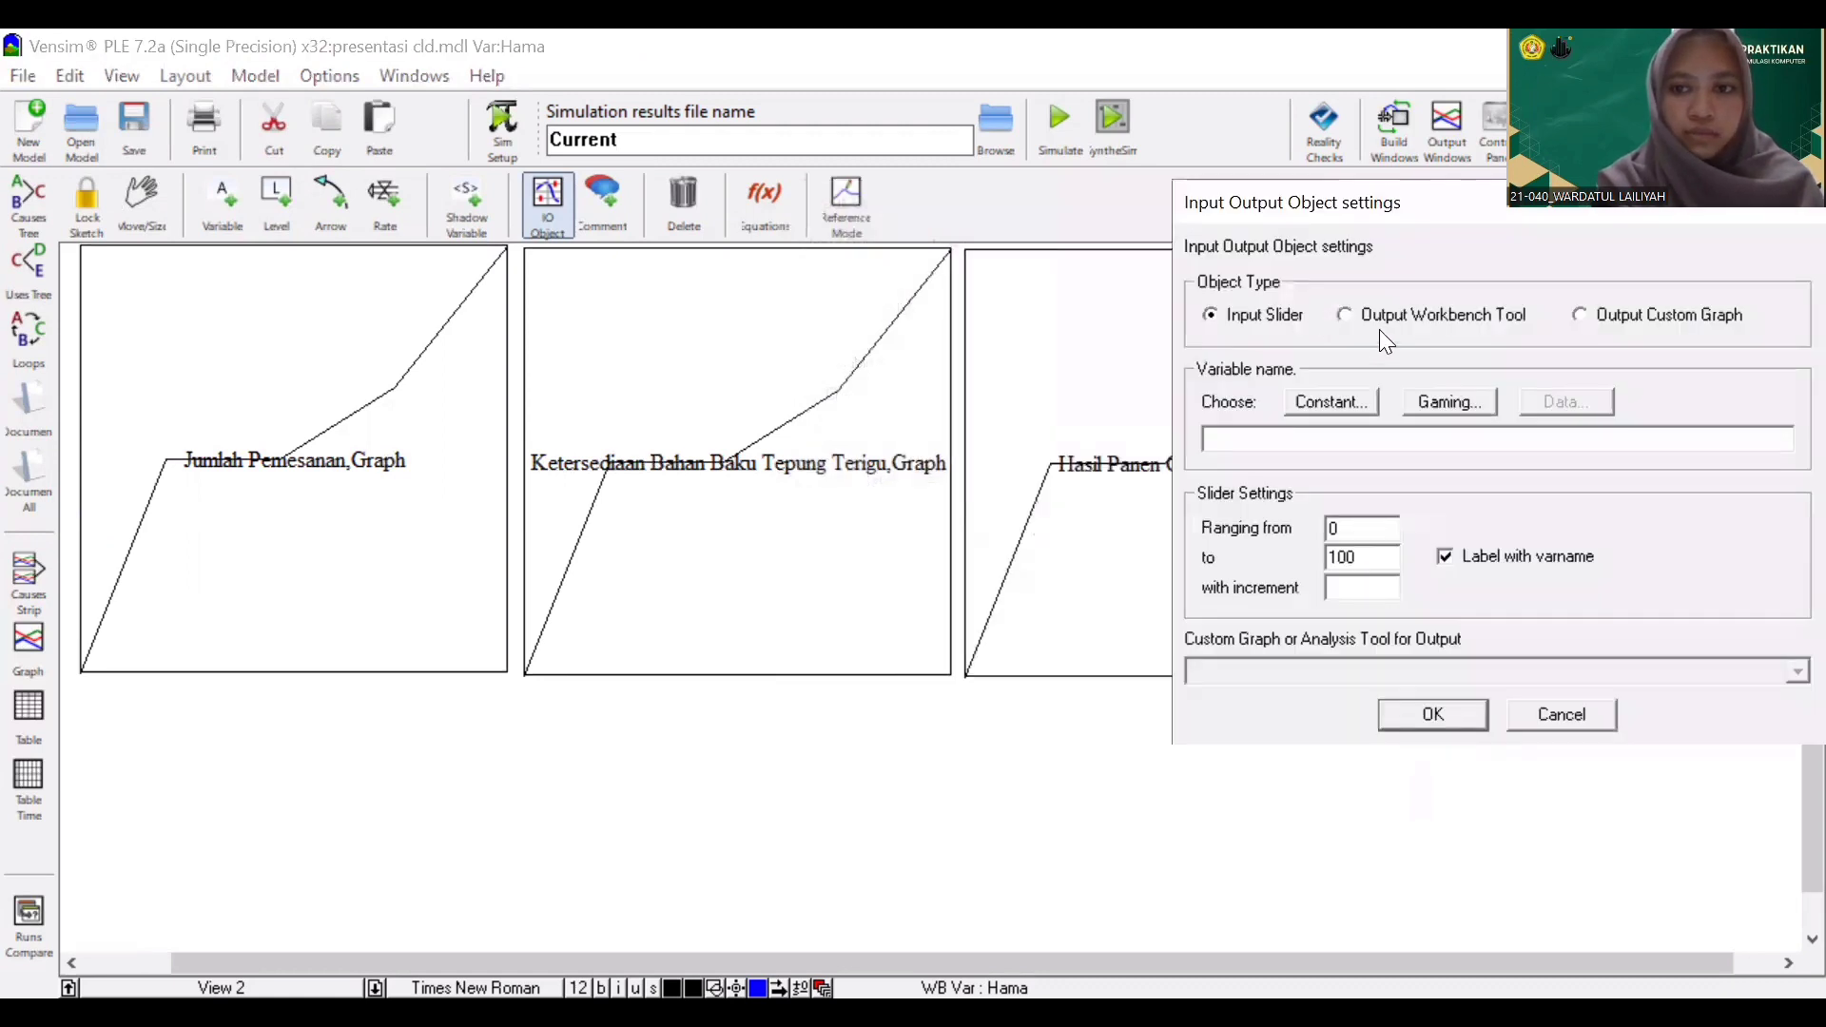
click(1370, 318)
click(1419, 392)
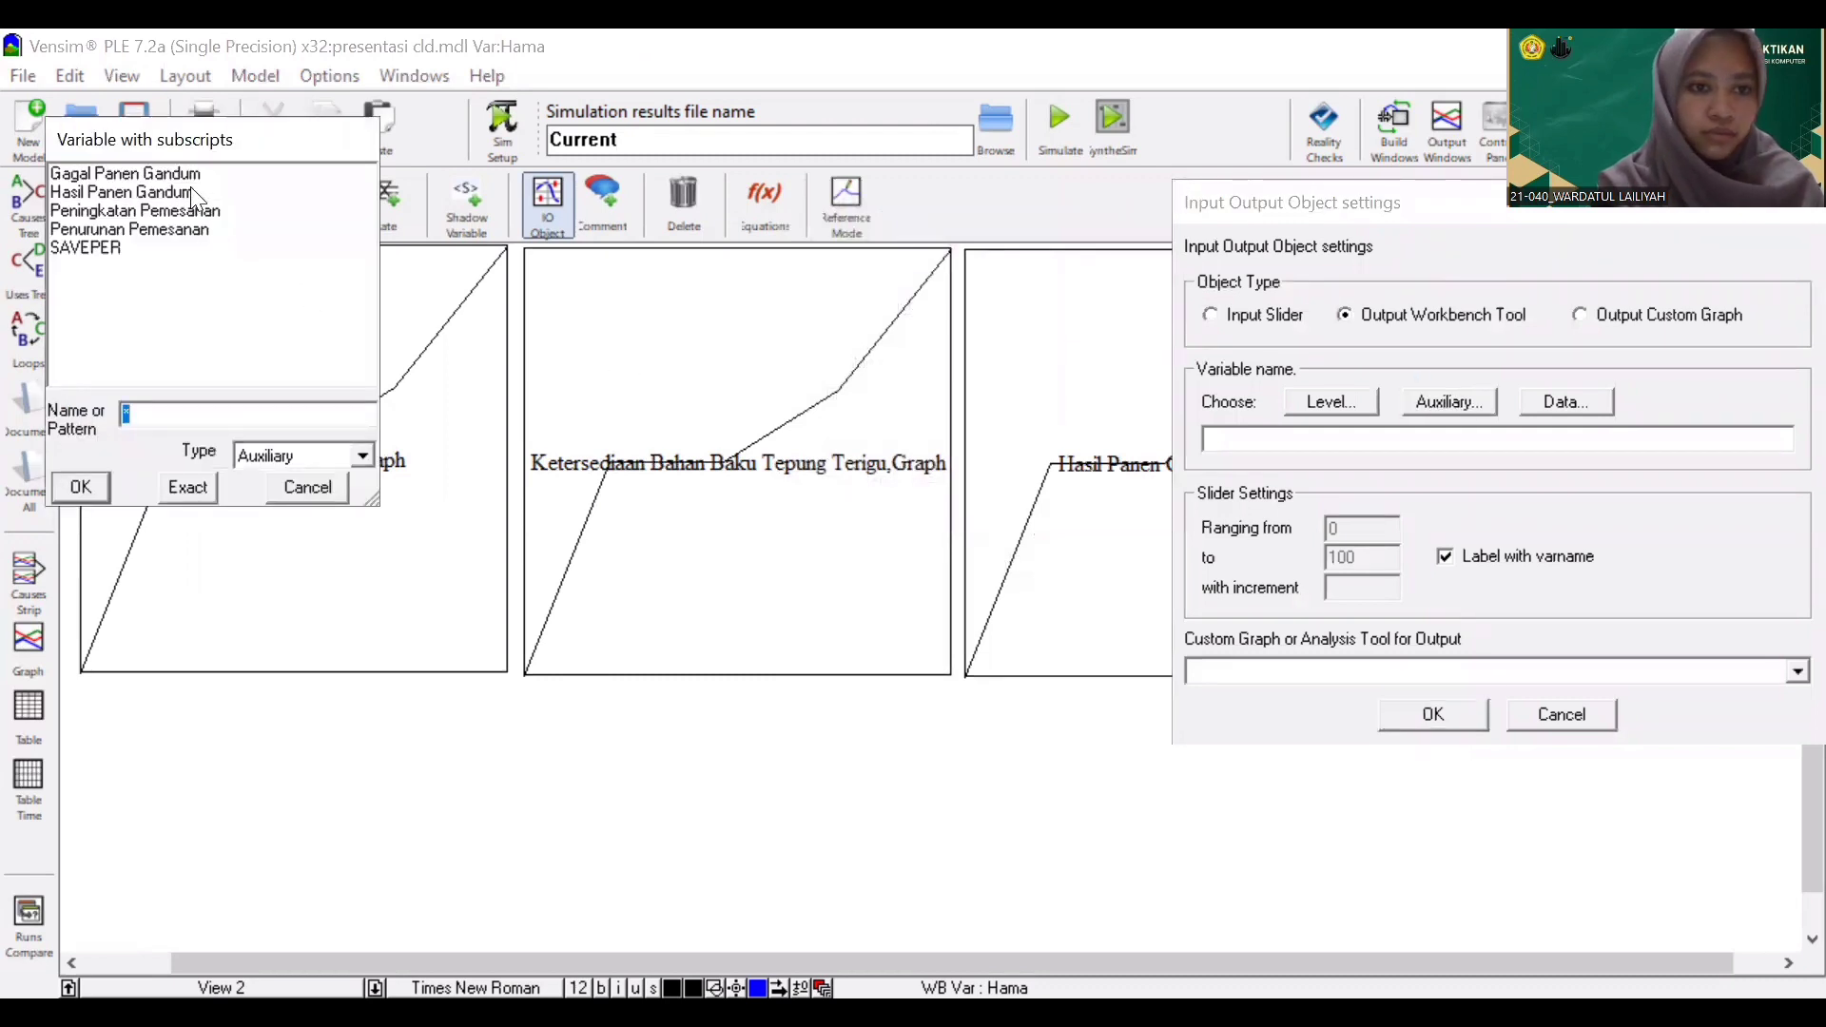
click(190, 191)
click(196, 175)
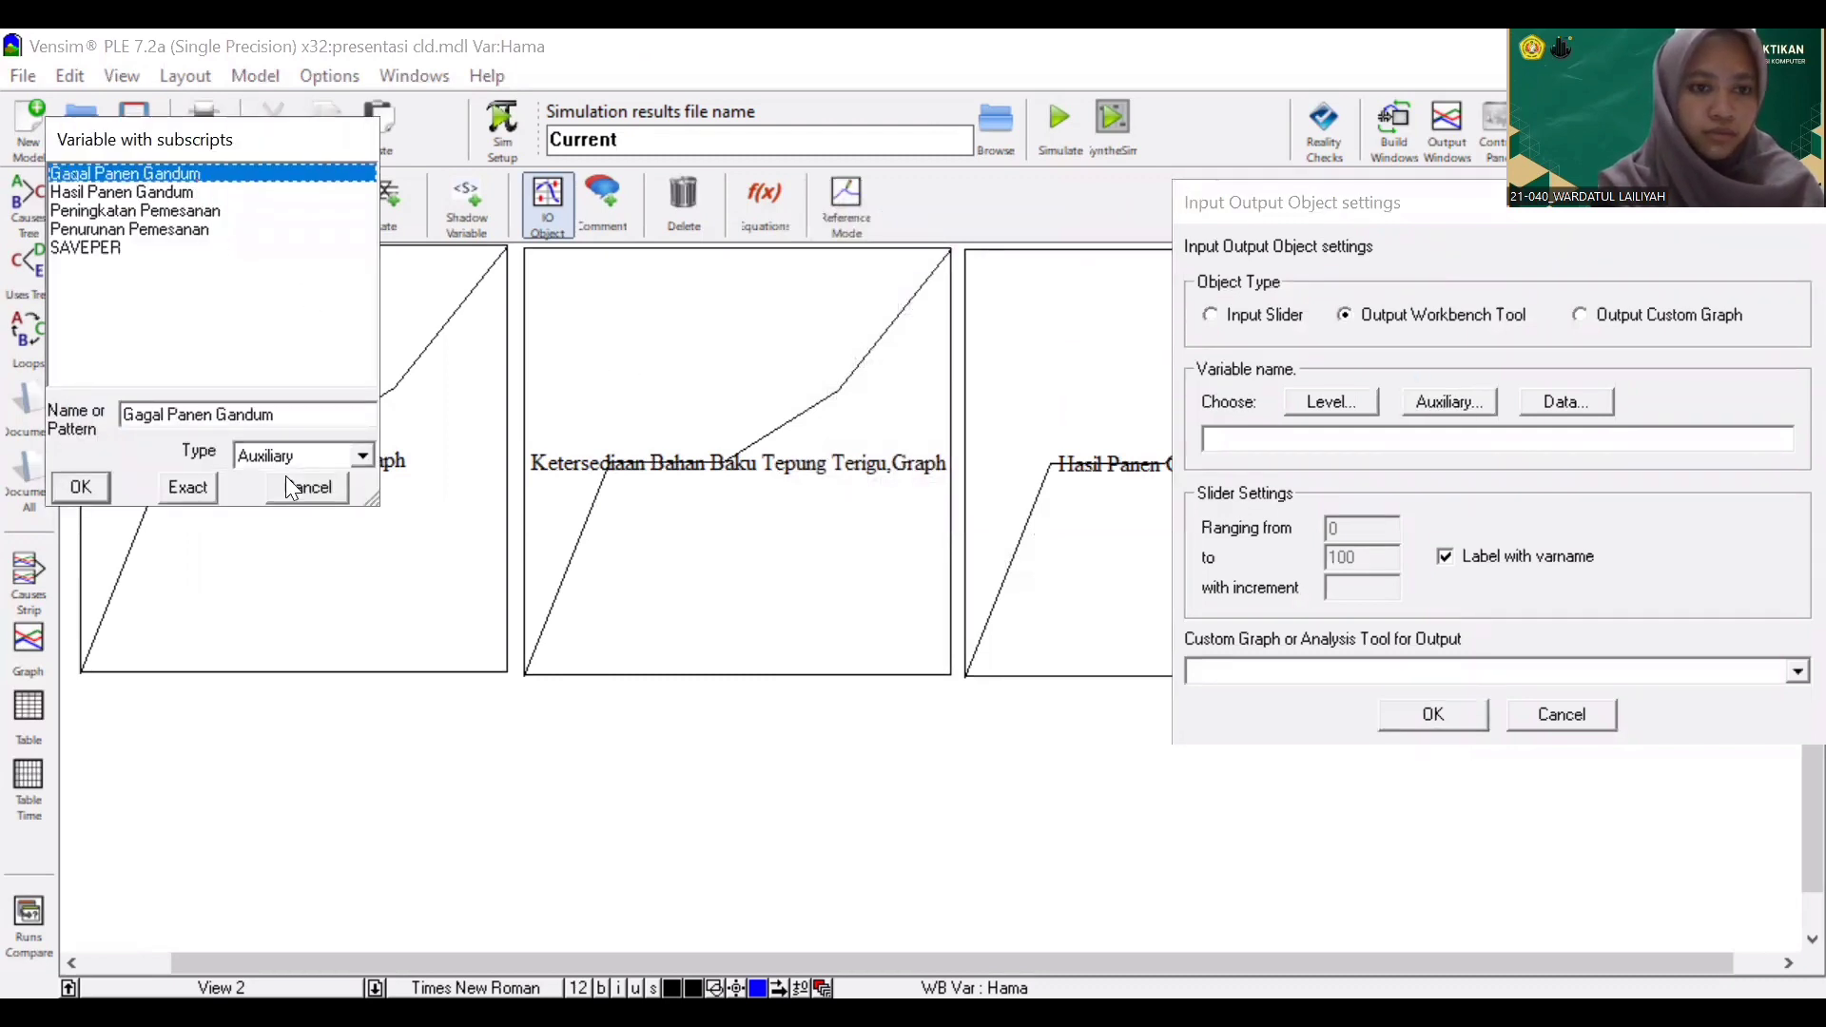
click(185, 490)
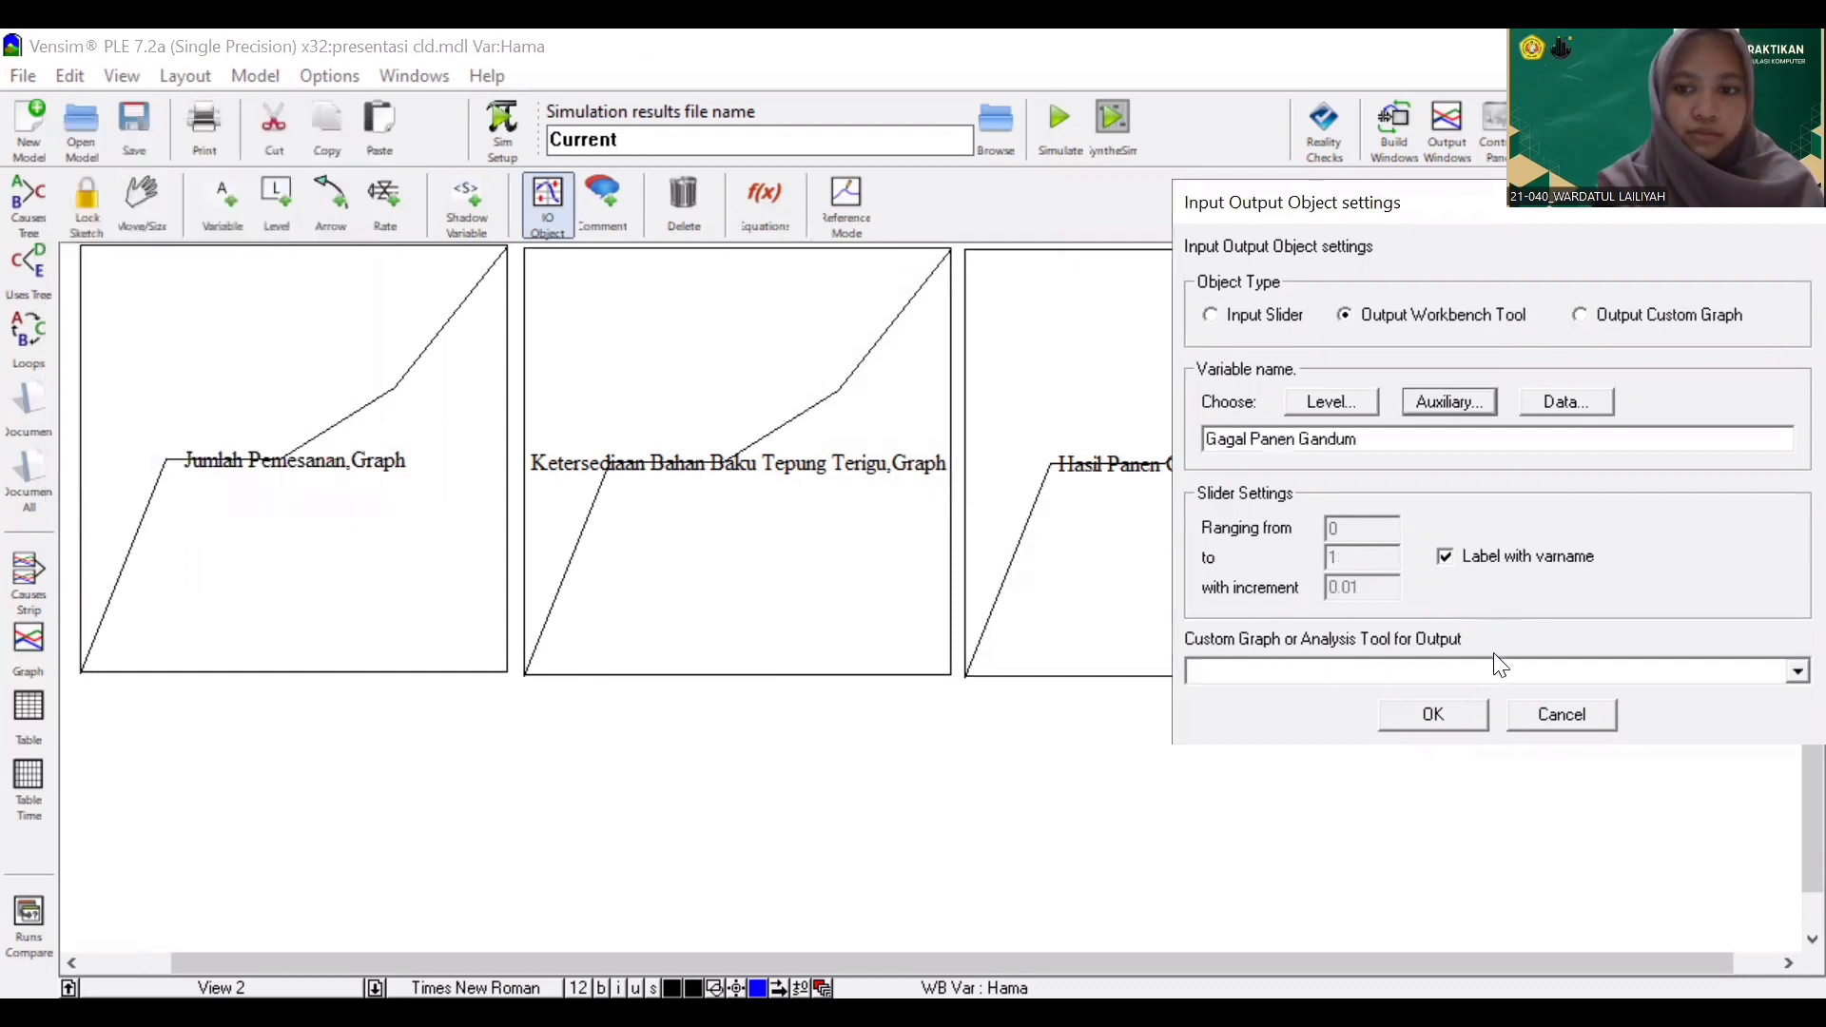
click(1781, 679)
click(1588, 775)
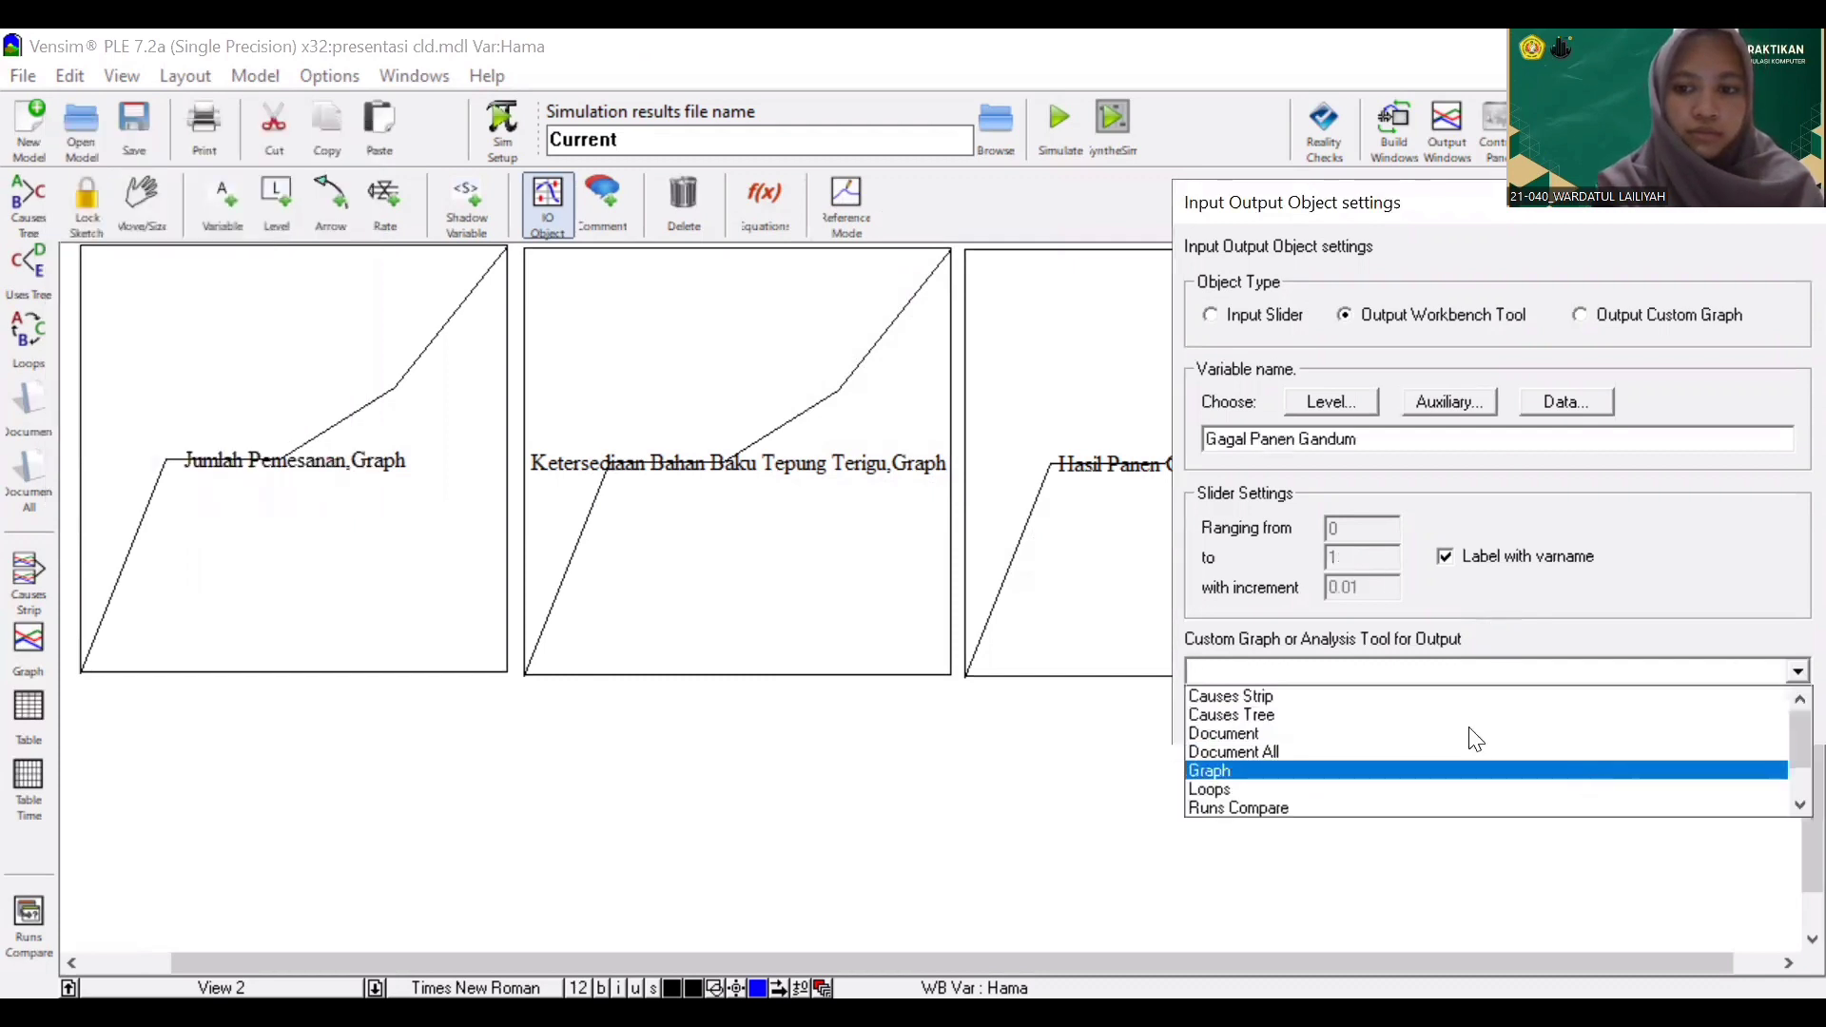
key(Return)
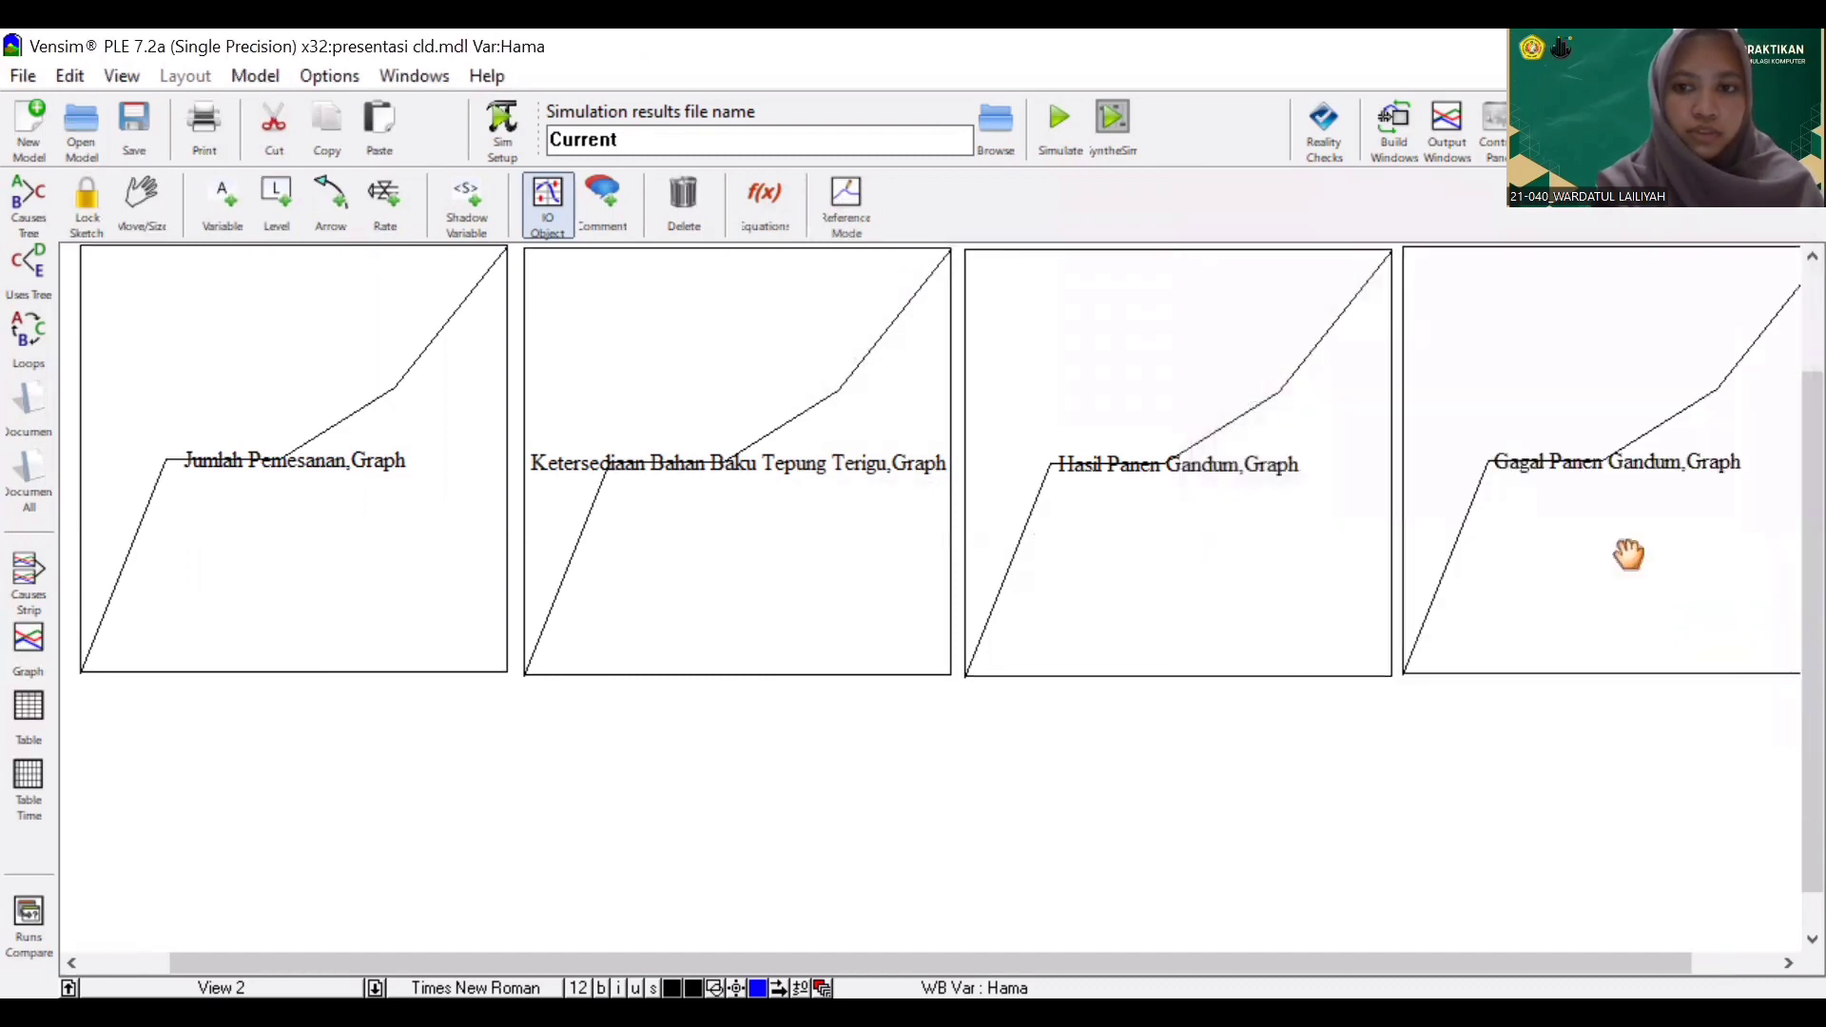
Add an input slider for the constant Presentase Peningkatan below the Jumlah Pemesanan graph, ranging from 0 to 100 with increment 1
click(268, 765)
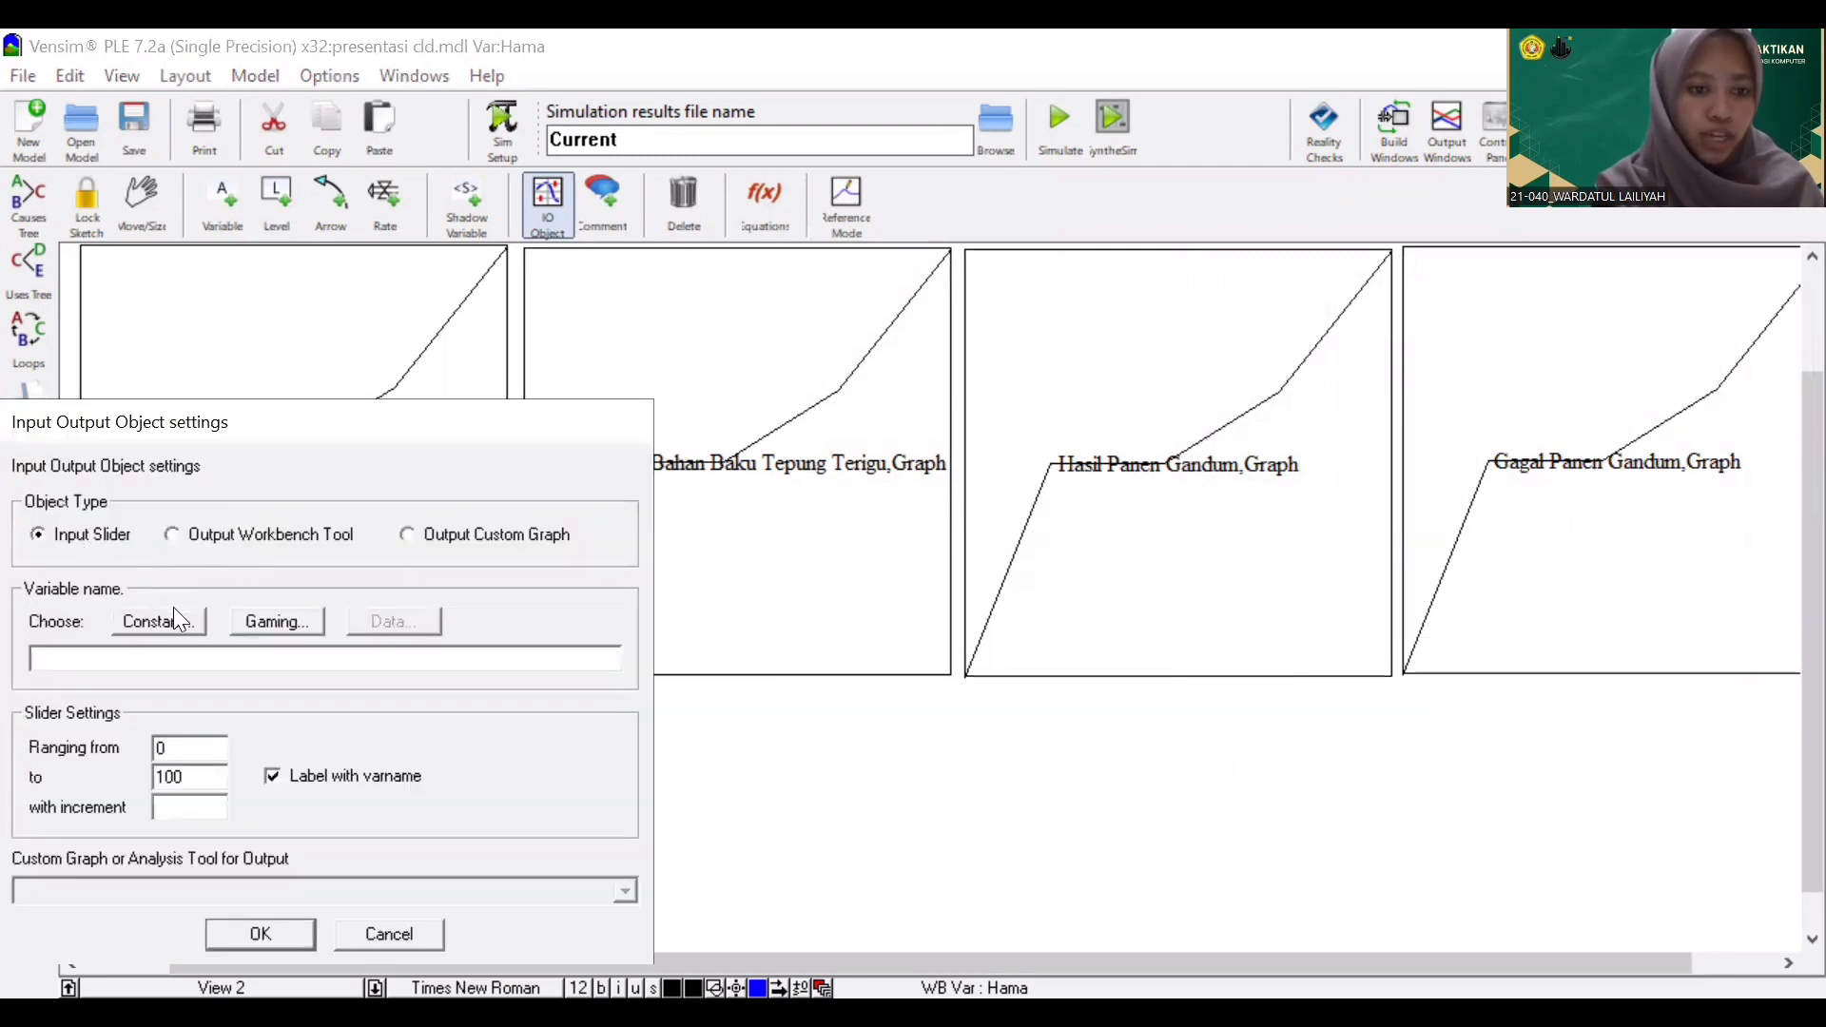
click(177, 624)
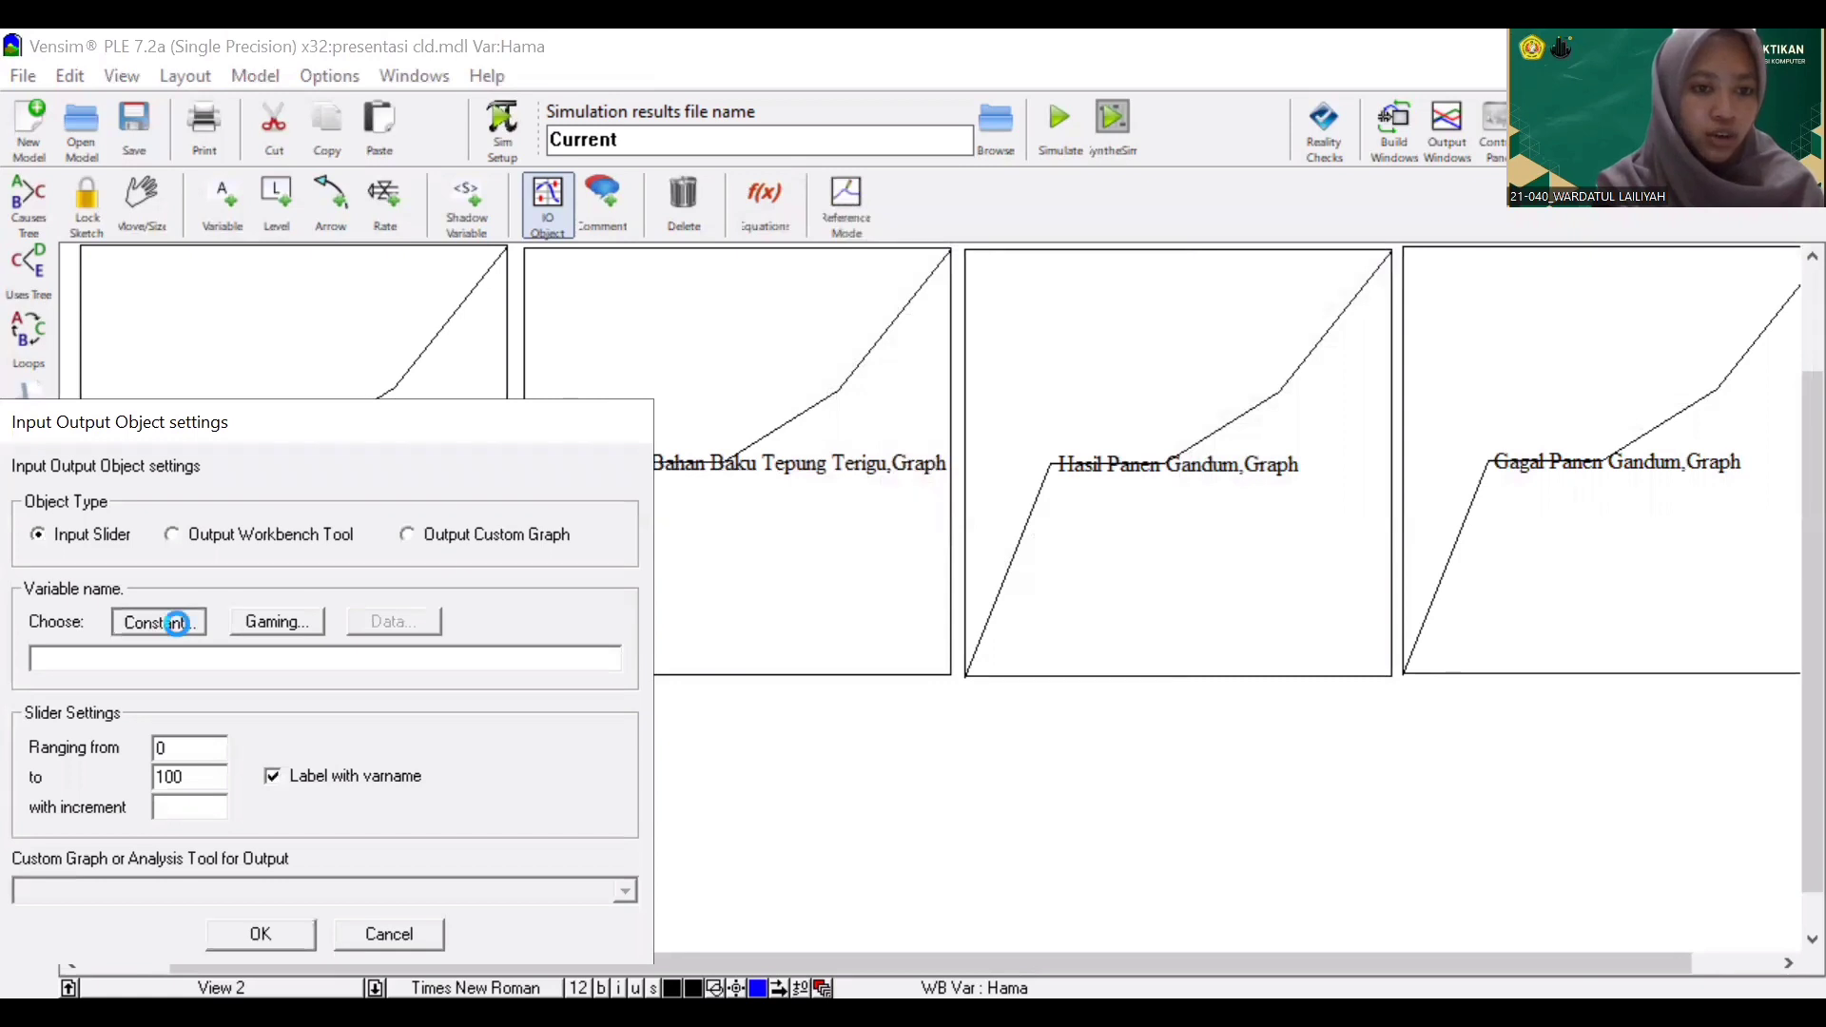
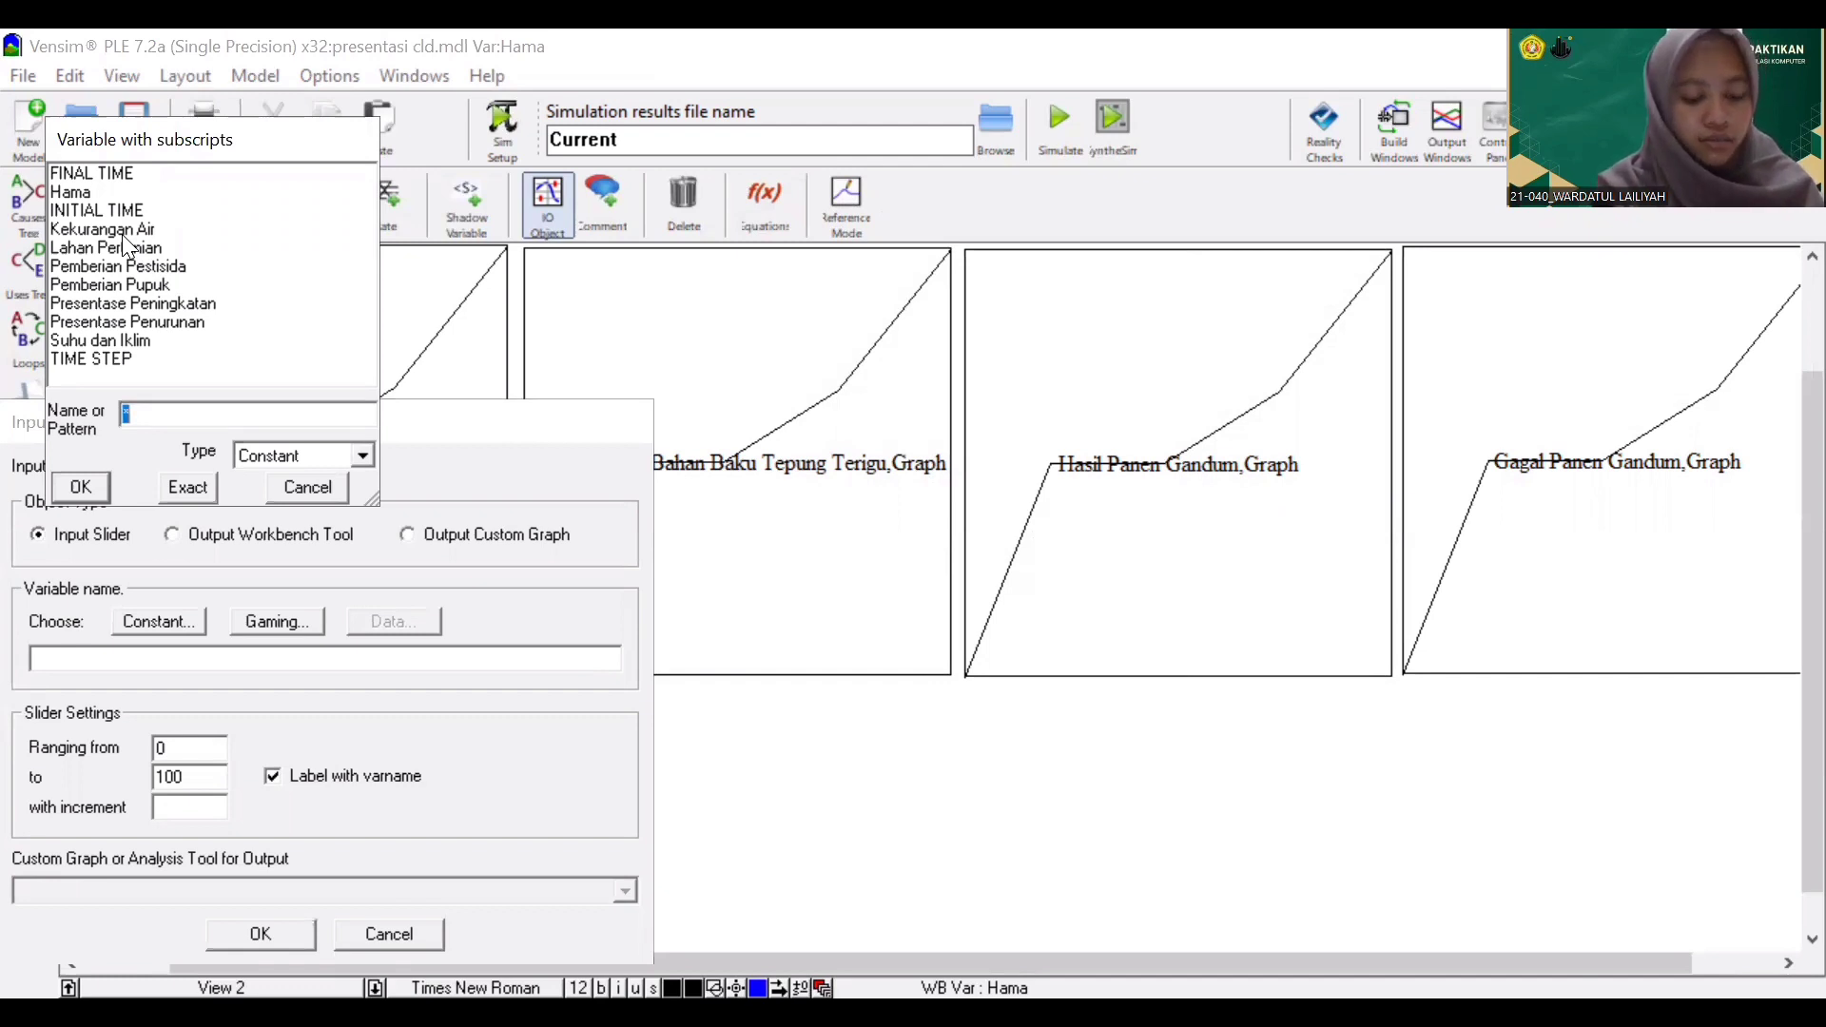
click(134, 303)
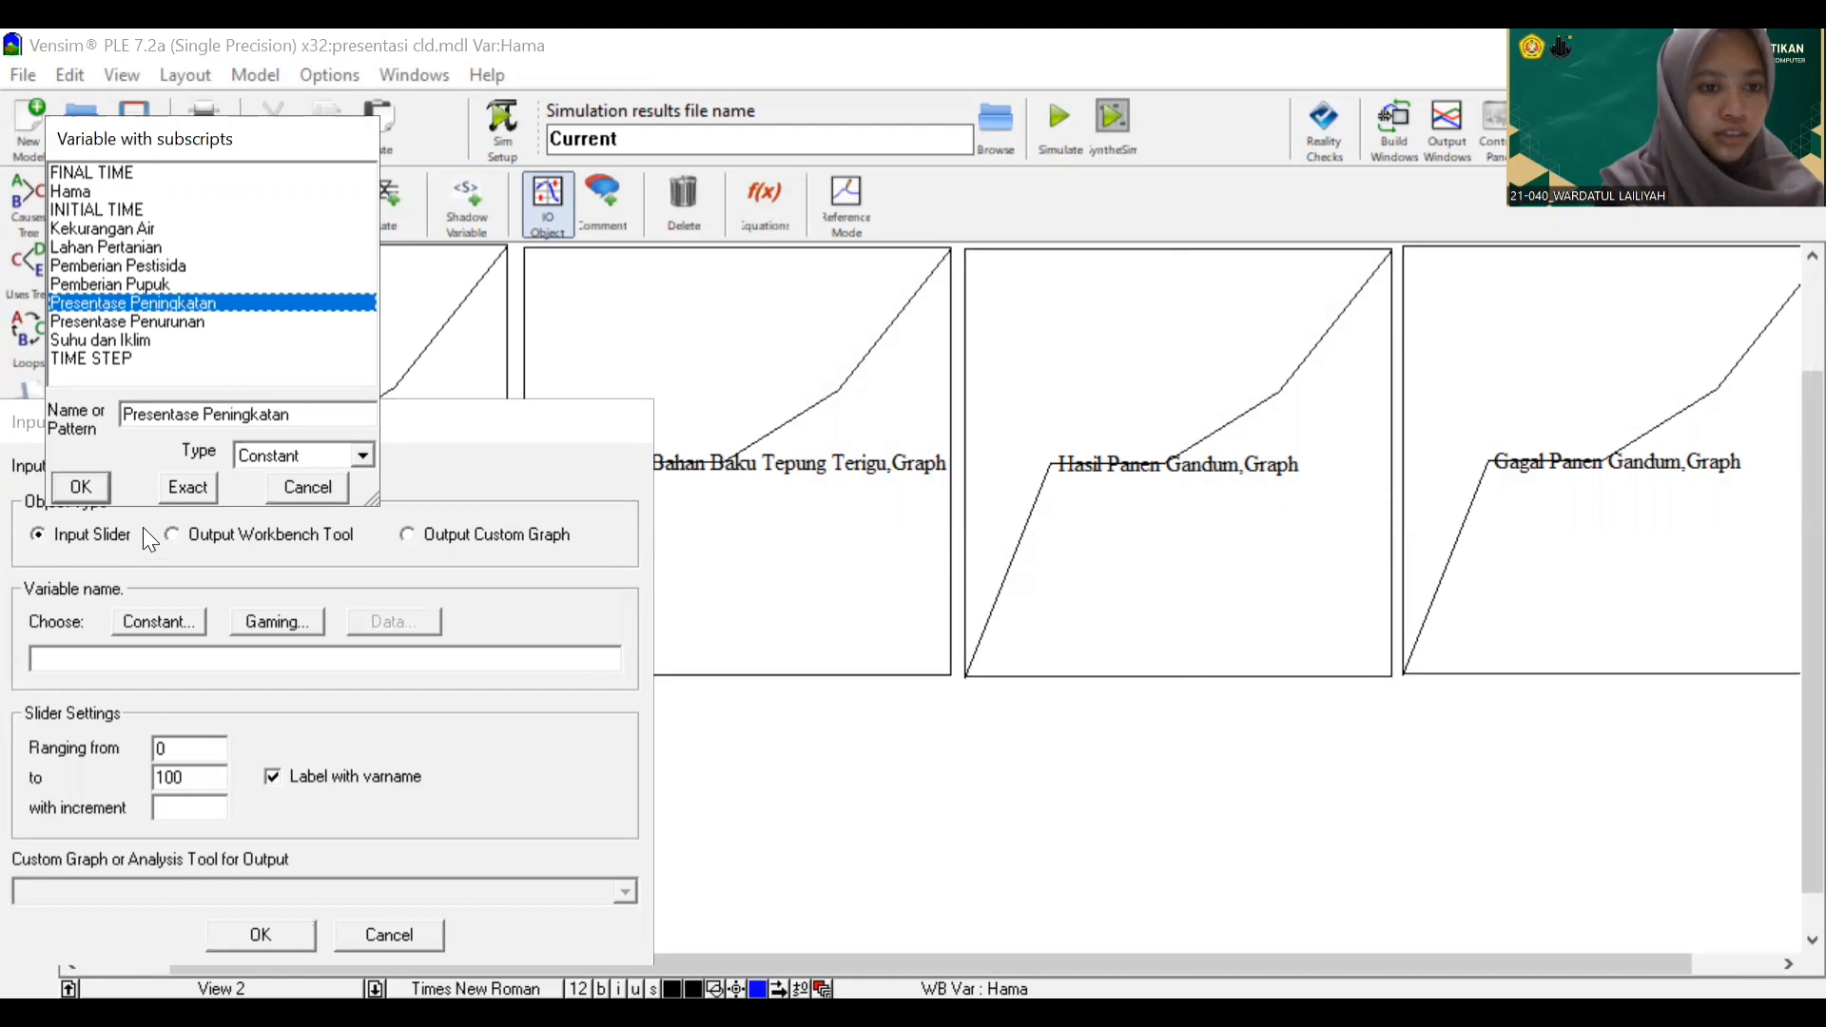
click(179, 481)
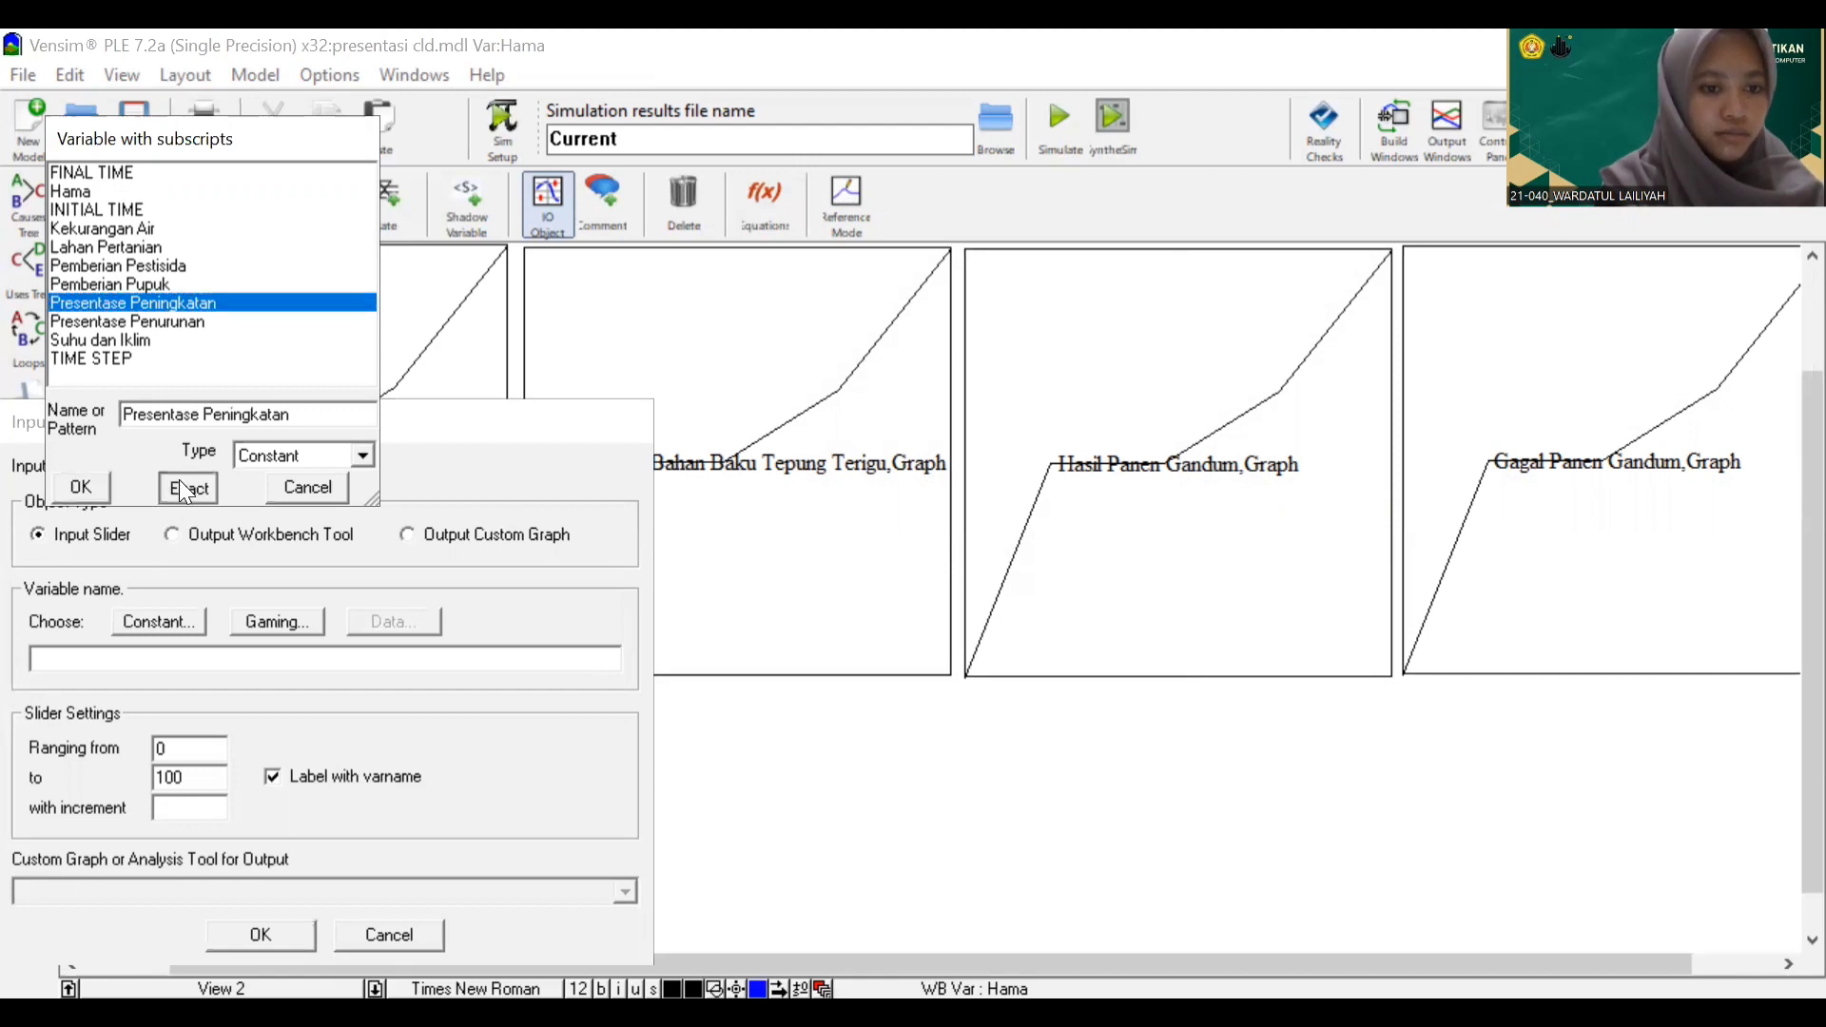
click(182, 778)
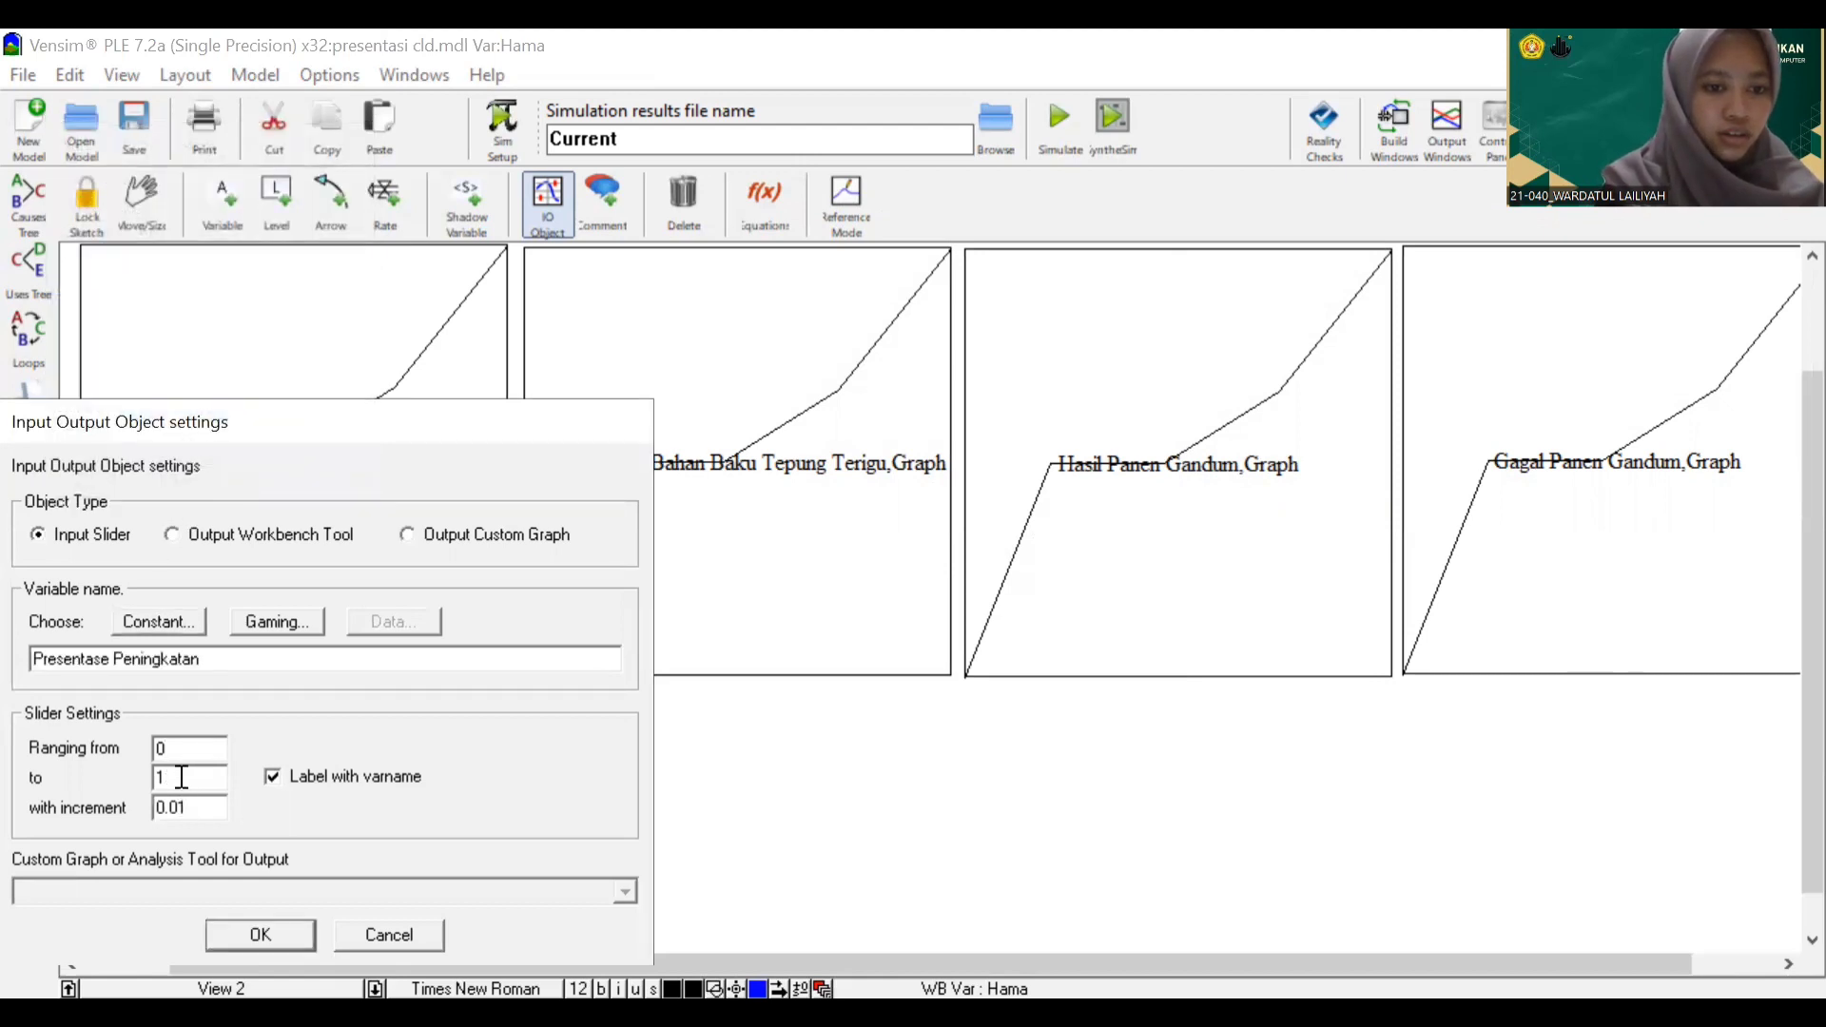
text(00)
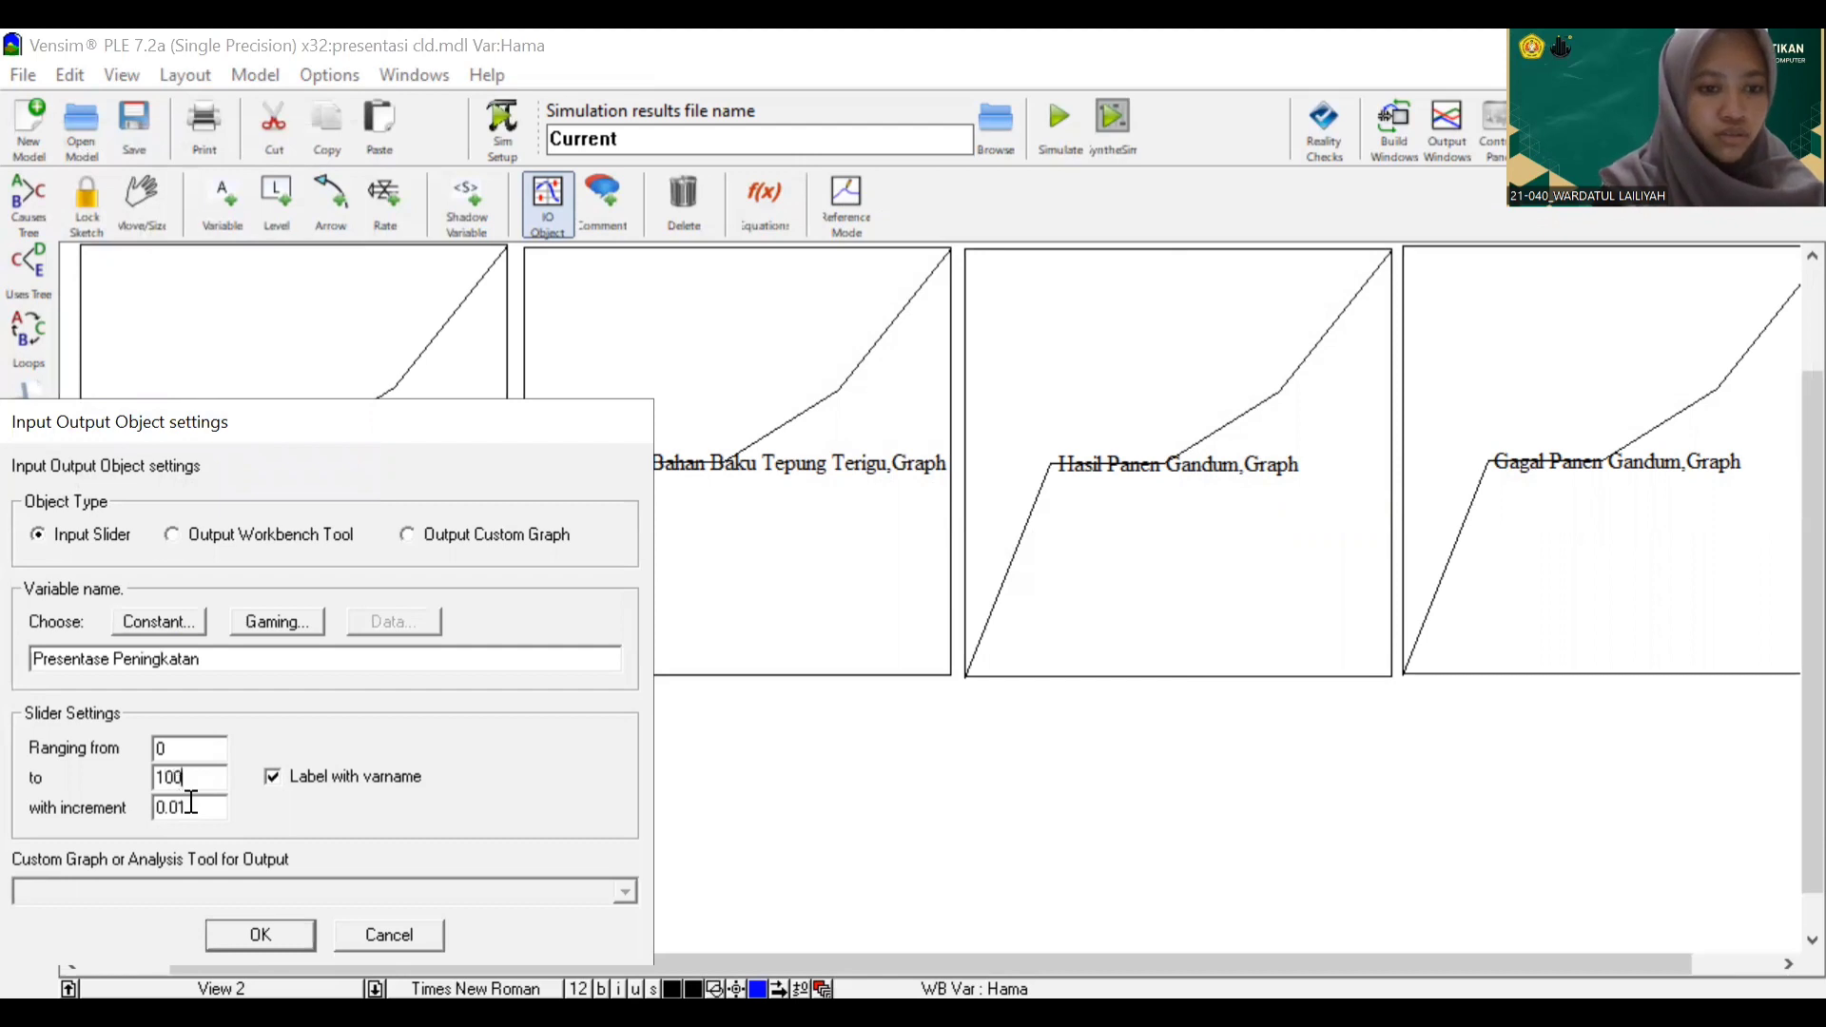
key(Tab)
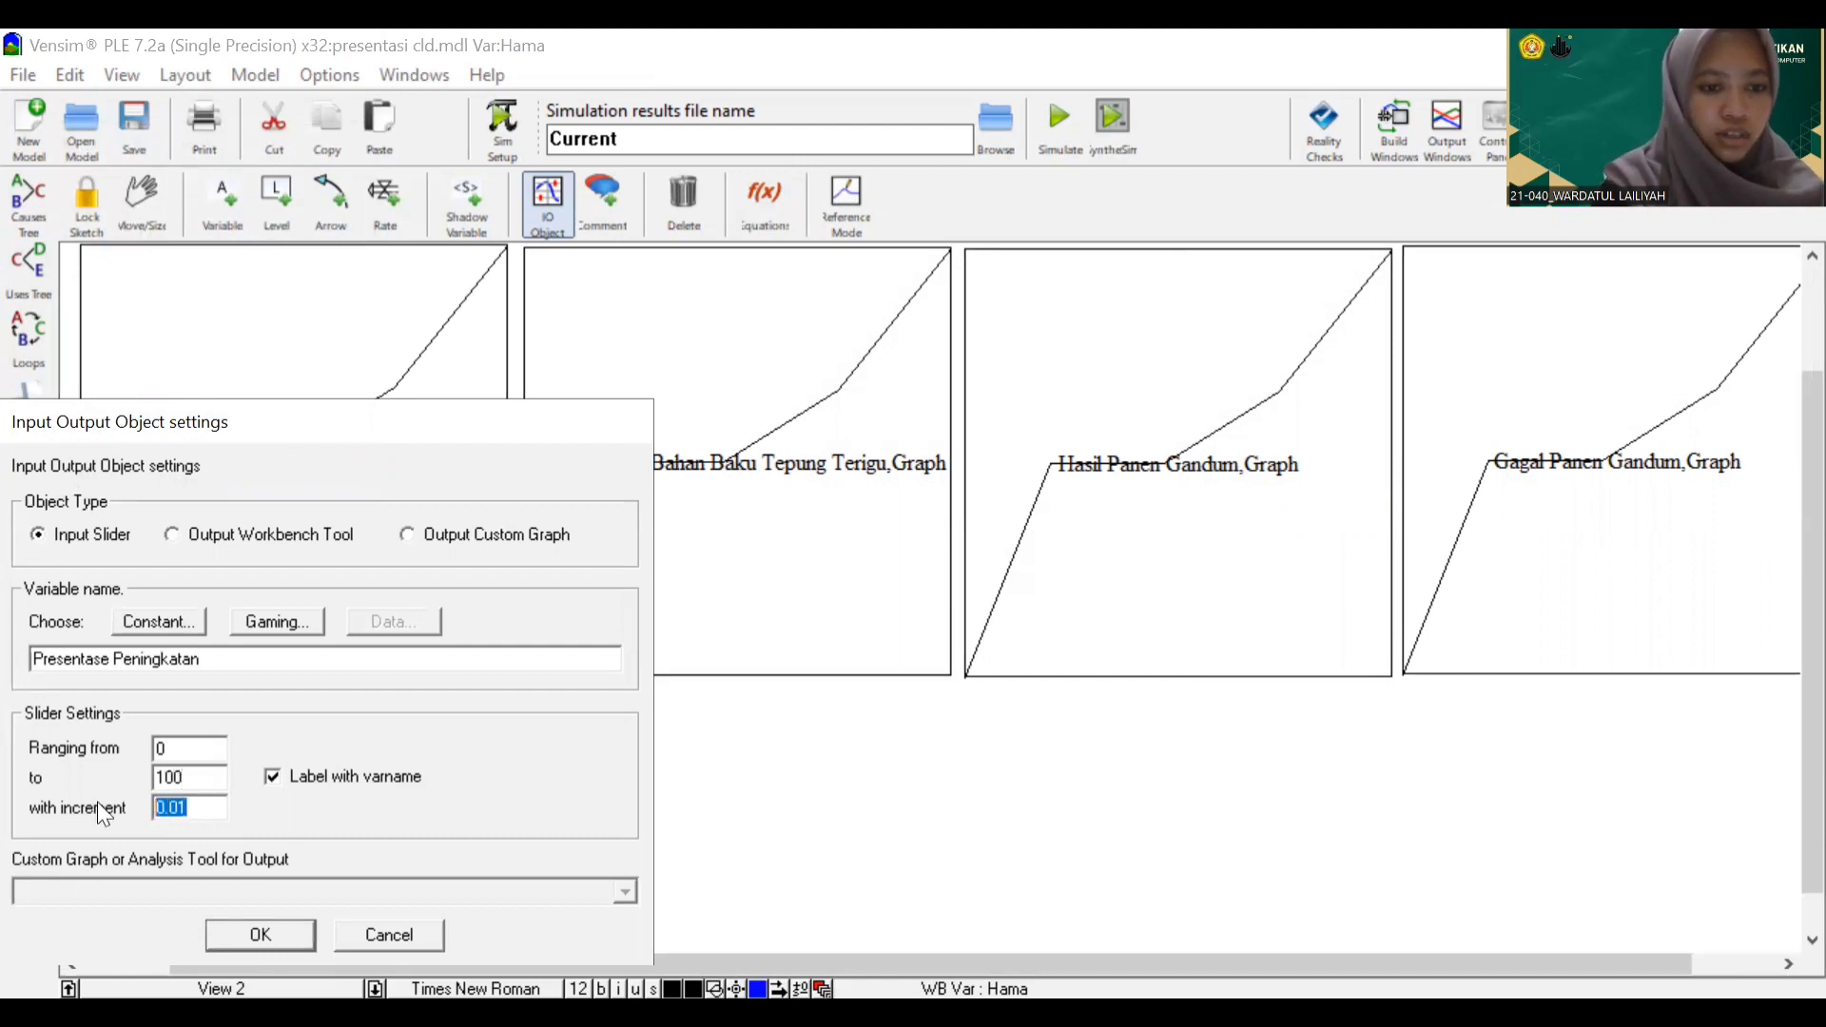
text(1)
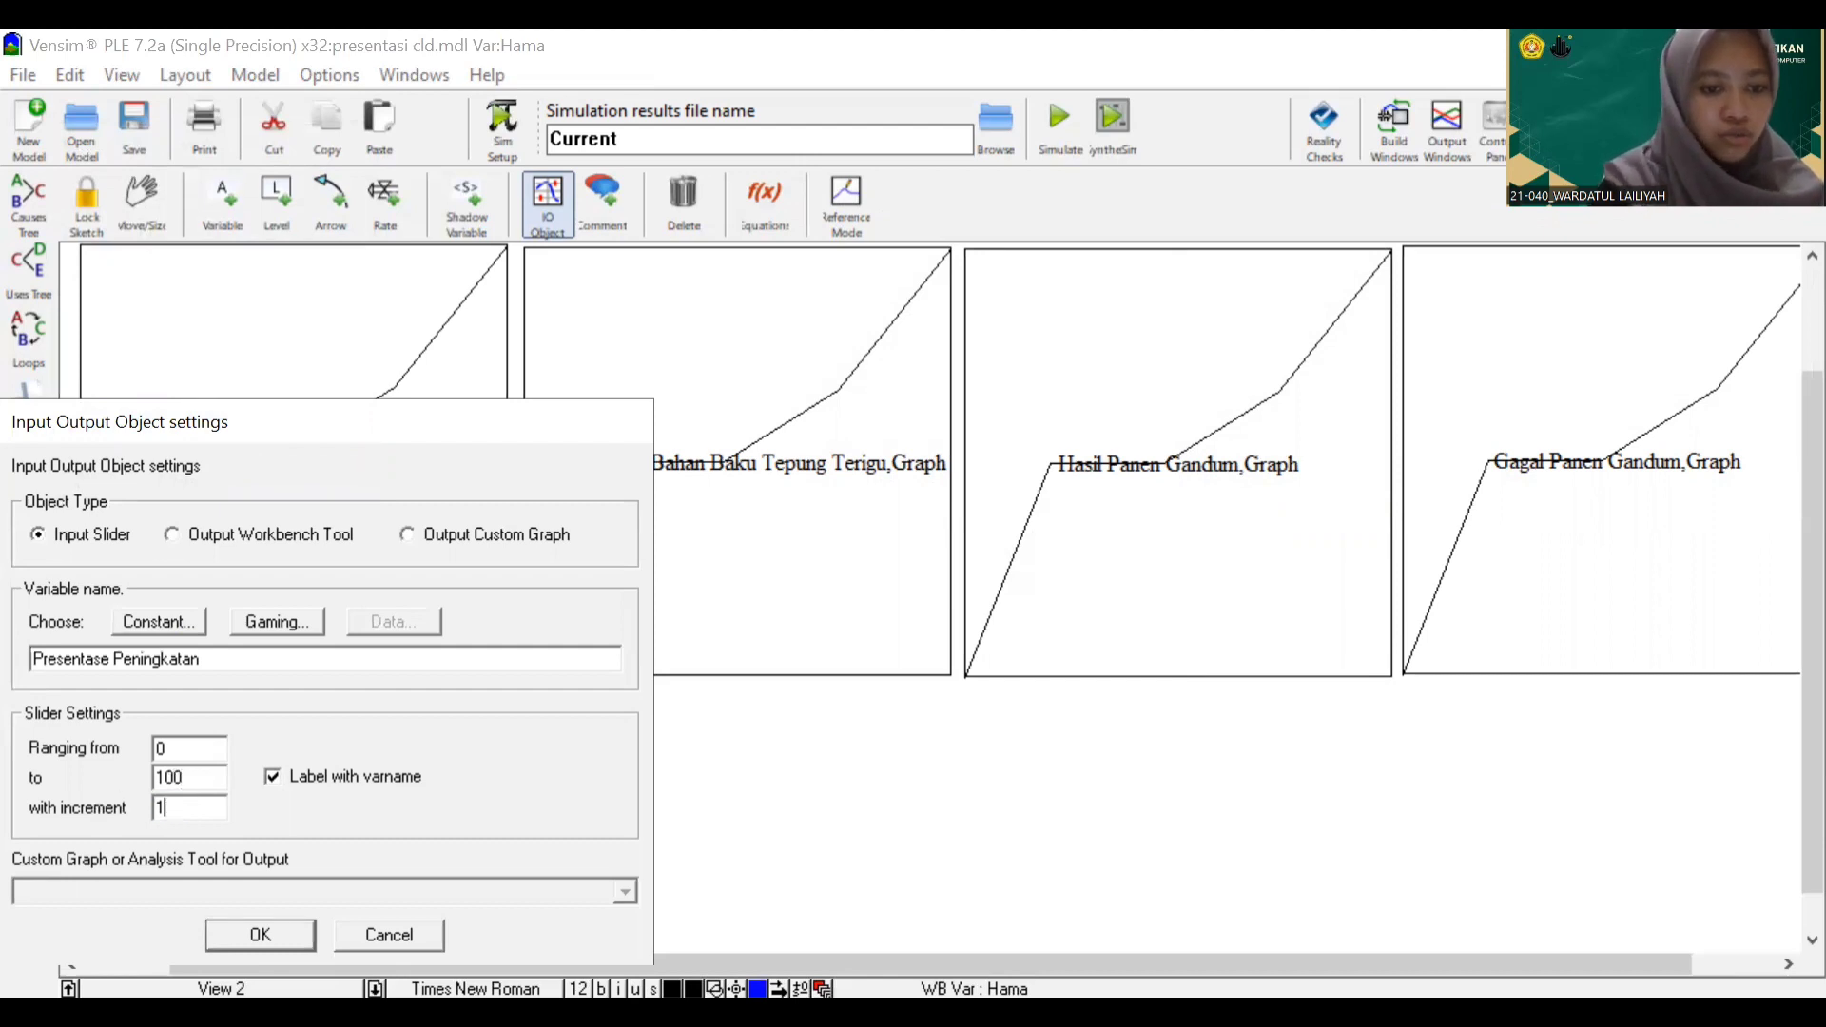
click(291, 933)
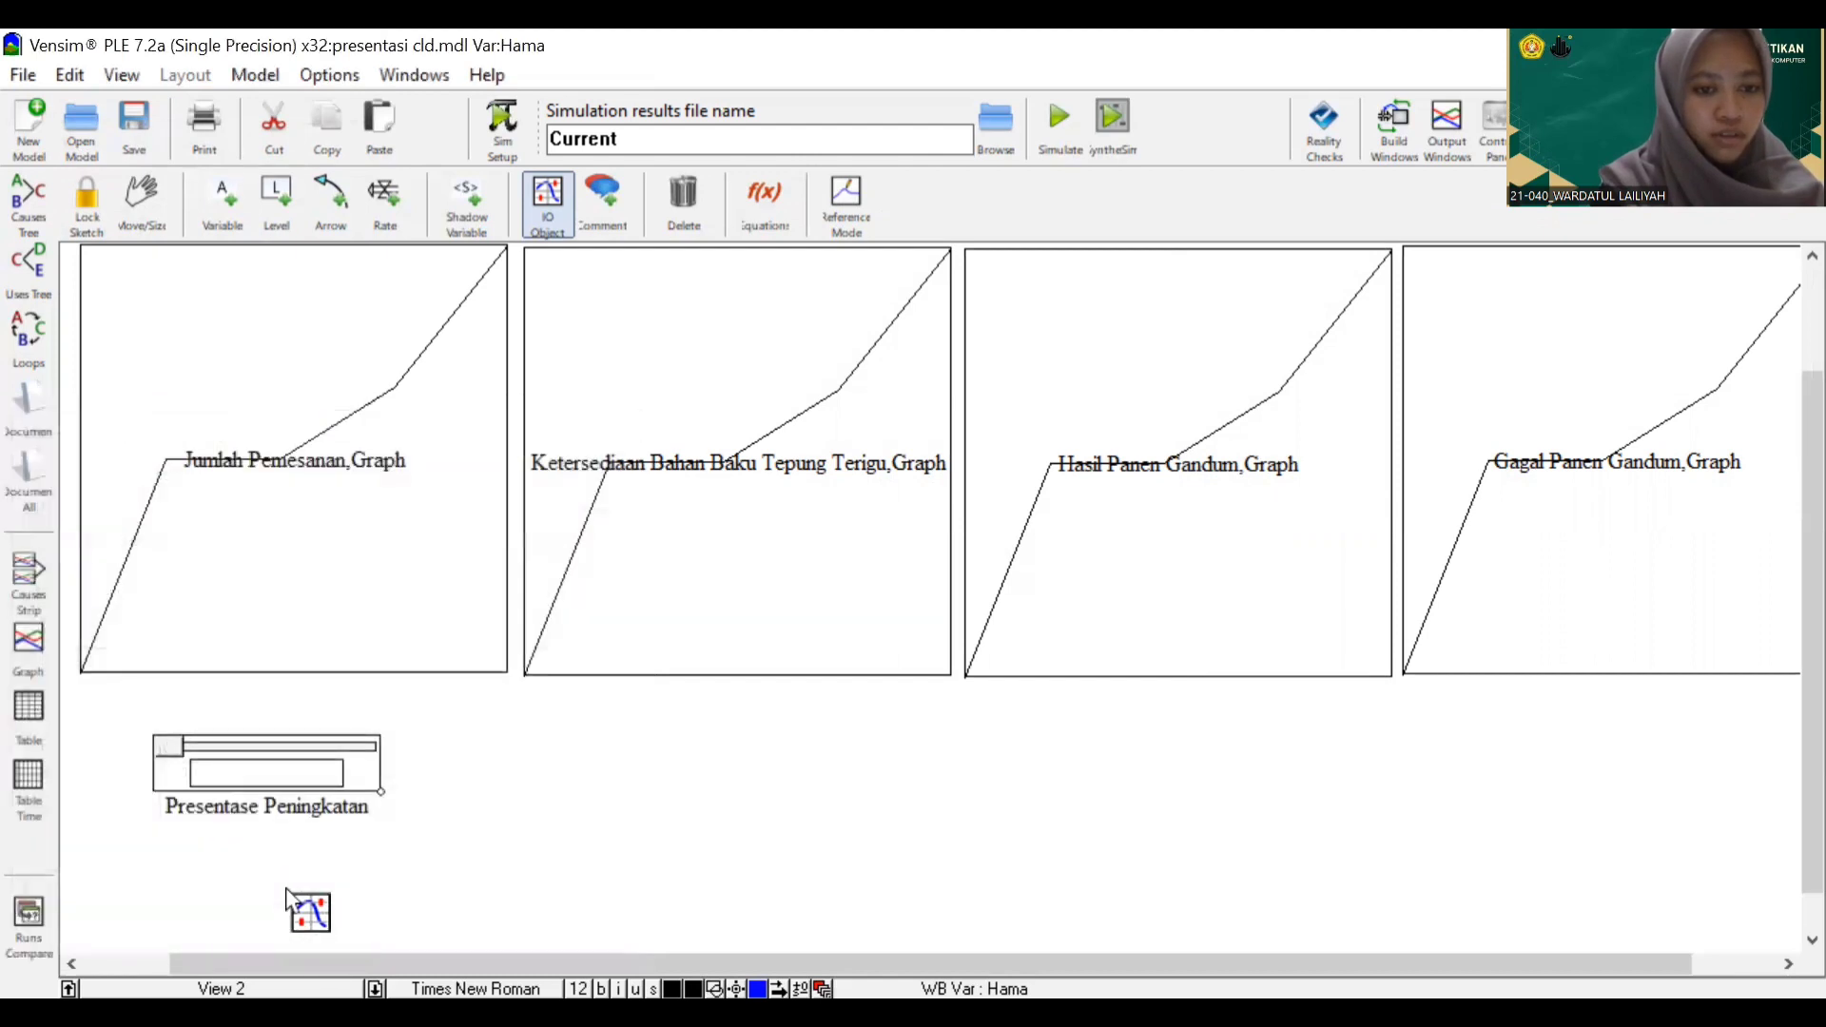
Add an input slider for the constant Presentase Penurunan below the Presentase Peningkatan slider, ranging from 0 to 100 with increment 1
click(195, 654)
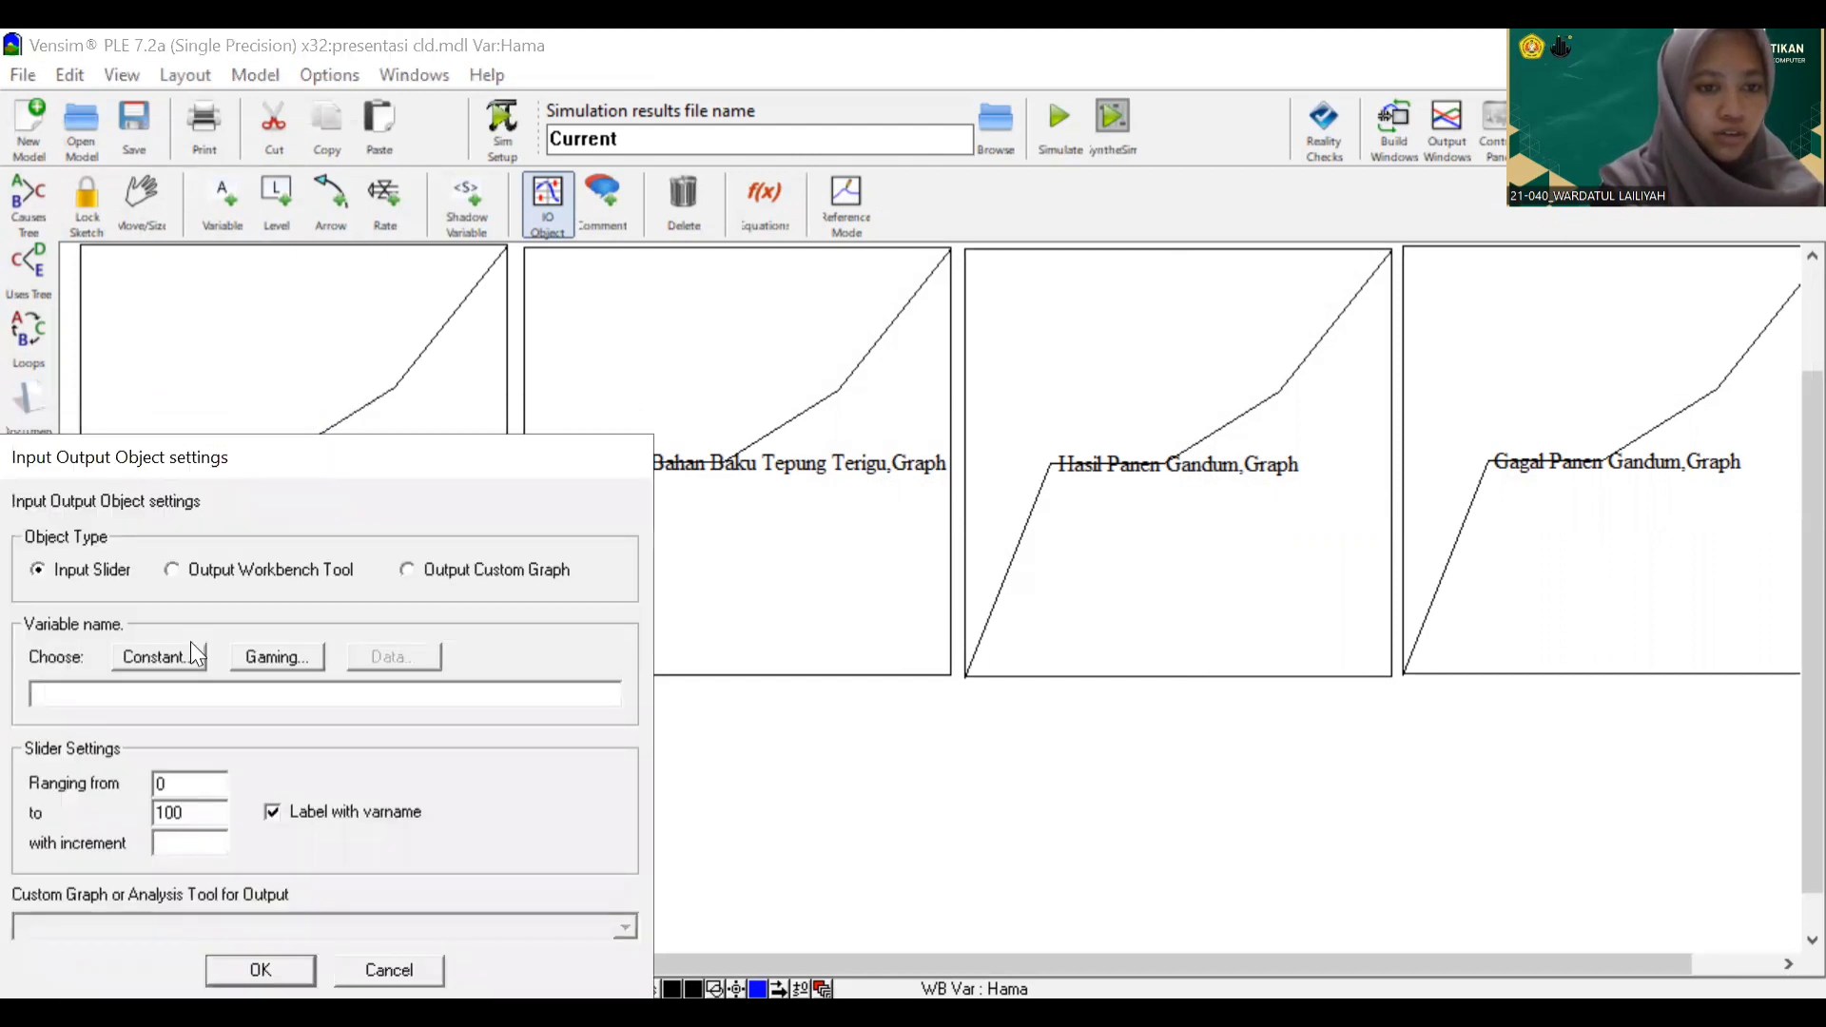
click(192, 645)
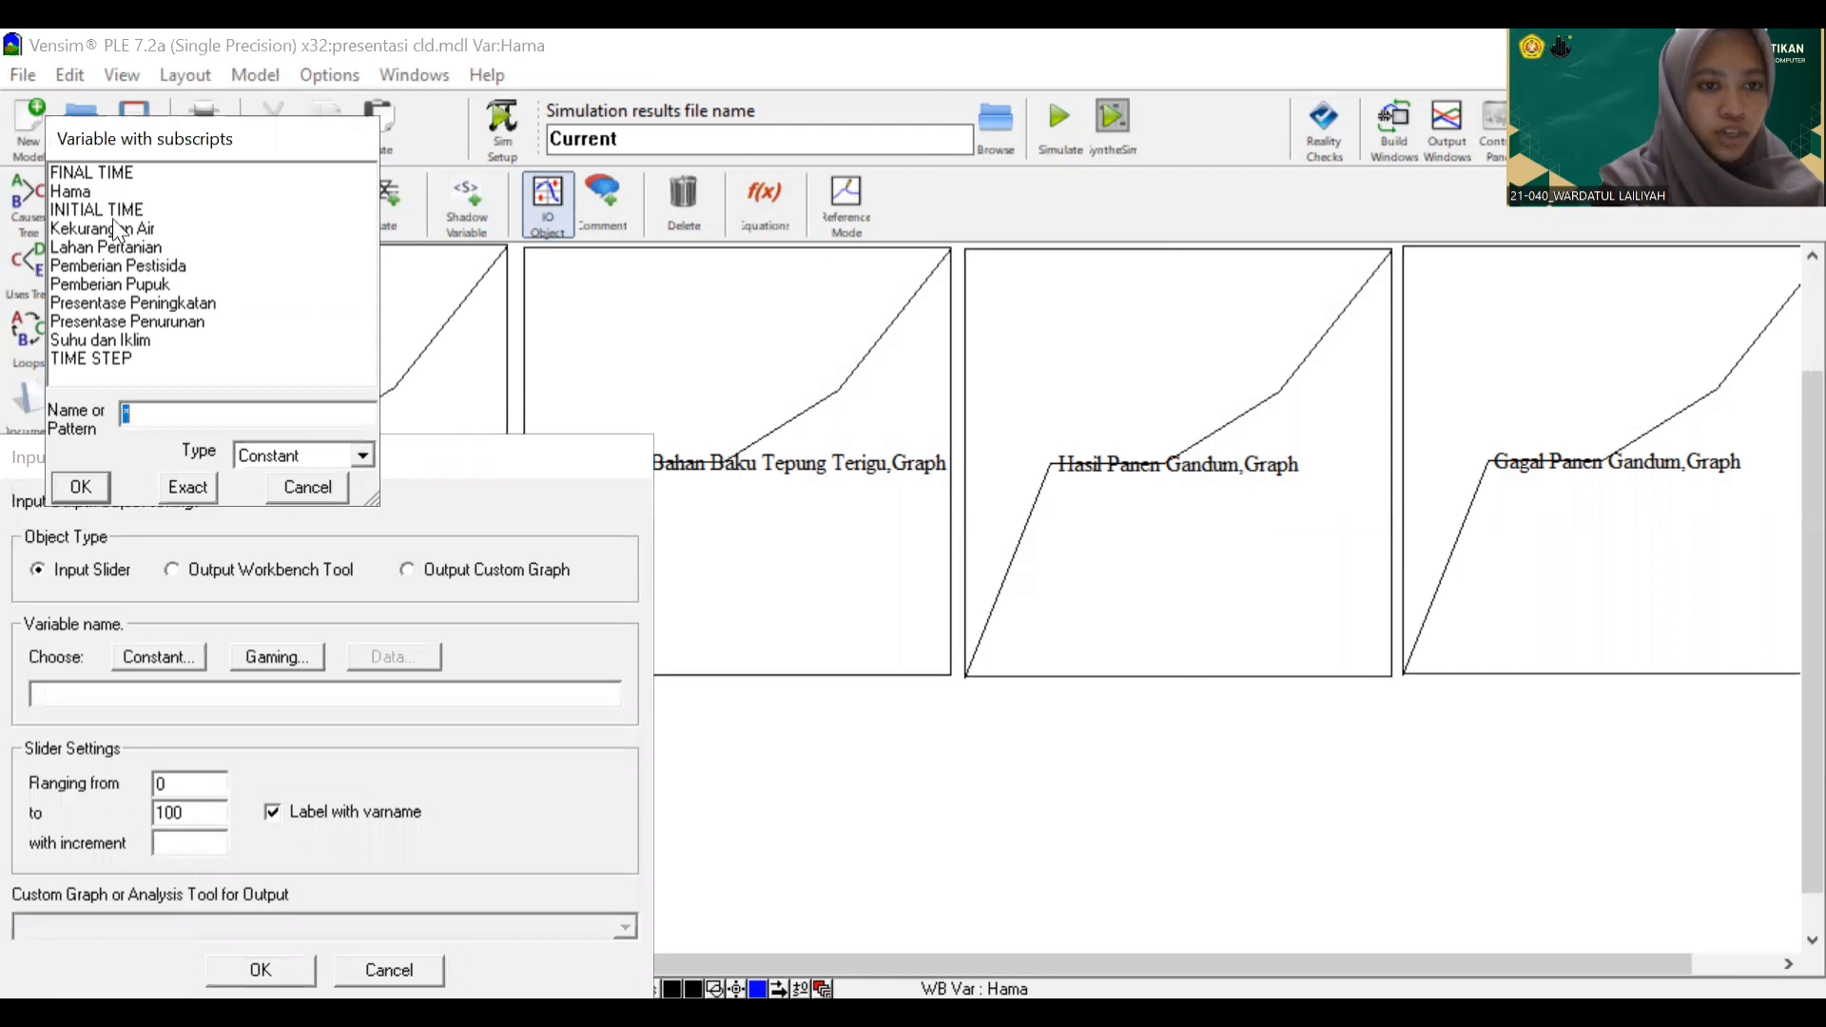
click(157, 324)
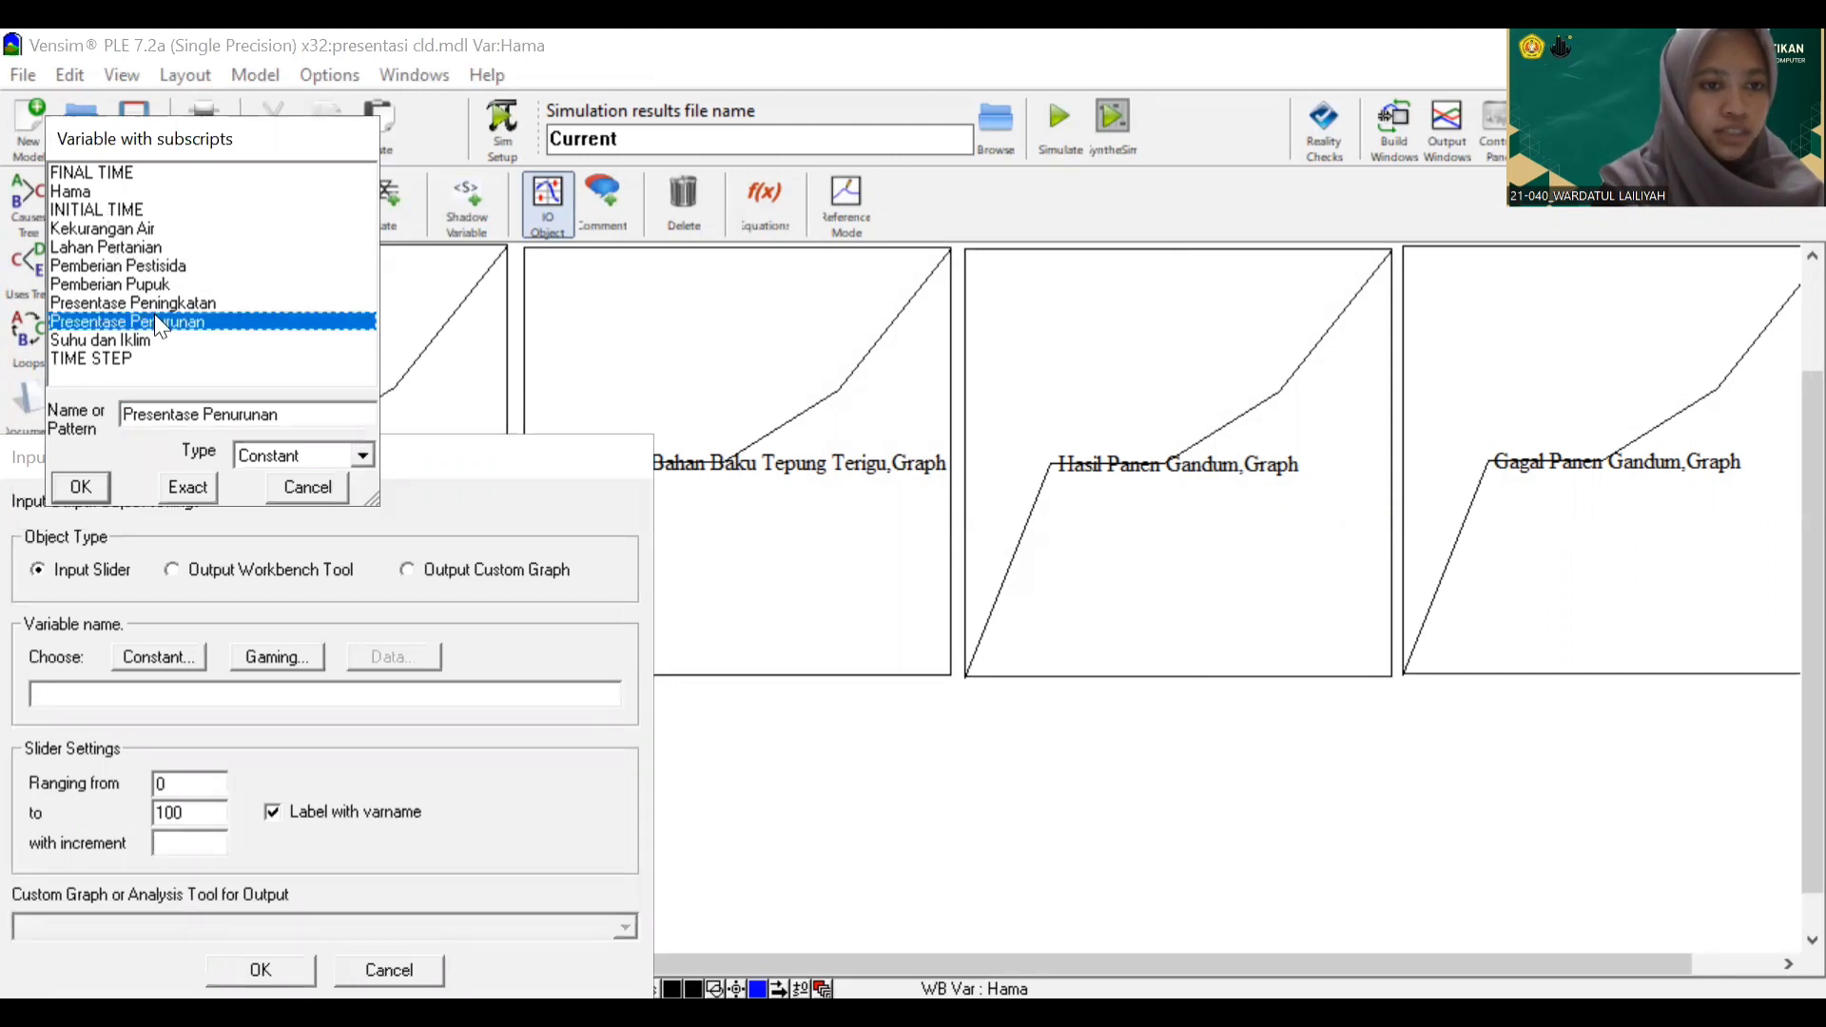
click(185, 481)
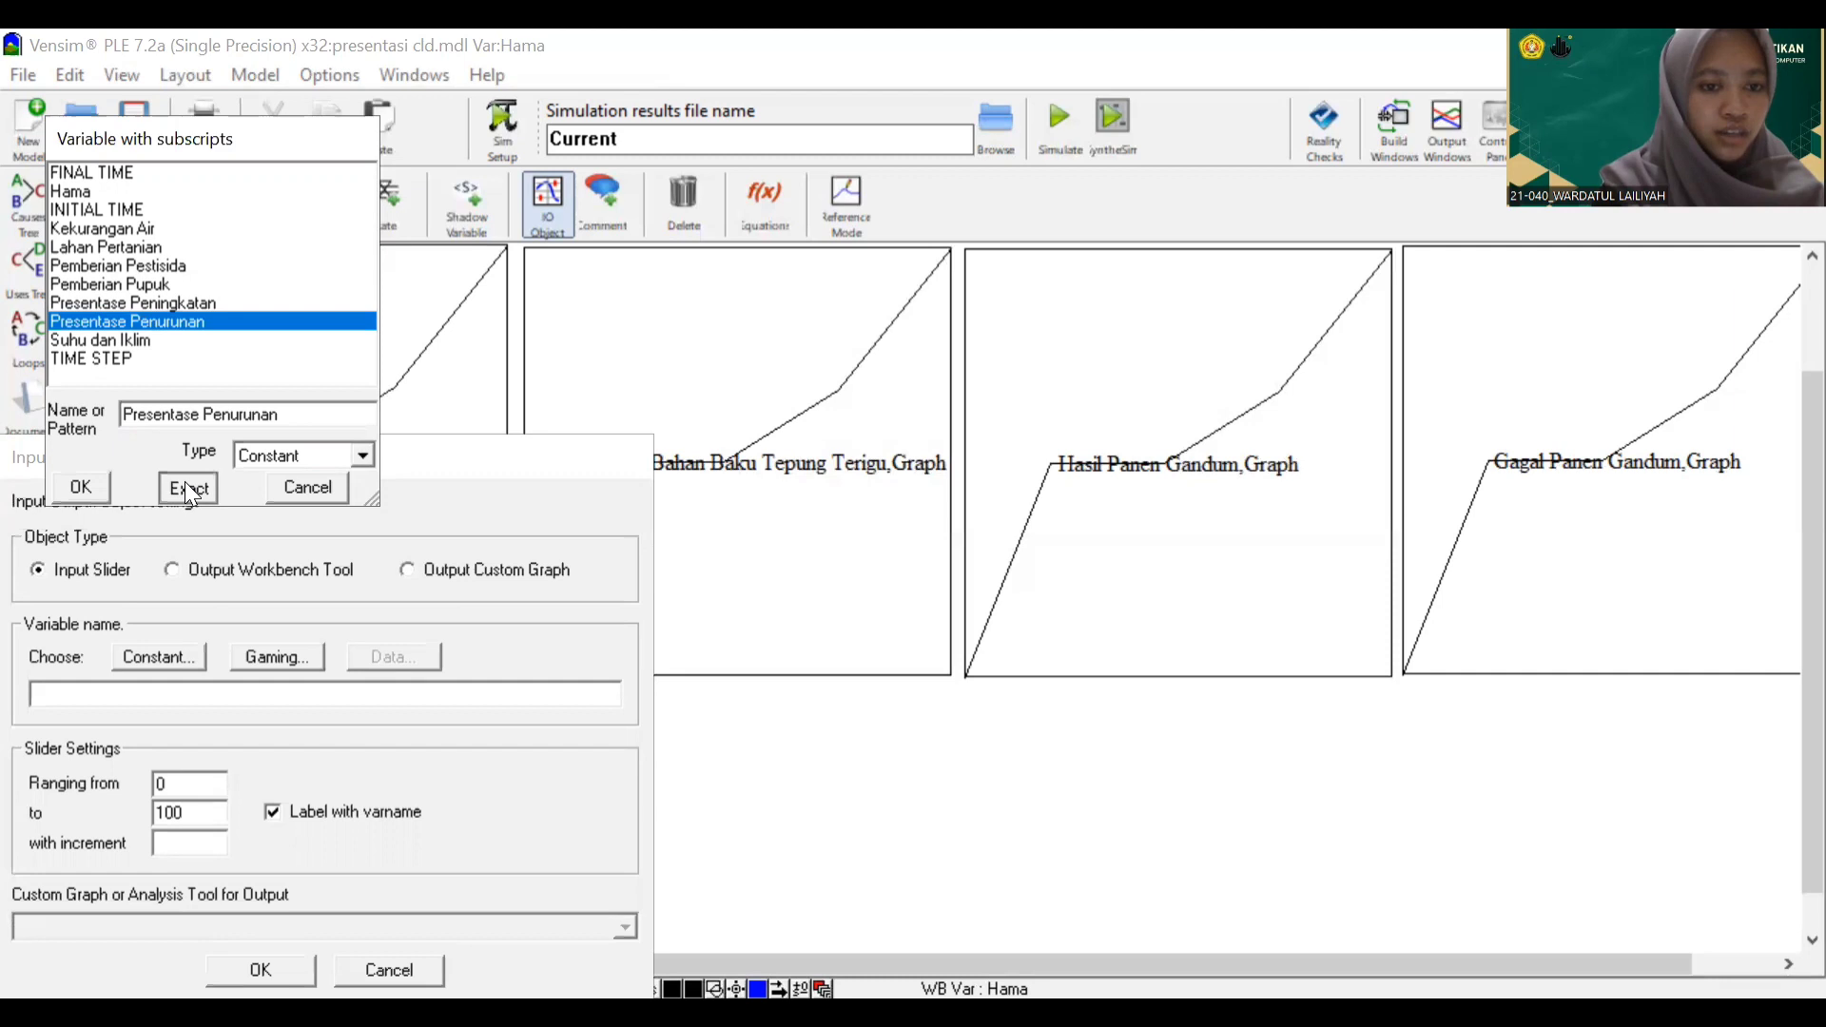
click(171, 812)
text(00)
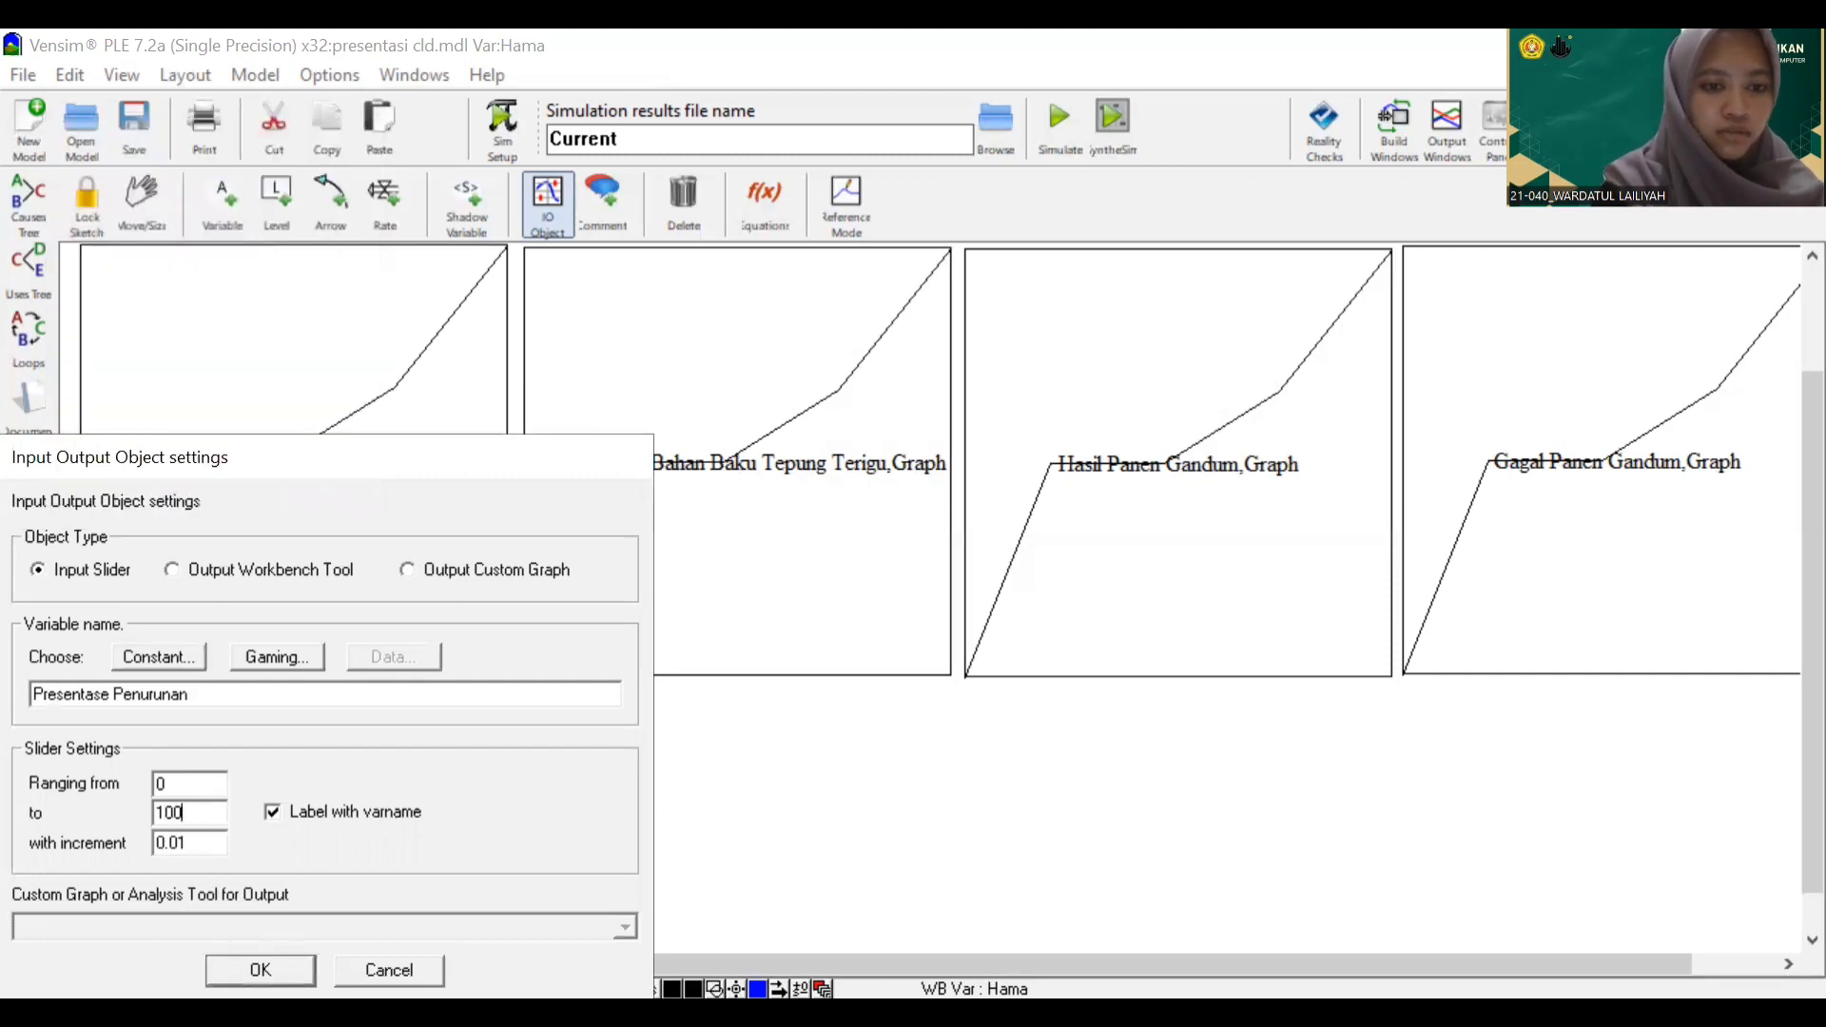
drag(198, 839, 118, 845)
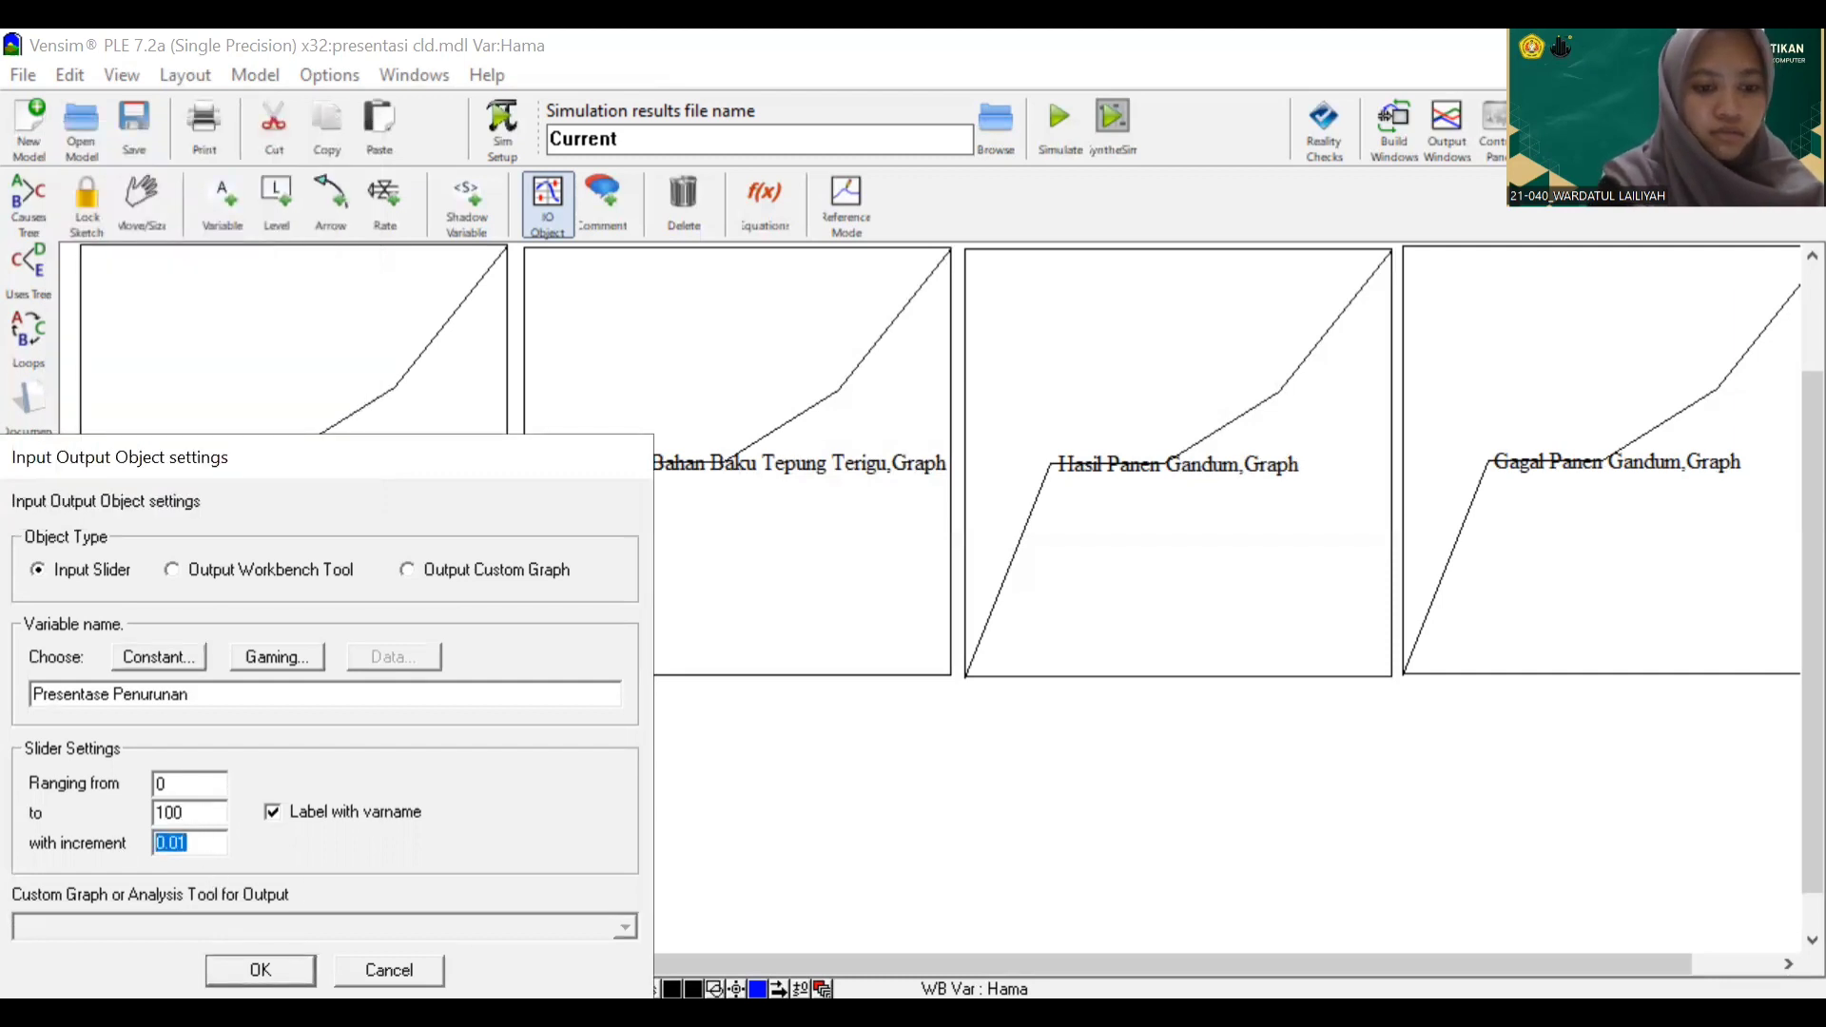
text(1)
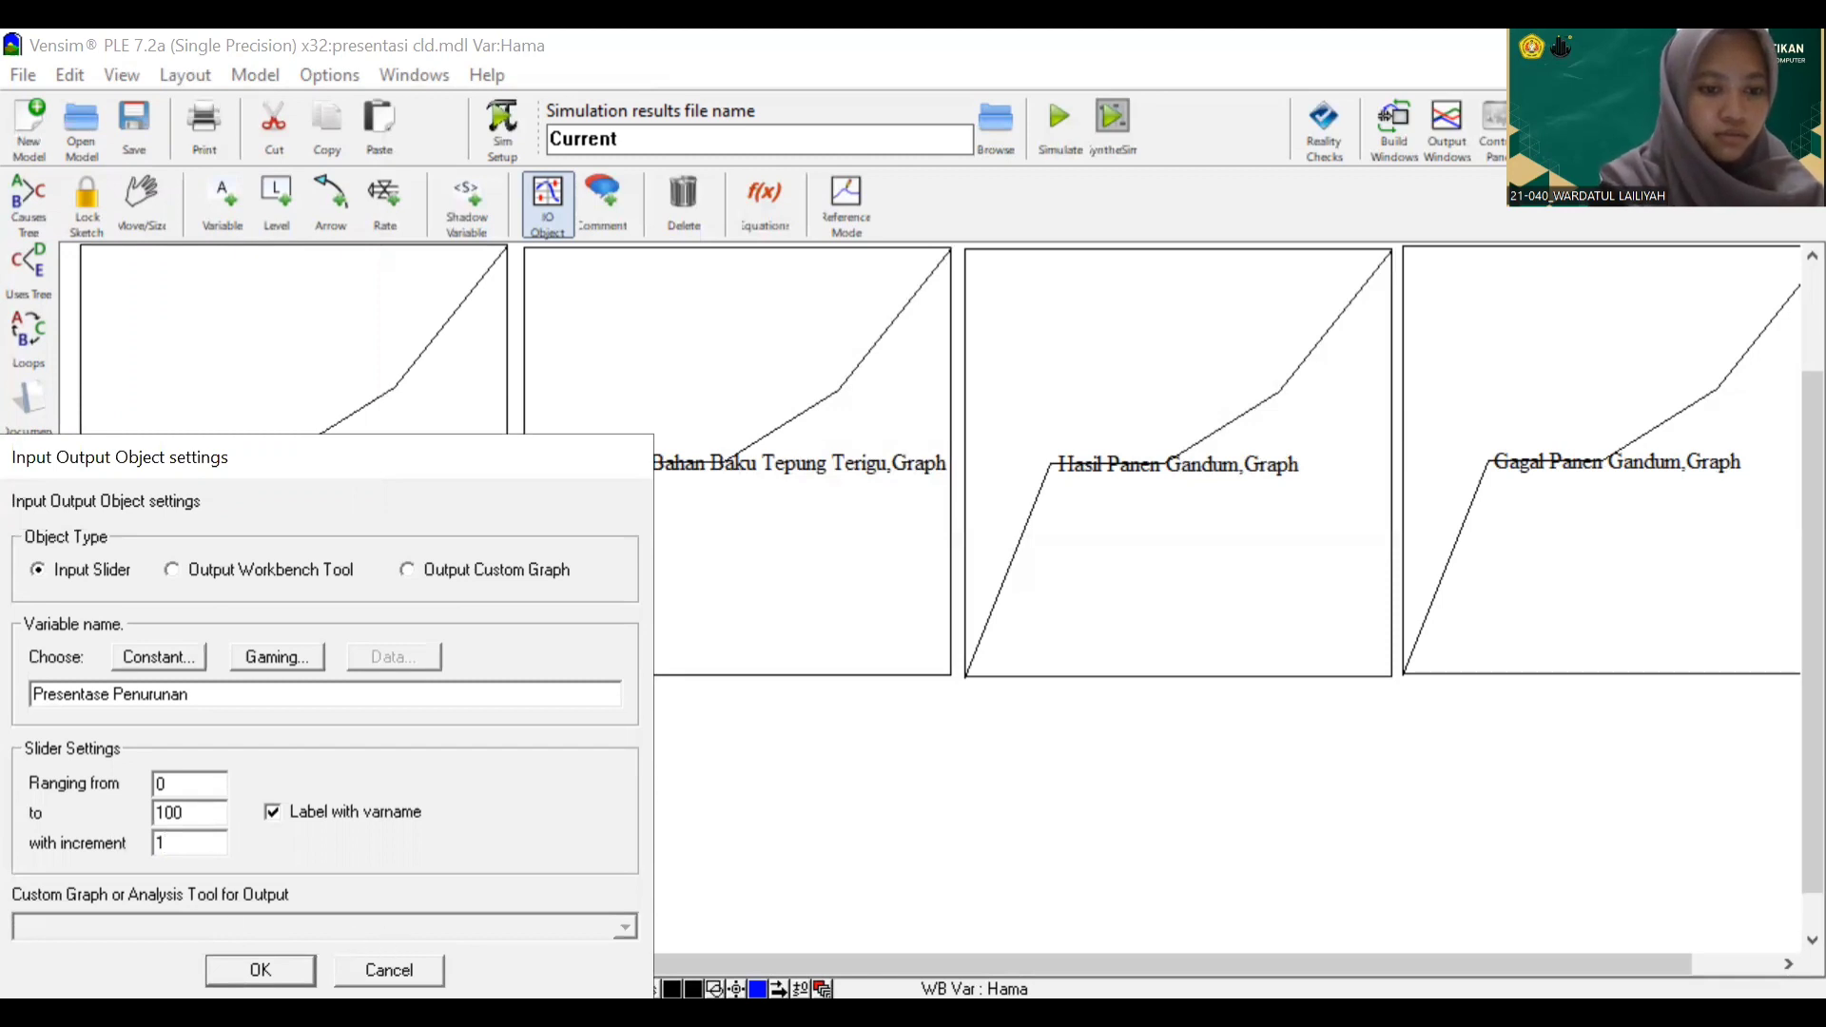
click(260, 970)
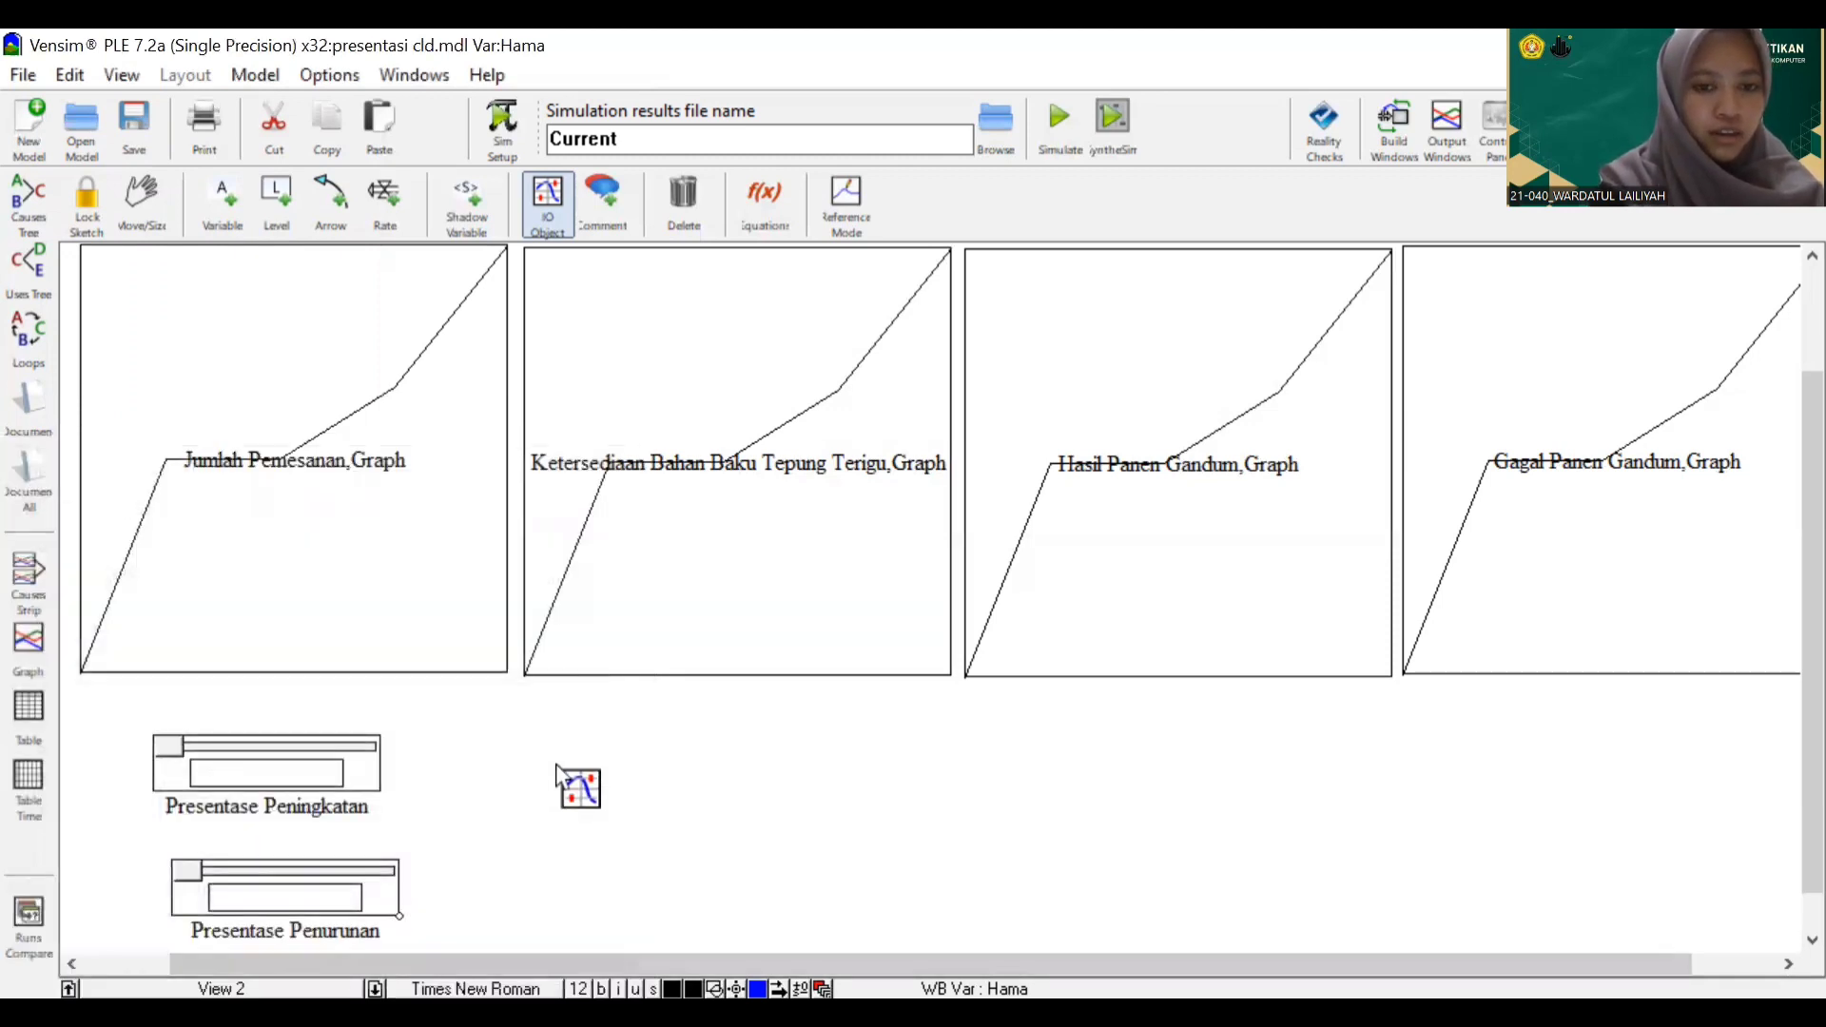
Add an input slider for the constant Lahan Pertanian beside the Presentase Peningkatan slider, ranging from 0 to 100 with increment 1
click(480, 652)
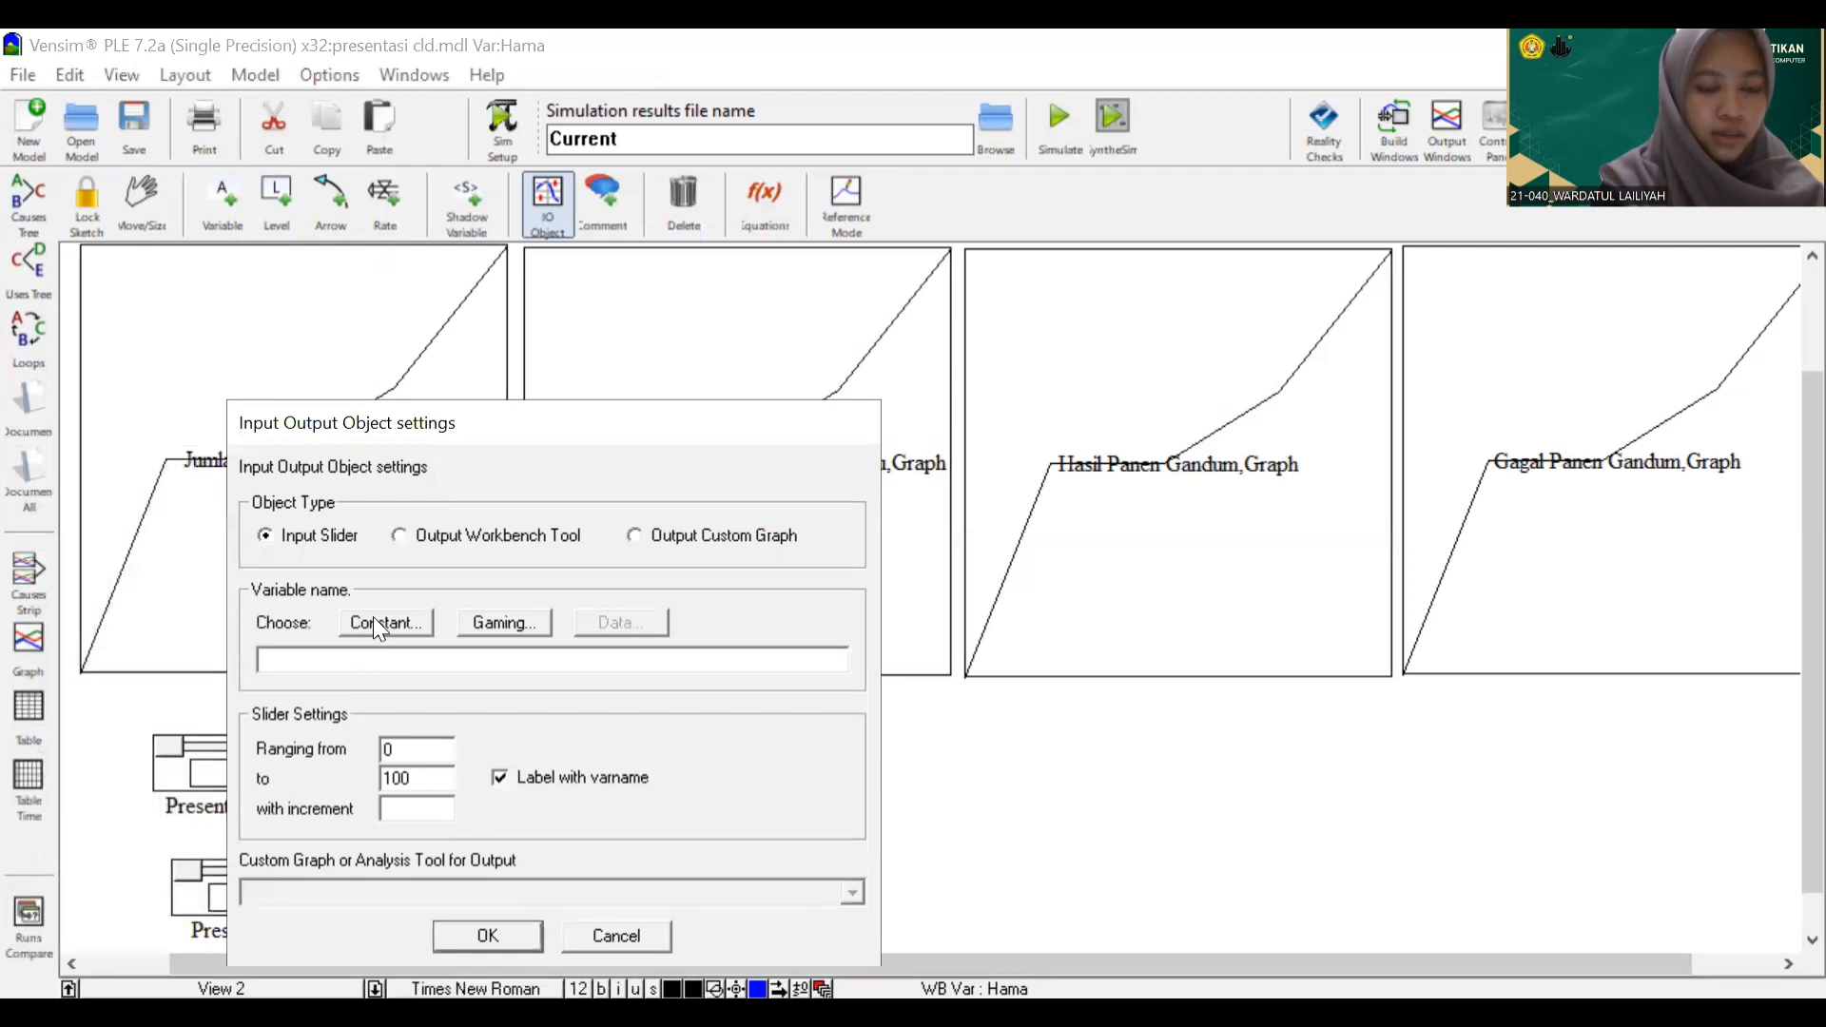
click(380, 624)
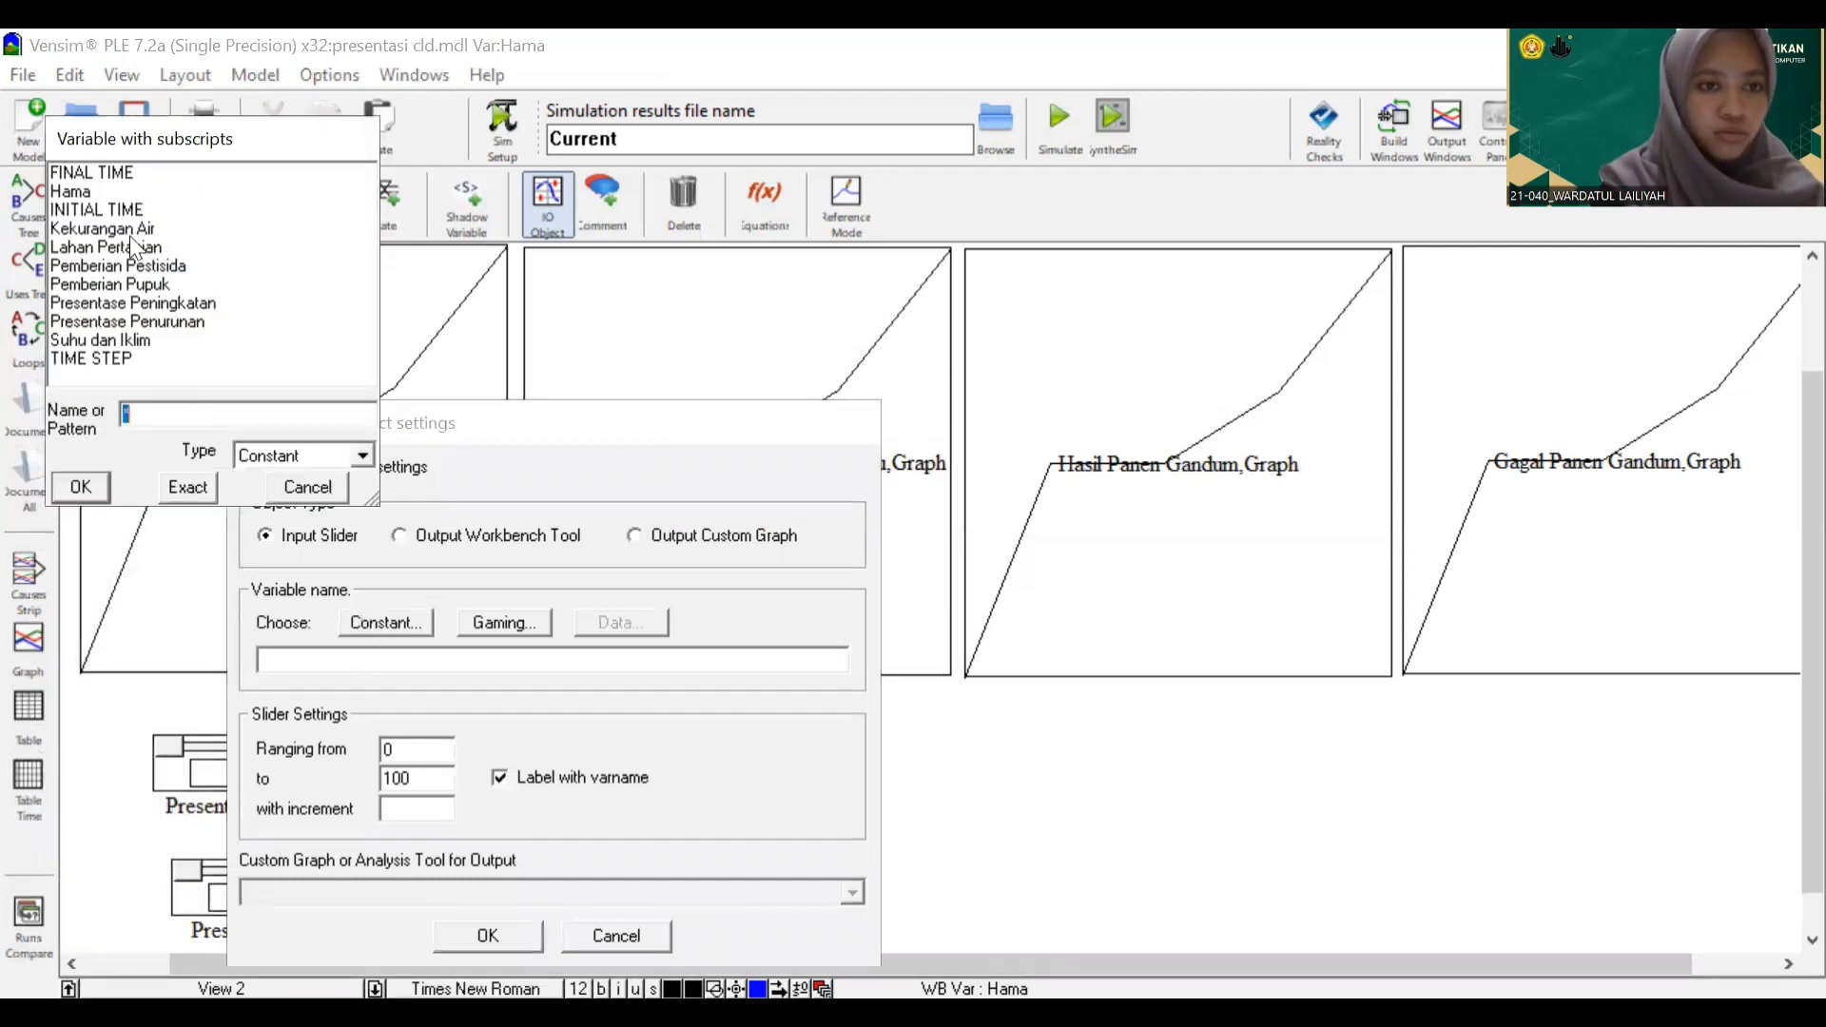
click(135, 249)
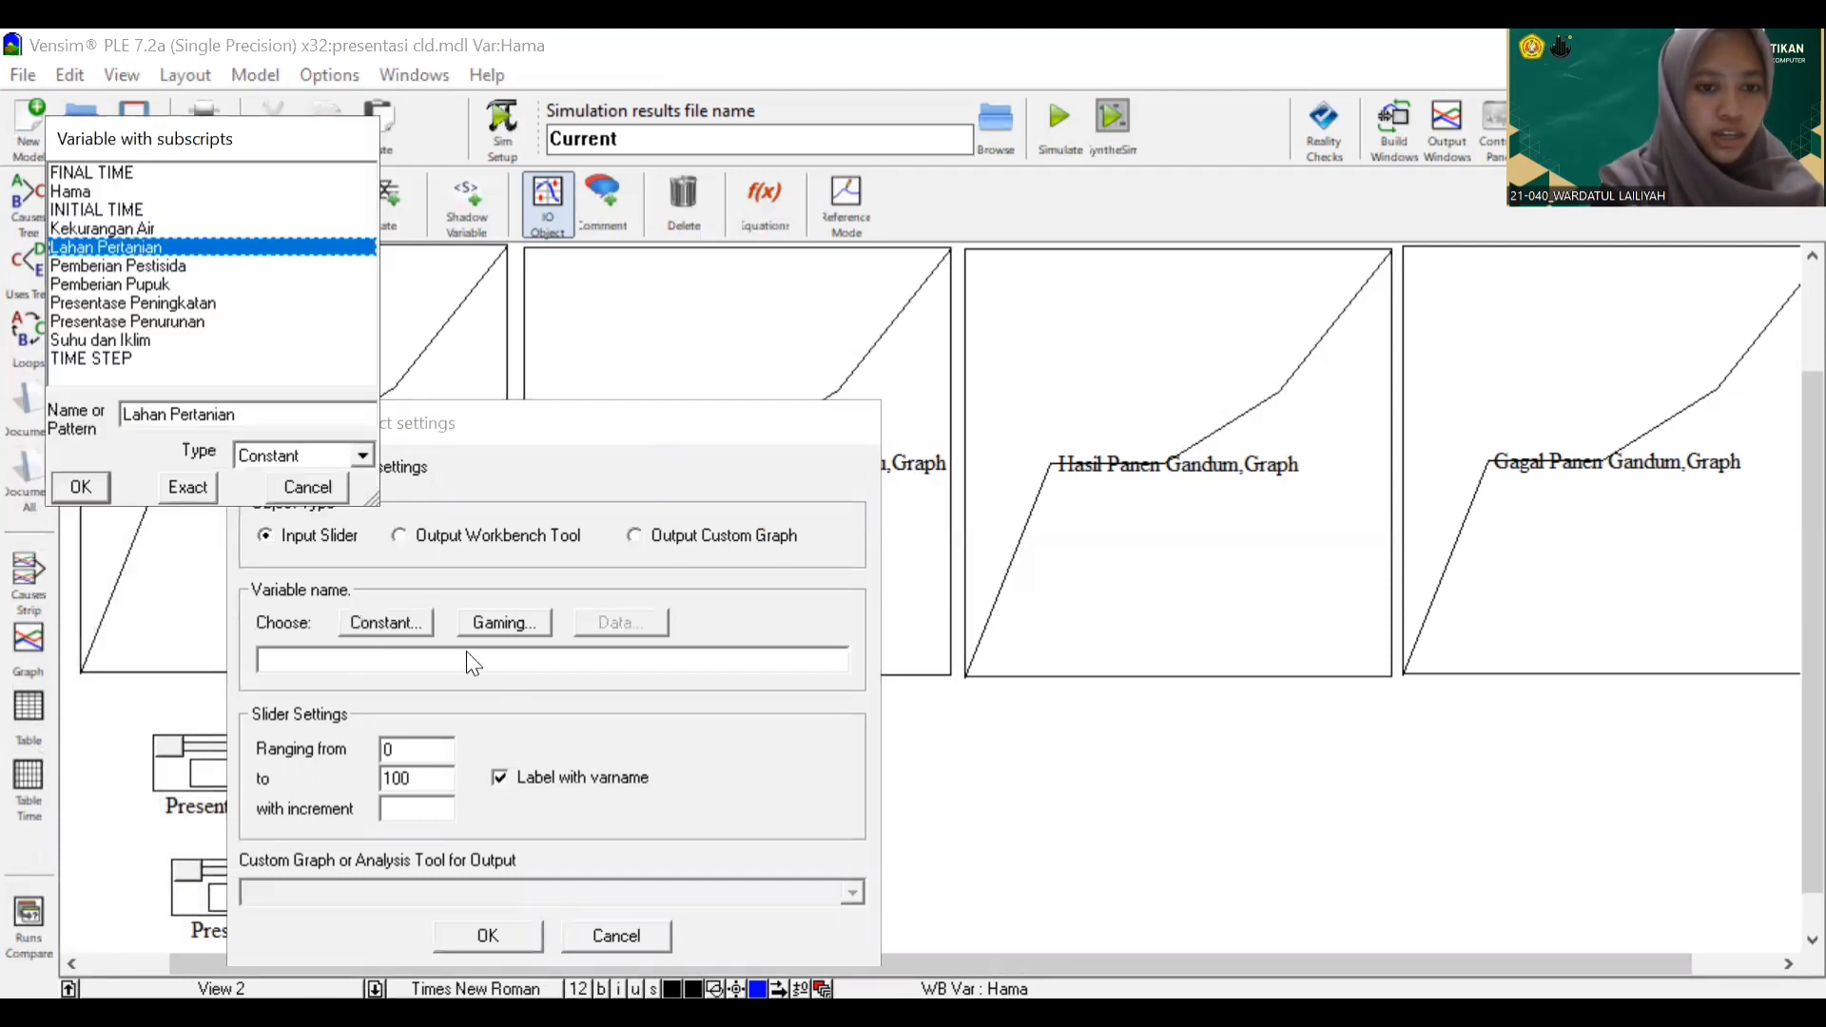
click(201, 502)
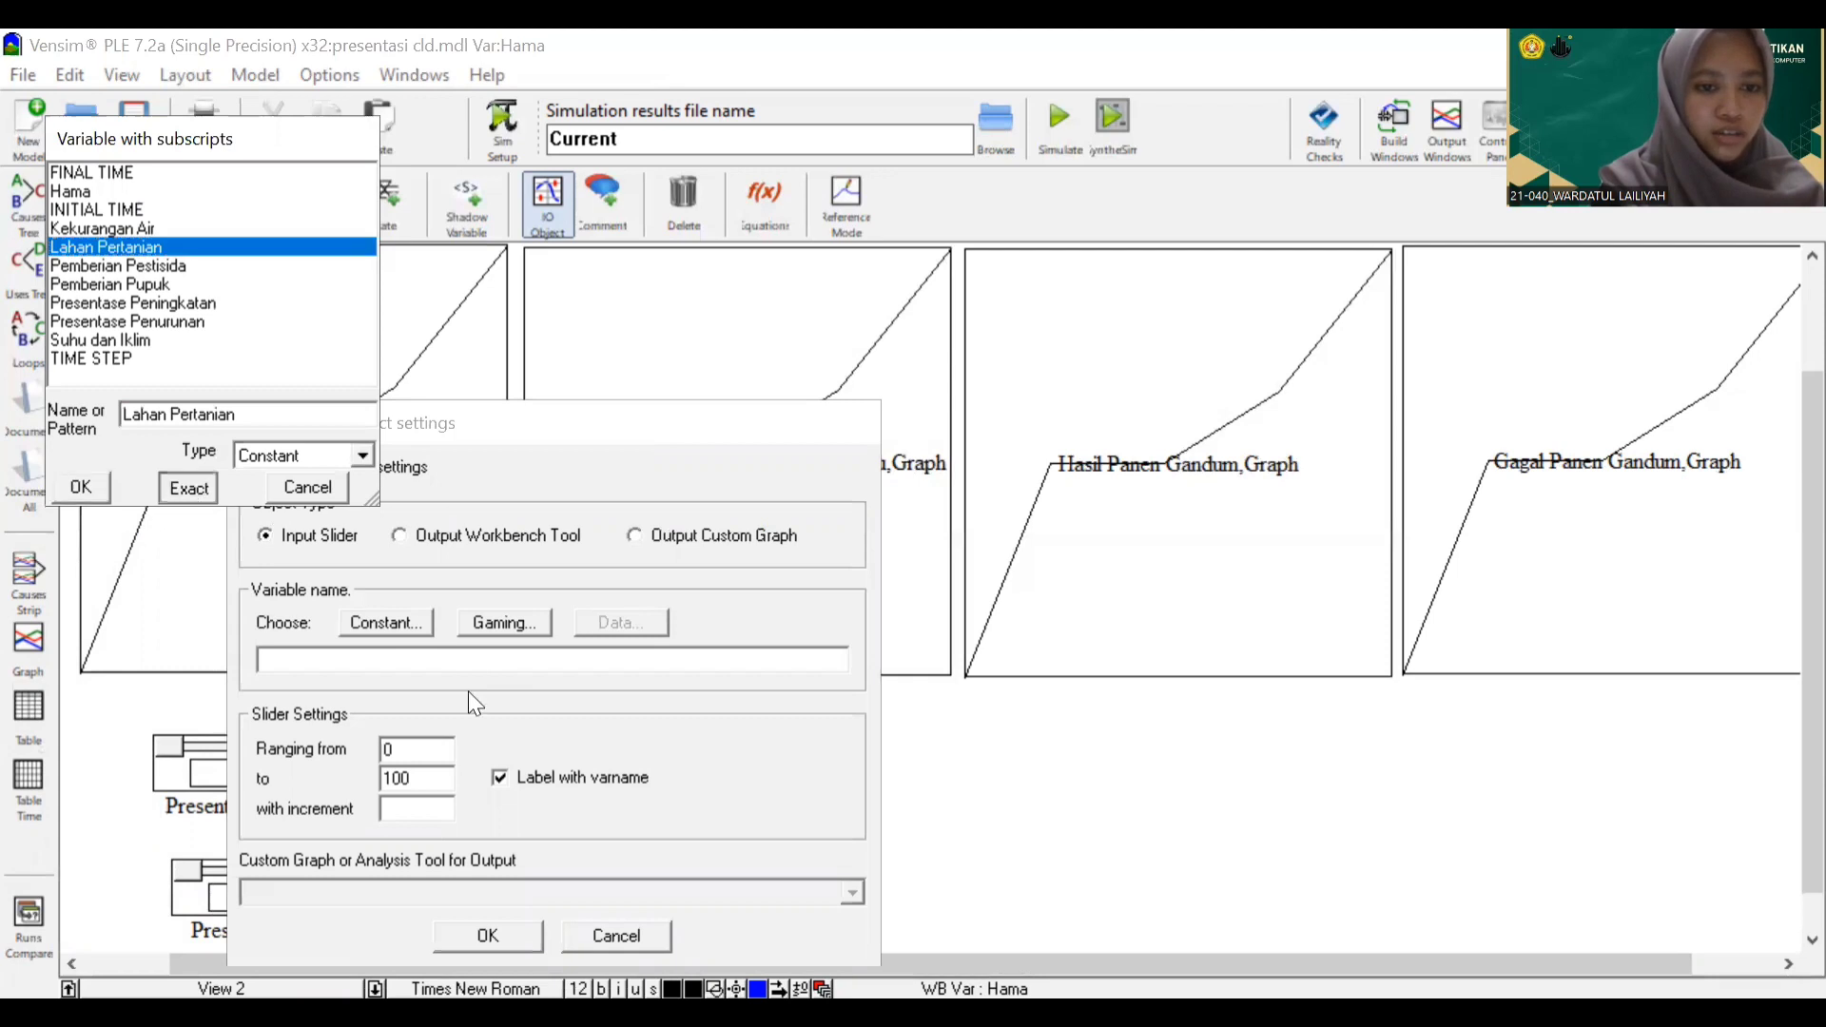
click(437, 773)
text(000)
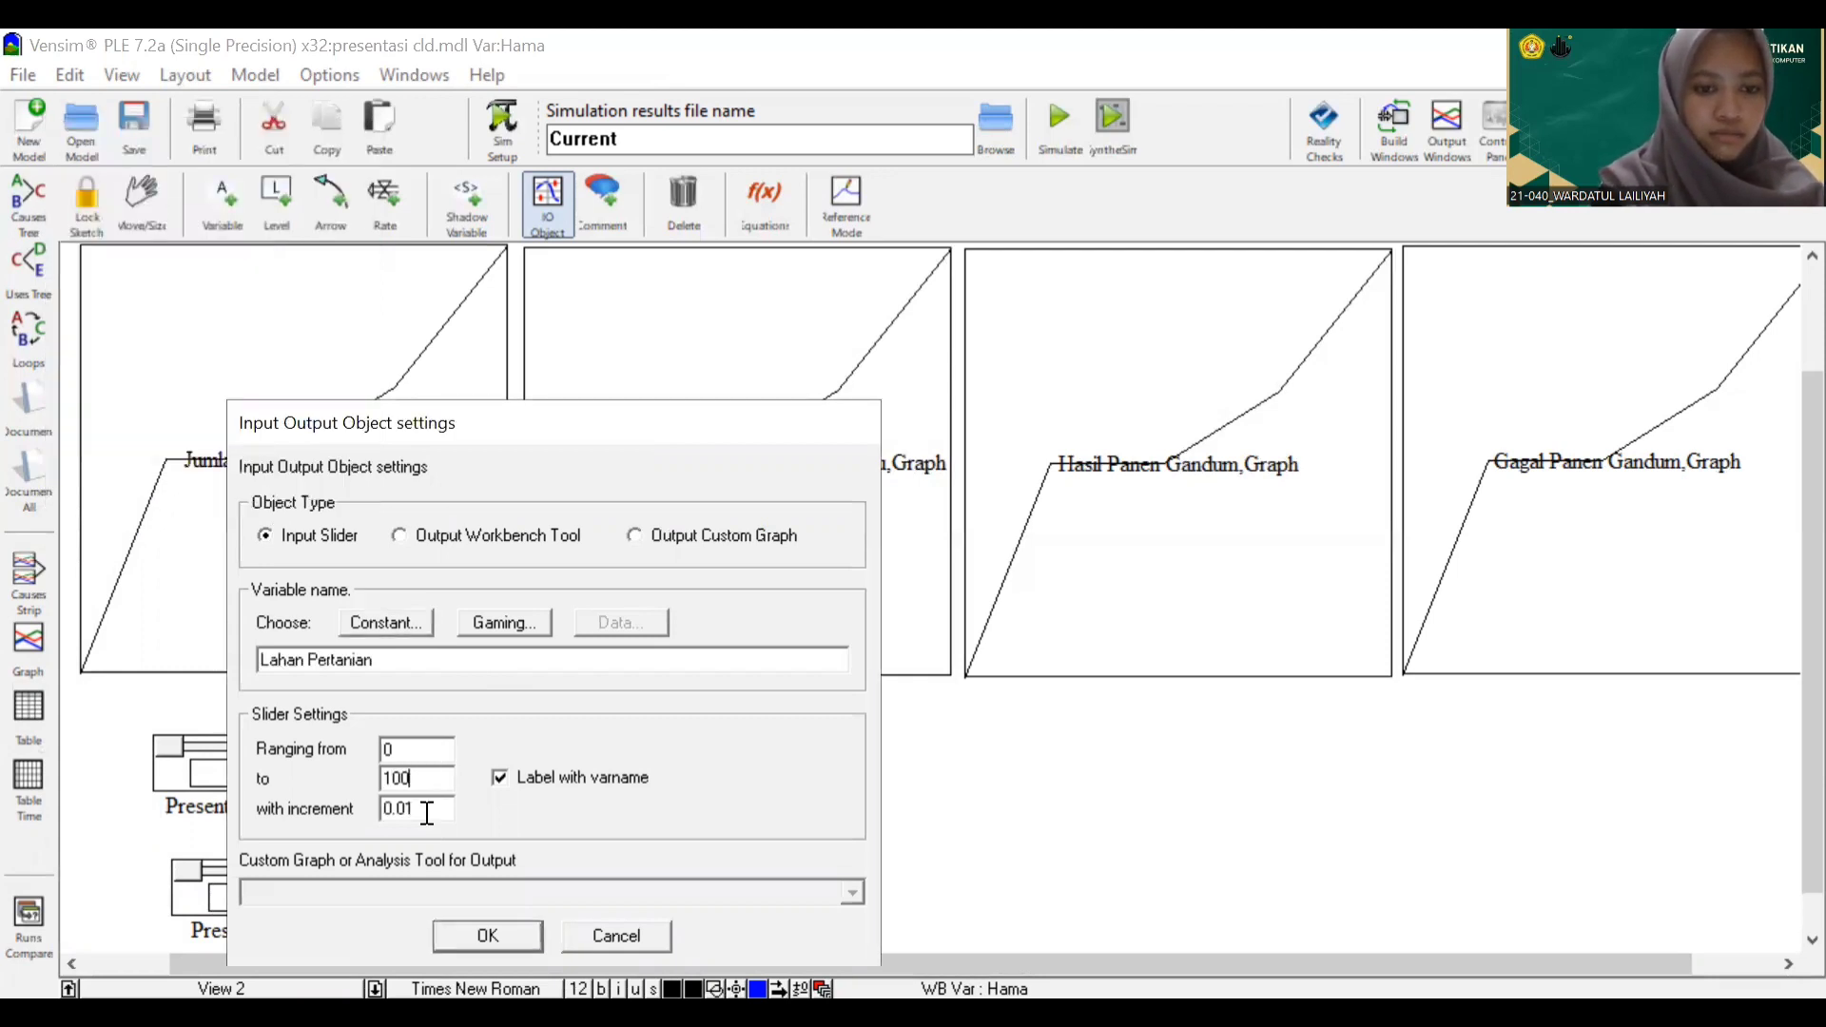
drag(427, 813, 369, 813)
text(1)
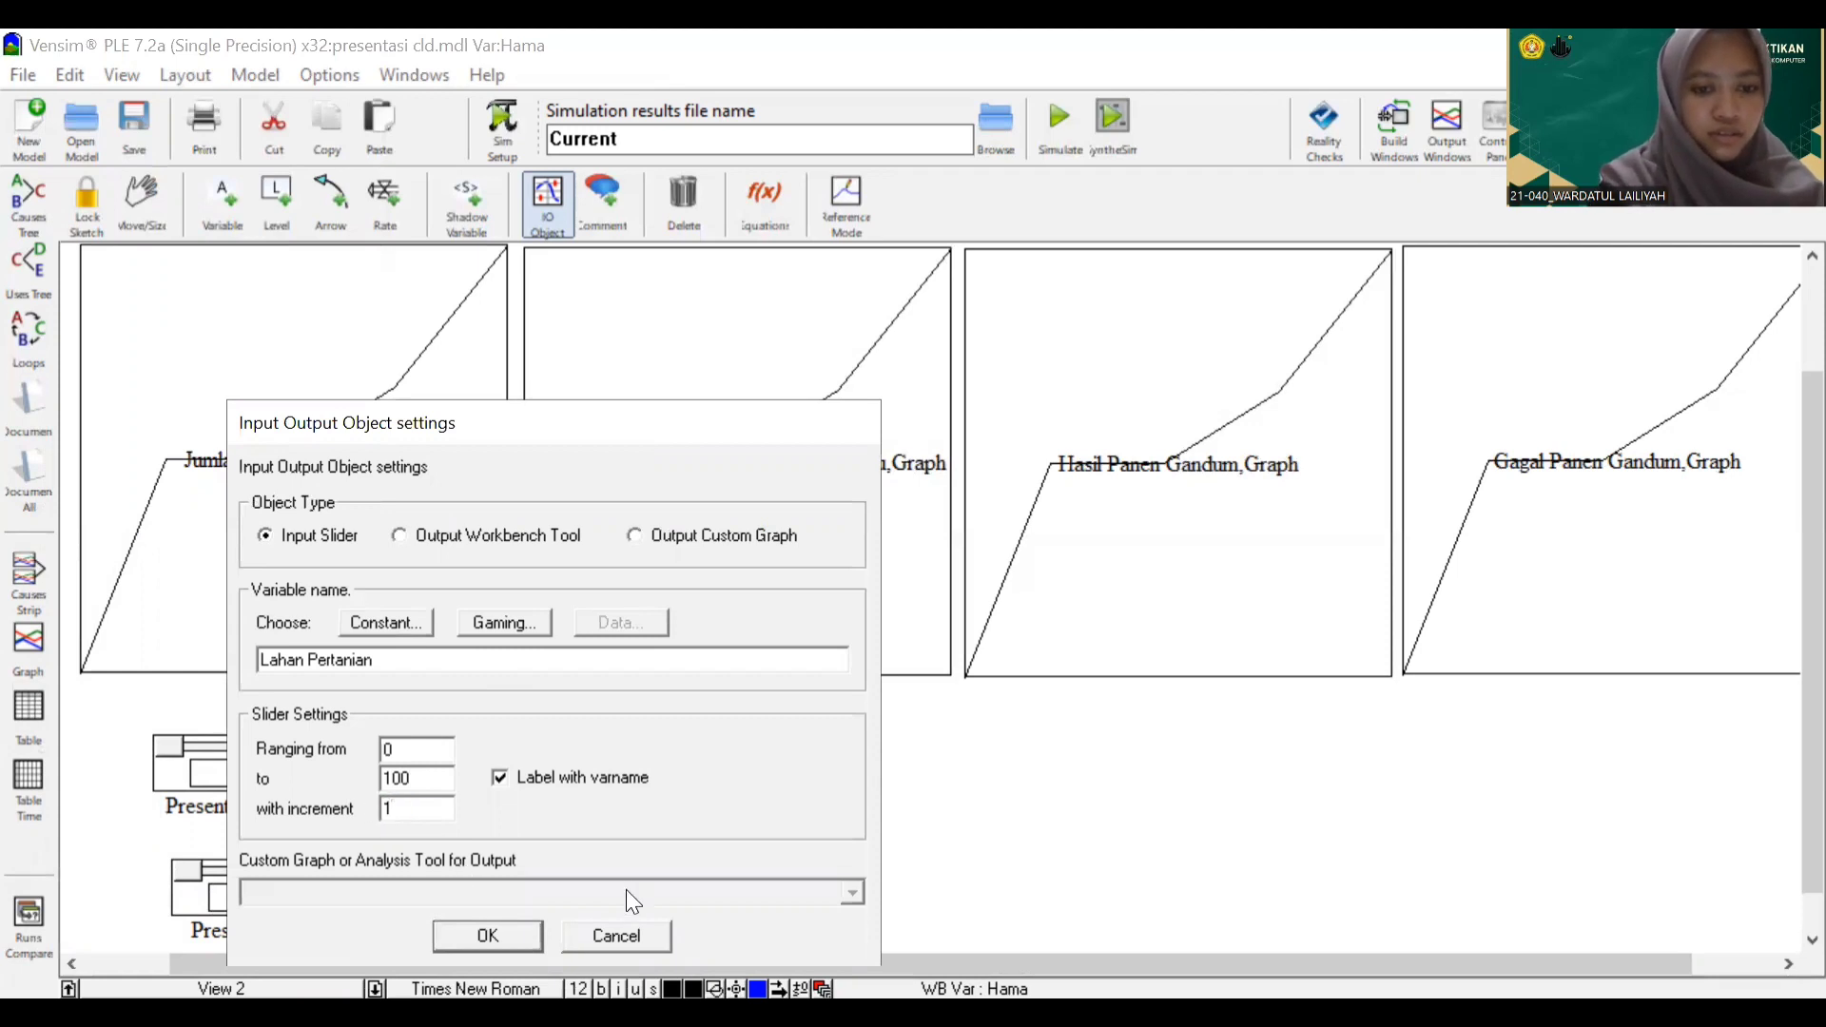
click(461, 934)
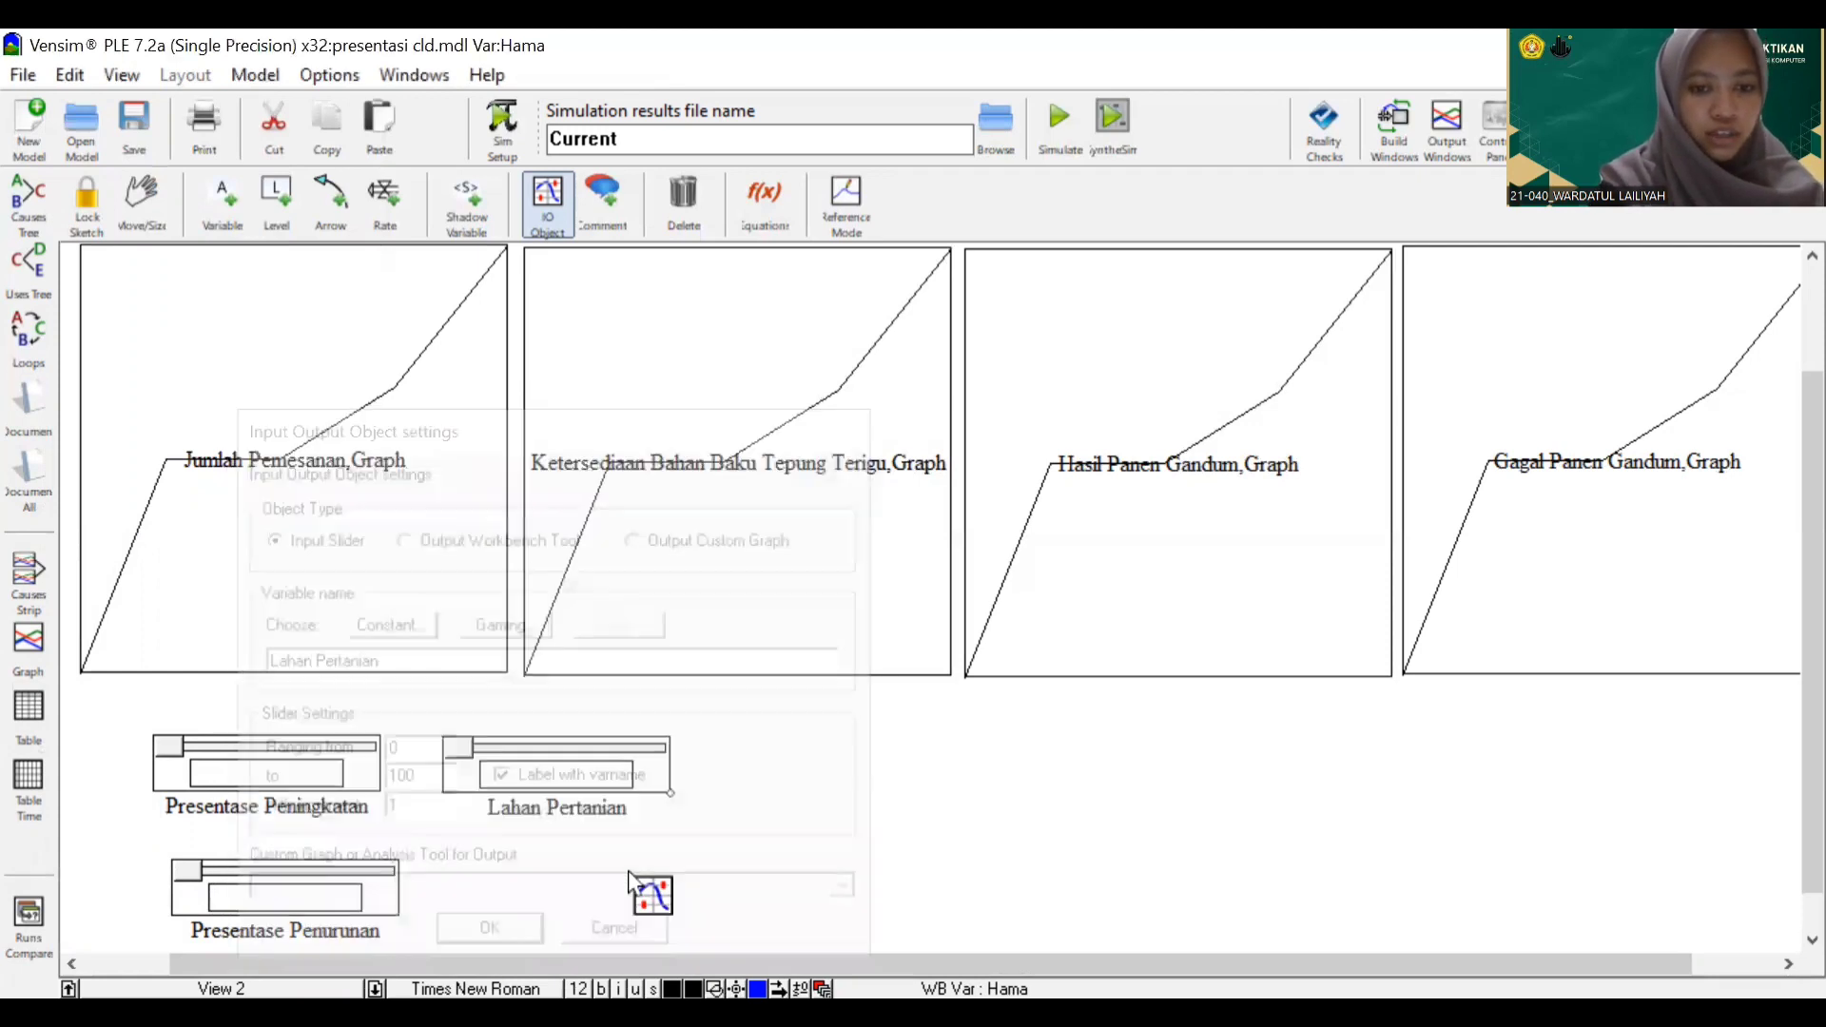
Add an input slider for the constant Pemberian Pestisida below the Lahan Pertanian slider, ranging from 0 to 100 with increment 1
click(628, 869)
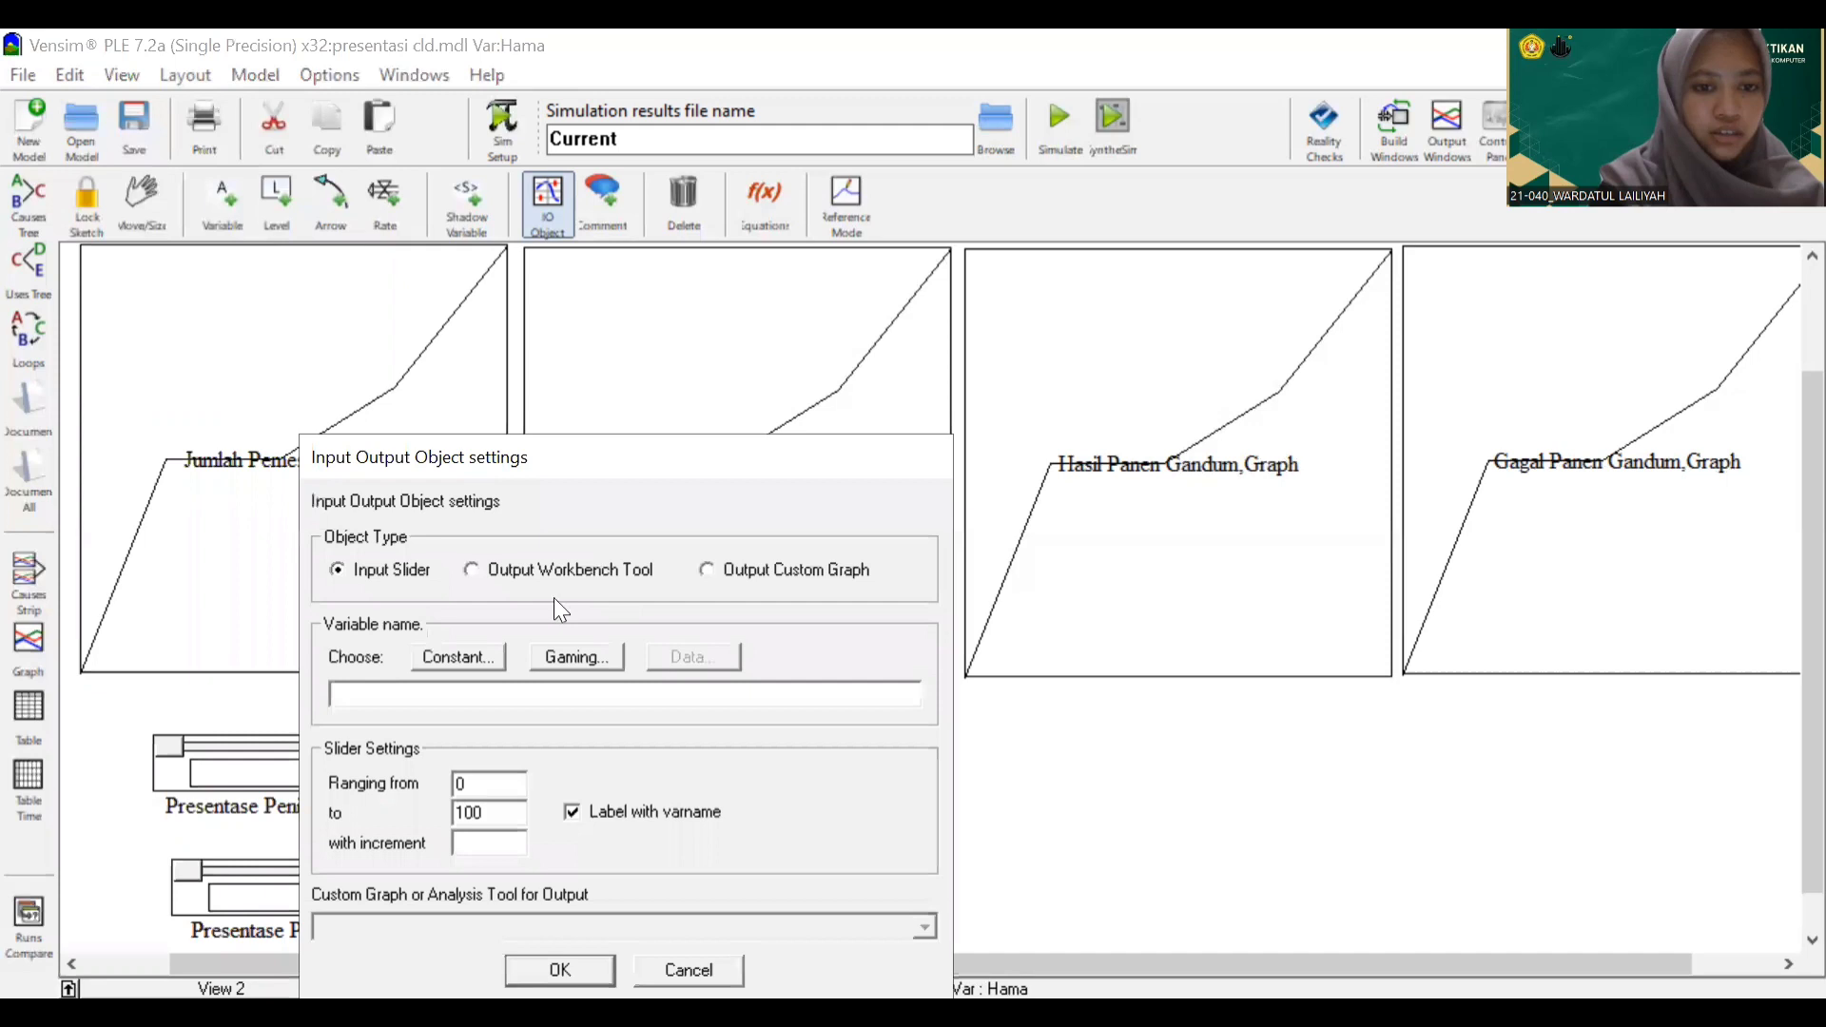
click(468, 658)
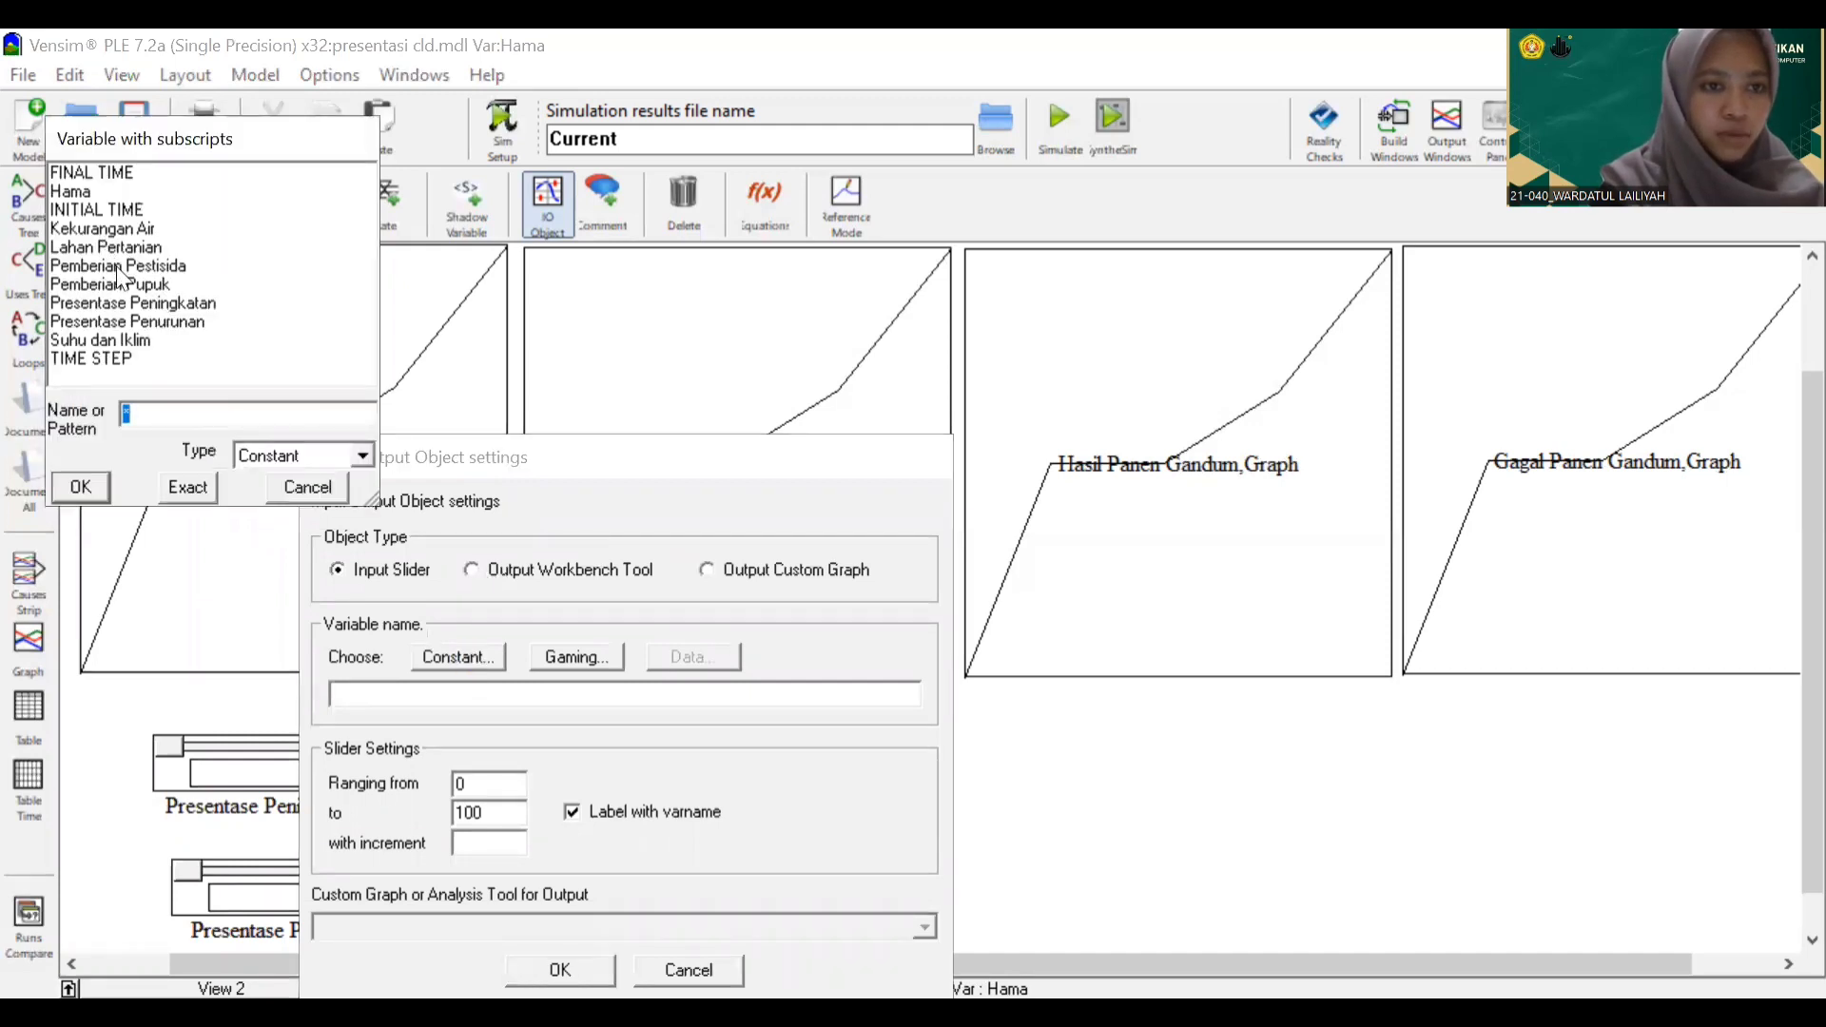
click(121, 267)
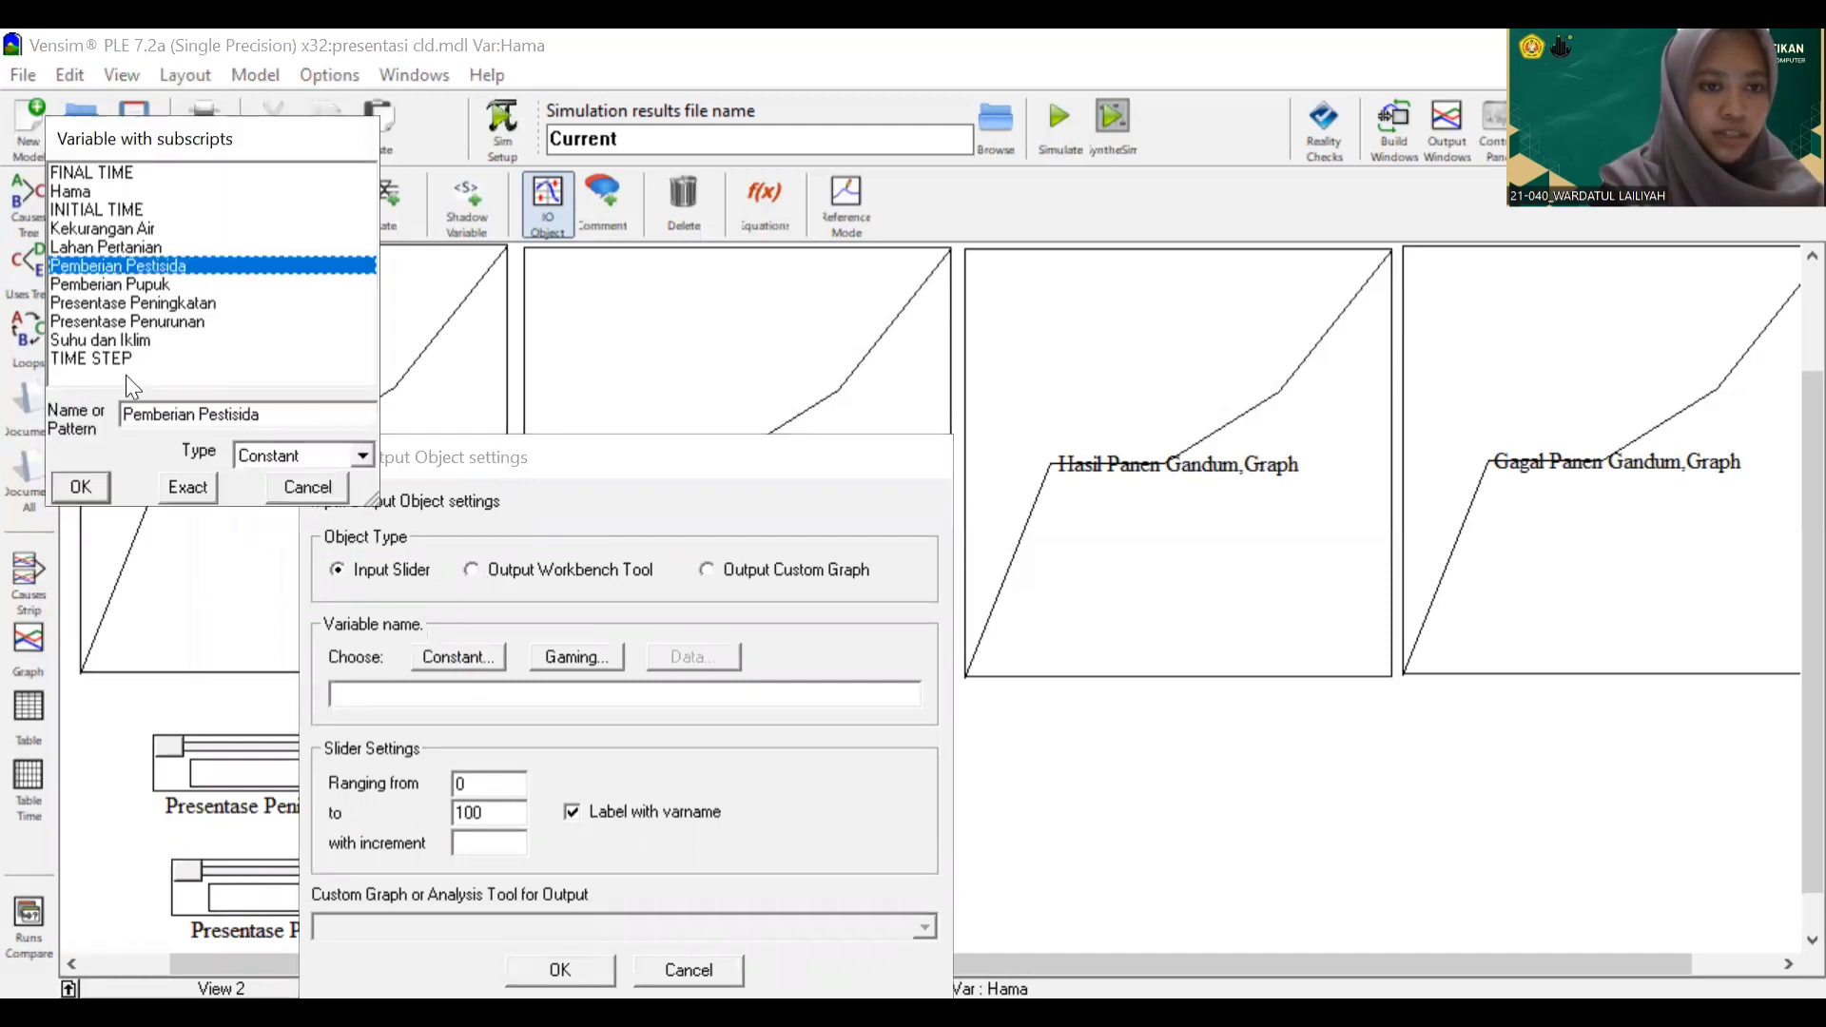
click(184, 487)
click(523, 810)
text(0)
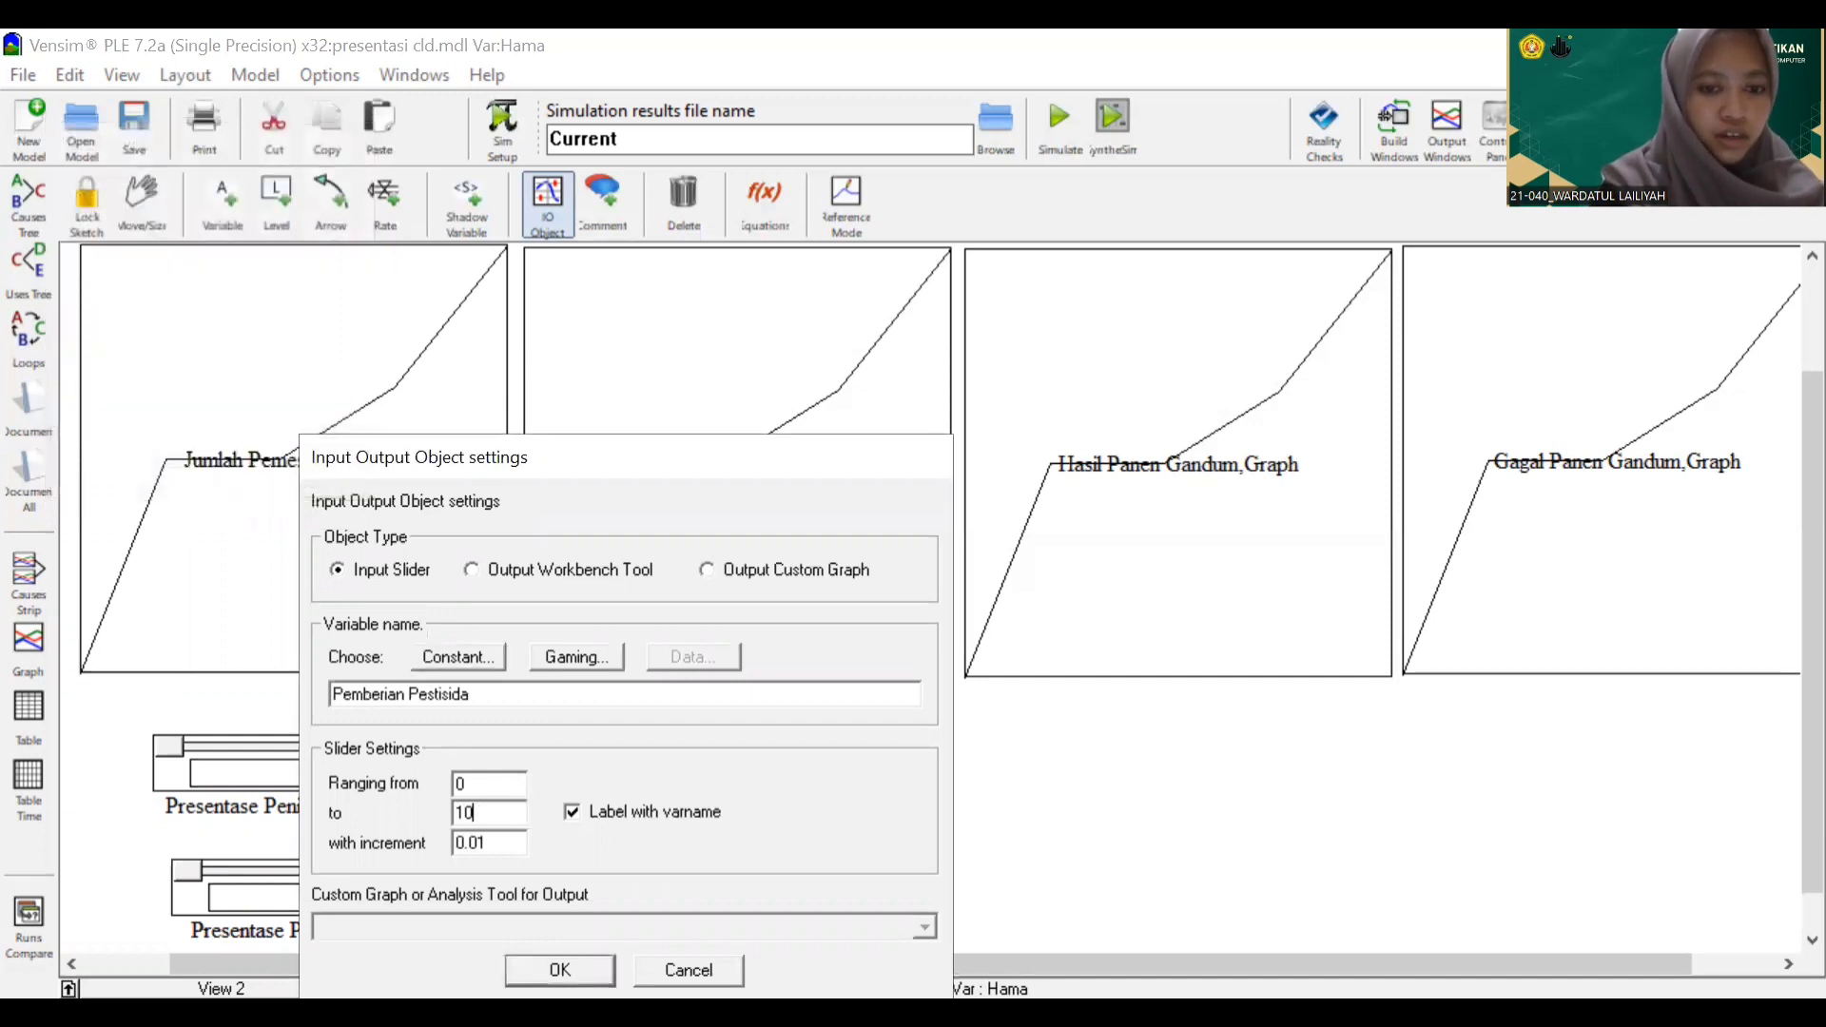
text(0)
key(Tab)
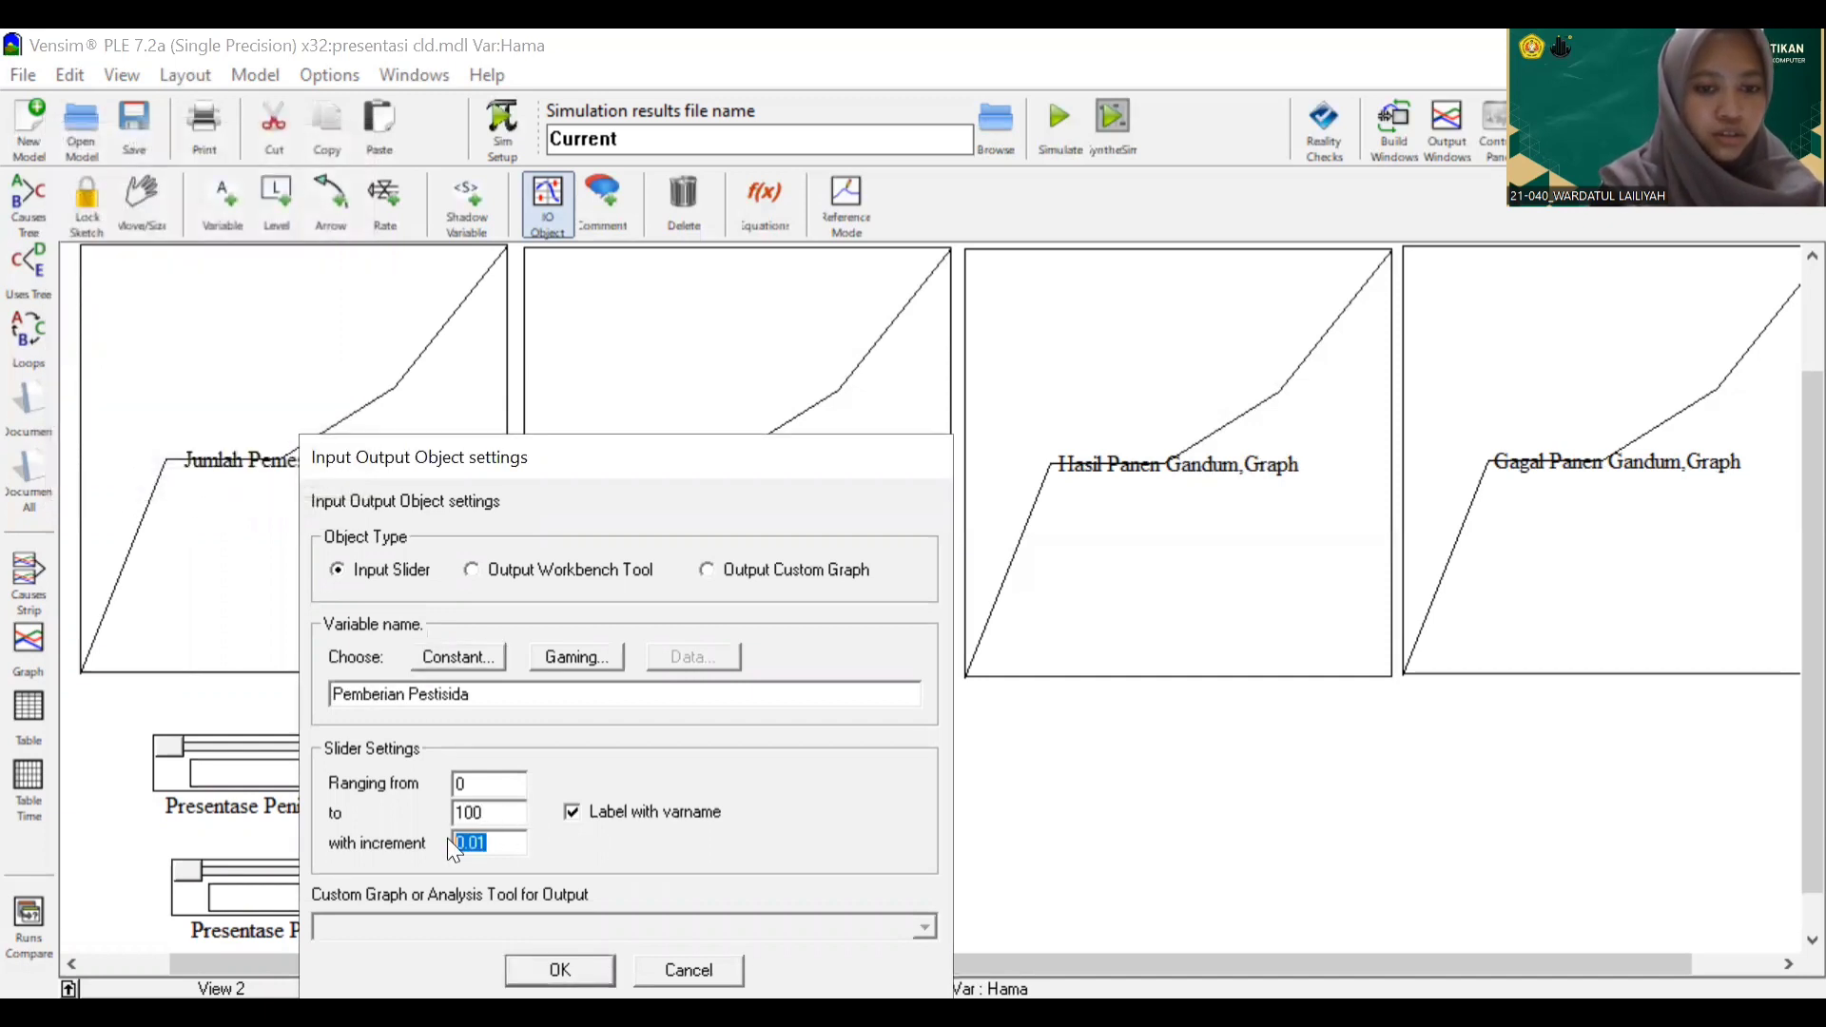
text(1)
click(571, 966)
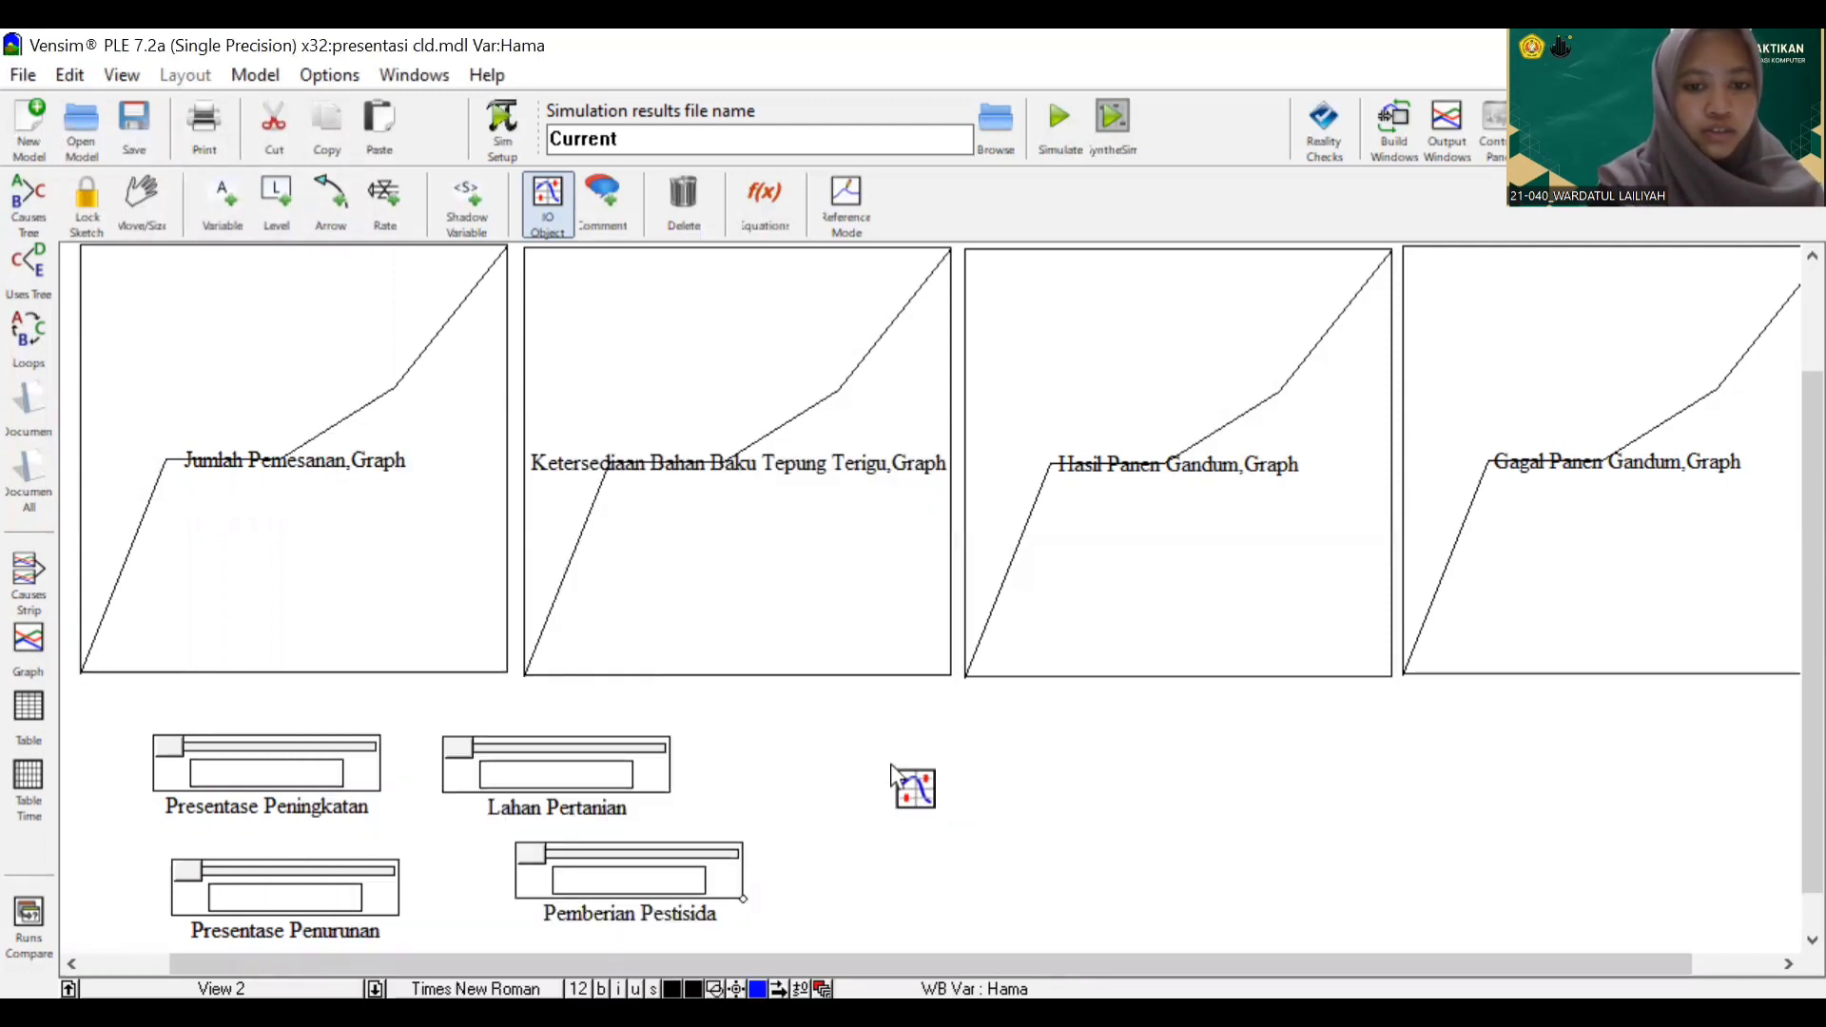
Add an input slider for the constant Pemberian Pupuk beside the Lahan Pertanian slider, ranging from 0 to 100 with increment 1
click(613, 585)
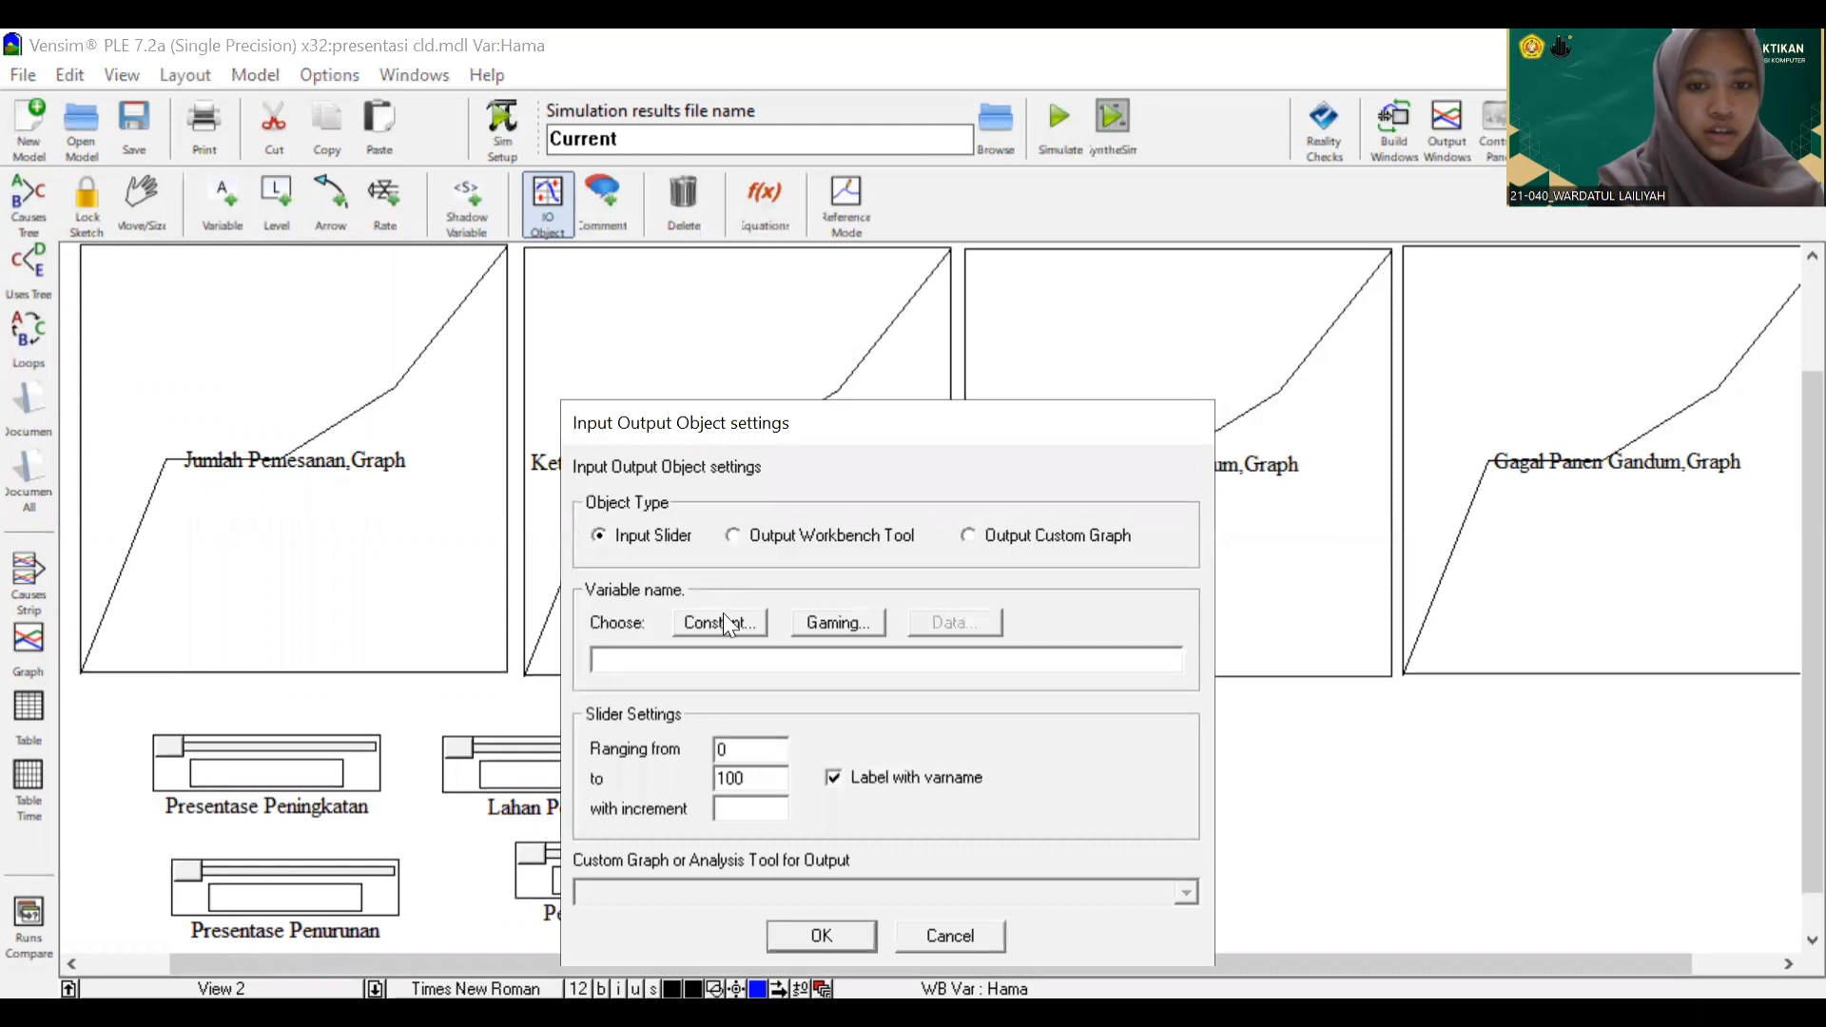
click(725, 620)
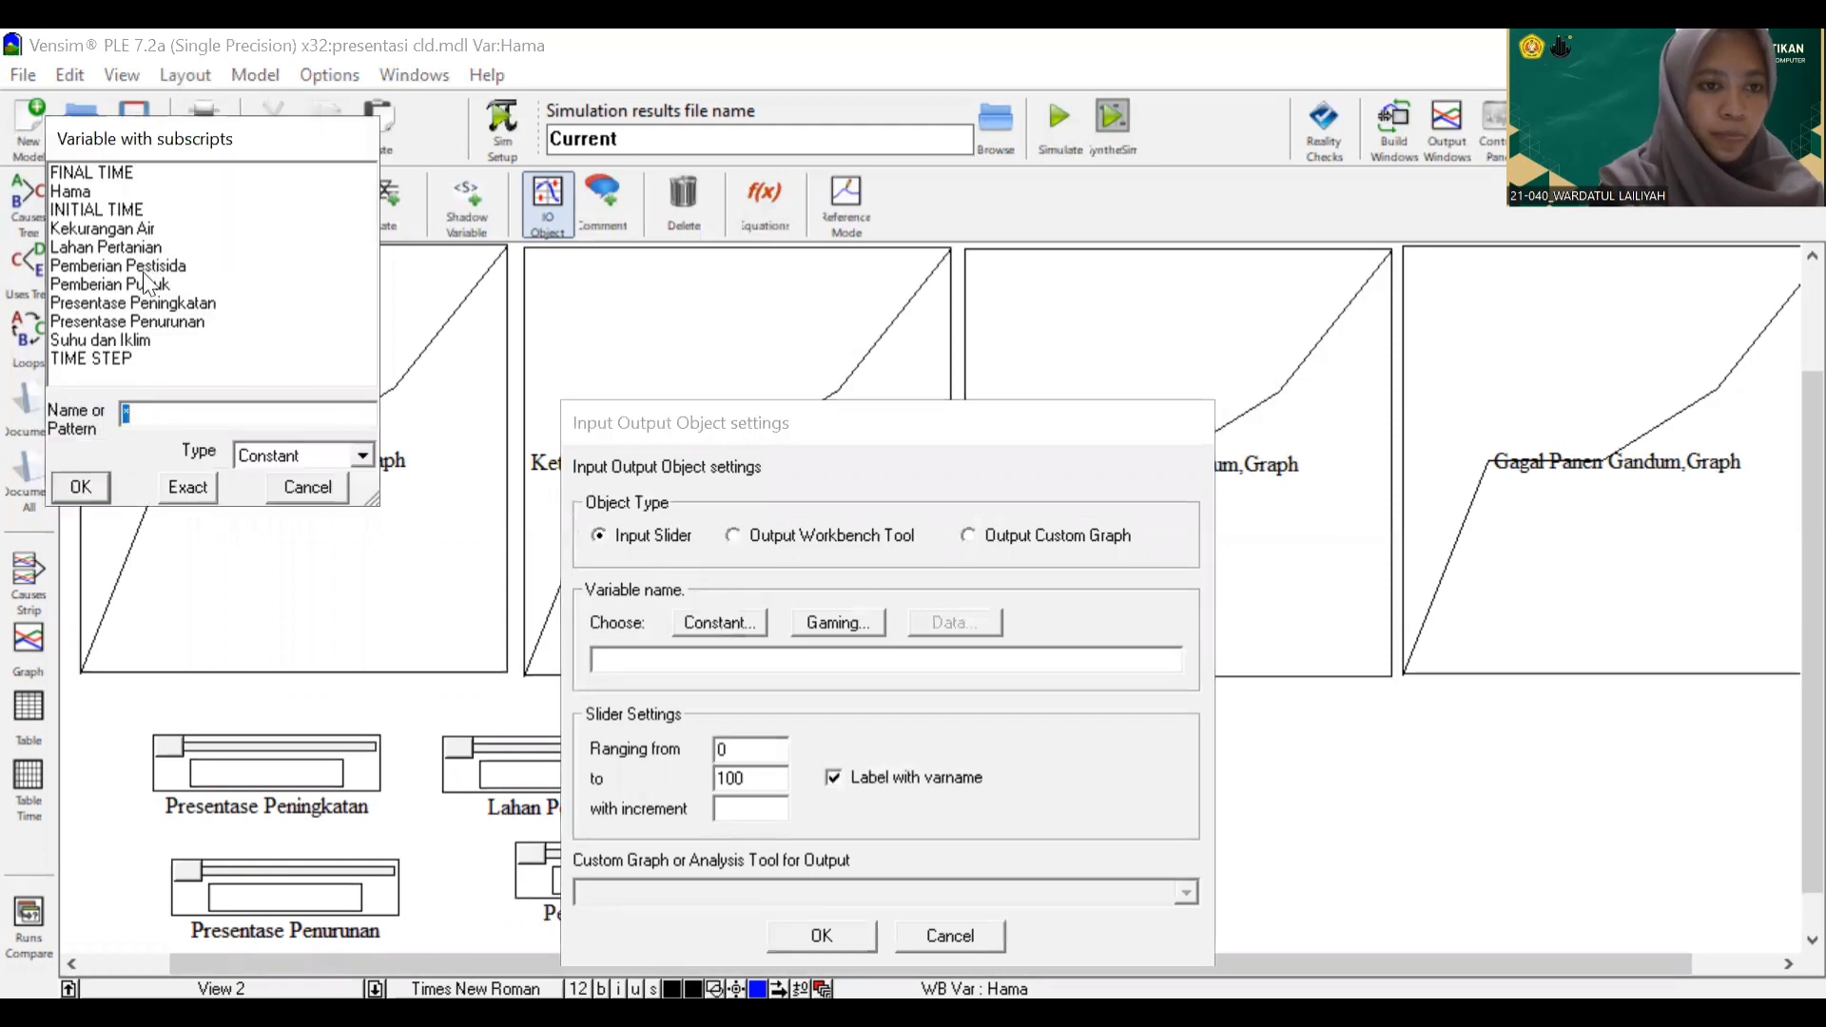
click(152, 284)
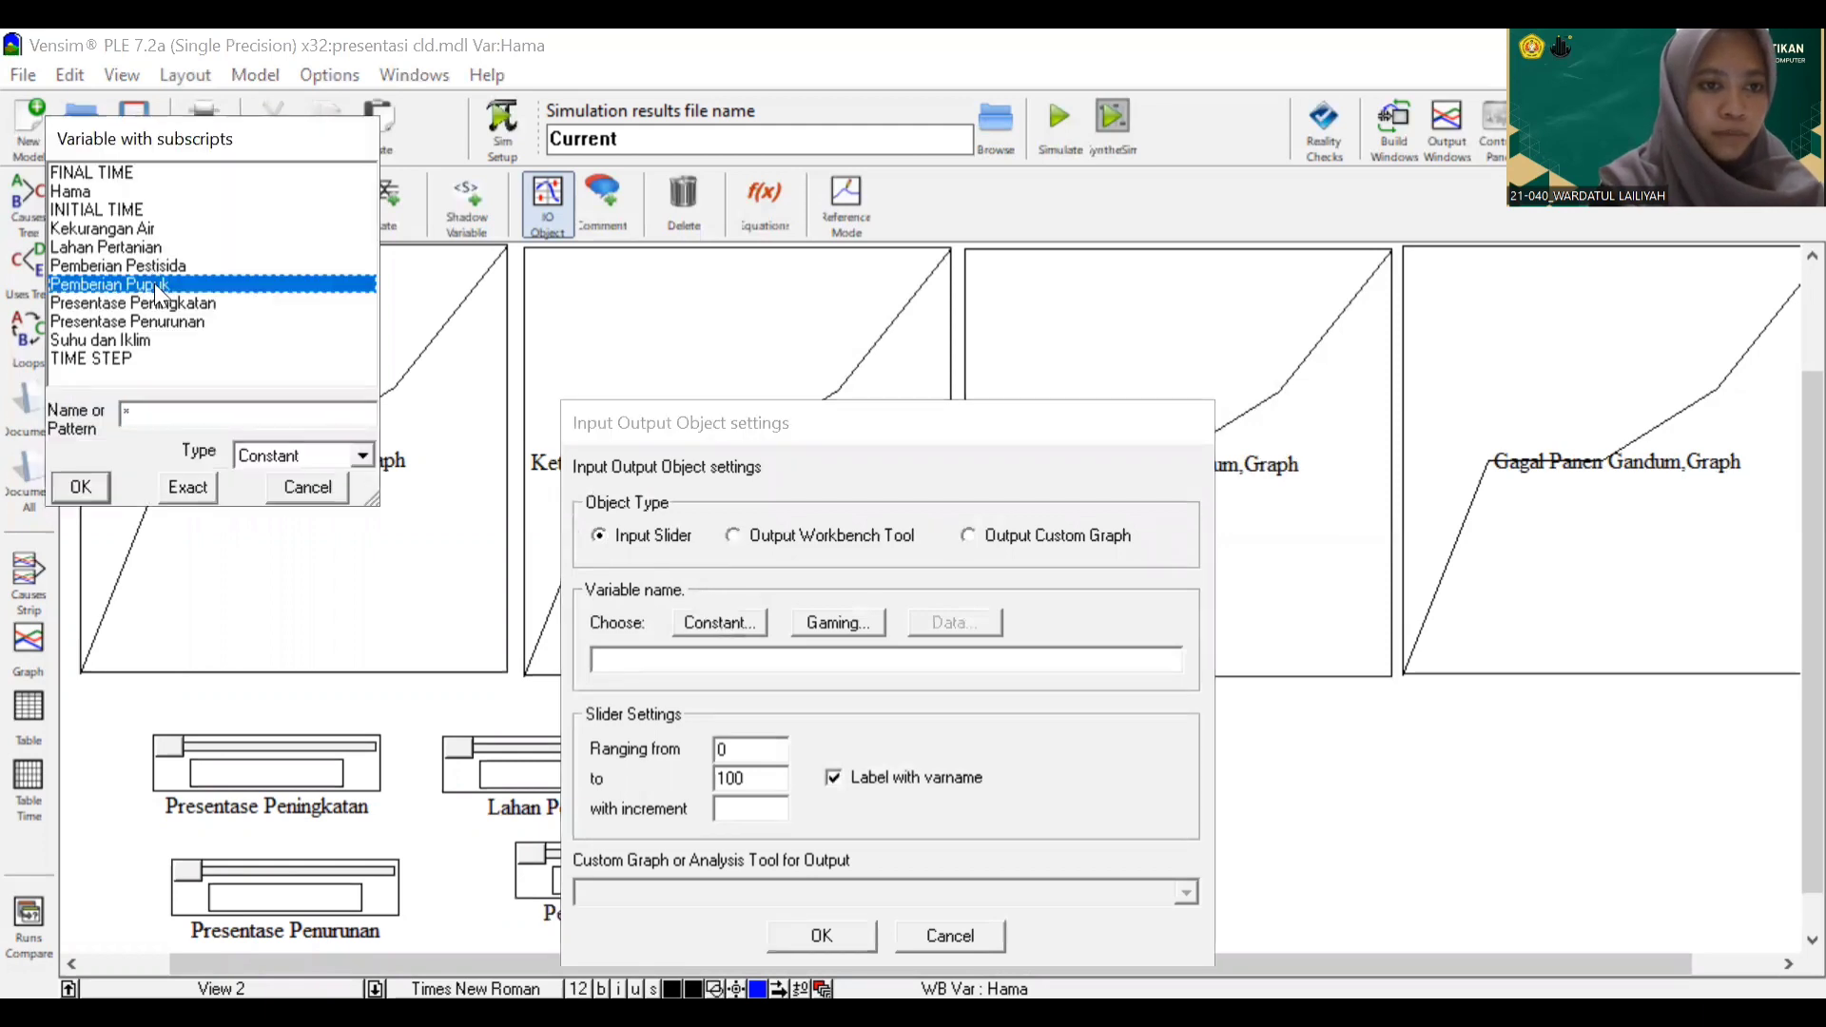
click(187, 487)
click(743, 782)
text(00)
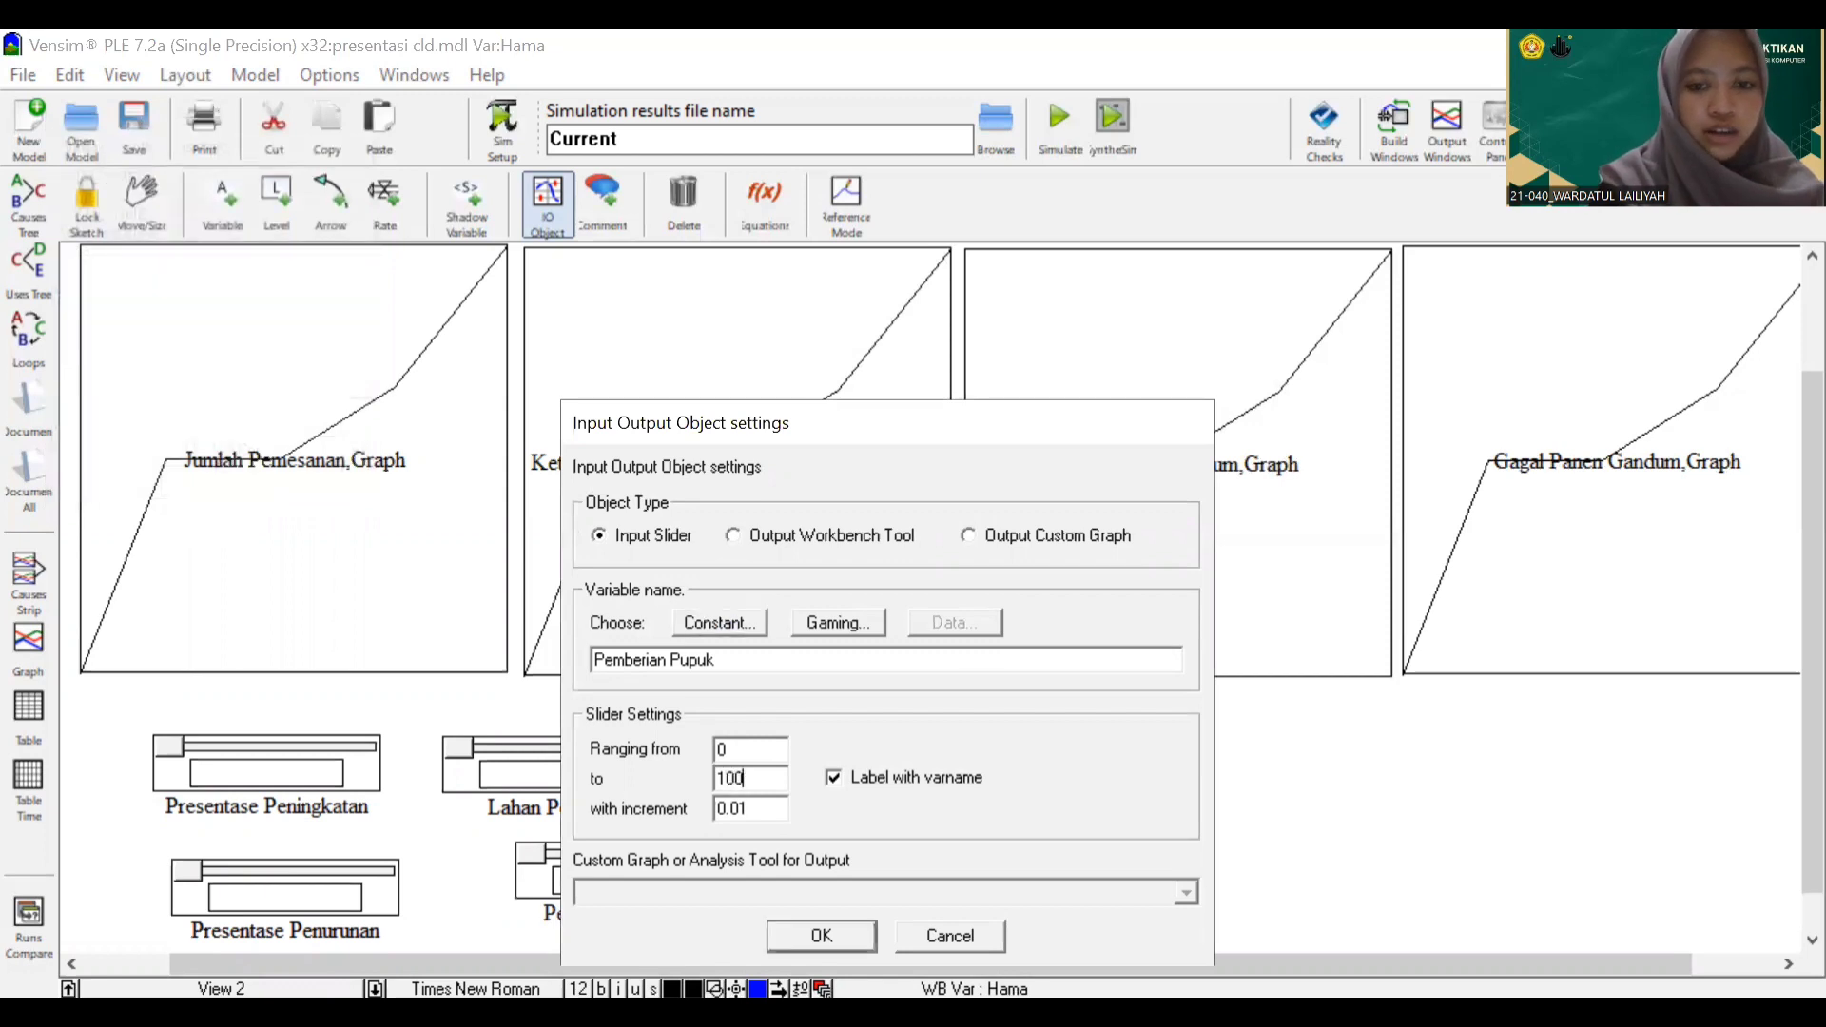
click(751, 818)
key(BackSpace)
key(BackSpace)
key(BackSpace)
key(BackSpace)
text(1)
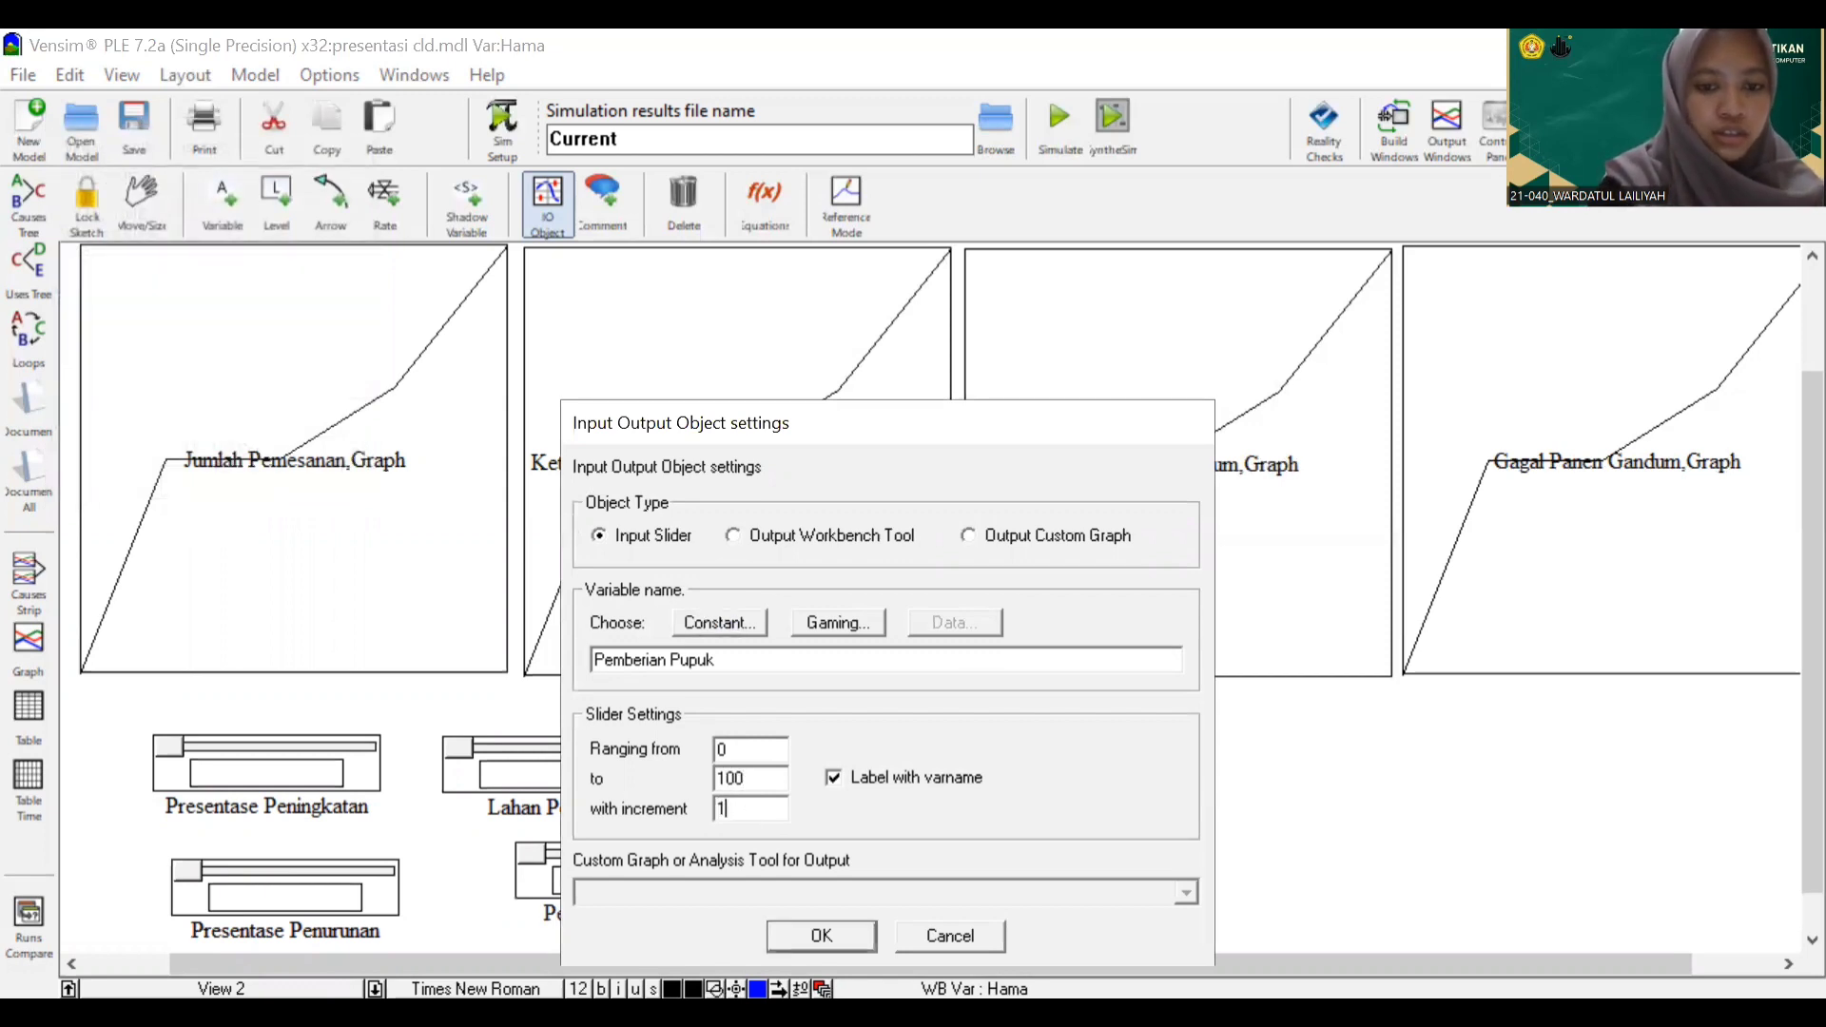
click(824, 937)
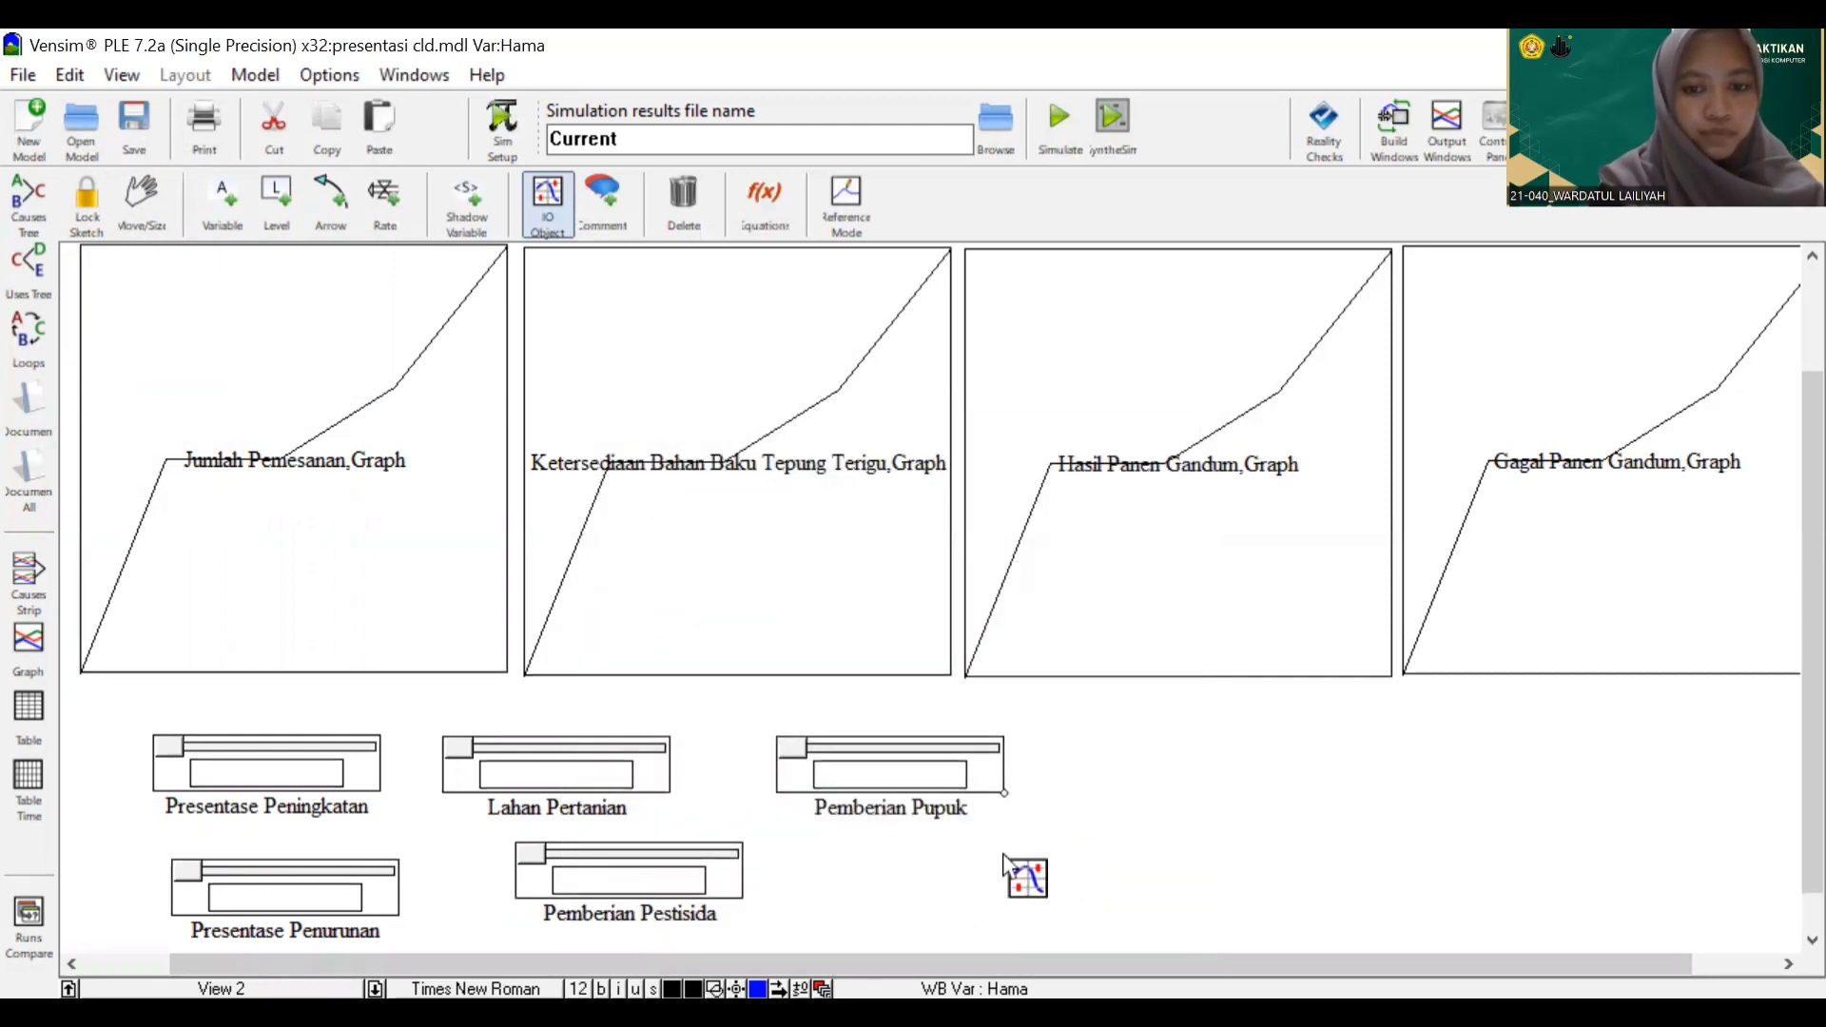
Add an input slider for the constant Hama below the Pemberian Pupuk slider, ranging from 0 to 100 with increment 1
click(832, 657)
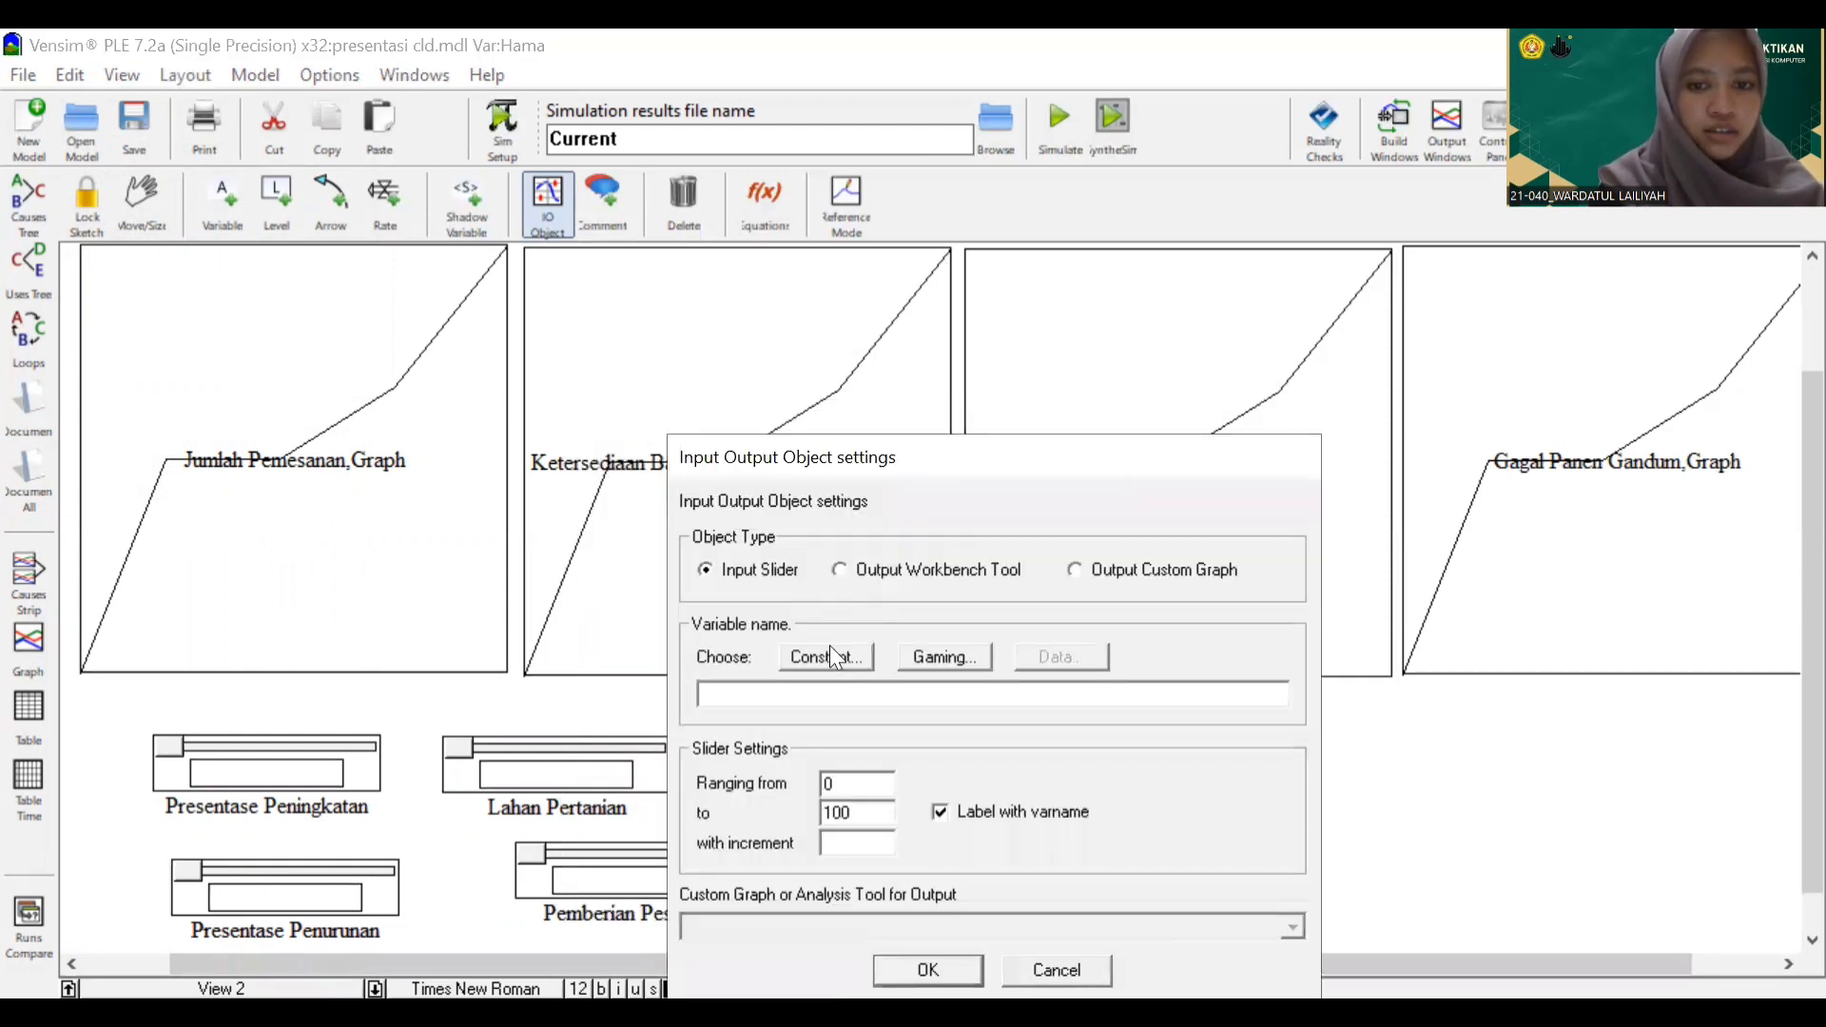
click(831, 656)
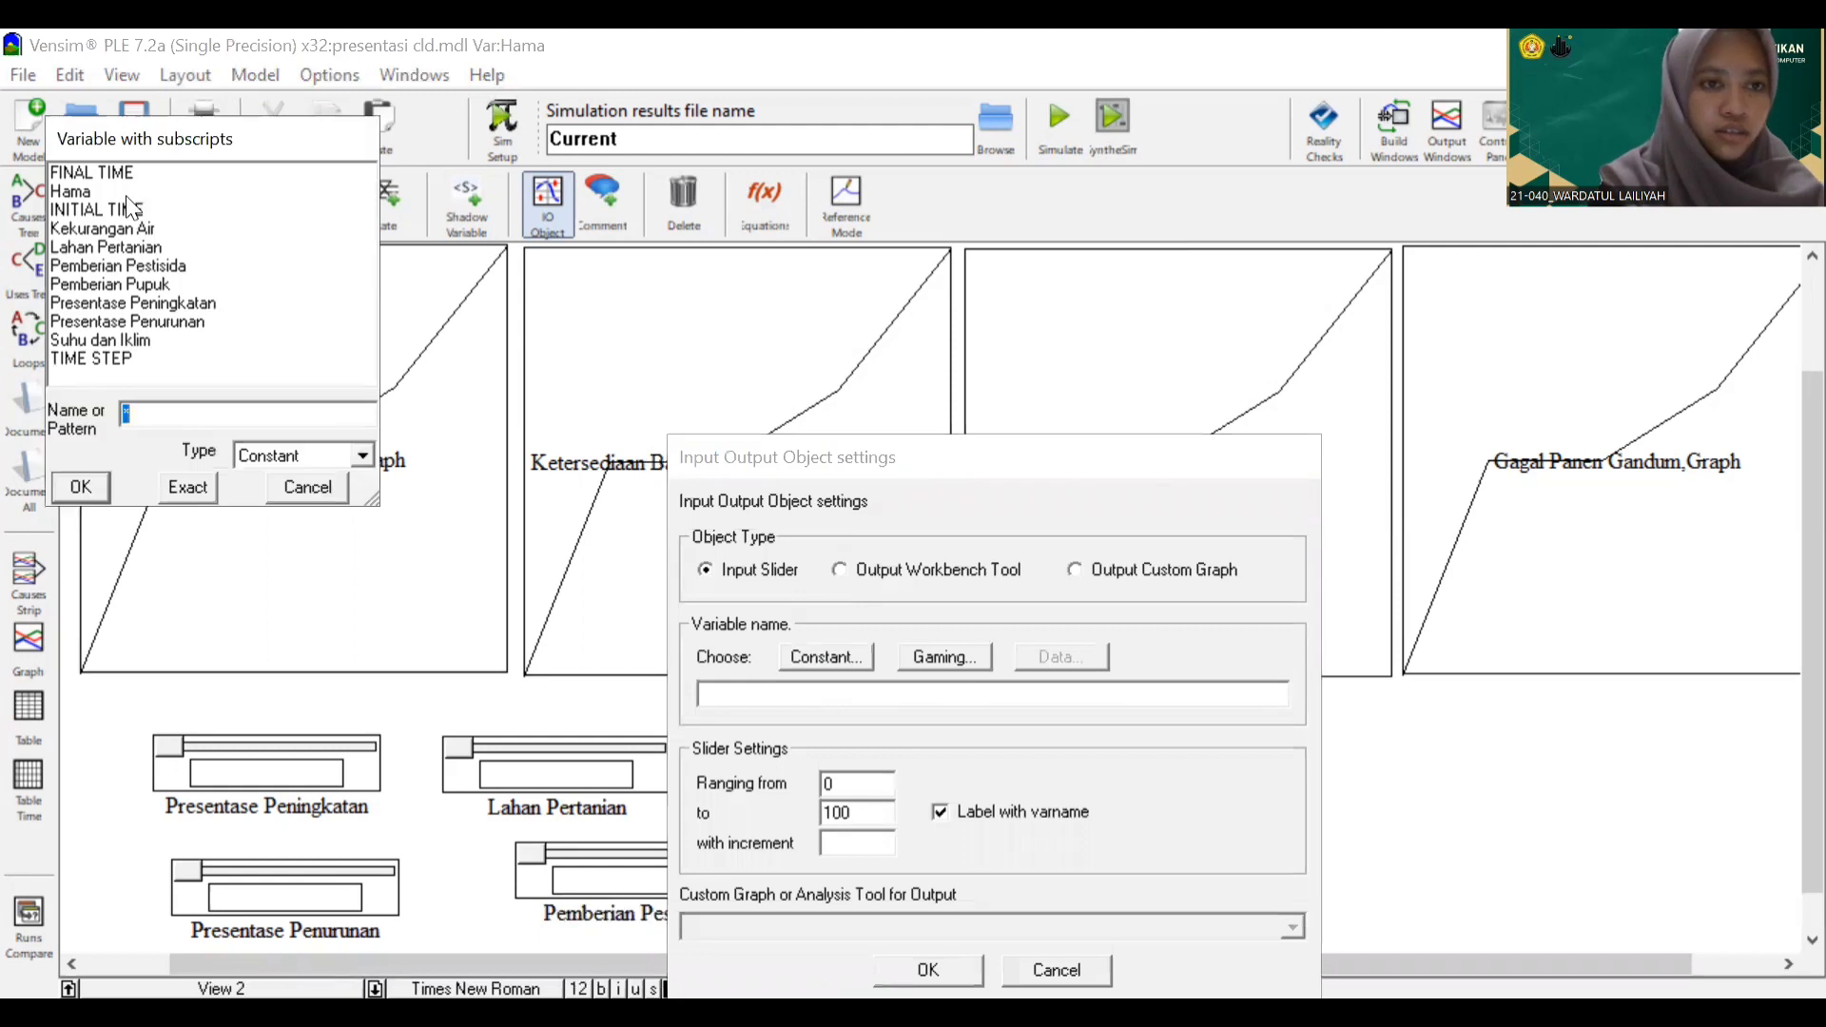
click(128, 191)
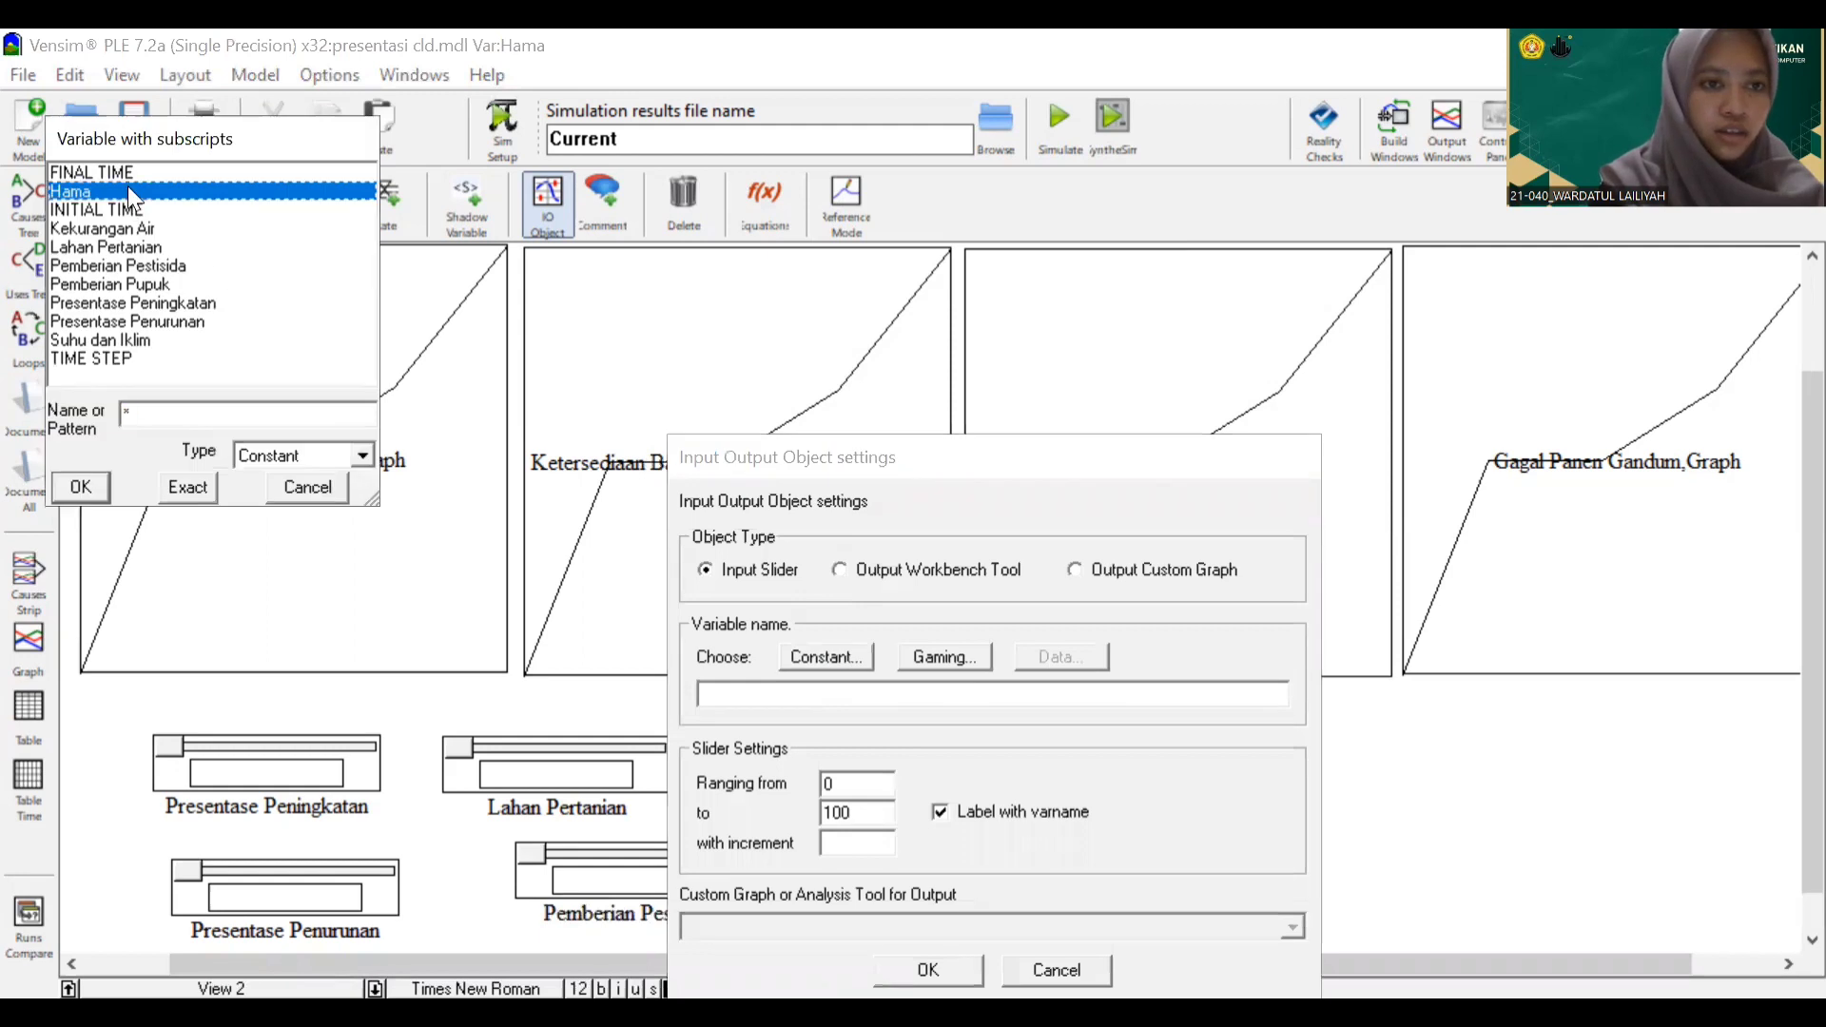
click(197, 489)
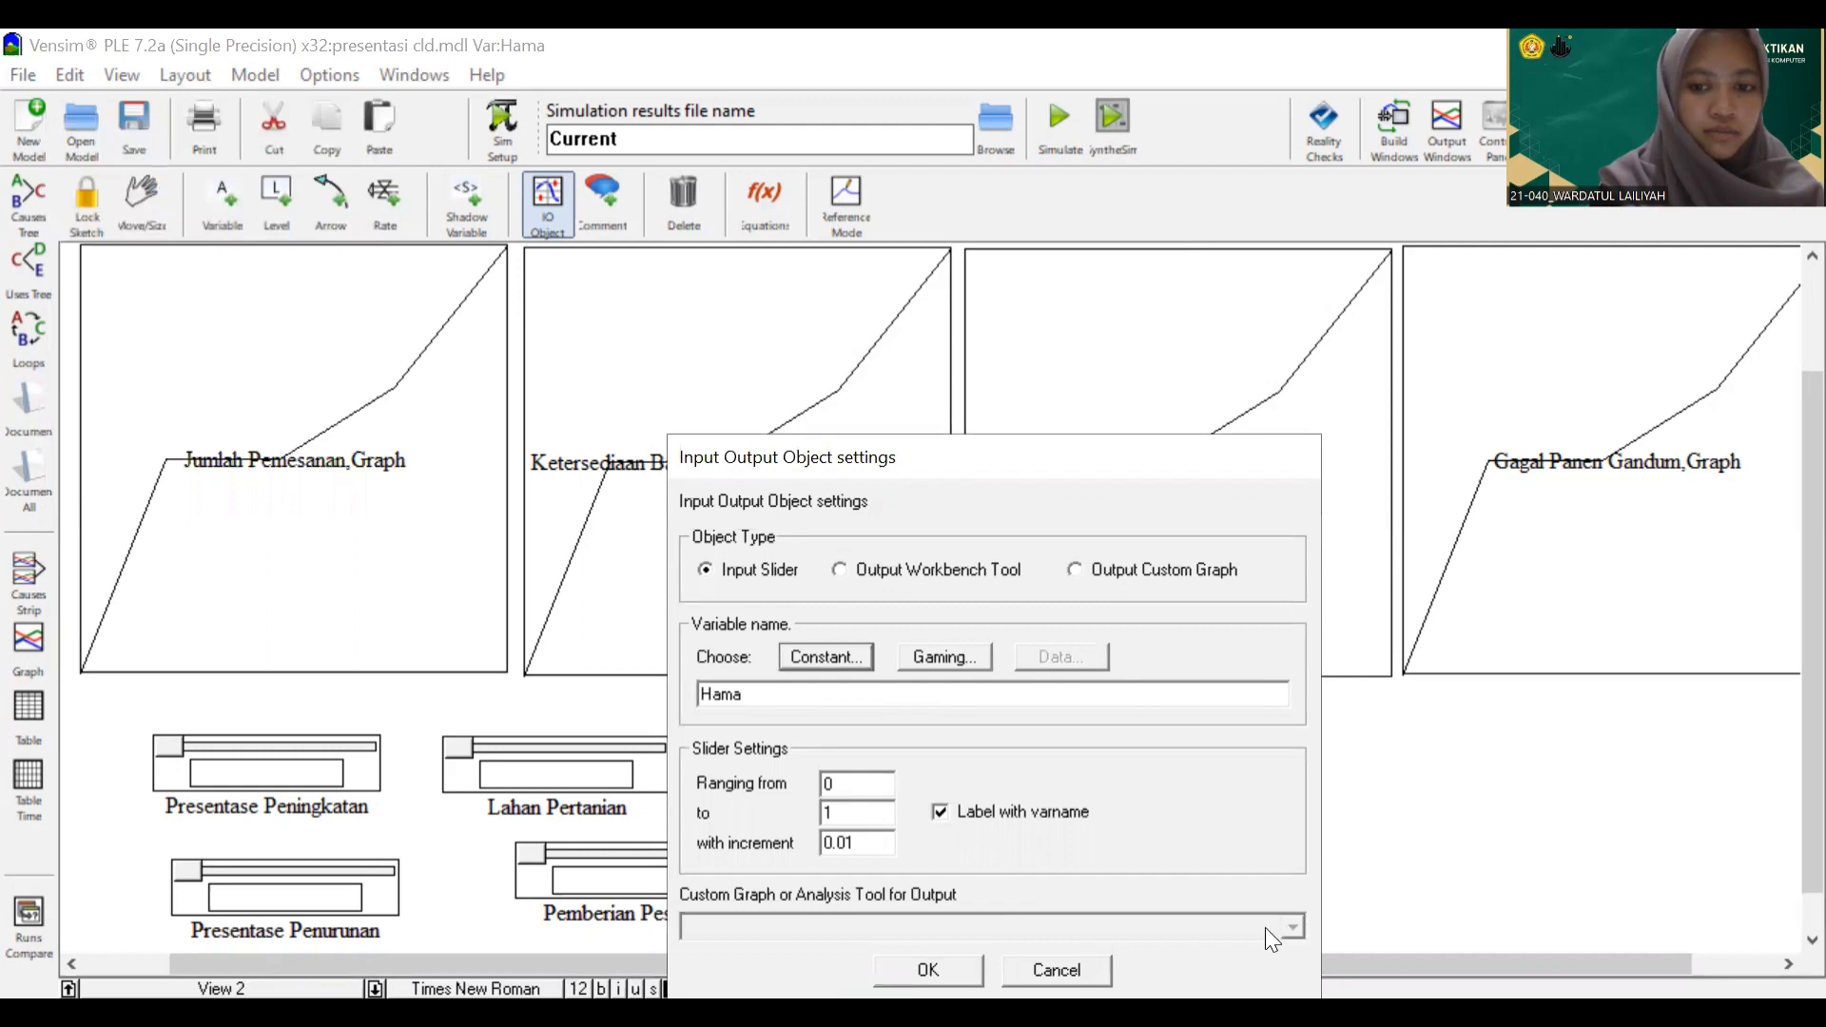
click(834, 815)
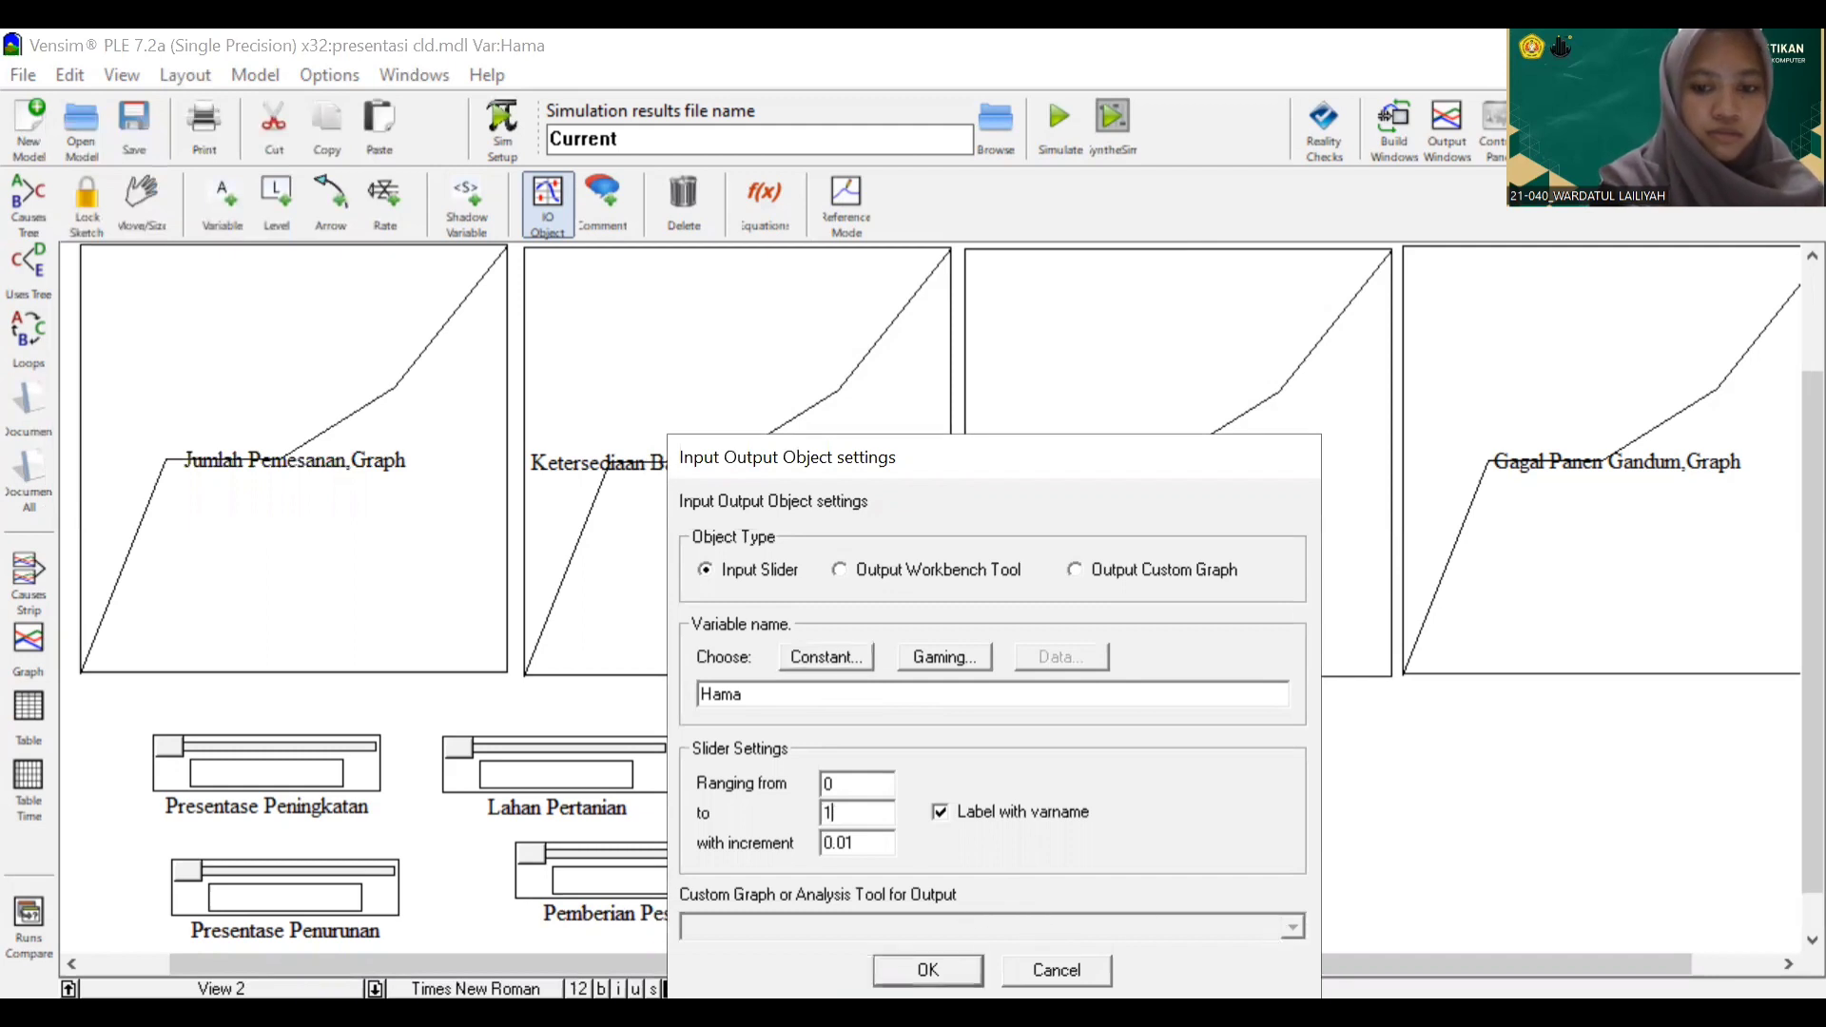
text(00)
click(834, 841)
drag(834, 841, 807, 836)
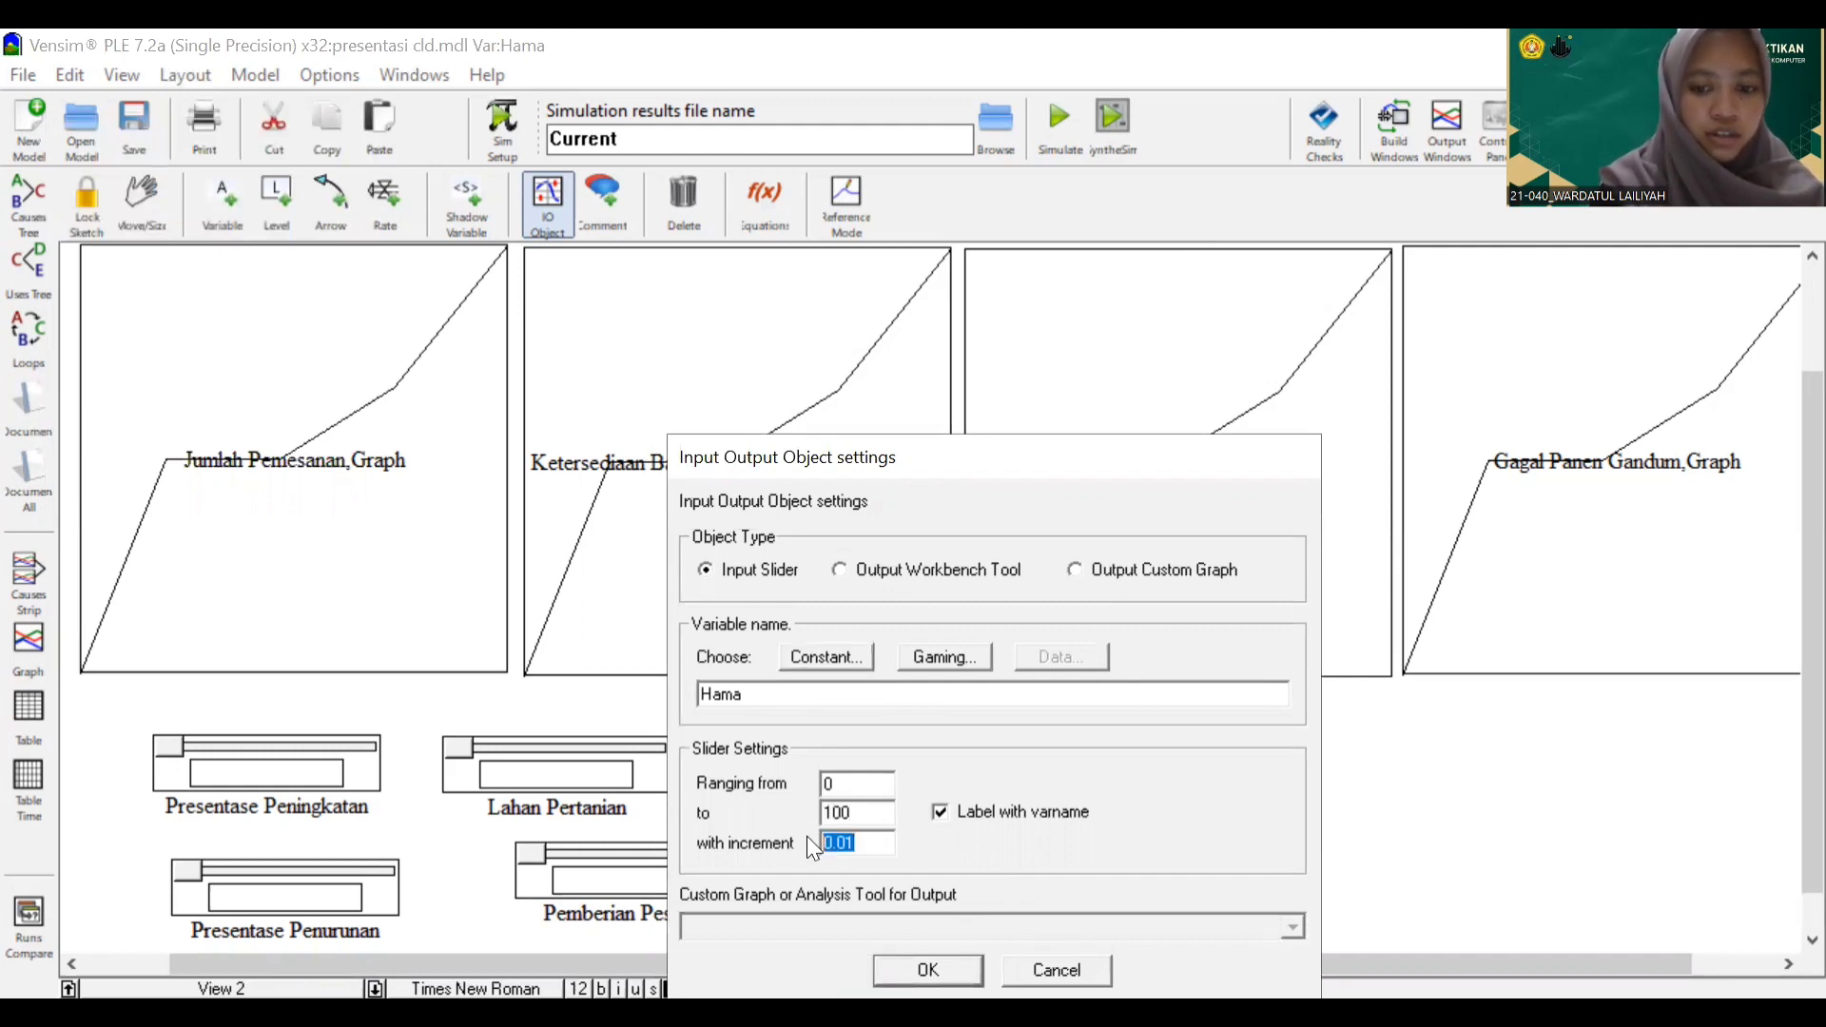
text(1)
click(928, 970)
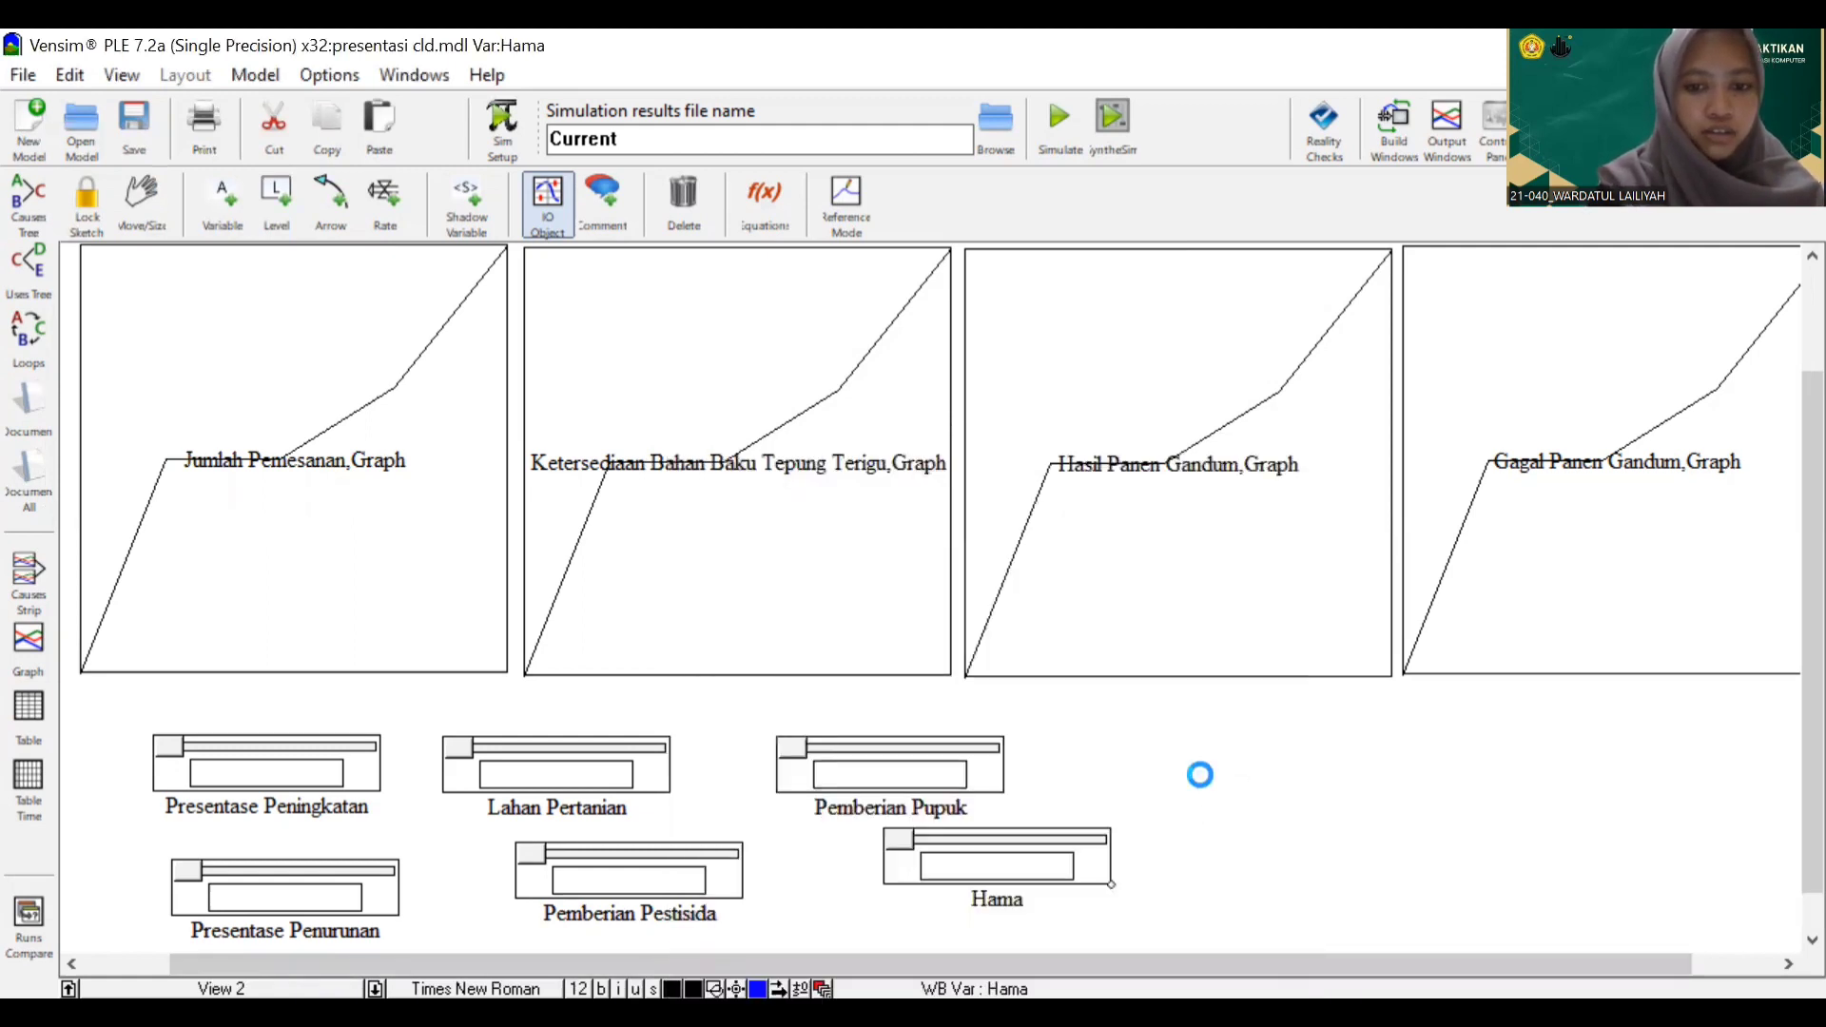
Add an input slider for the constant Kekurangan Air beside the Pemberian Pupuk slider, ranging from 0 to 100 with increment 1
click(1037, 668)
click(1040, 638)
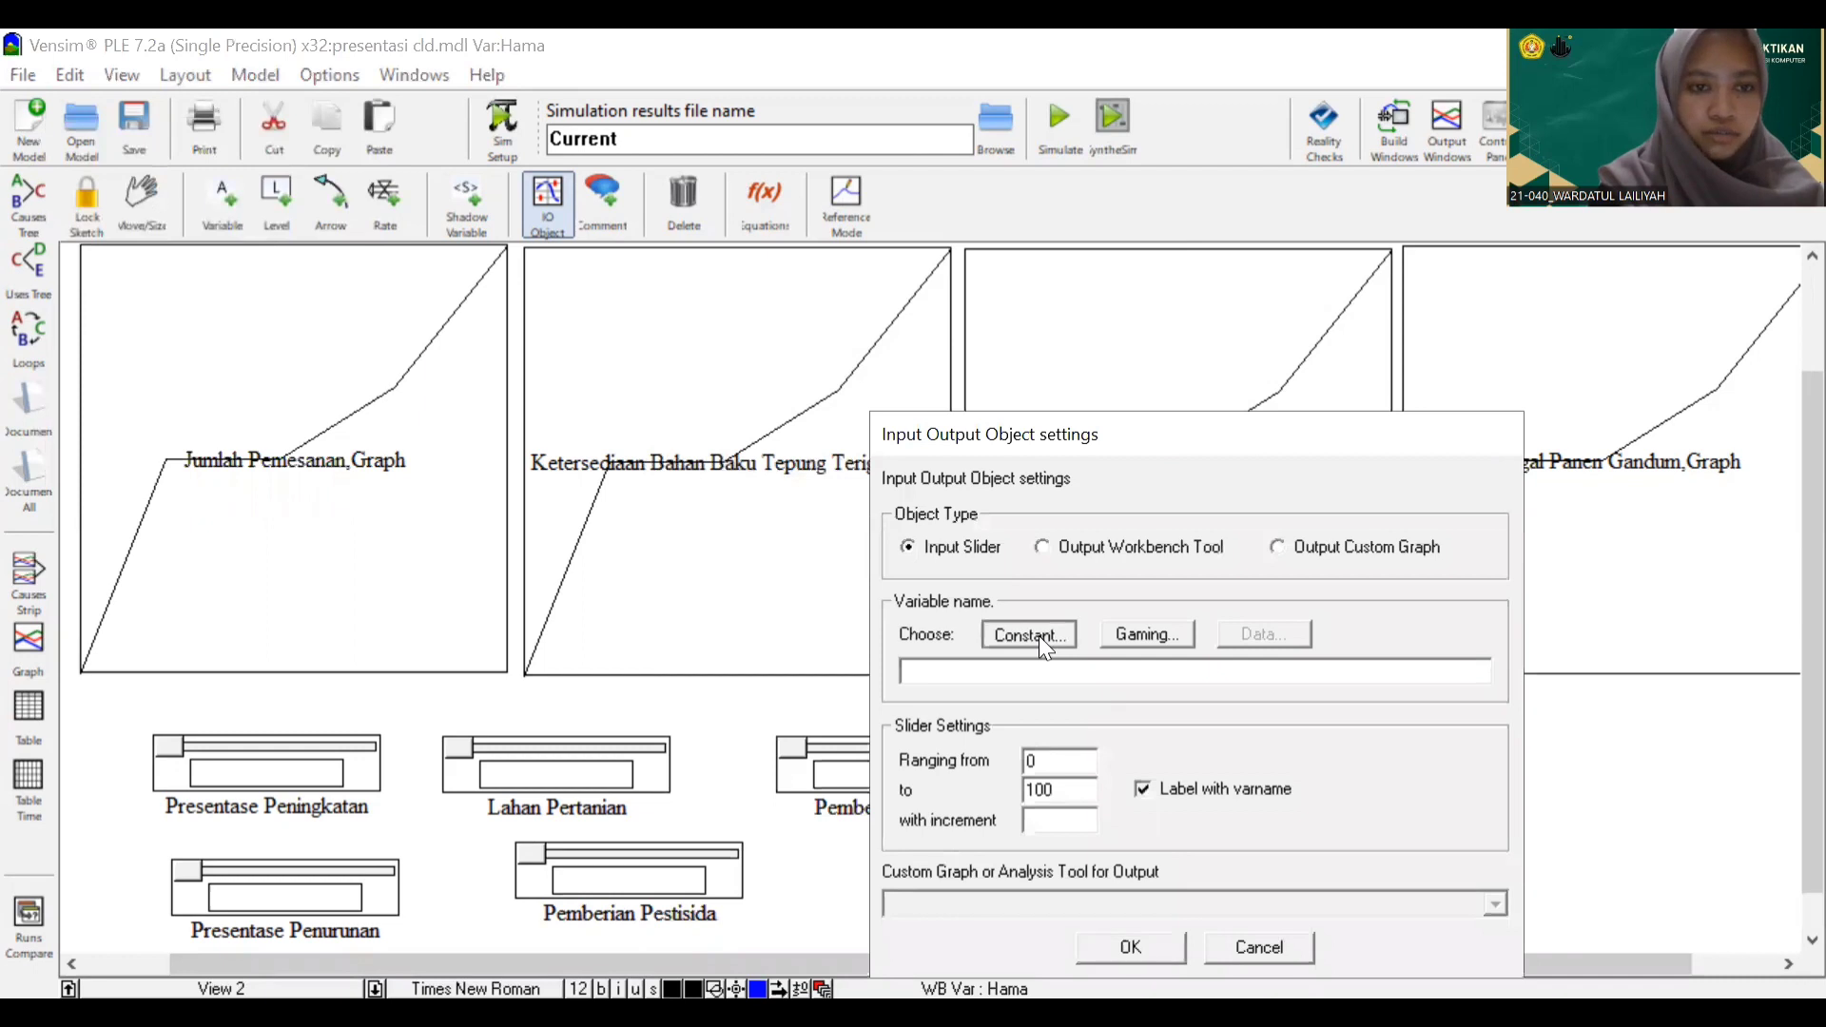
click(172, 231)
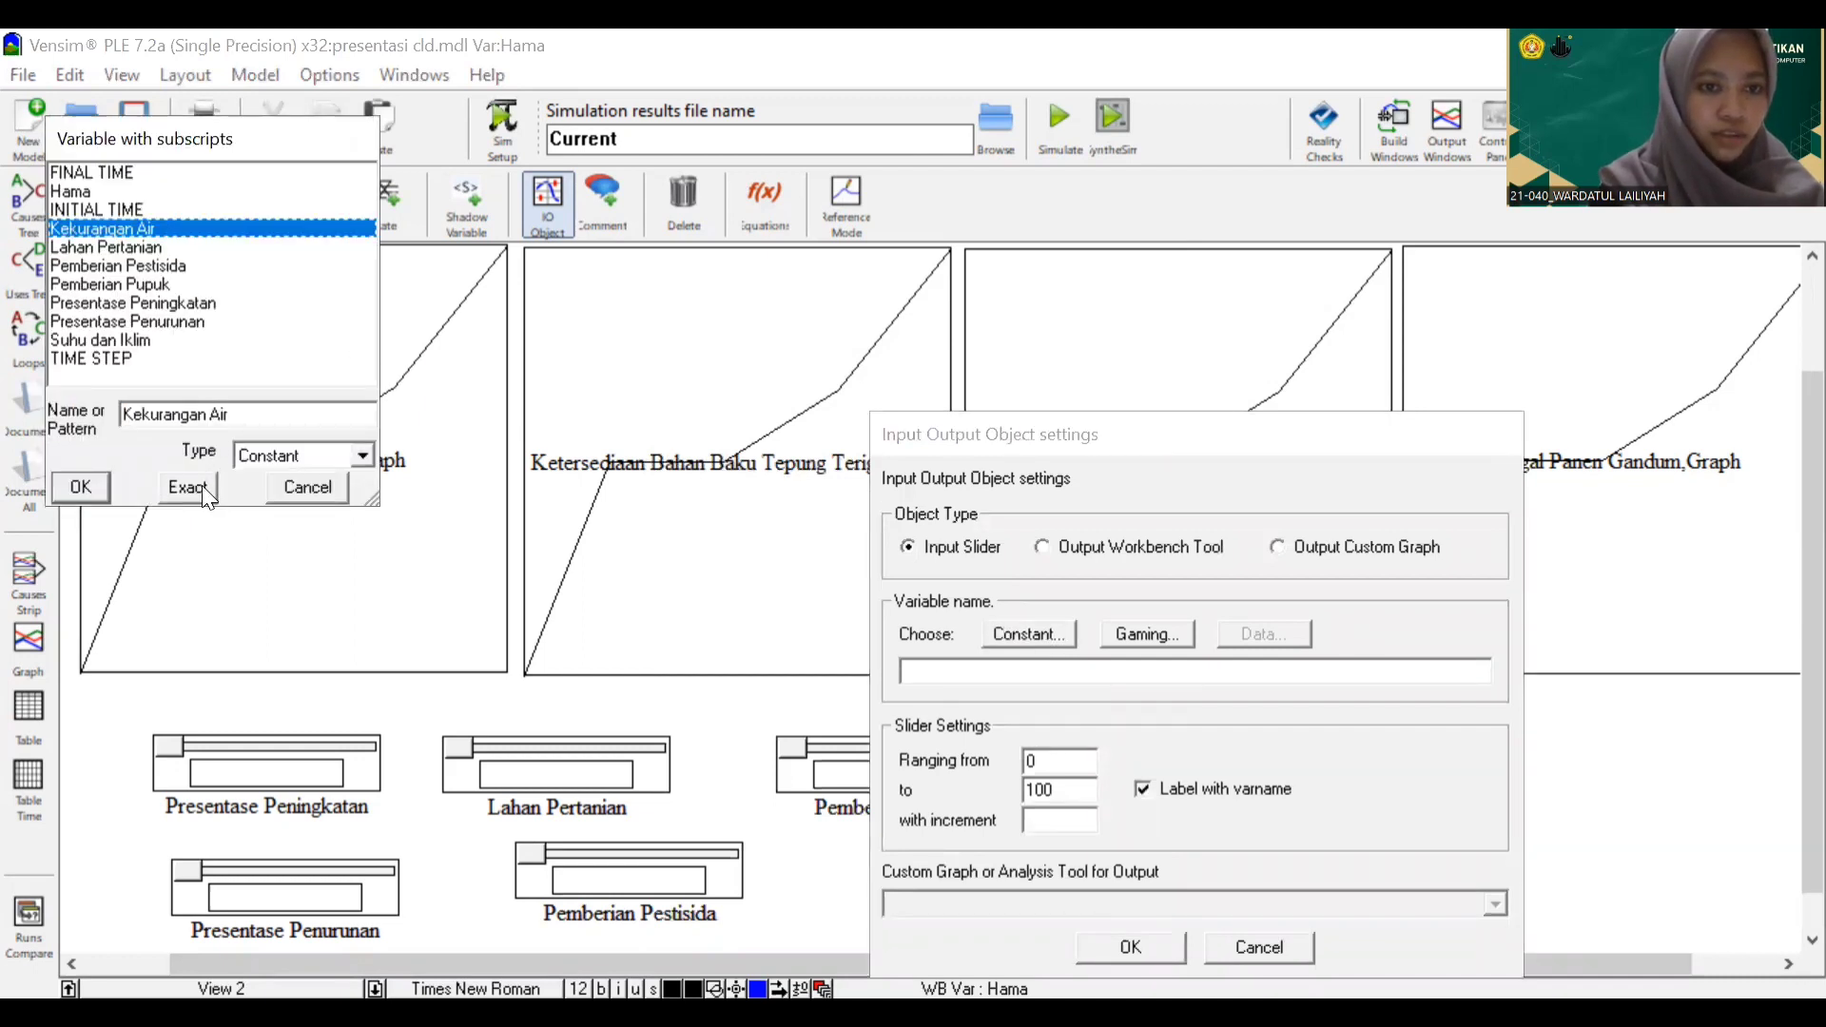
key(Return)
double_click(1057, 789)
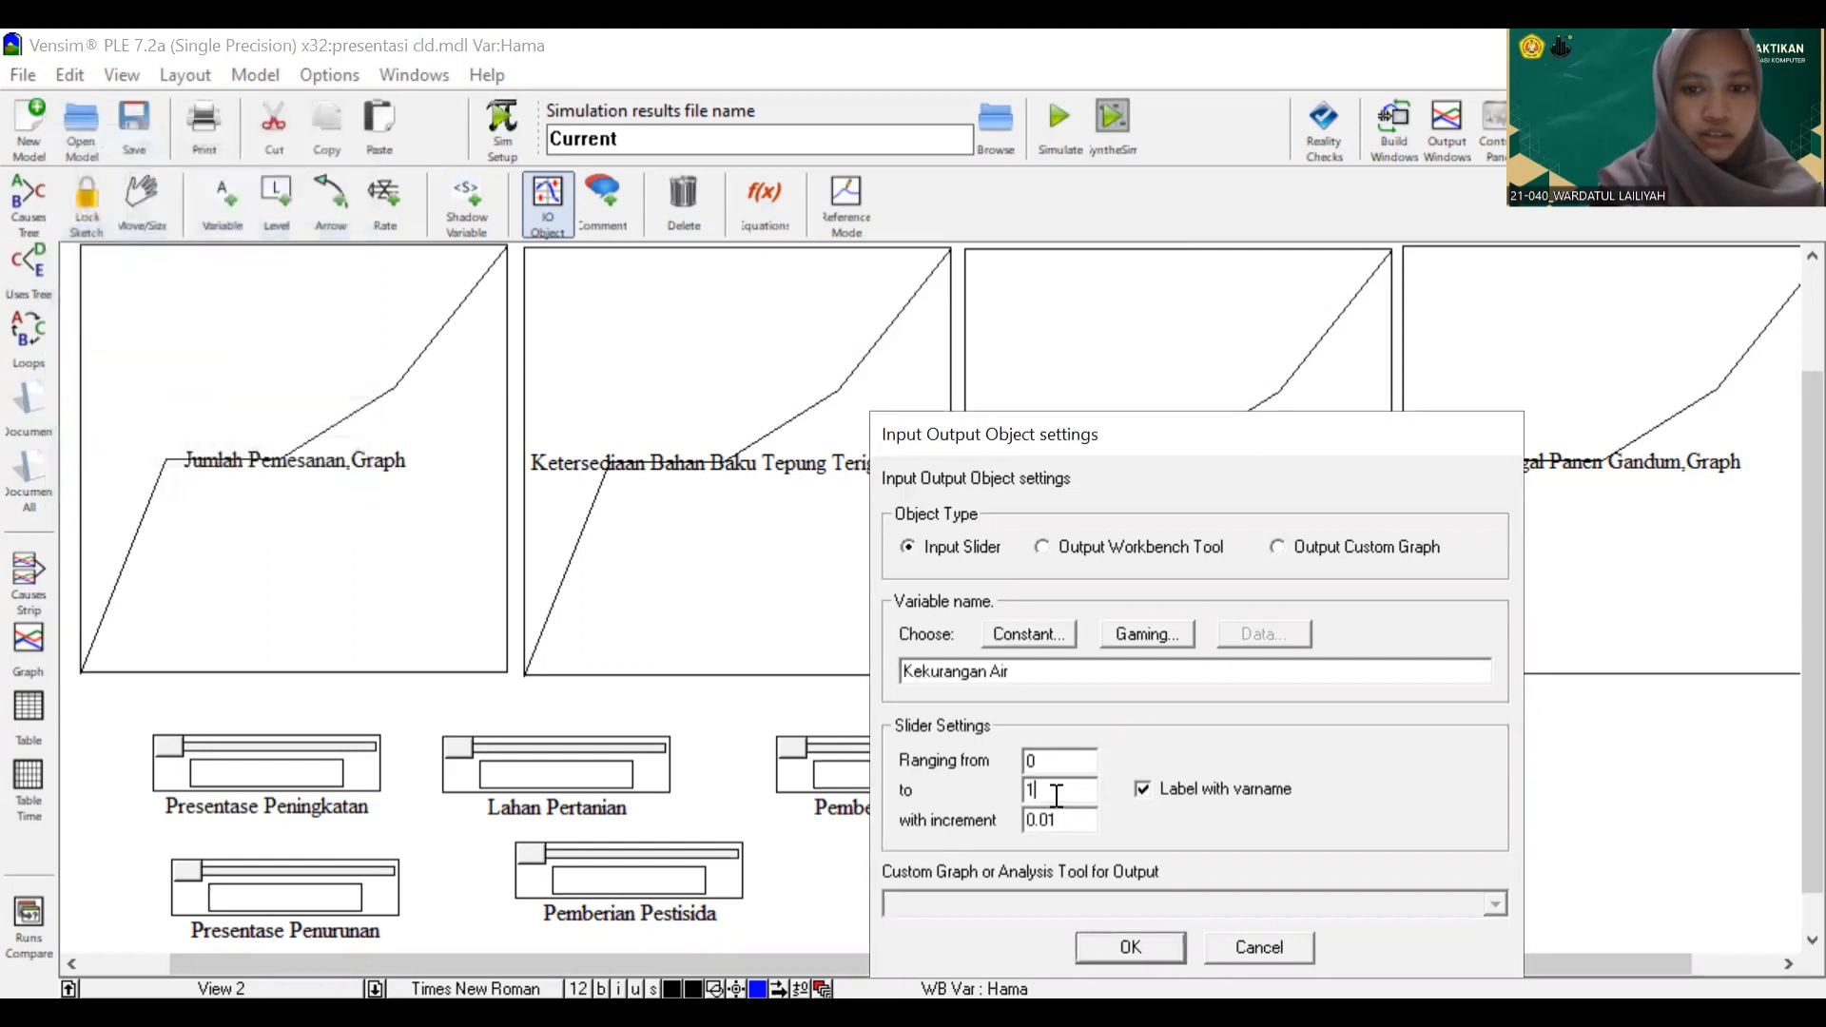
text(100)
key(Tab)
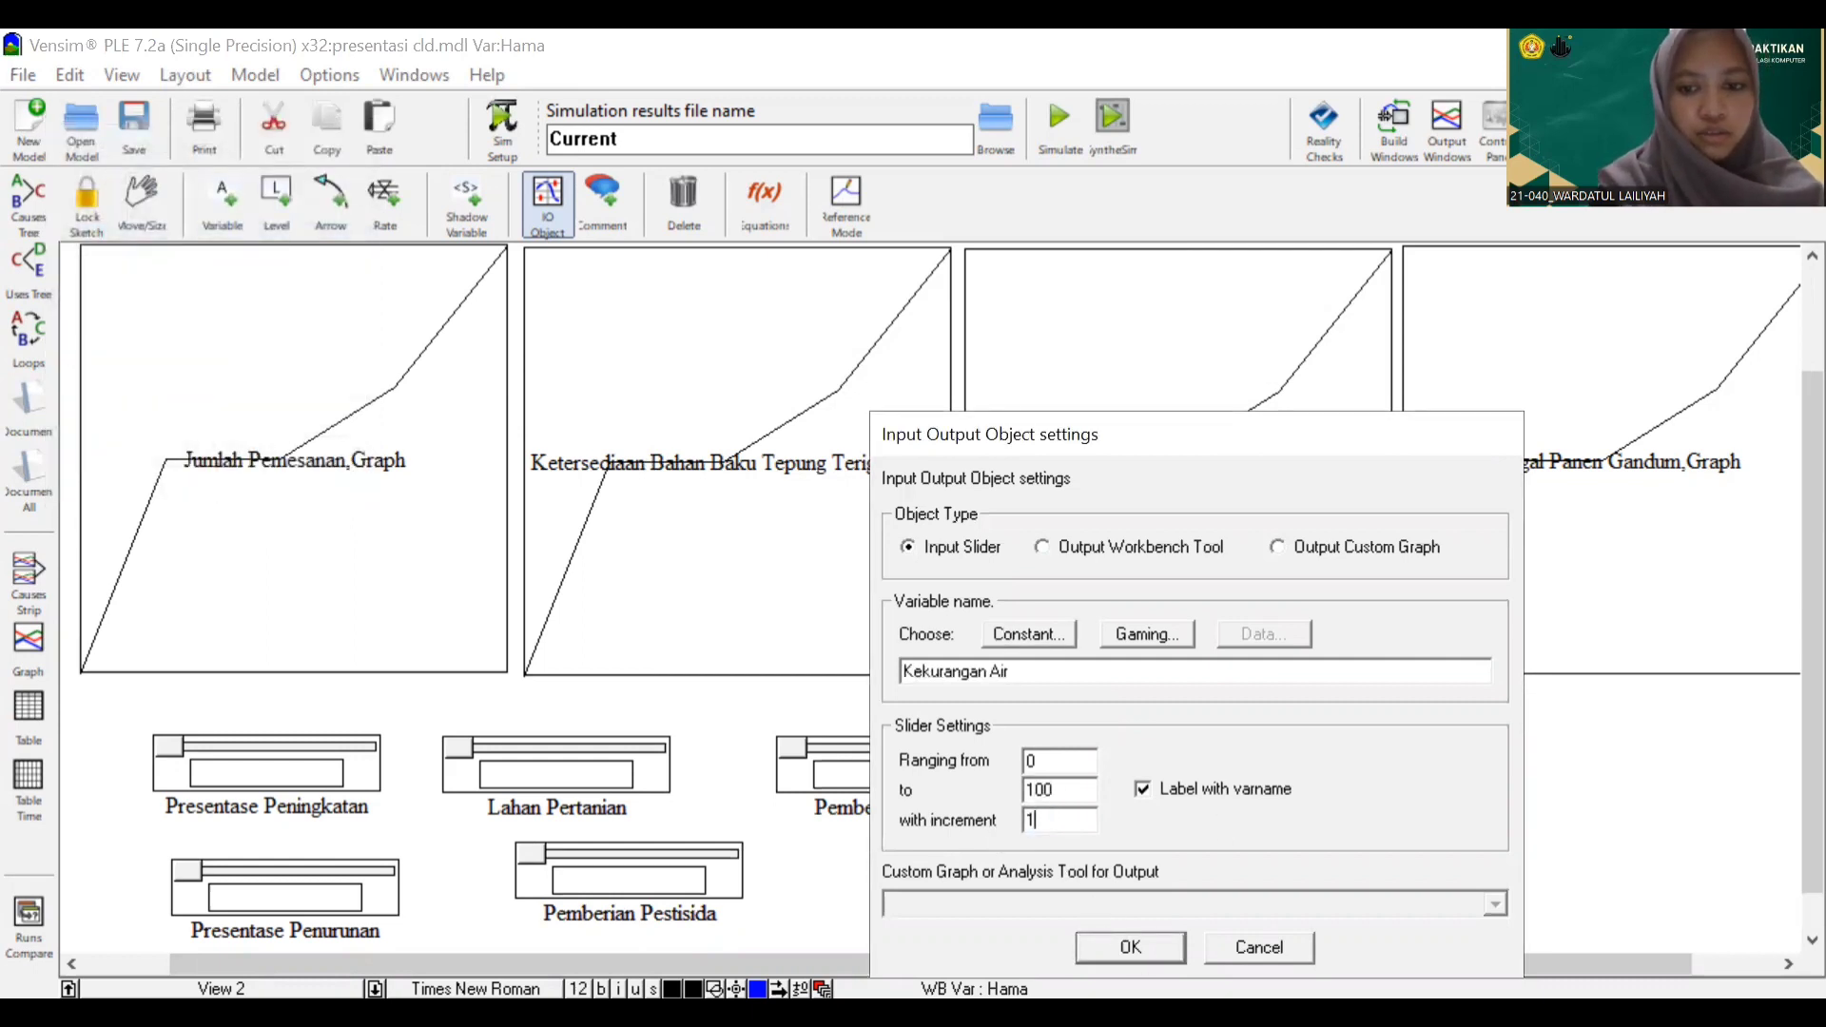
key(Return)
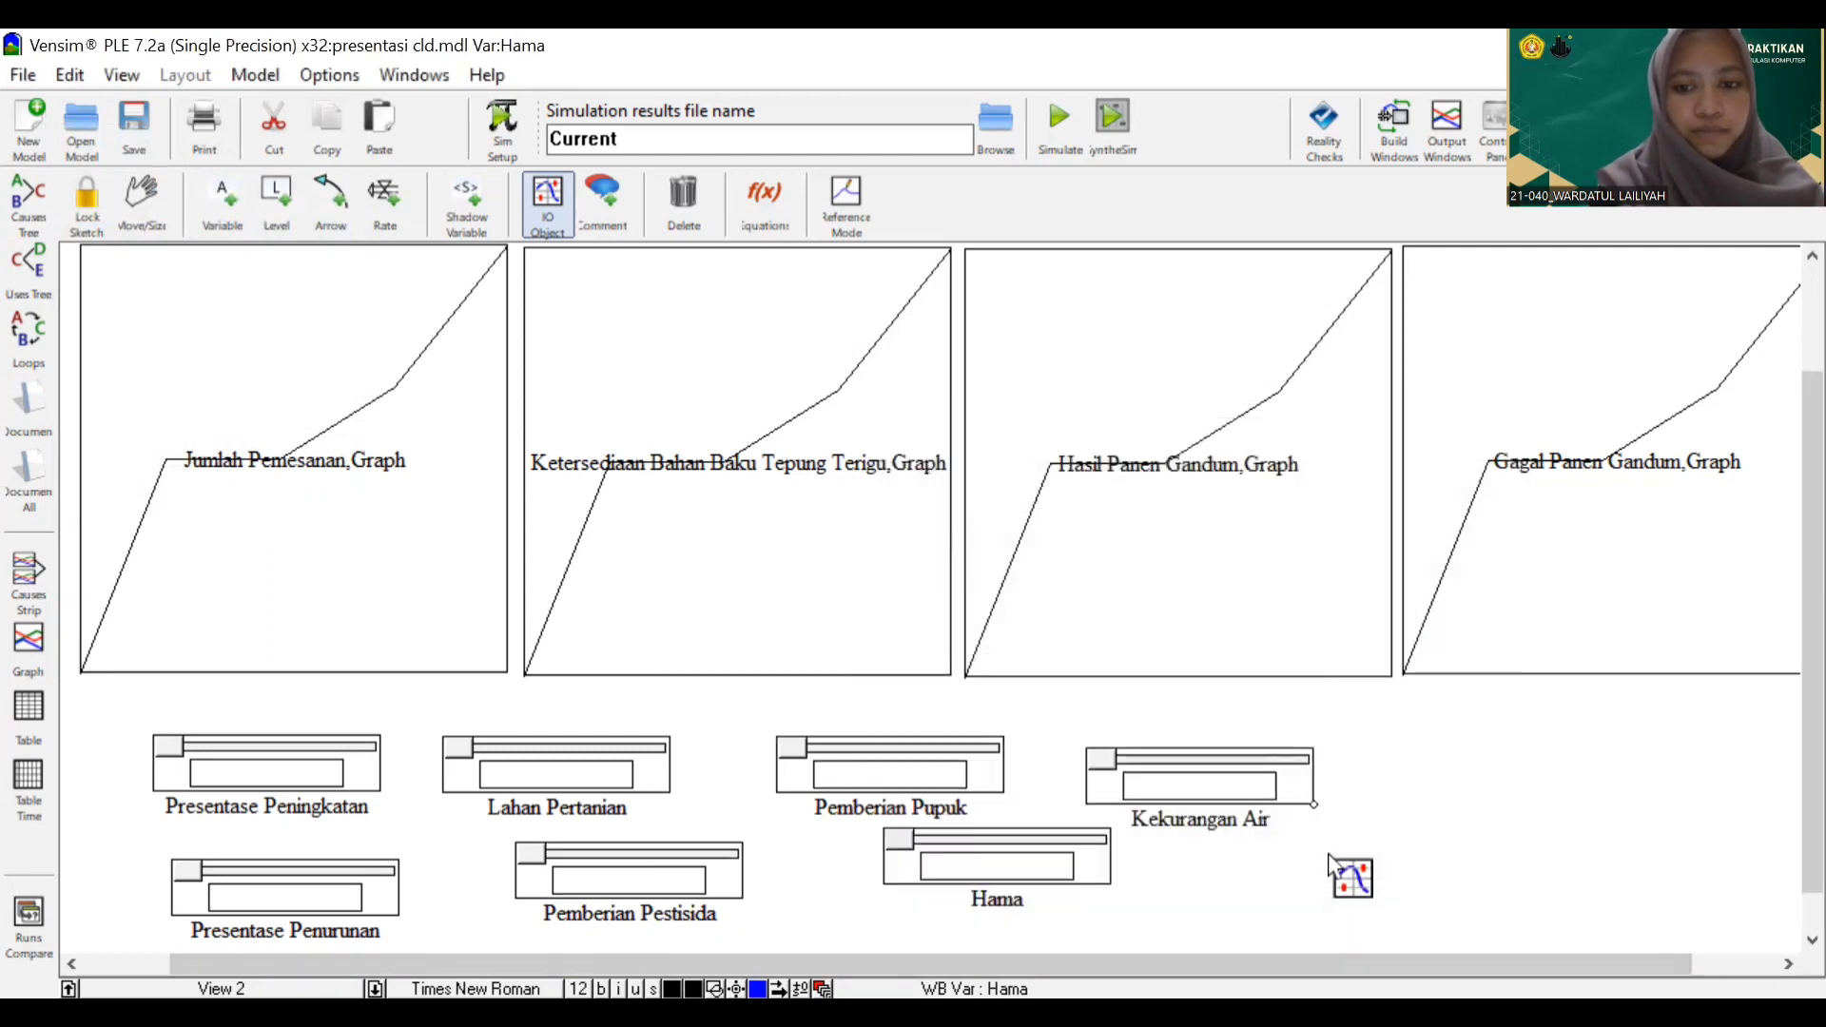
Add an input slider for the constant Suhu dan Iklim below the Kekurangan Air slider, ranging from 0 to 100 with increment 1
click(1137, 613)
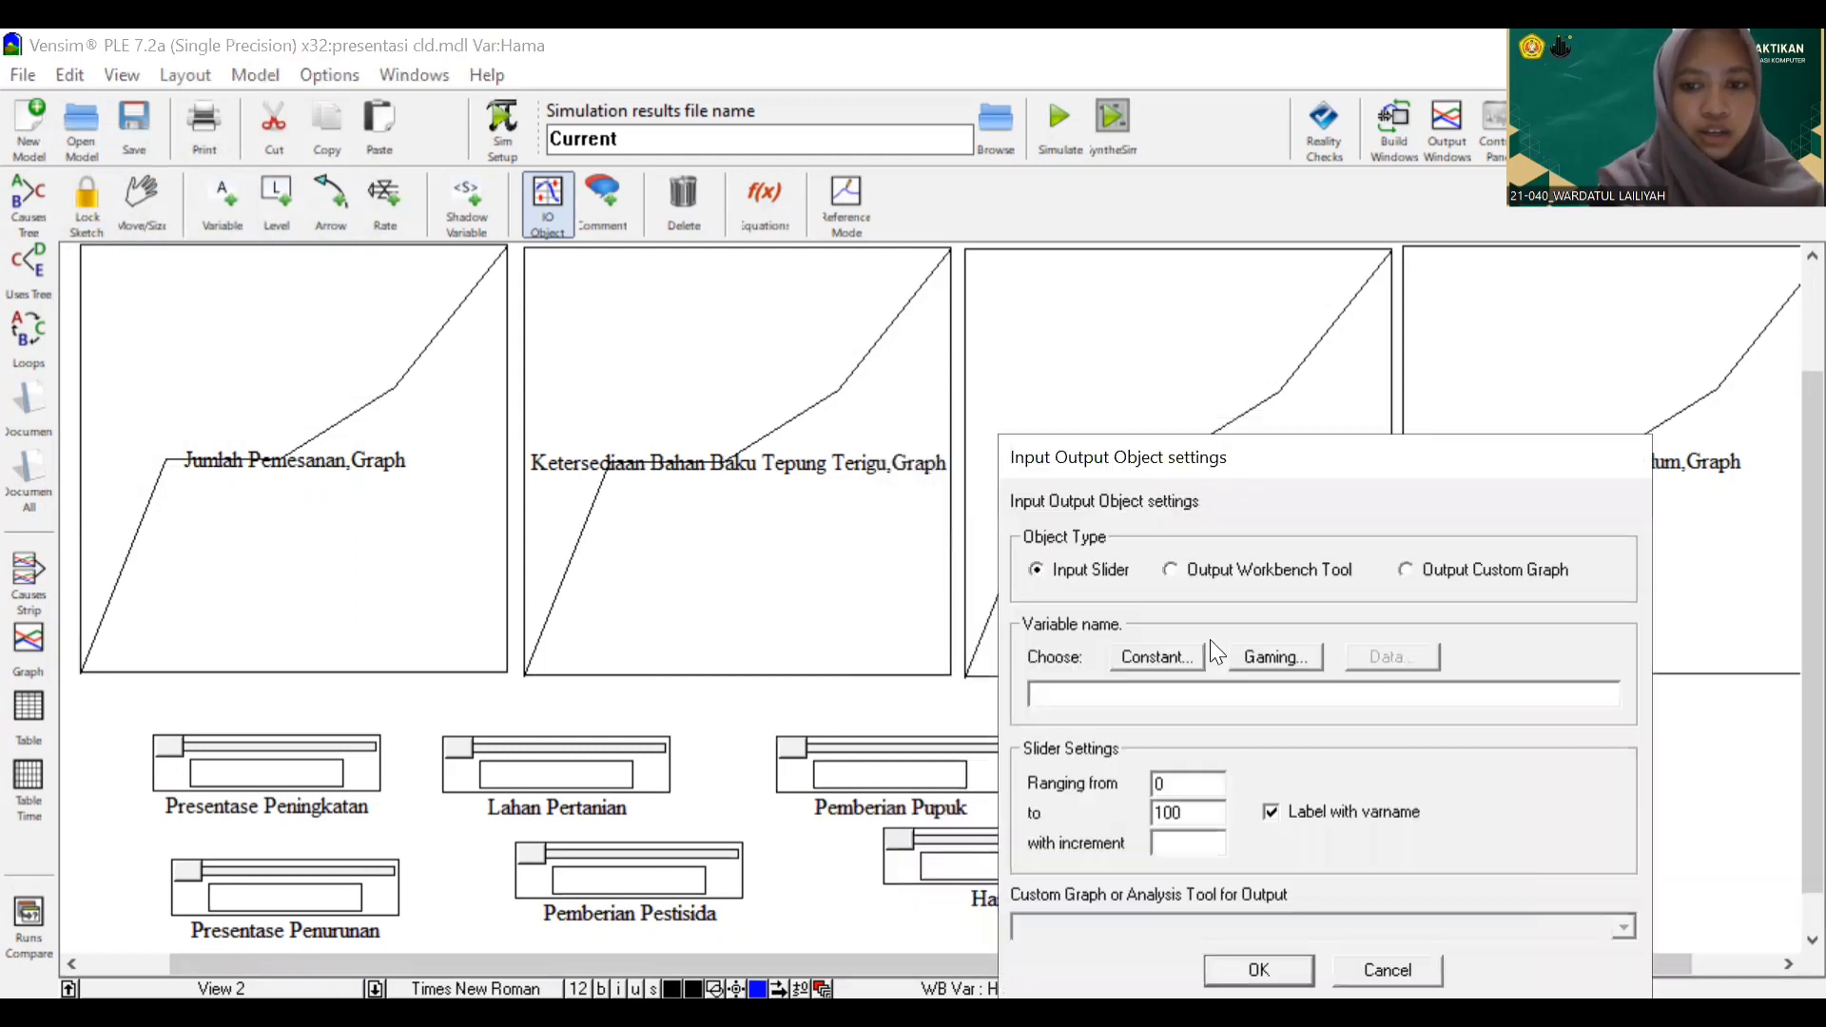
click(1156, 655)
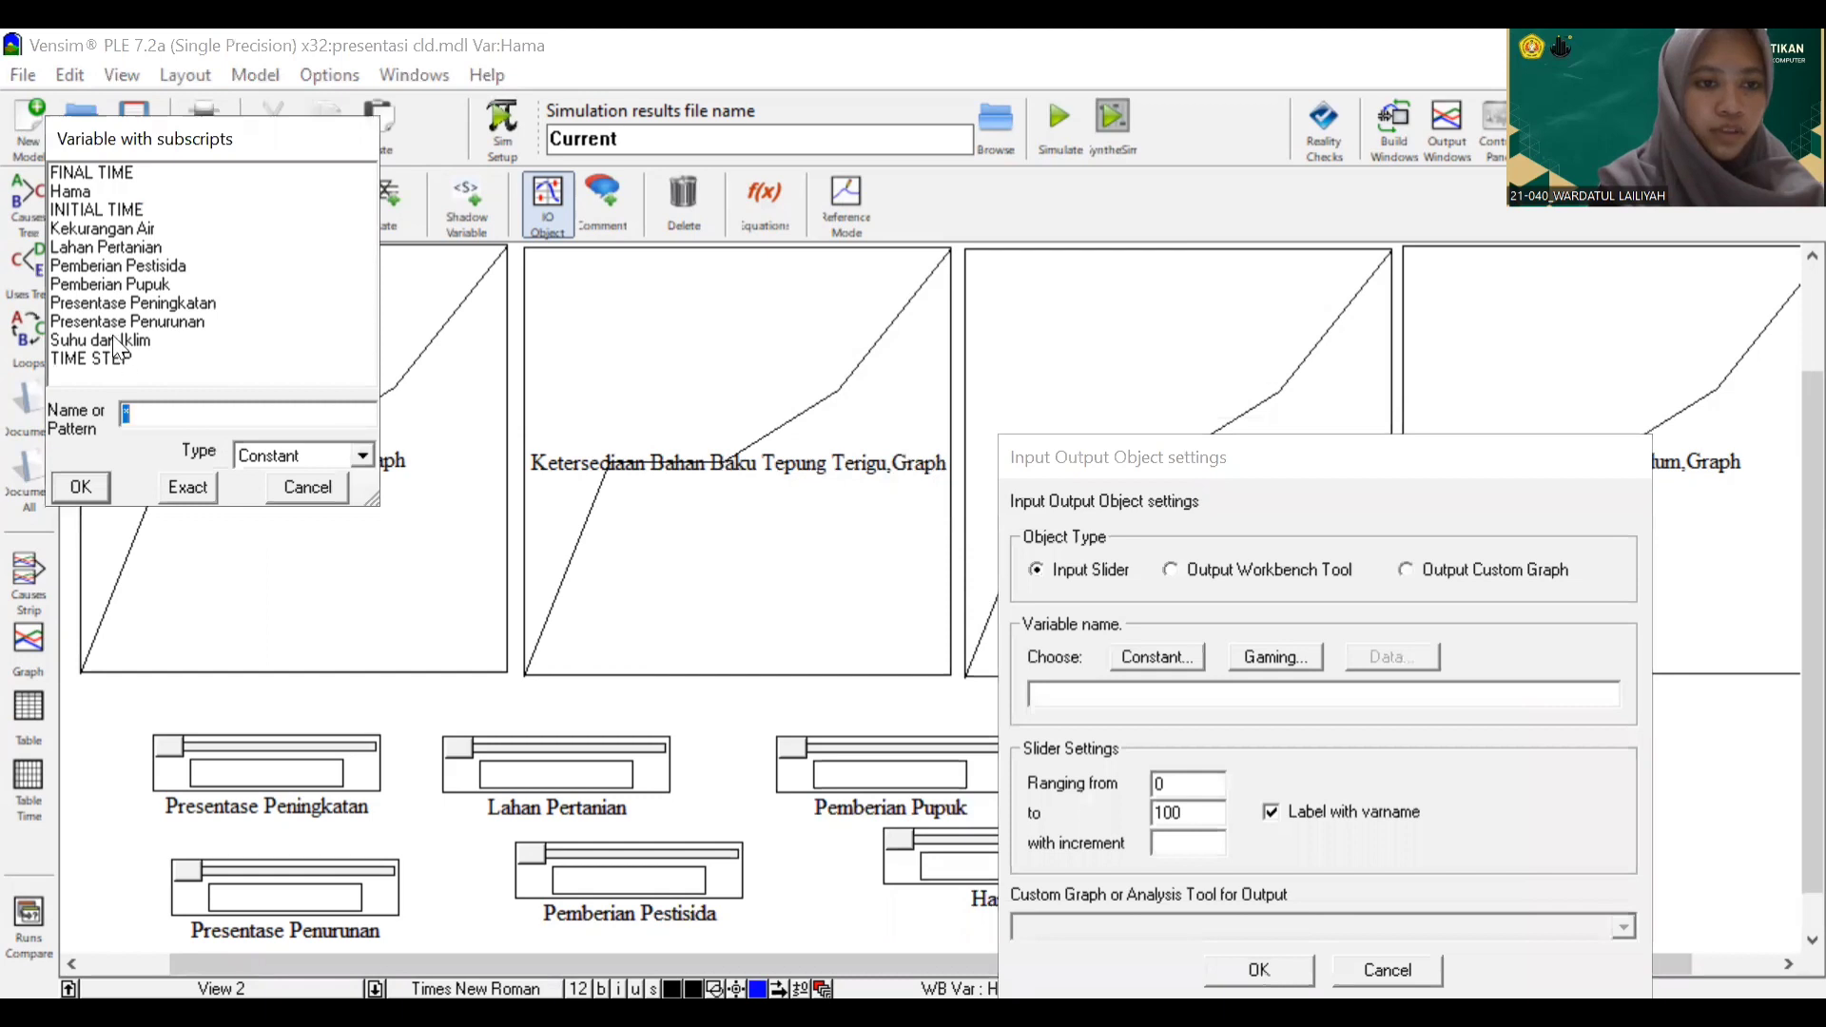
click(116, 340)
click(212, 481)
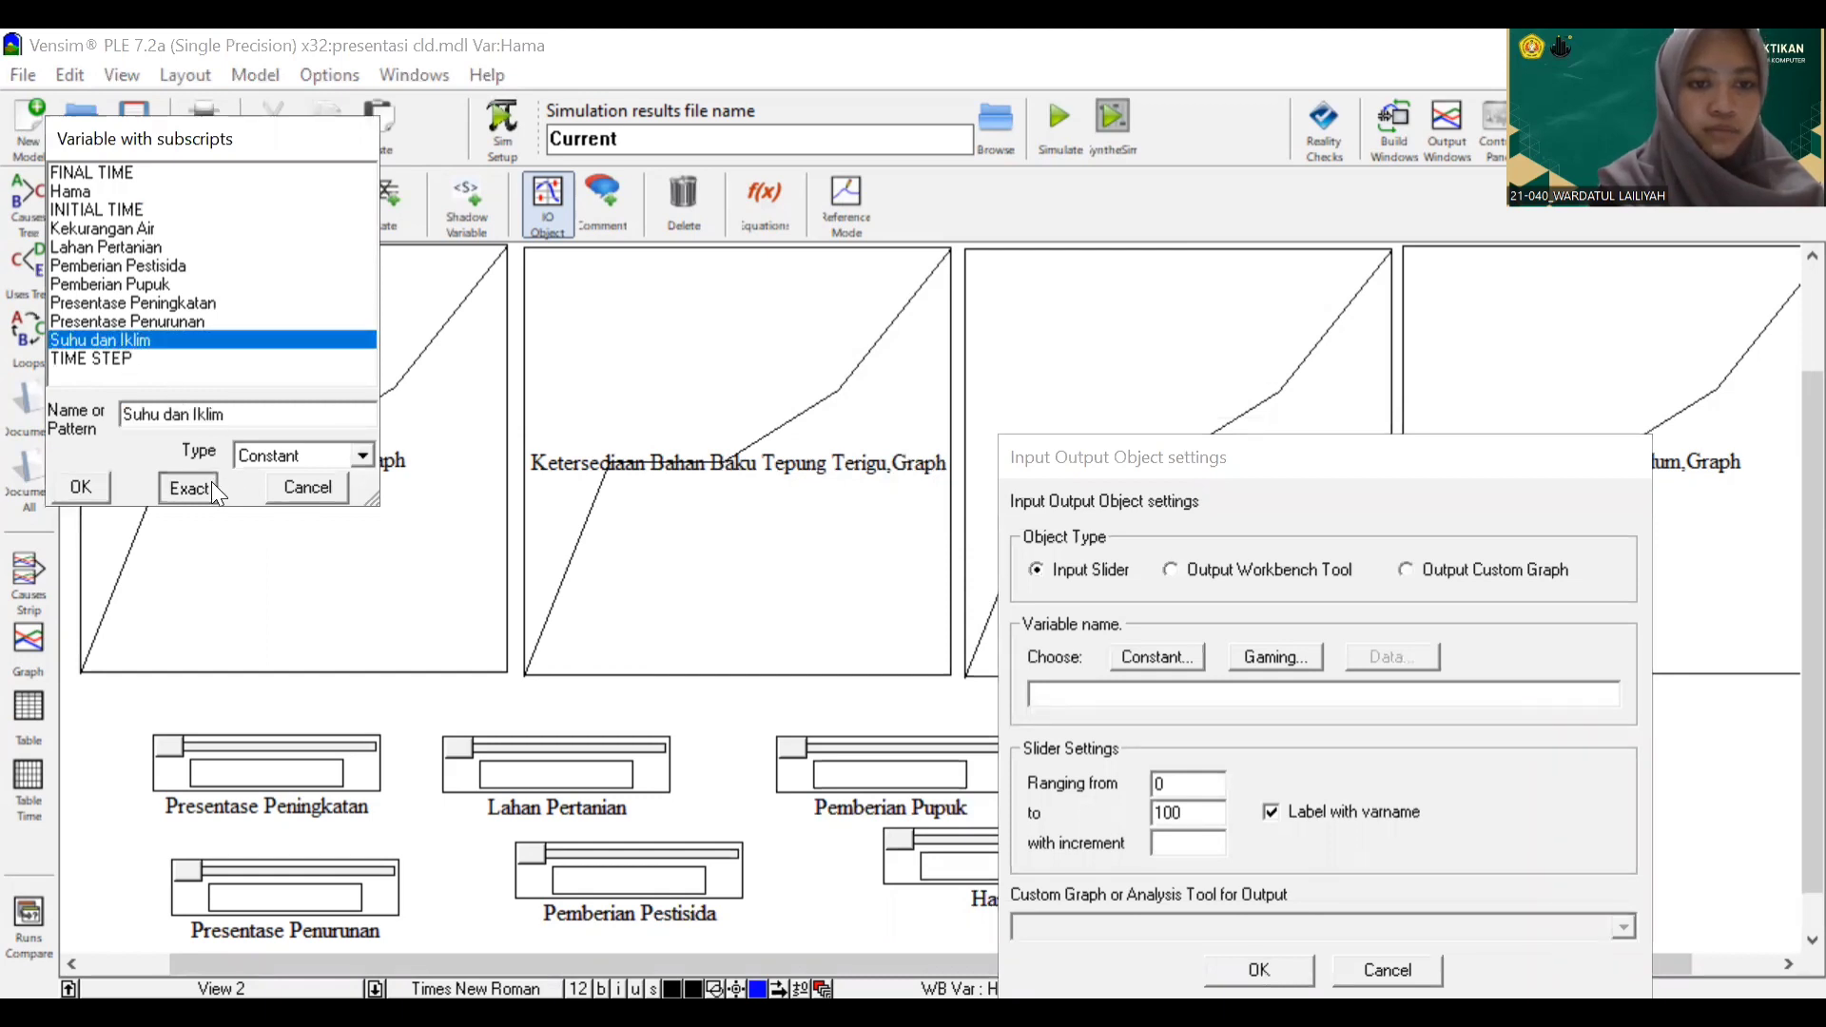
click(1193, 813)
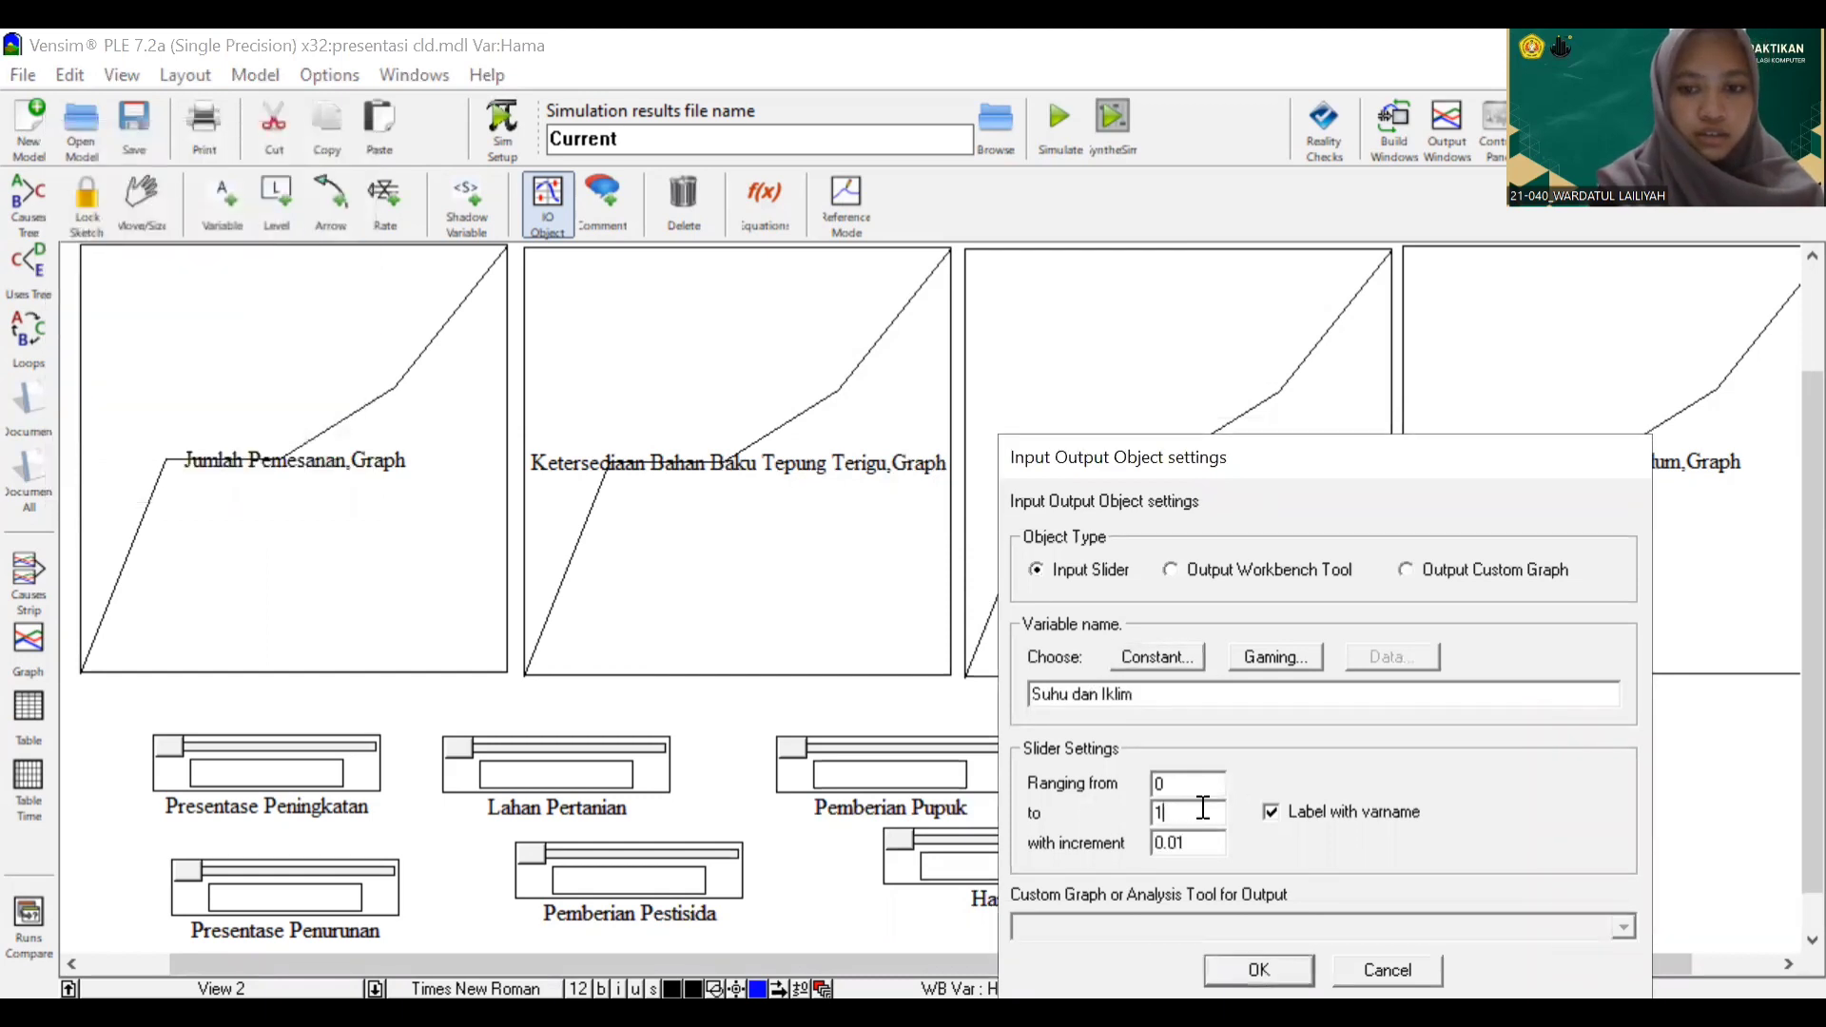
text(00)
drag(1193, 843, 1137, 849)
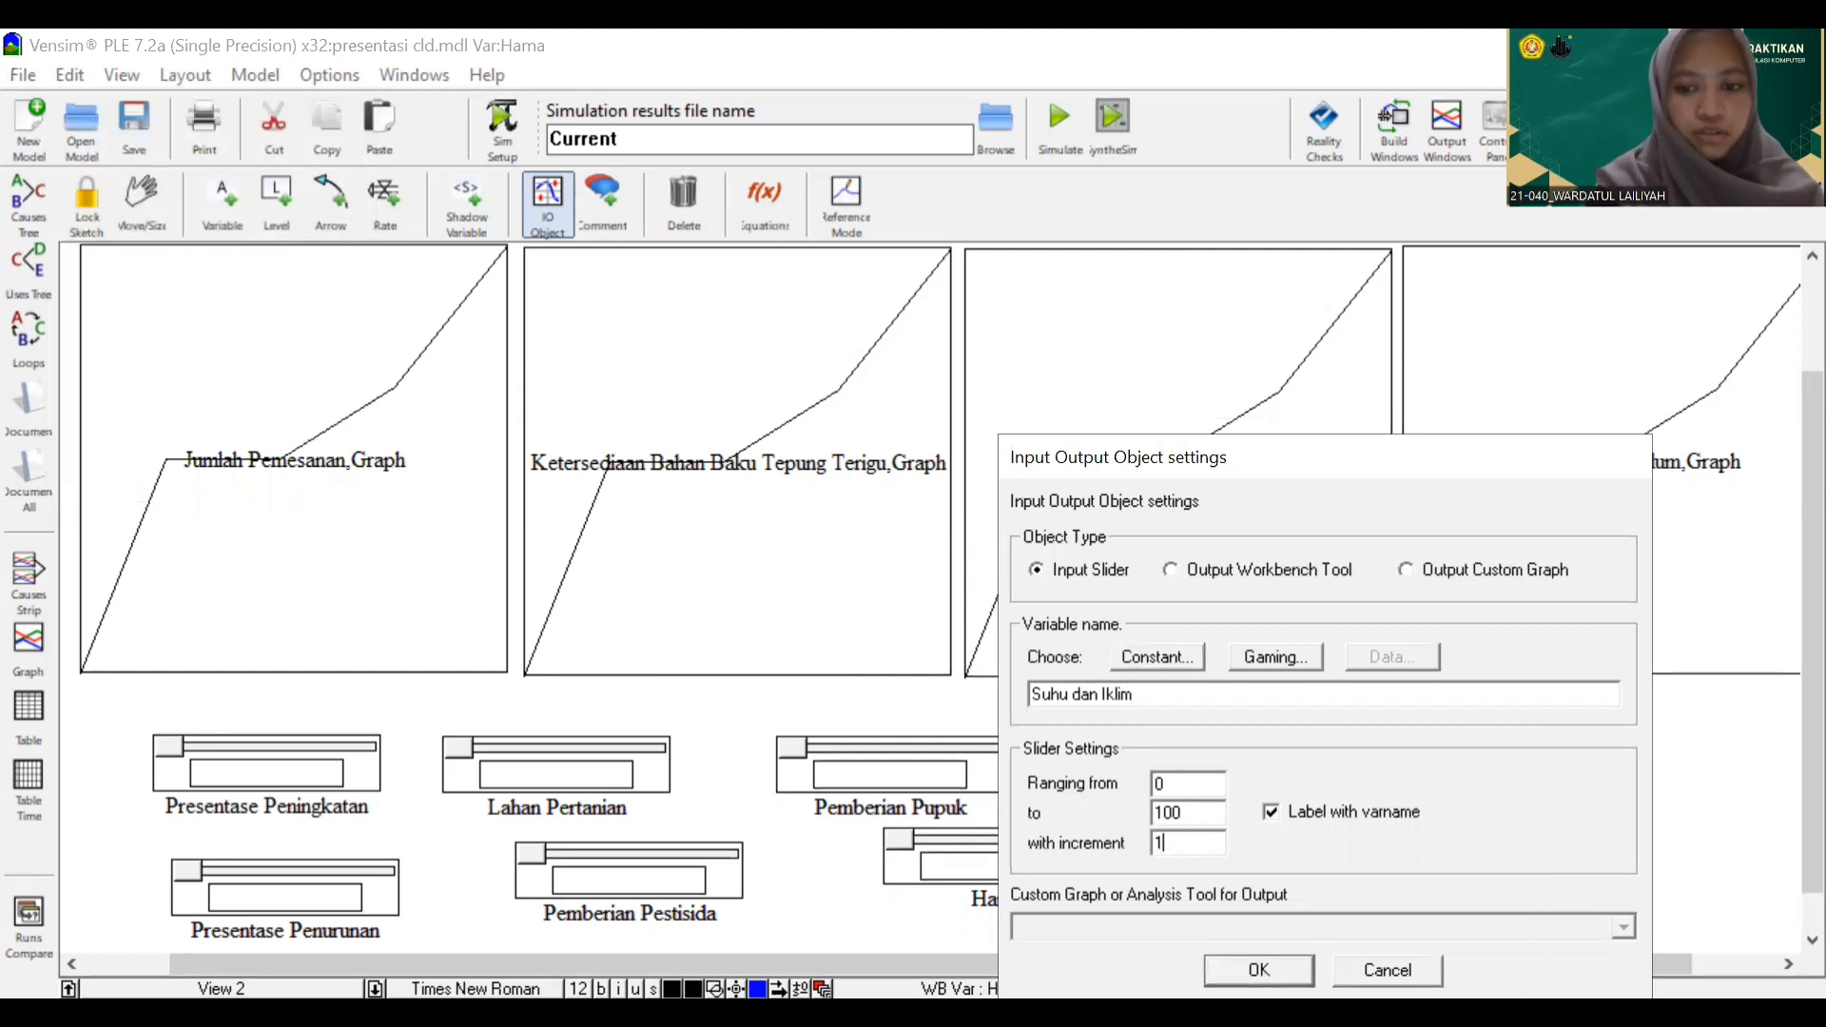
click(1258, 969)
Move the Pemberian Pestisida slider below the Gagal Panen Gandum graph and the Kekurangan Air slider below the Lahan Pertanian slider
scroll(1379, 870, down, 1)
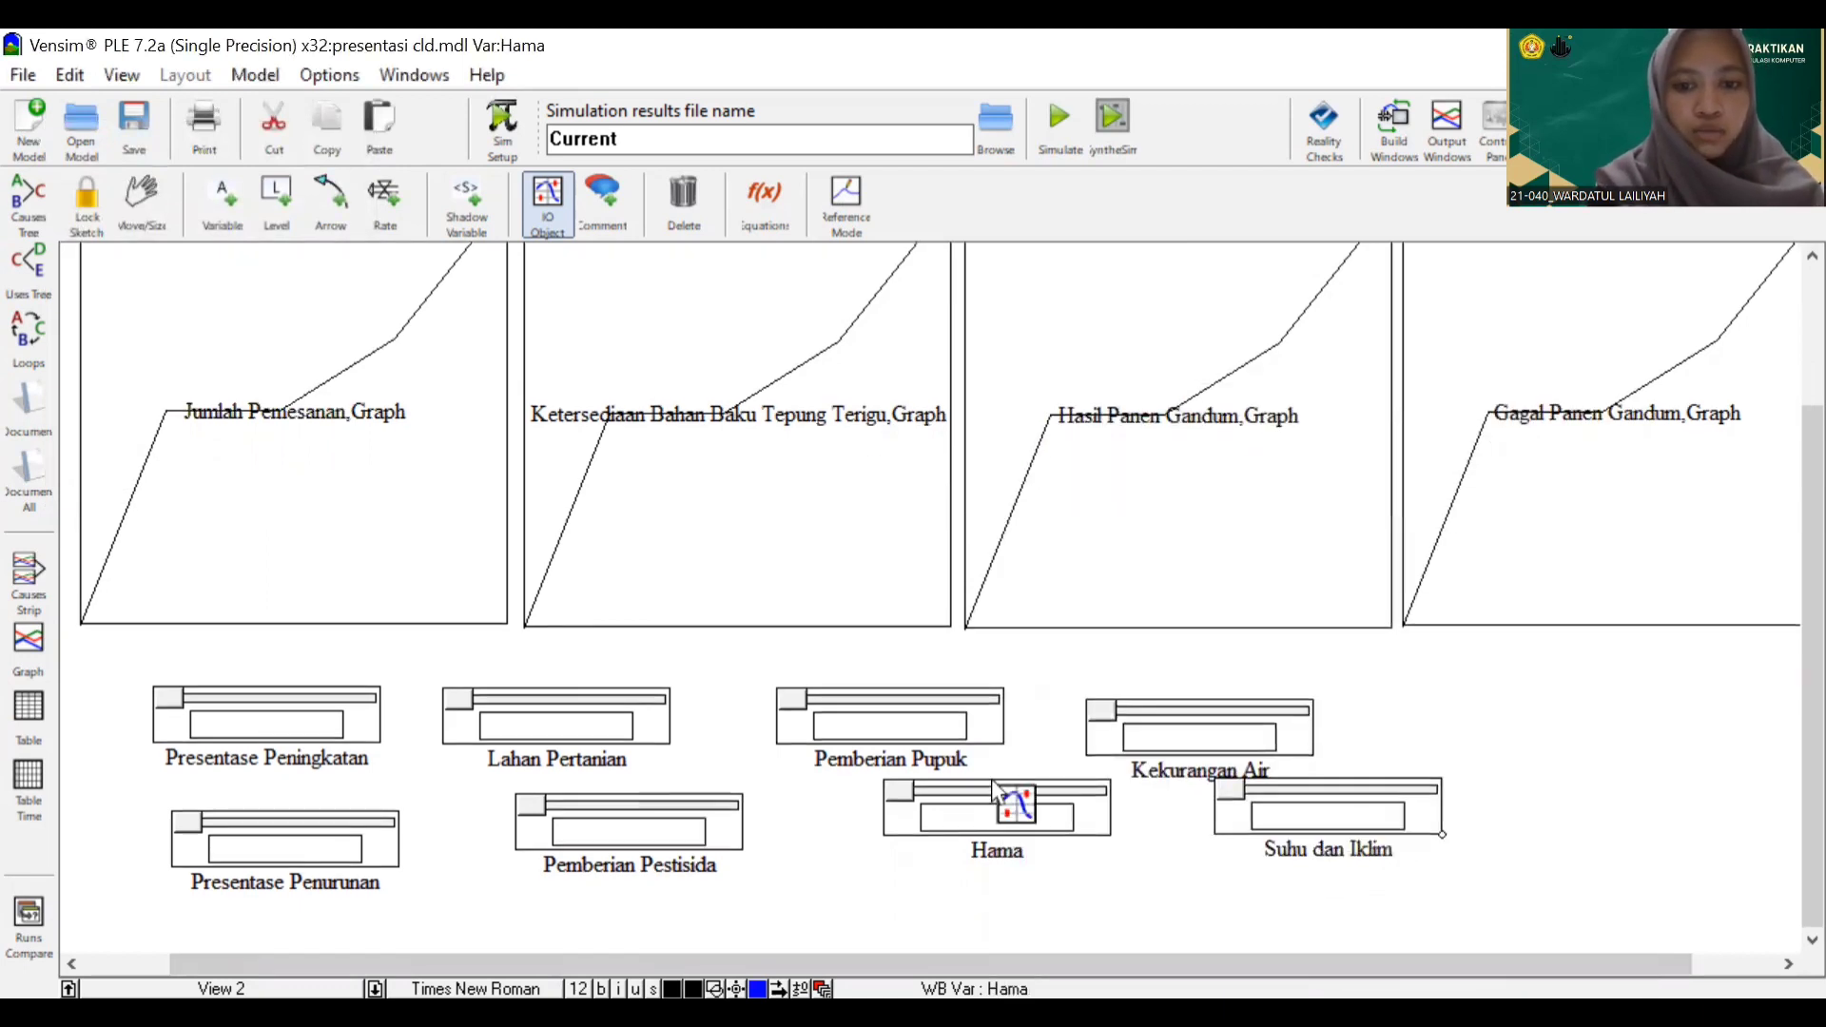
click(1258, 736)
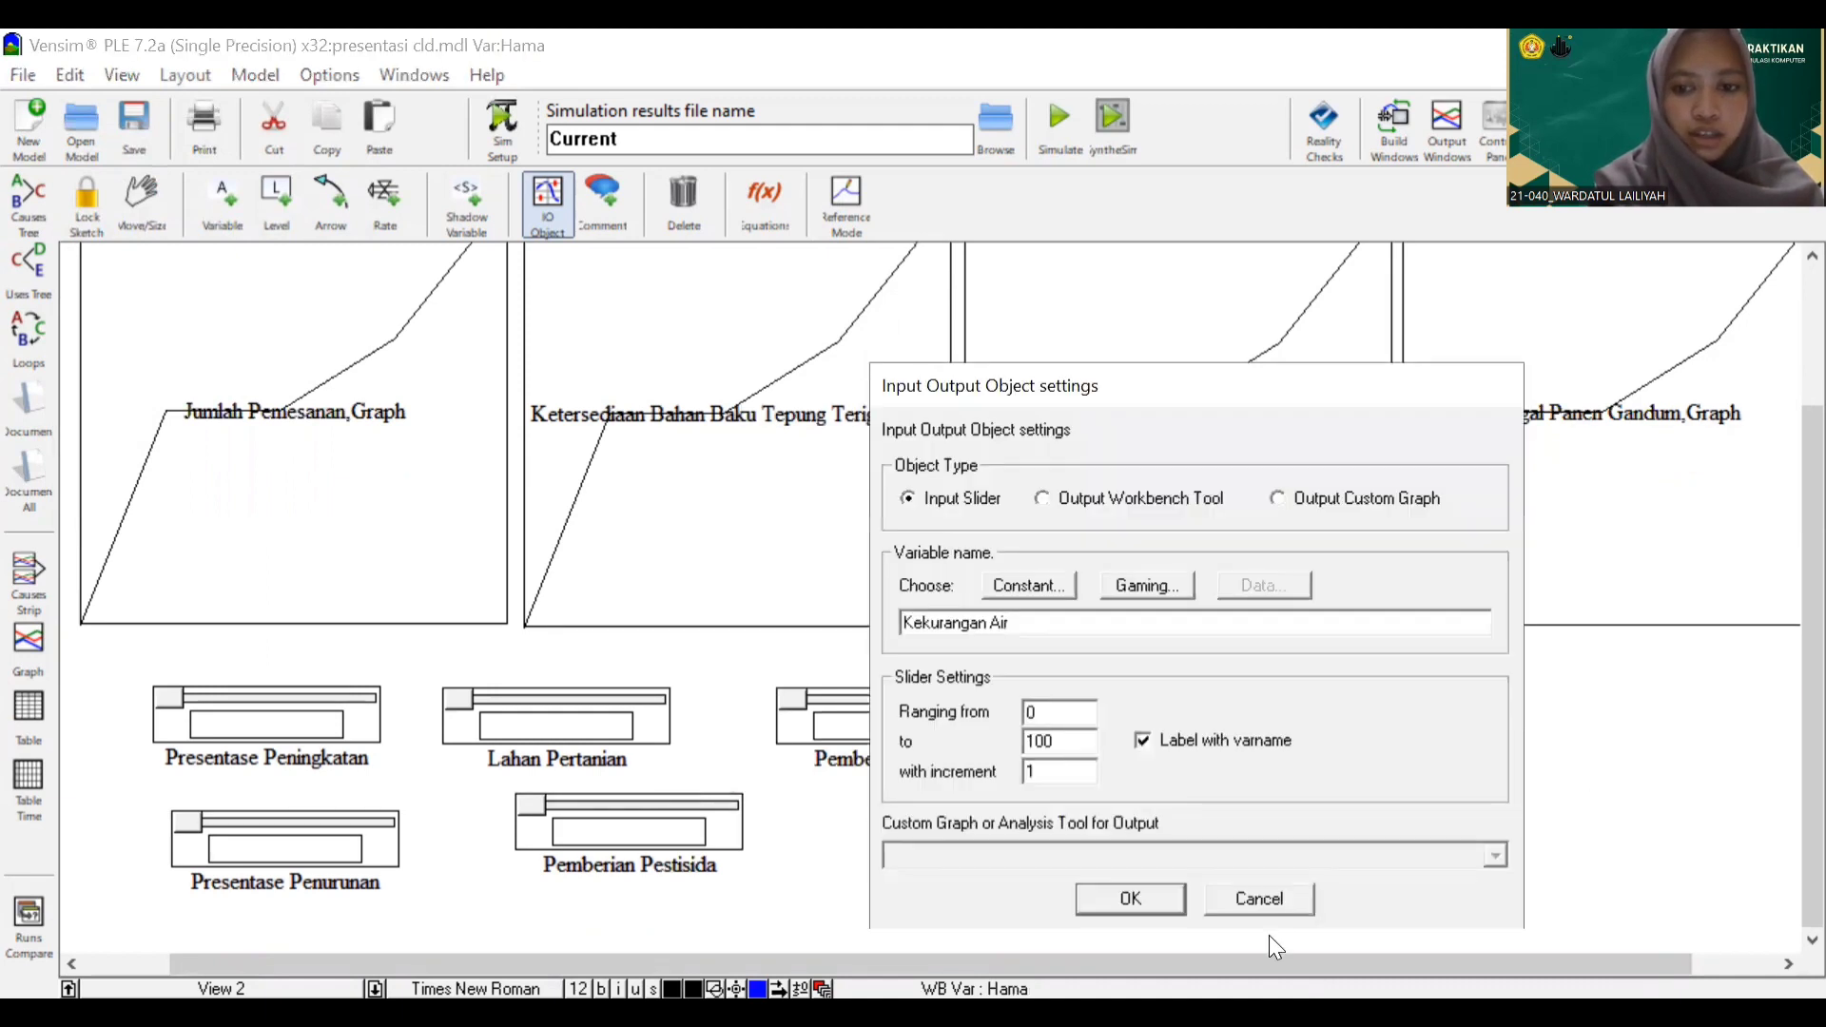
click(1272, 909)
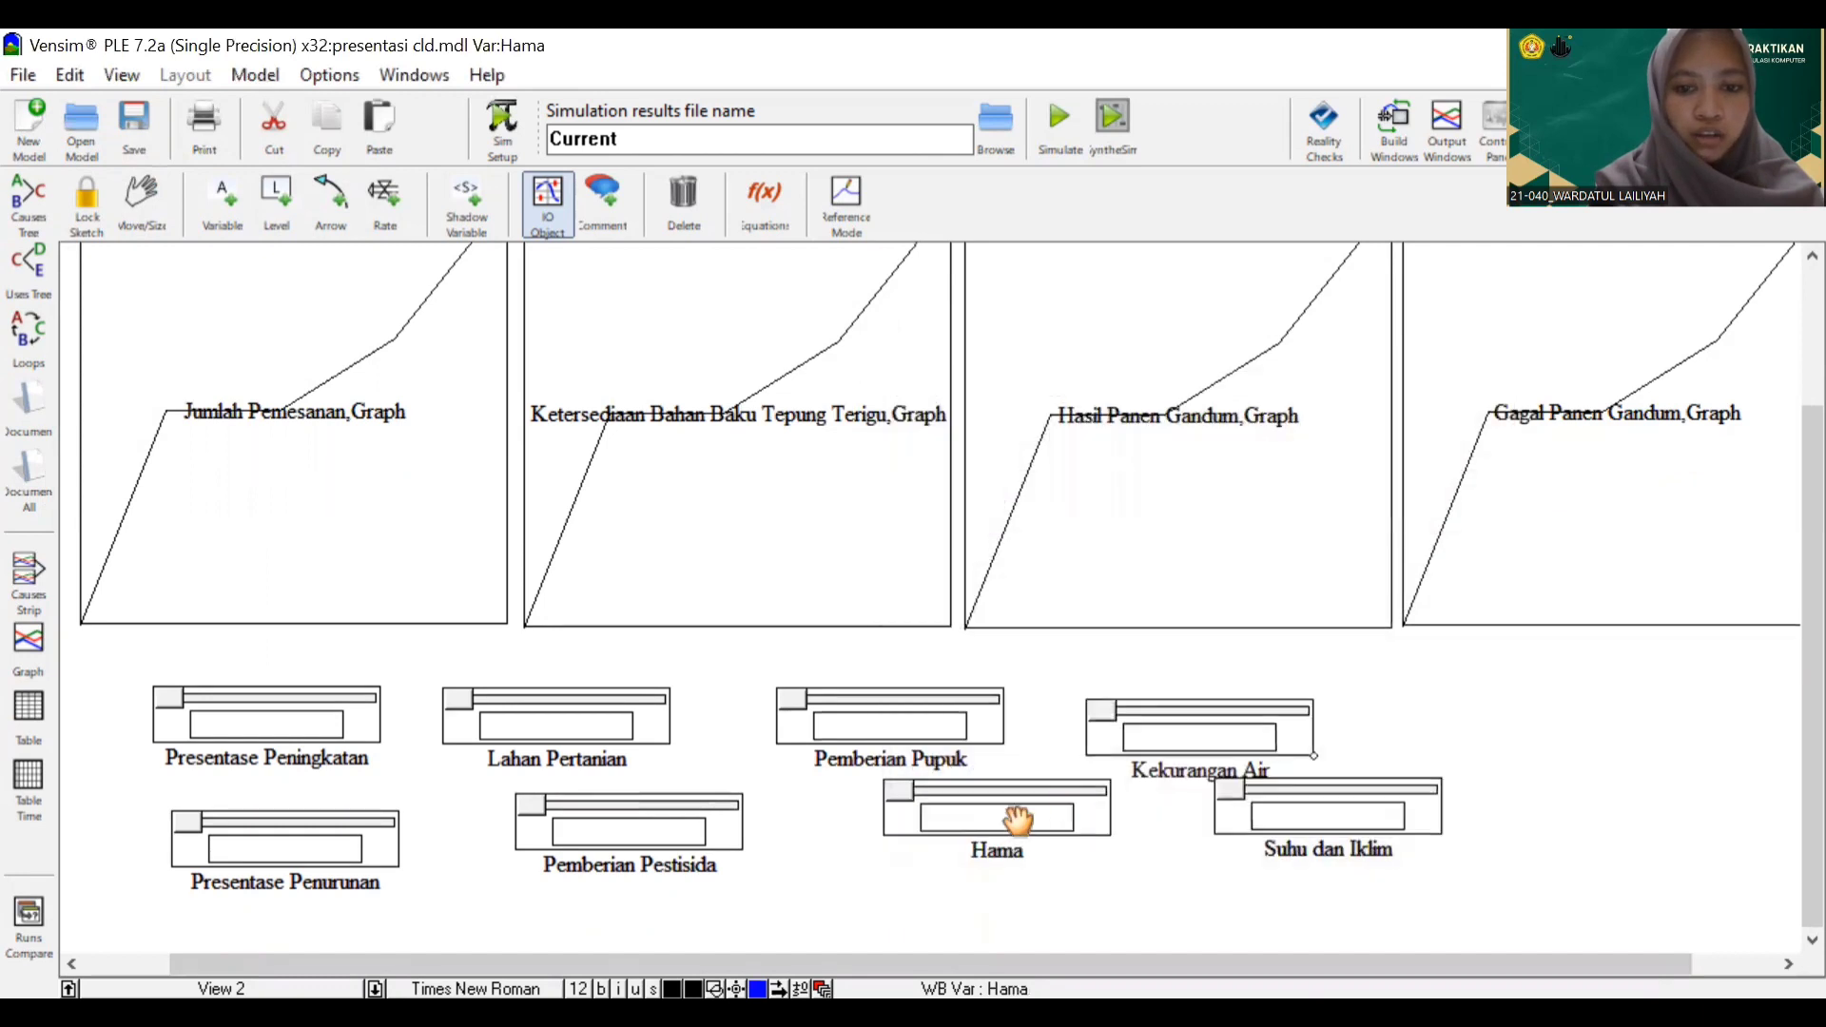
click(654, 820)
drag(1450, 721, 1452, 725)
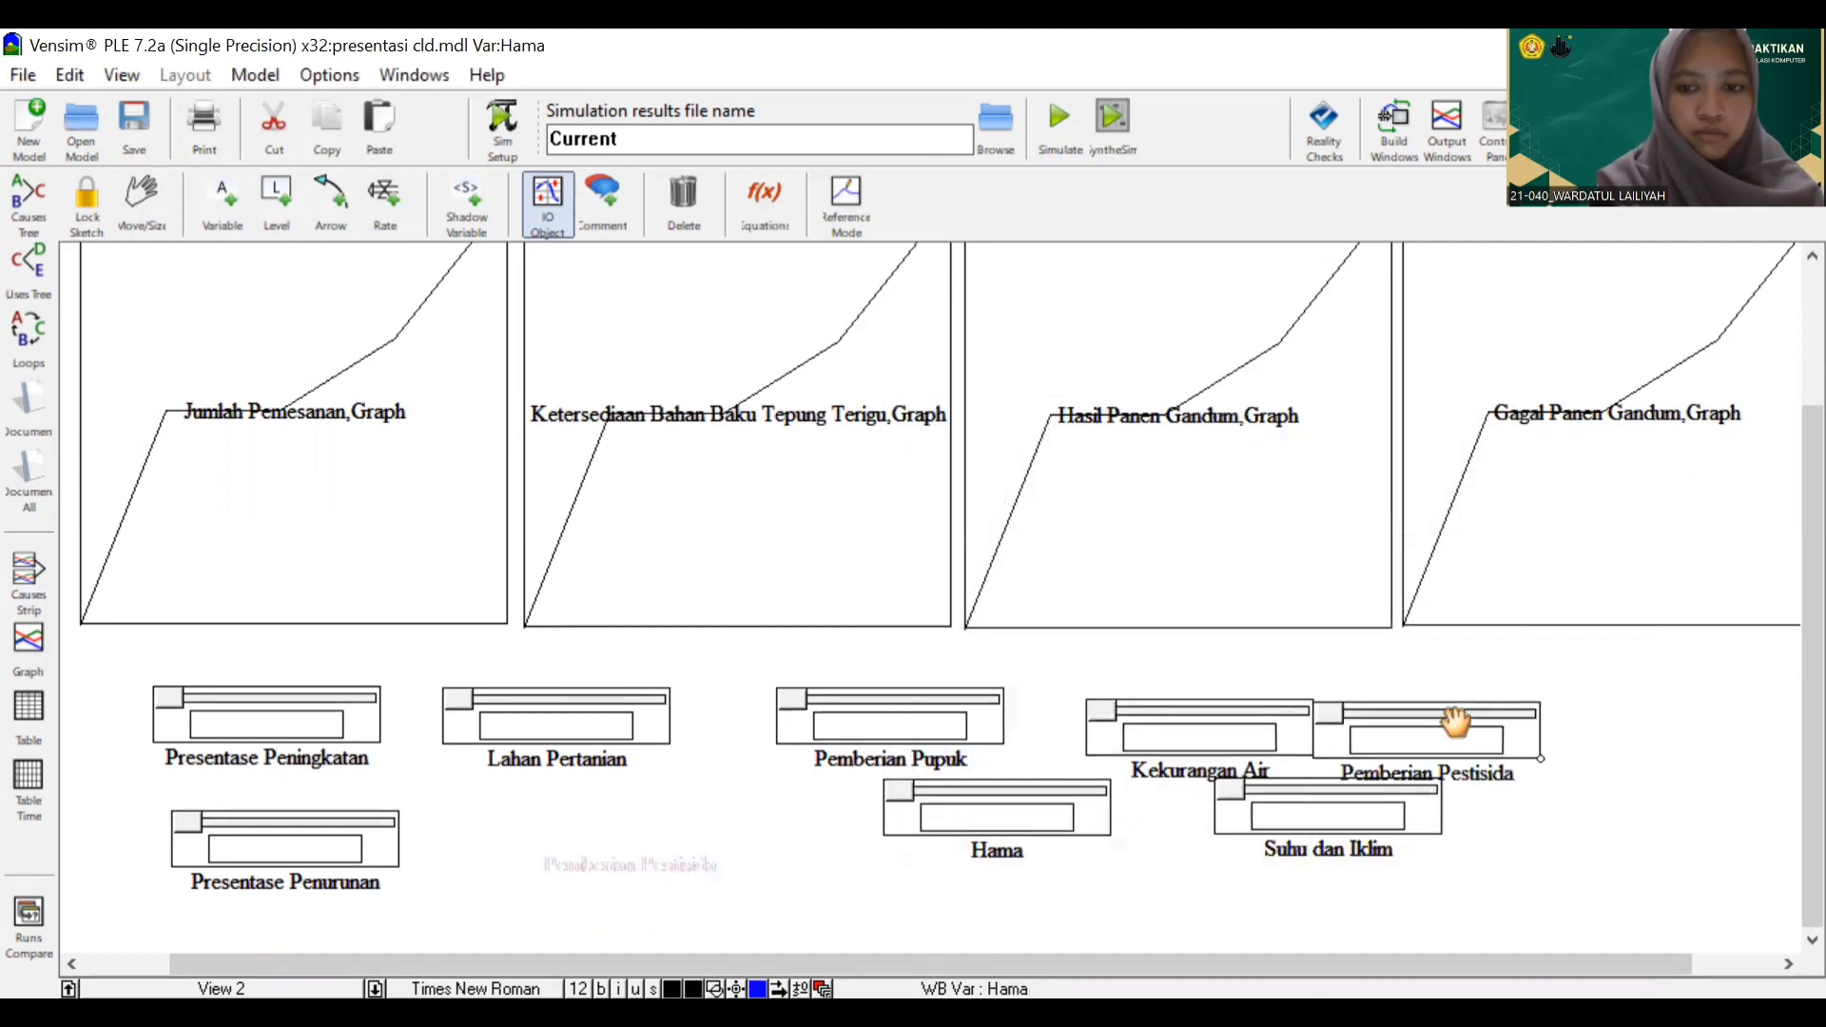
drag(1255, 717, 721, 849)
Reposition the Hama, Pemberian Pupuk, Suhu dan Iklim, Kekurangan Air and Lahan Pertanian sliders into evenly spaced pairs, one above the other
drag(980, 813, 985, 838)
drag(918, 708, 988, 725)
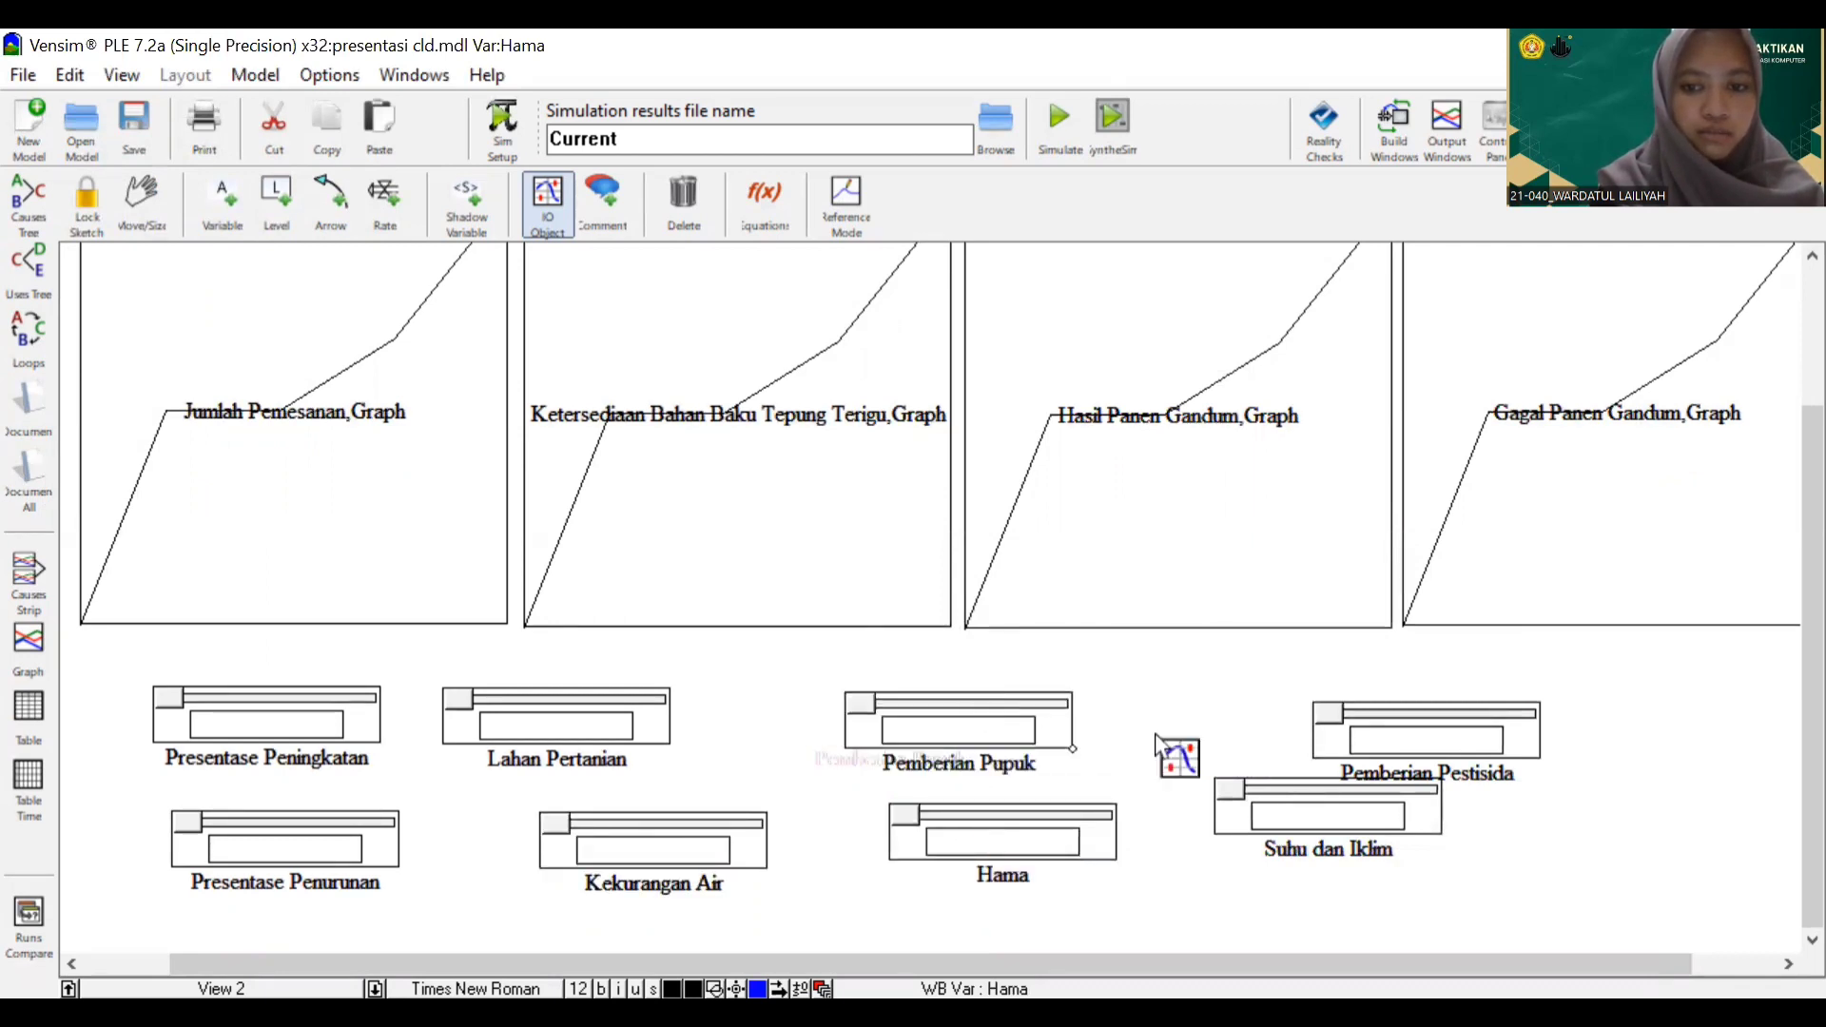
drag(1303, 807, 1459, 852)
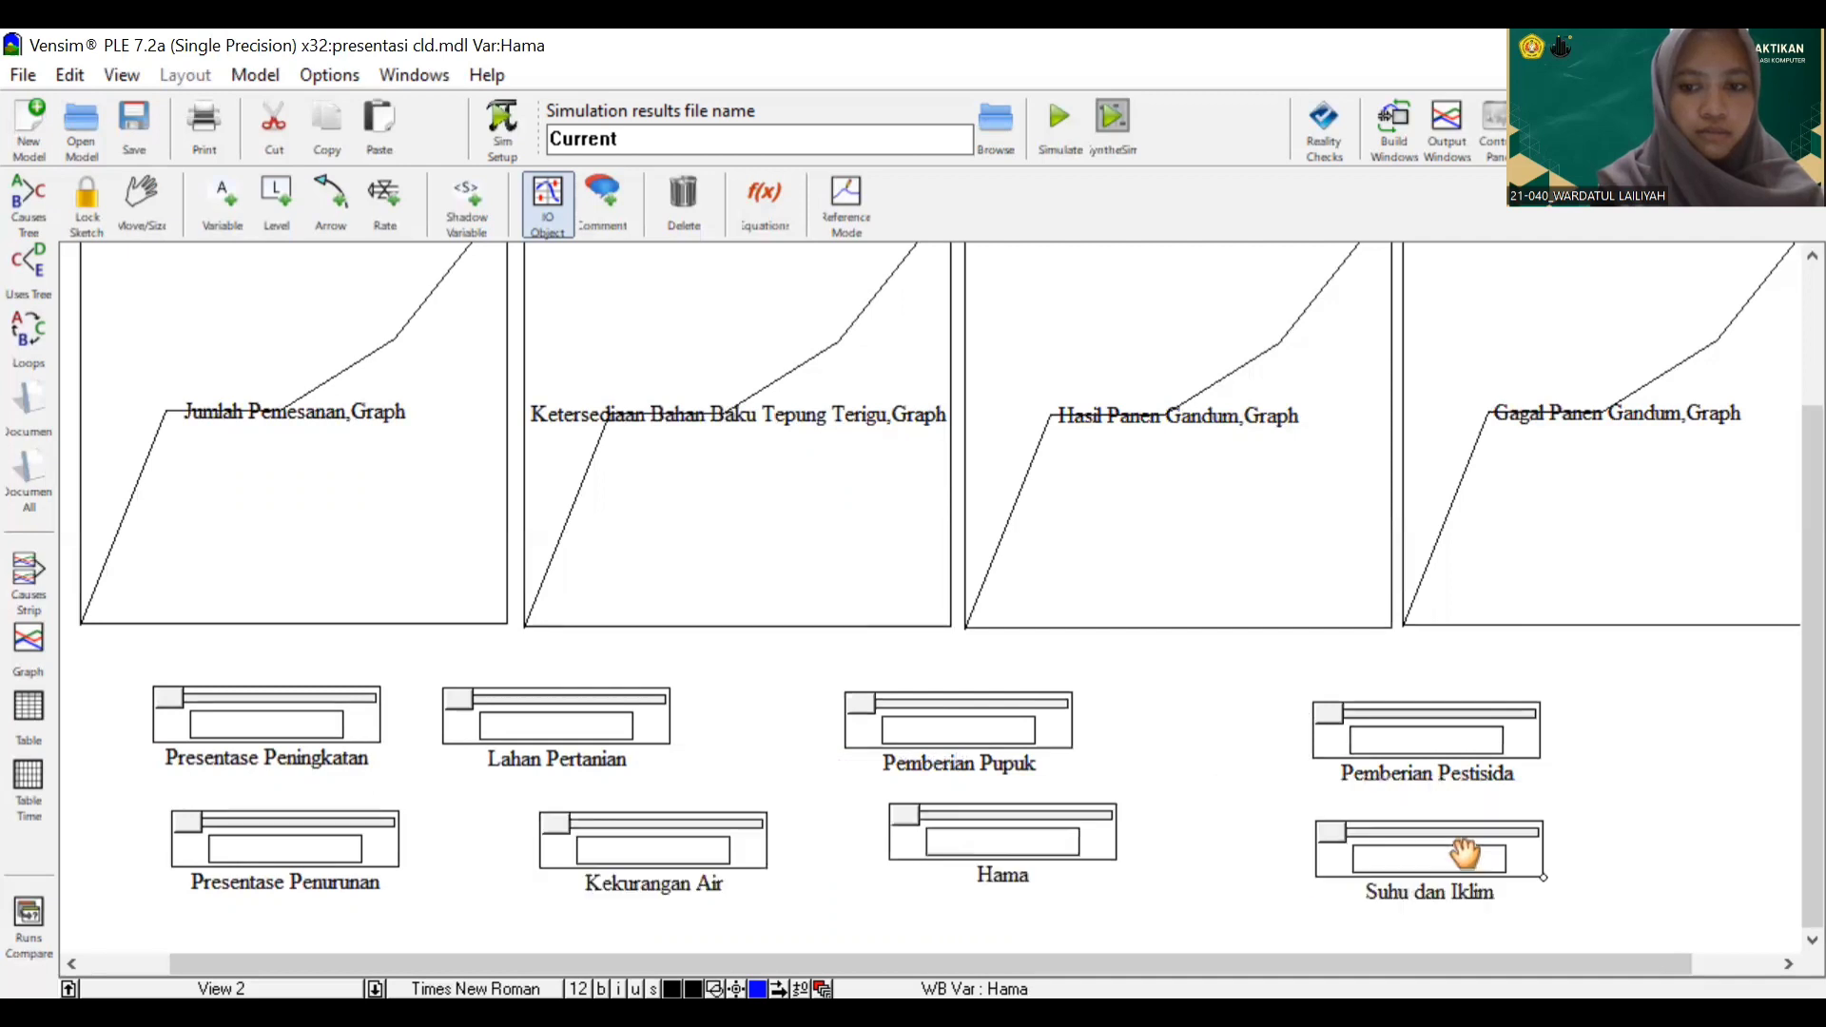
drag(693, 852, 582, 866)
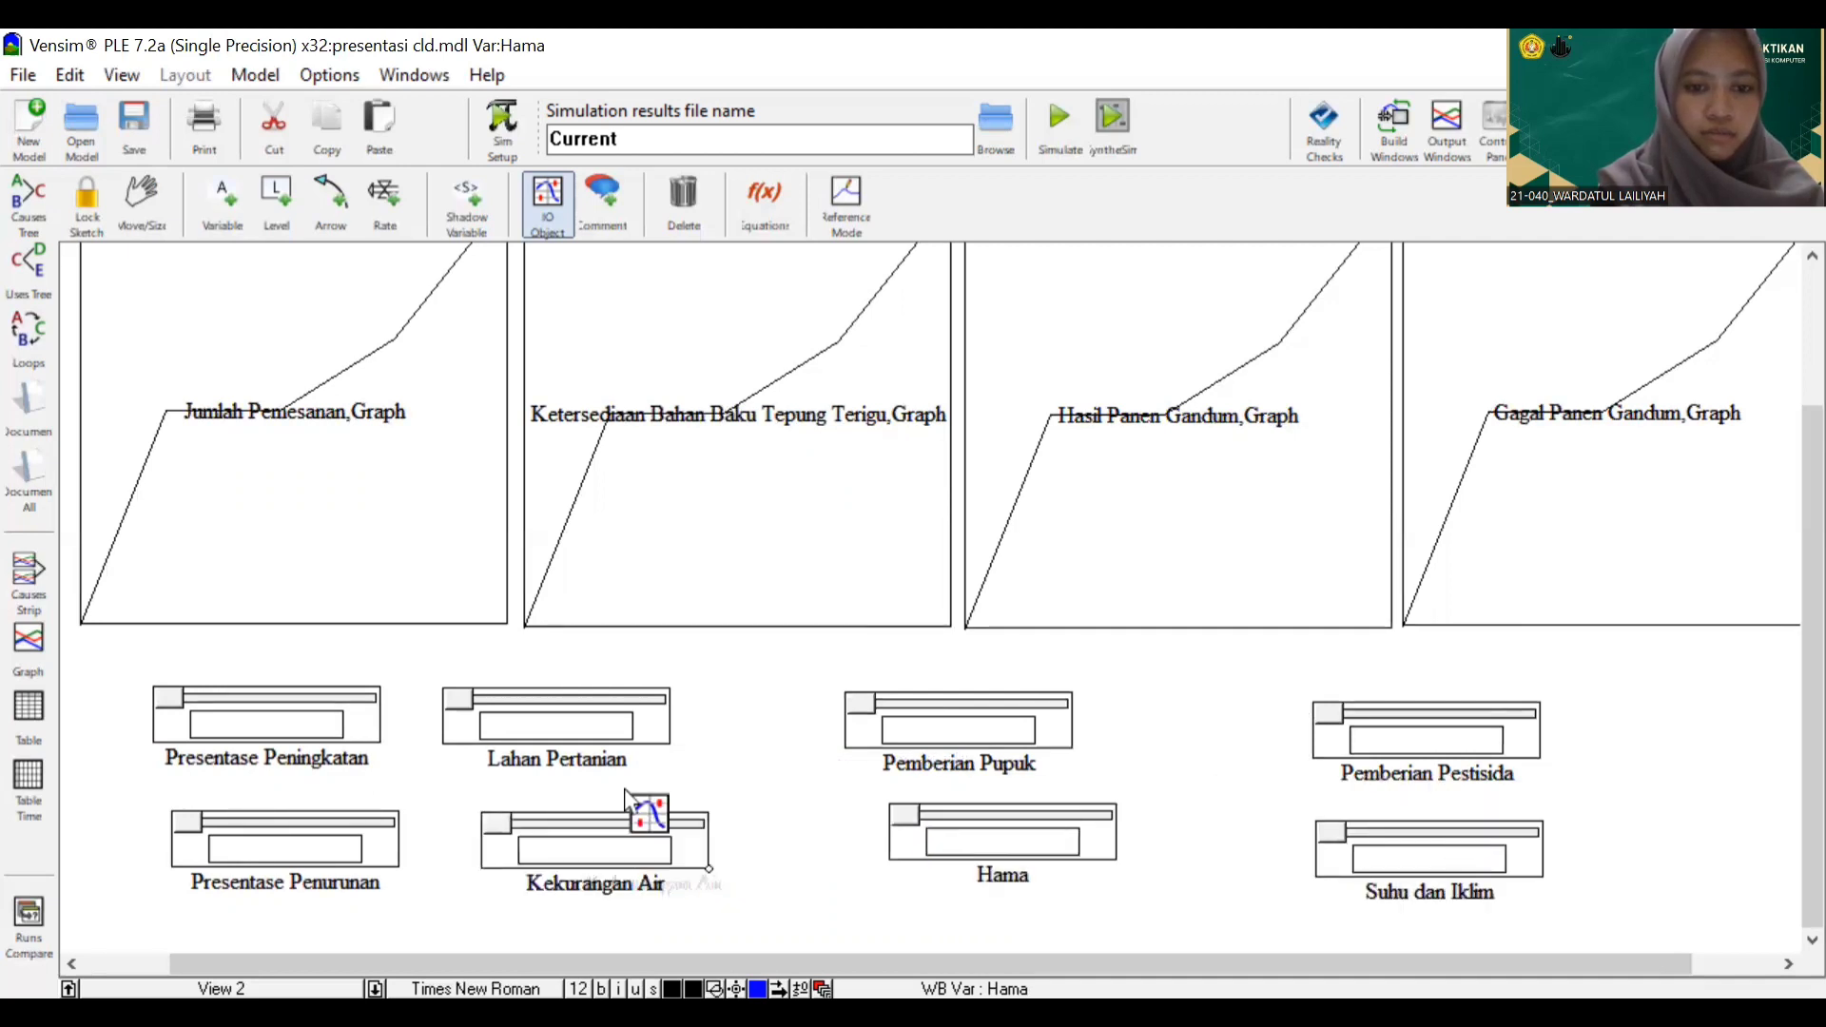
drag(578, 713, 629, 725)
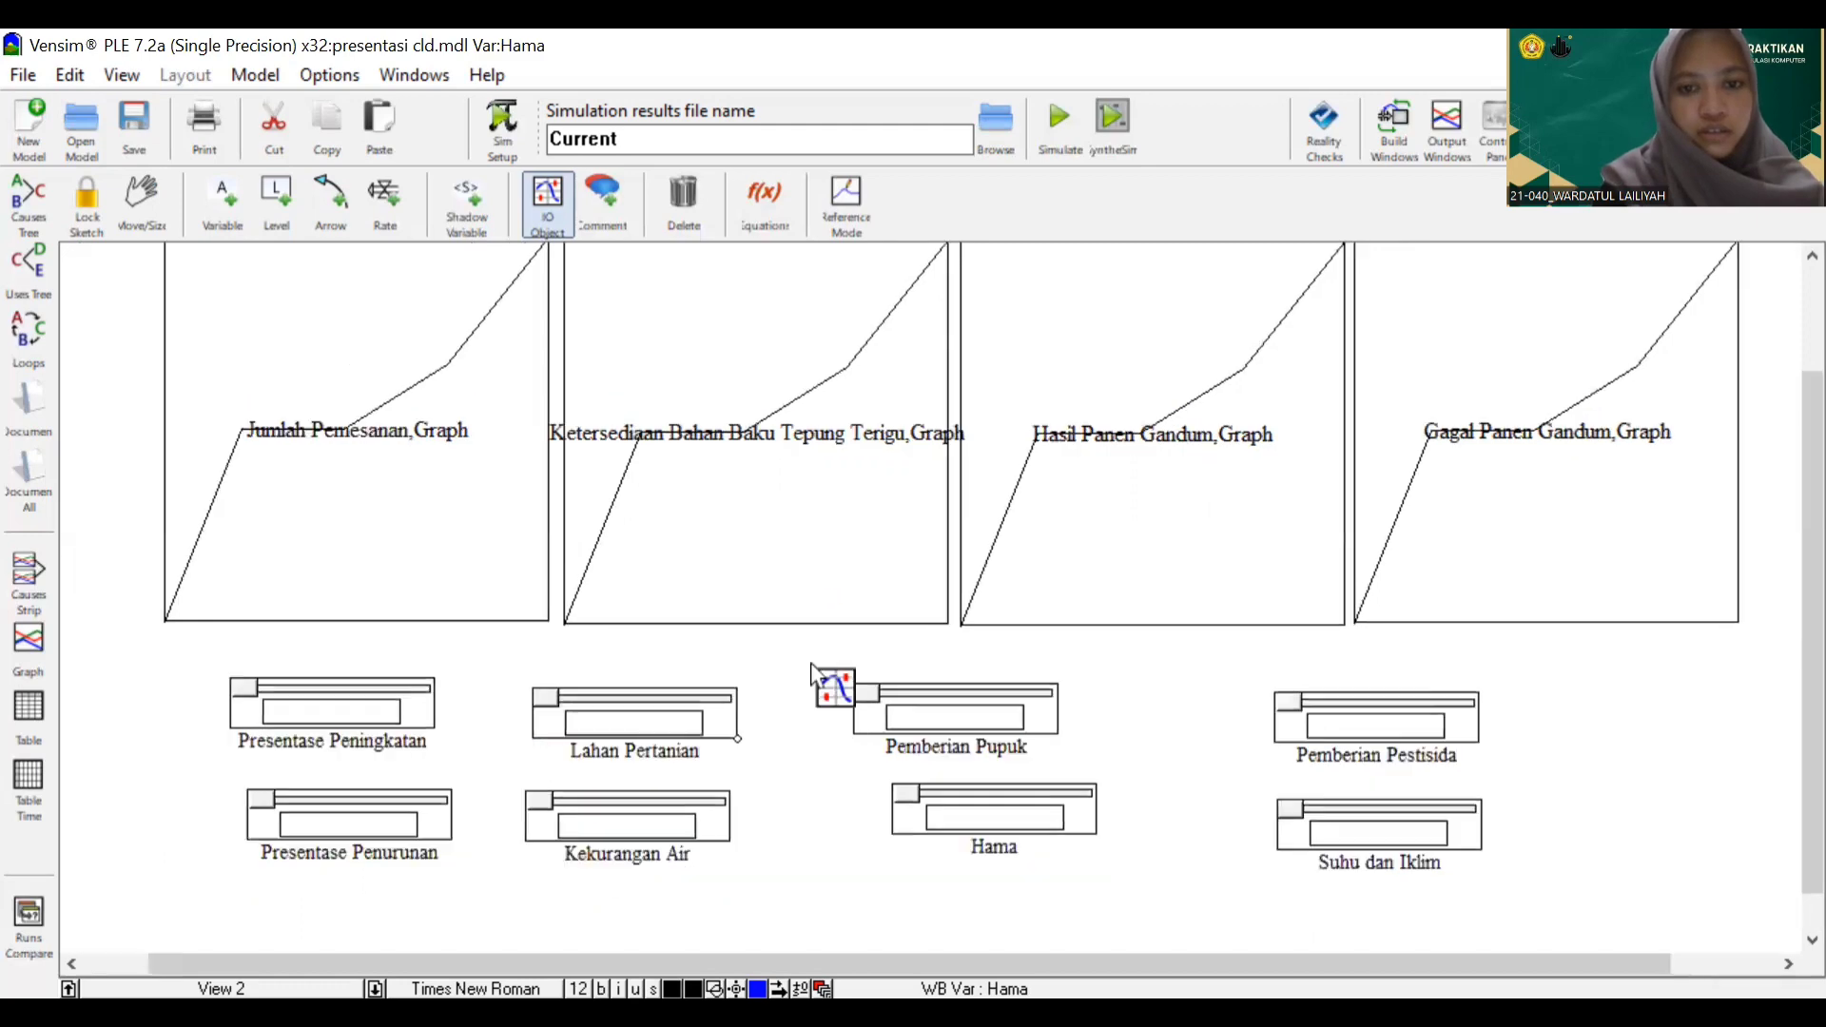
Start SyntheSim, overwriting the existing Current dataset, and switch to the model diagram in View 1
scroll(806, 652, up, 1)
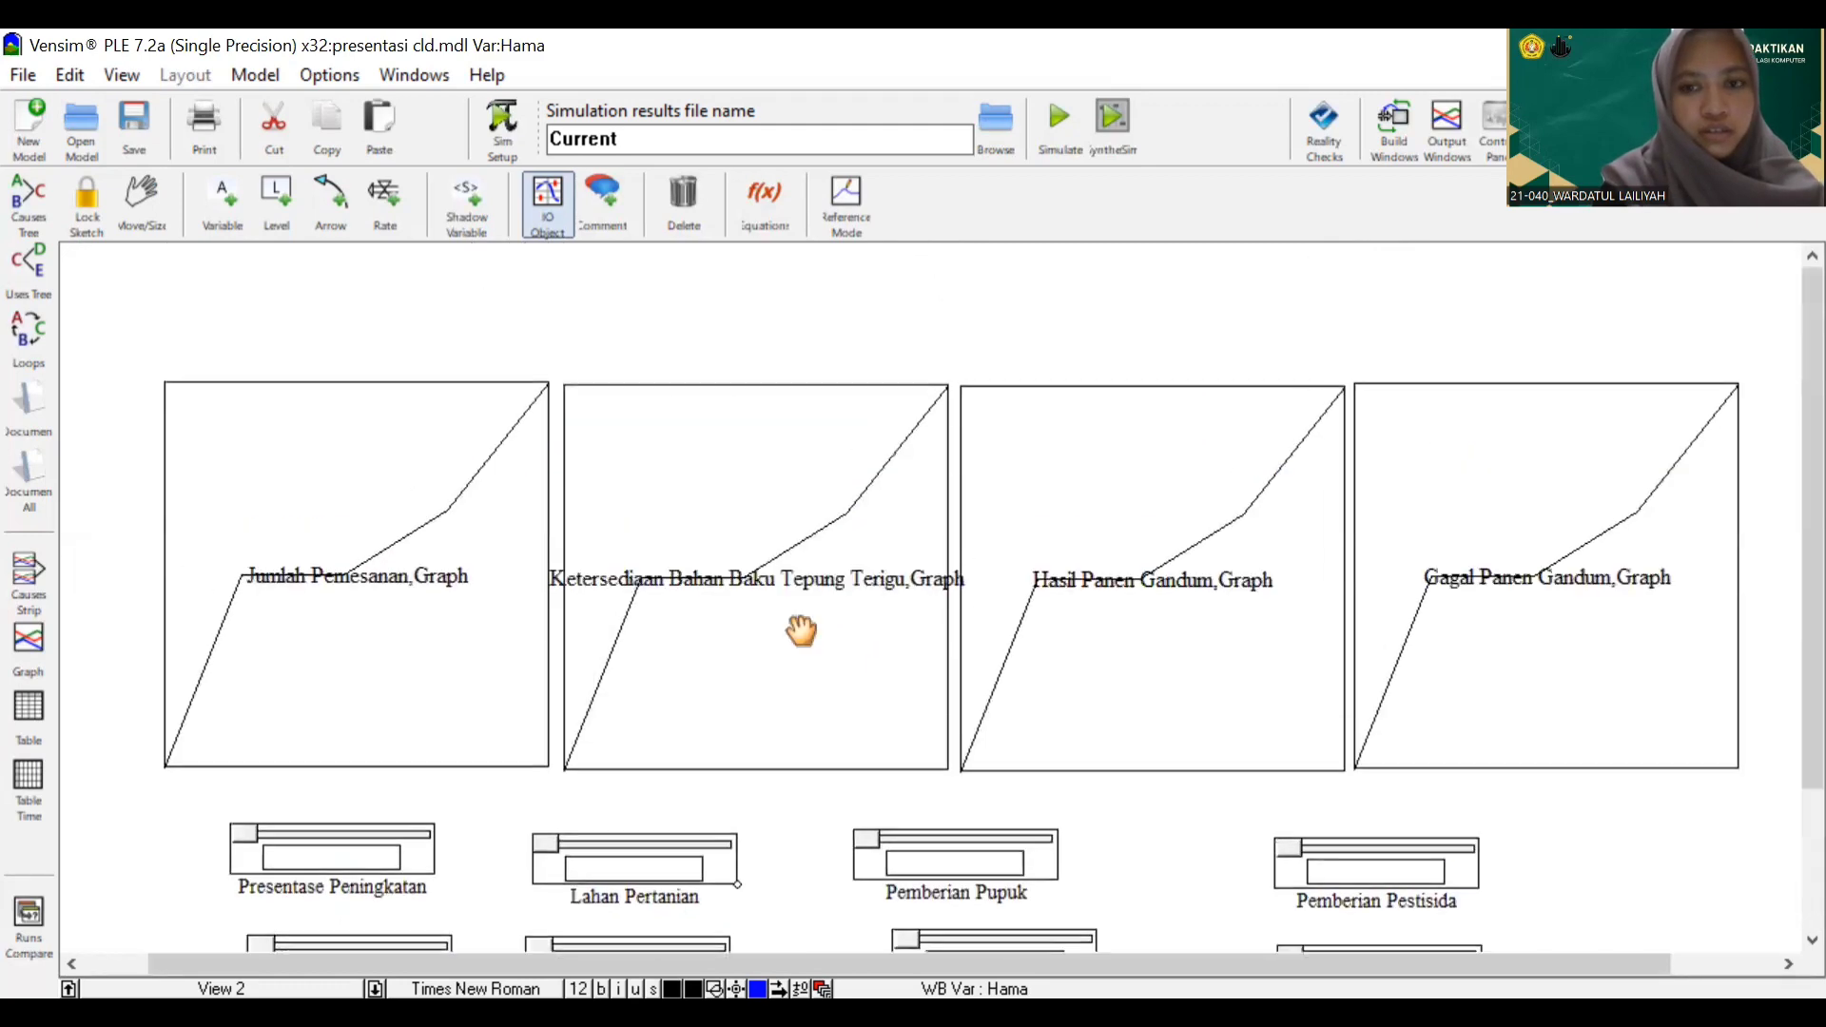
scroll(807, 651, down, 1)
scroll(804, 631, up, 3)
scroll(804, 626, down, 2)
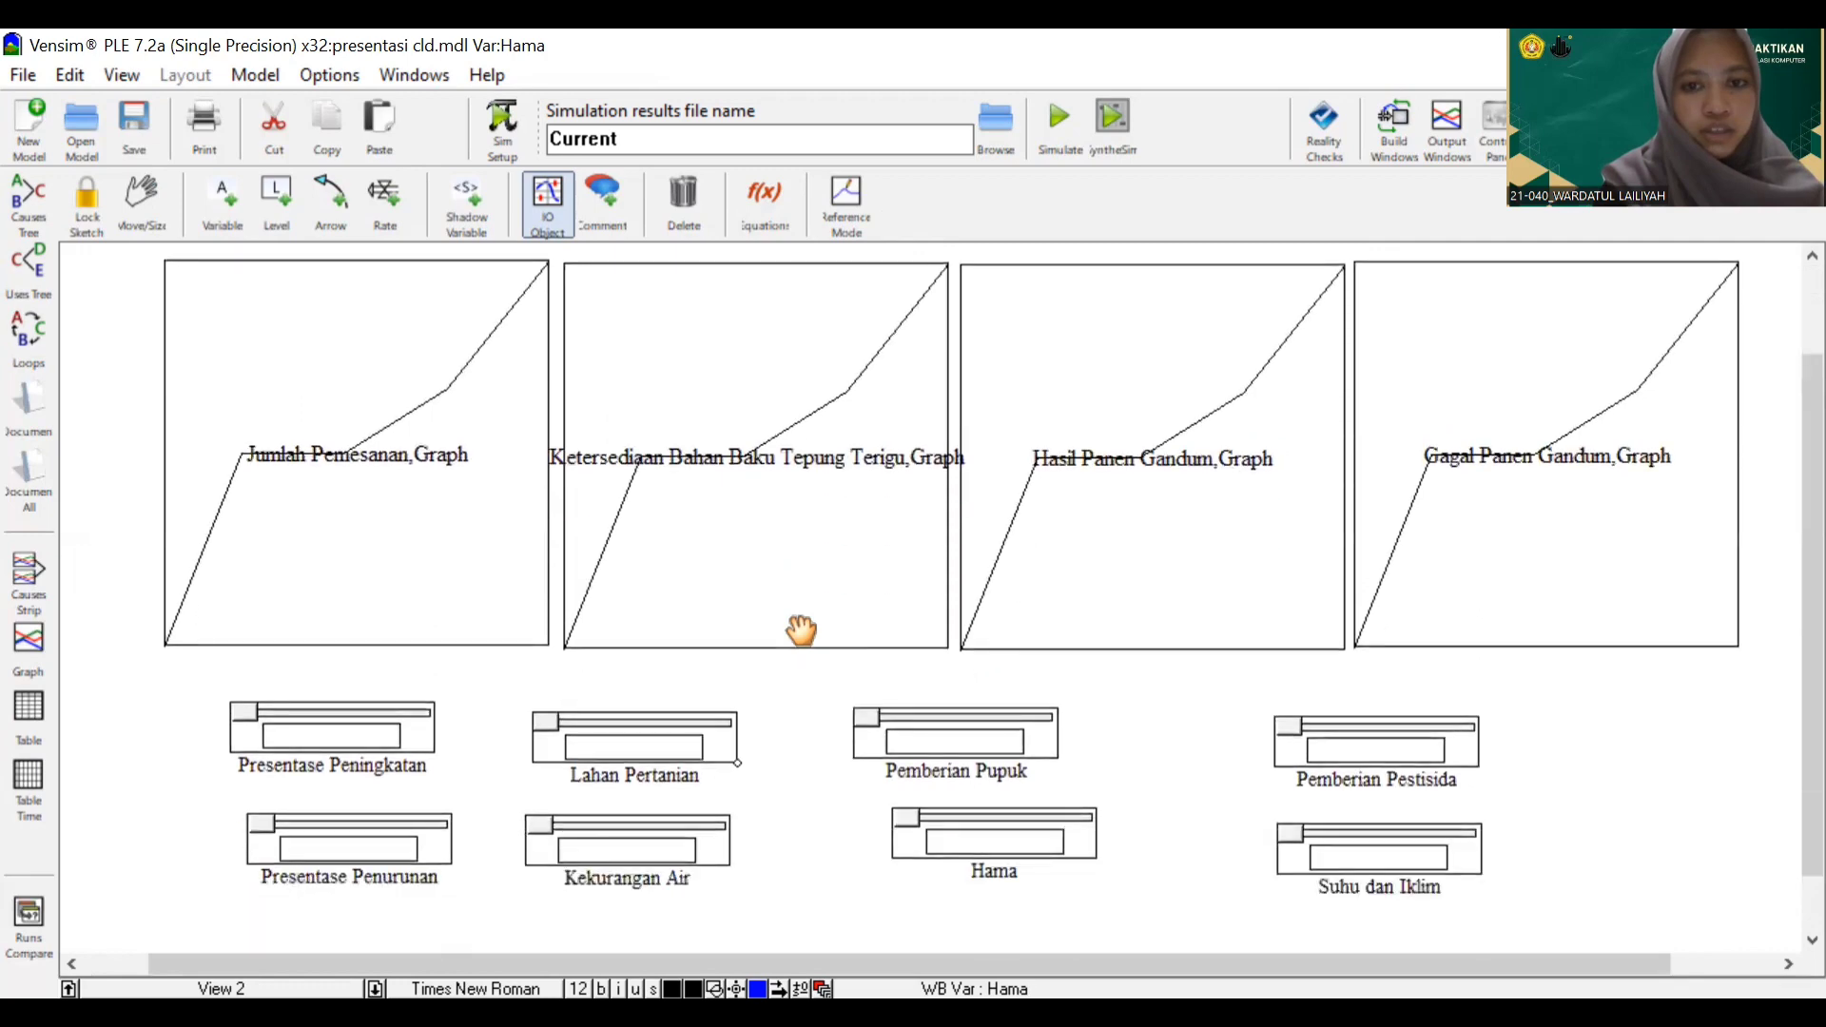
key(ctrl+a)
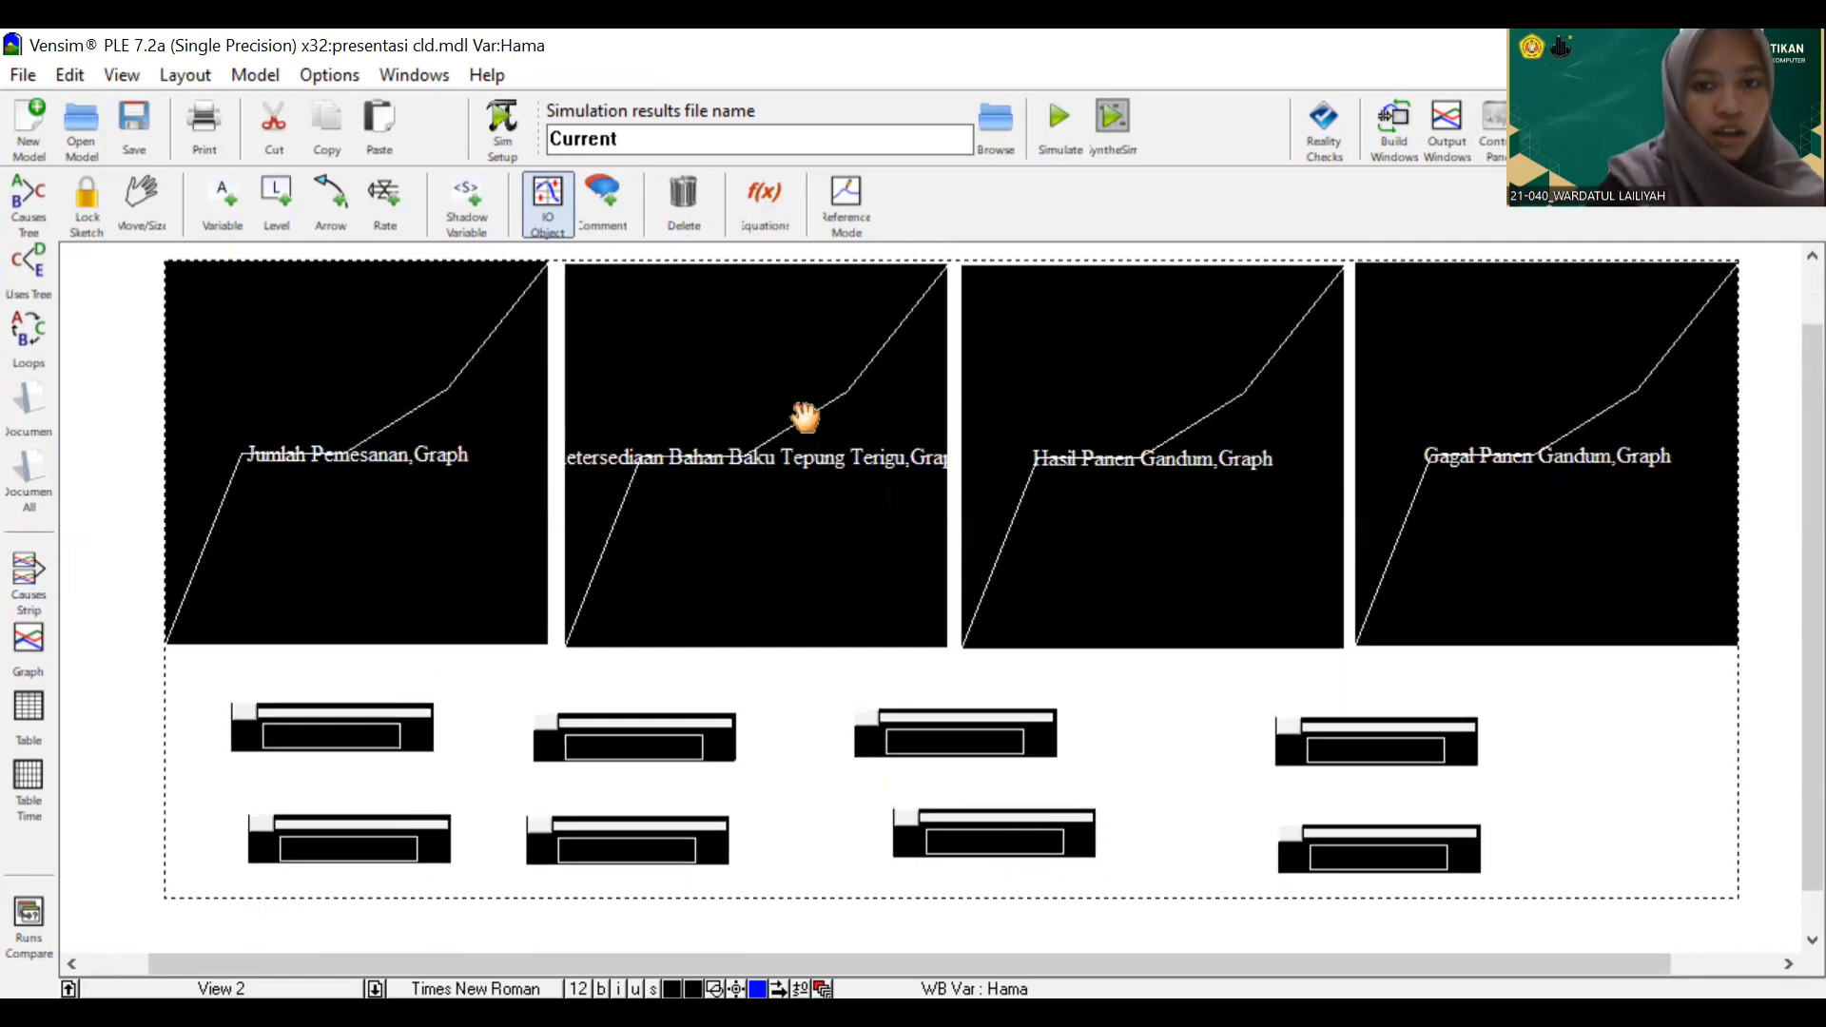
click(1108, 143)
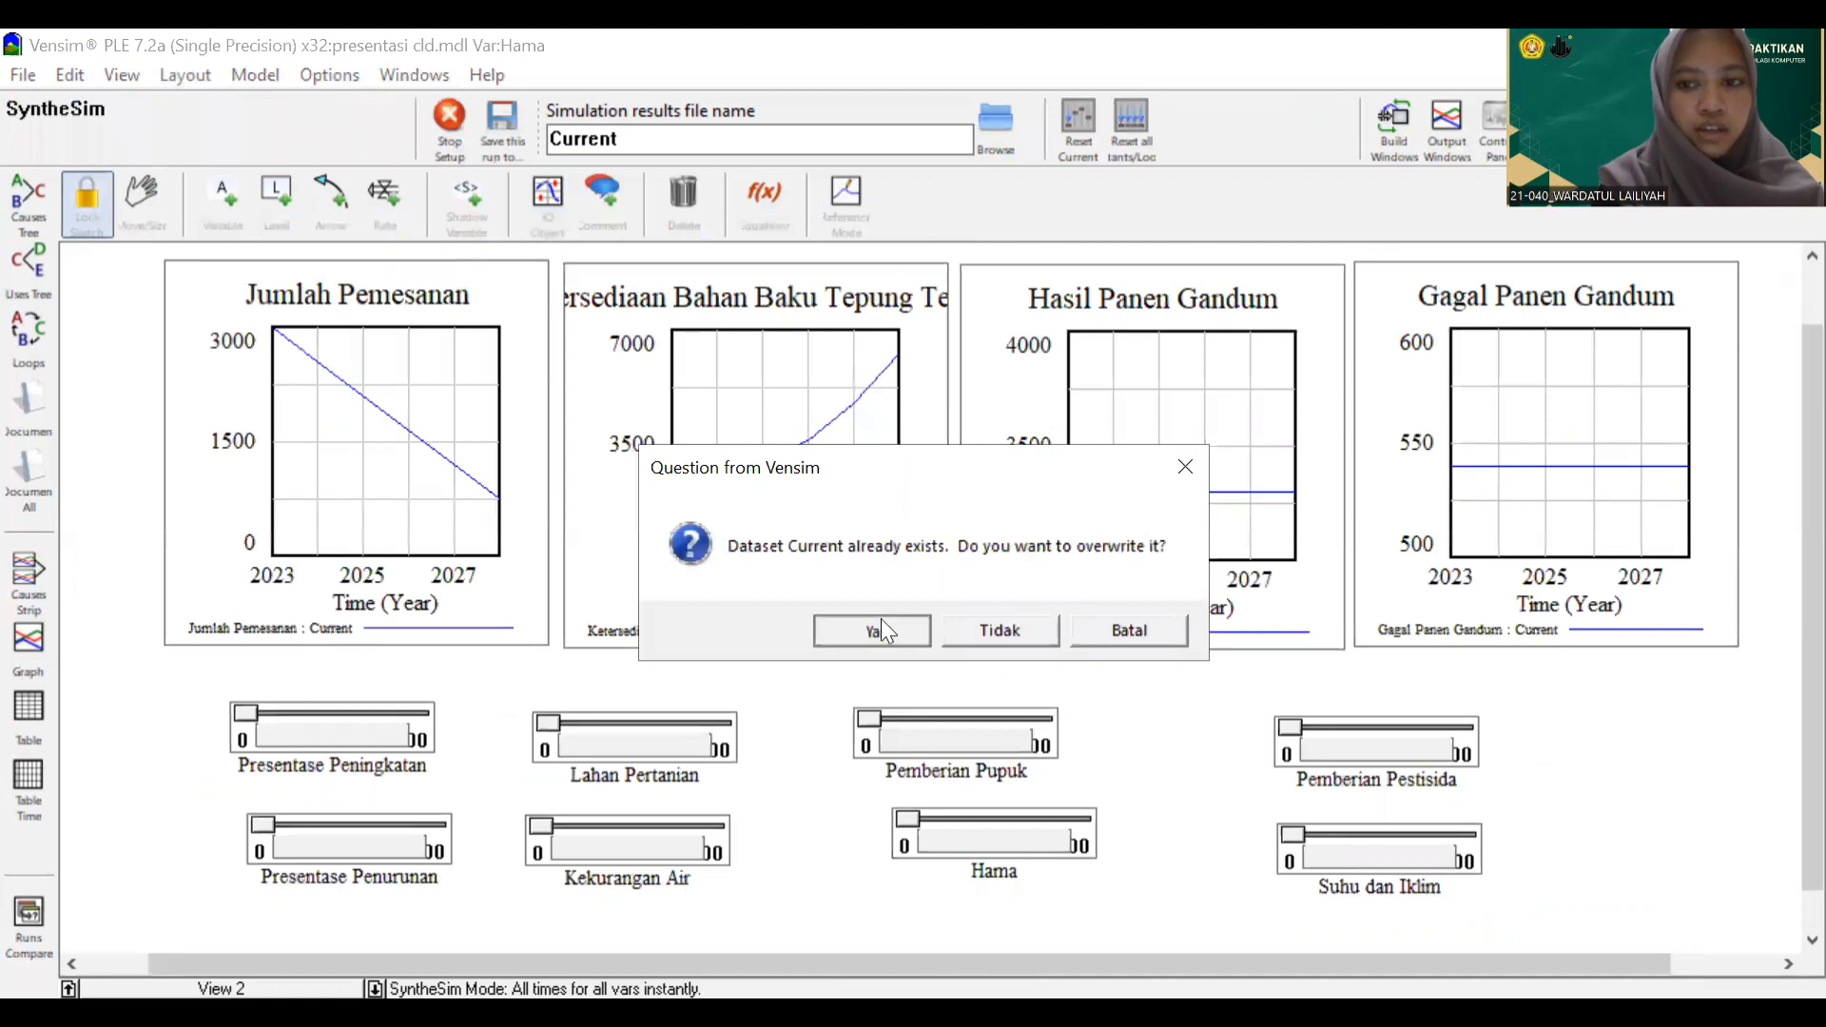
click(874, 633)
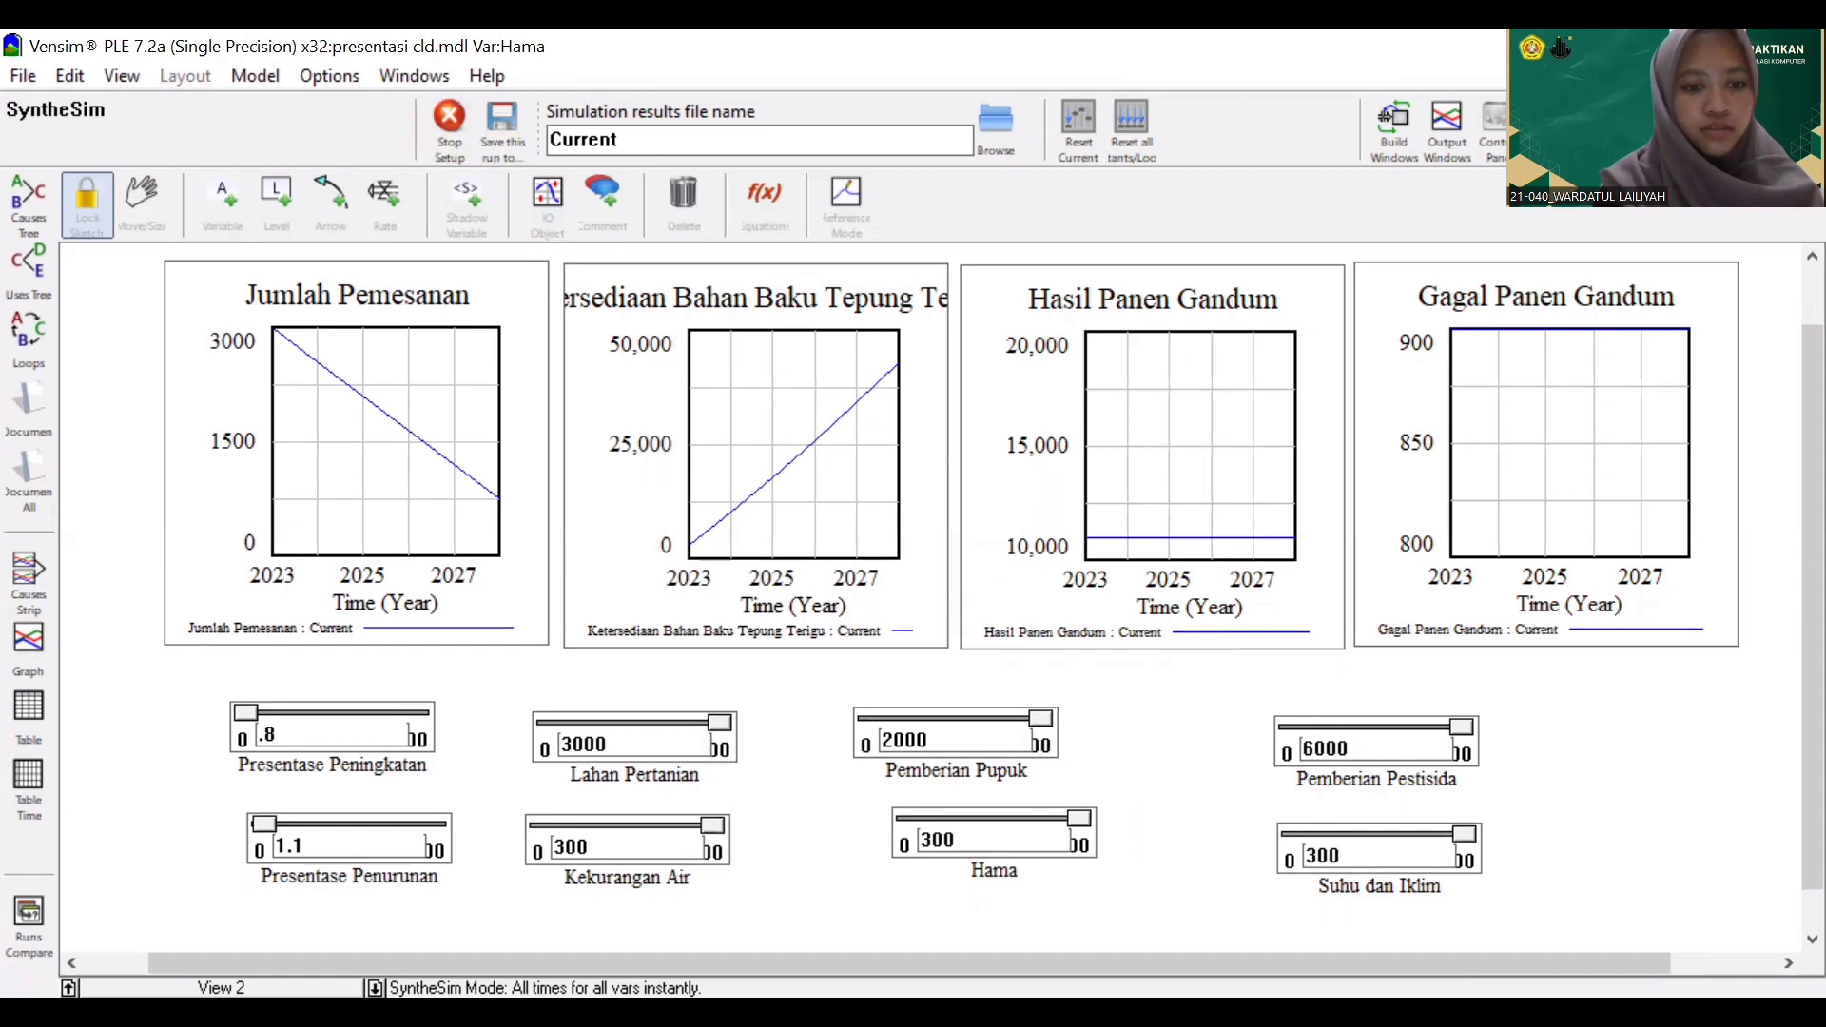
click(221, 988)
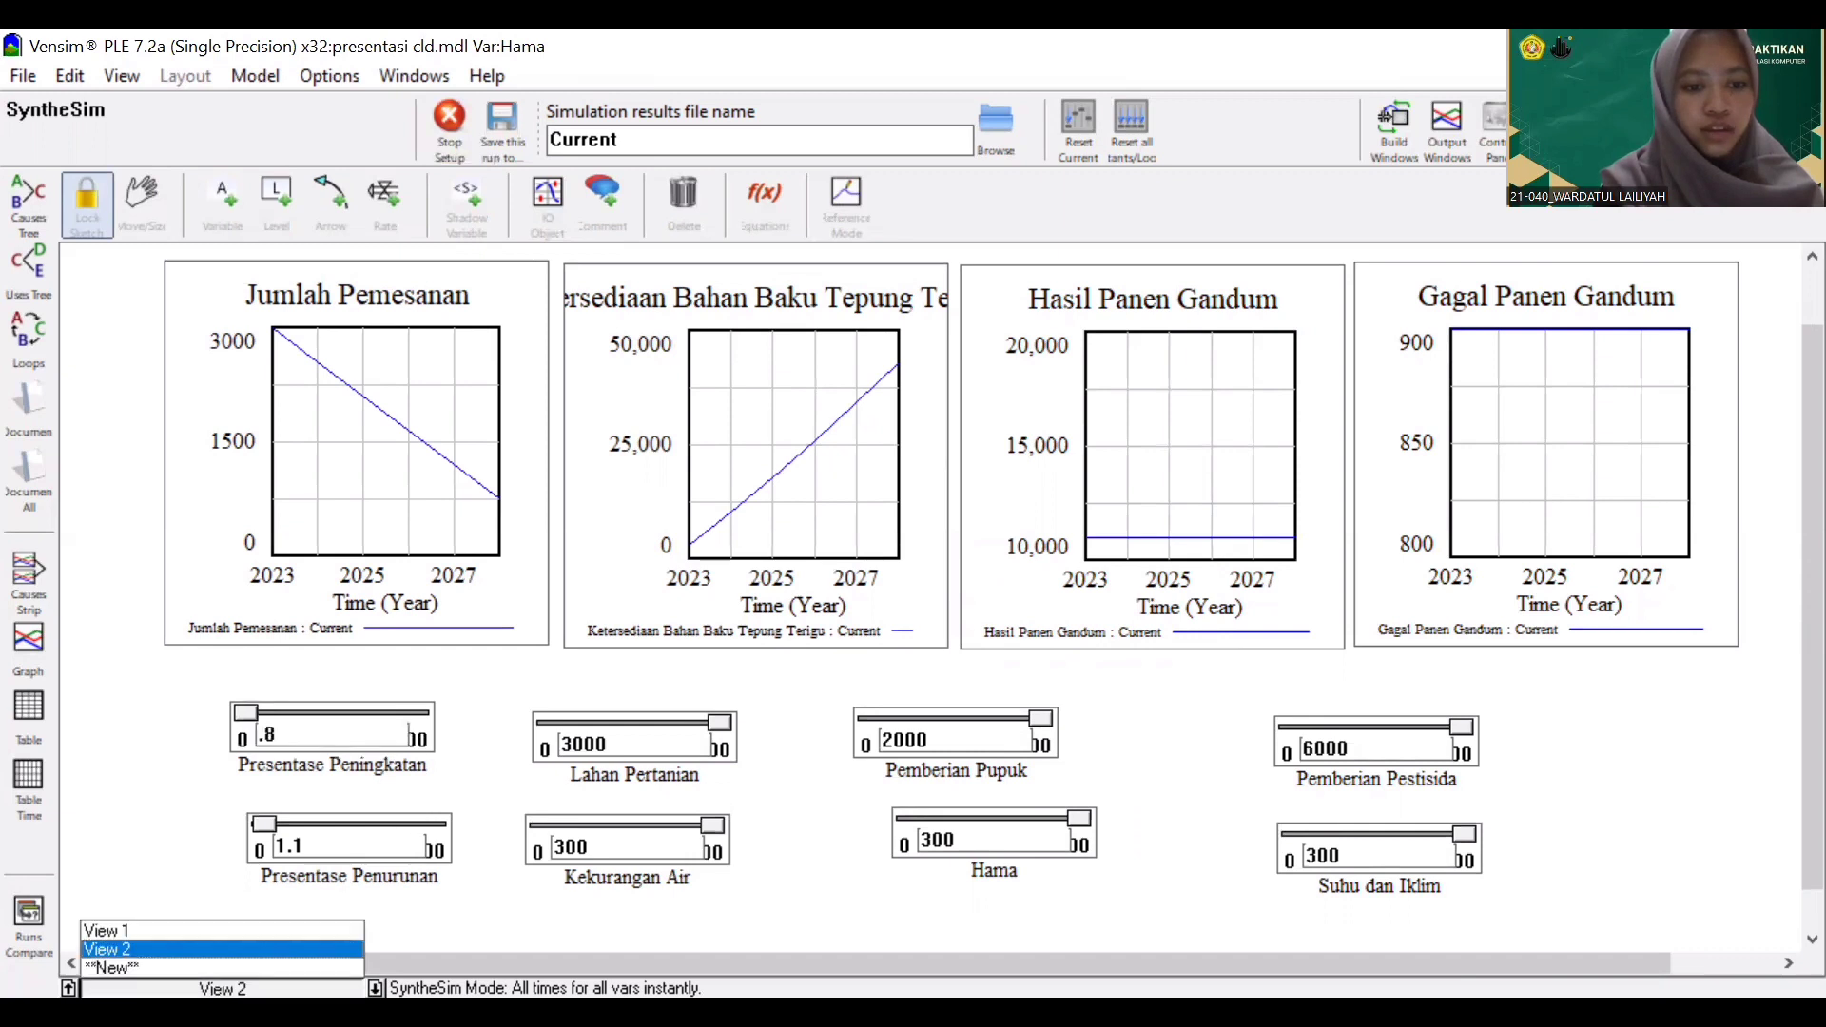
click(290, 930)
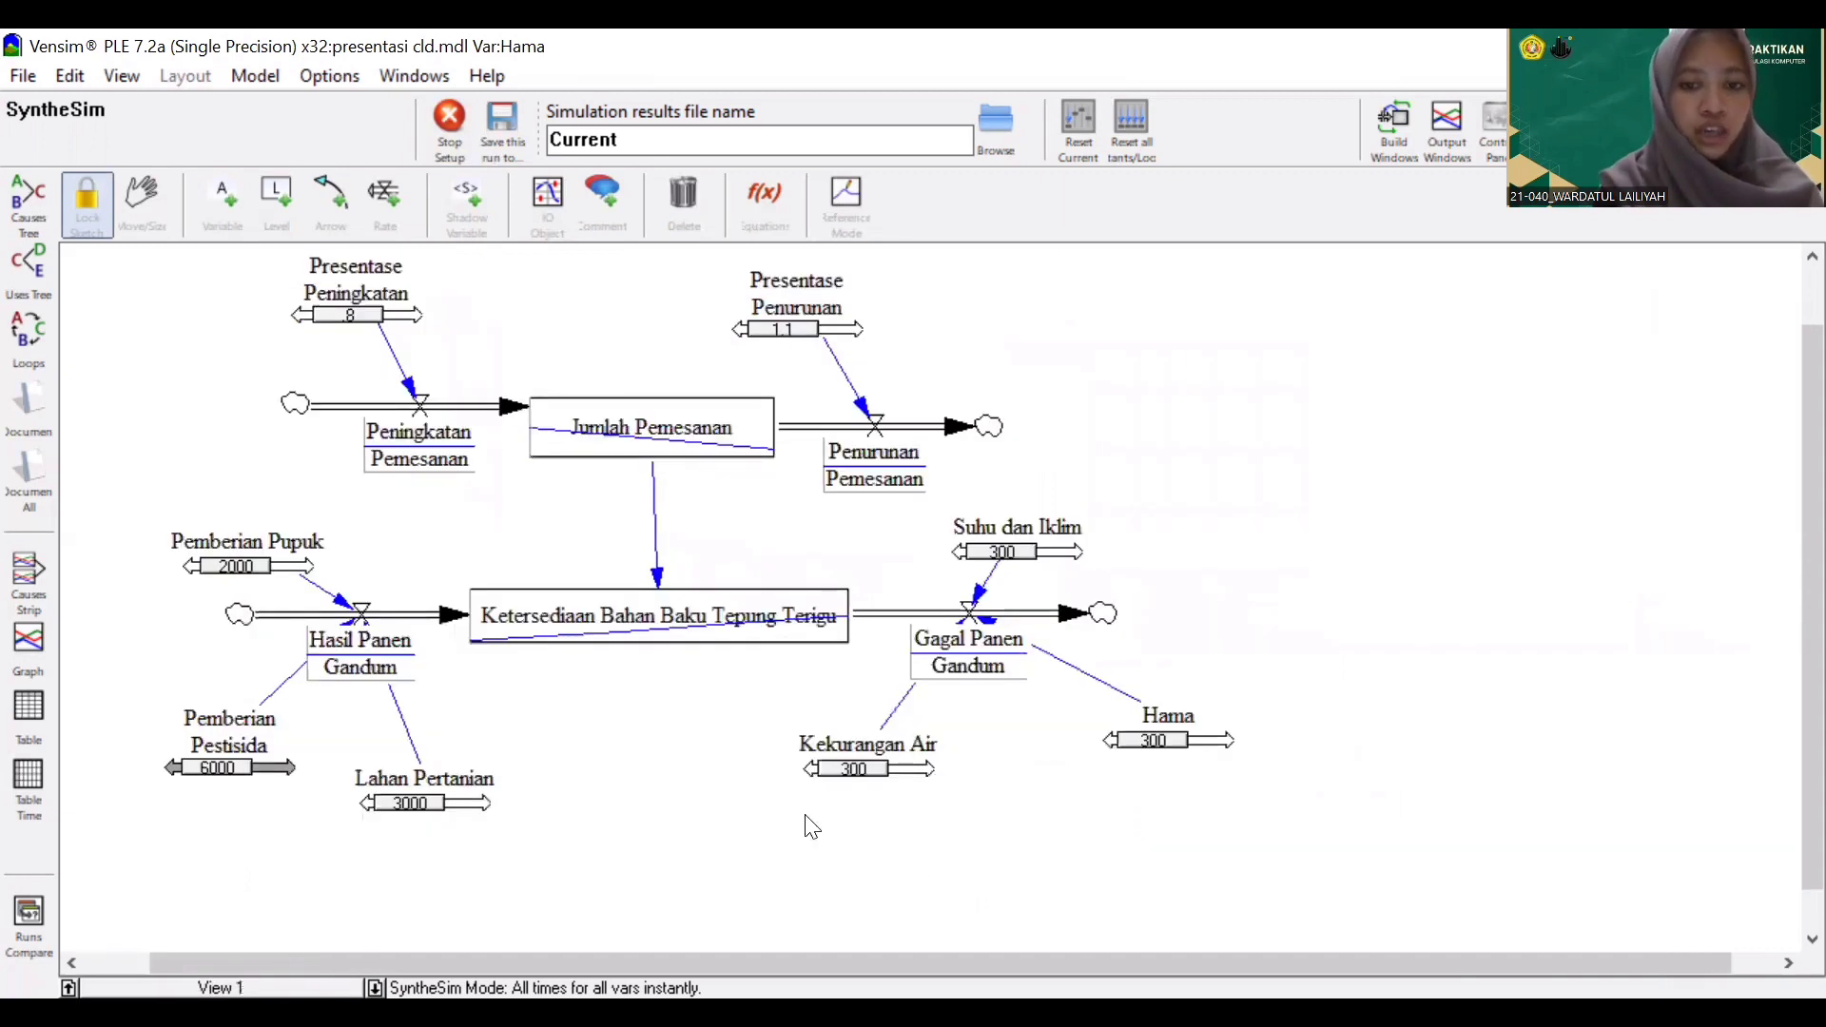